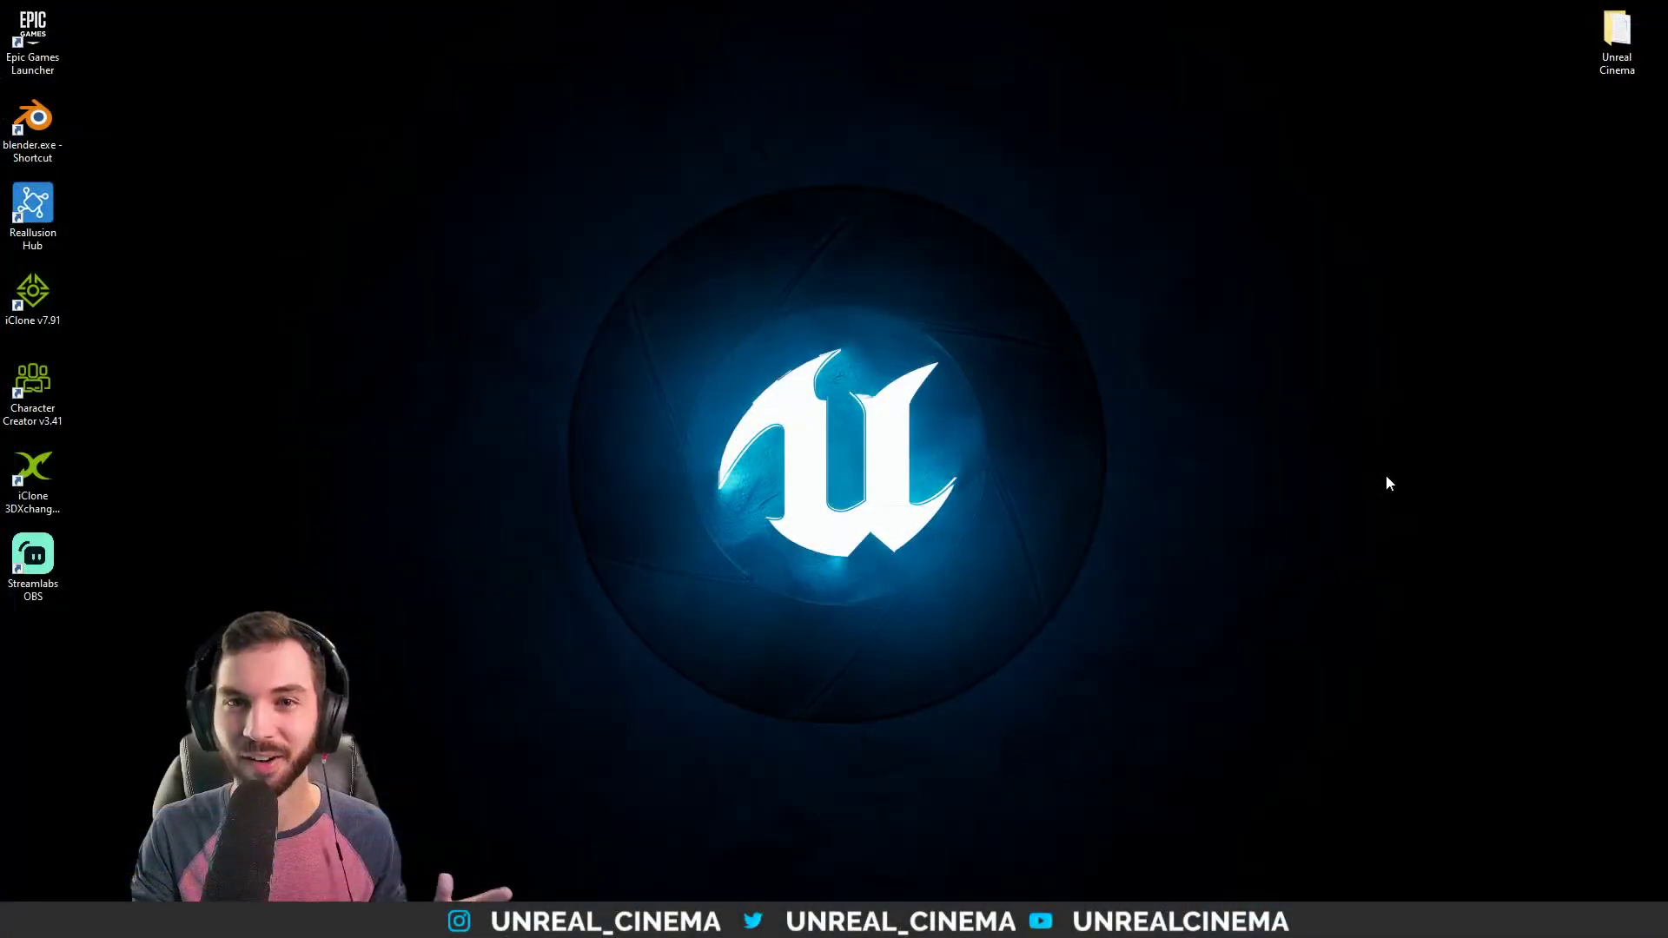
pyautogui.moveTo(520, 82); pyautogui.dragTo(1173, 756)
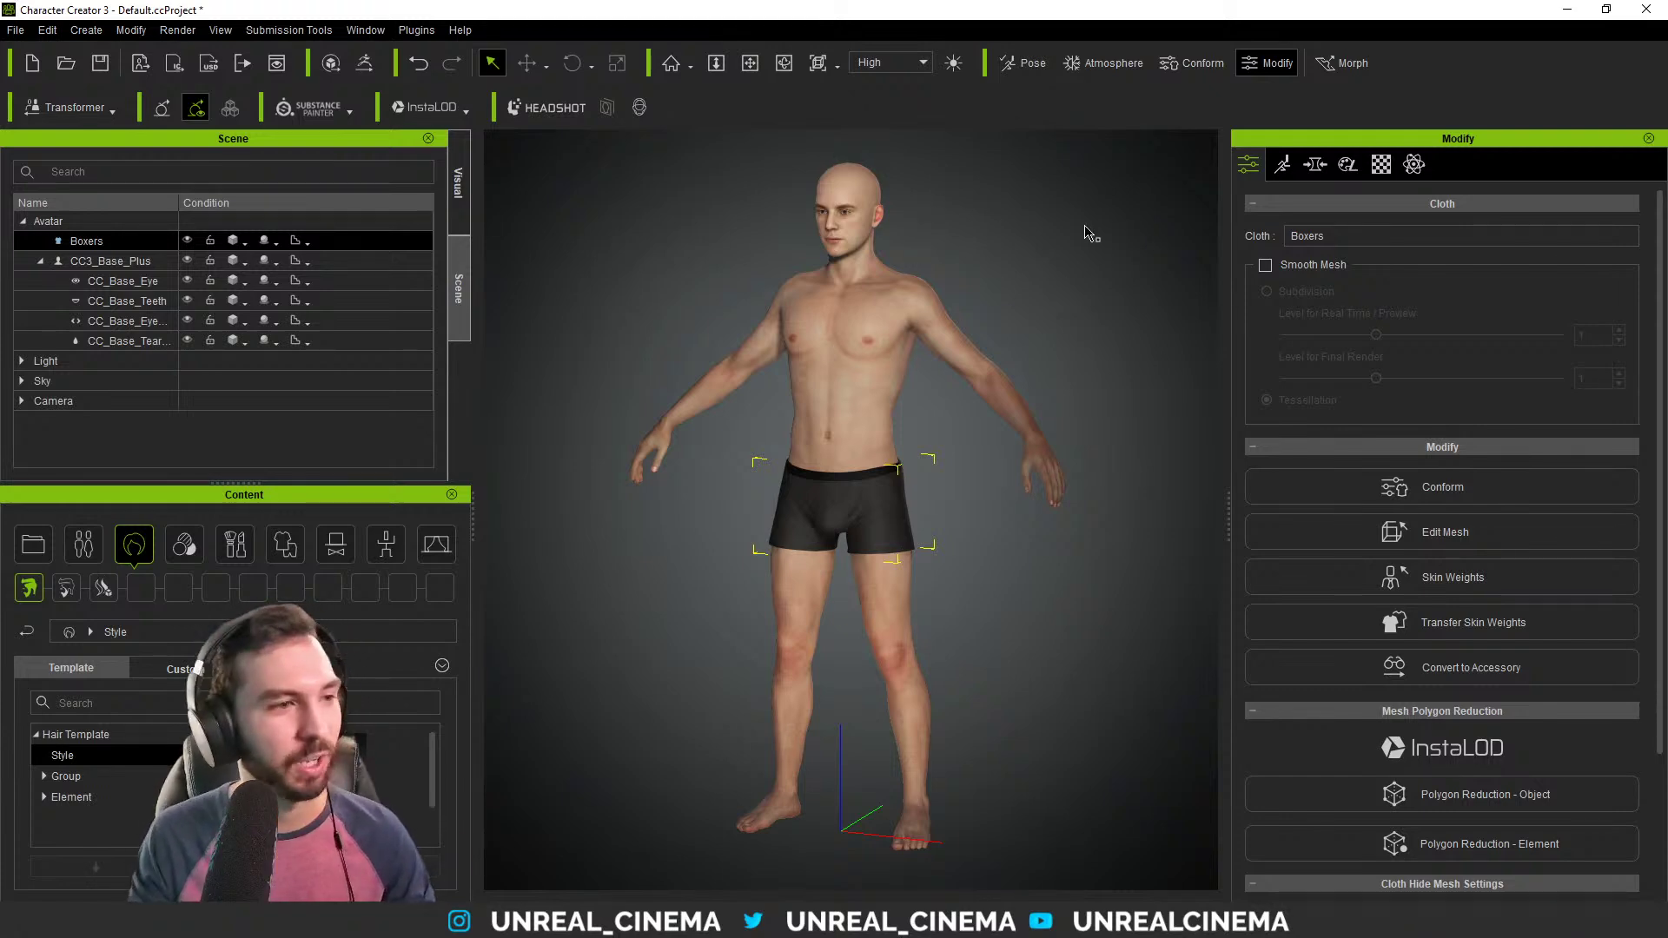
# Bring the avatar's head and shoulders into a close frontal view.
pyautogui.moveTo(699, 239); pyautogui.dragTo(877, 217, button='right')
pyautogui.scroll(5, 1028, 691)
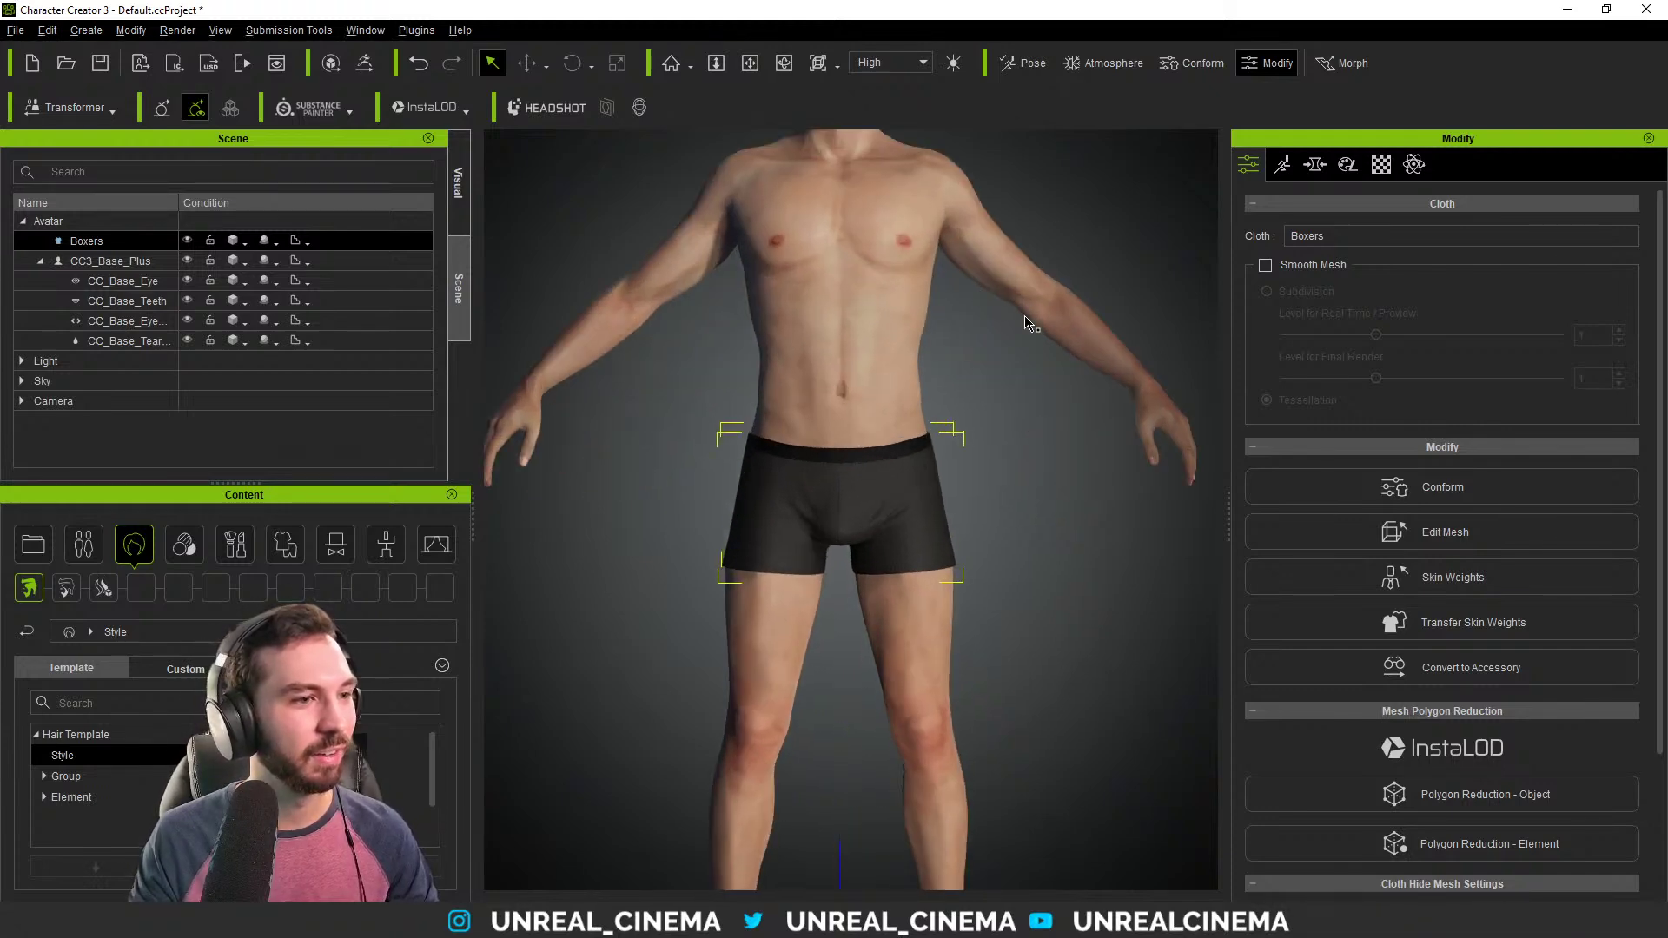
pyautogui.moveTo(1028, 691); pyautogui.dragTo(939, 436, button='middle')
pyautogui.scroll(5, 938, 439)
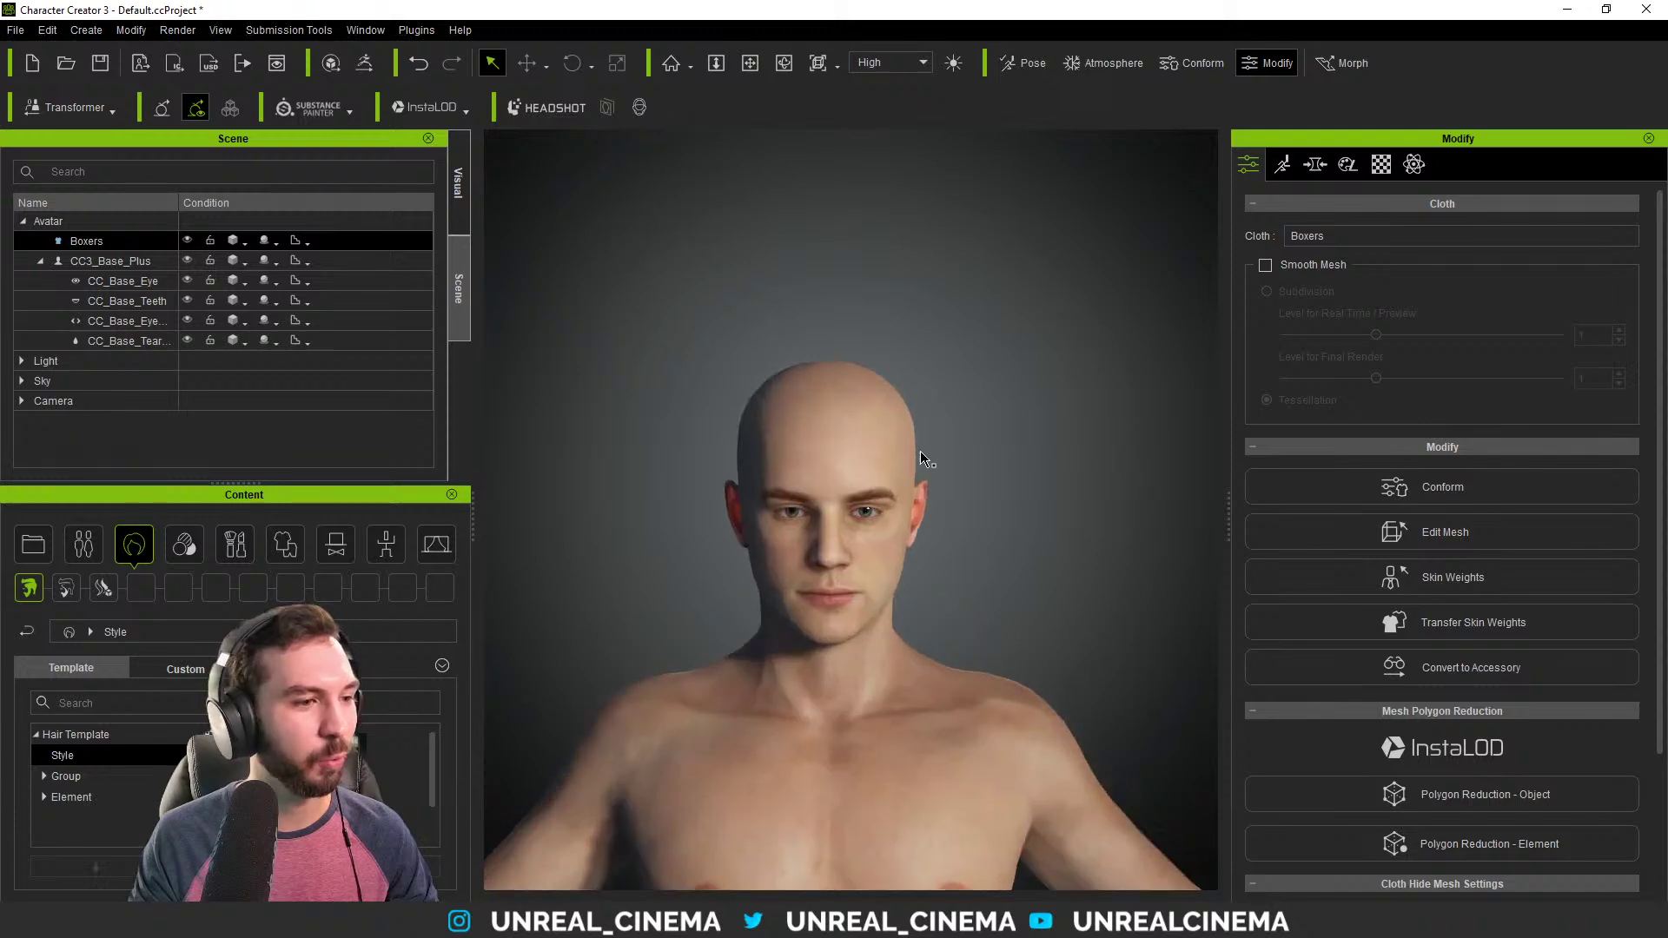
pyautogui.scroll(-4, 939, 447)
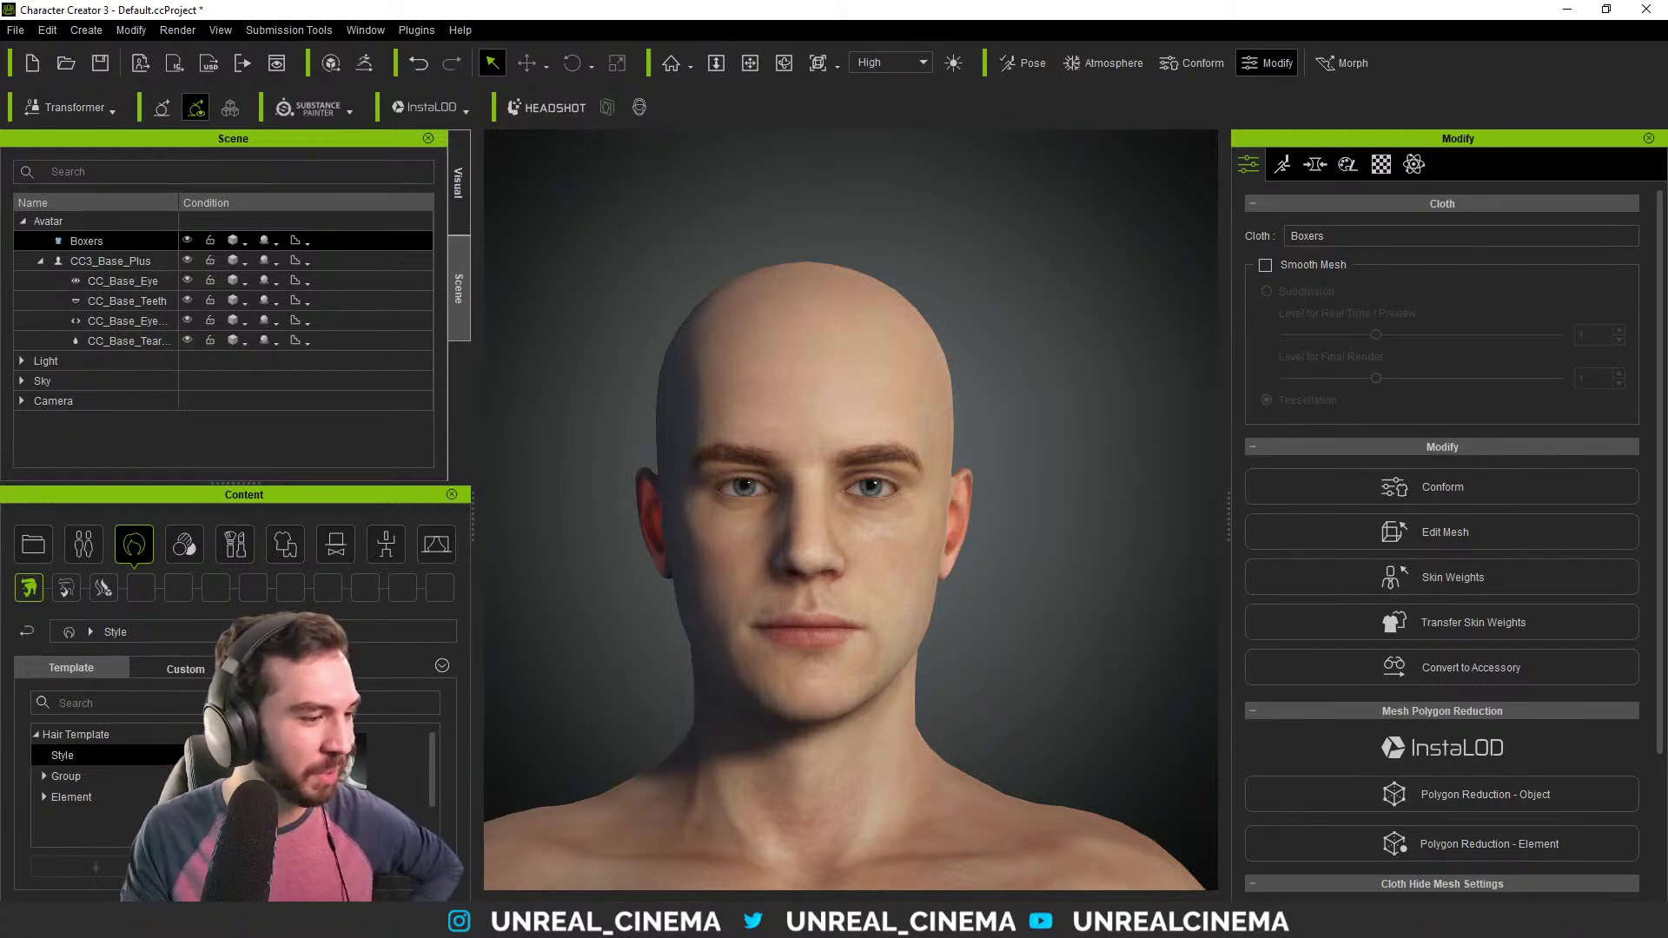
# Examine the Reference Bandon.jpg collage in Photos and compare it with the avatar's head in Character Creator.
pyautogui.moveTo(550, 921)
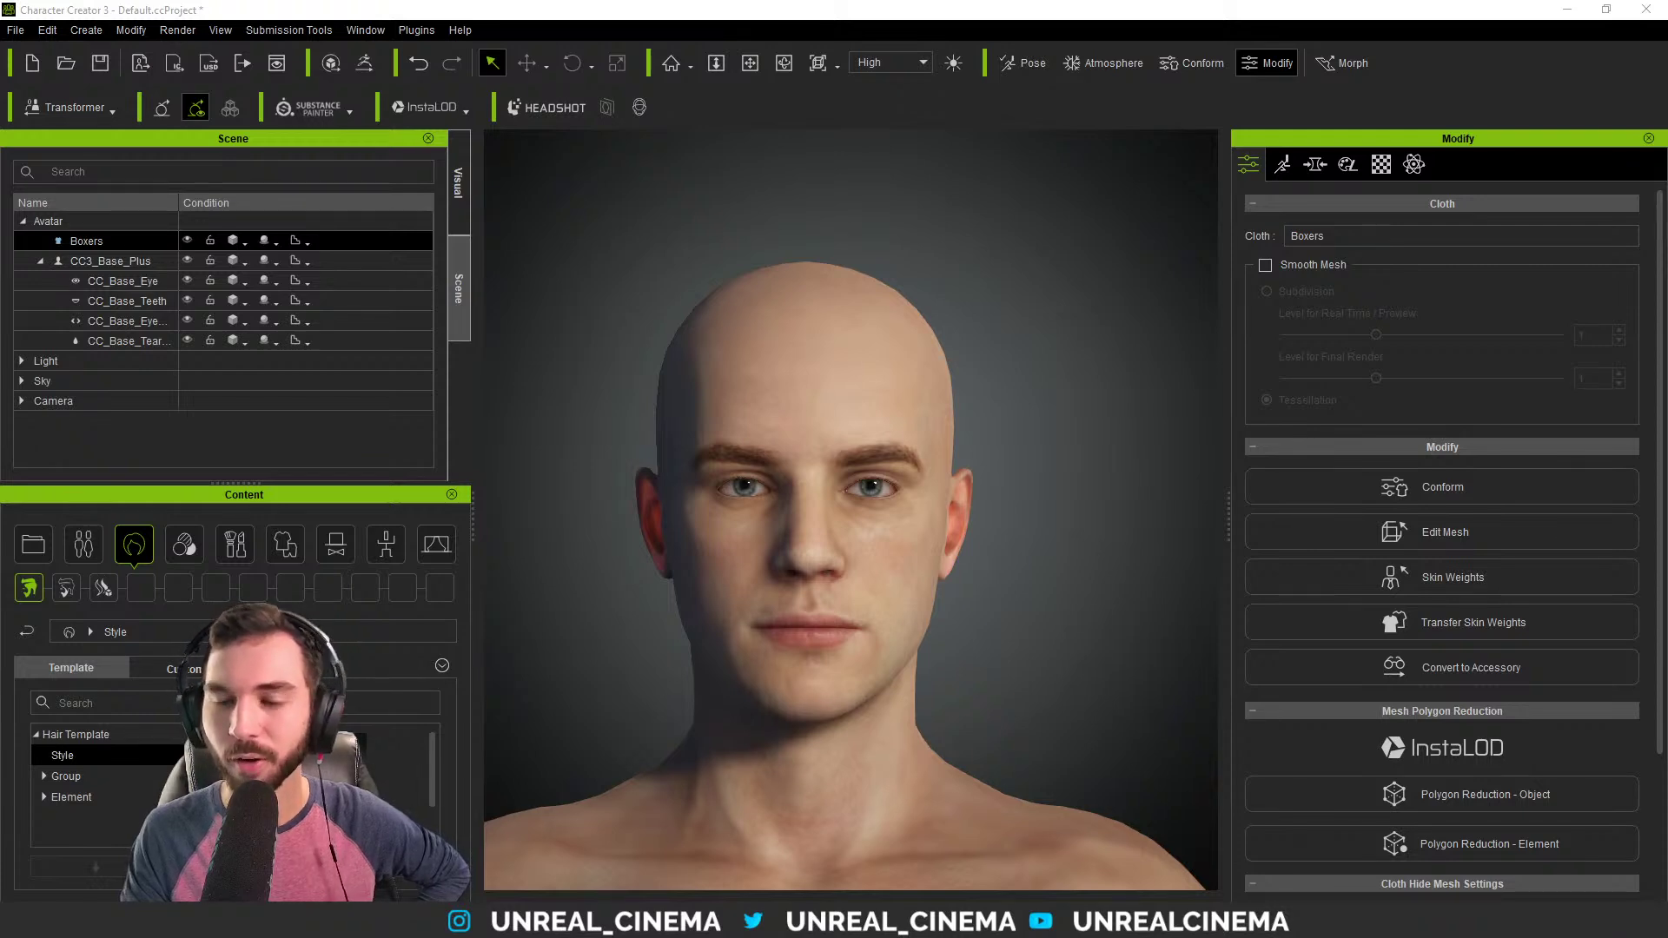
pyautogui.hotkey('alt', 'Tab')
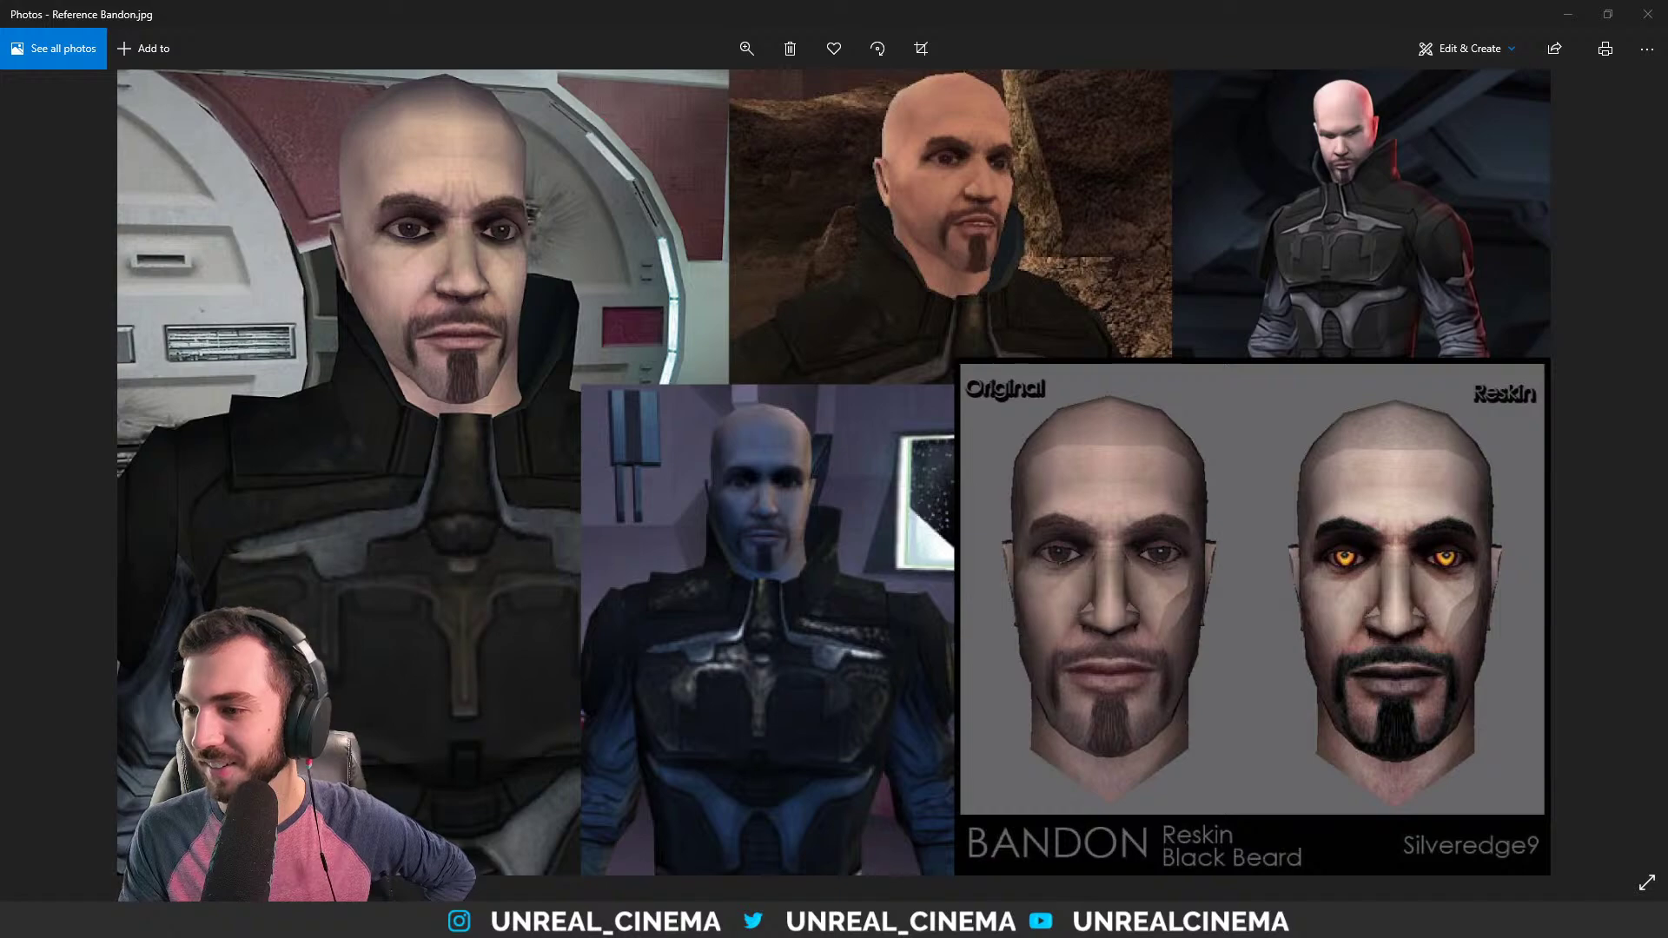
pyautogui.click(1568, 13)
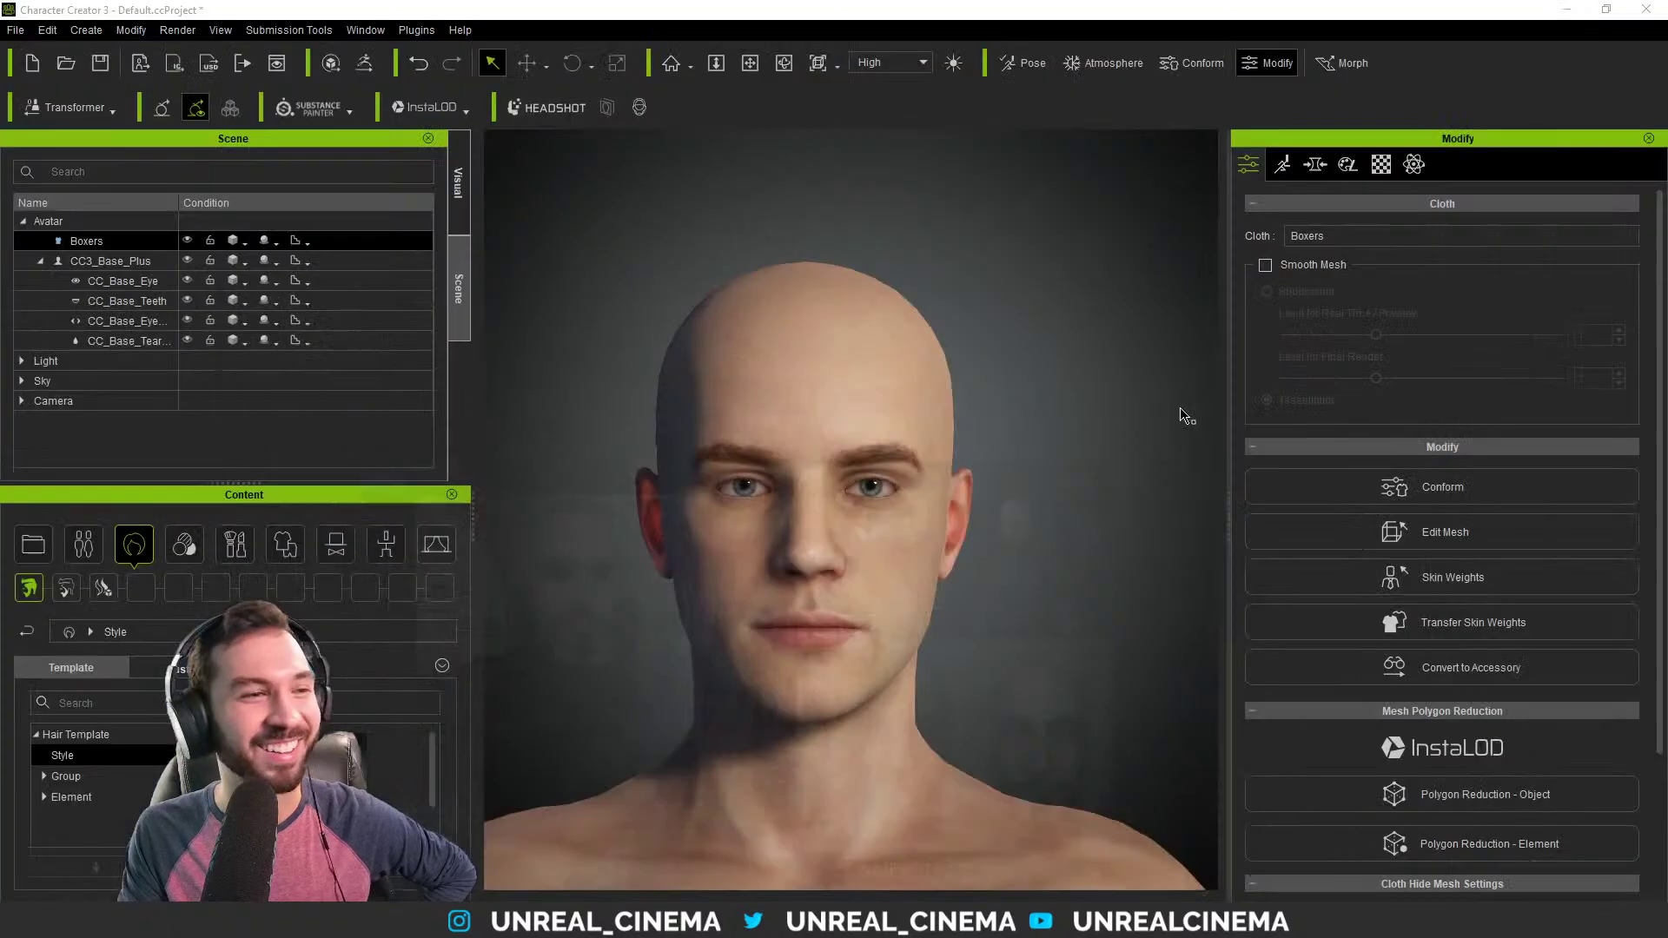
pyautogui.hotkey('alt', 'Tab')
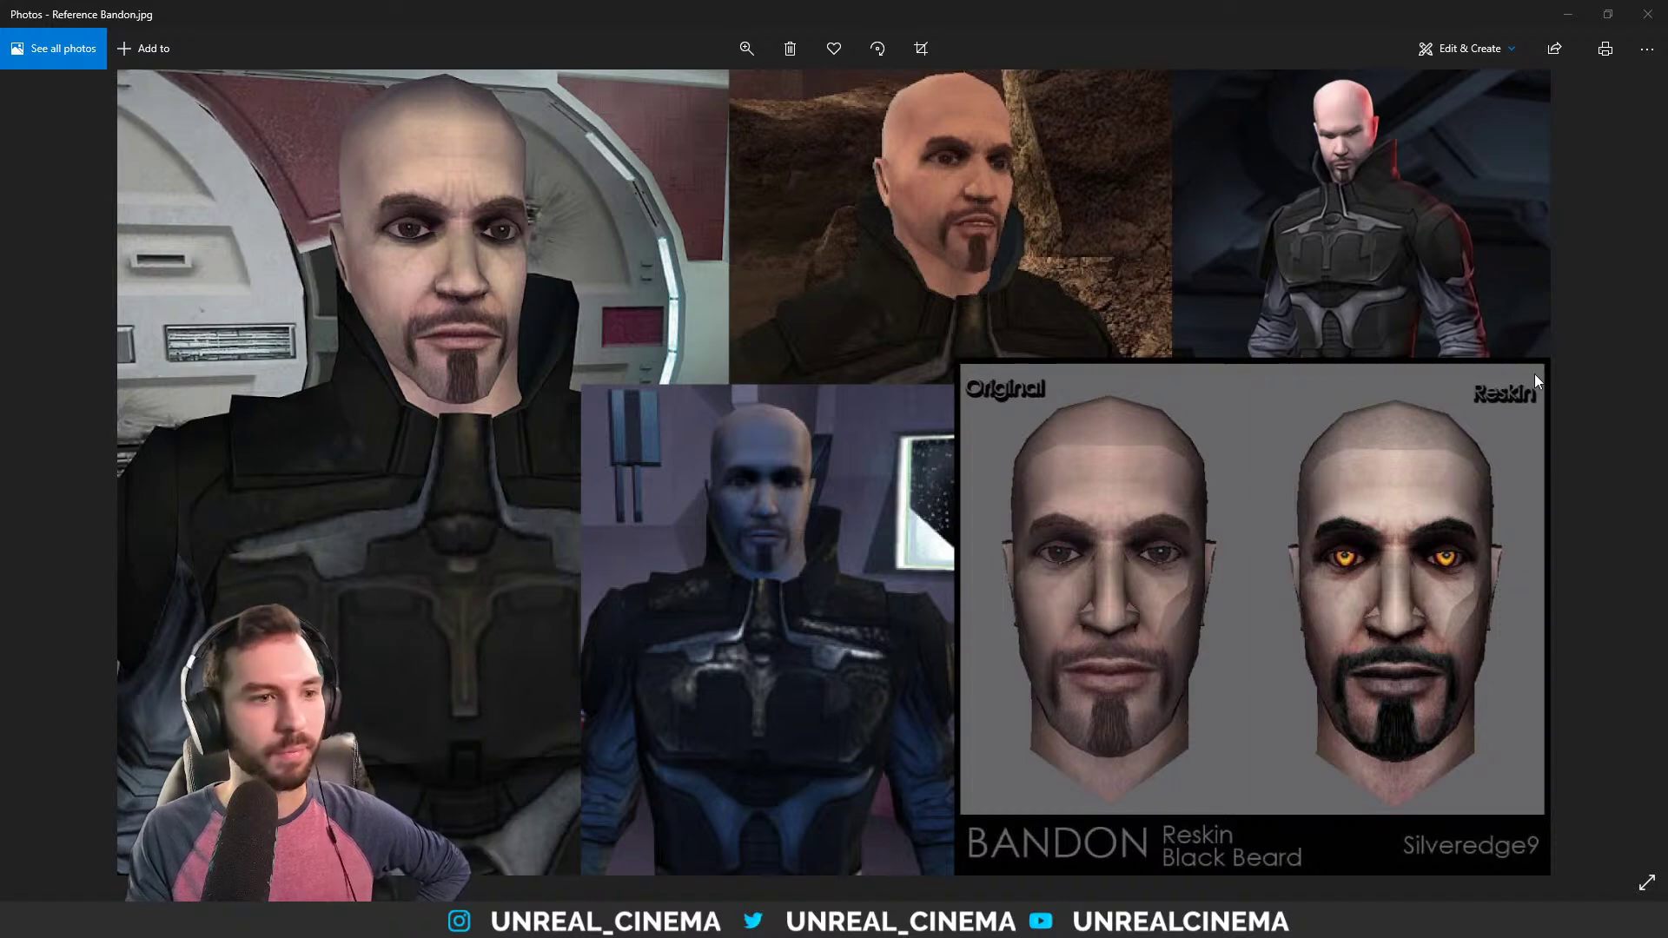
pyautogui.click(1564, 11)
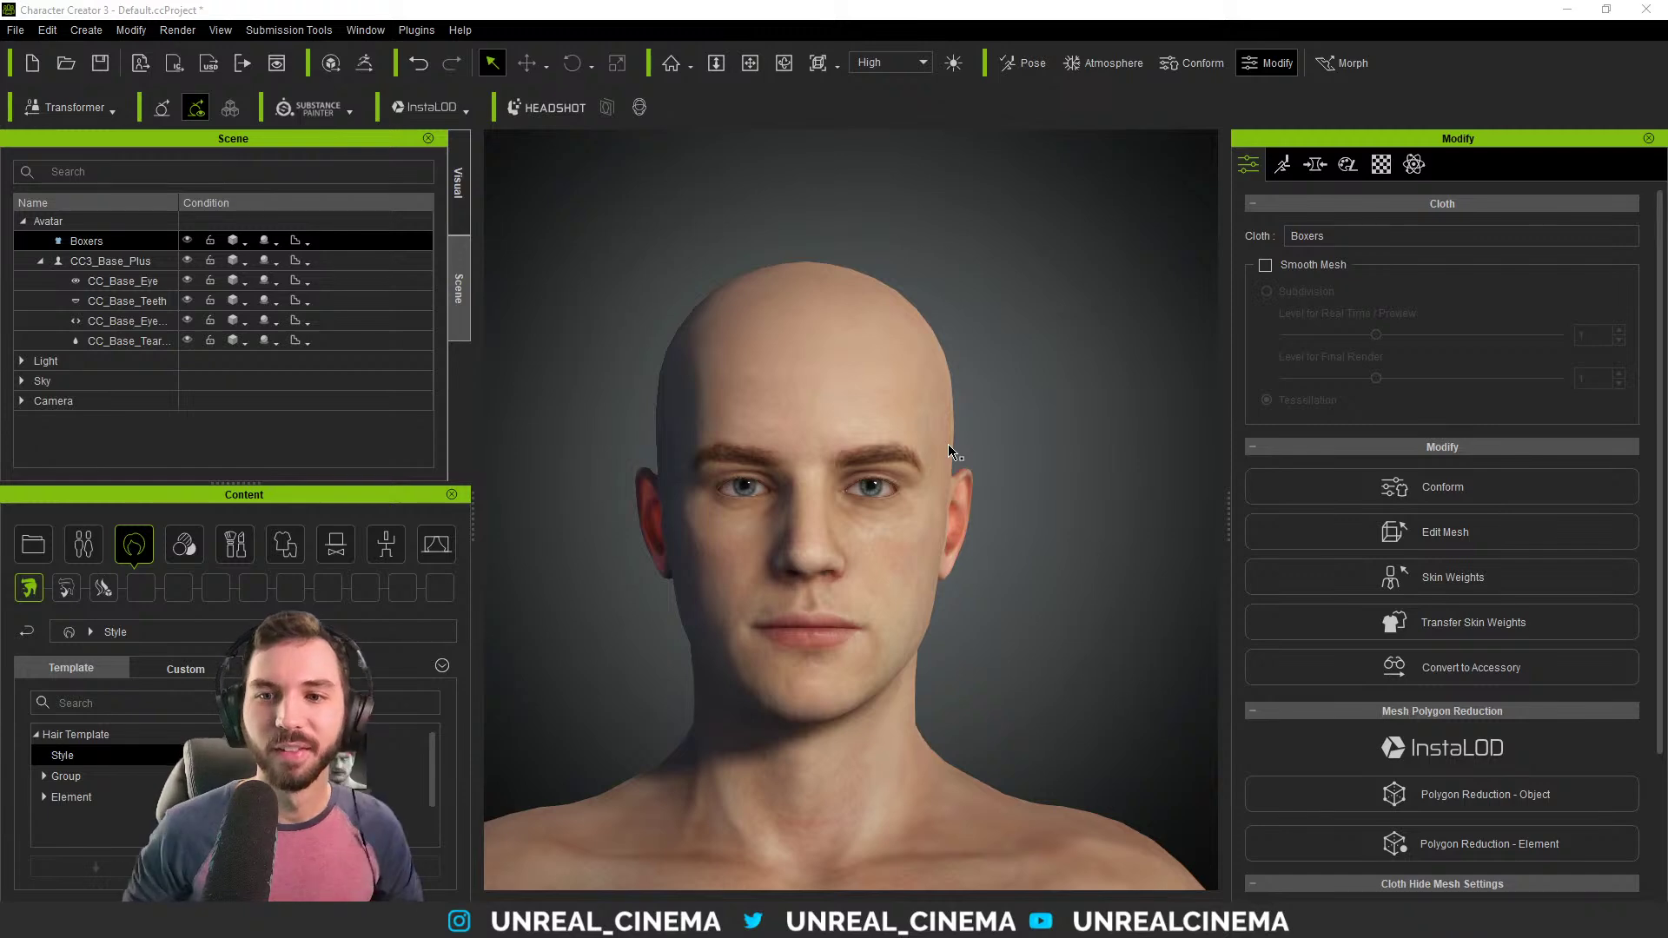
pyautogui.scroll(5, 669, 486)
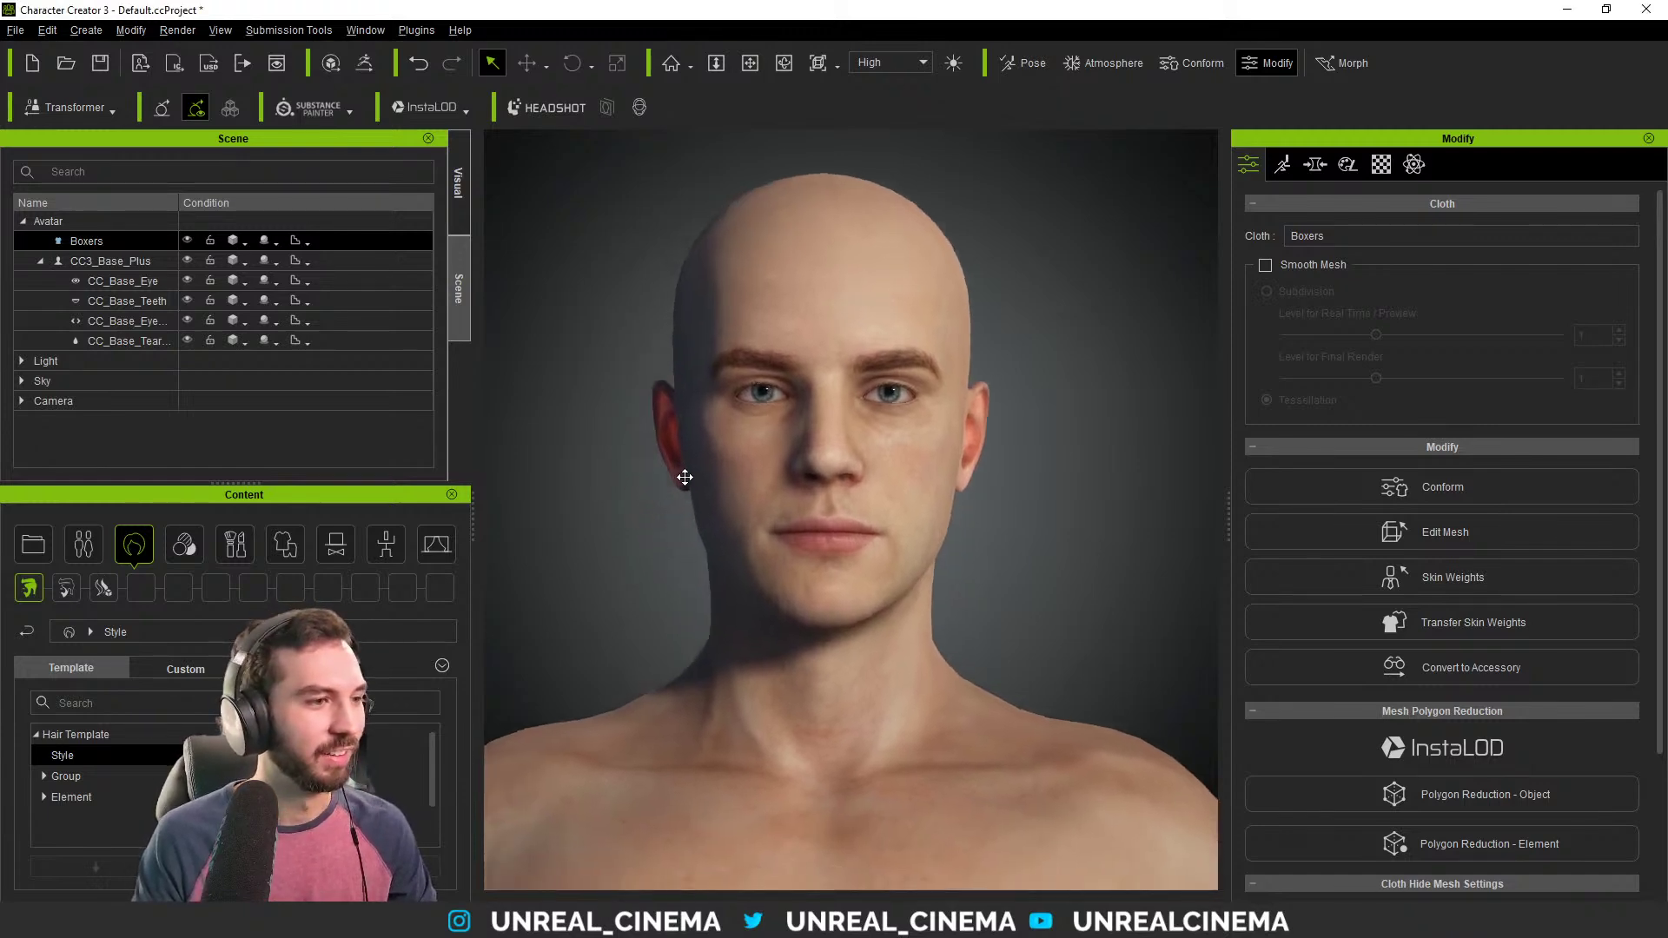
pyautogui.hotkey('alt', 'Tab')
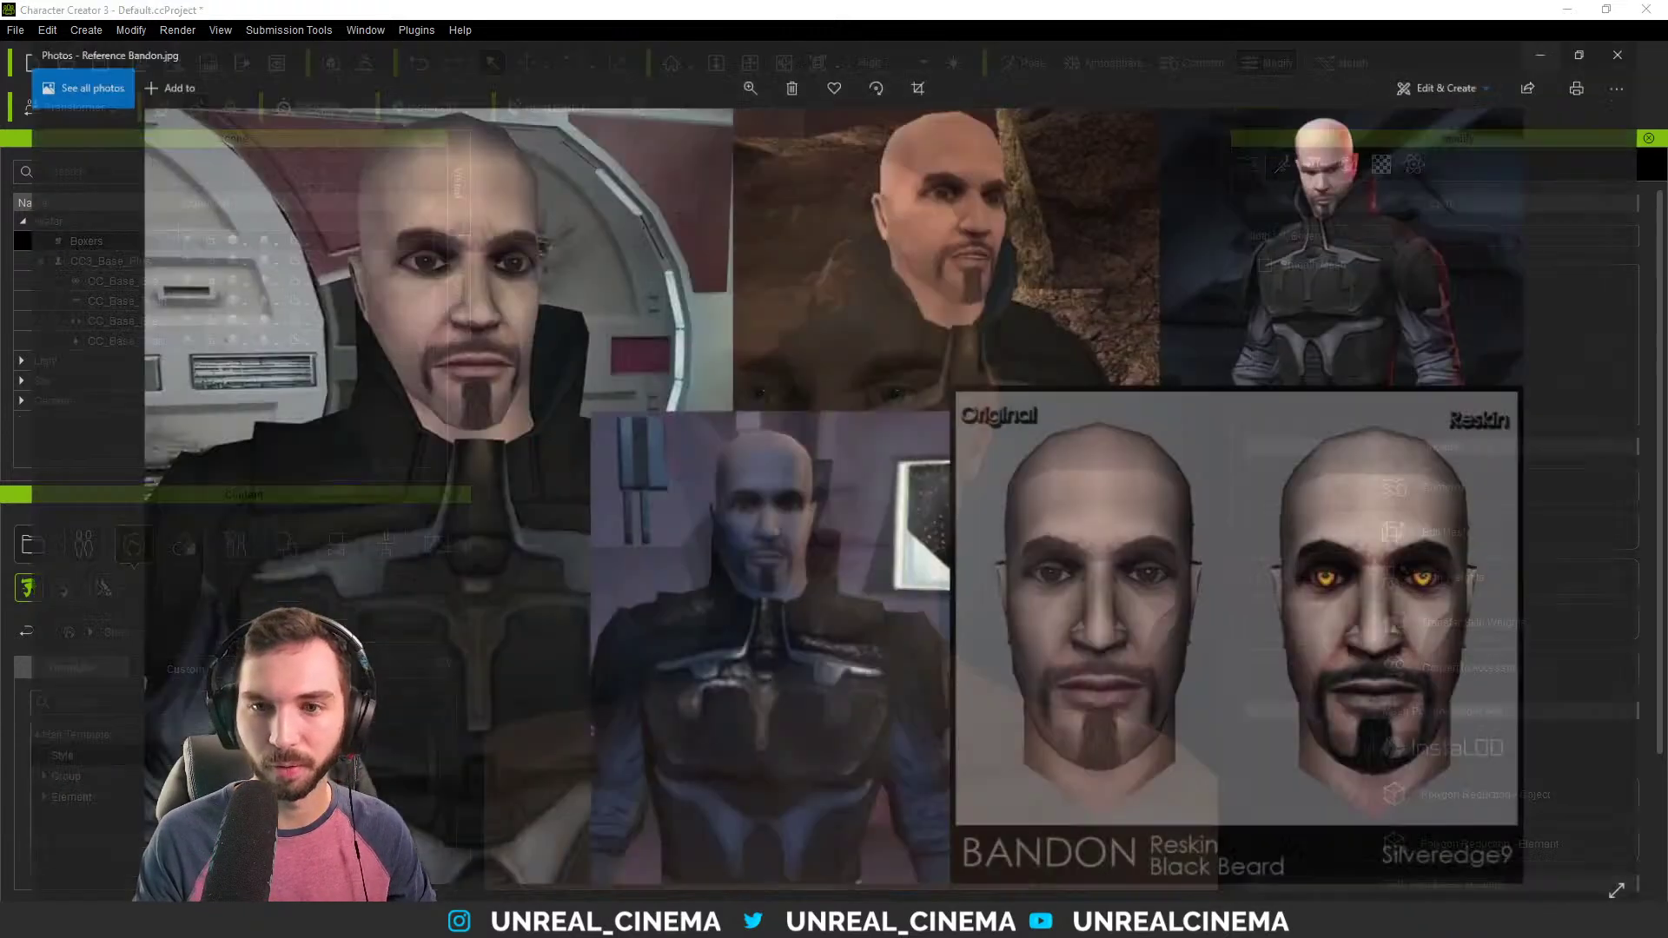
pyautogui.moveTo(1221, 9); pyautogui.dragTo(1270, 74)
pyautogui.hotkey('alt', 'Tab')
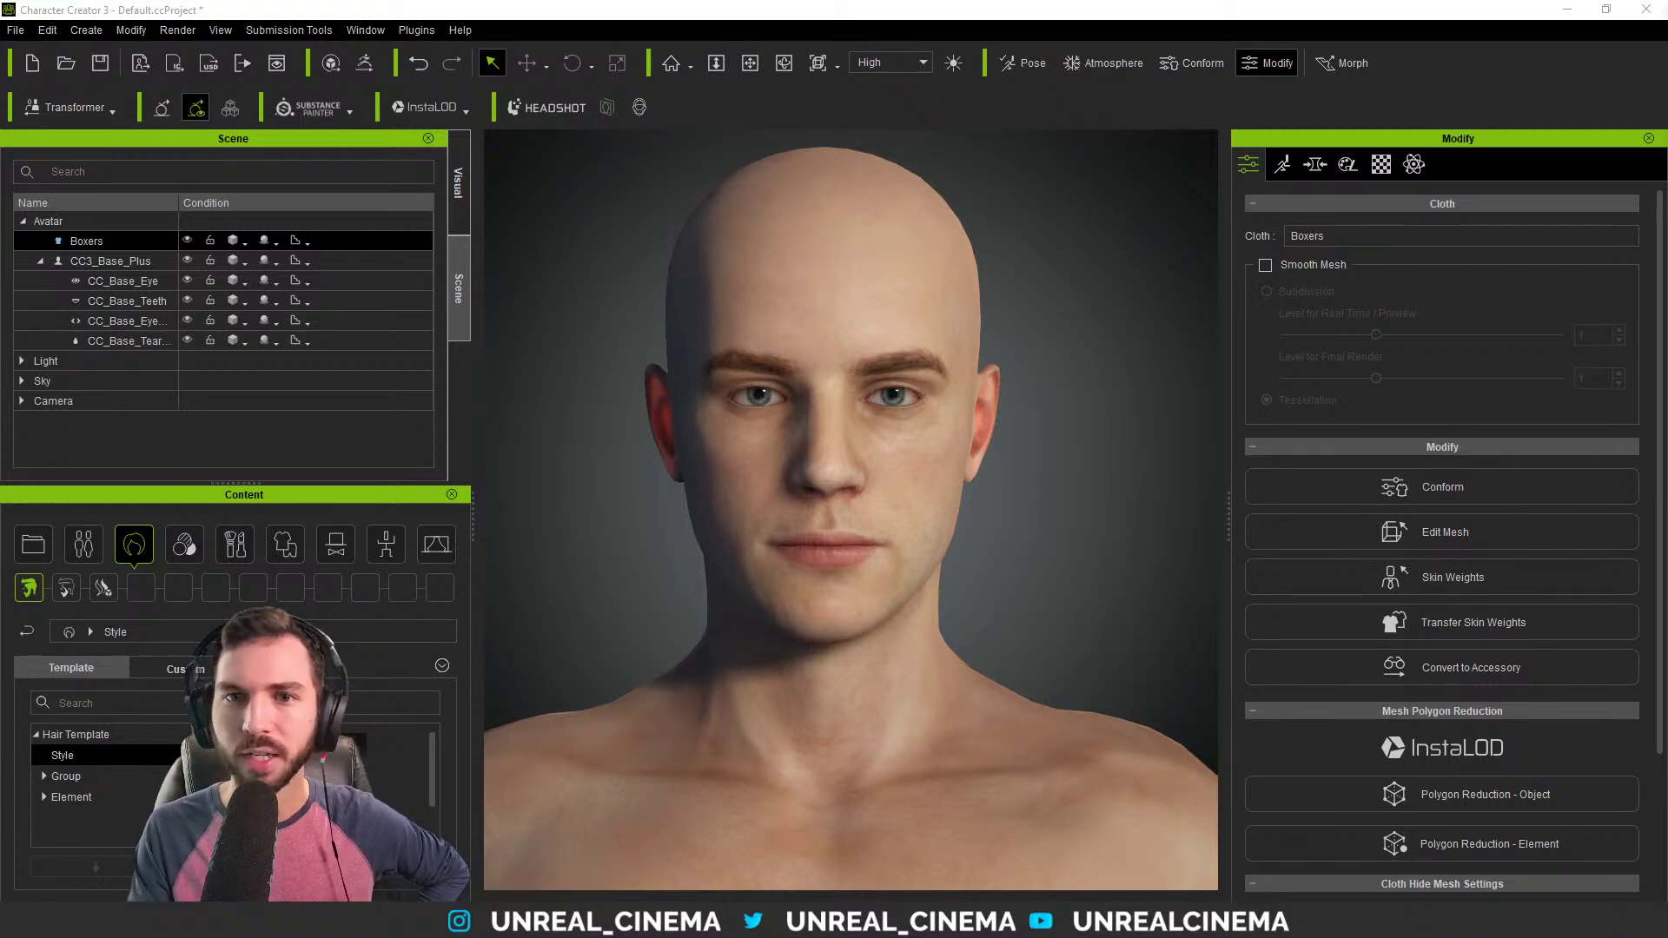
pyautogui.hotkey('alt', 'Tab')
pyautogui.moveTo(1571, 244); pyautogui.dragTo(1099, 82)
pyautogui.hotkey('alt', 'Tab')
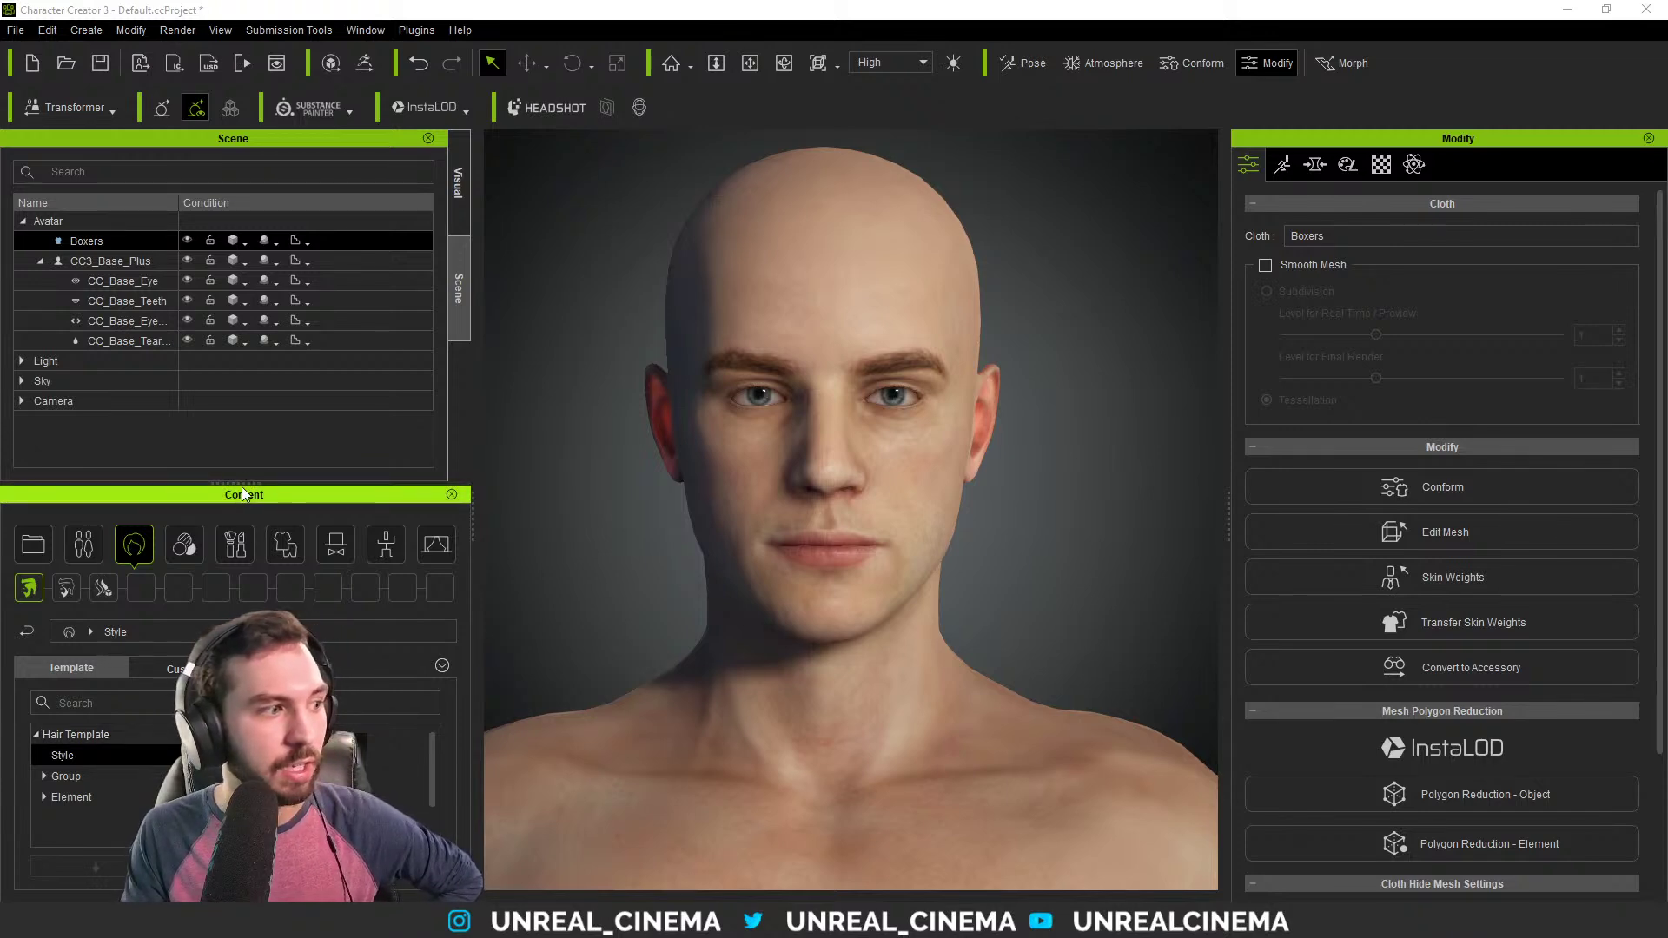
# Add the Beard & Brows Builder group preset made of Mustache_Pencil and Anchor_Narrow to the avatar.
pyautogui.moveTo(243, 483); pyautogui.dragTo(243, 424)
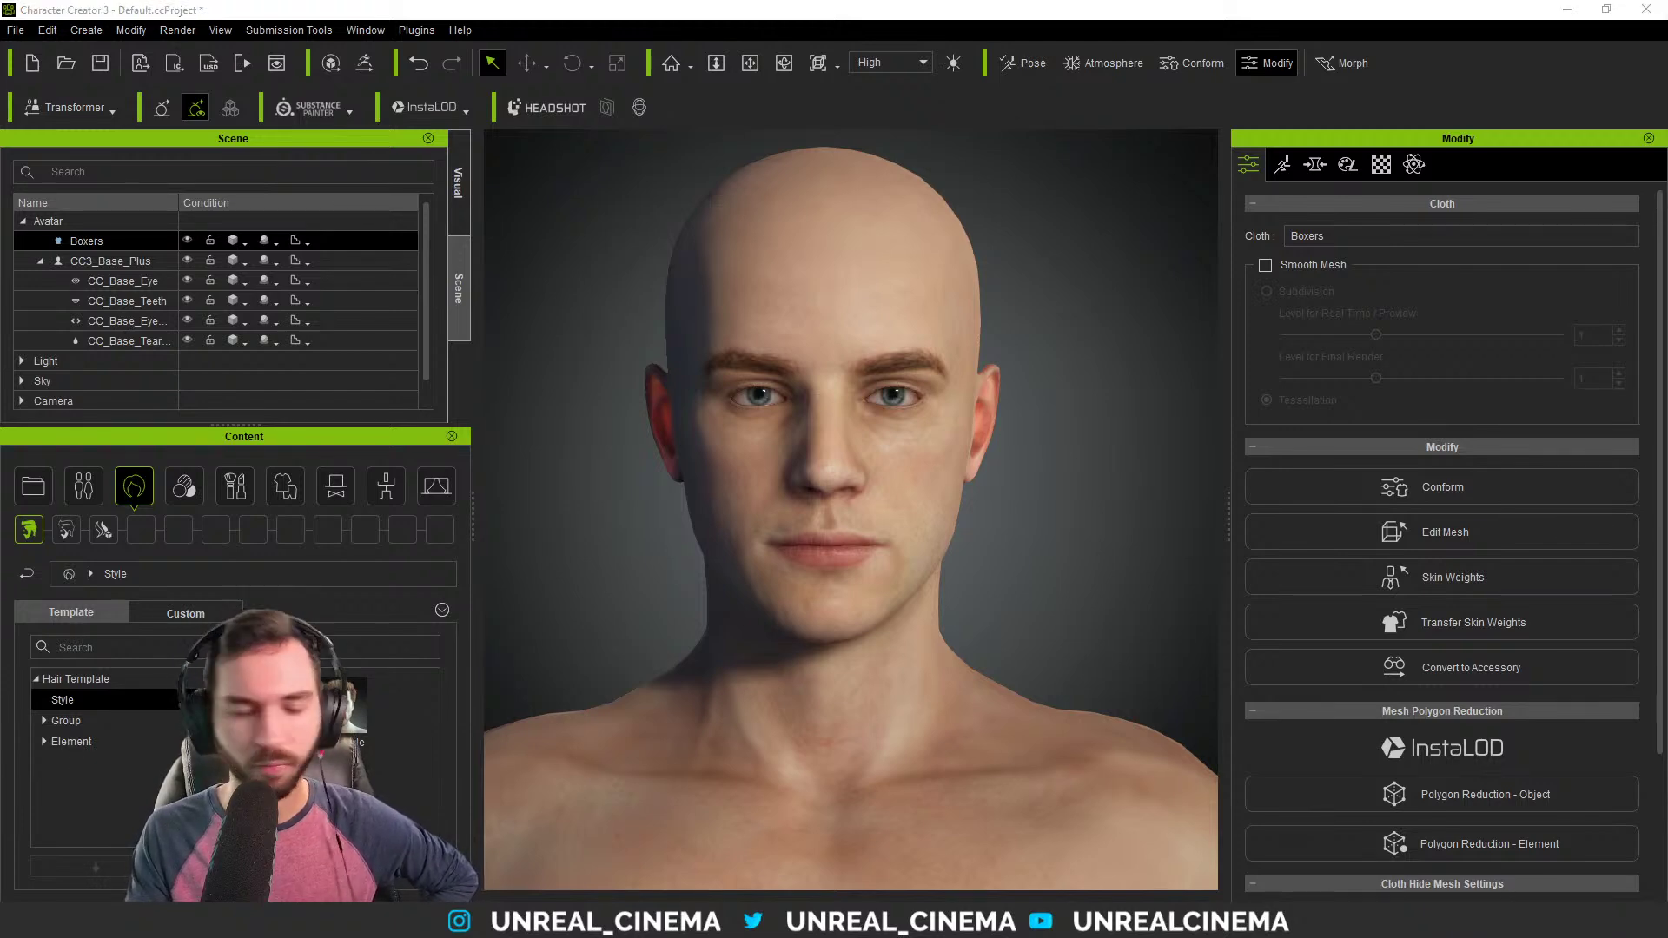
pyautogui.click(43, 721)
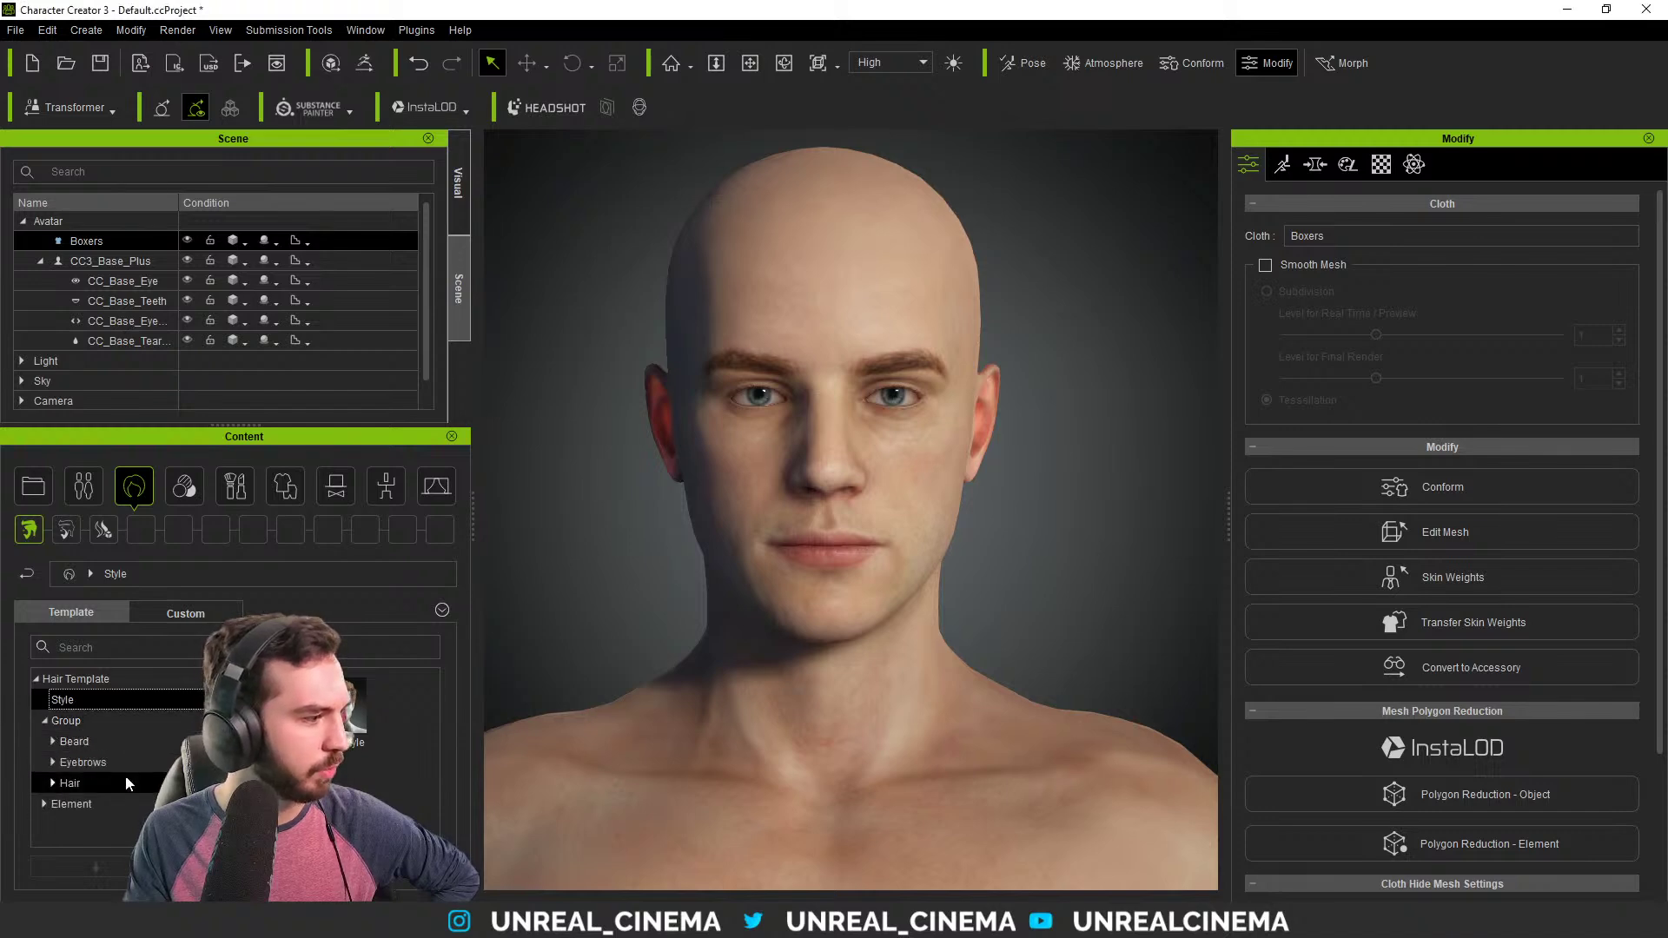
pyautogui.click(65, 745)
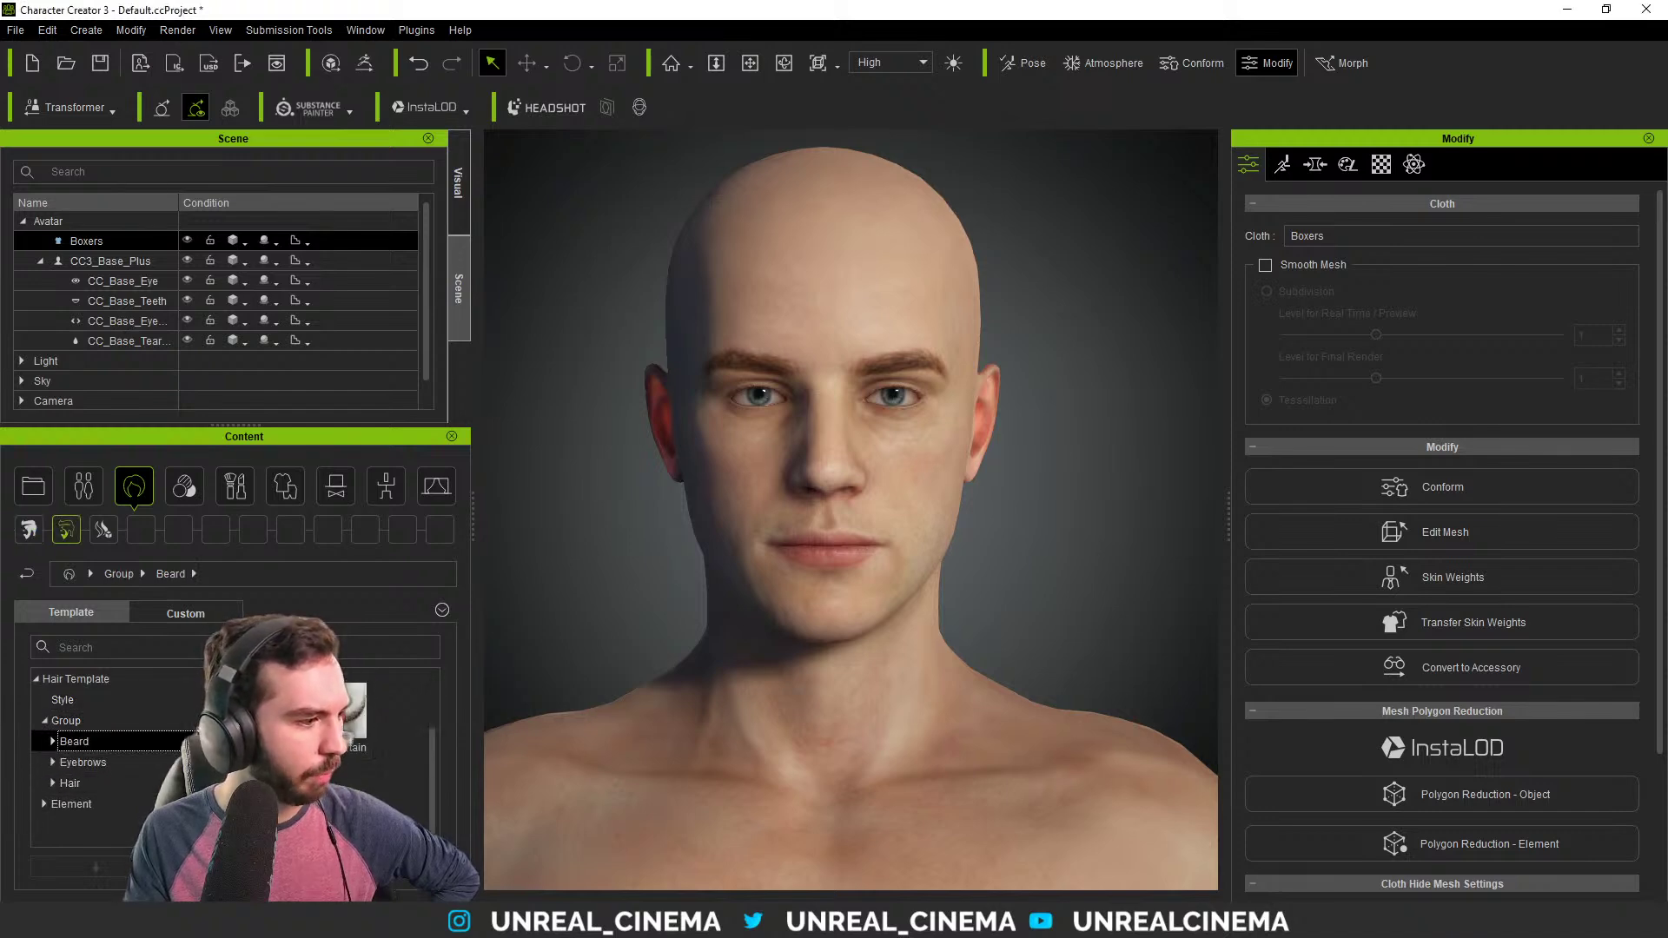
pyautogui.click(53, 742)
pyautogui.click(101, 765)
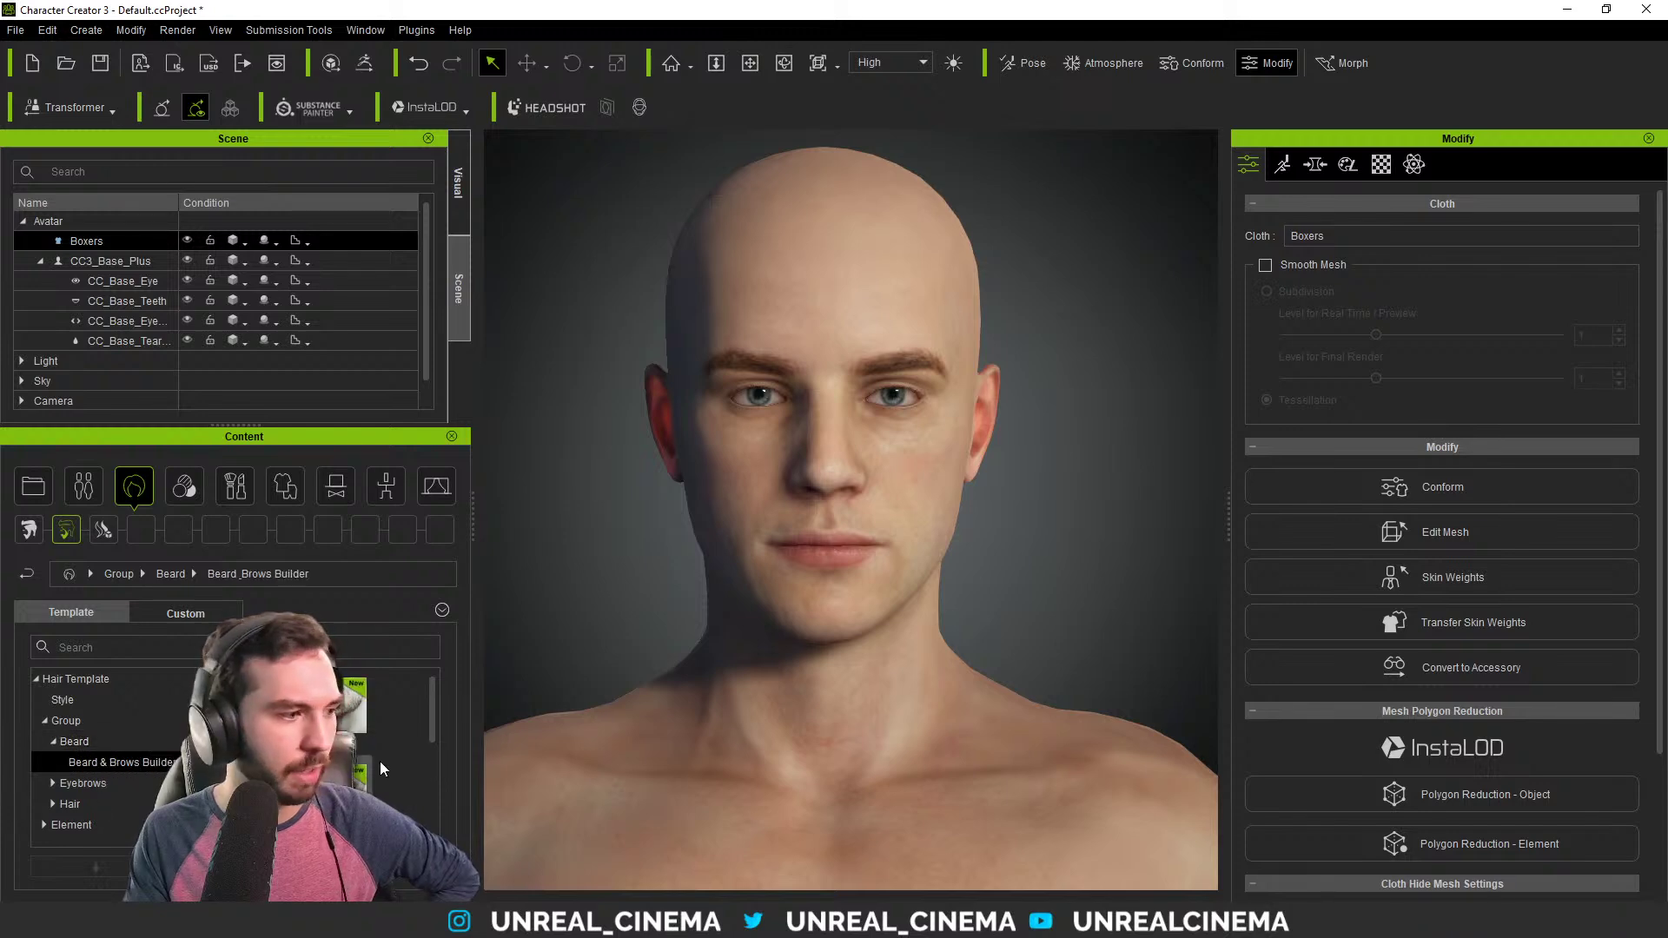
pyautogui.moveTo(430, 712); pyautogui.dragTo(942, 670)
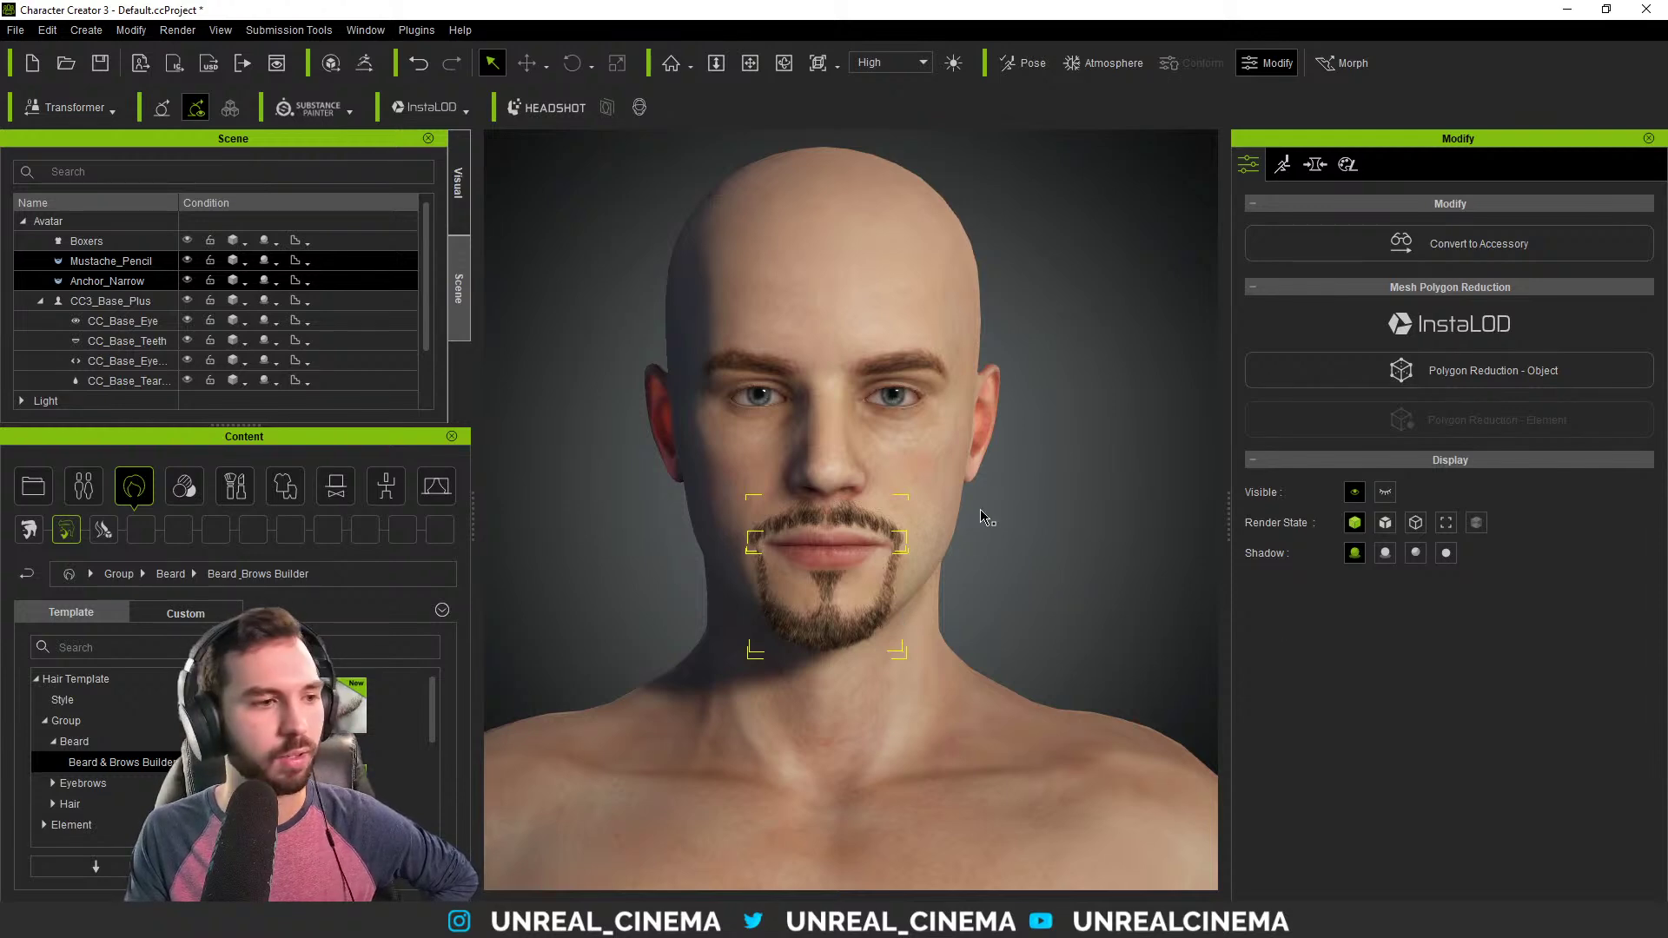
pyautogui.click(1022, 464)
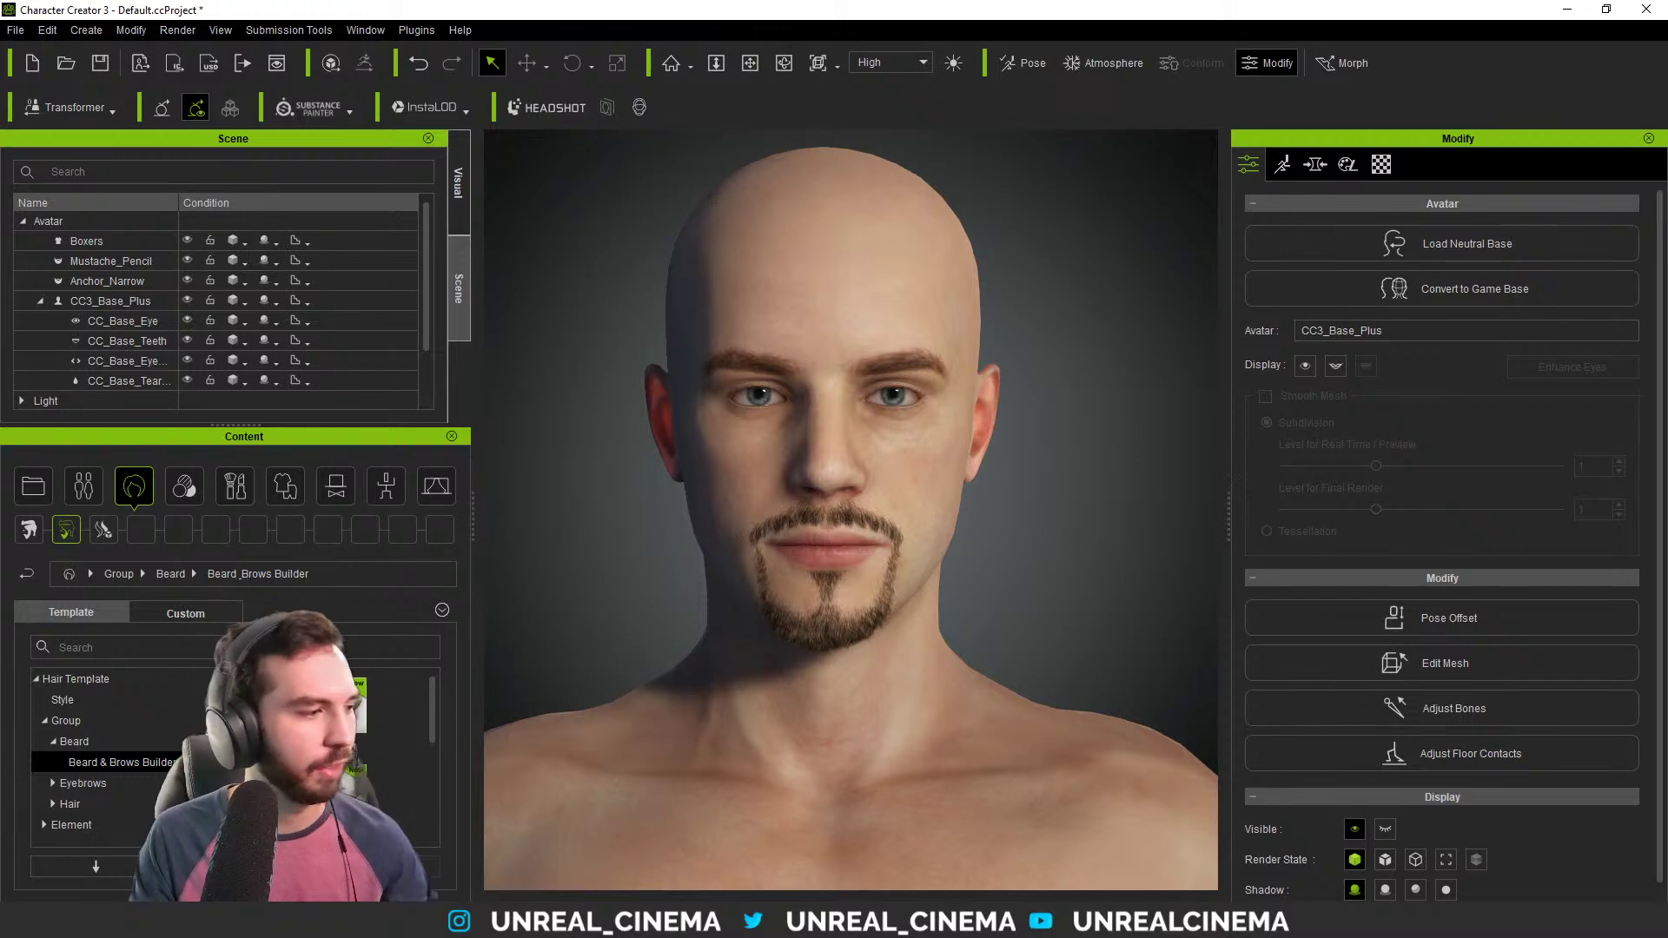
# Browse to the individual beard elements of Beard & Brows Builder and show all their categories.
pyautogui.click(43, 826)
pyautogui.scroll(-1, 43, 825)
pyautogui.click(64, 784)
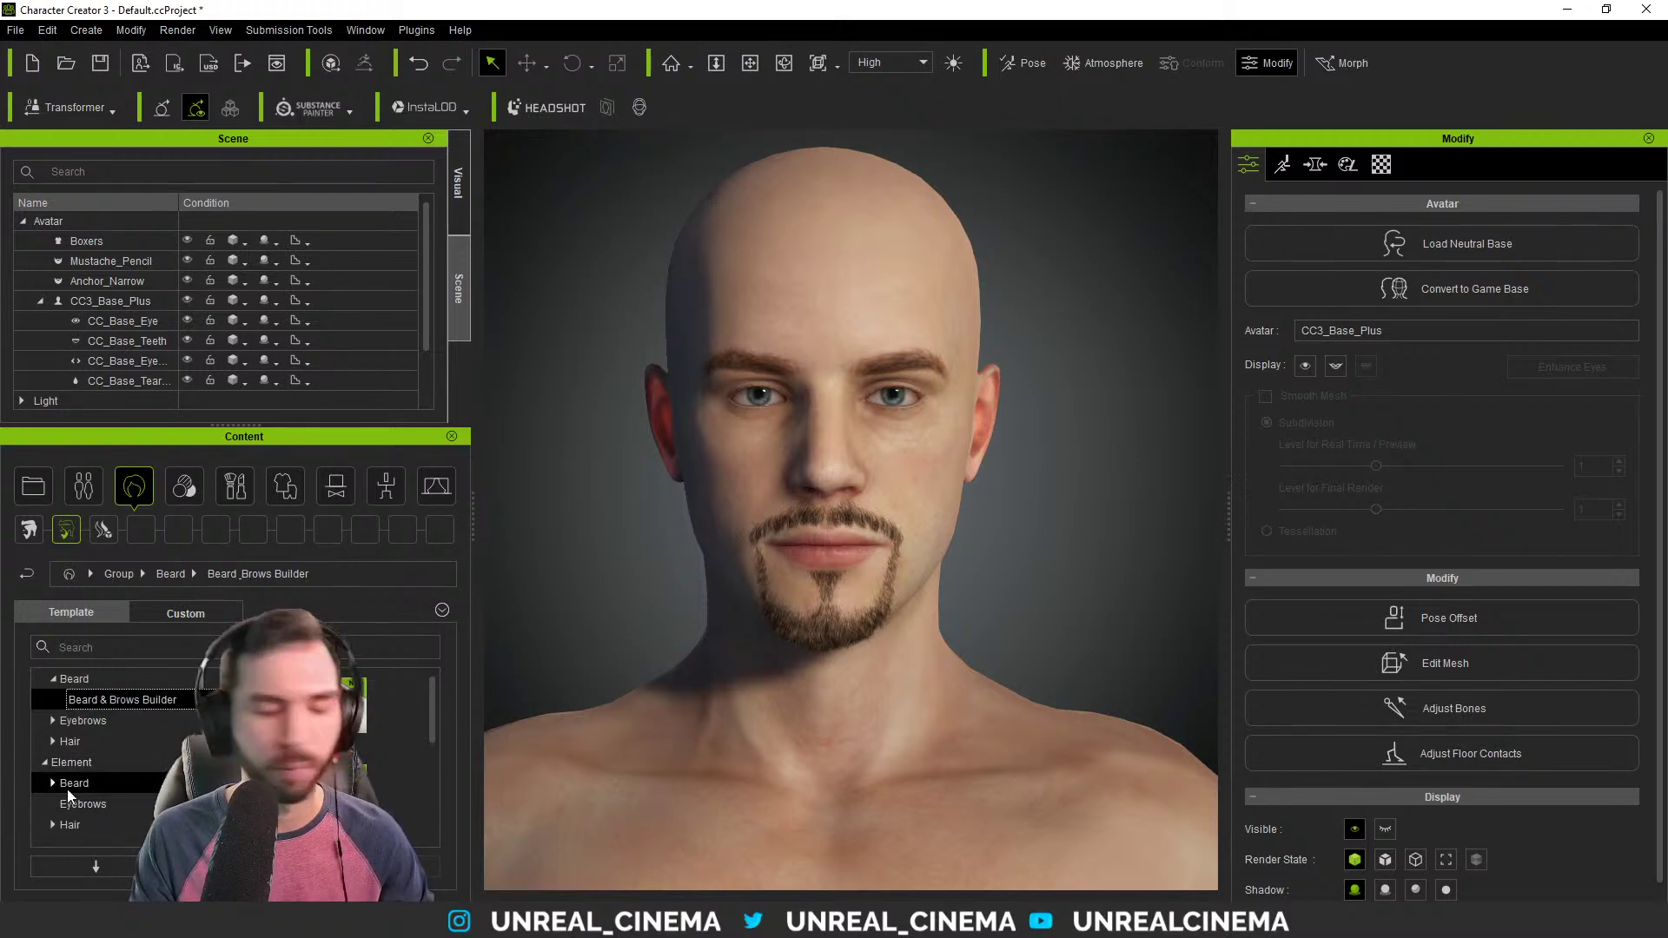
pyautogui.click(63, 801)
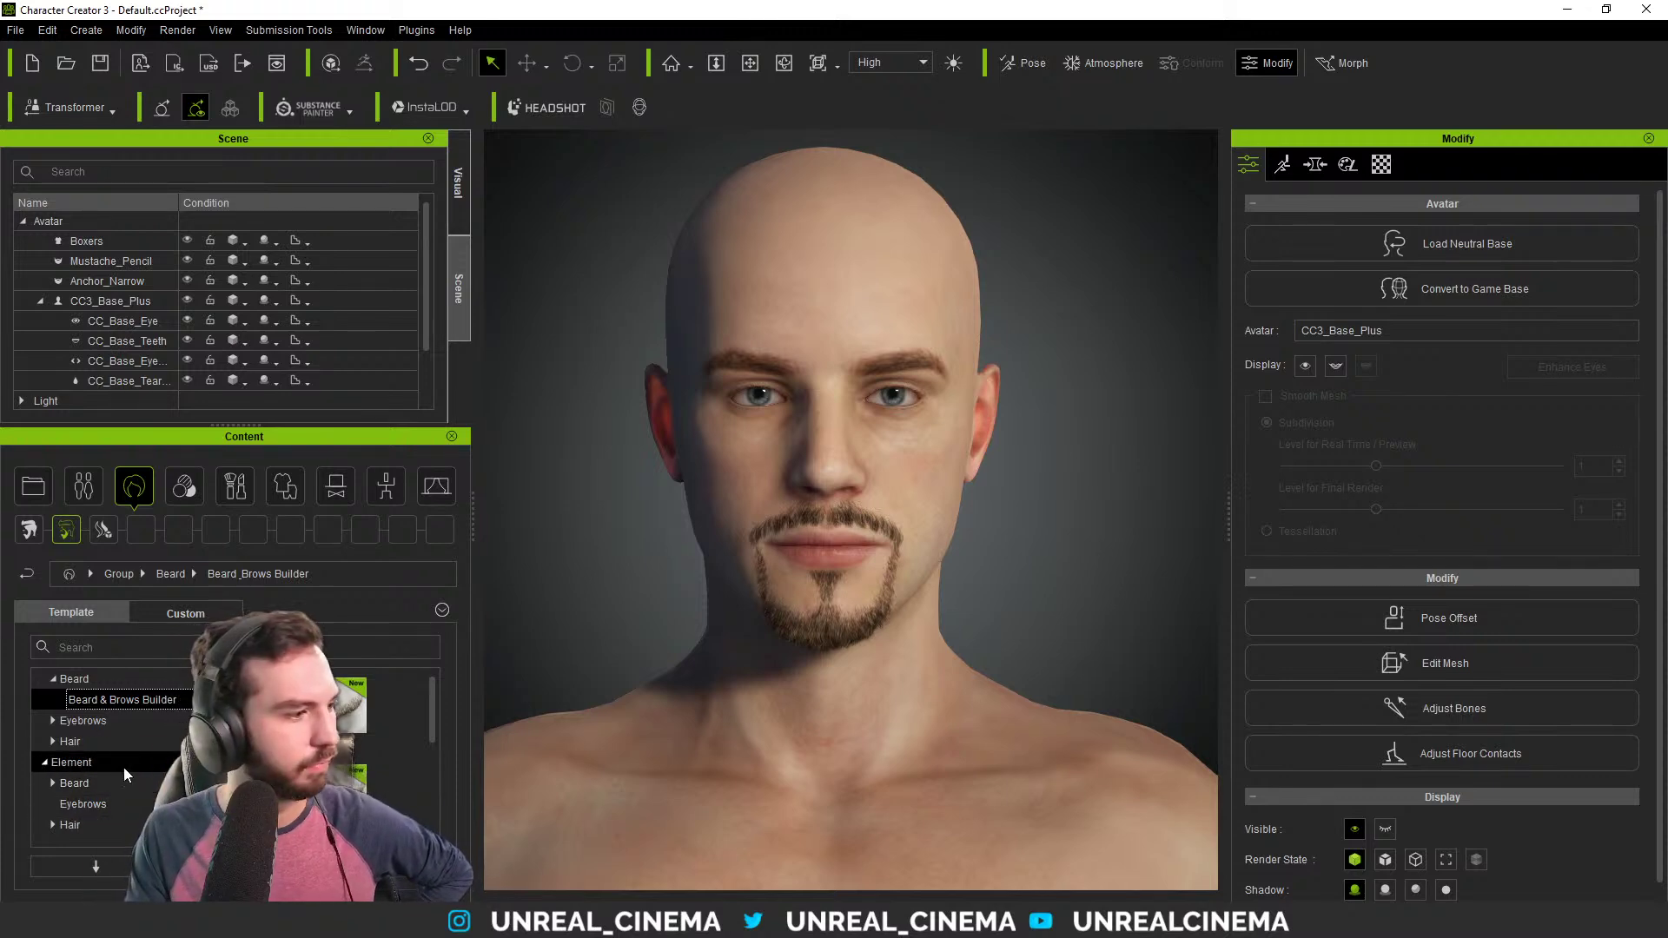
pyautogui.click(53, 784)
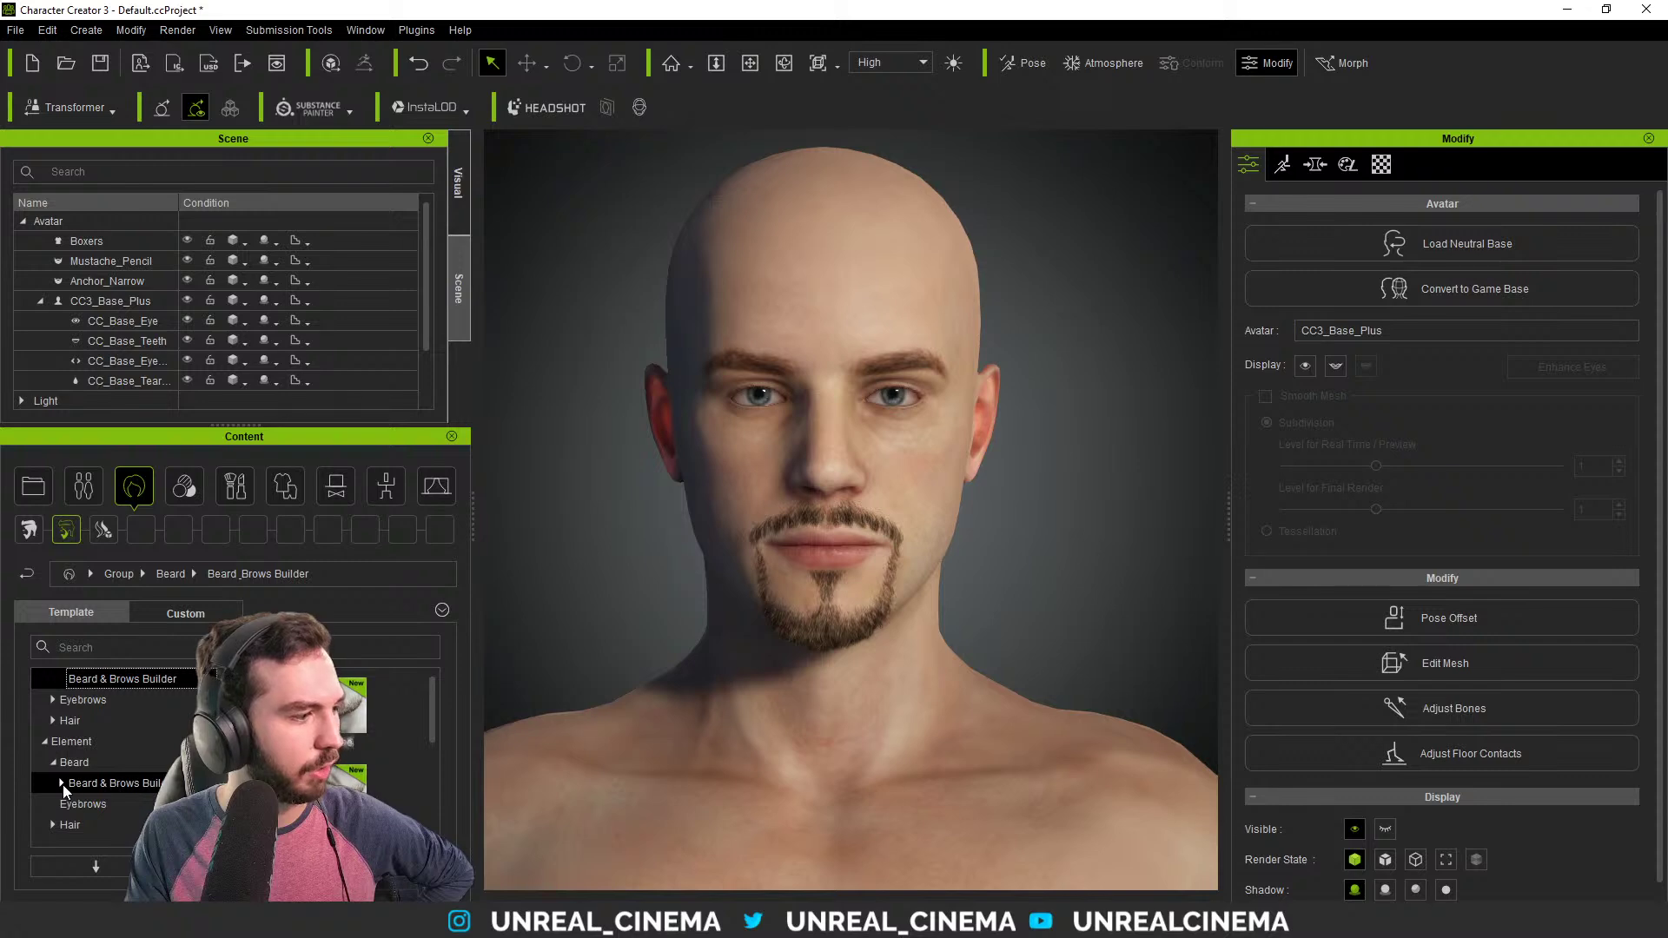
pyautogui.click(113, 785)
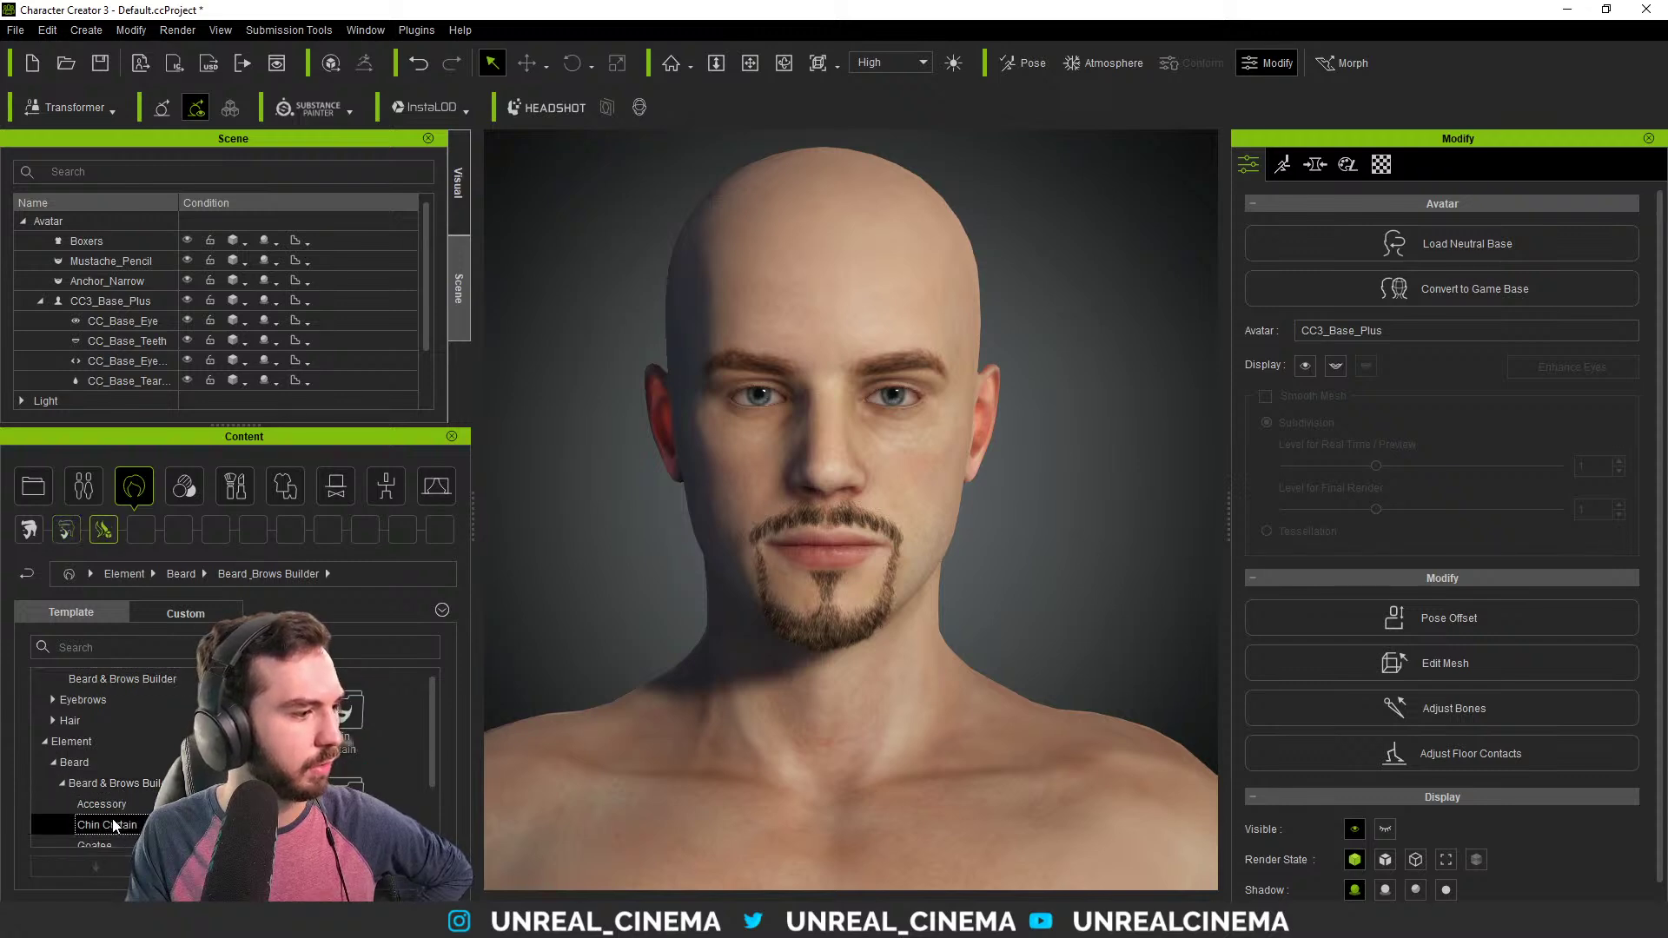
pyautogui.click(113, 823)
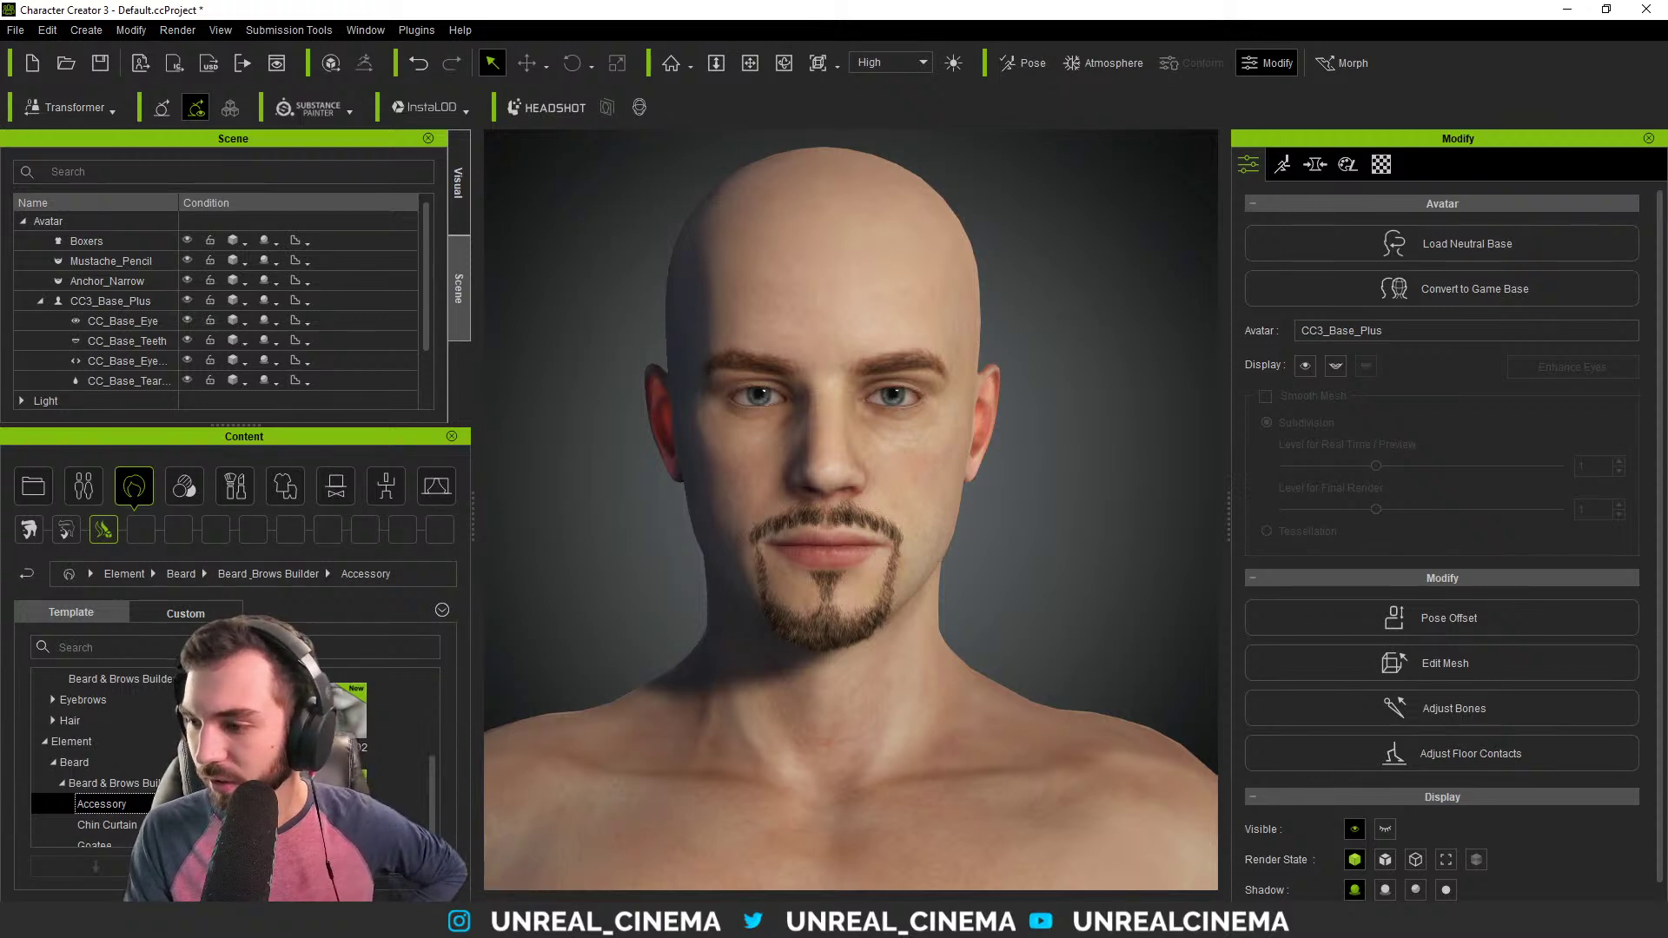
pyautogui.scroll(-2, 105, 748)
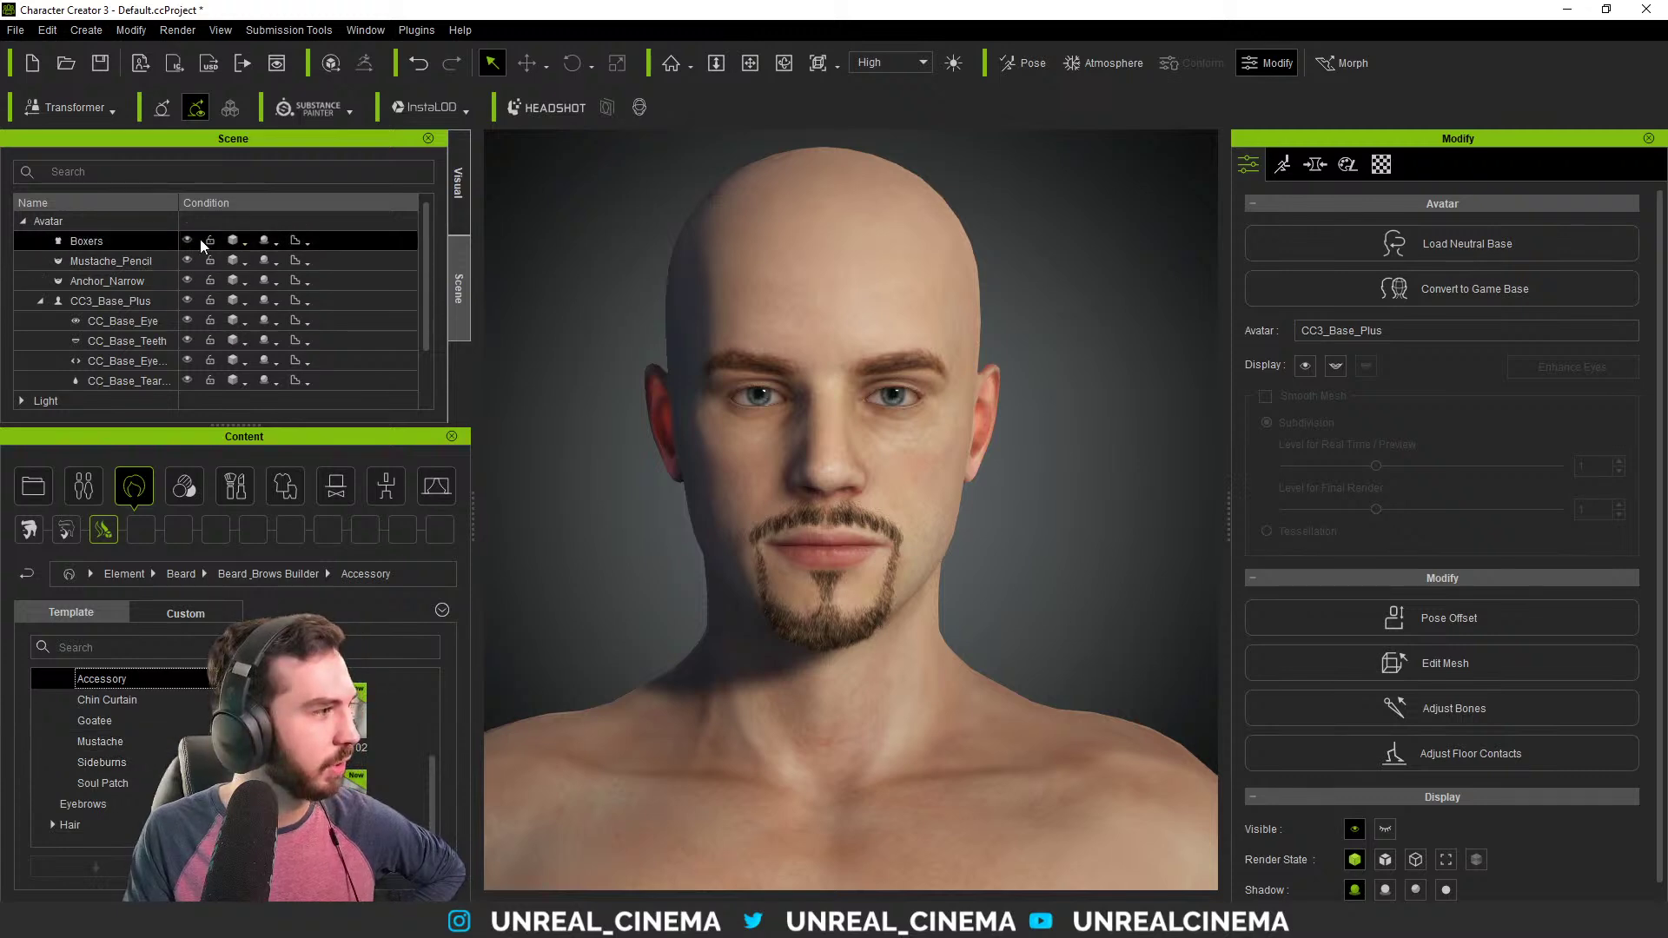
# Hide Mustache_Pencil and Anchor_Narrow, and add the Soul_Patch_Exend beard element to the avatar's chin.
pyautogui.click(186, 262)
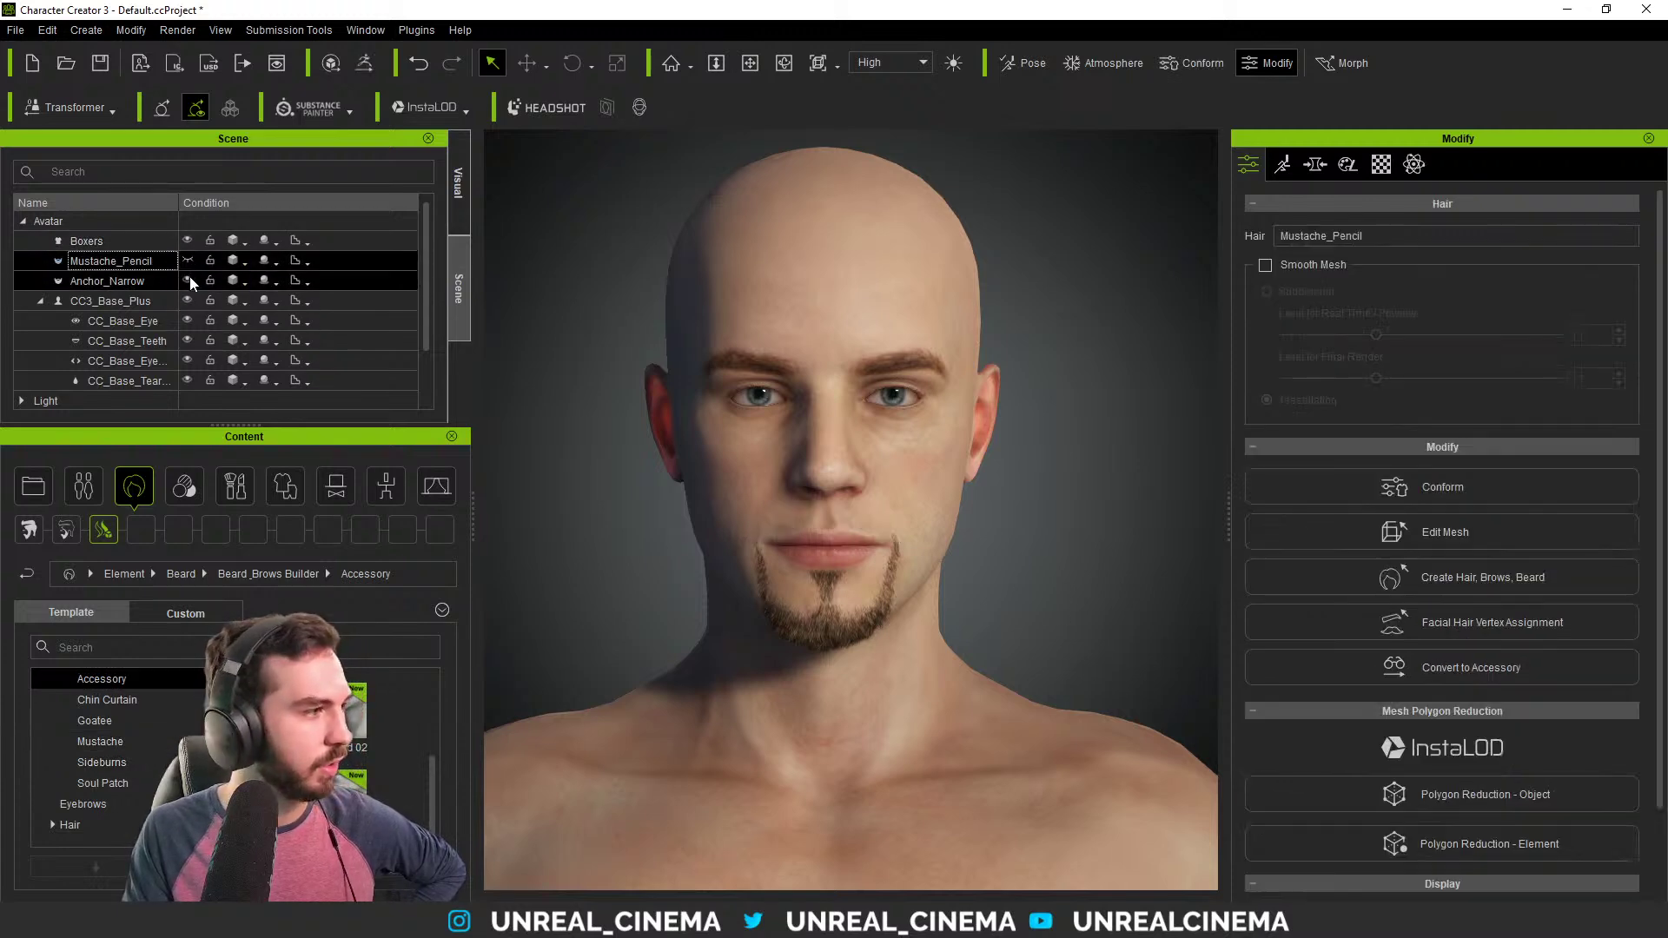
pyautogui.click(187, 281)
pyautogui.click(98, 722)
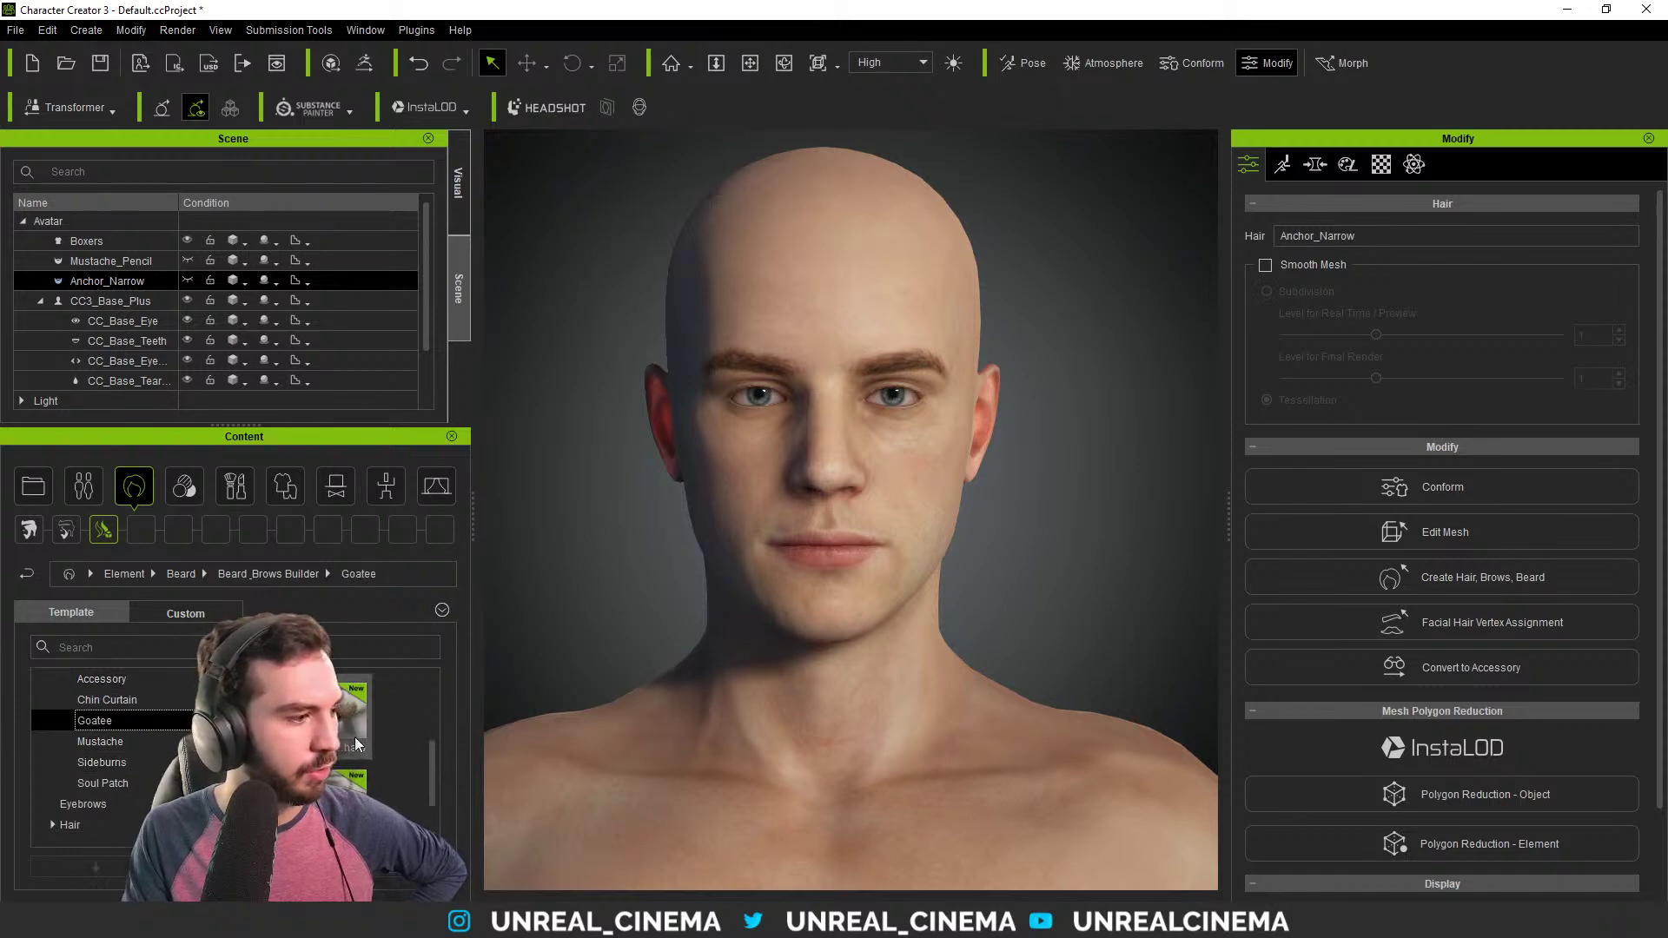
pyautogui.scroll(-1, 377, 764)
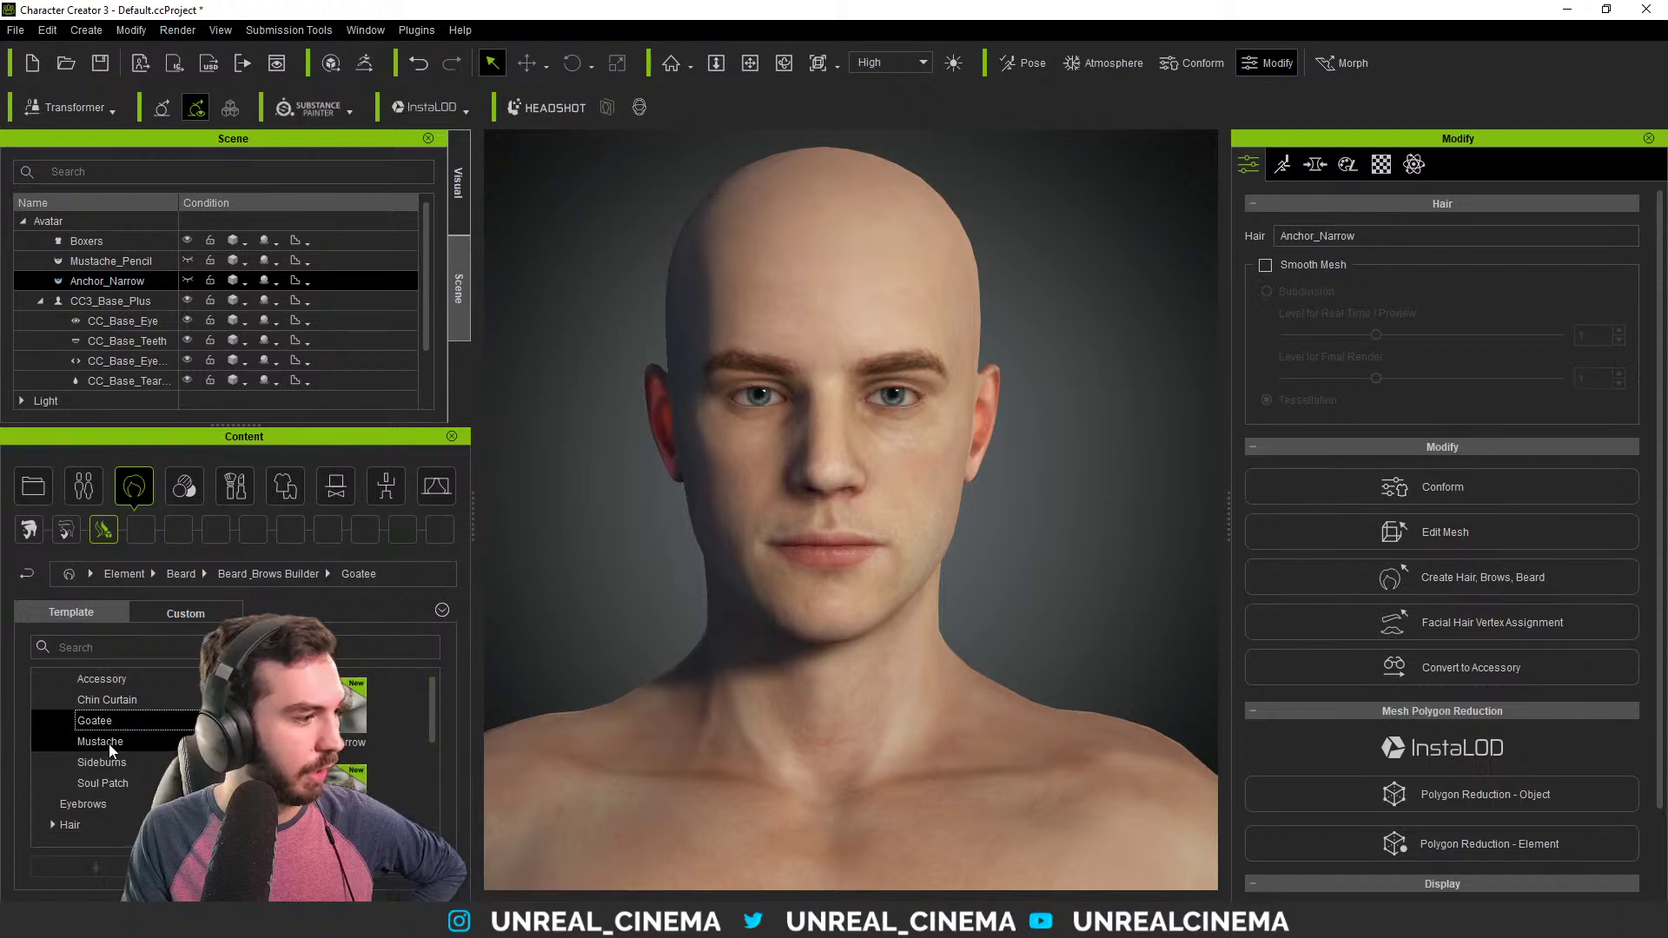
pyautogui.click(123, 784)
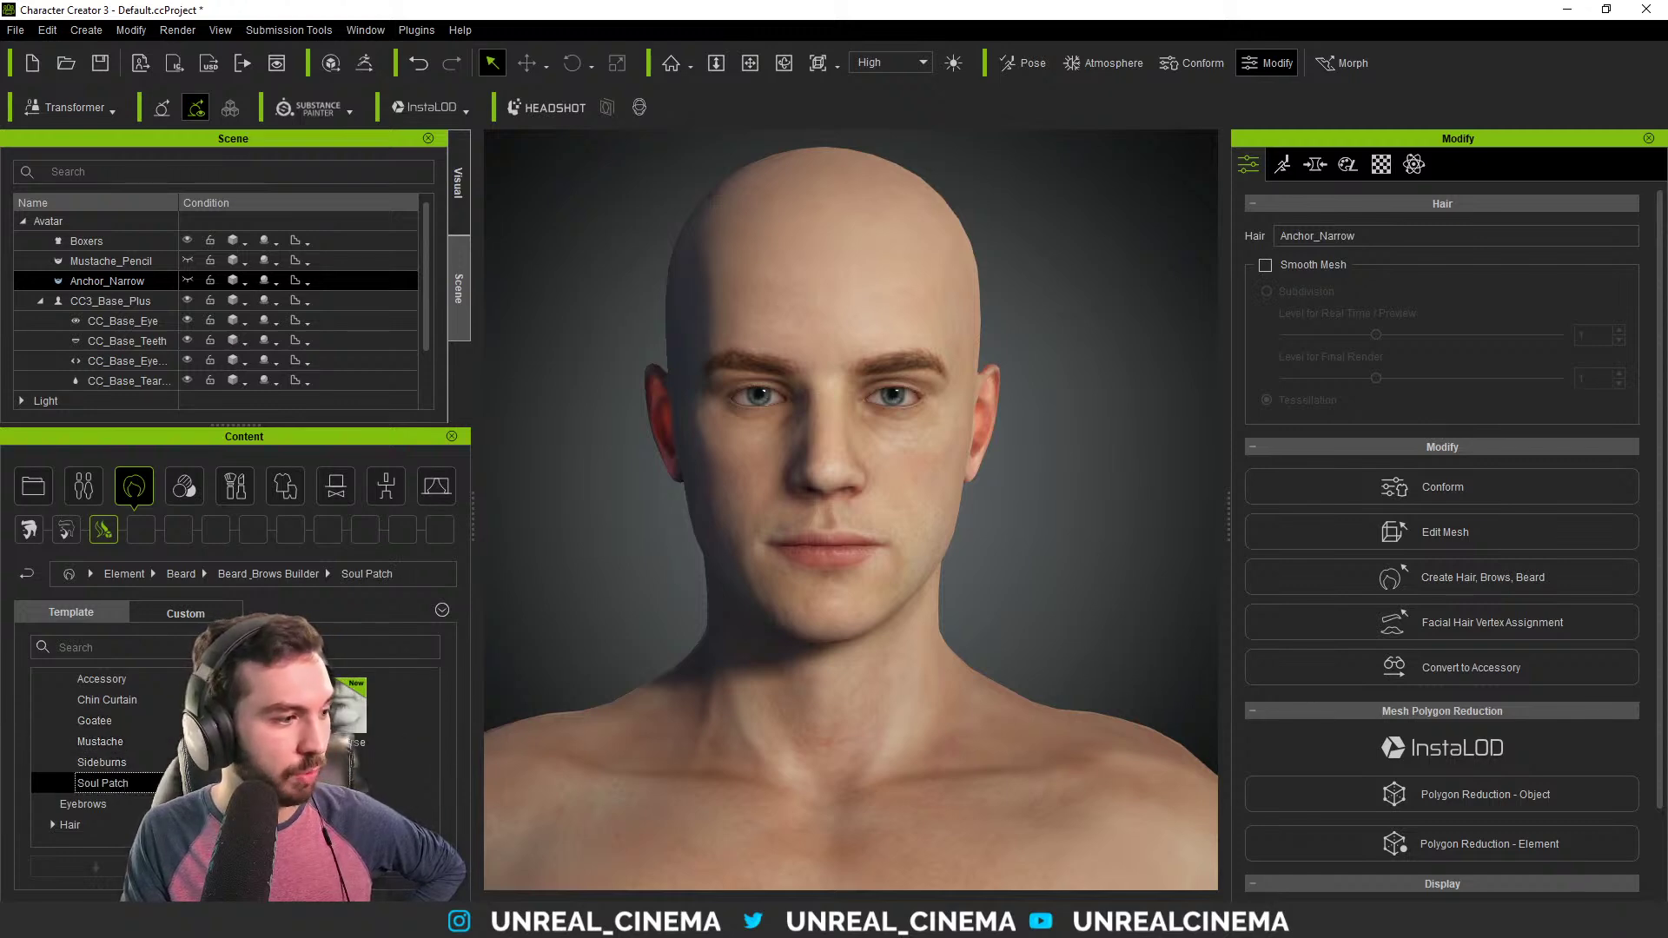
pyautogui.doubleClick(342, 736)
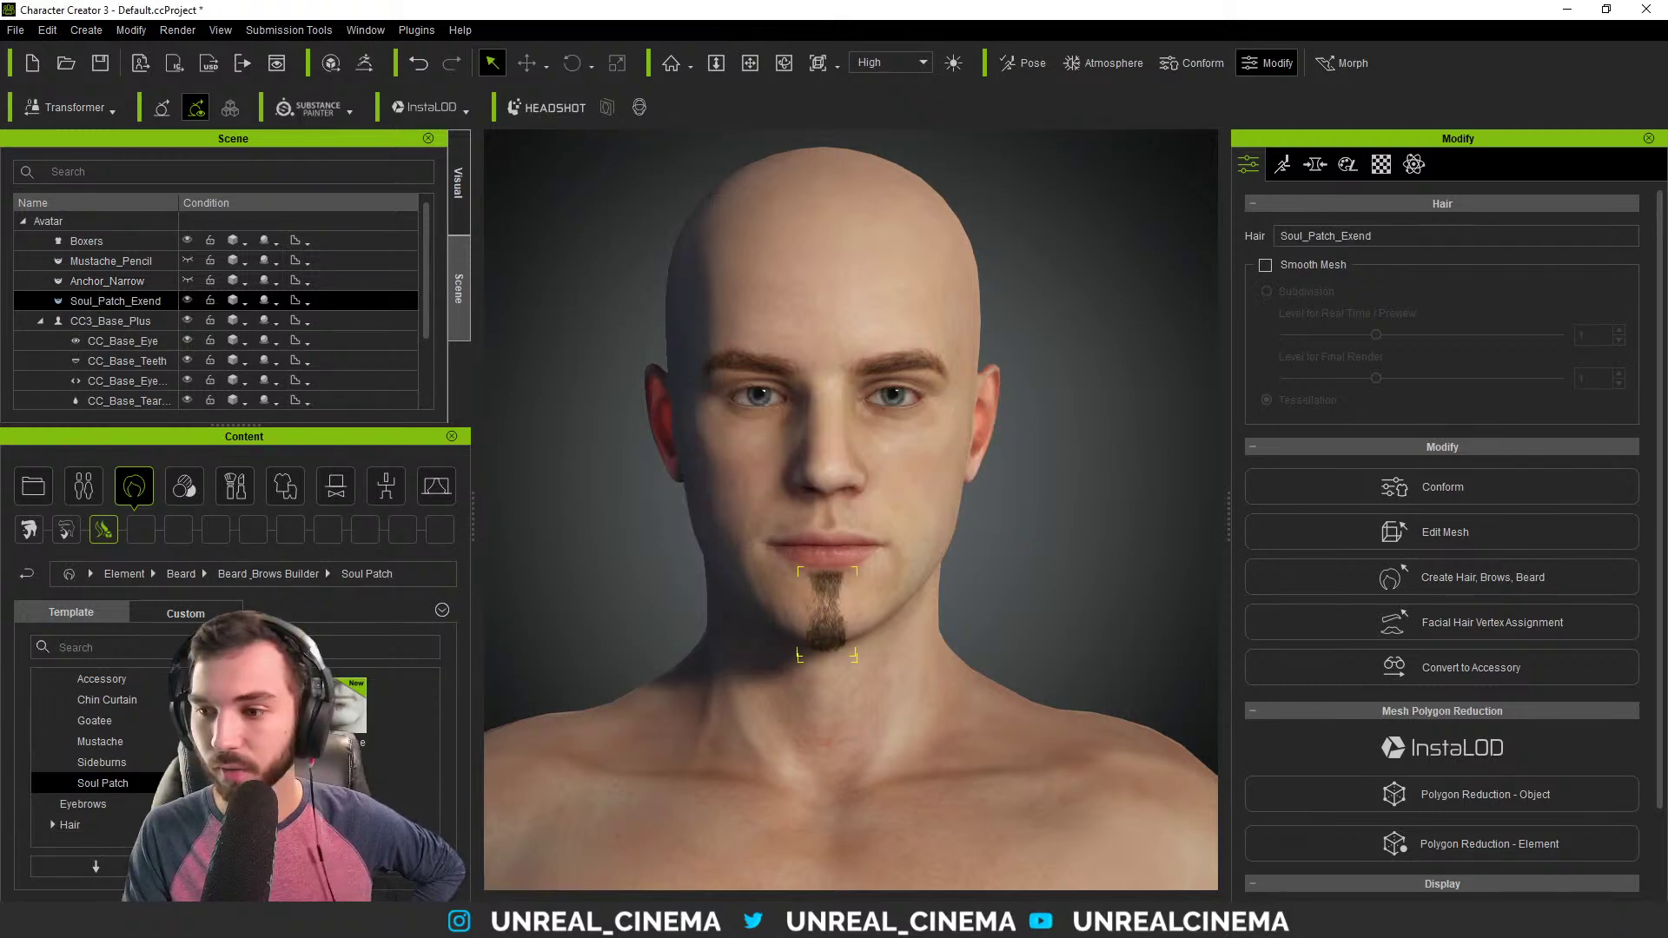
# Try the Mustache_Lampshade element on the avatar using the Add option, and delete it.
pyautogui.click(100, 742)
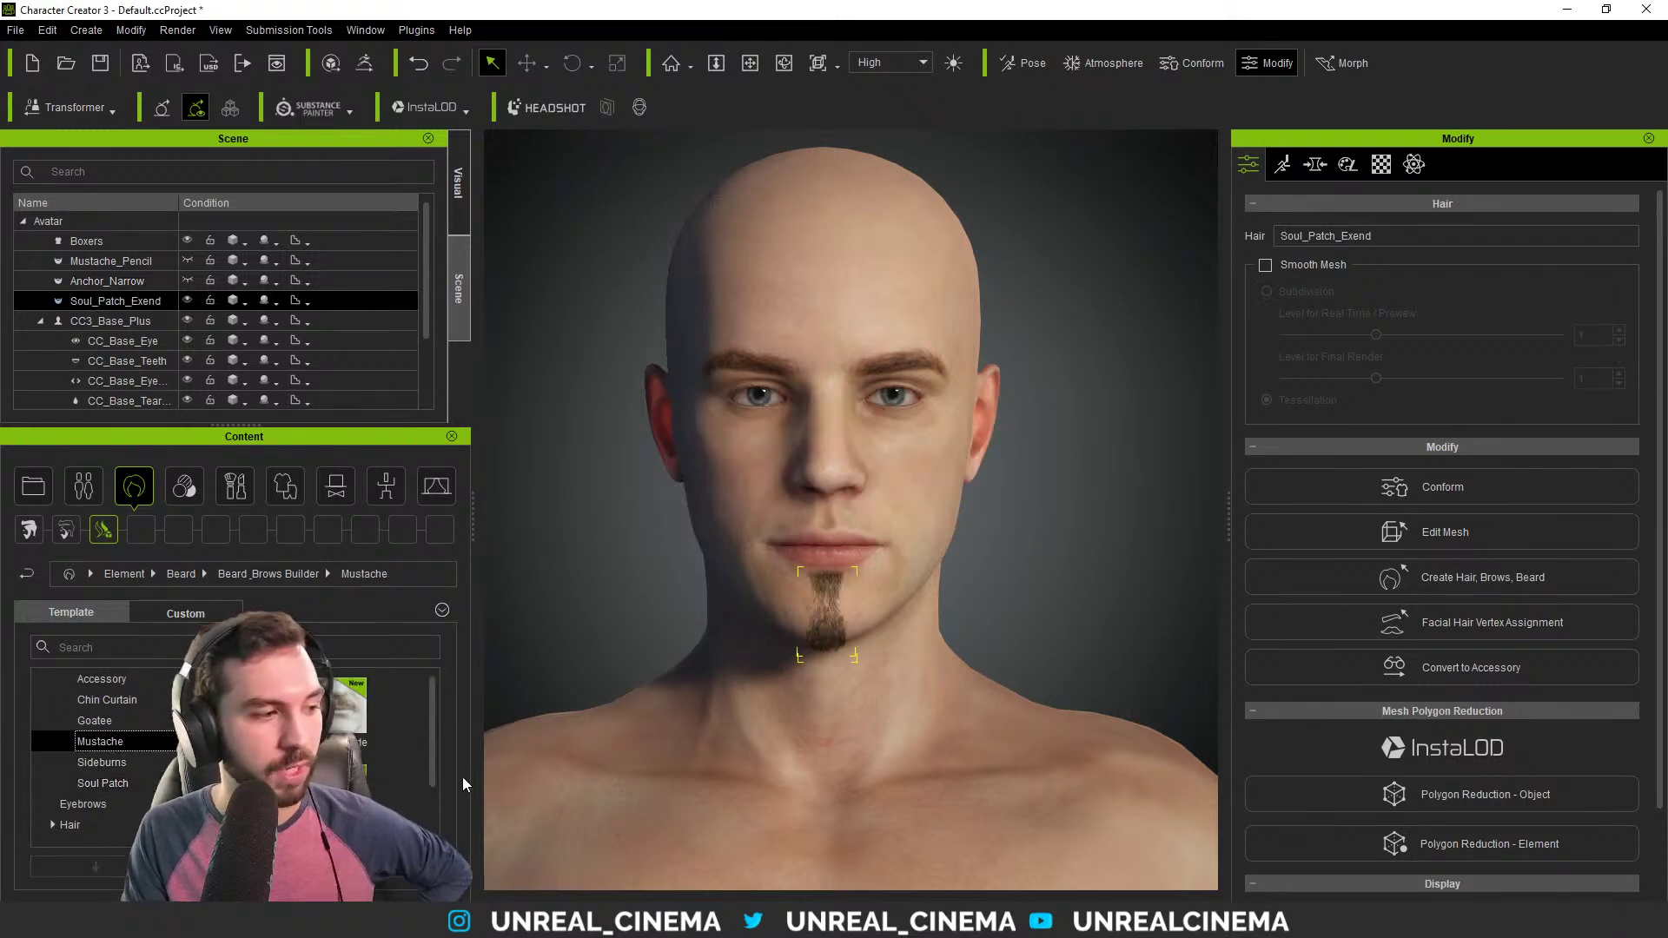
pyautogui.moveTo(433, 719)
pyautogui.mouseDown()
pyautogui.moveTo(435, 782)
pyautogui.moveTo(422, 709)
pyautogui.mouseUp()
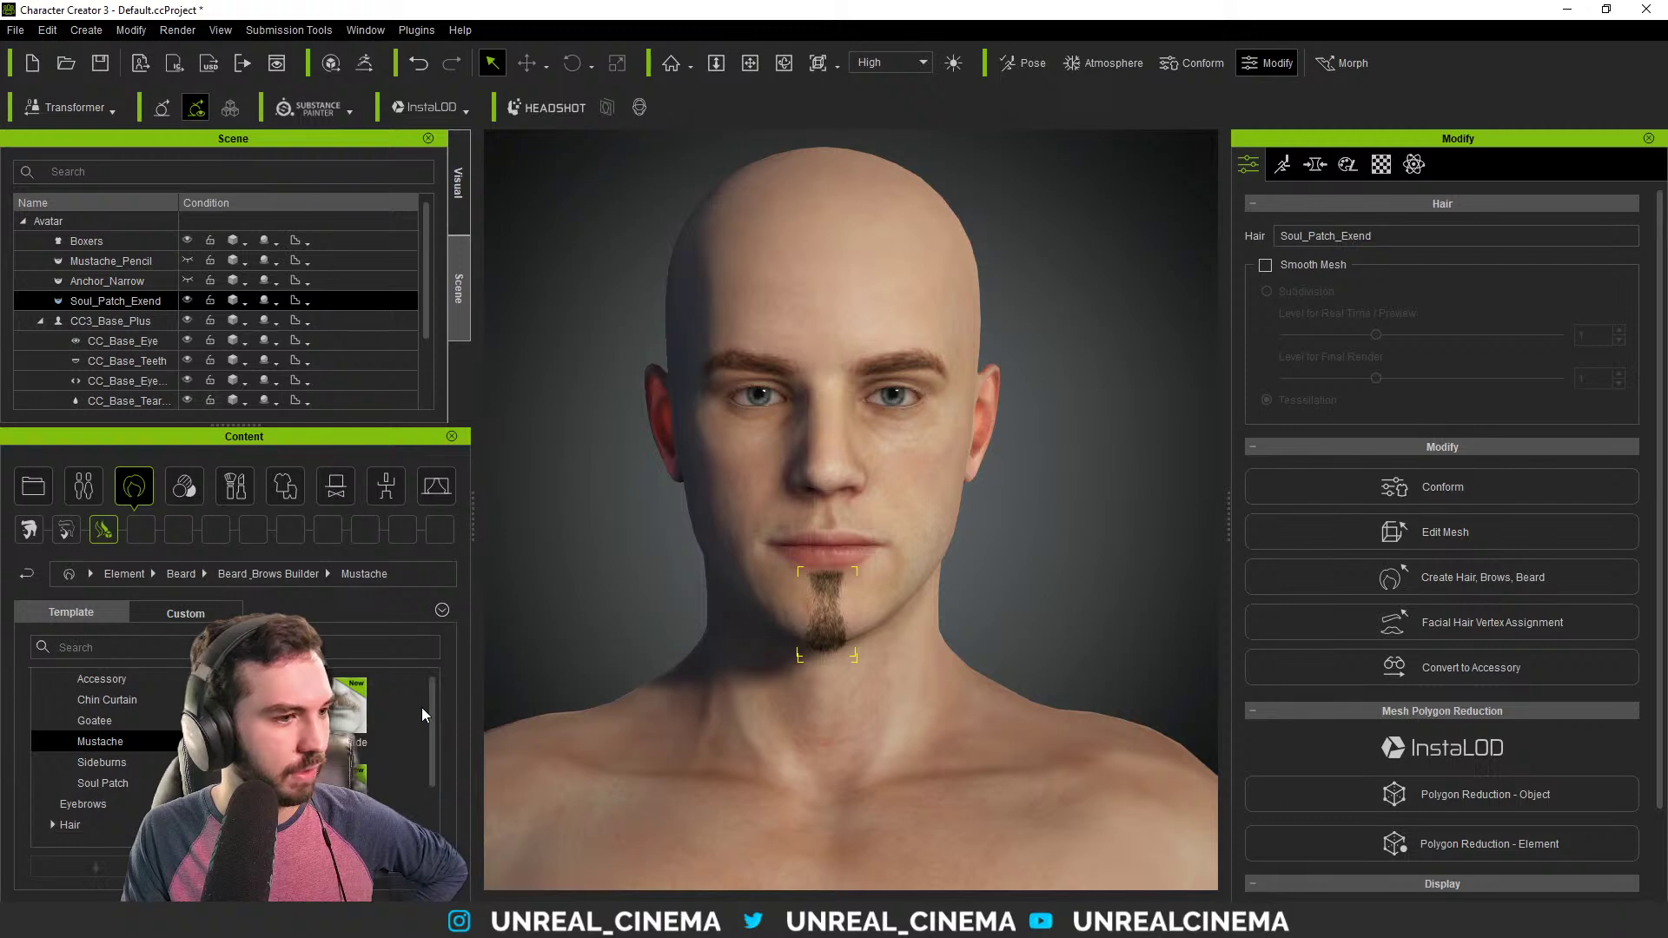
pyautogui.doubleClick(335, 725)
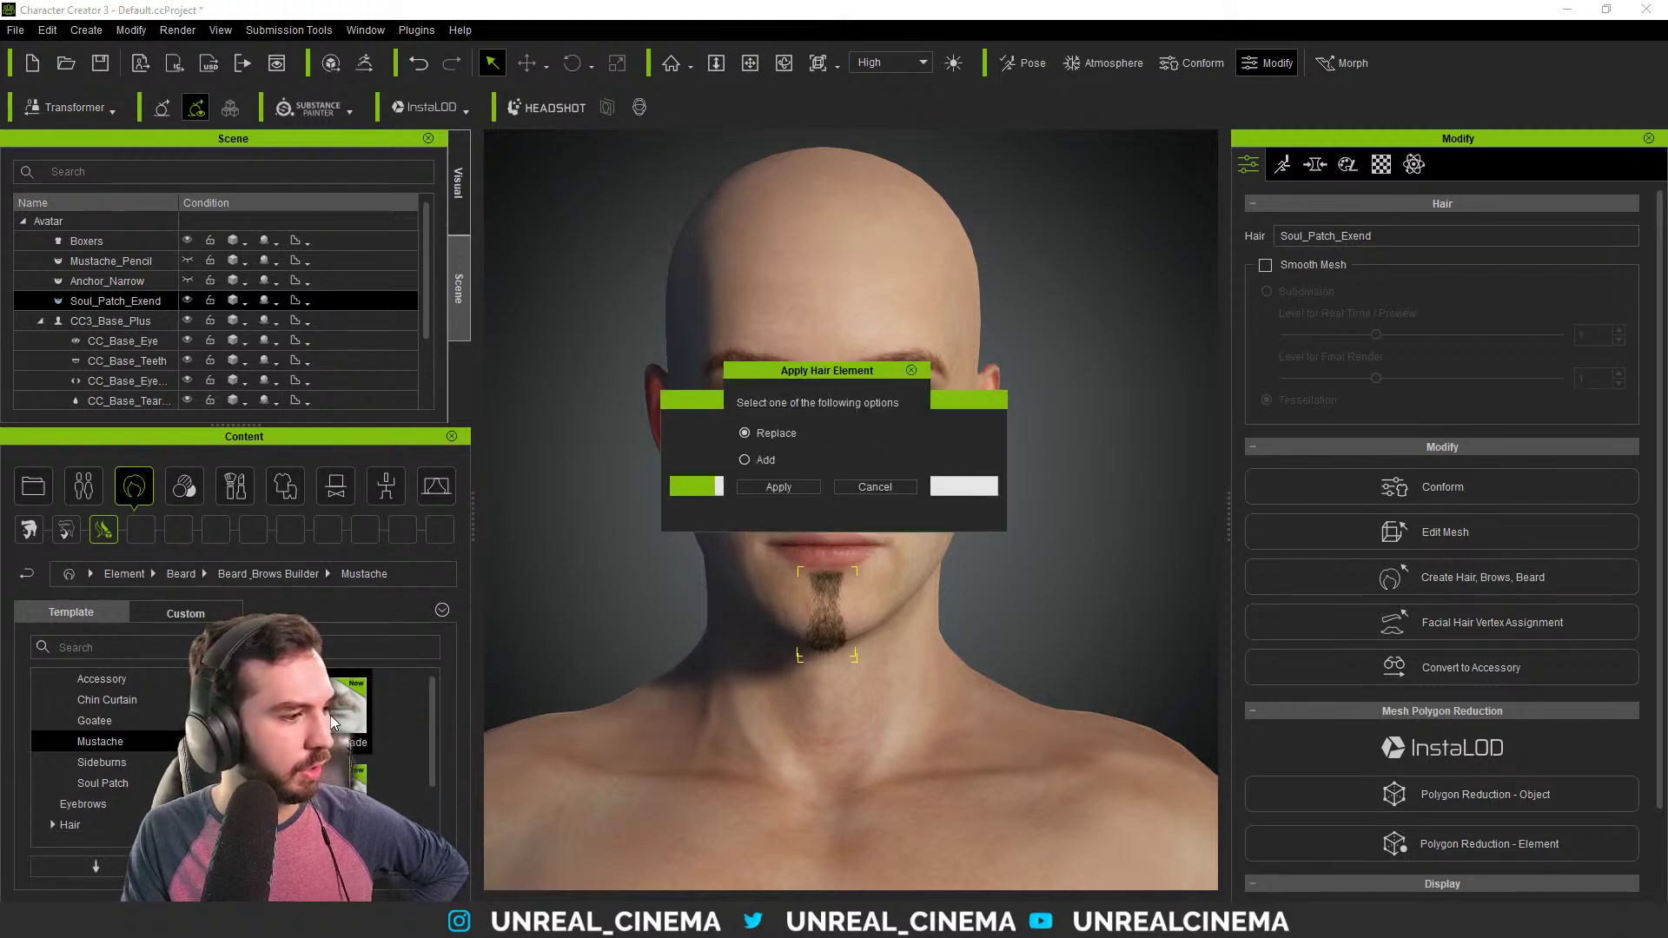
pyautogui.click(749, 460)
pyautogui.click(778, 488)
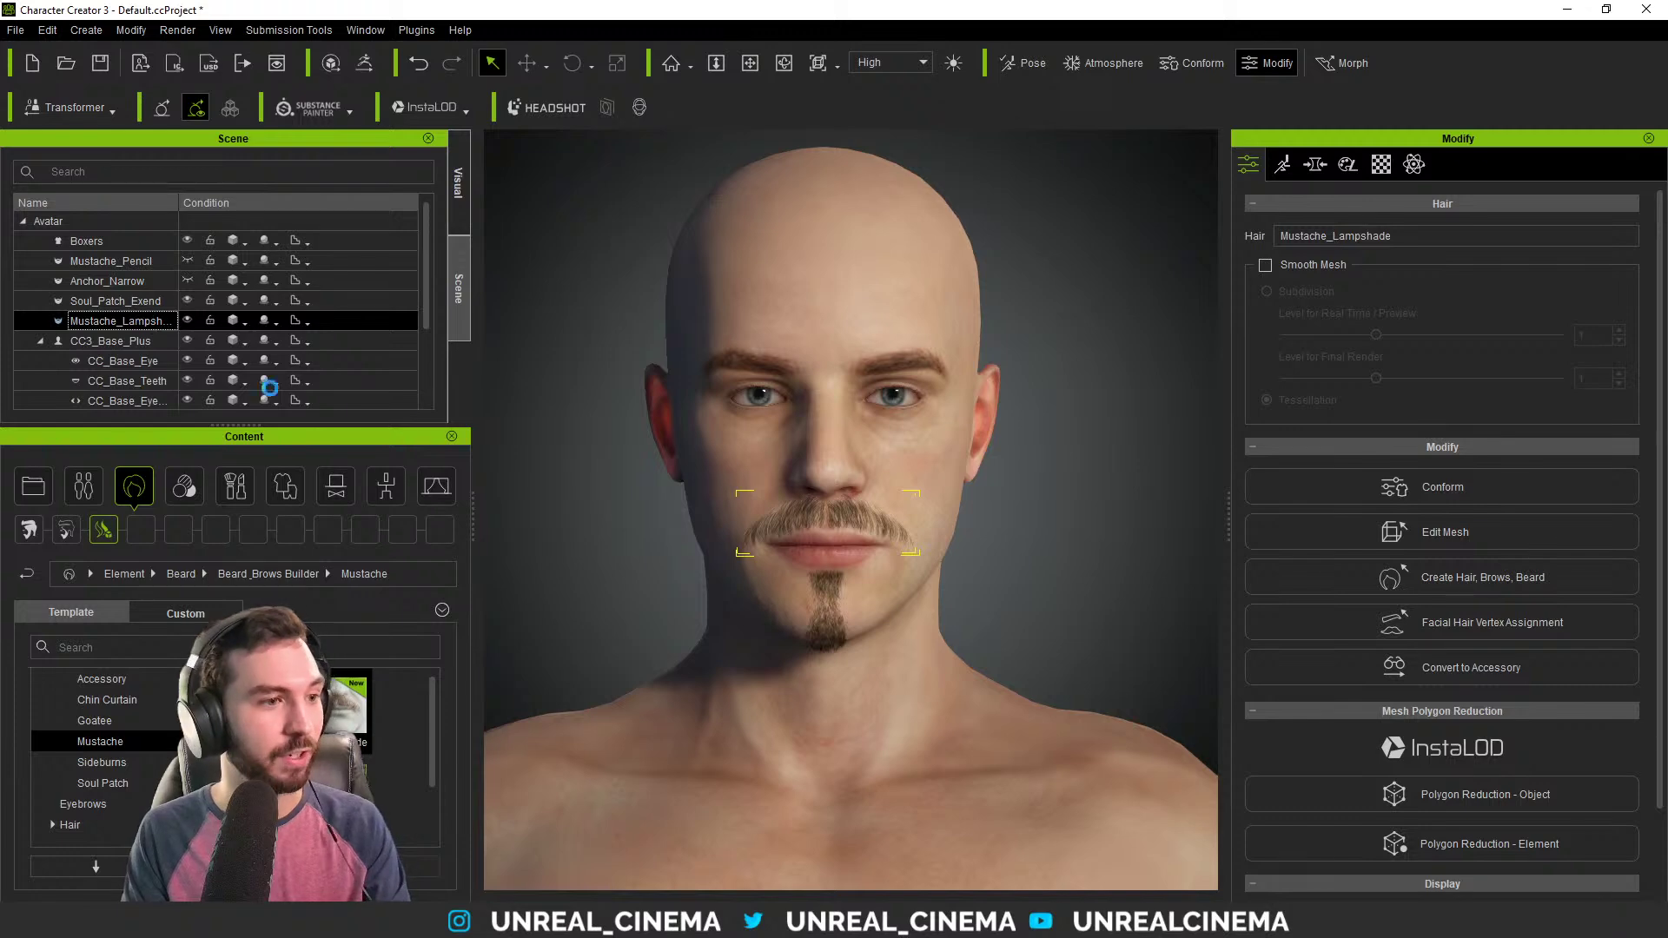
pyautogui.press('Delete')
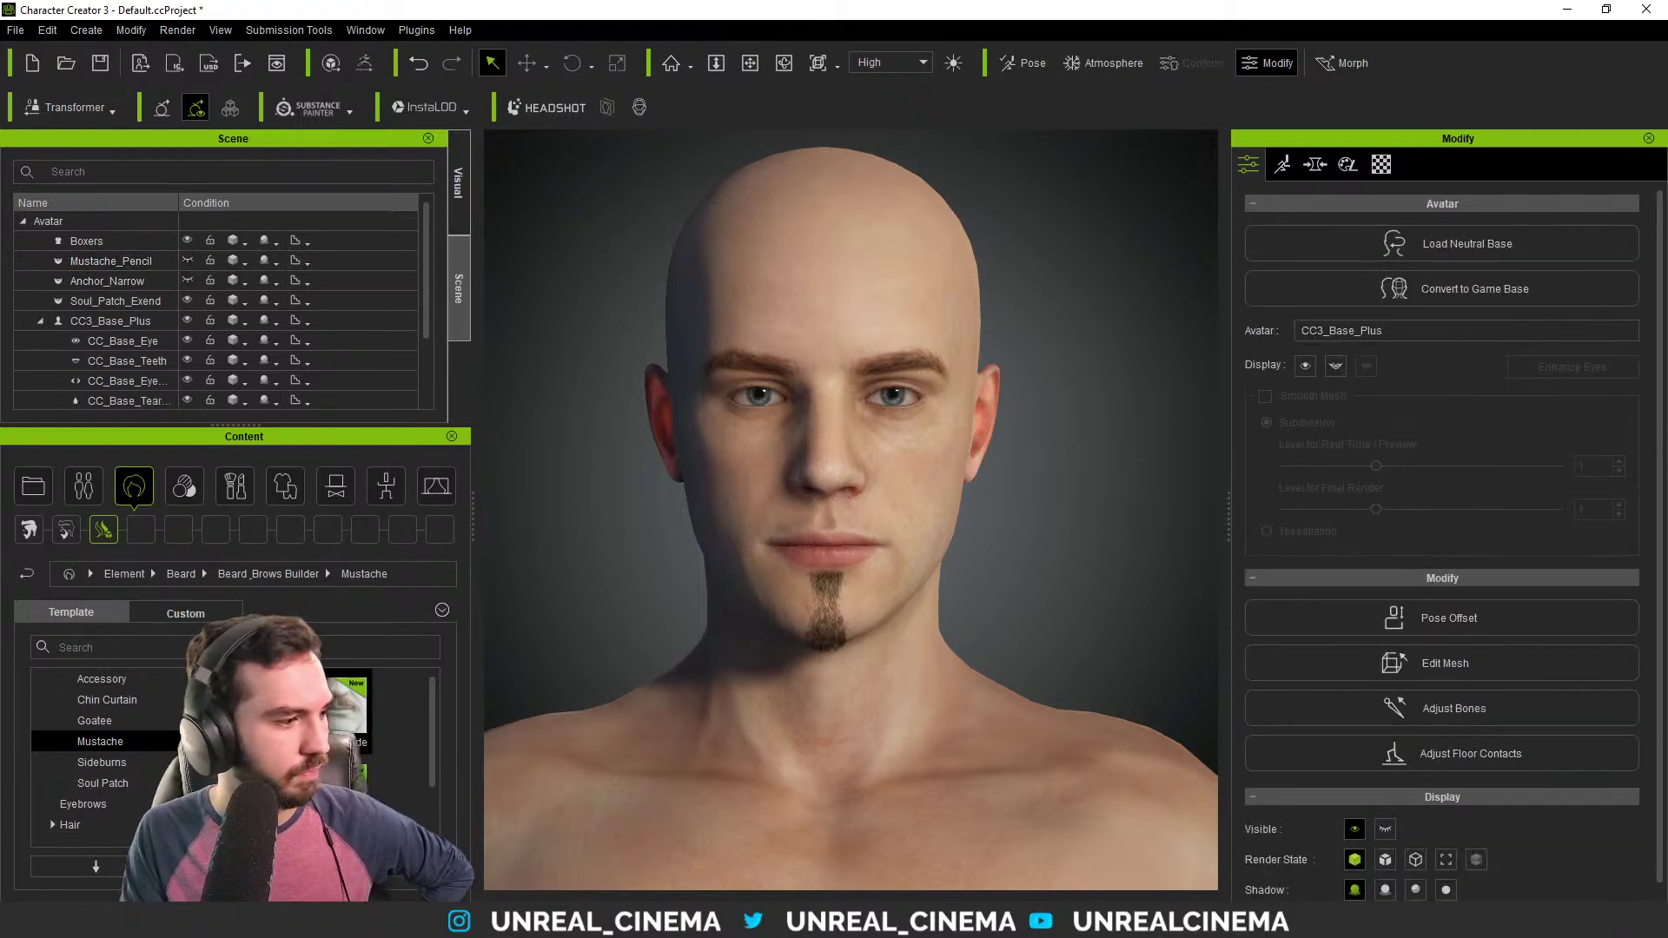
# Try the Mustache_Pencil element on the avatar together with Soul_Patch_Exend, and delete it.
pyautogui.doubleClick(243, 717)
pyautogui.click(782, 486)
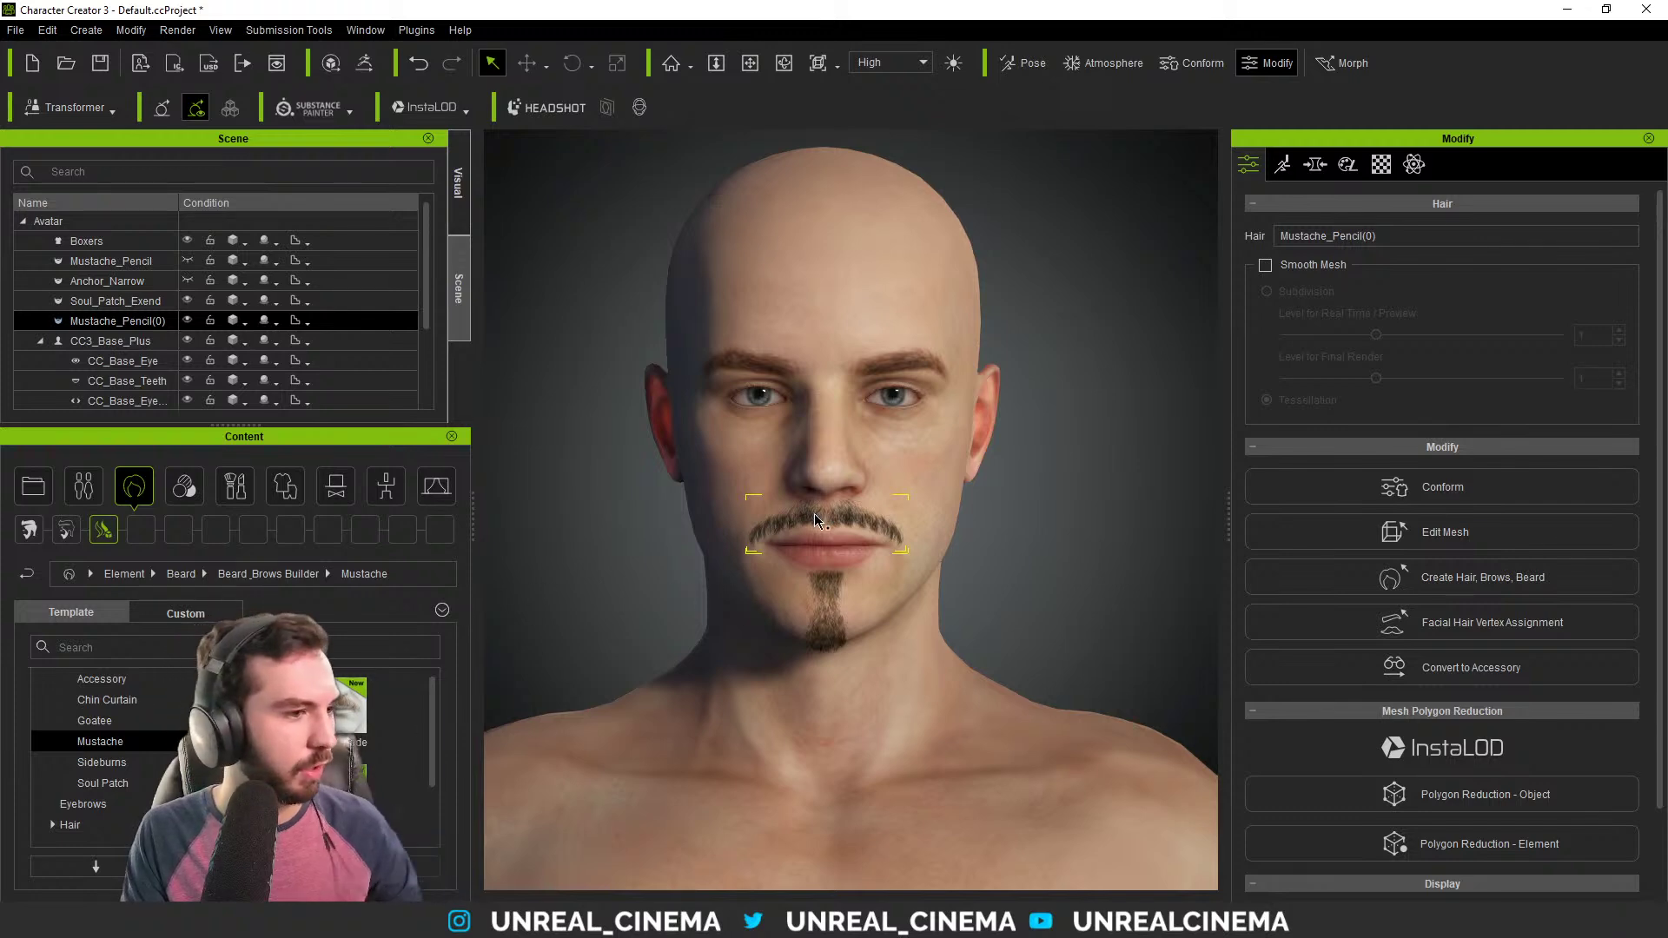
pyautogui.press('Delete')
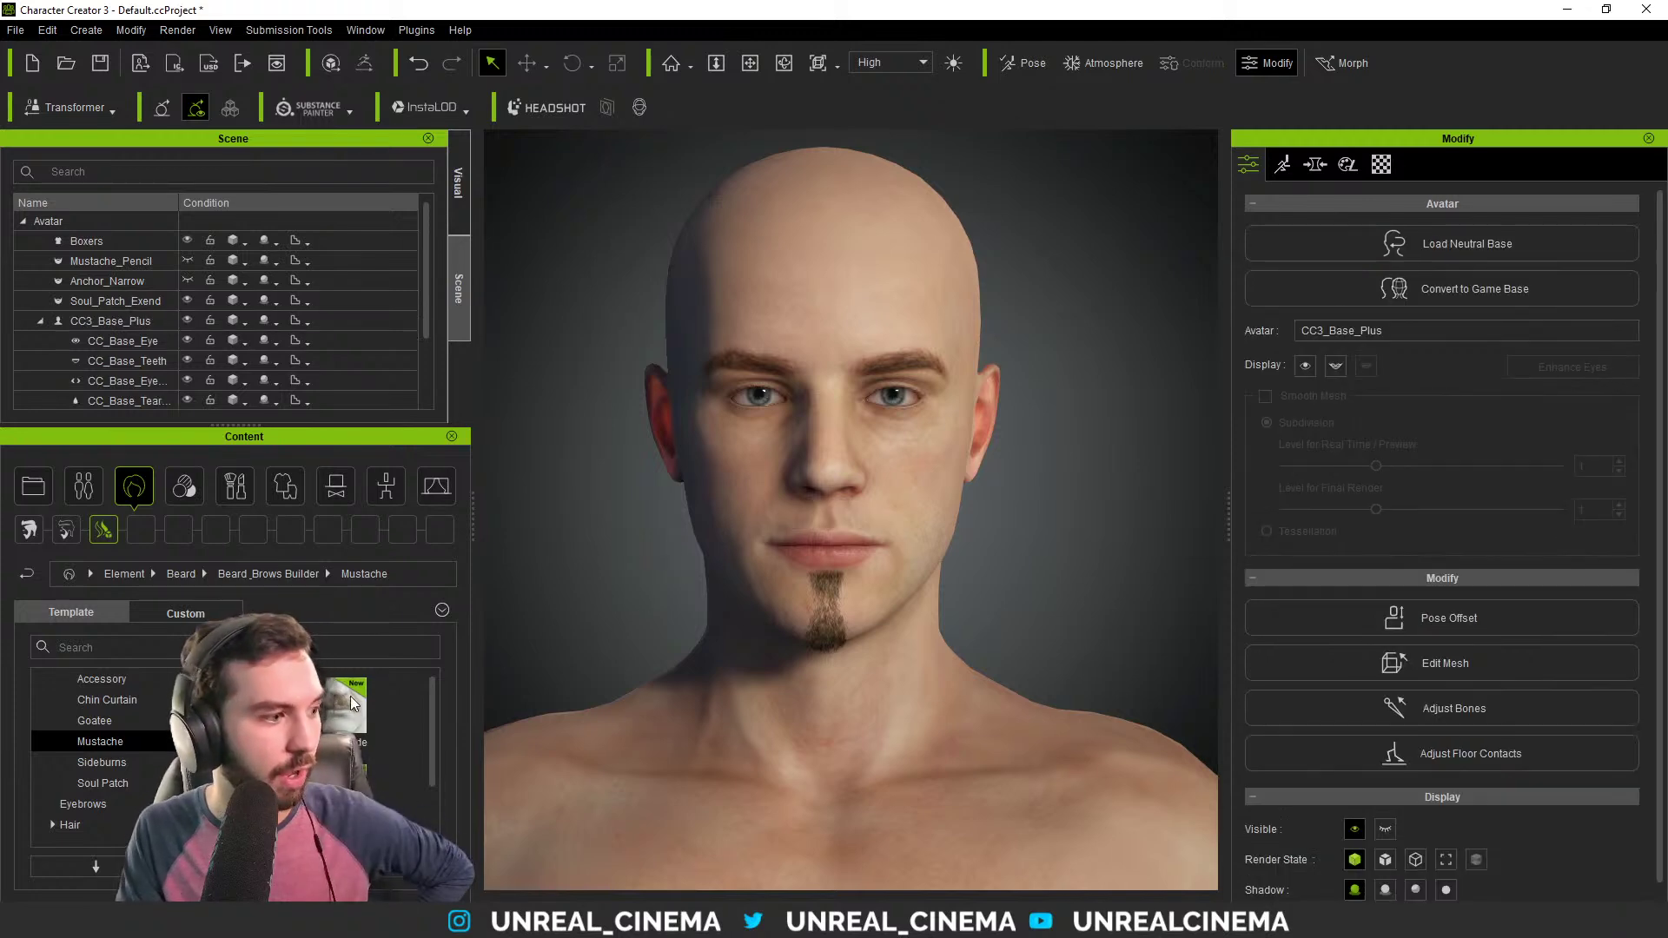
# Try the Mustache_Van Dyke element on the avatar, and delete it.
pyautogui.doubleClick(333, 719)
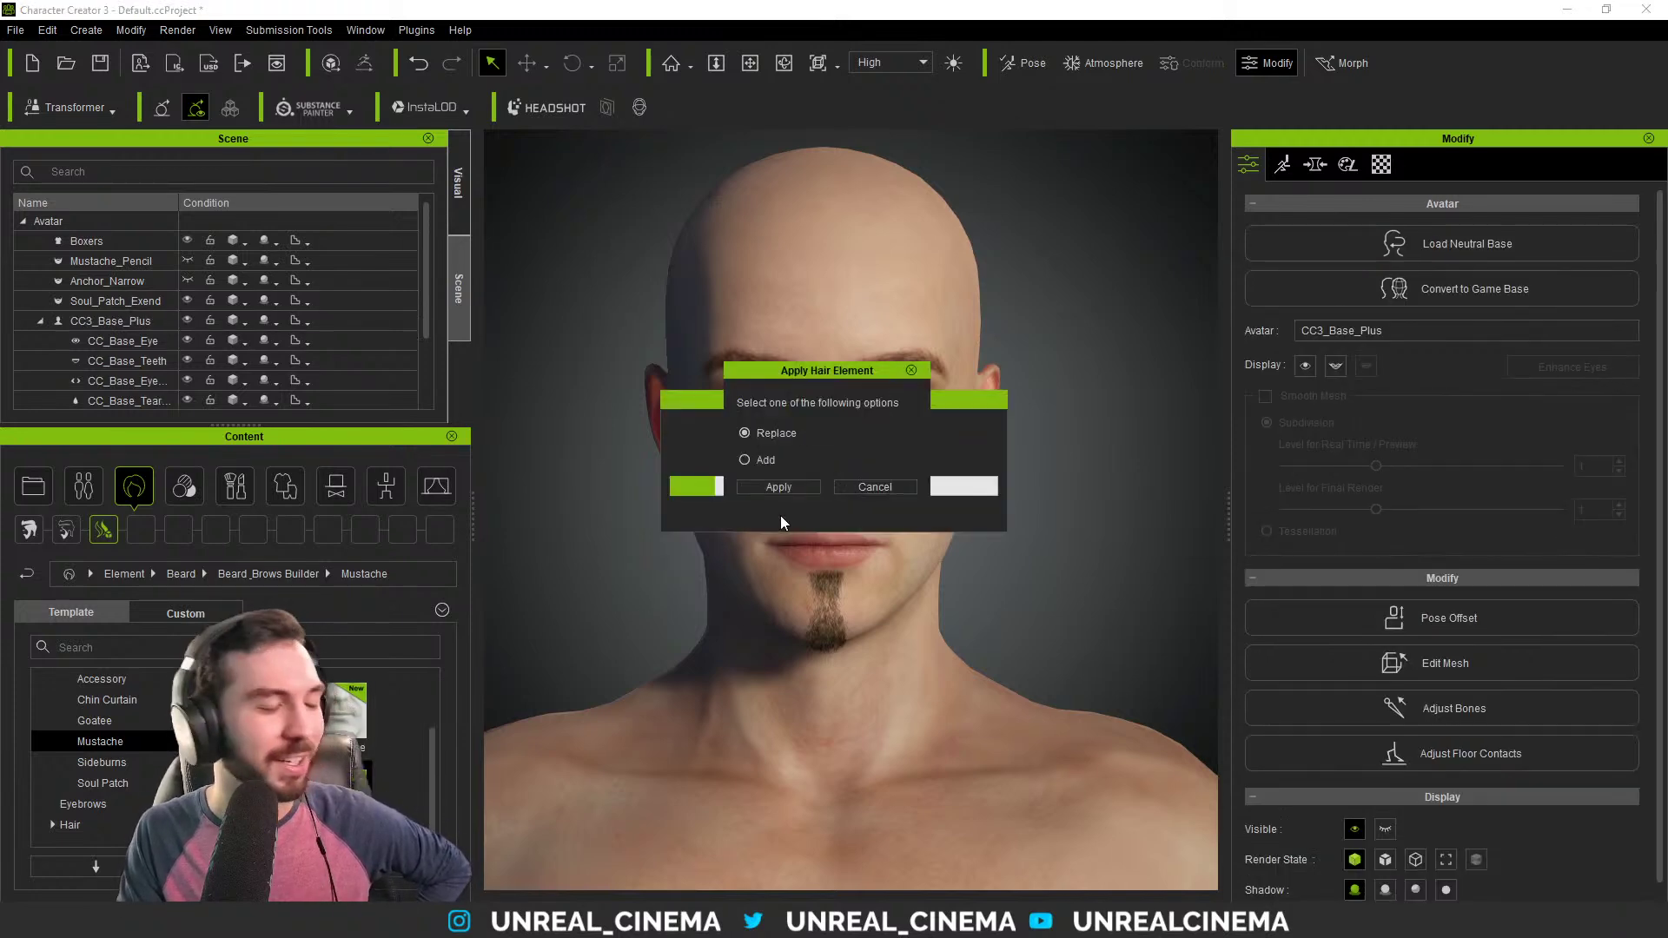
pyautogui.click(778, 487)
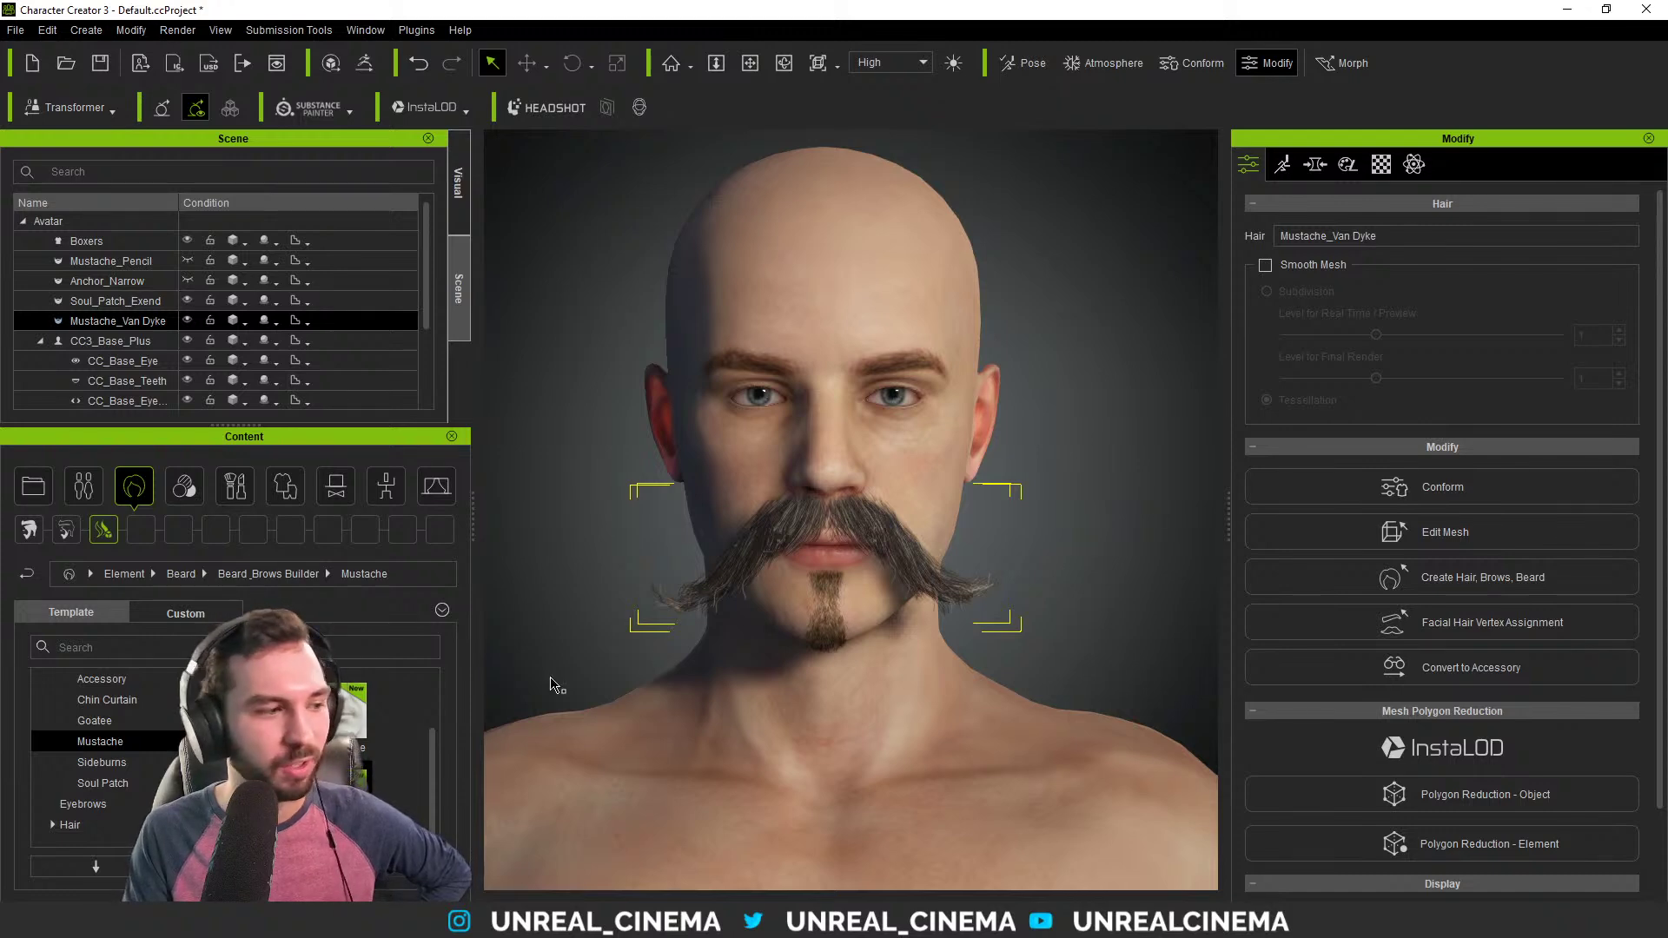
pyautogui.moveTo(432, 745); pyautogui.dragTo(432, 691)
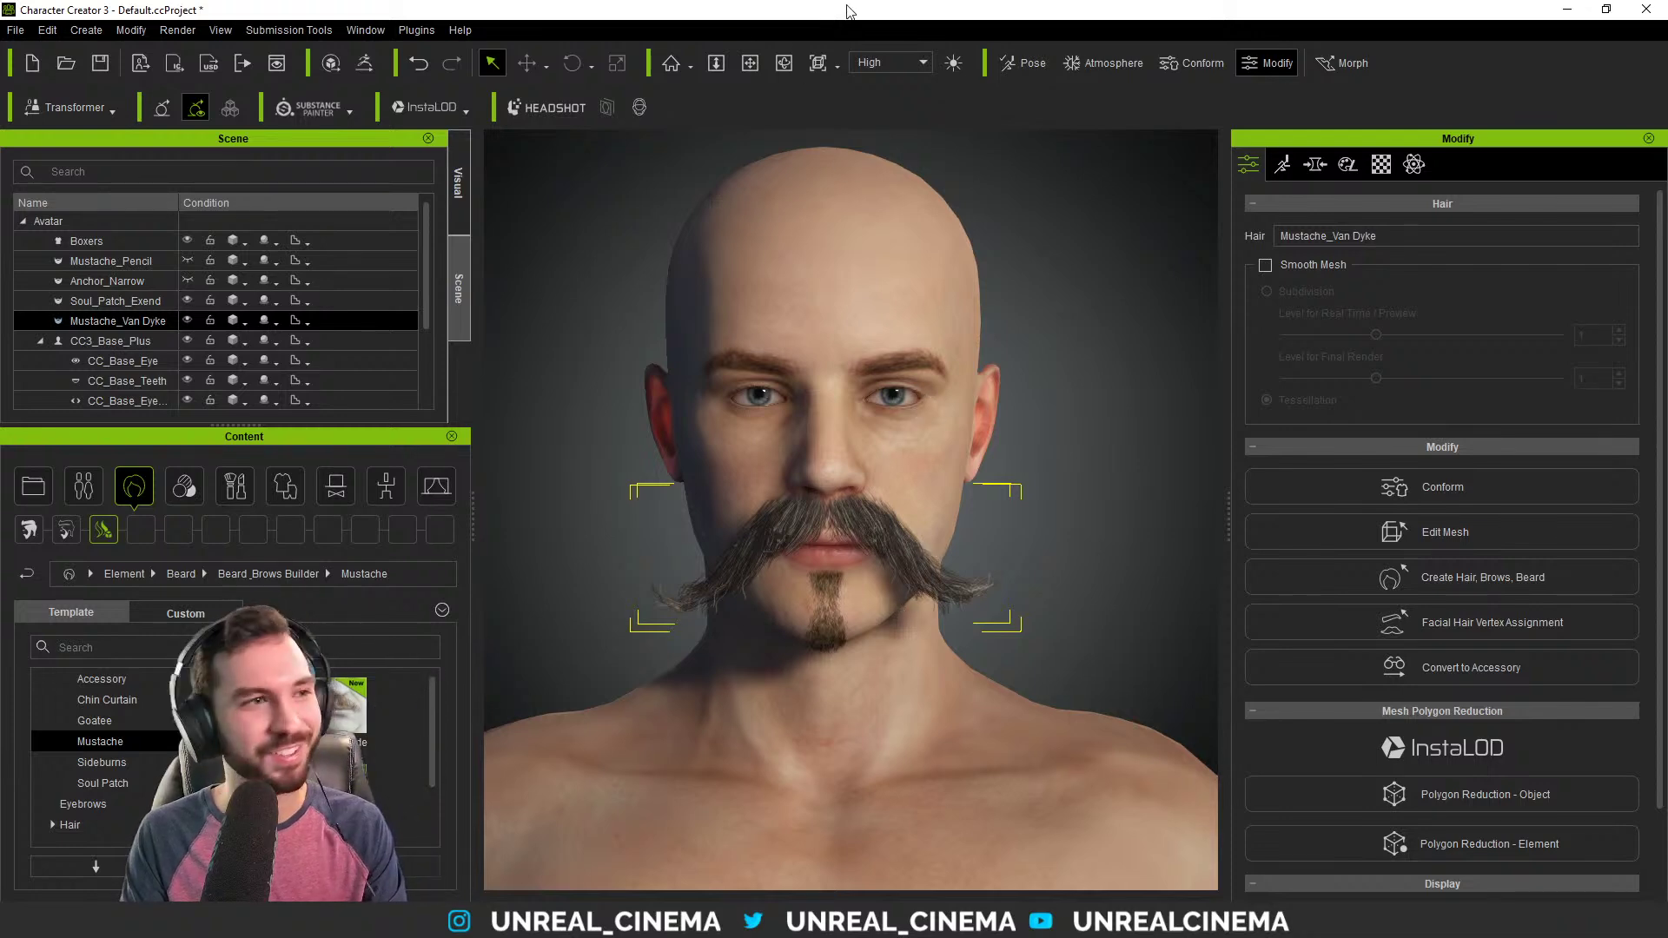
pyautogui.click(943, 593)
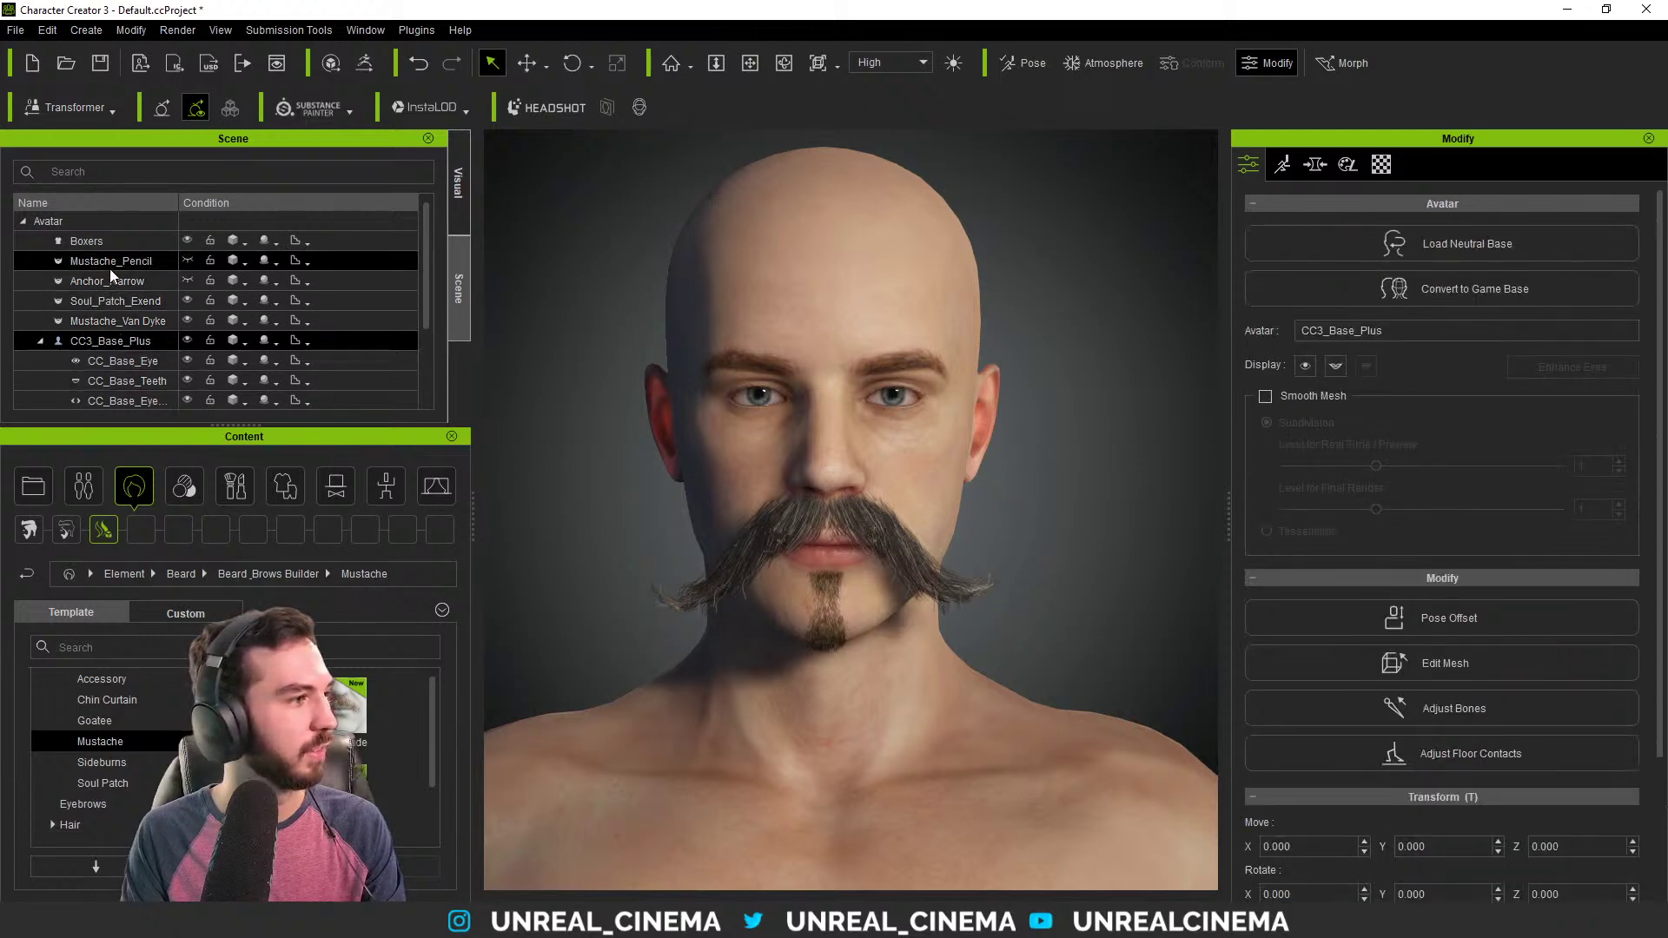
pyautogui.click(132, 318)
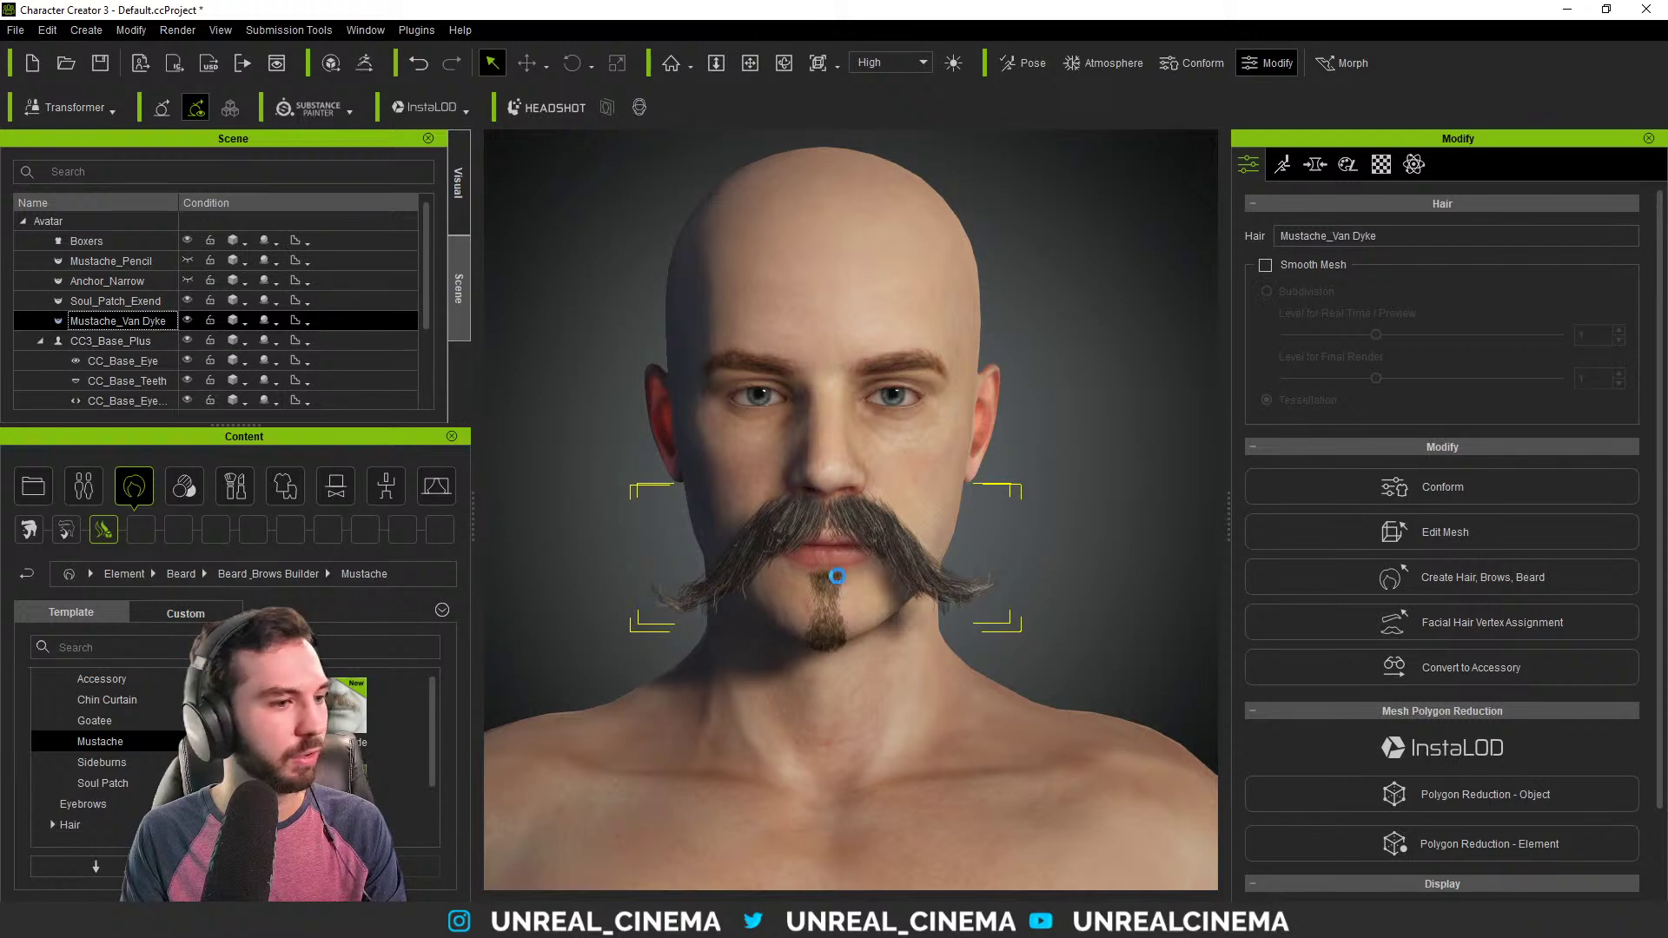
pyautogui.press('Delete')
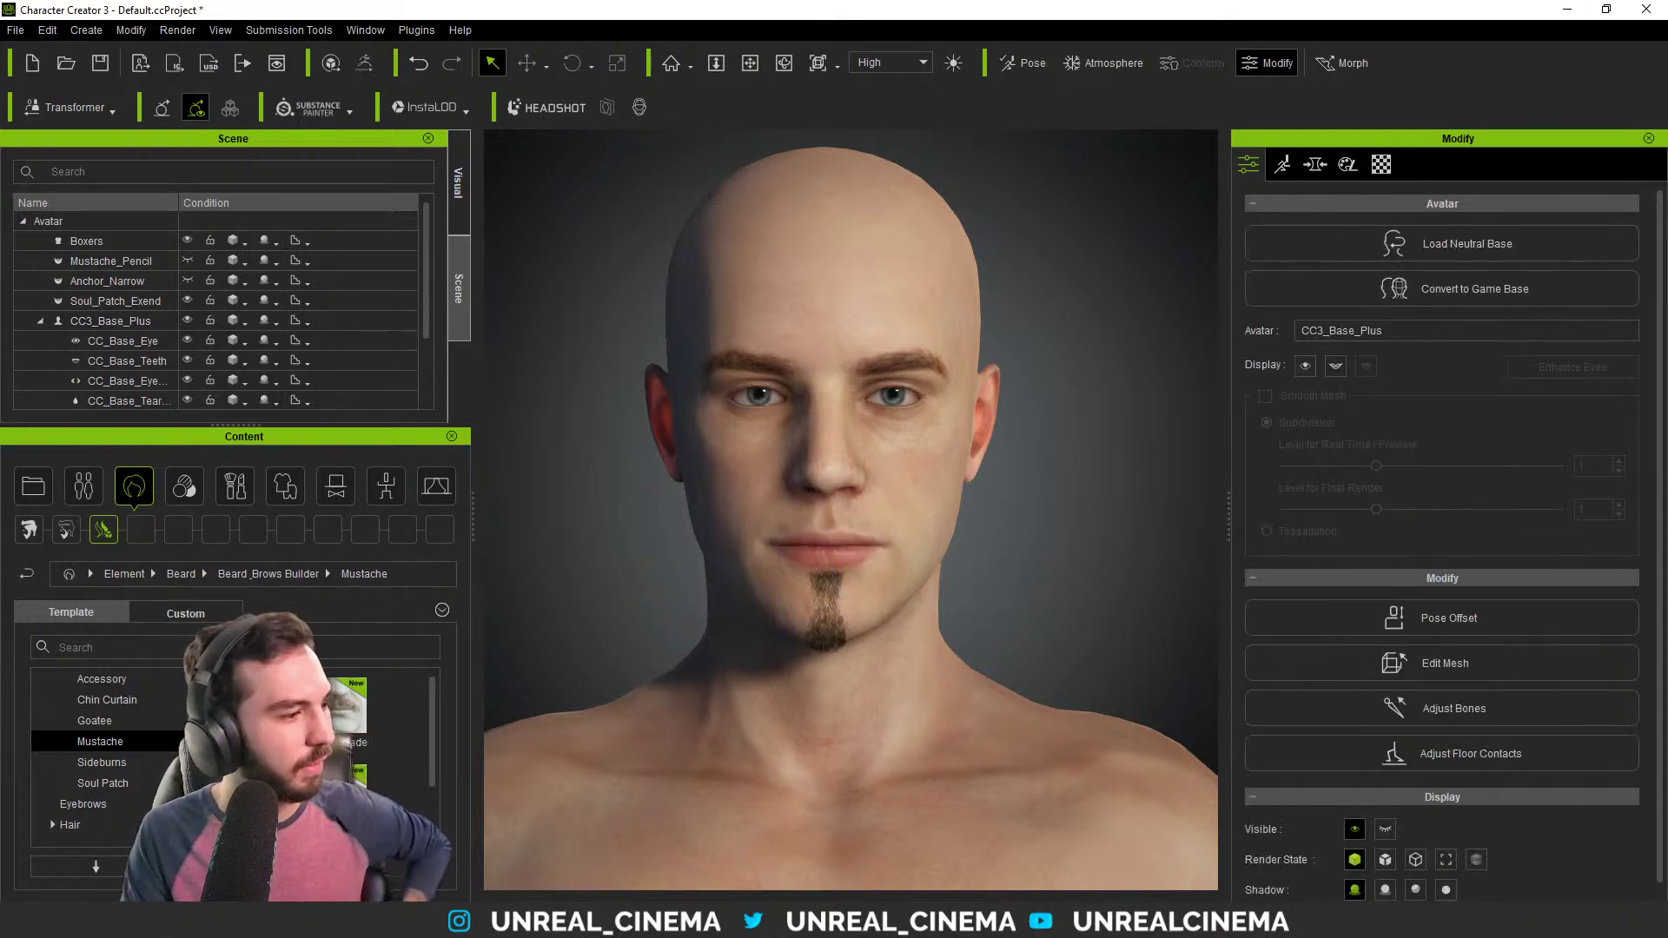
# Try the Mustache_Chevron element on the avatar together with Soul_Patch_Exend, and delete it.
pyautogui.doubleClick(275, 706)
pyautogui.click(780, 487)
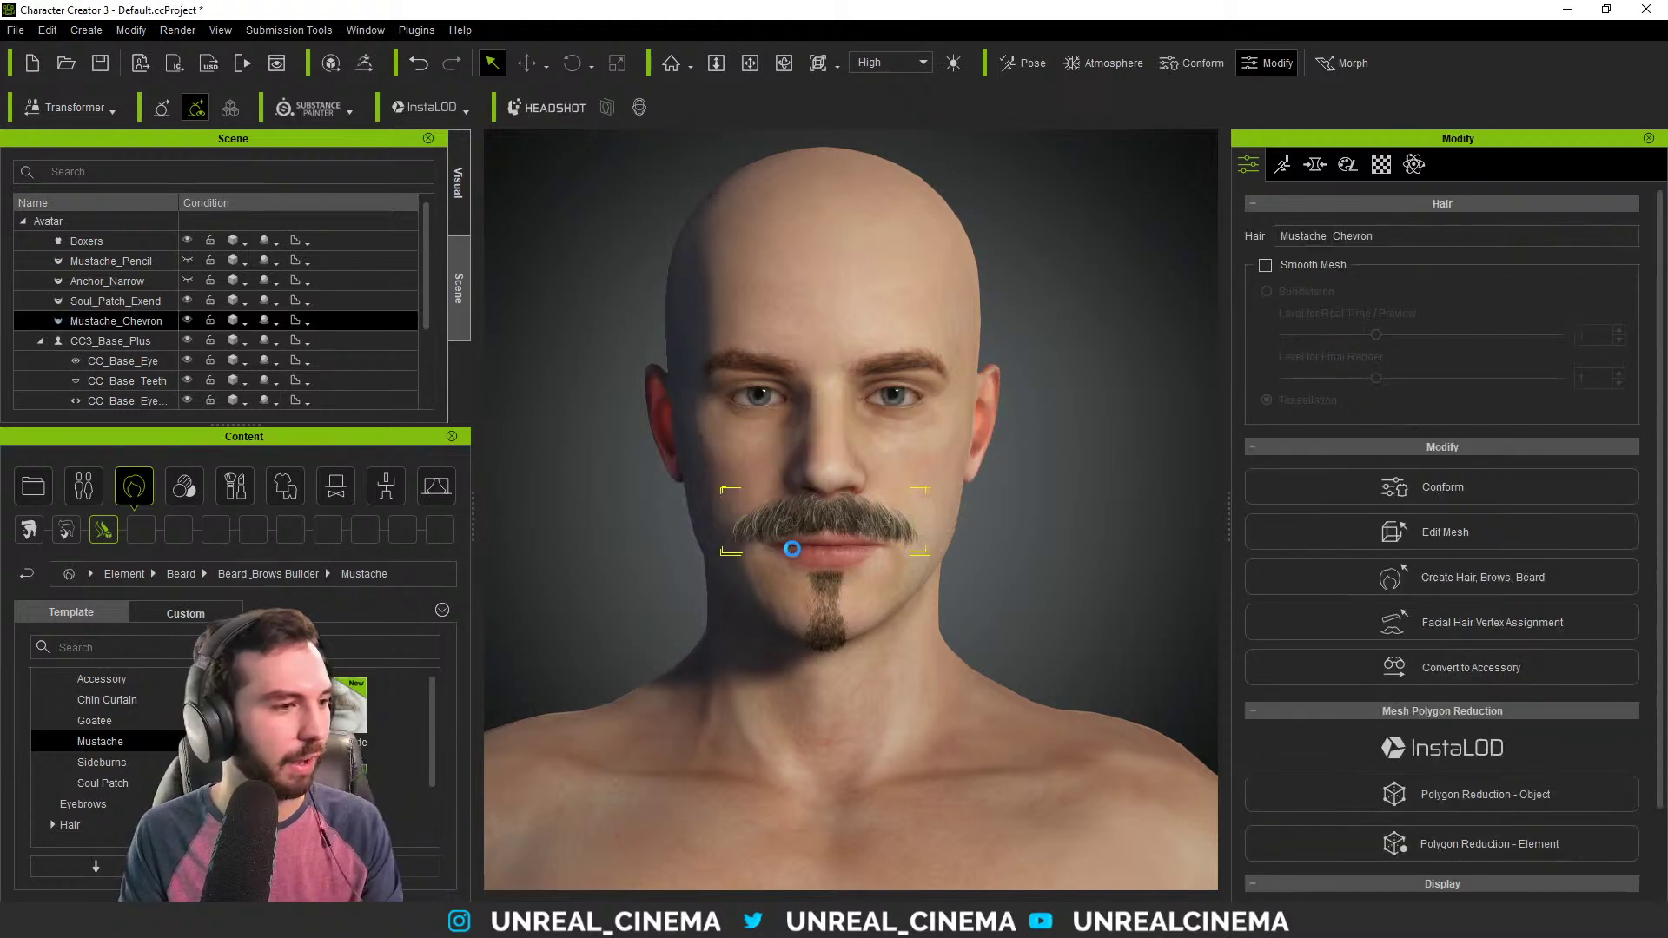
pyautogui.press('Delete')
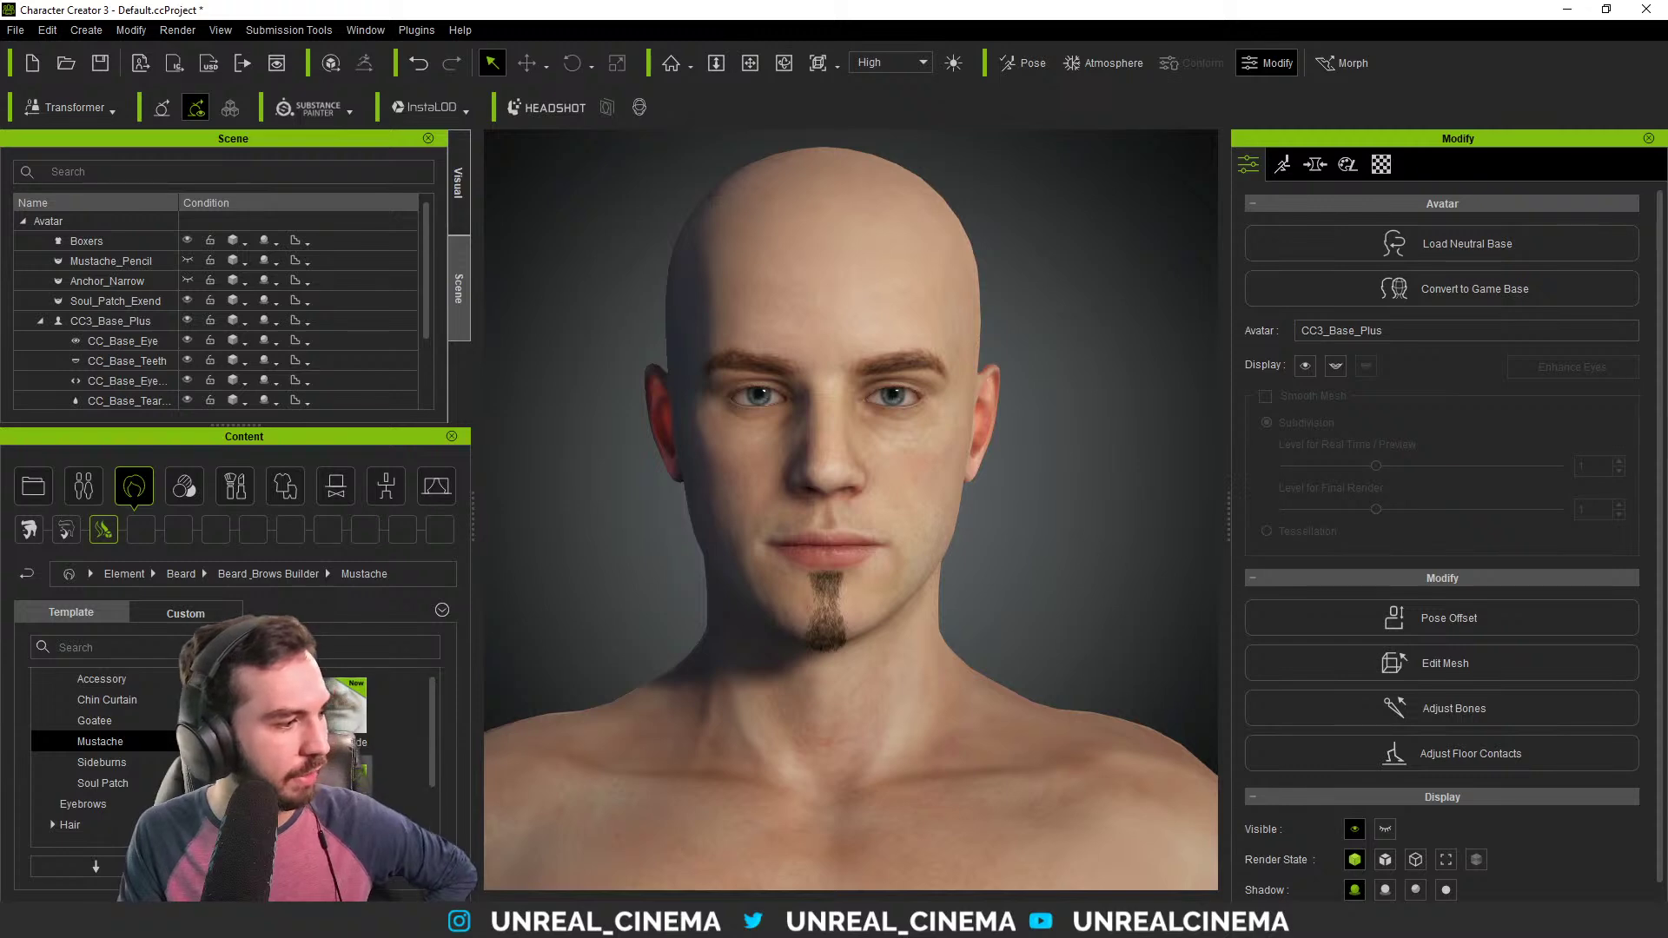
# Browse the Goatee beard elements, and make the hidden Anchor_Narrow and Mustache_Pencil visible on the avatar.
pyautogui.click(122, 721)
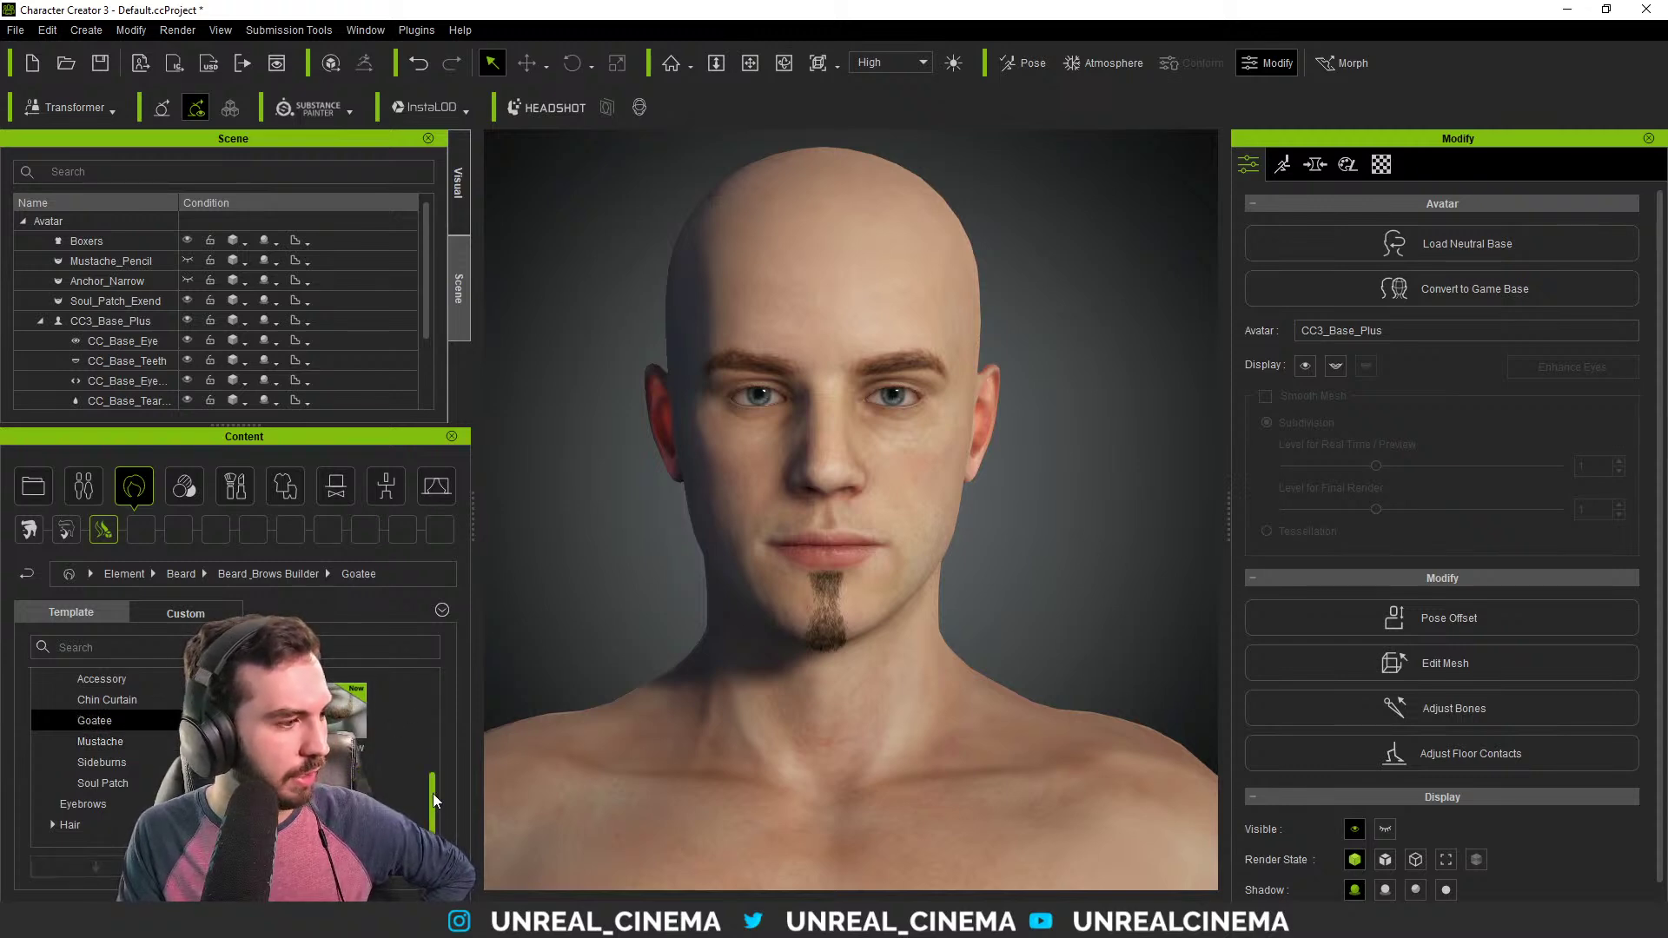
pyautogui.moveTo(435, 764); pyautogui.dragTo(426, 711)
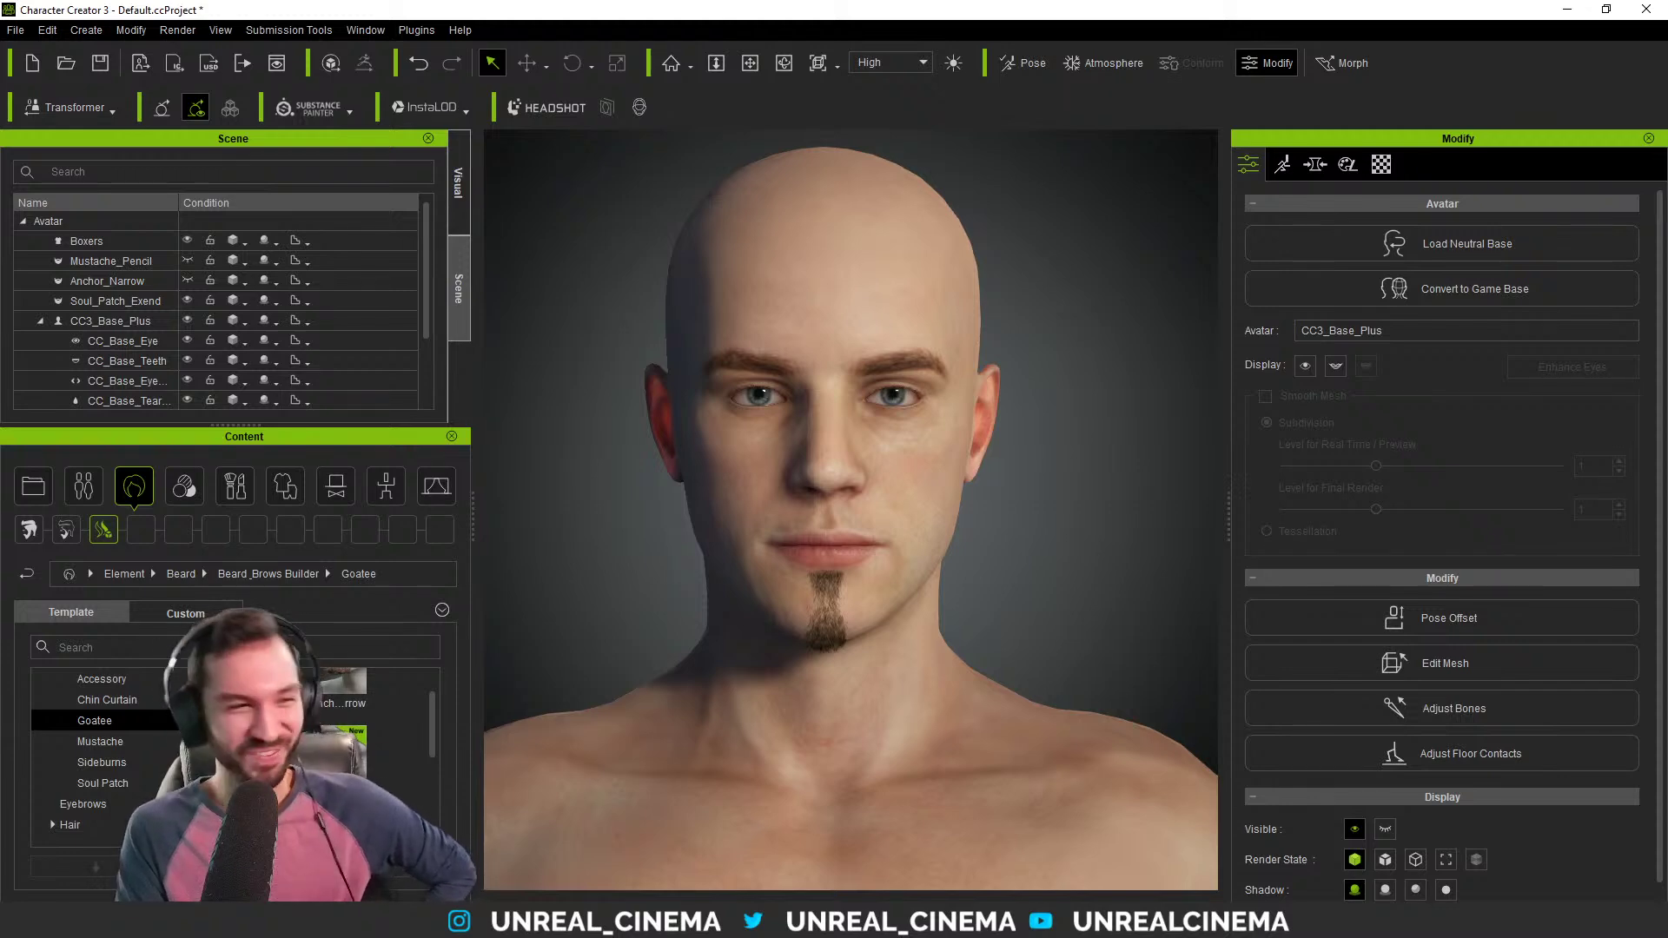
pyautogui.click(163, 260)
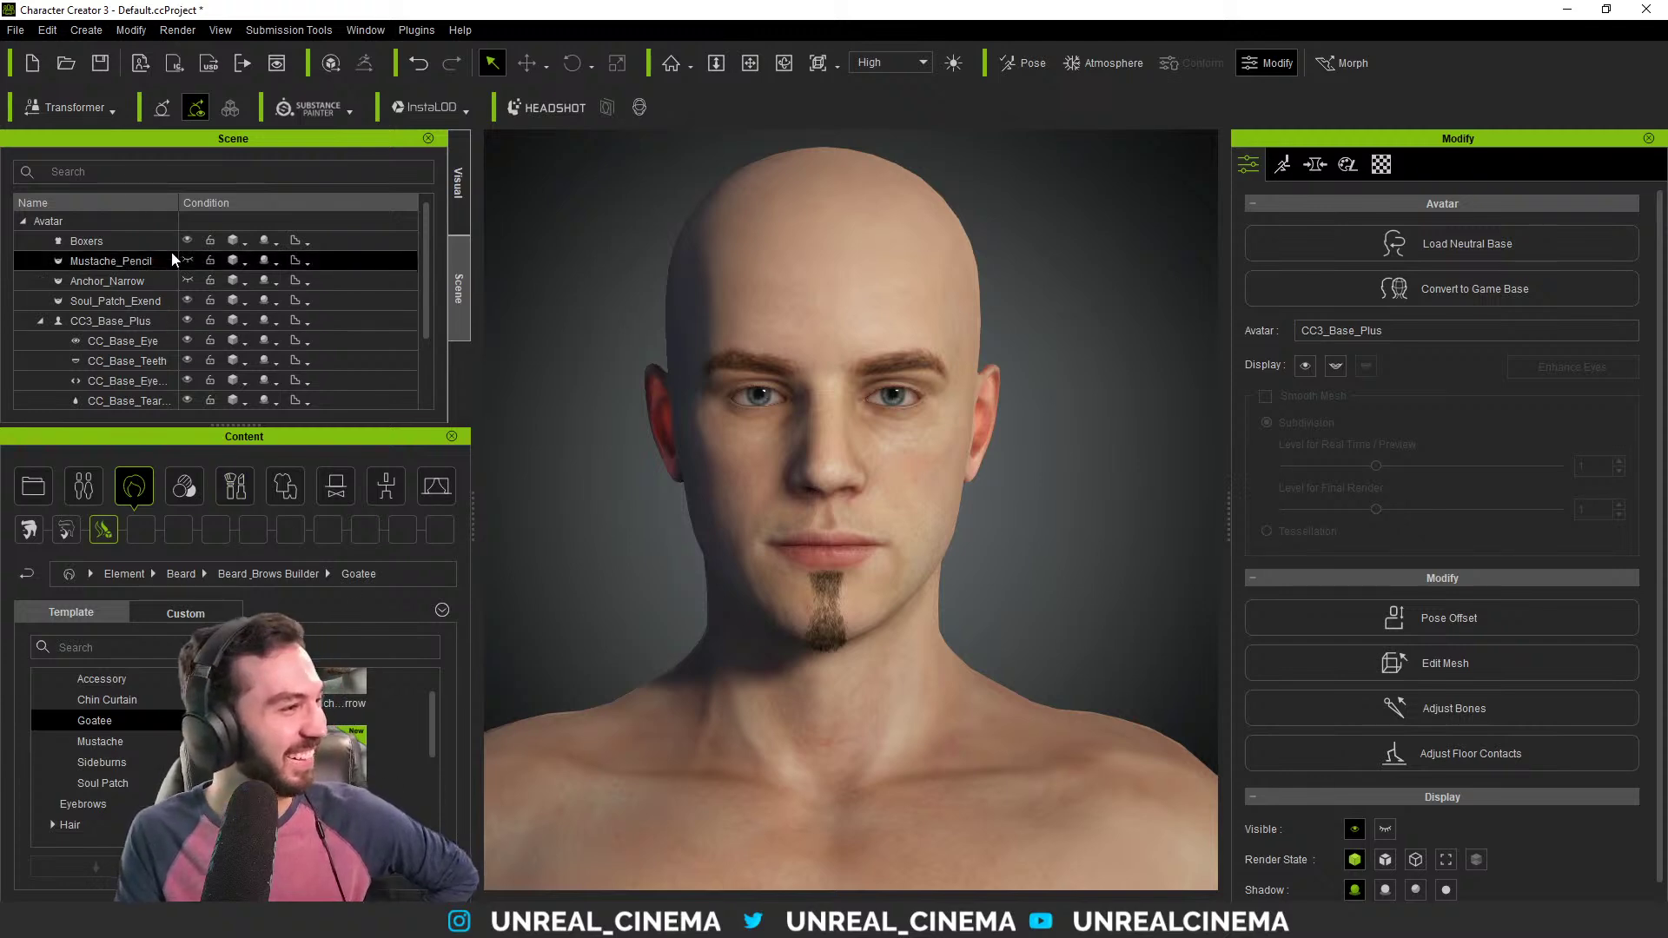
pyautogui.click(185, 280)
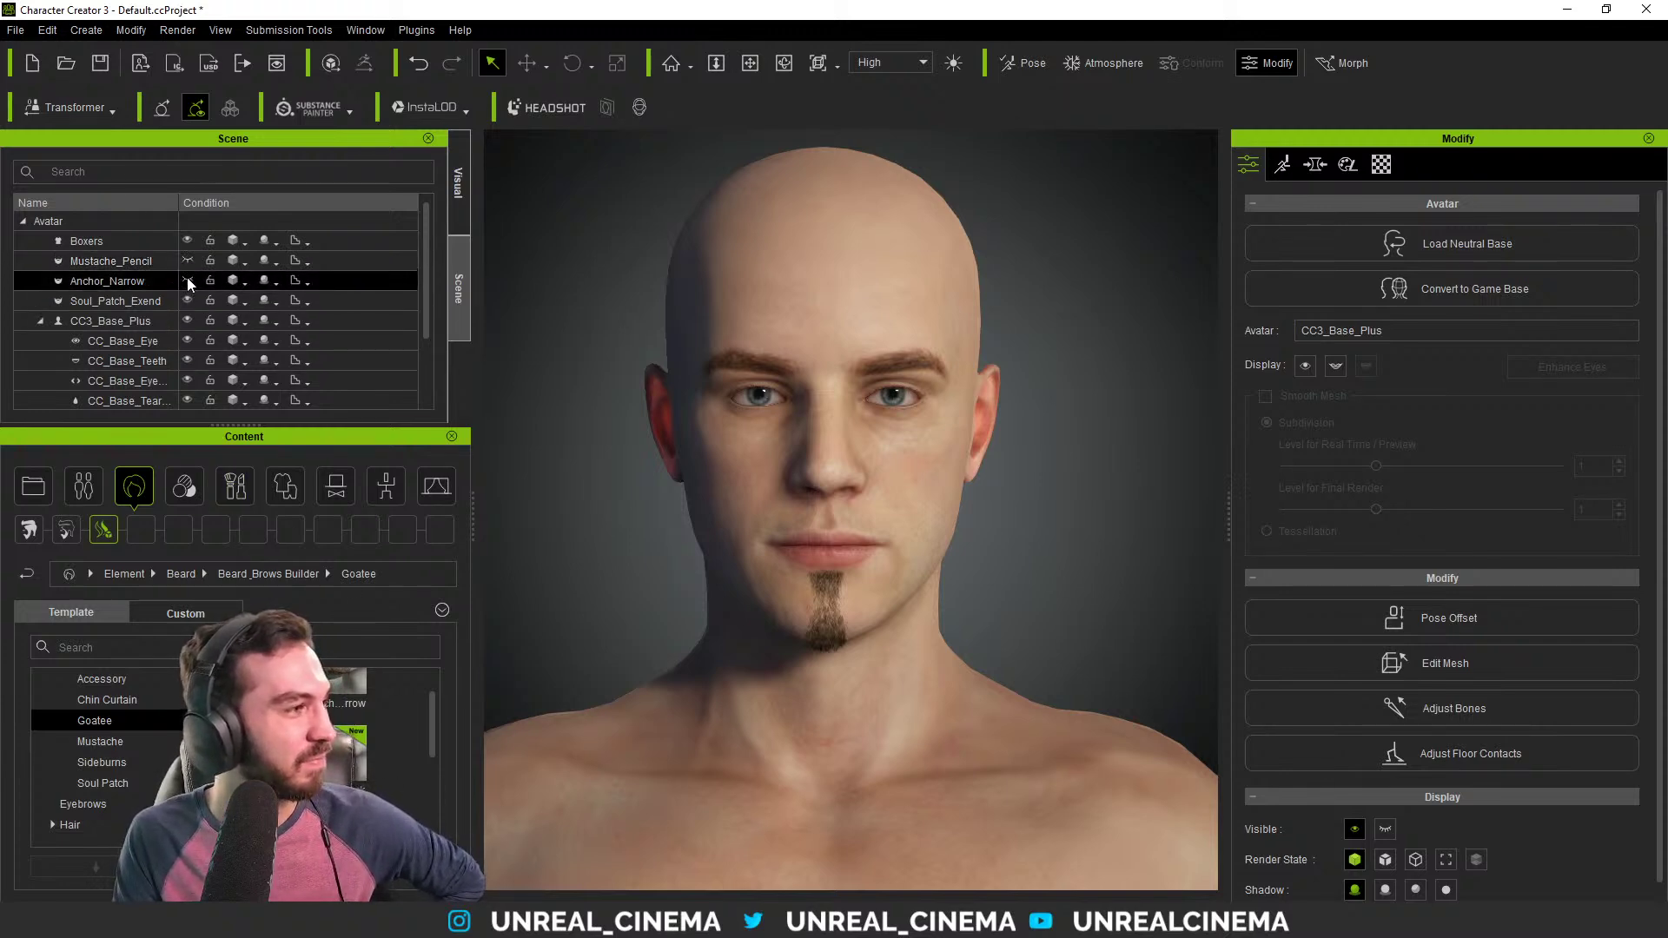
pyautogui.click(187, 281)
pyautogui.click(187, 260)
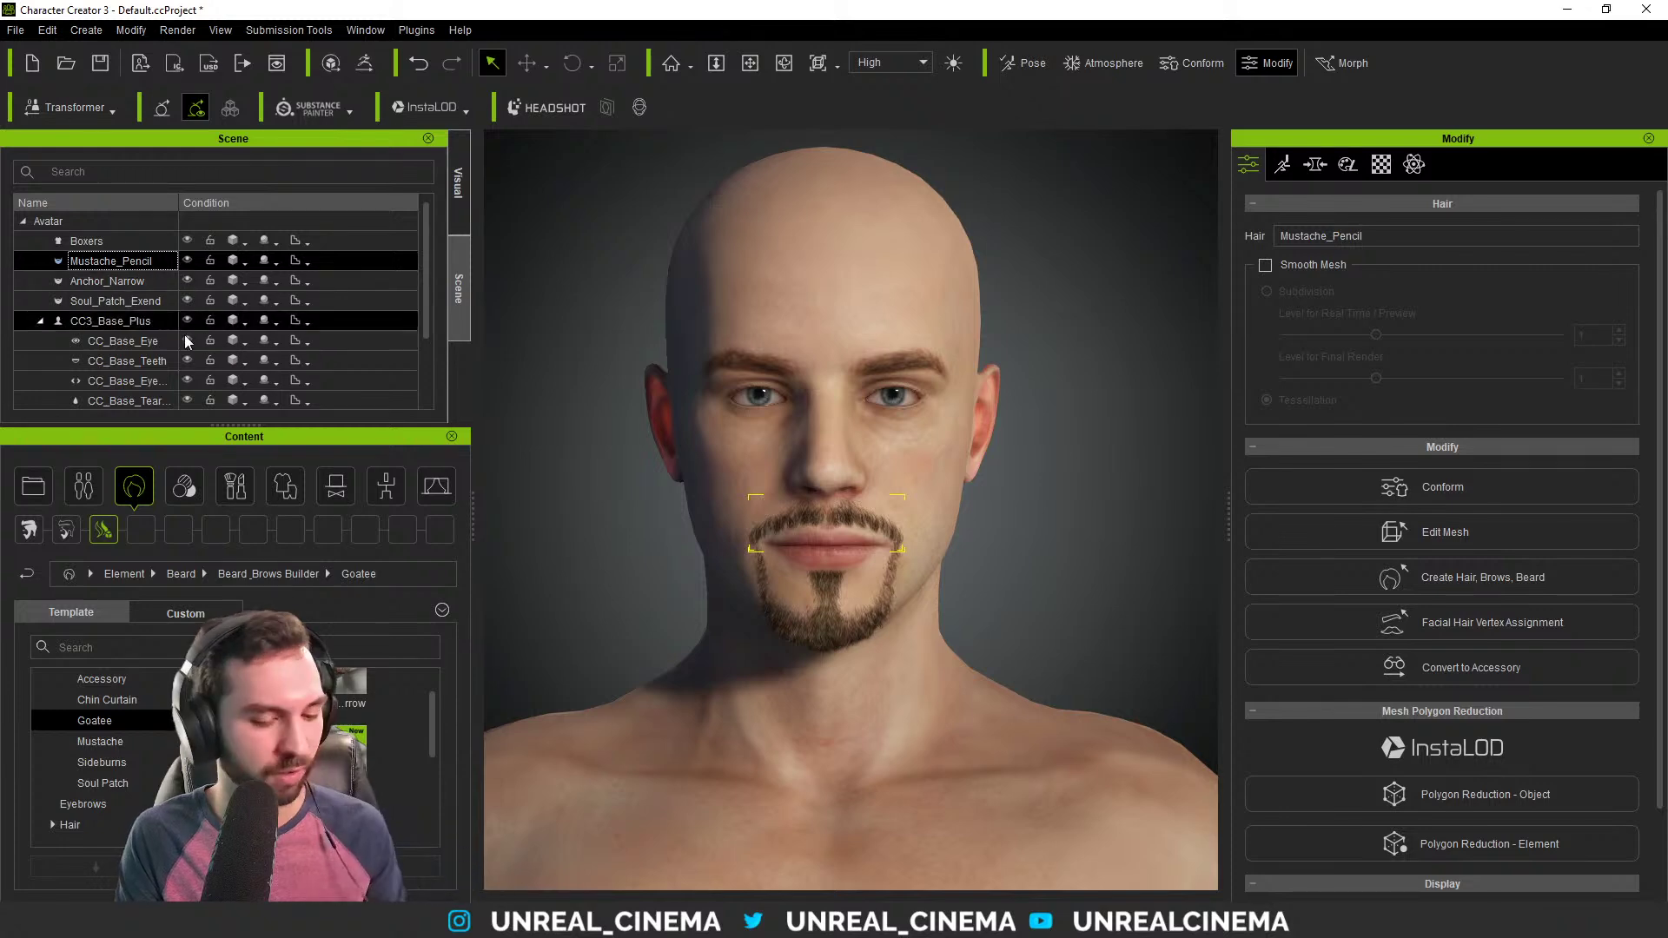
# Delete Mustache_Pencil and Soul_Patch_Exend from the avatar, keeping Anchor_Narrow.
pyautogui.scroll(1, 120, 738)
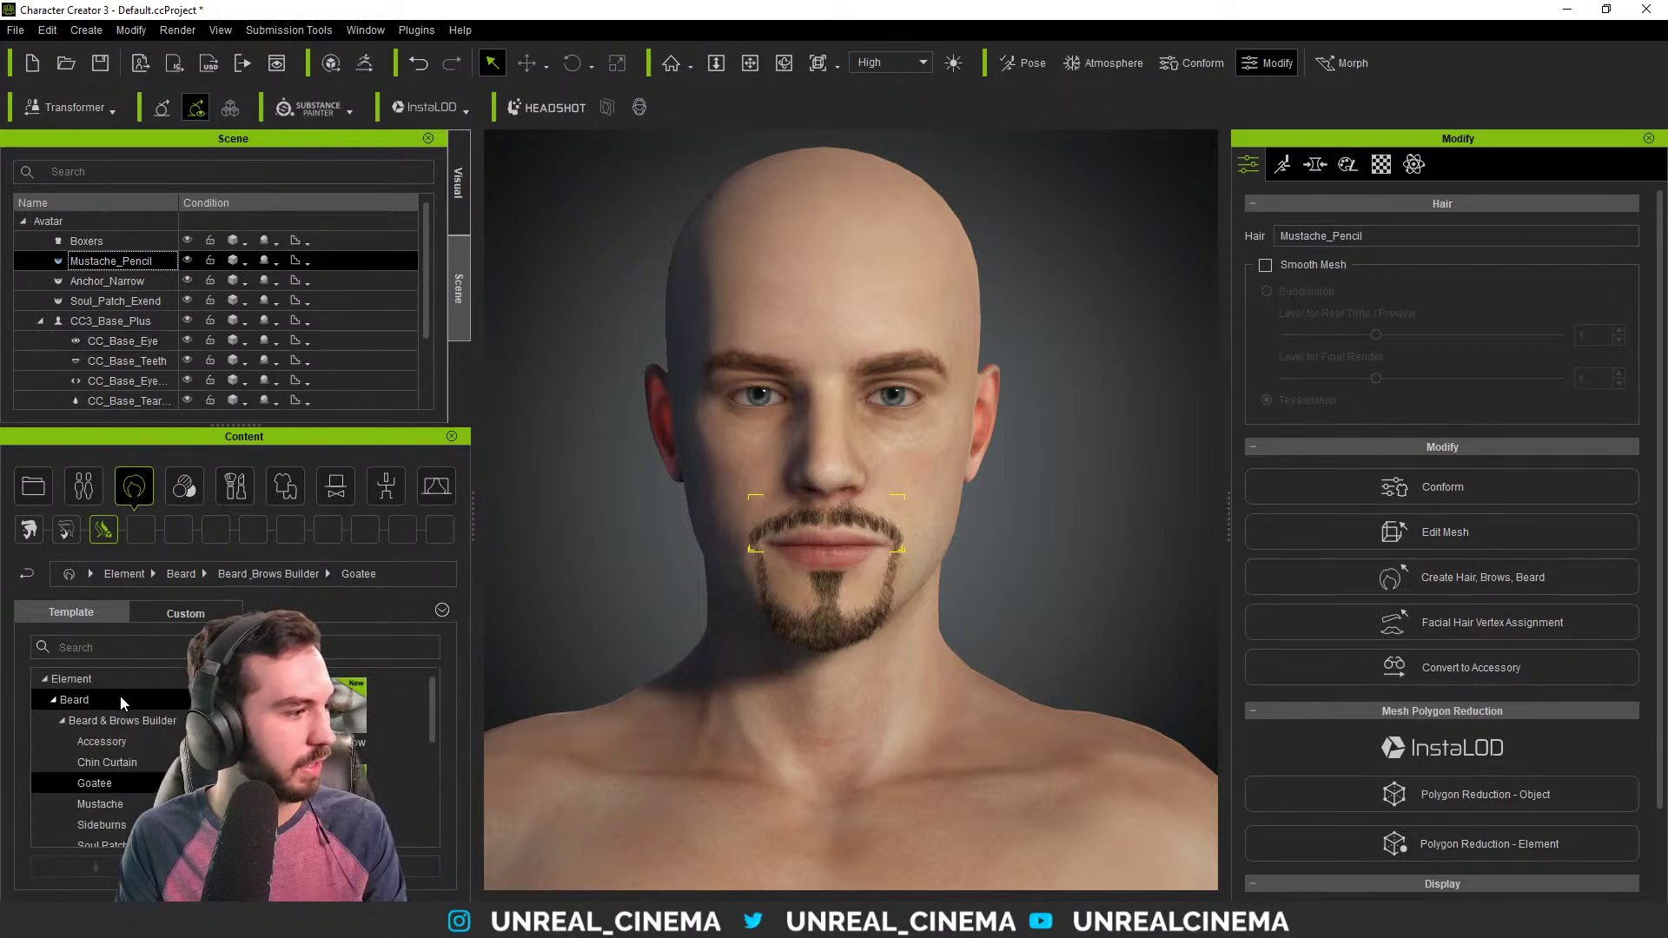
pyautogui.press('Delete')
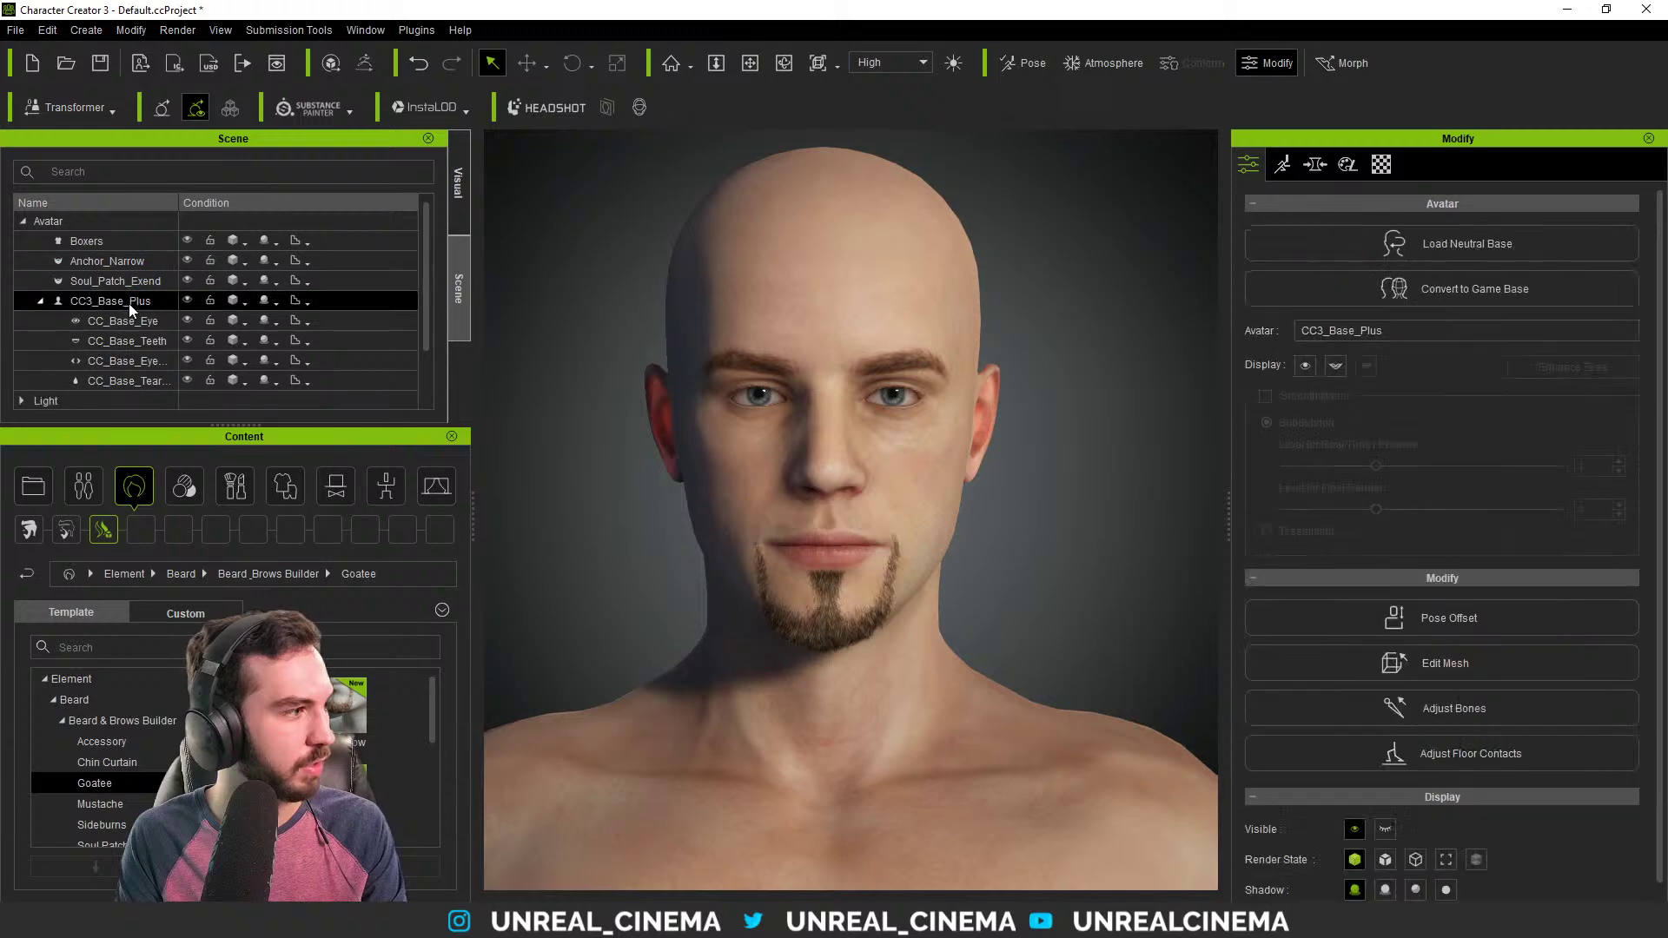
pyautogui.click(122, 282)
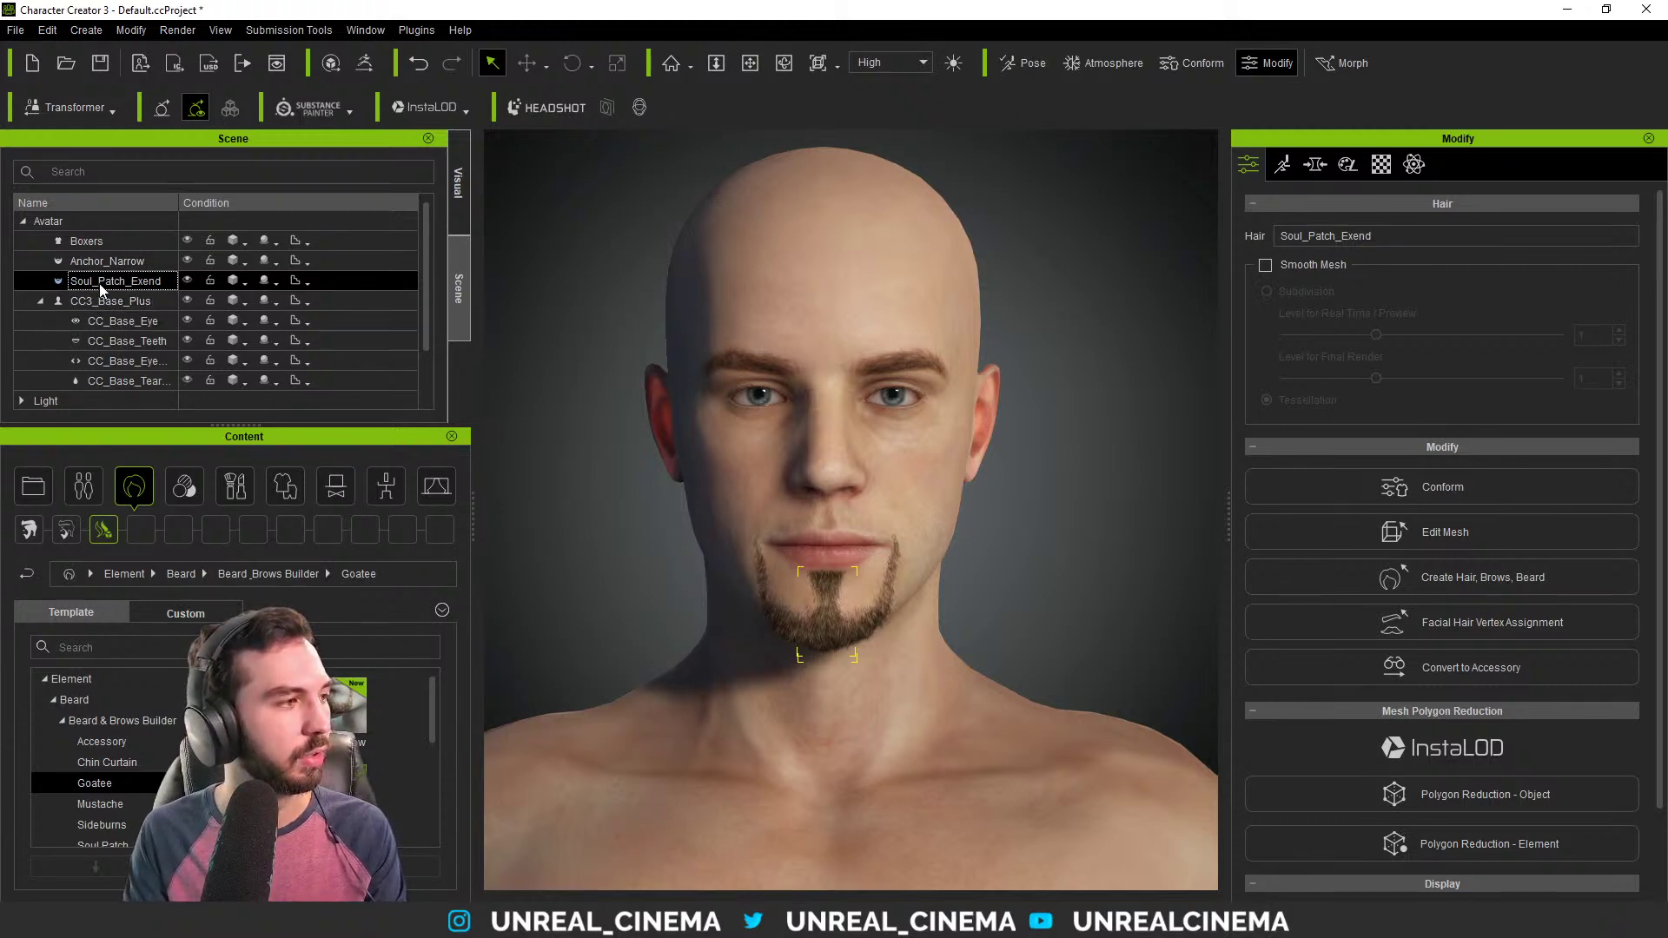
pyautogui.press('Delete')
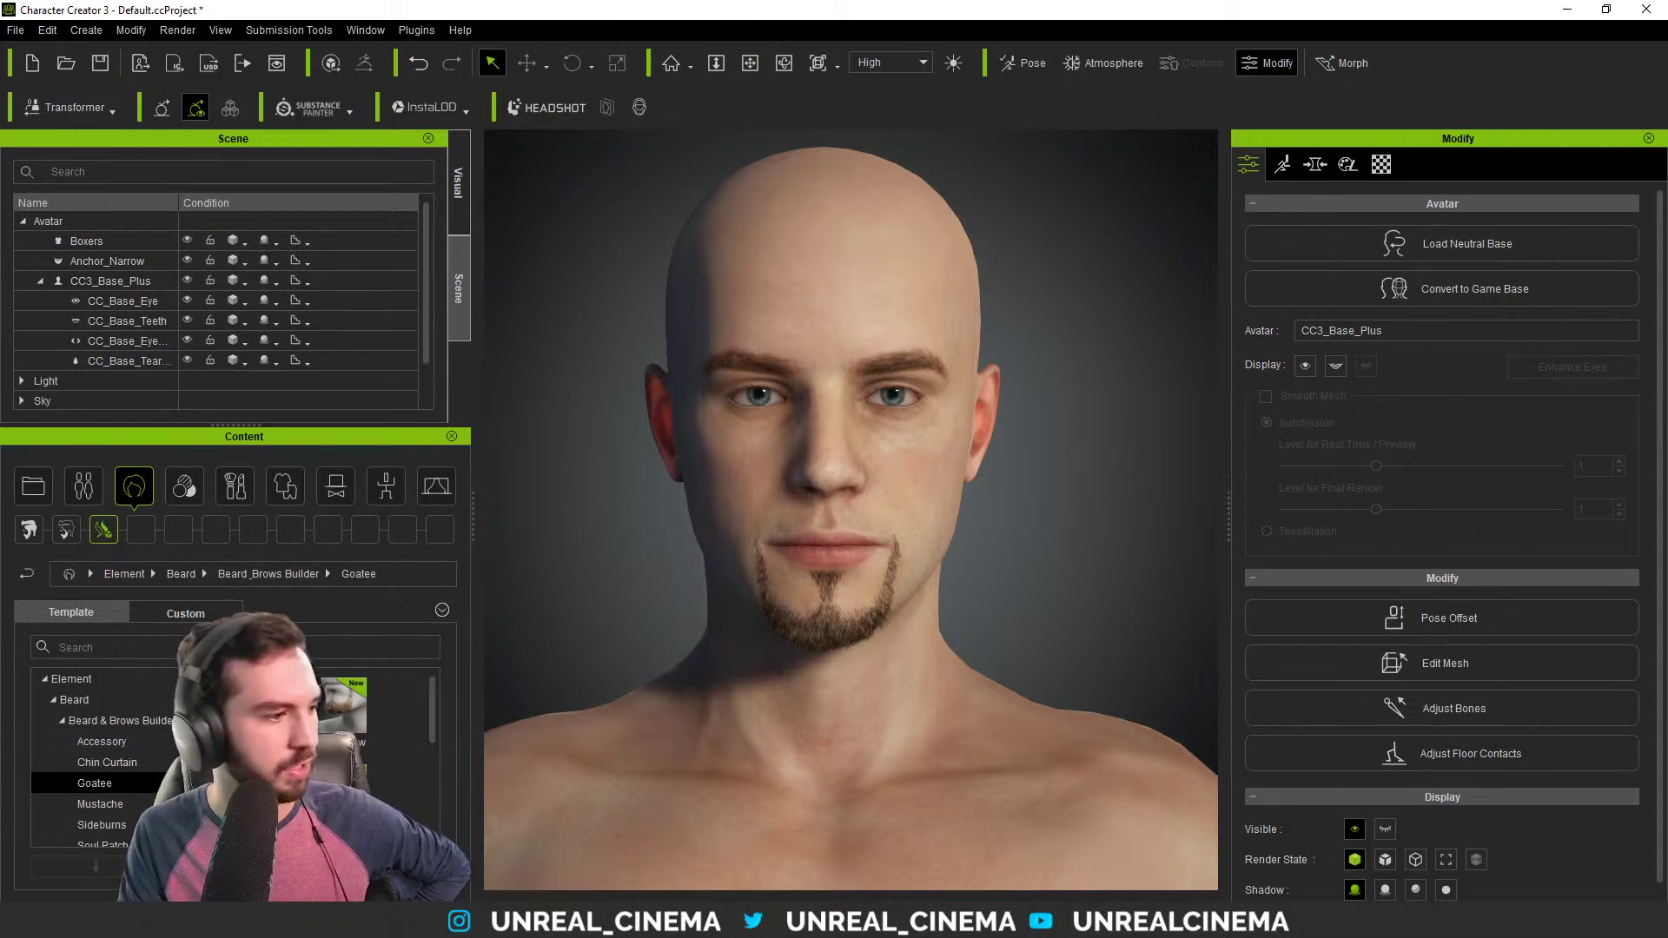
# Try the Mustache_Lampshade and Mustache_Chevron elements one after the other with Anchor_Narrow, deleting each.
pyautogui.click(120, 802)
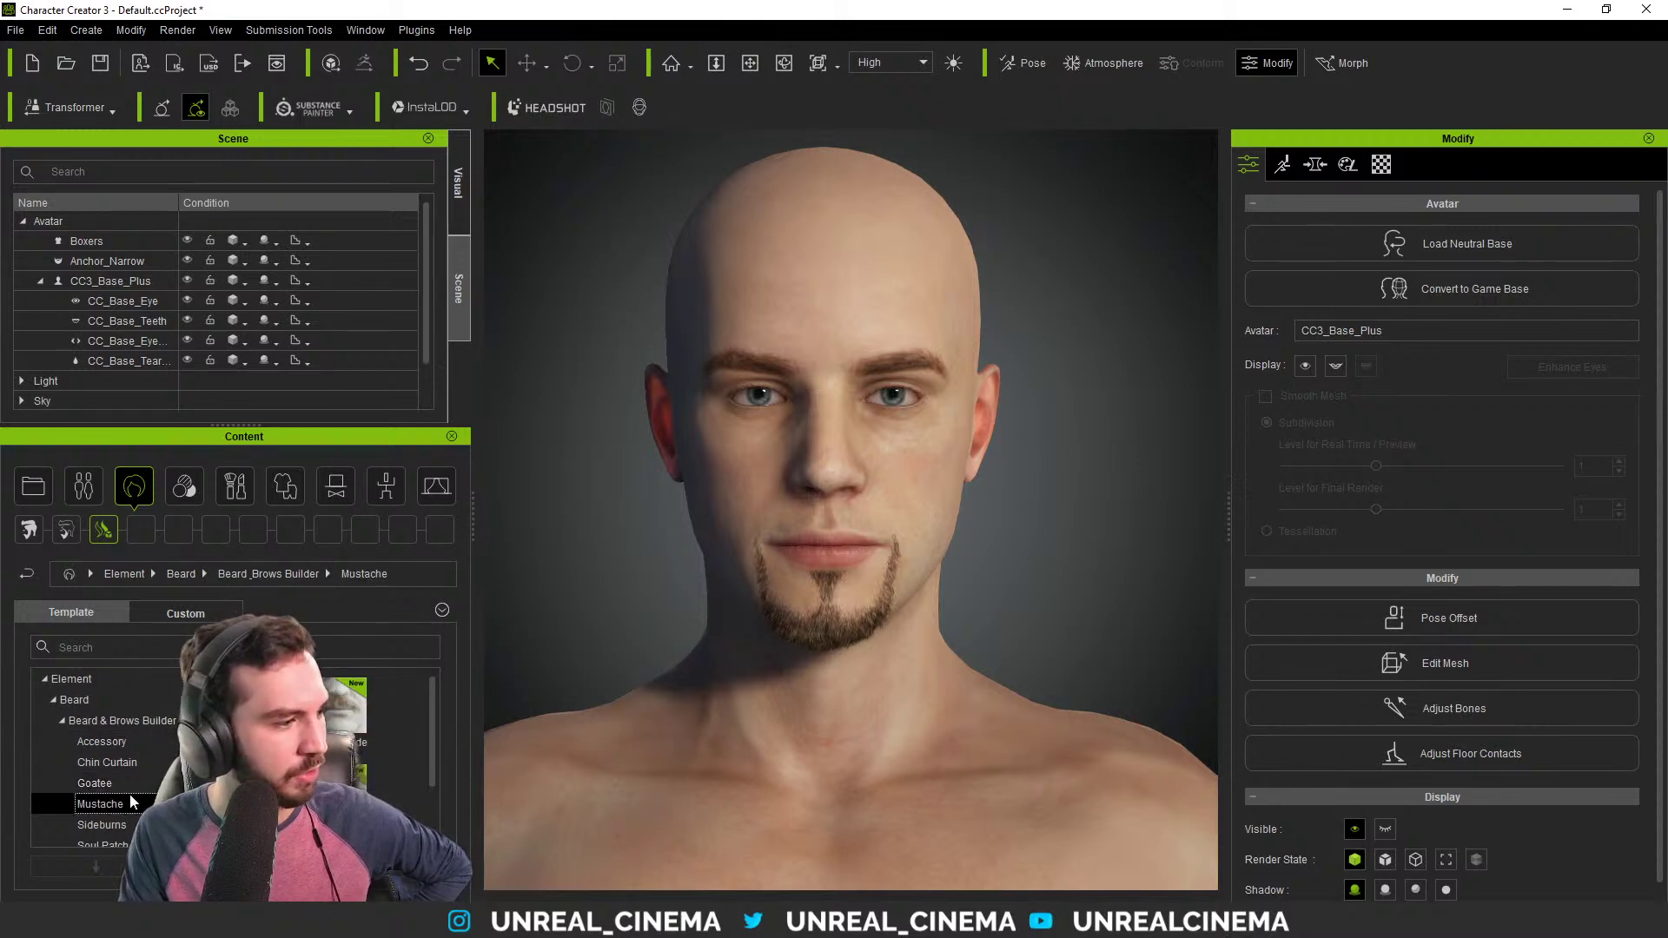
pyautogui.doubleClick(346, 711)
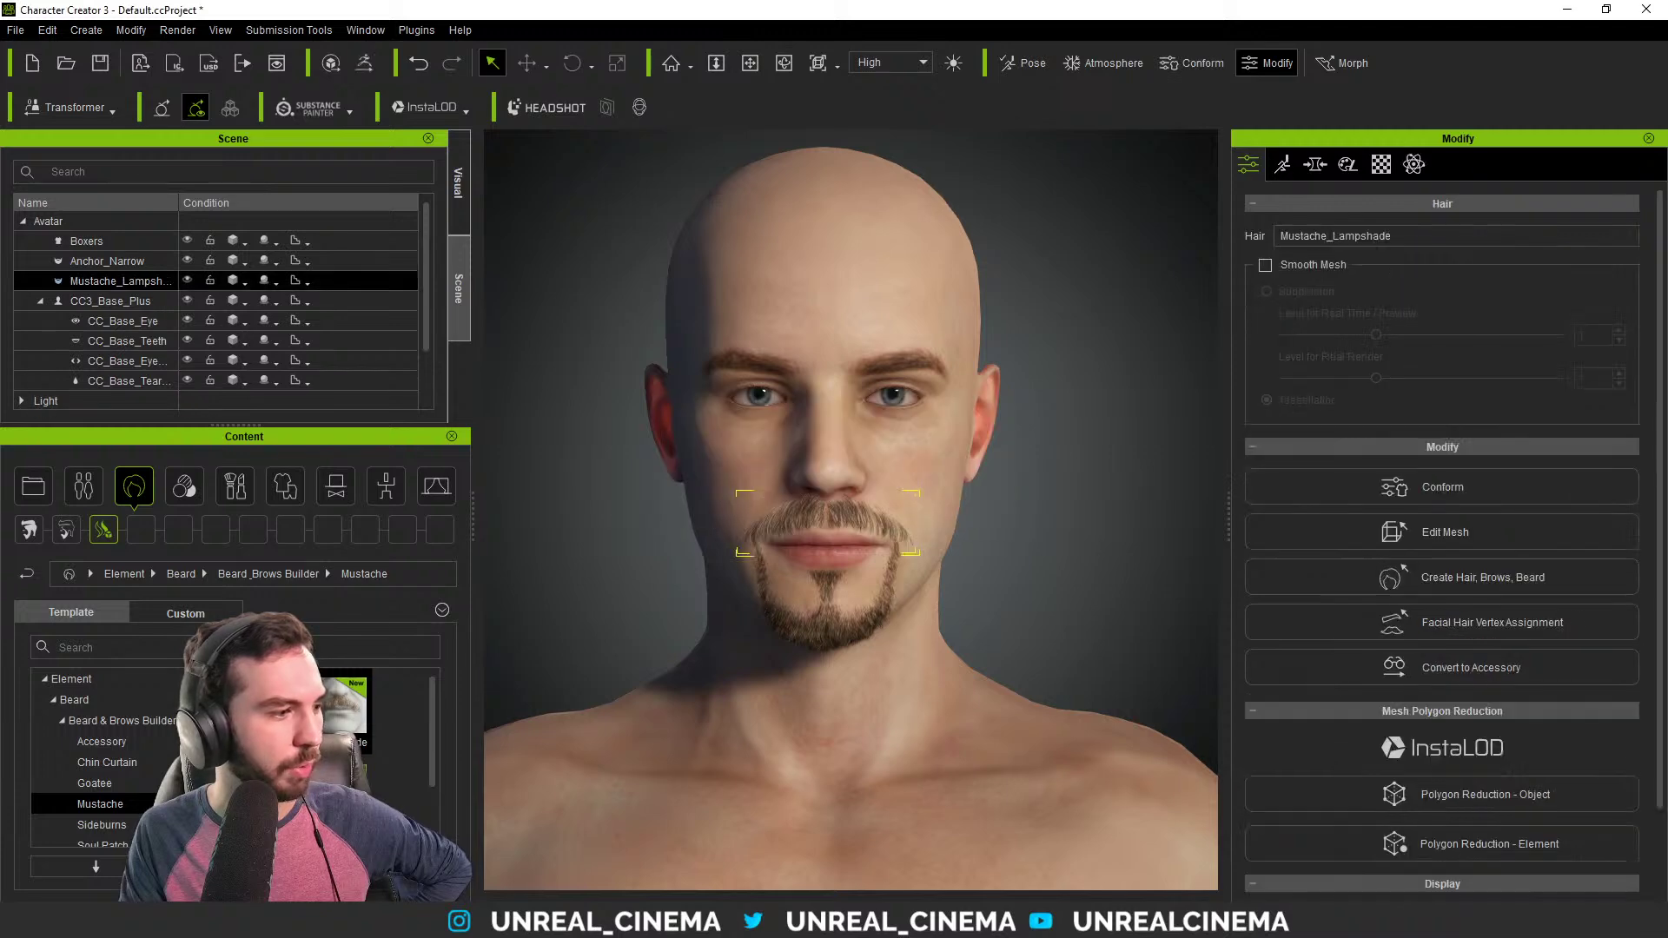
pyautogui.press('Delete')
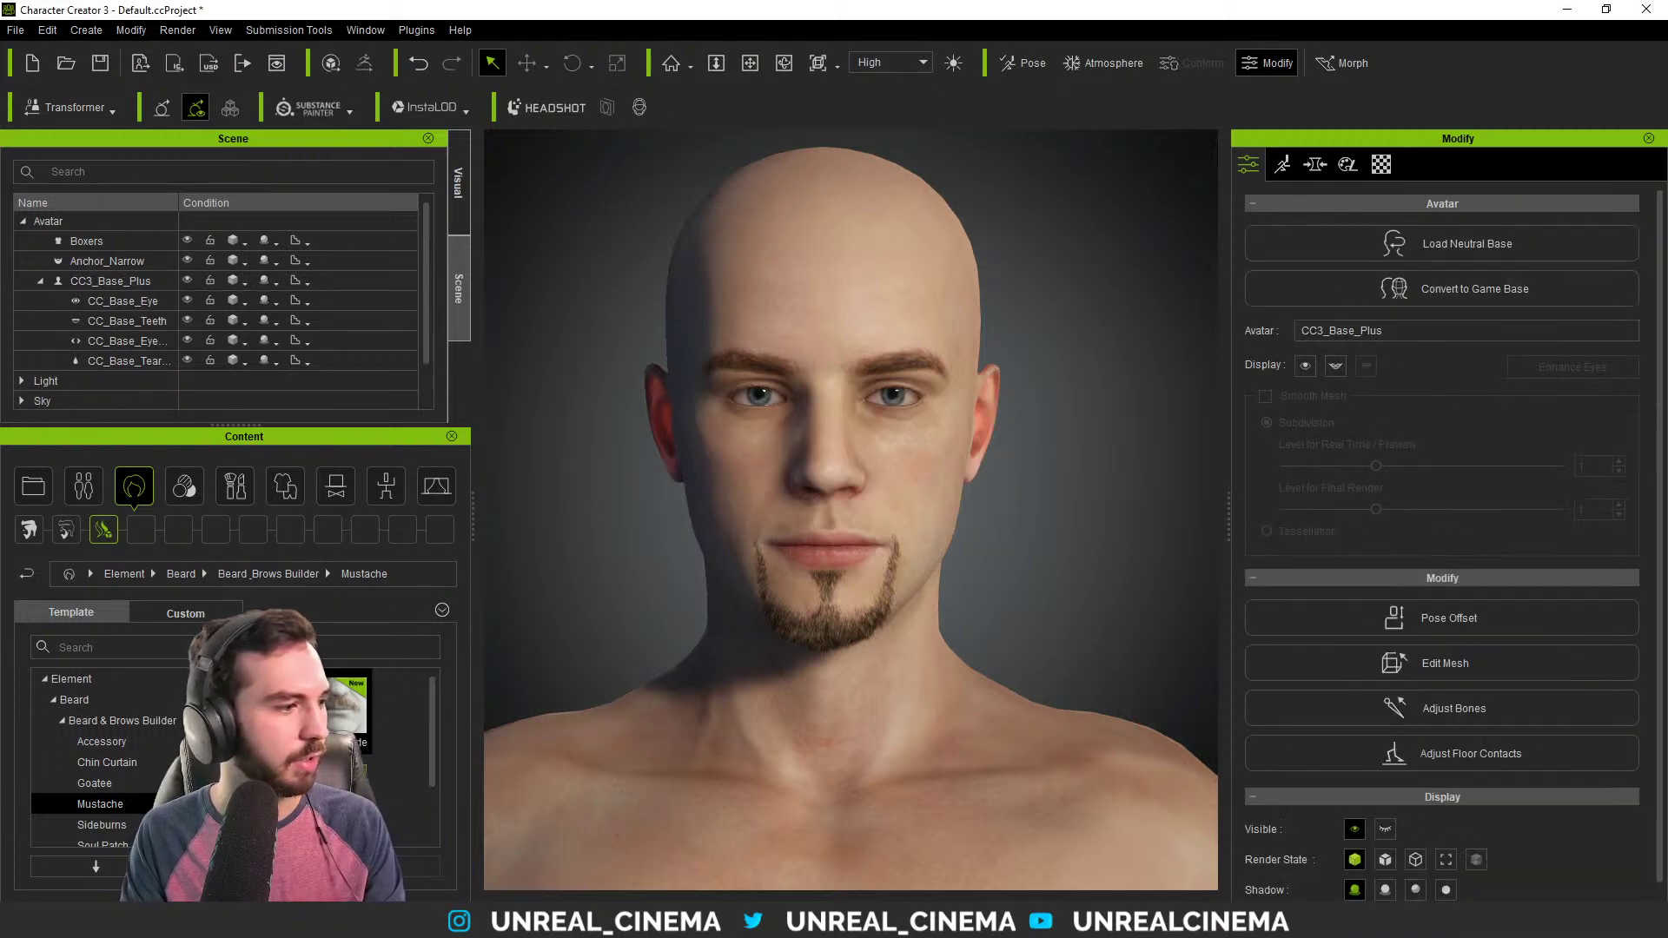
pyautogui.moveTo(346, 711); pyautogui.dragTo(740, 674)
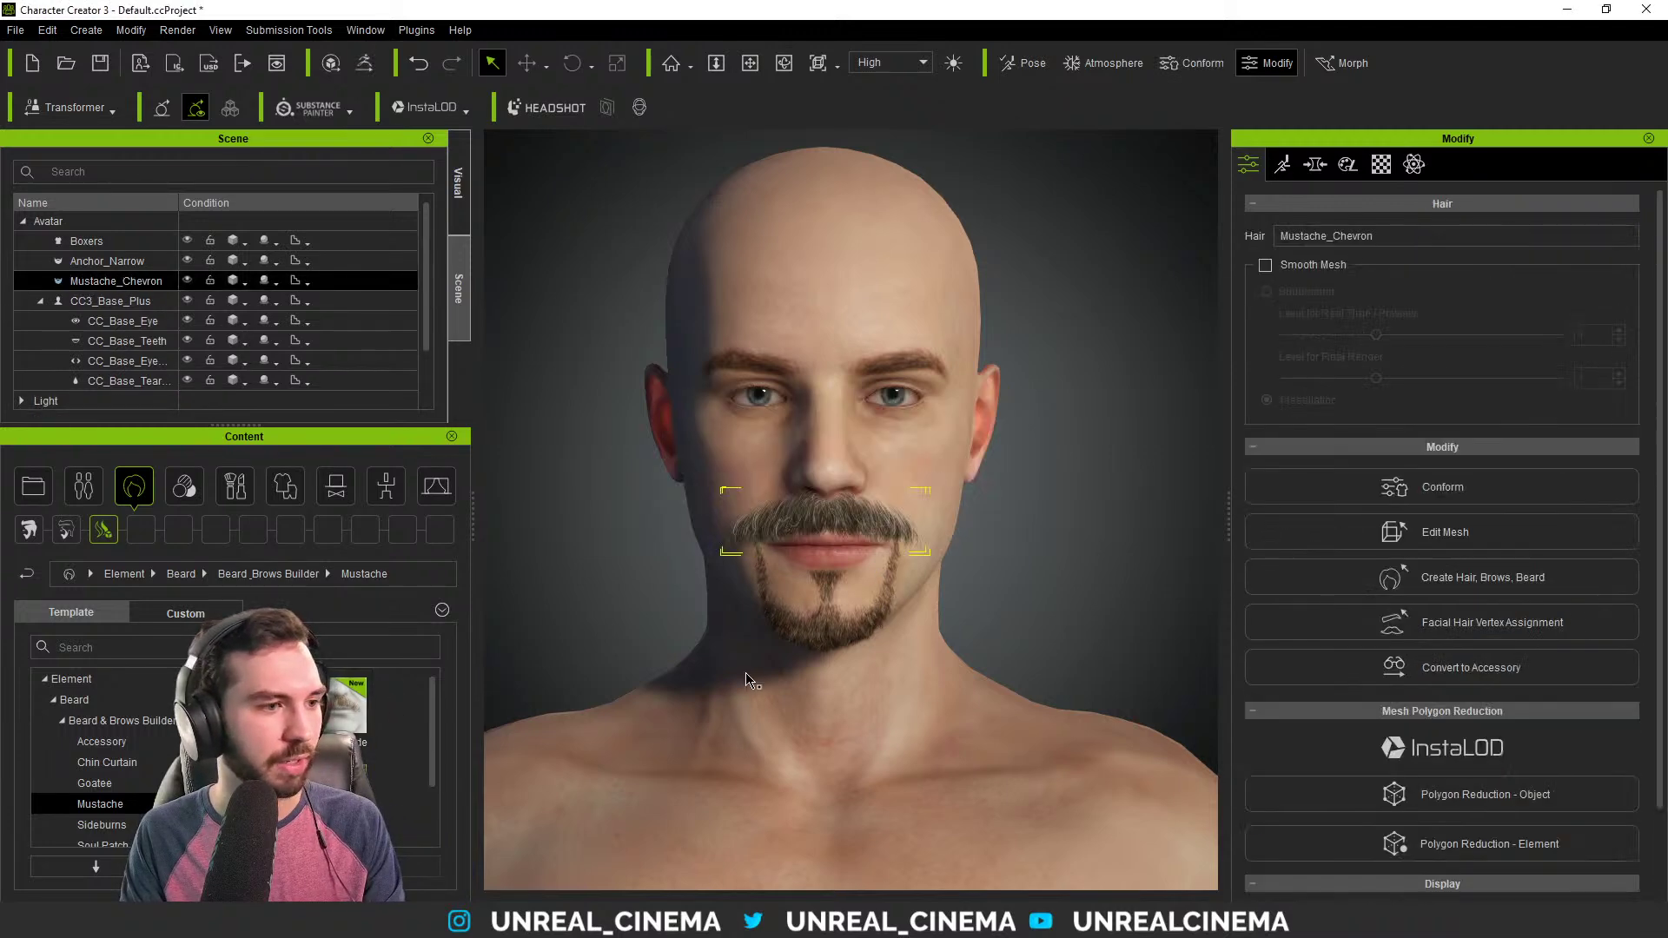
pyautogui.press('Delete')
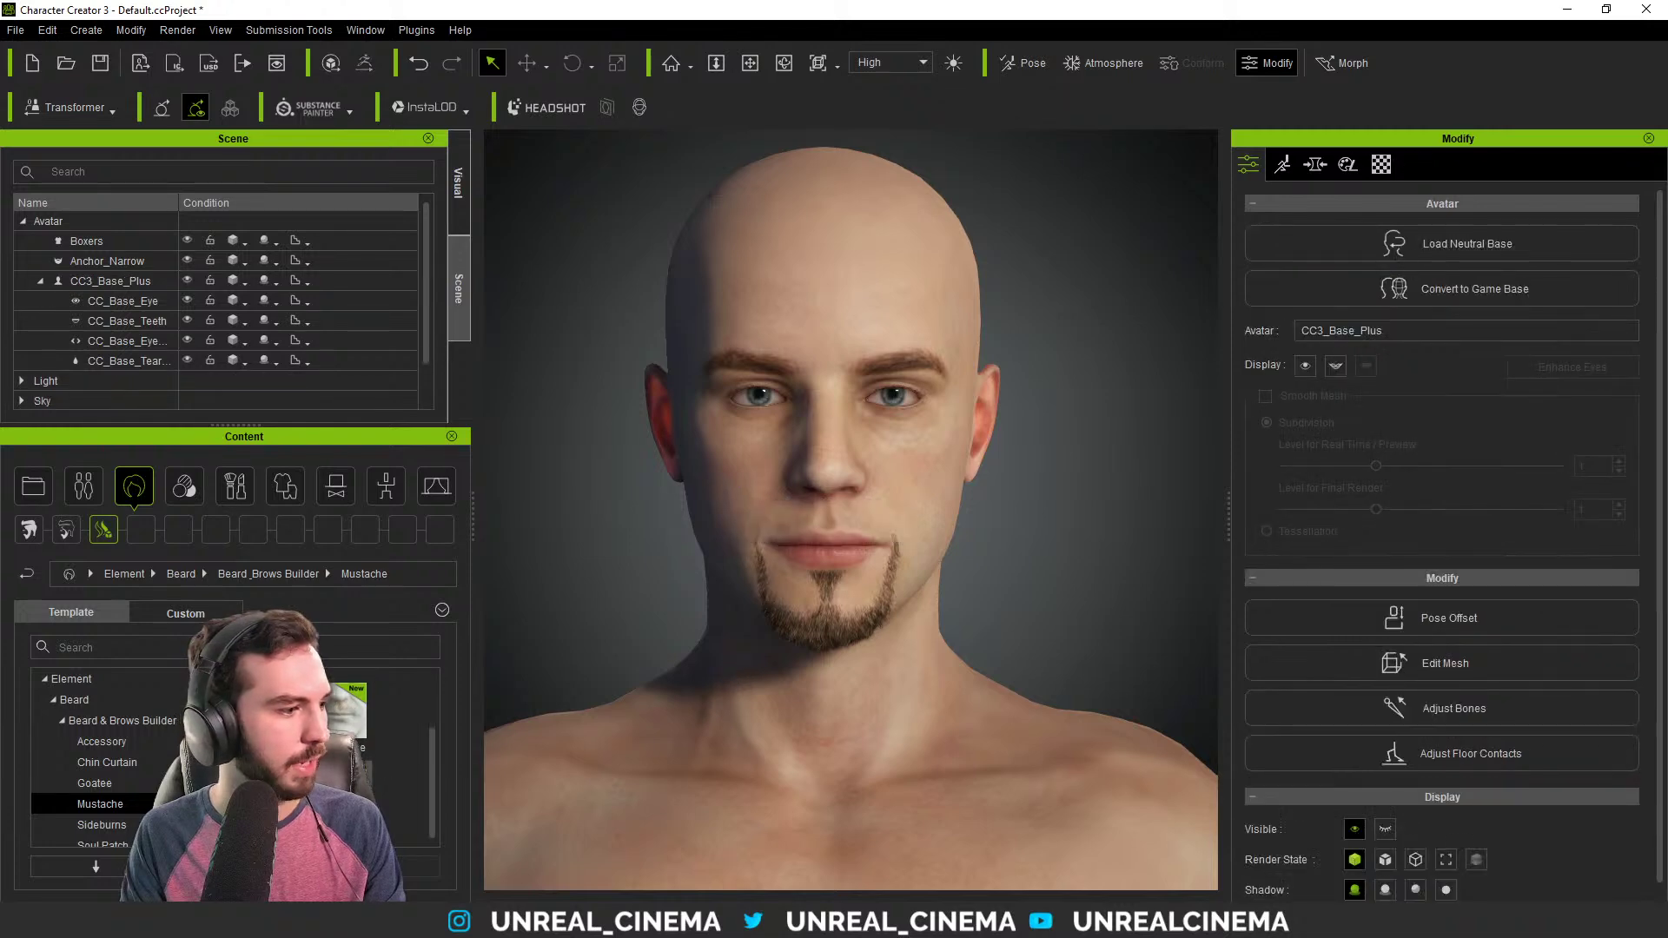
# Try the Mustache_Pencil element on the avatar together with Anchor_Narrow, and delete it.
pyautogui.moveTo(346, 711); pyautogui.dragTo(894, 531)
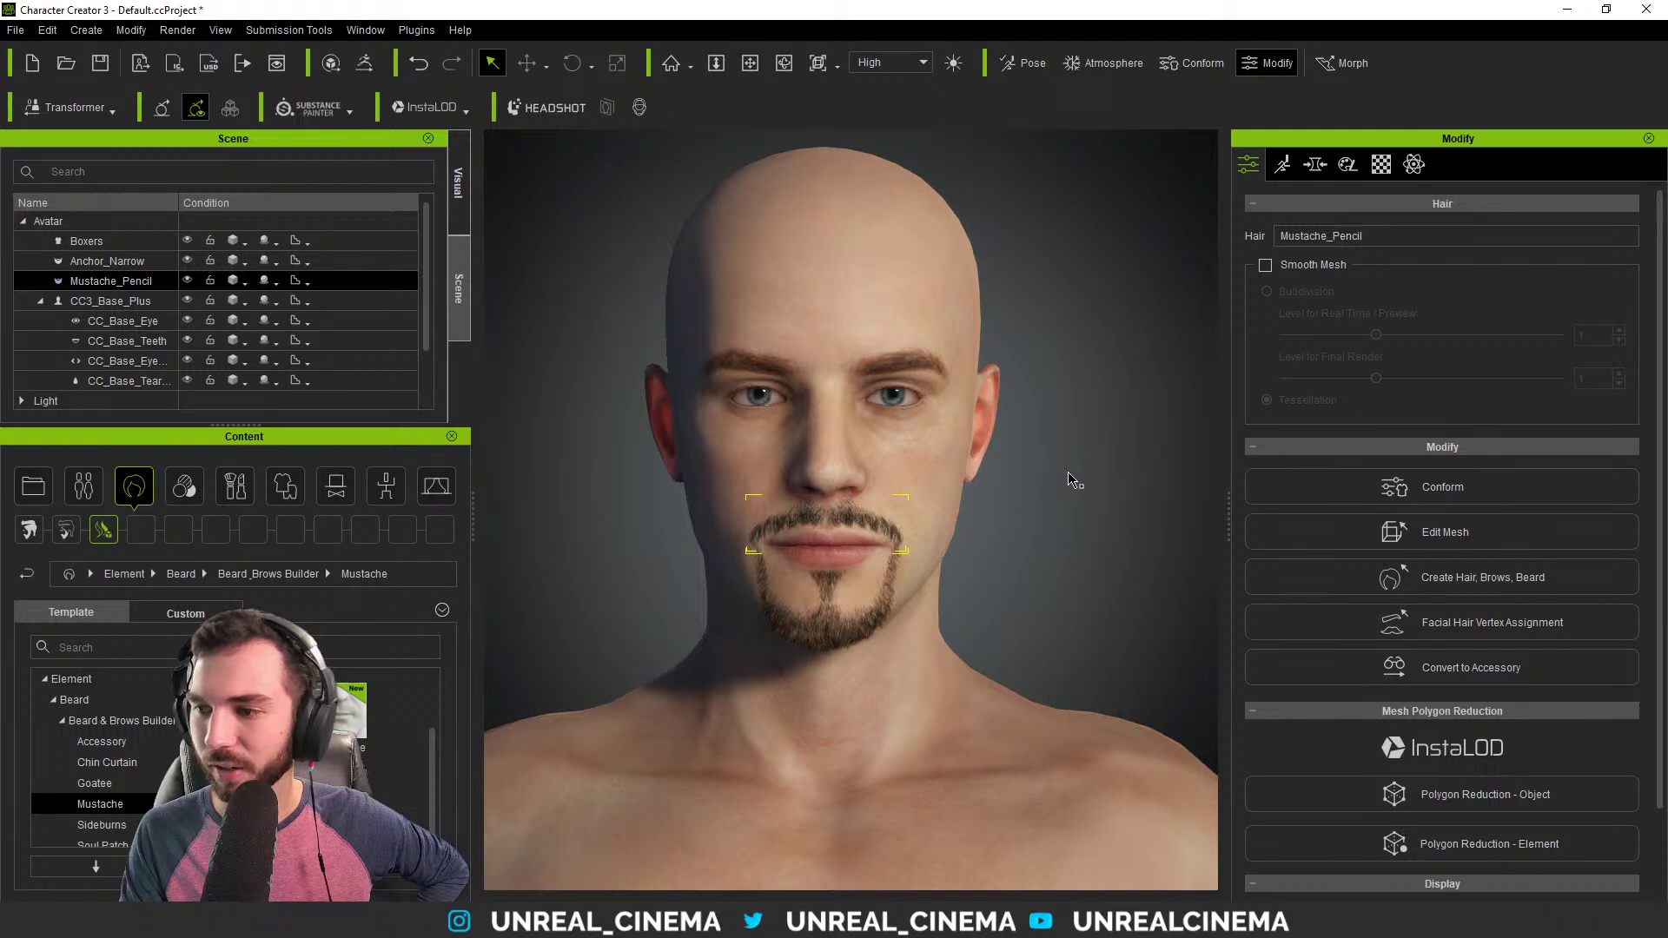
pyautogui.click(1067, 489)
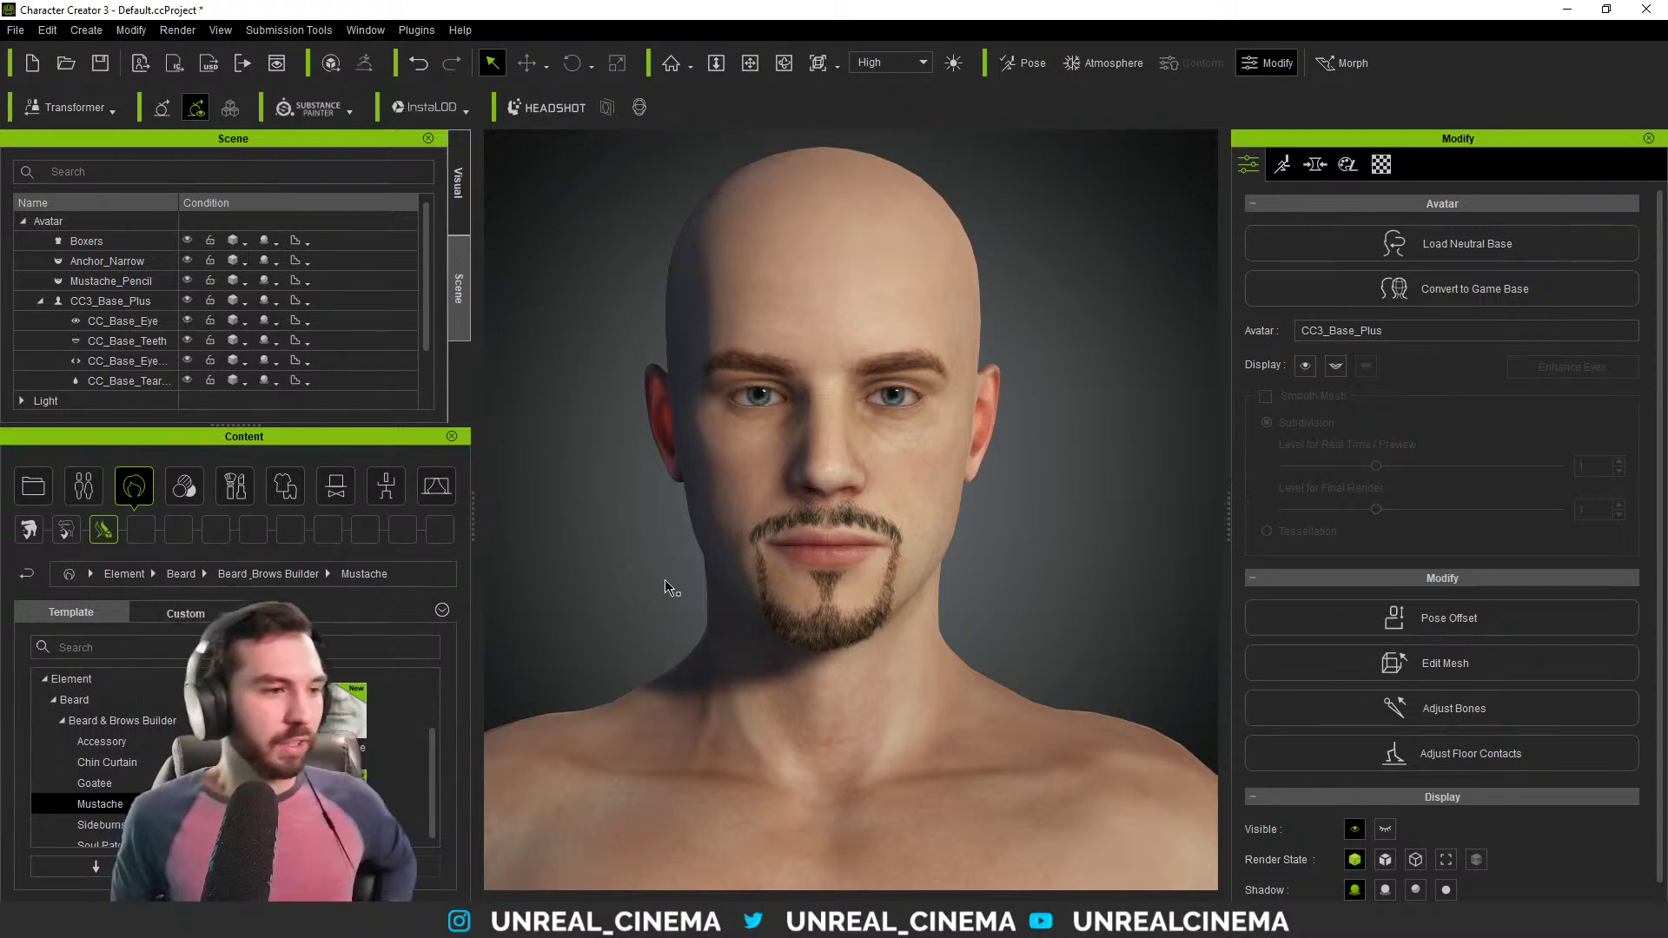
pyautogui.click(117, 279)
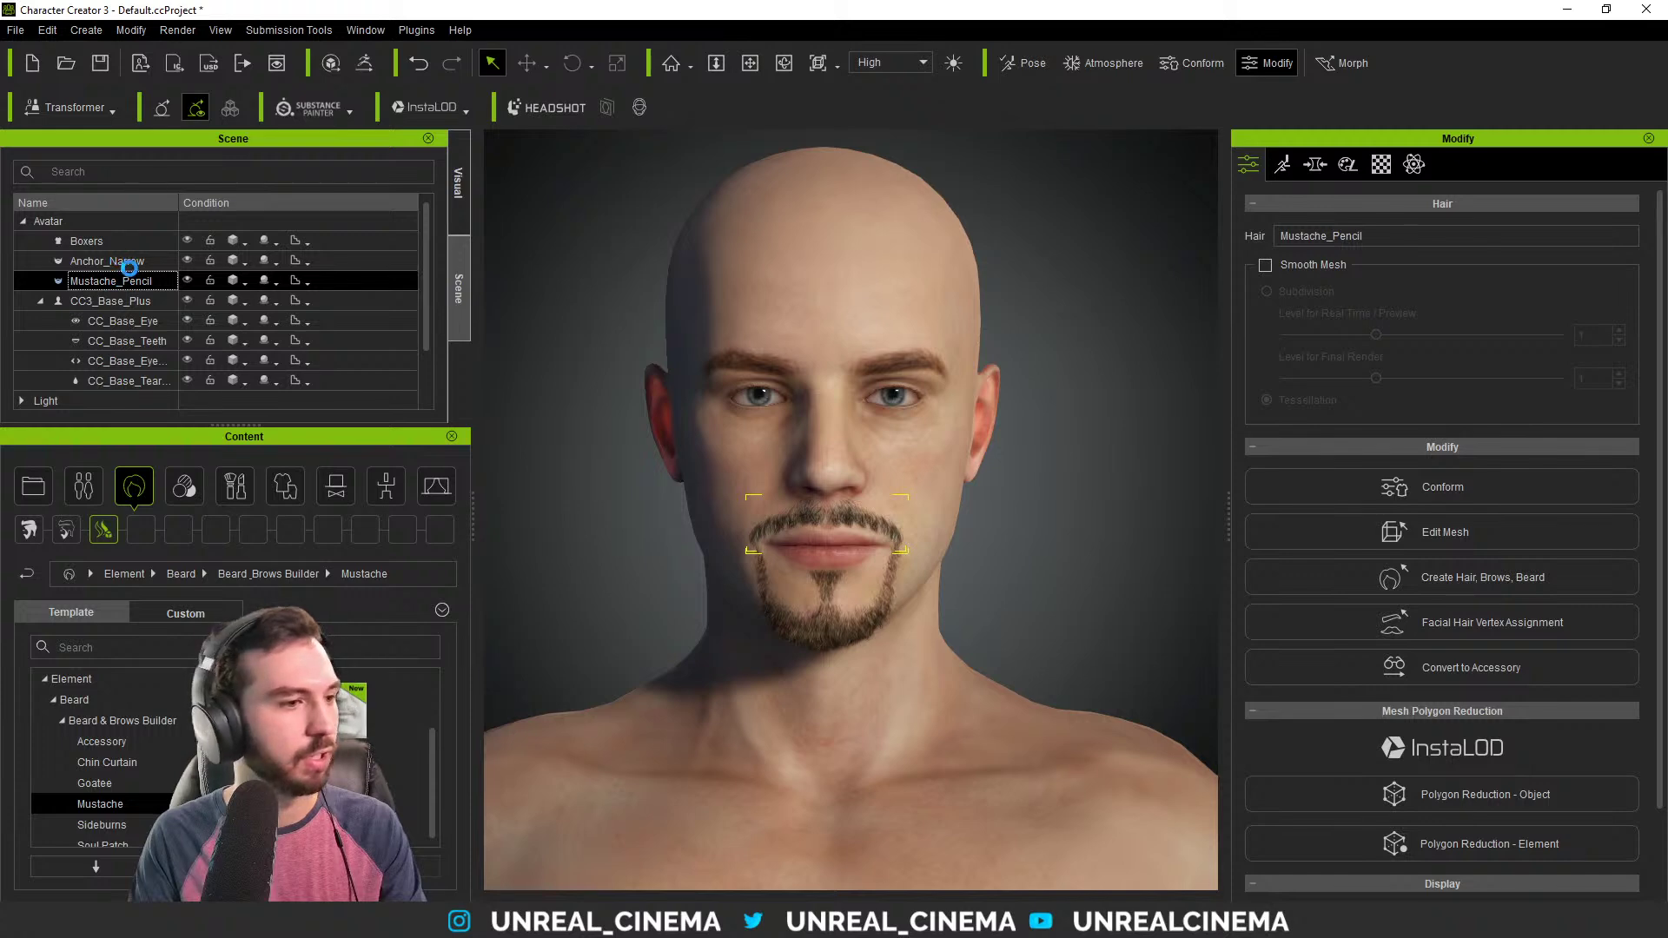
pyautogui.press('Delete')
# Delete Anchor_Narrow, and add the Beard & Brows Builder group preset made of Mustache_Pencil and Anchor_Narrow to the avatar.
pyautogui.click(133, 262)
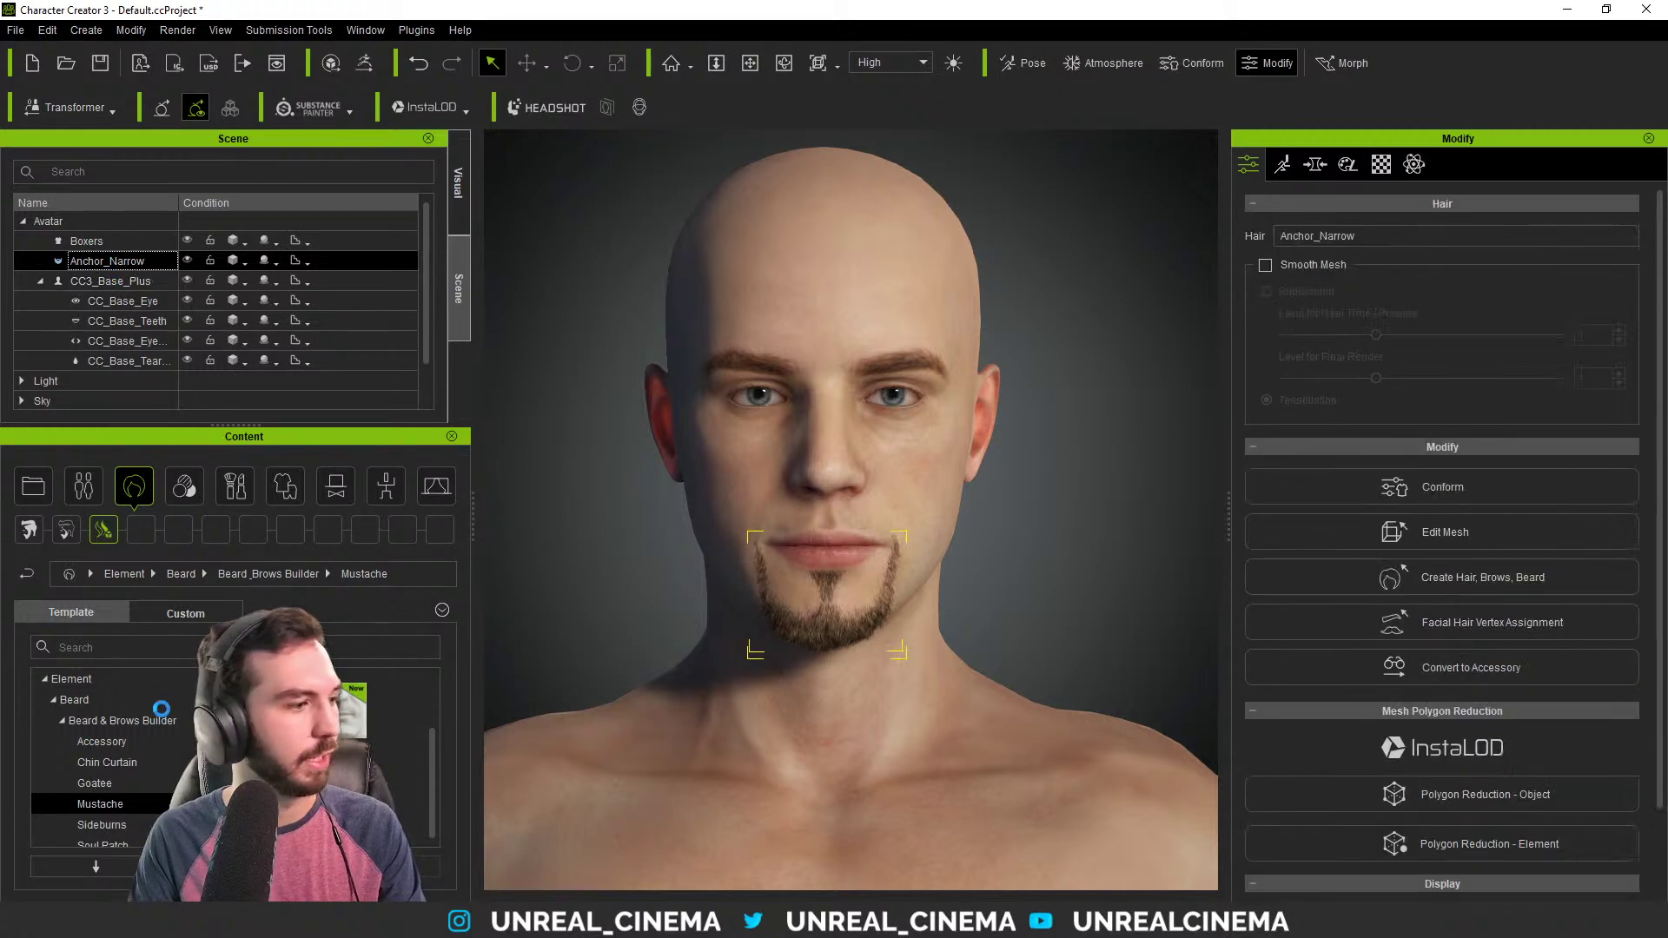
pyautogui.press('Delete')
pyautogui.scroll(2, 86, 709)
pyautogui.click(113, 760)
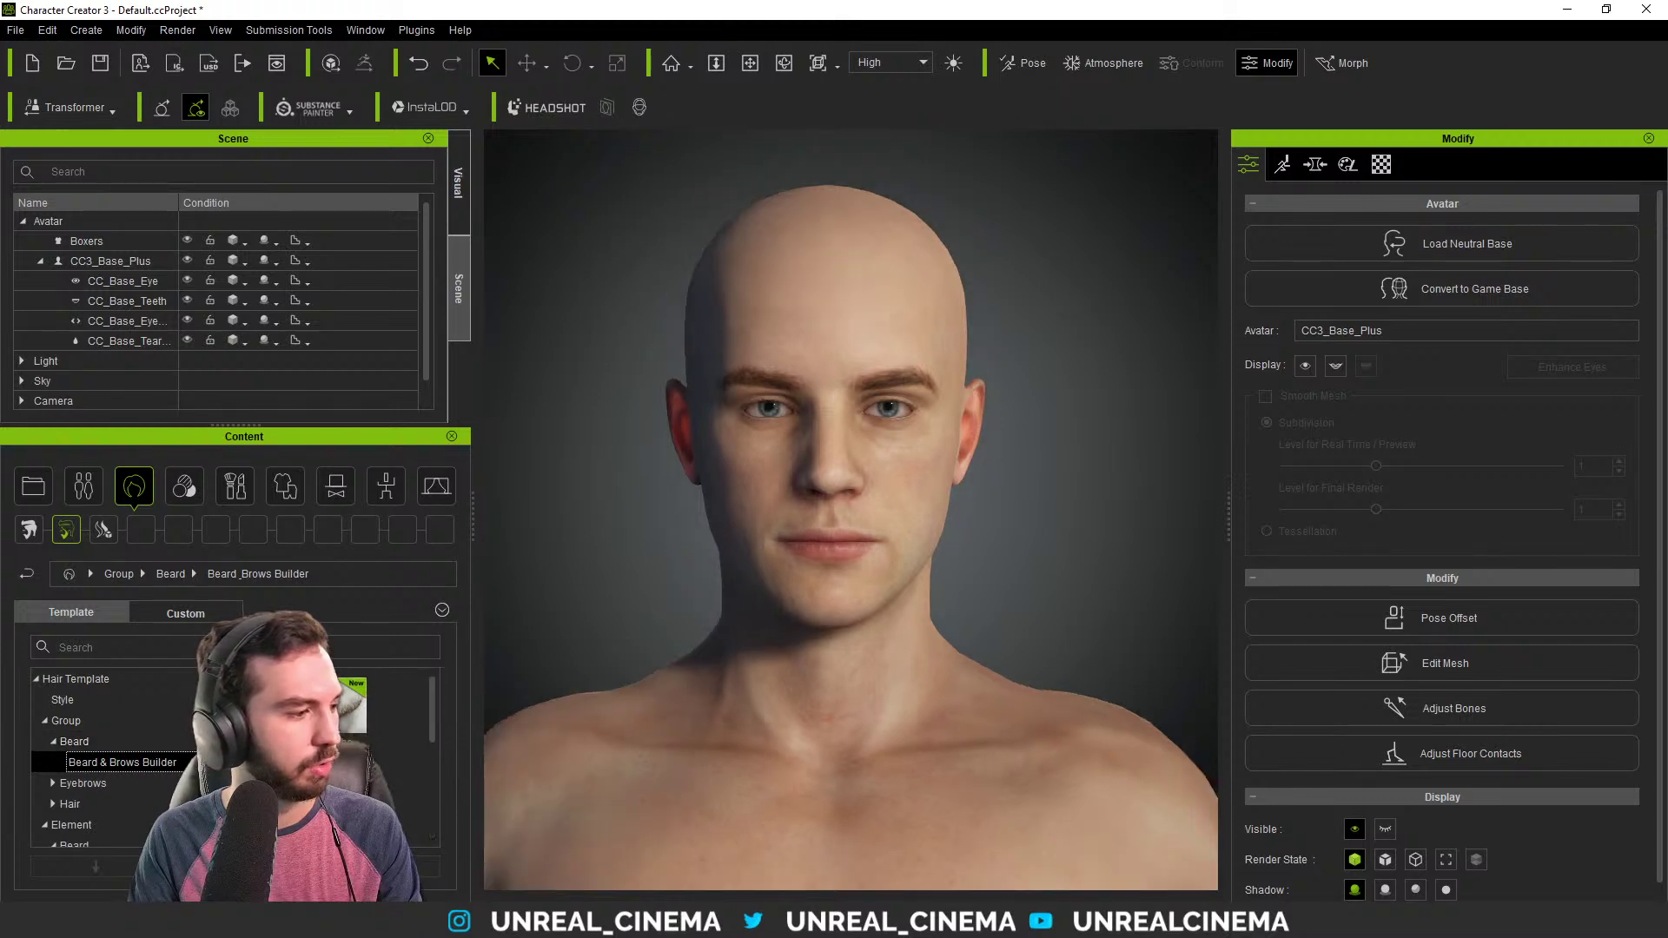
pyautogui.doubleClick(352, 705)
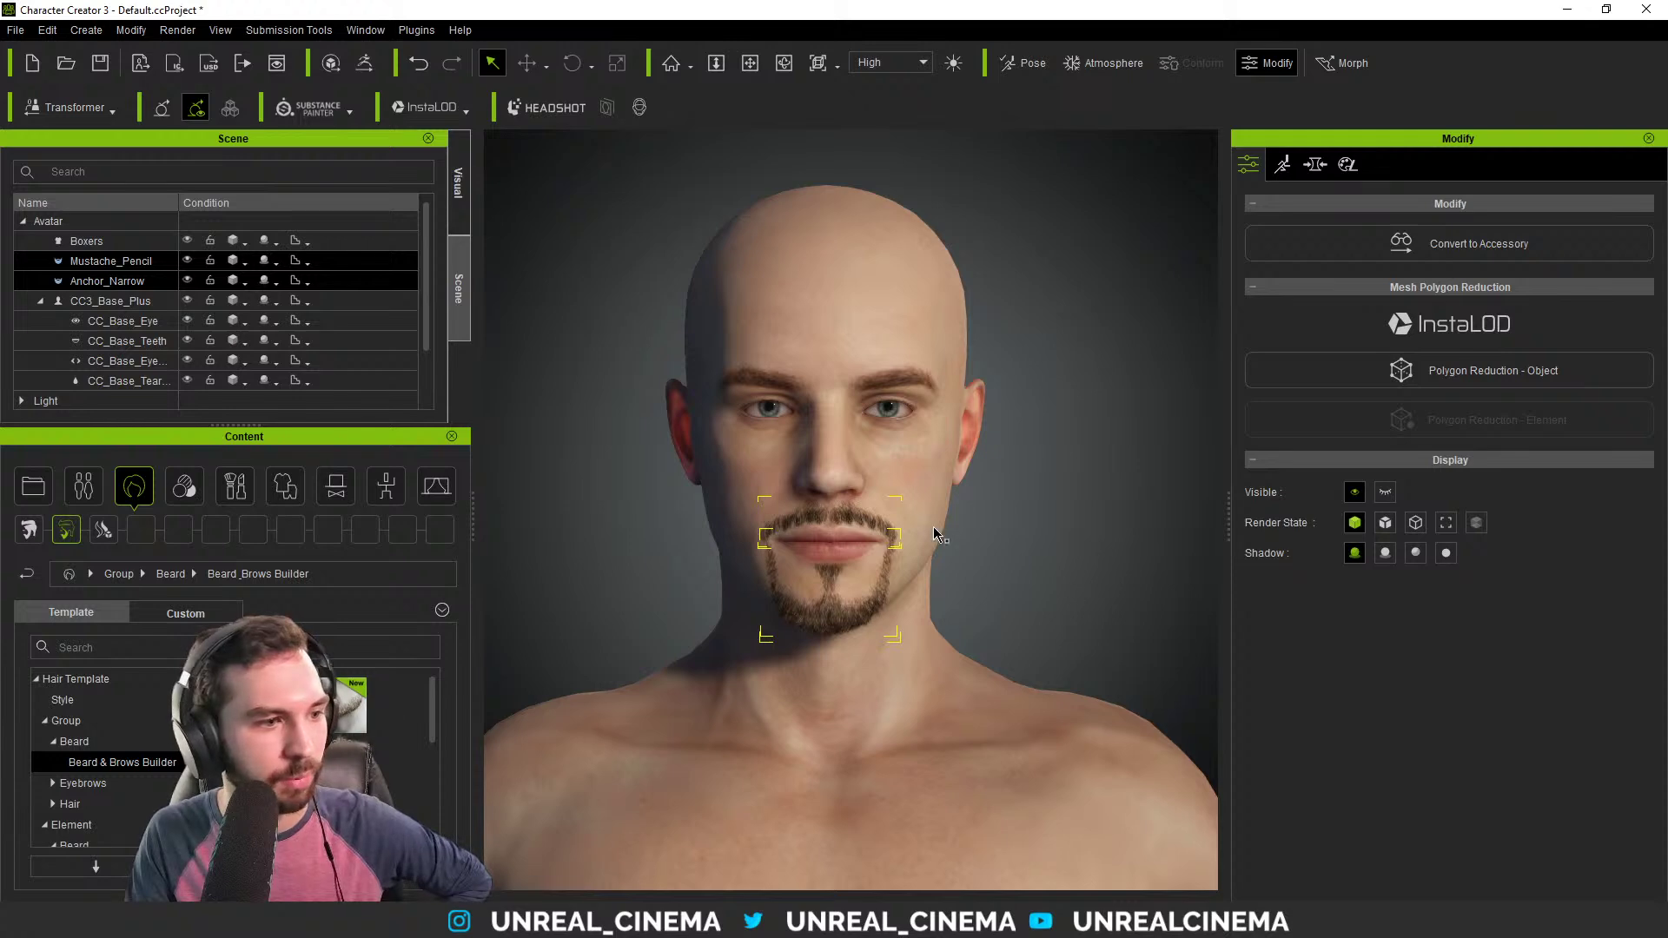
pyautogui.click(1026, 495)
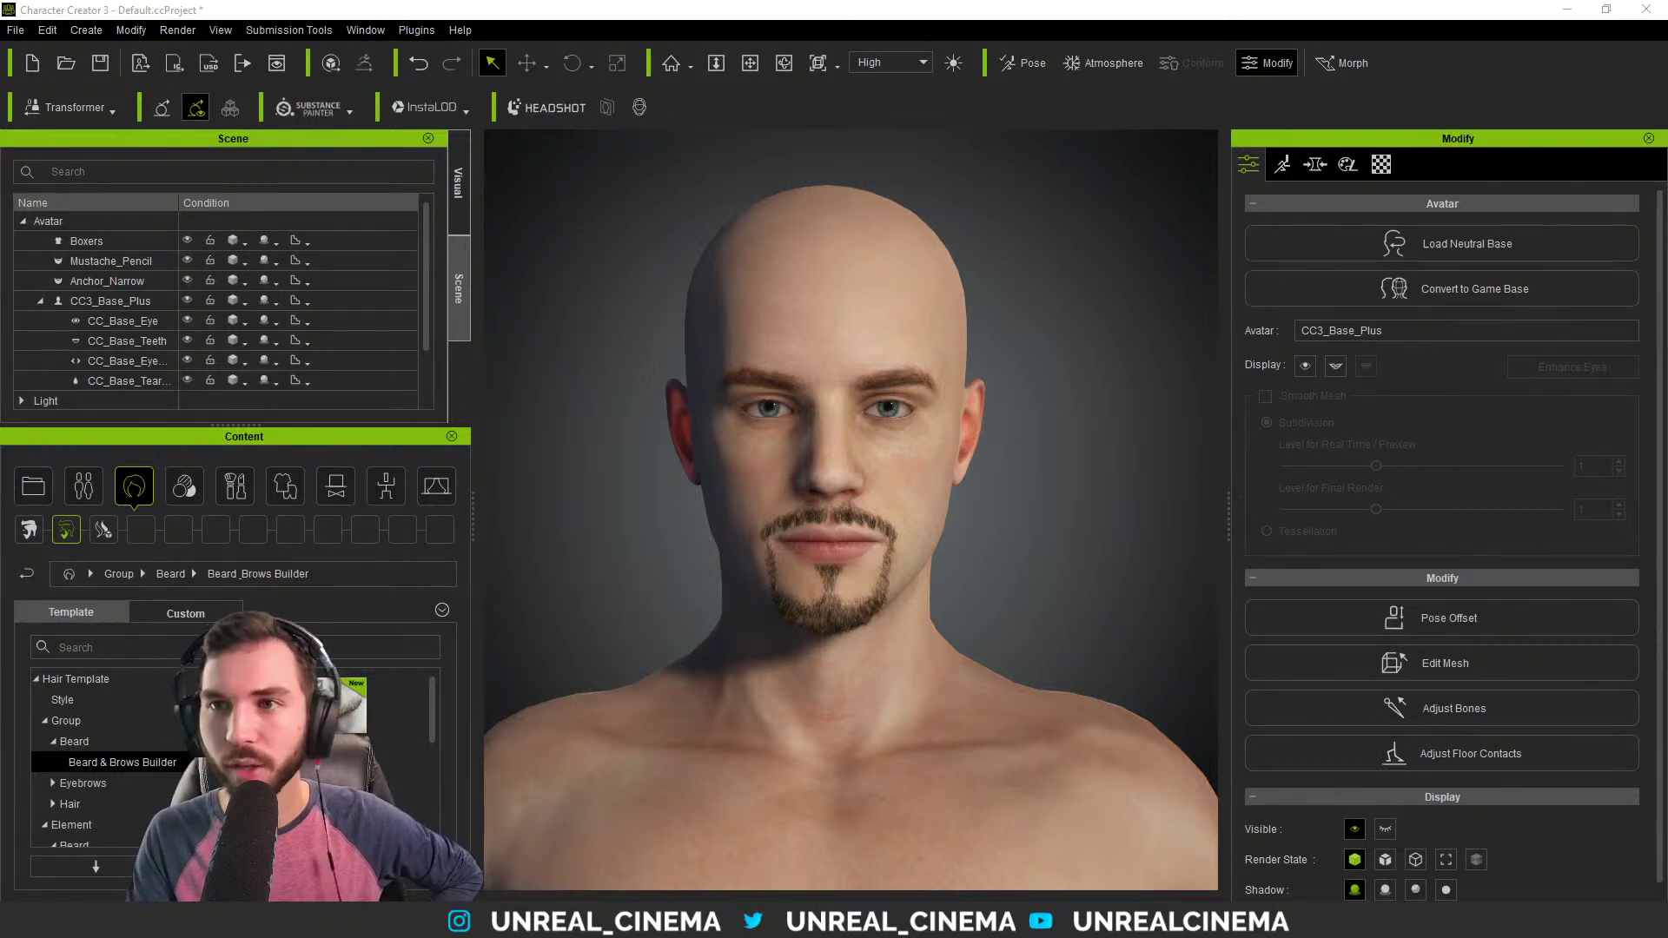
# Bring up the Bandon reference image for comparison with the avatar's face.
pyautogui.hotkey('alt', 'Tab')
pyautogui.hotkey('alt', 'Tab')
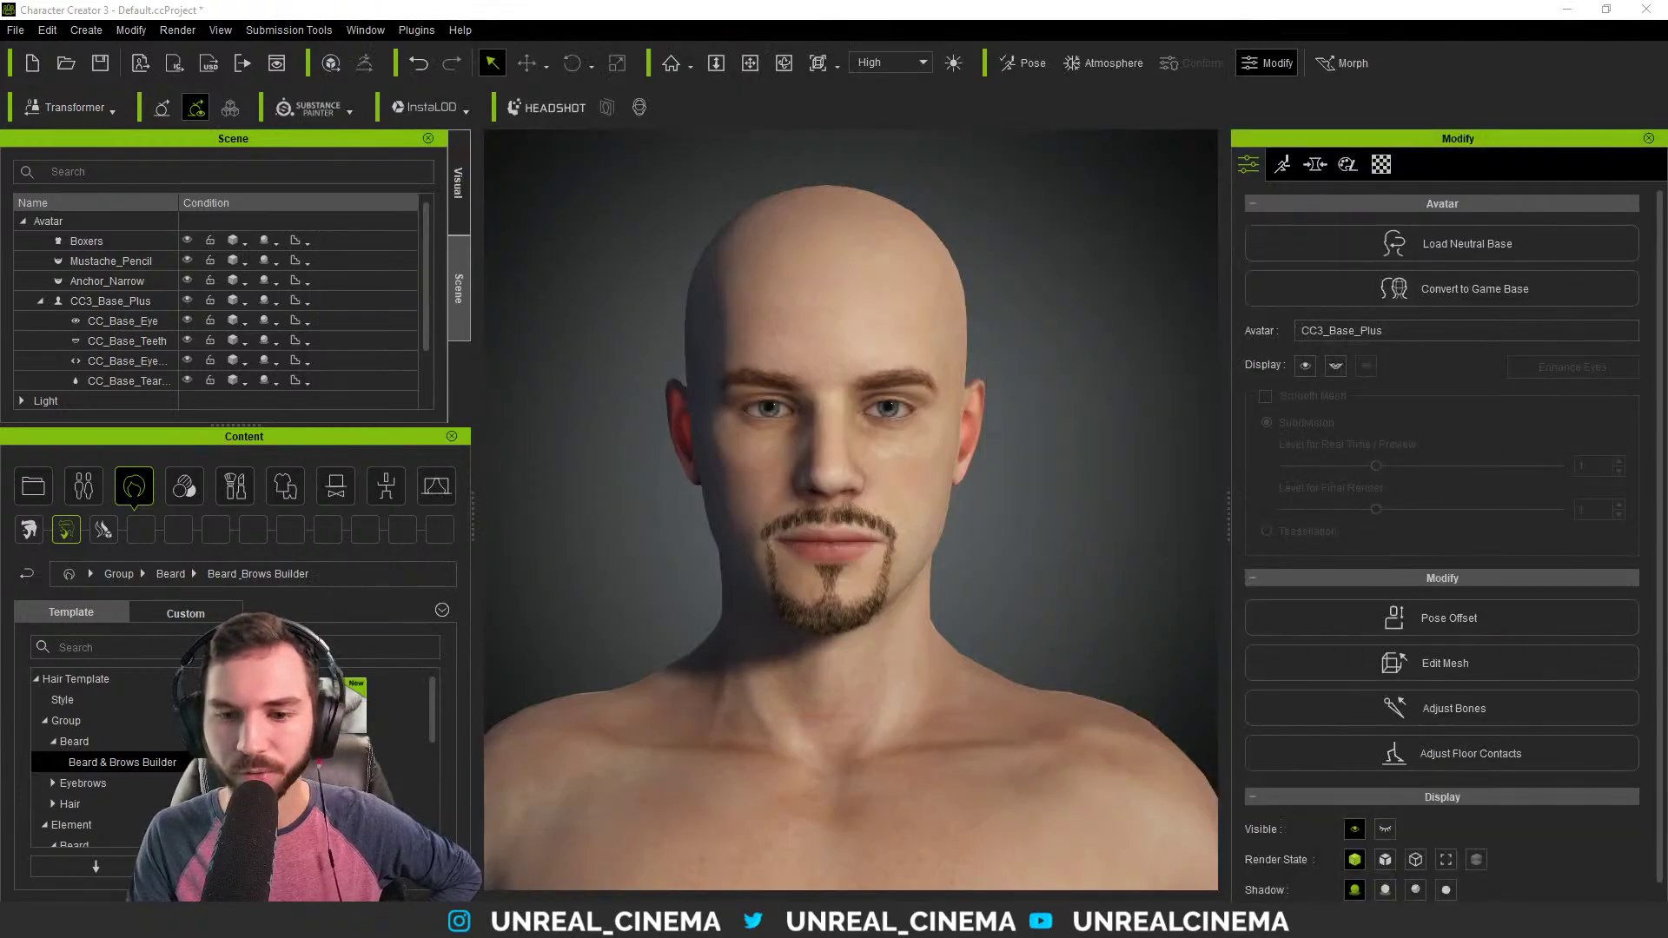
pyautogui.press('super+d')
pyautogui.press('super+d')
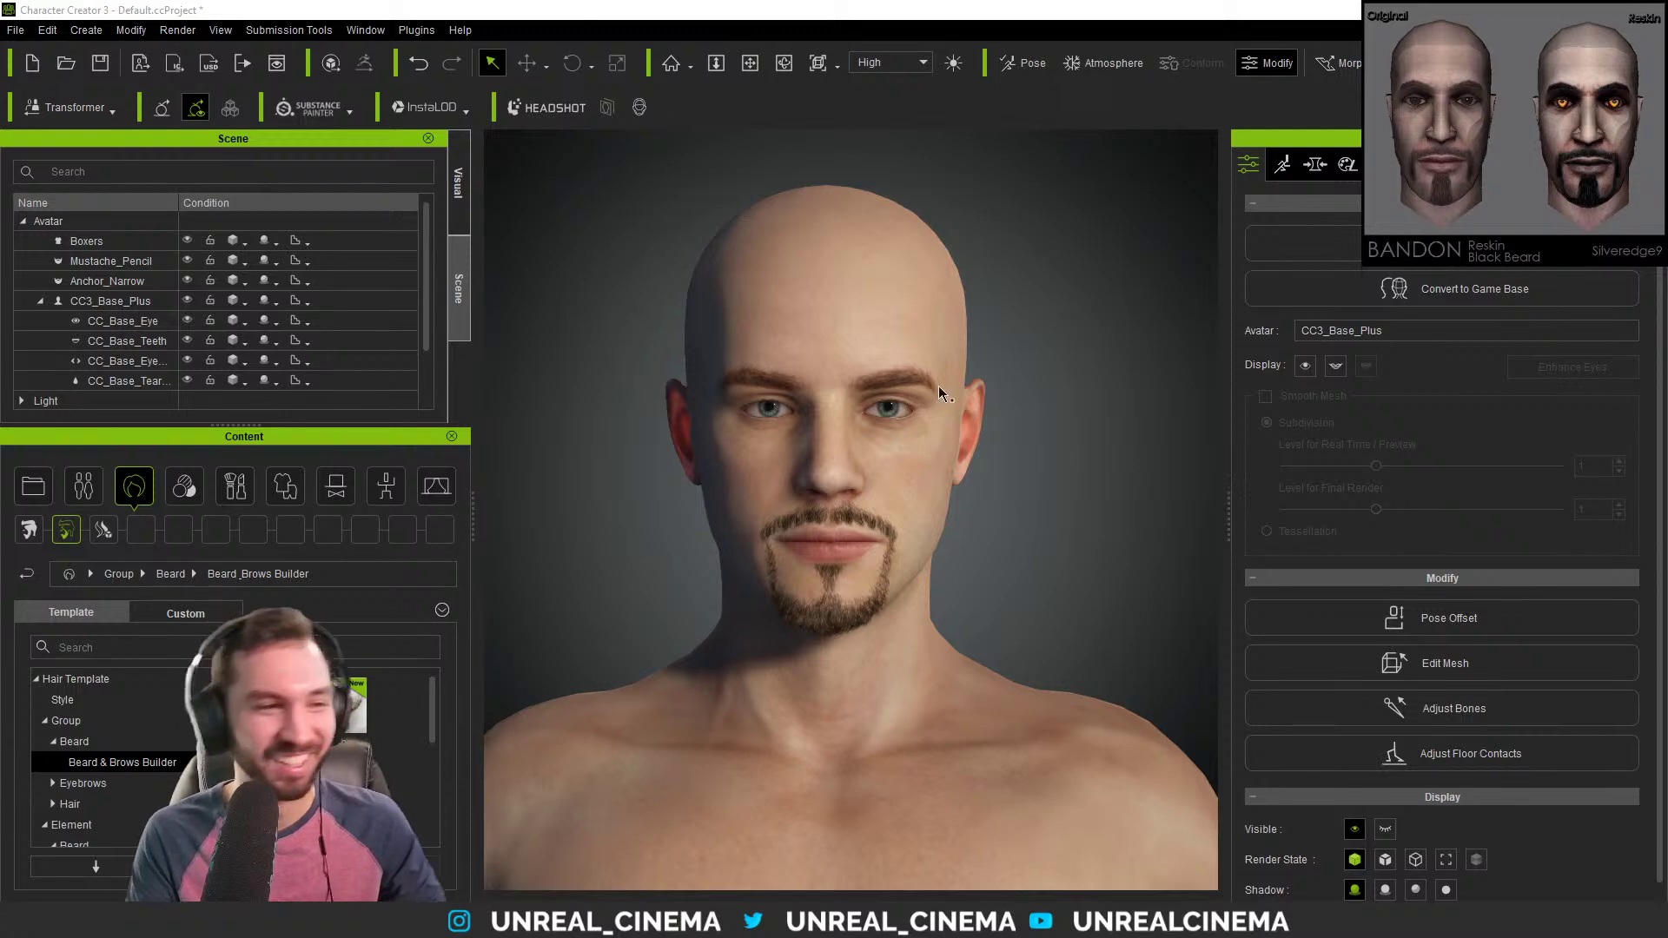
# Show the Full Head morph sliders for the CC3_Base_Plus avatar.
pyautogui.click(1286, 165)
pyautogui.click(1315, 165)
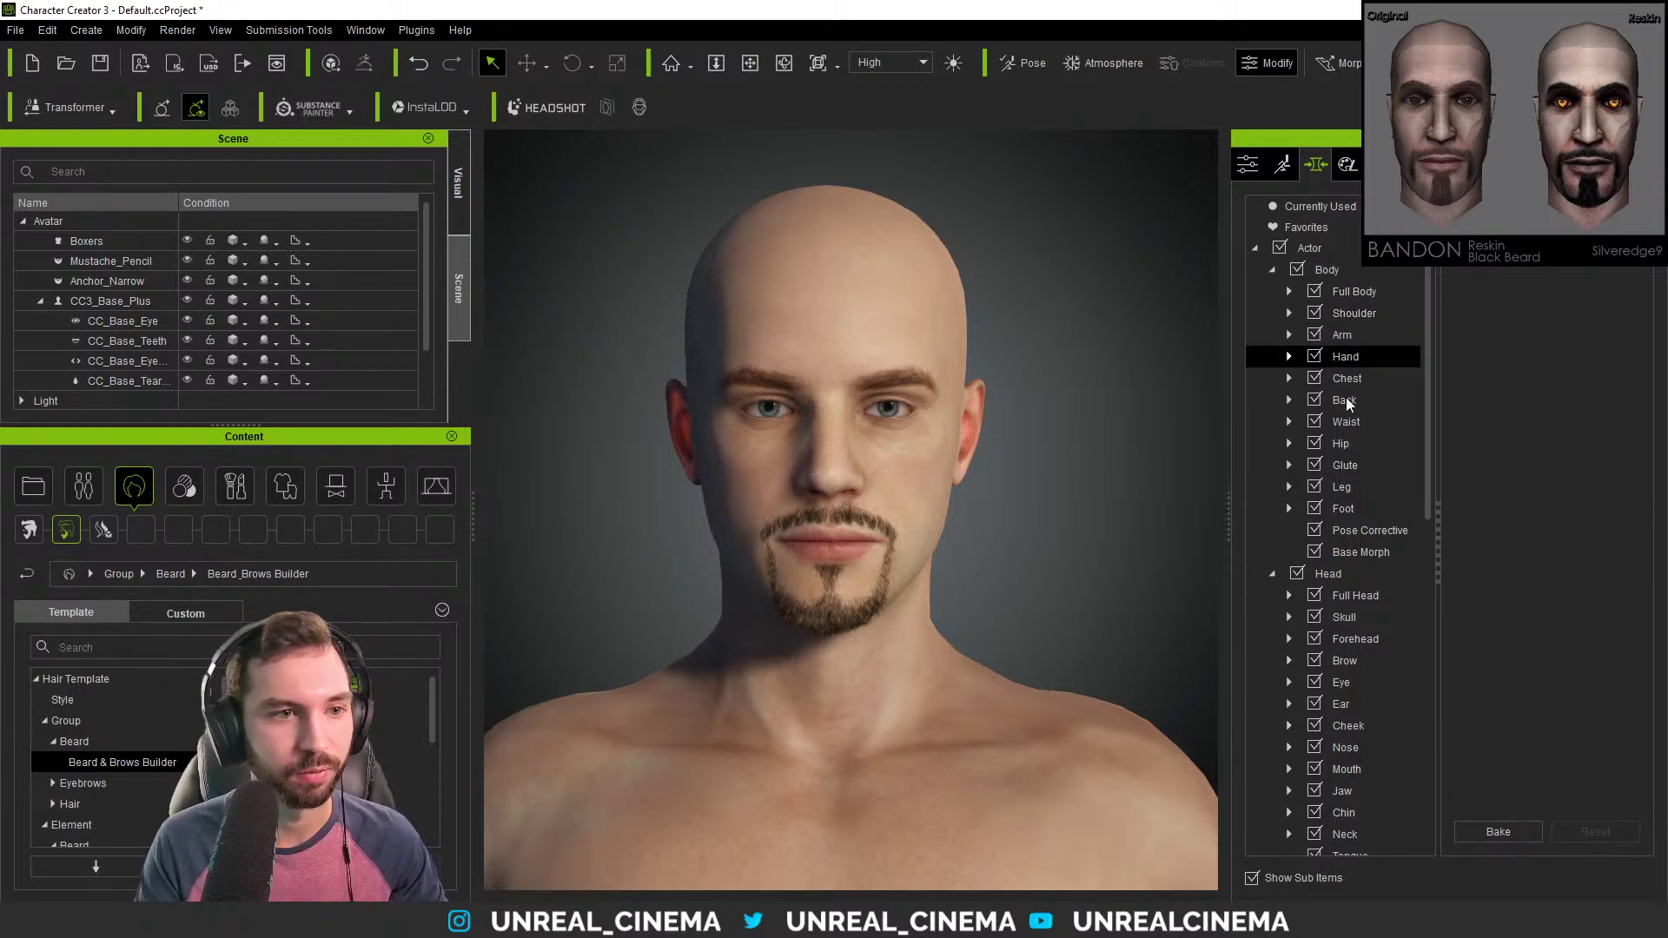
pyautogui.scroll(-2, 1349, 500)
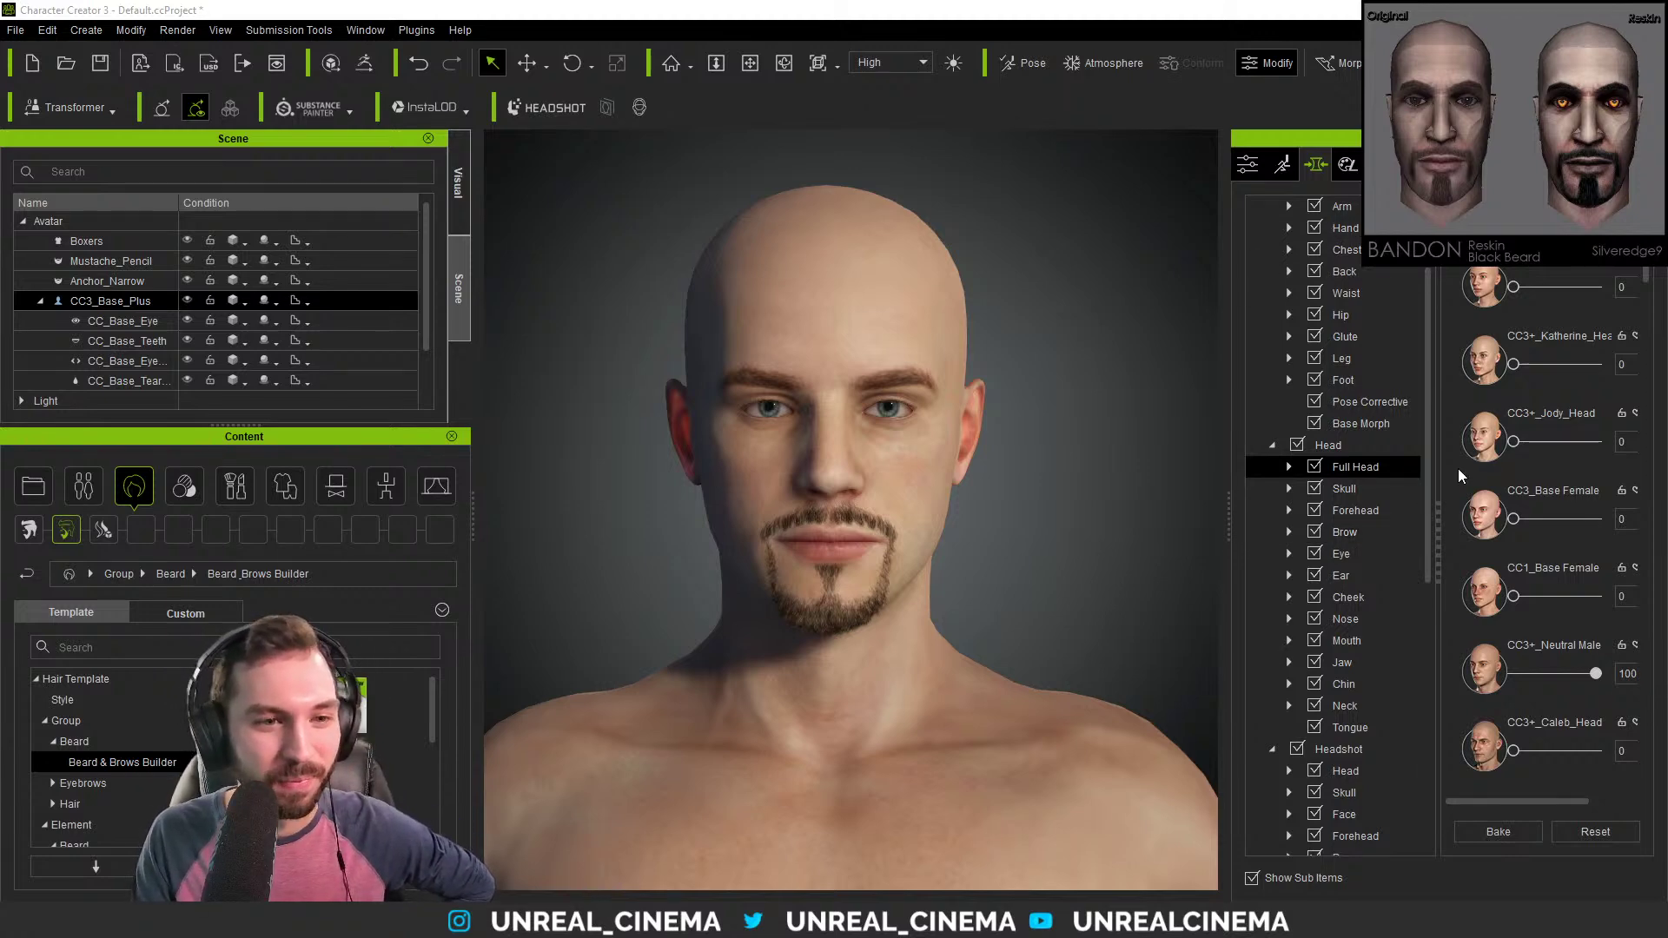
# Narrow the avatar's face by setting the Face Narrow morph in the Full Head category to 72.
pyautogui.click(1344, 489)
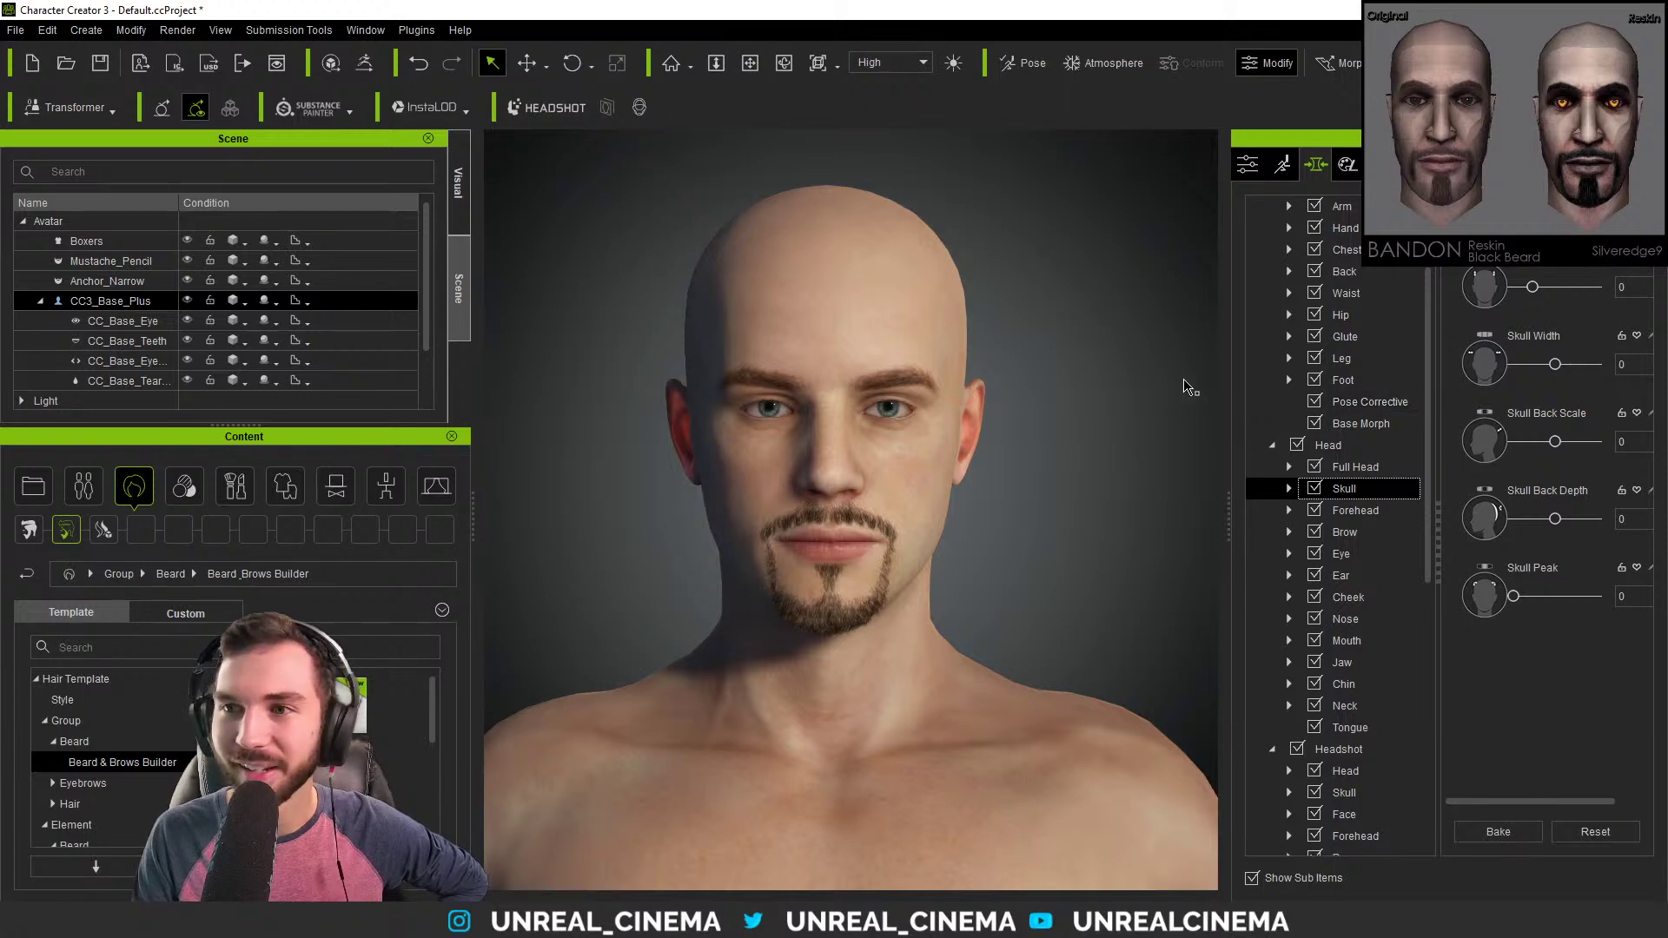
pyautogui.moveTo(1189, 387); pyautogui.dragTo(1184, 387, button='right')
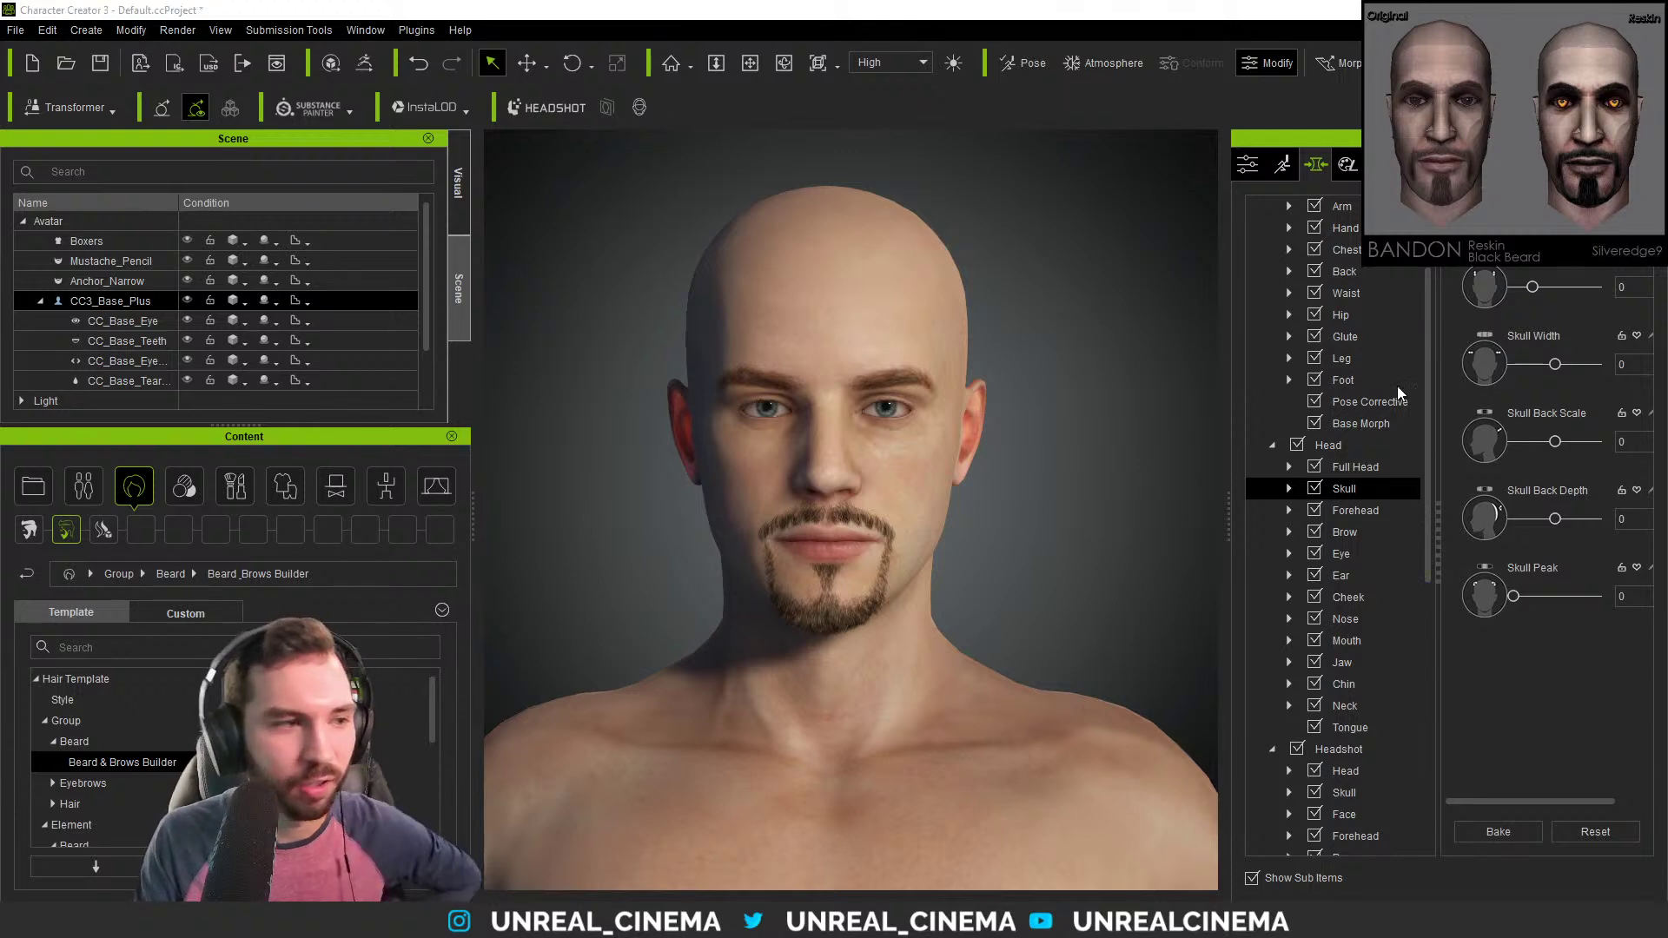
pyautogui.click(1348, 469)
pyautogui.scroll(-6, 1473, 567)
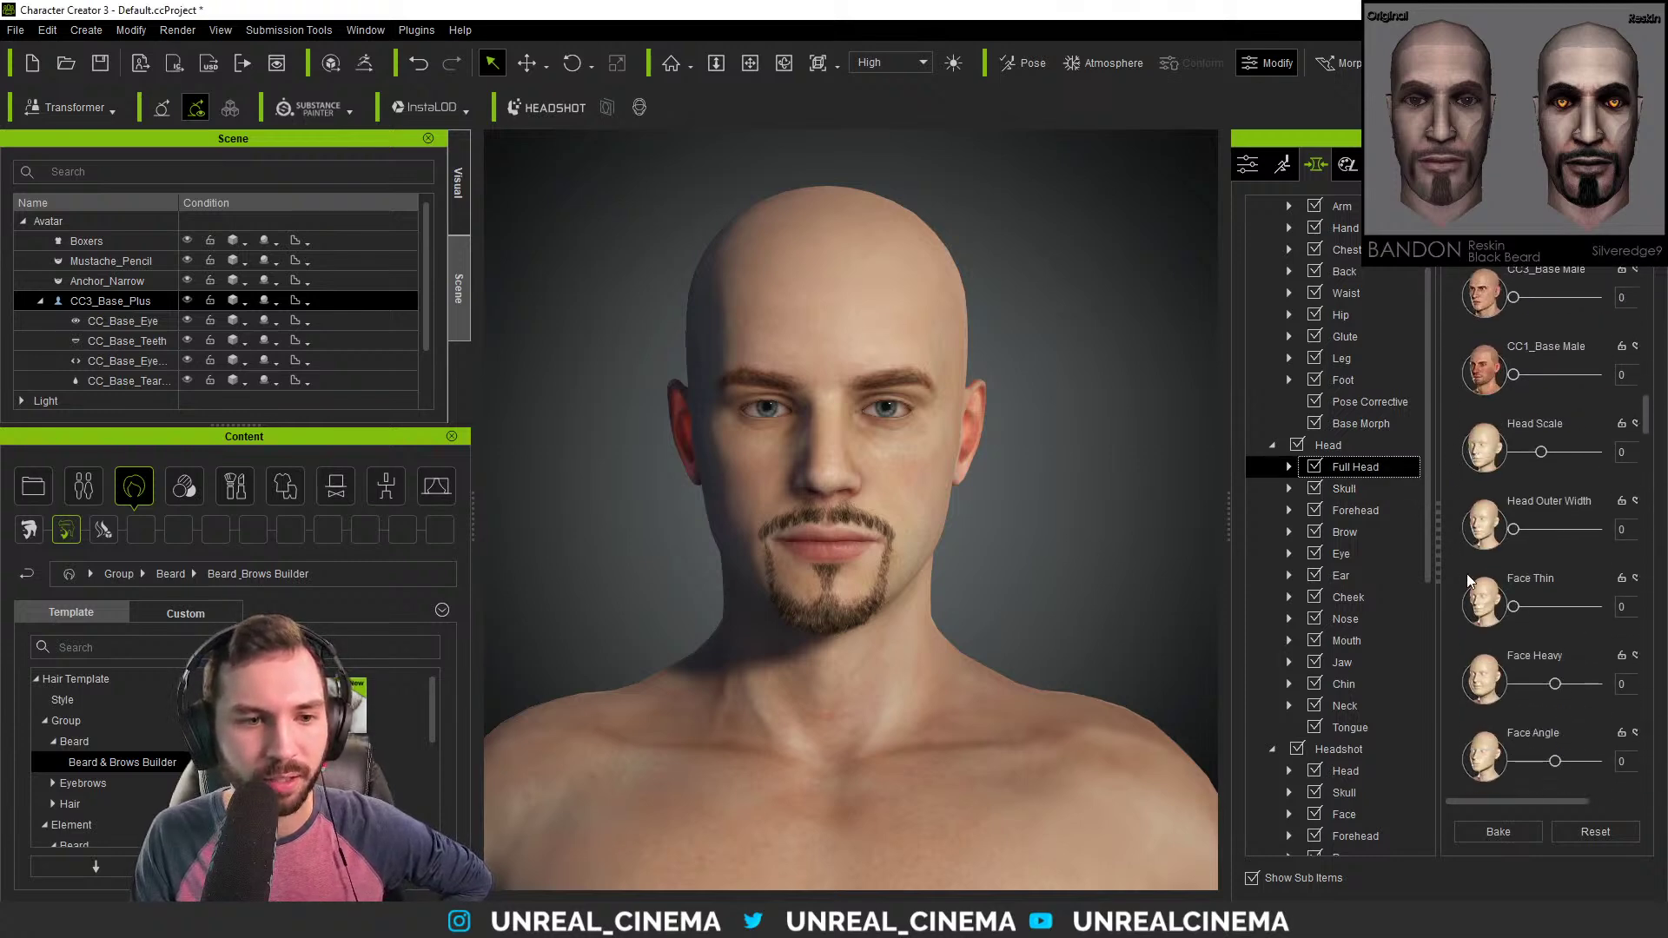
pyautogui.scroll(-1, 1469, 608)
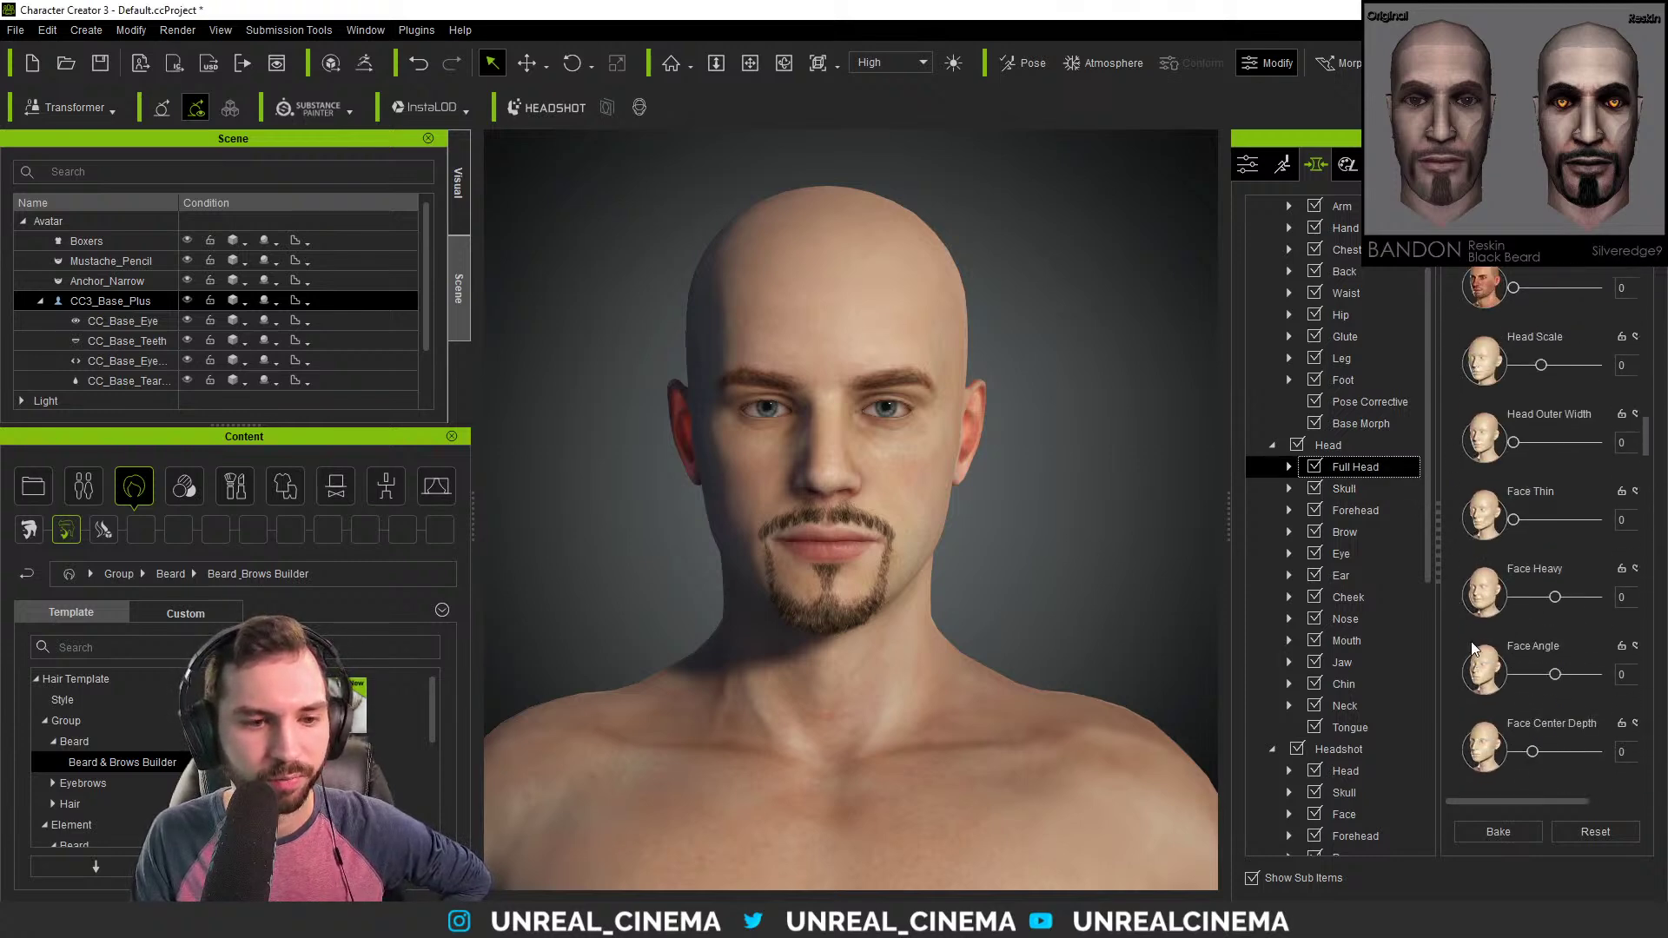
pyautogui.scroll(-4, 1484, 638)
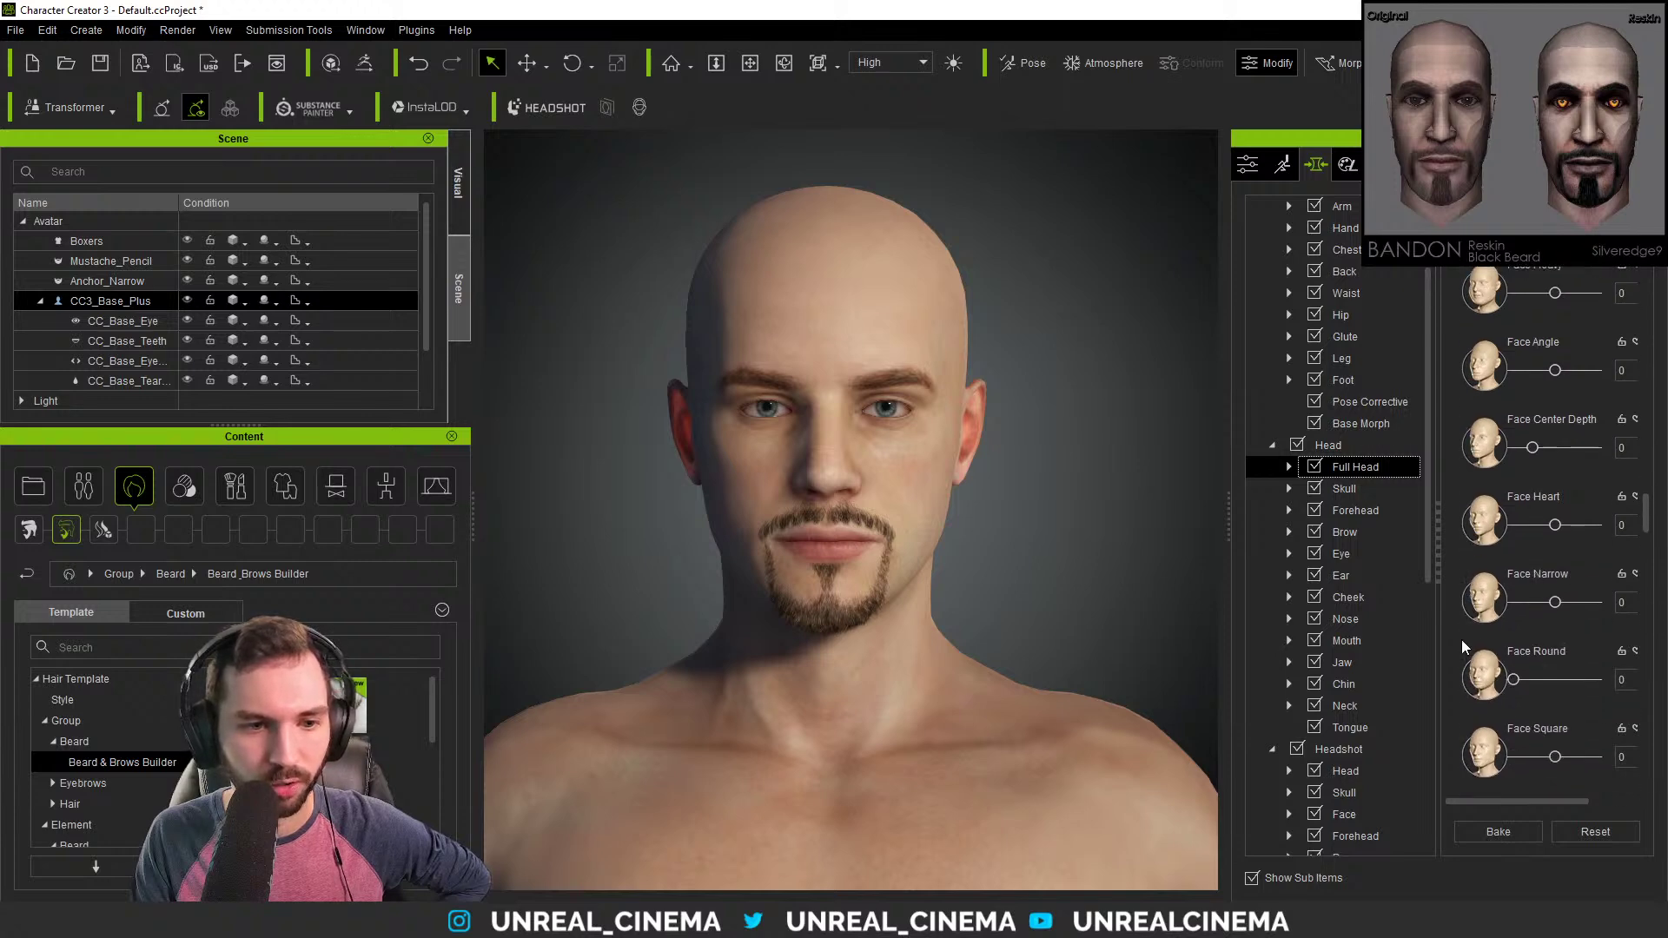
pyautogui.click(1575, 561)
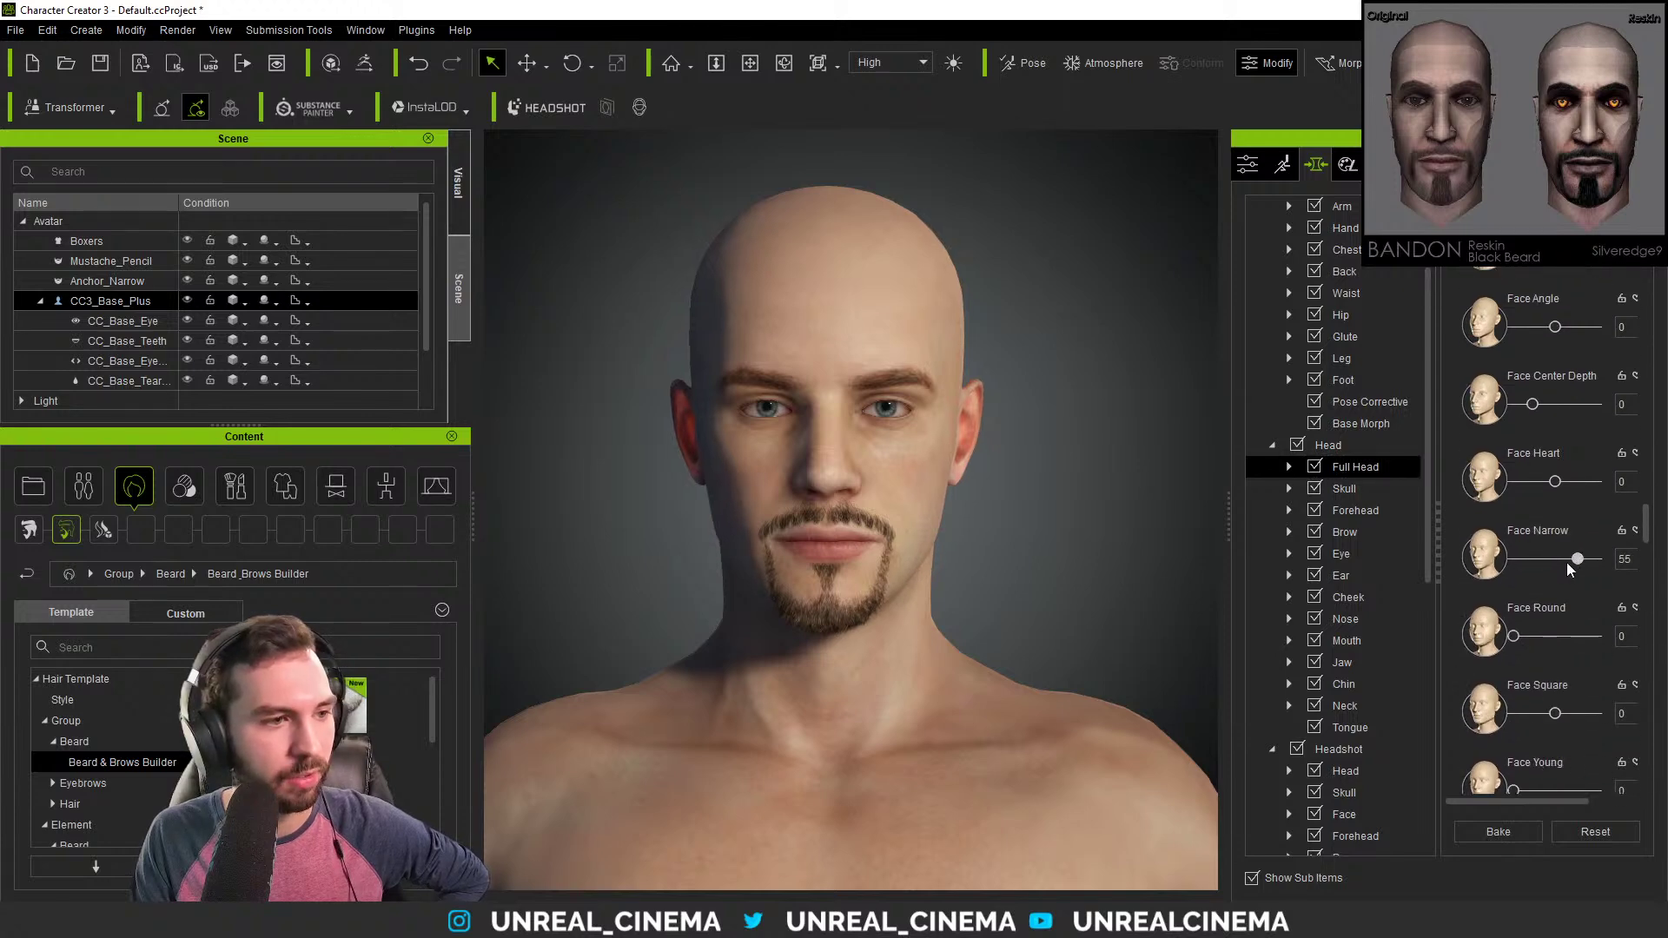
pyautogui.moveTo(1564, 561); pyautogui.dragTo(1585, 565)
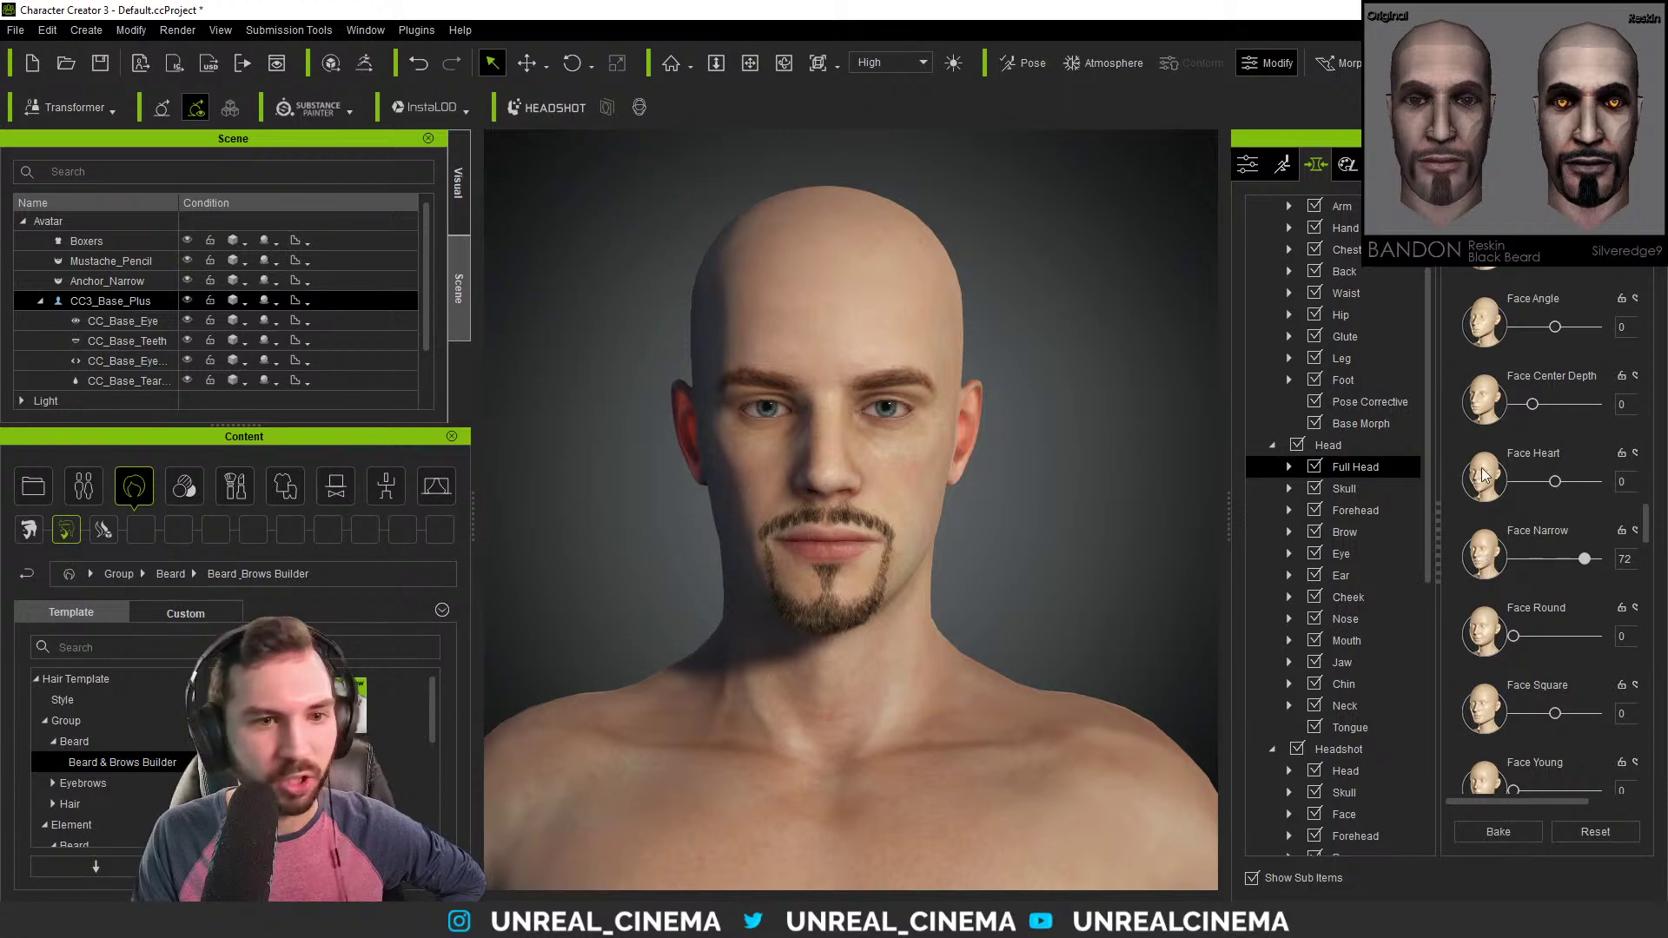
# Try the Face Heavy morph of the Full Head category at about 20.
pyautogui.scroll(1, 1482, 556)
pyautogui.scroll(2, 1486, 478)
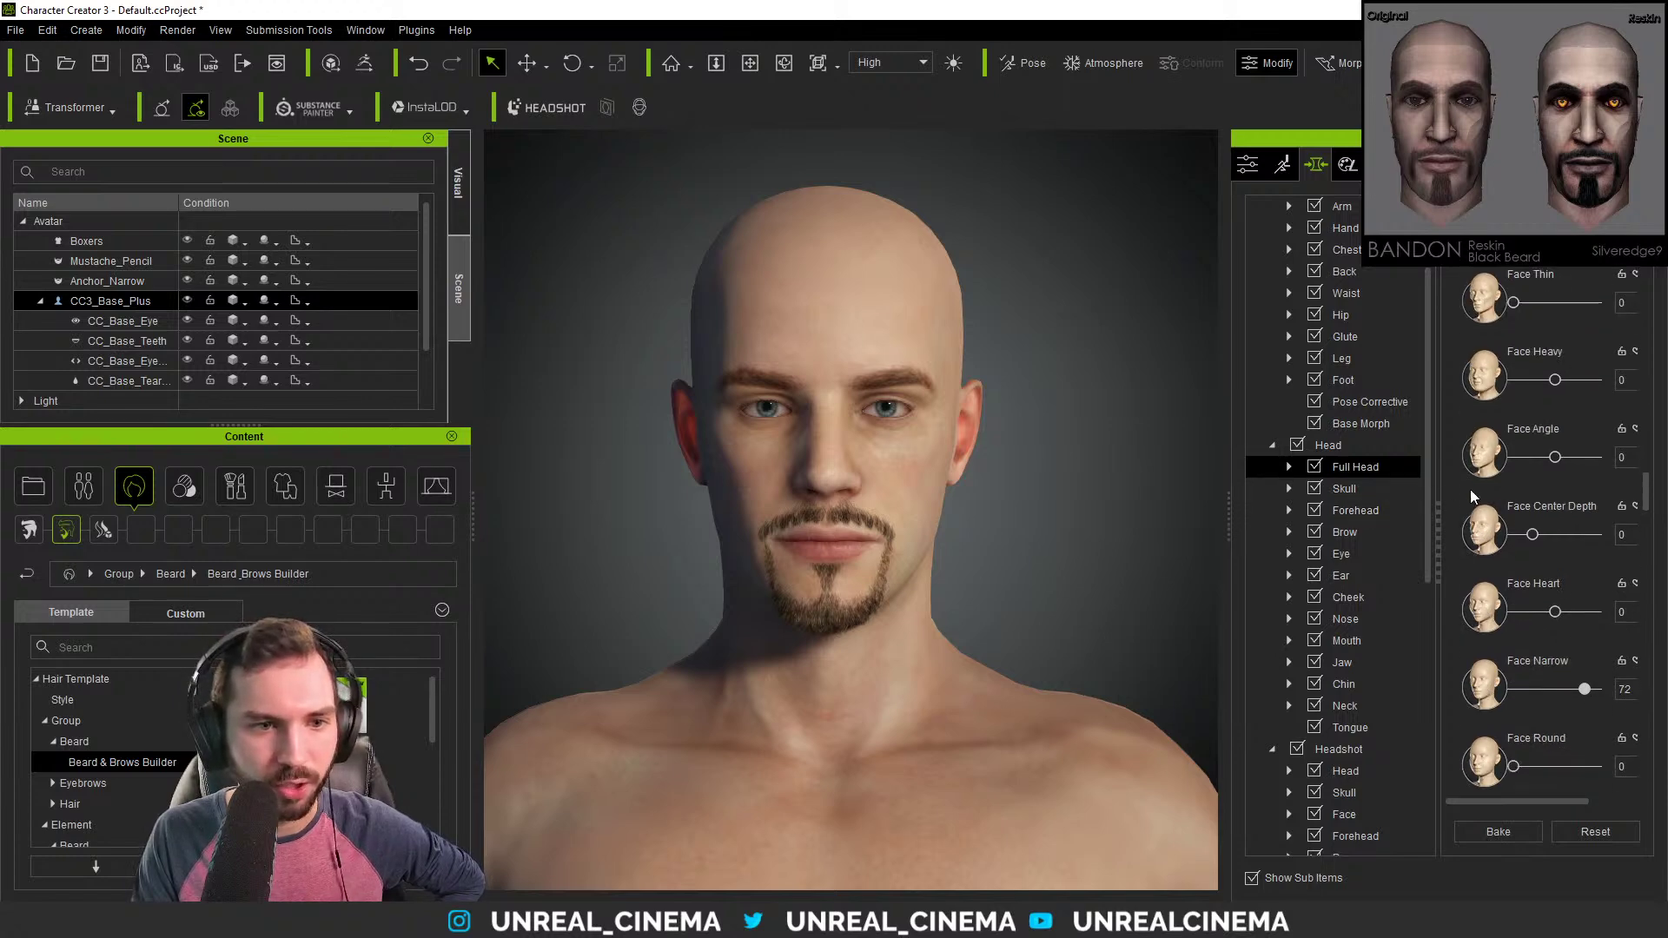
pyautogui.scroll(1, 1487, 452)
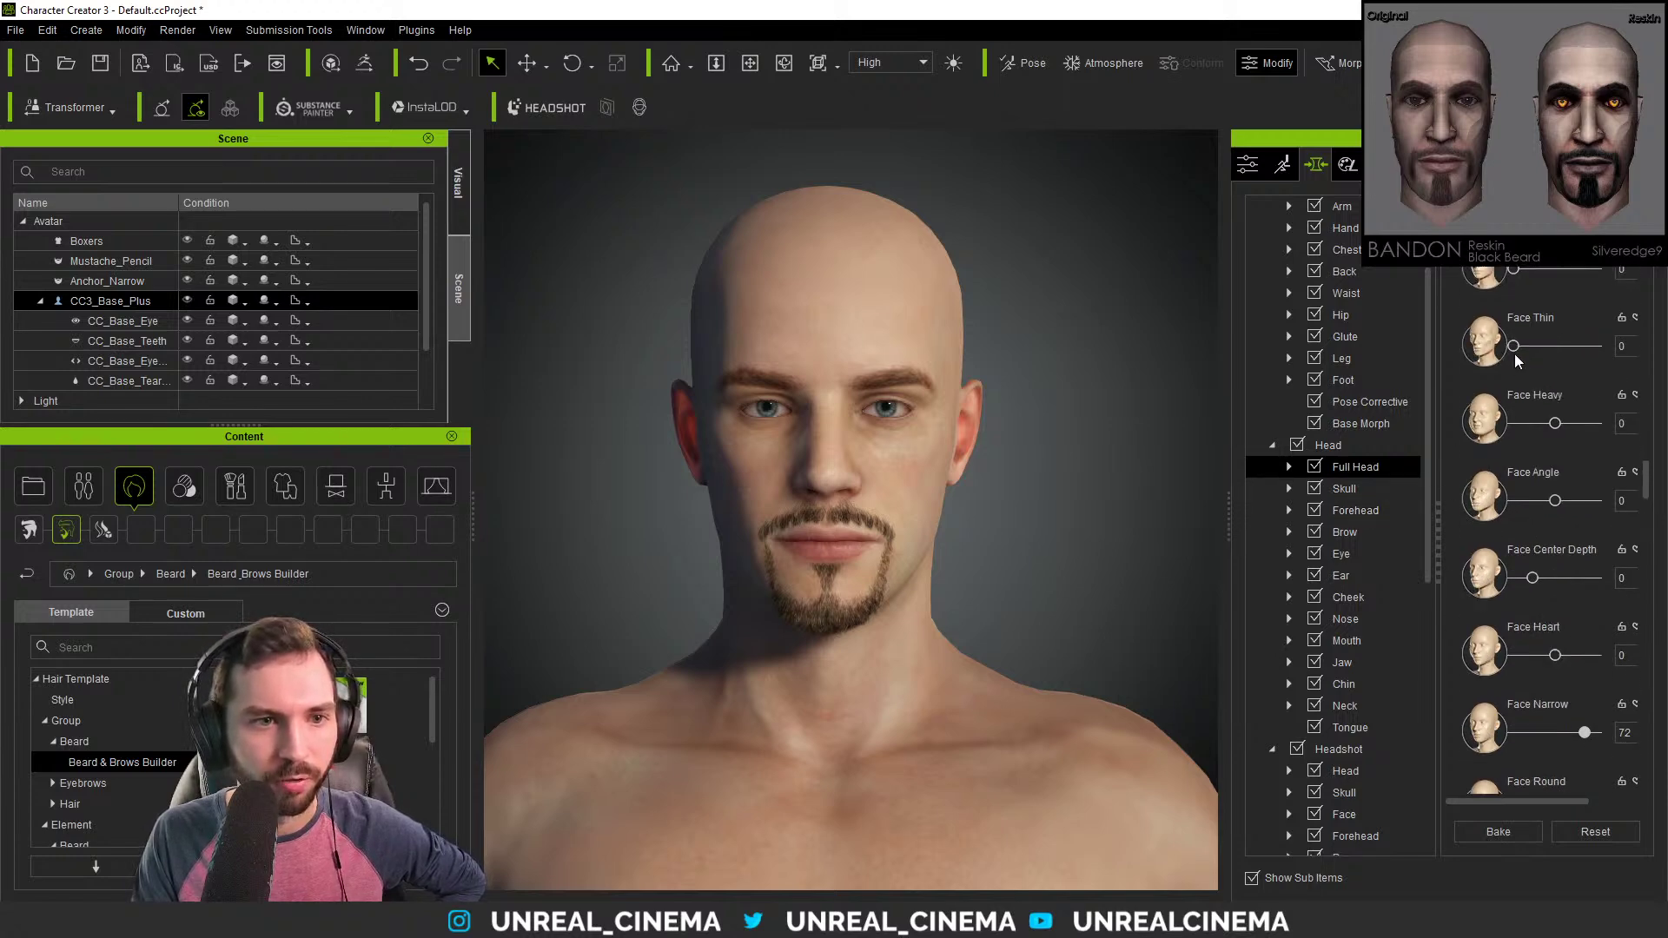
pyautogui.scroll(1, 1432, 389)
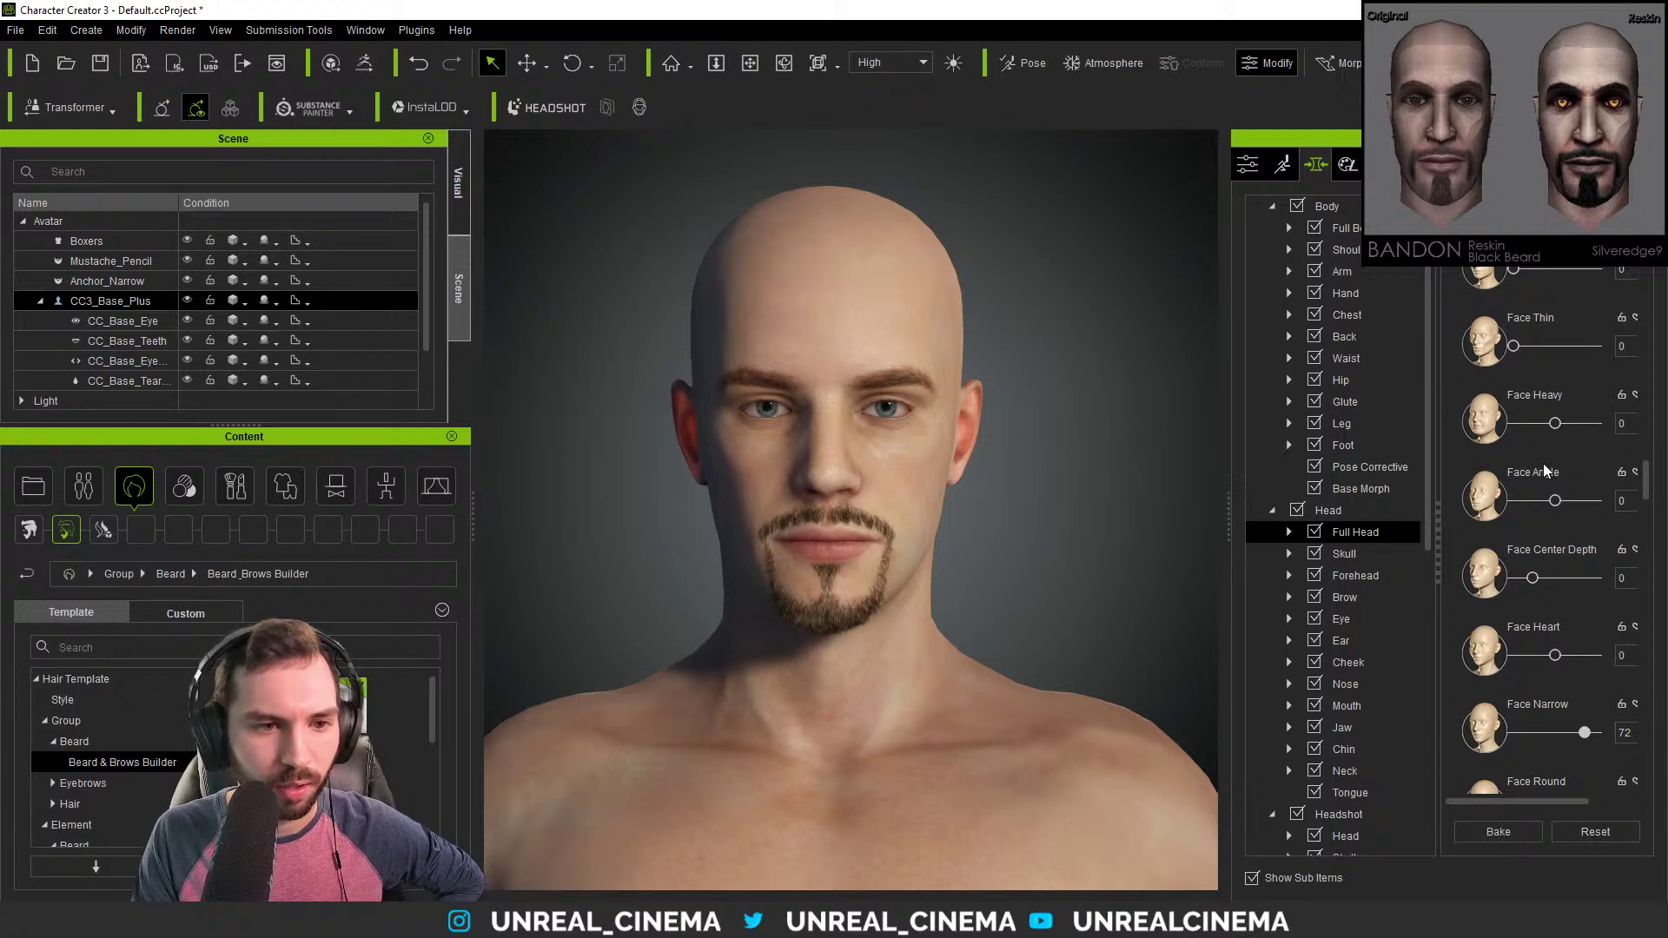
pyautogui.moveTo(1555, 424); pyautogui.dragTo(1567, 429)
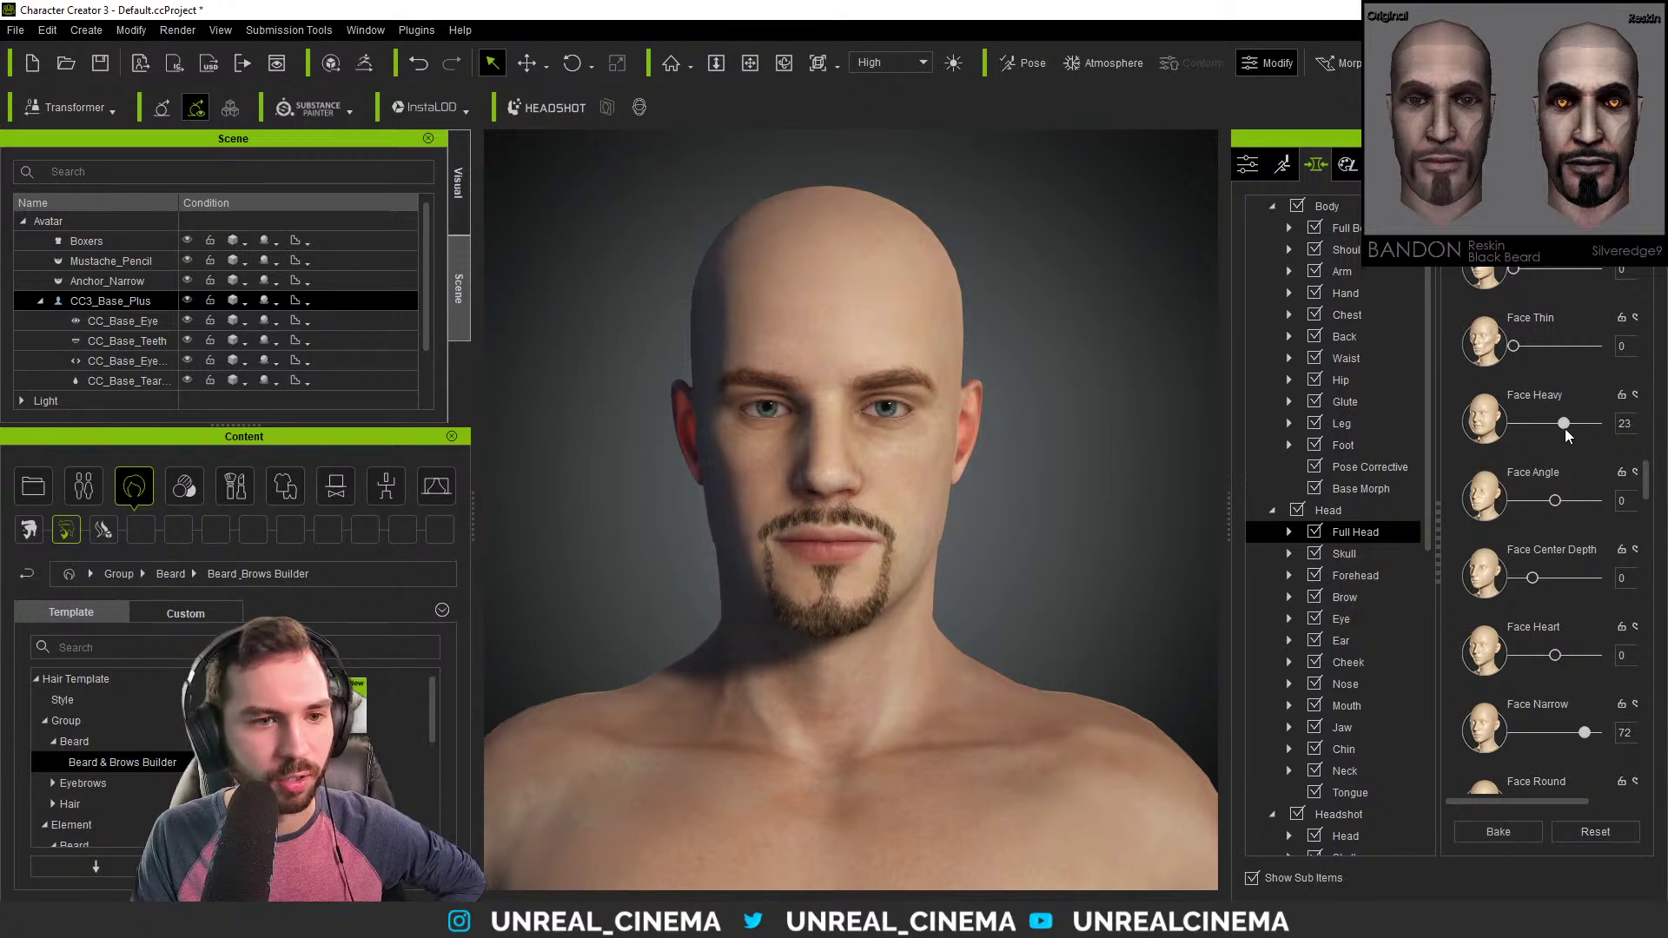
pyautogui.scroll(-3, 1529, 538)
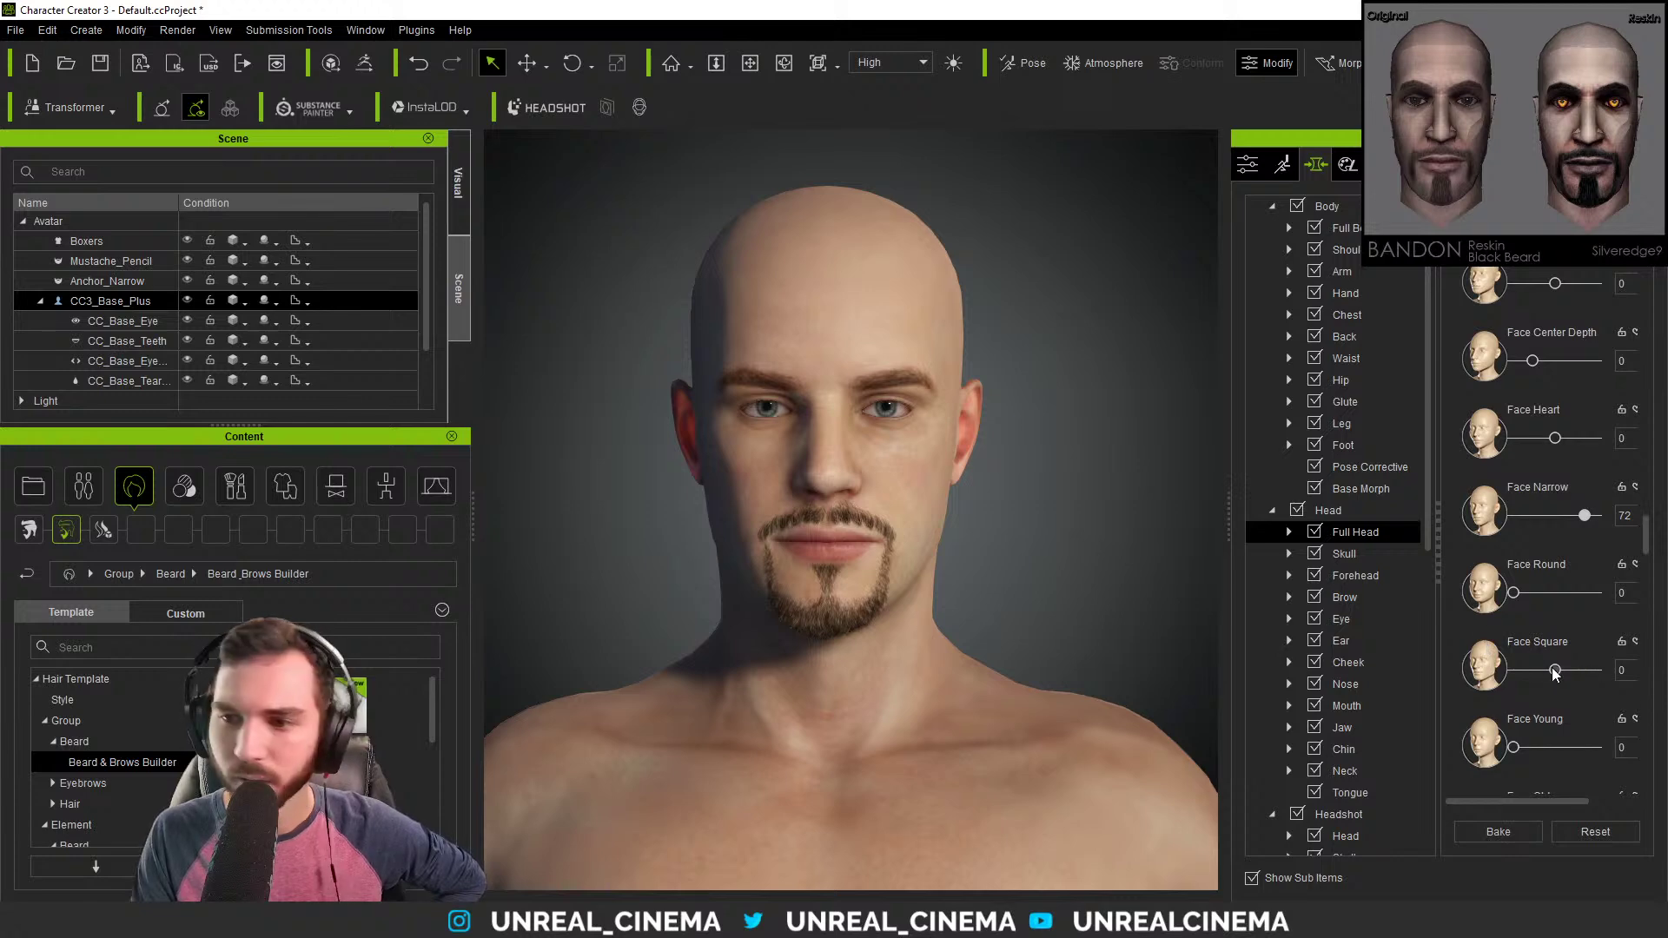
# Set the Face Square morph to 31 and return the Face Heavy morph to 0.
pyautogui.moveTo(1555, 672); pyautogui.dragTo(1567, 669)
pyautogui.scroll(2, 1496, 582)
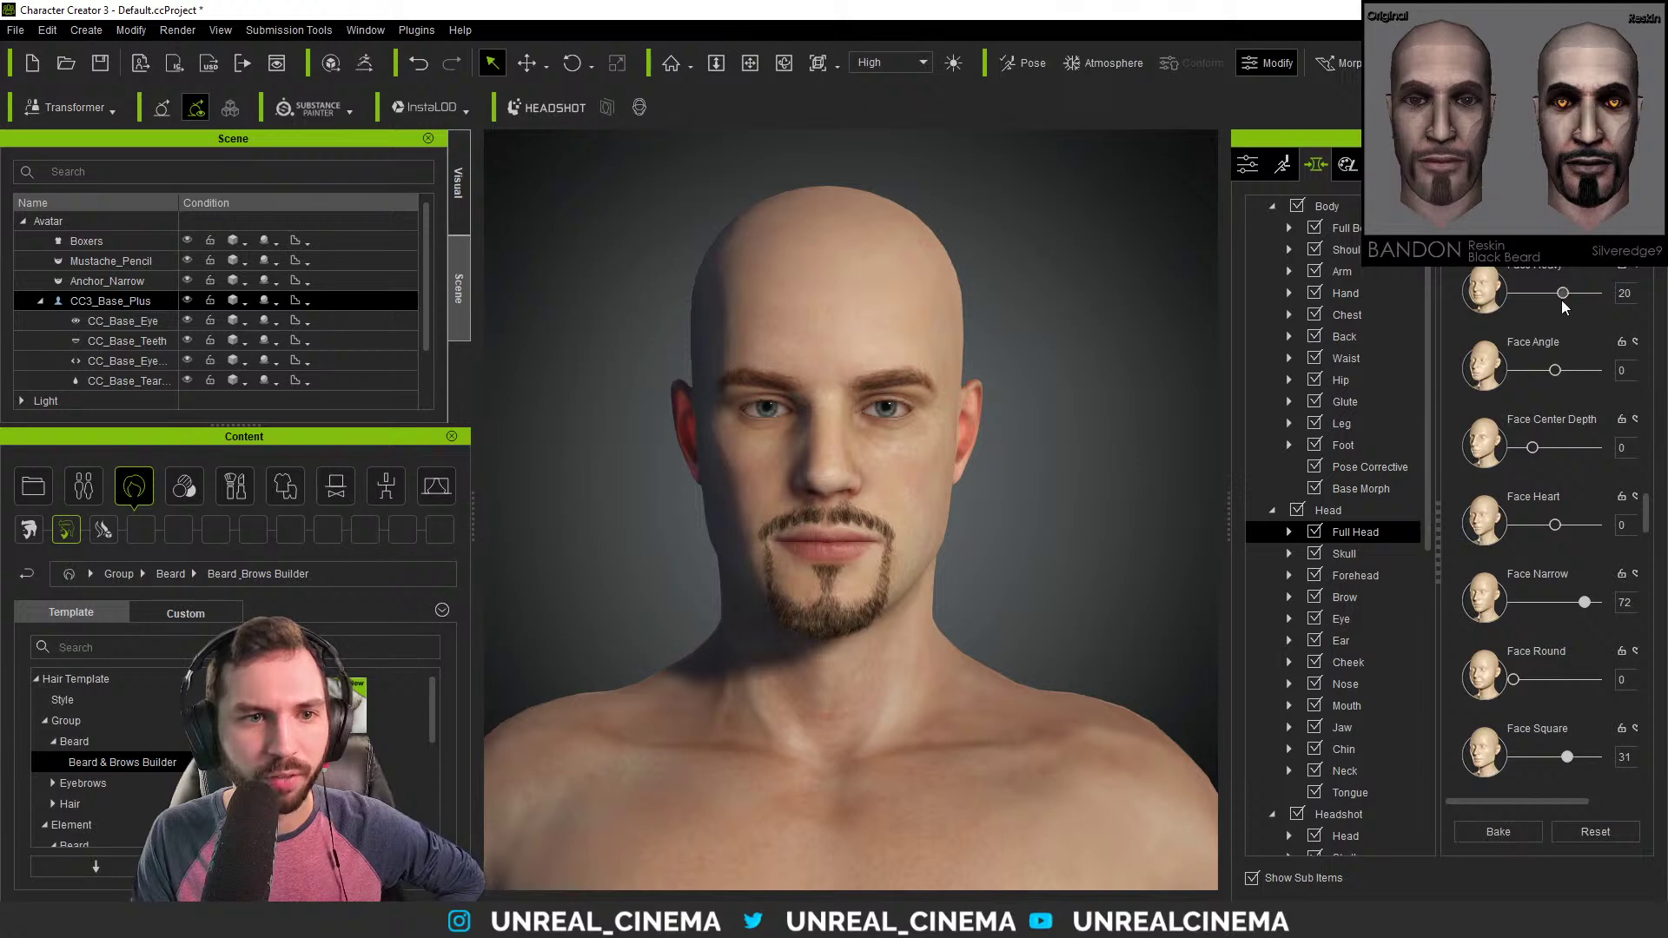
pyautogui.doubleClick(1624, 293)
pyautogui.write('0')
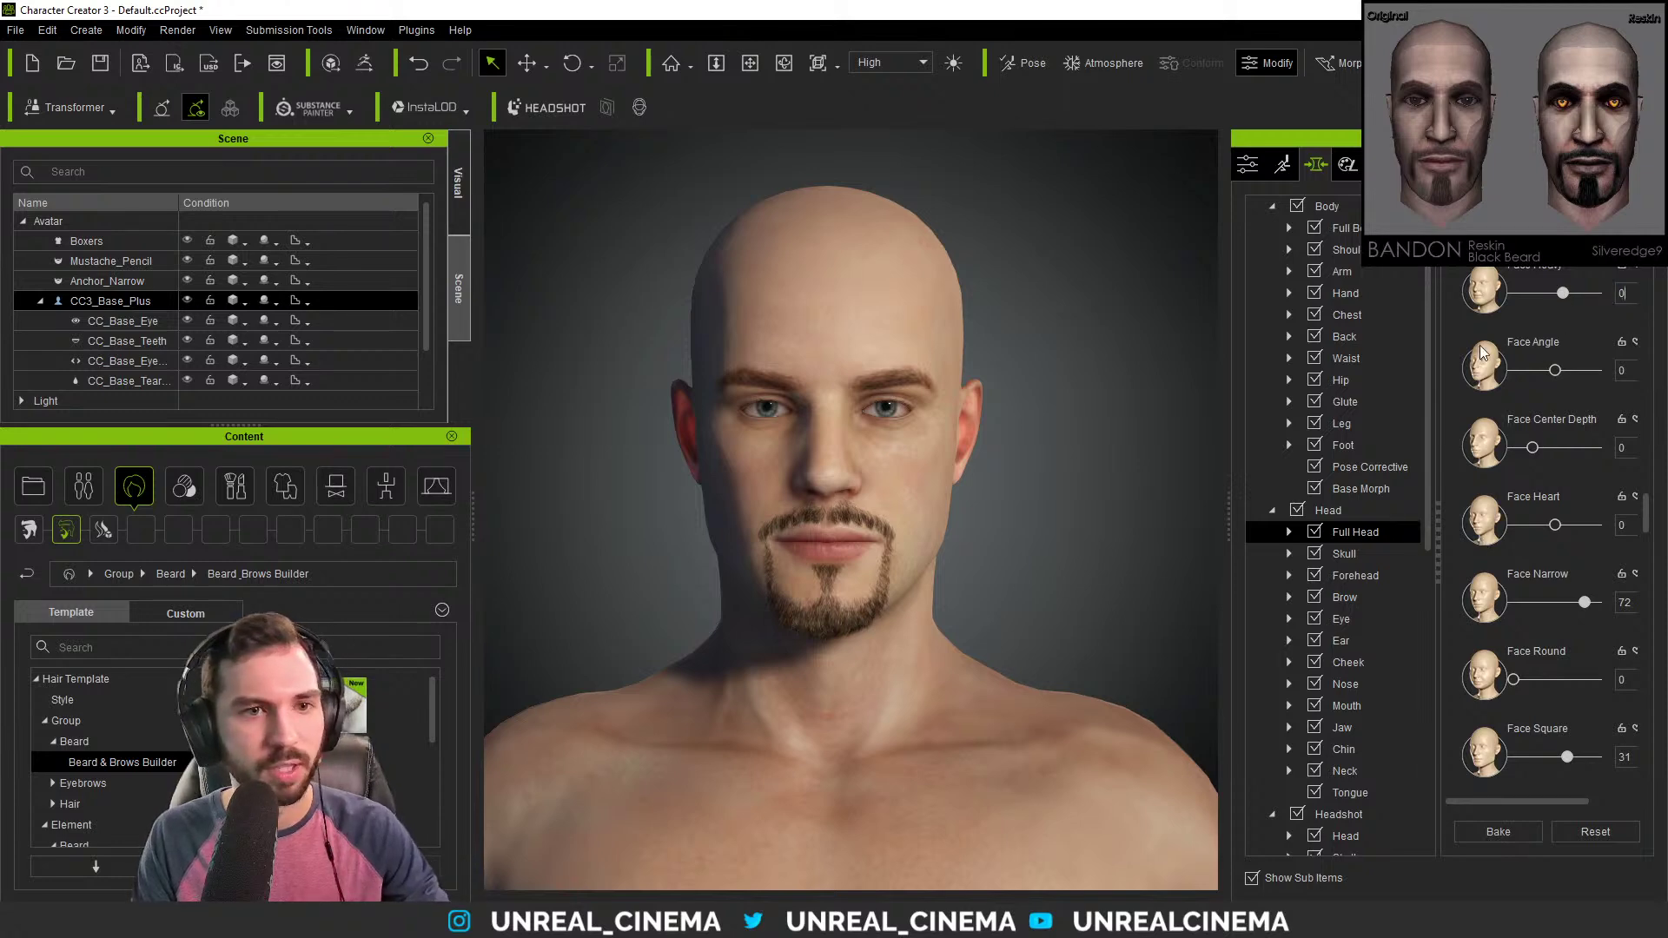
pyautogui.scroll(-2, 1467, 525)
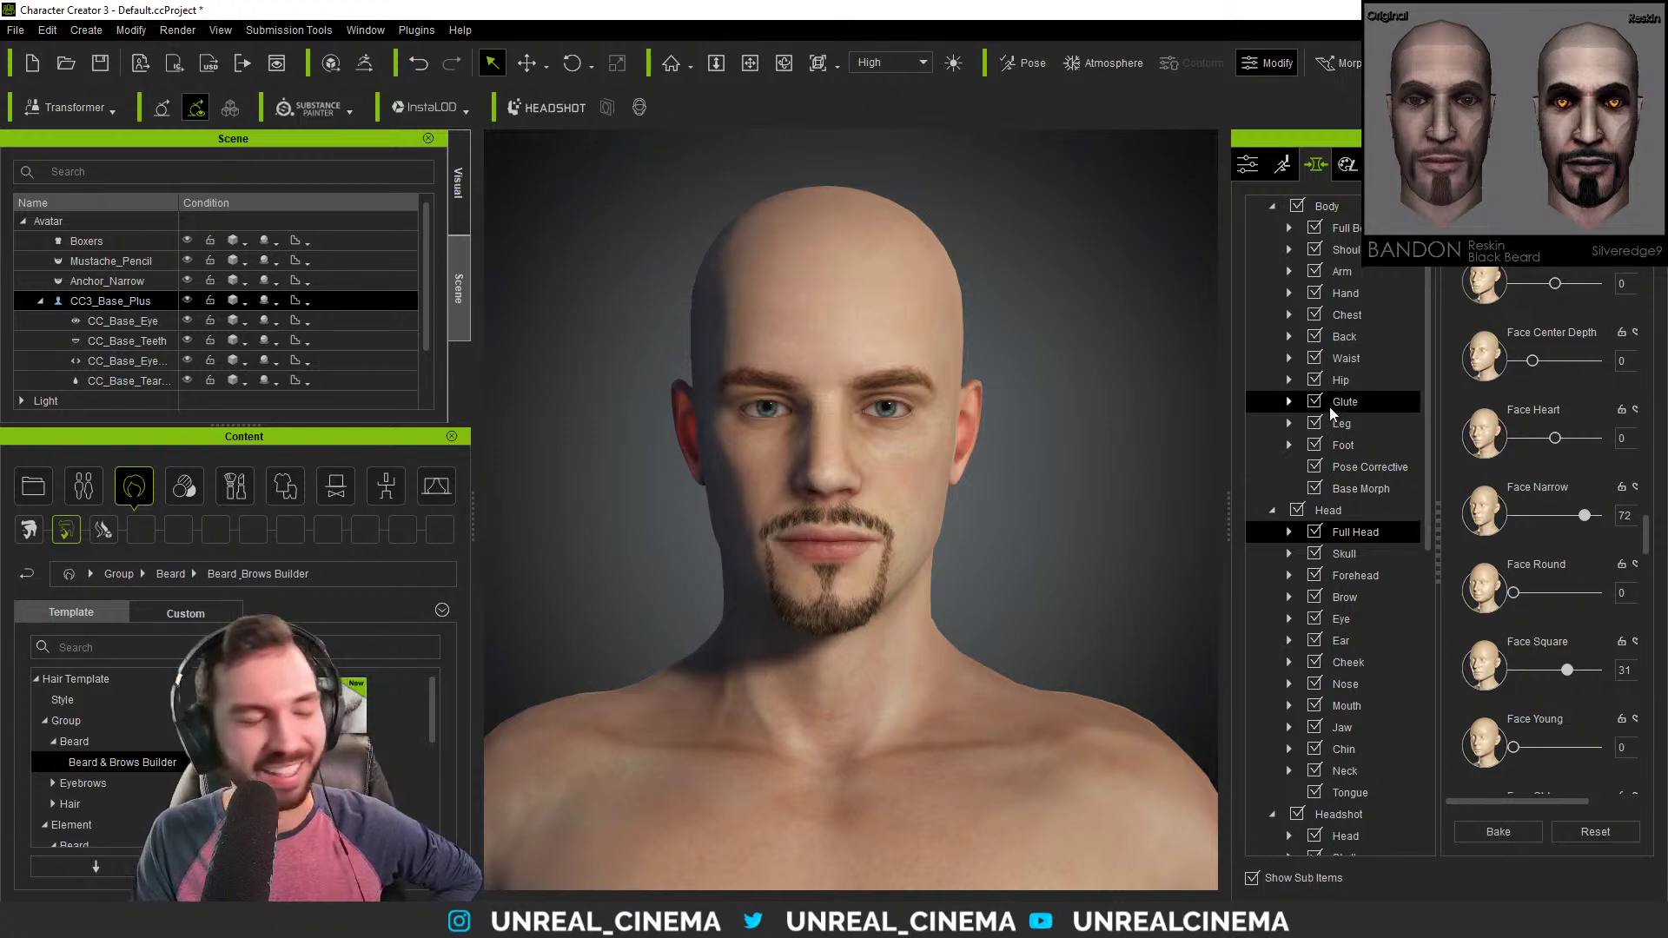
# Narrow the avatar's skull by setting the Skull Width morph to -20.
pyautogui.click(1363, 558)
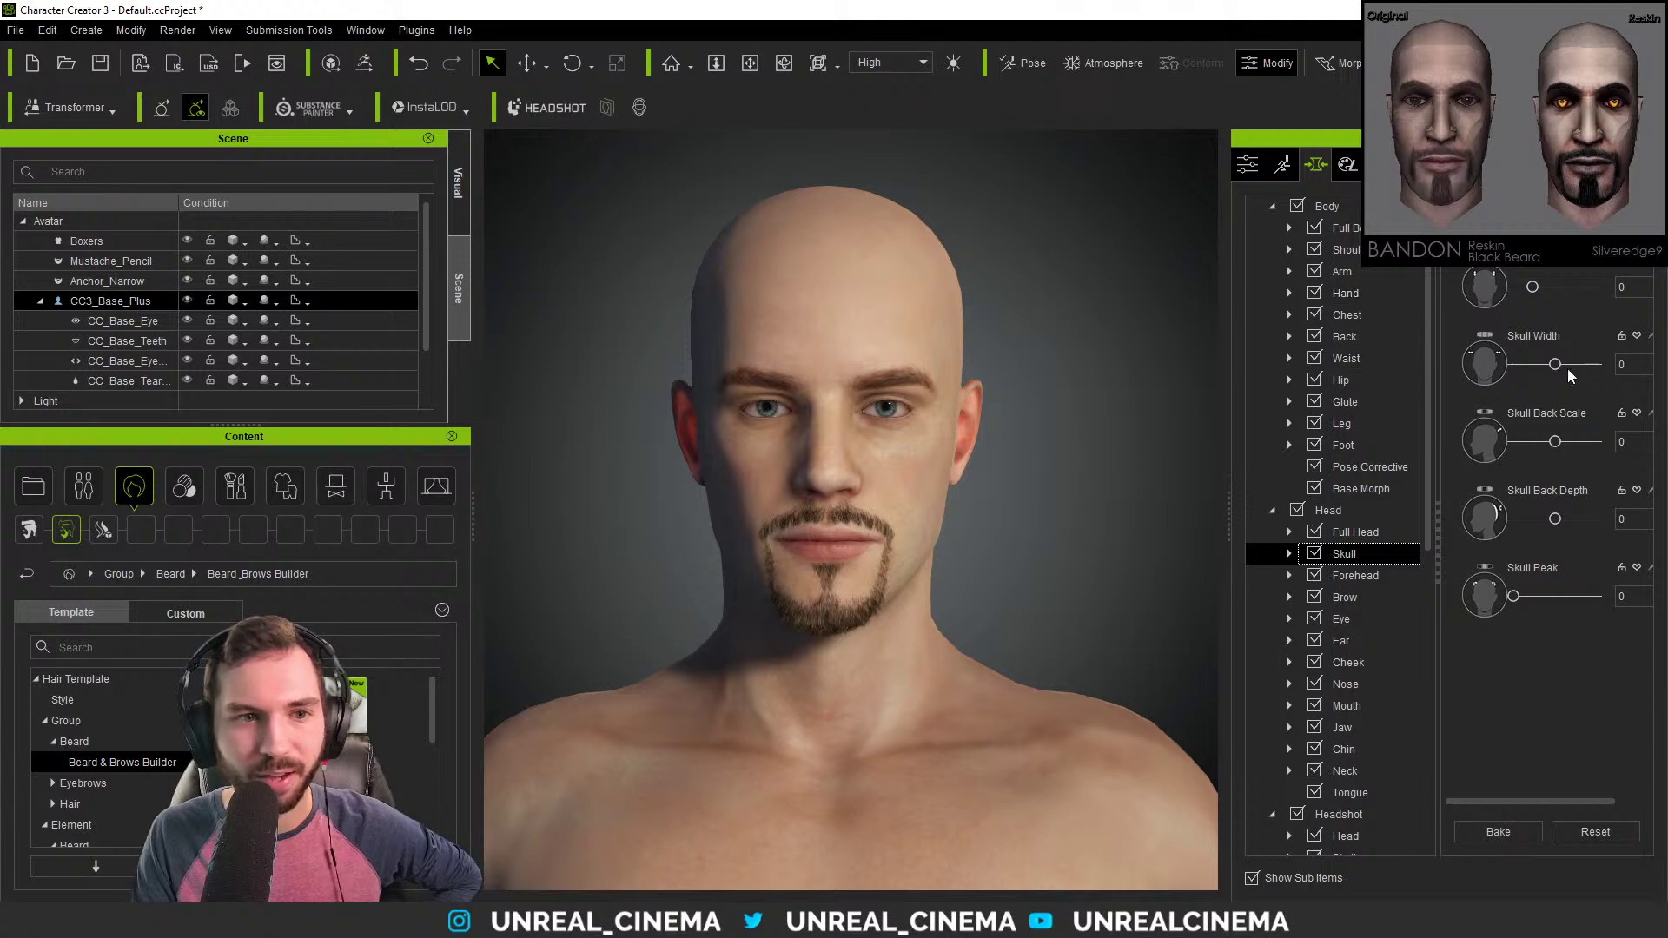
pyautogui.moveTo(1558, 368); pyautogui.dragTo(1548, 366)
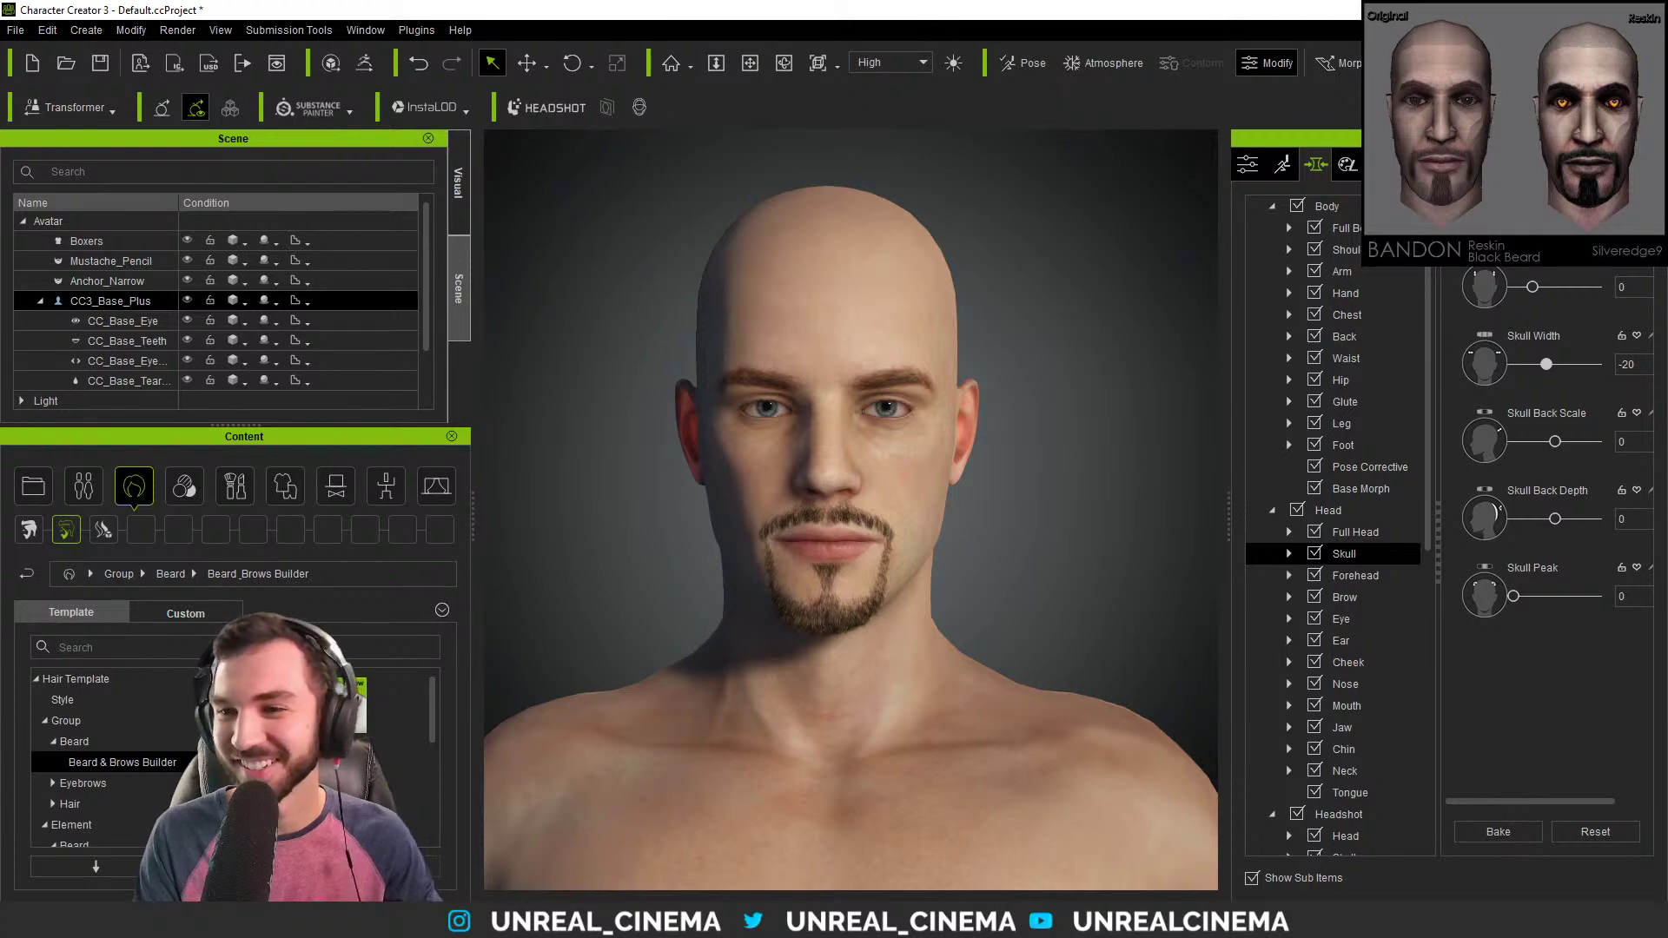
# Set the Forehead Curve morph to -78 and the forehead morph just above Forehead Temple Width to 12.
pyautogui.moveTo(1043, 513); pyautogui.dragTo(1608, 404, button='right')
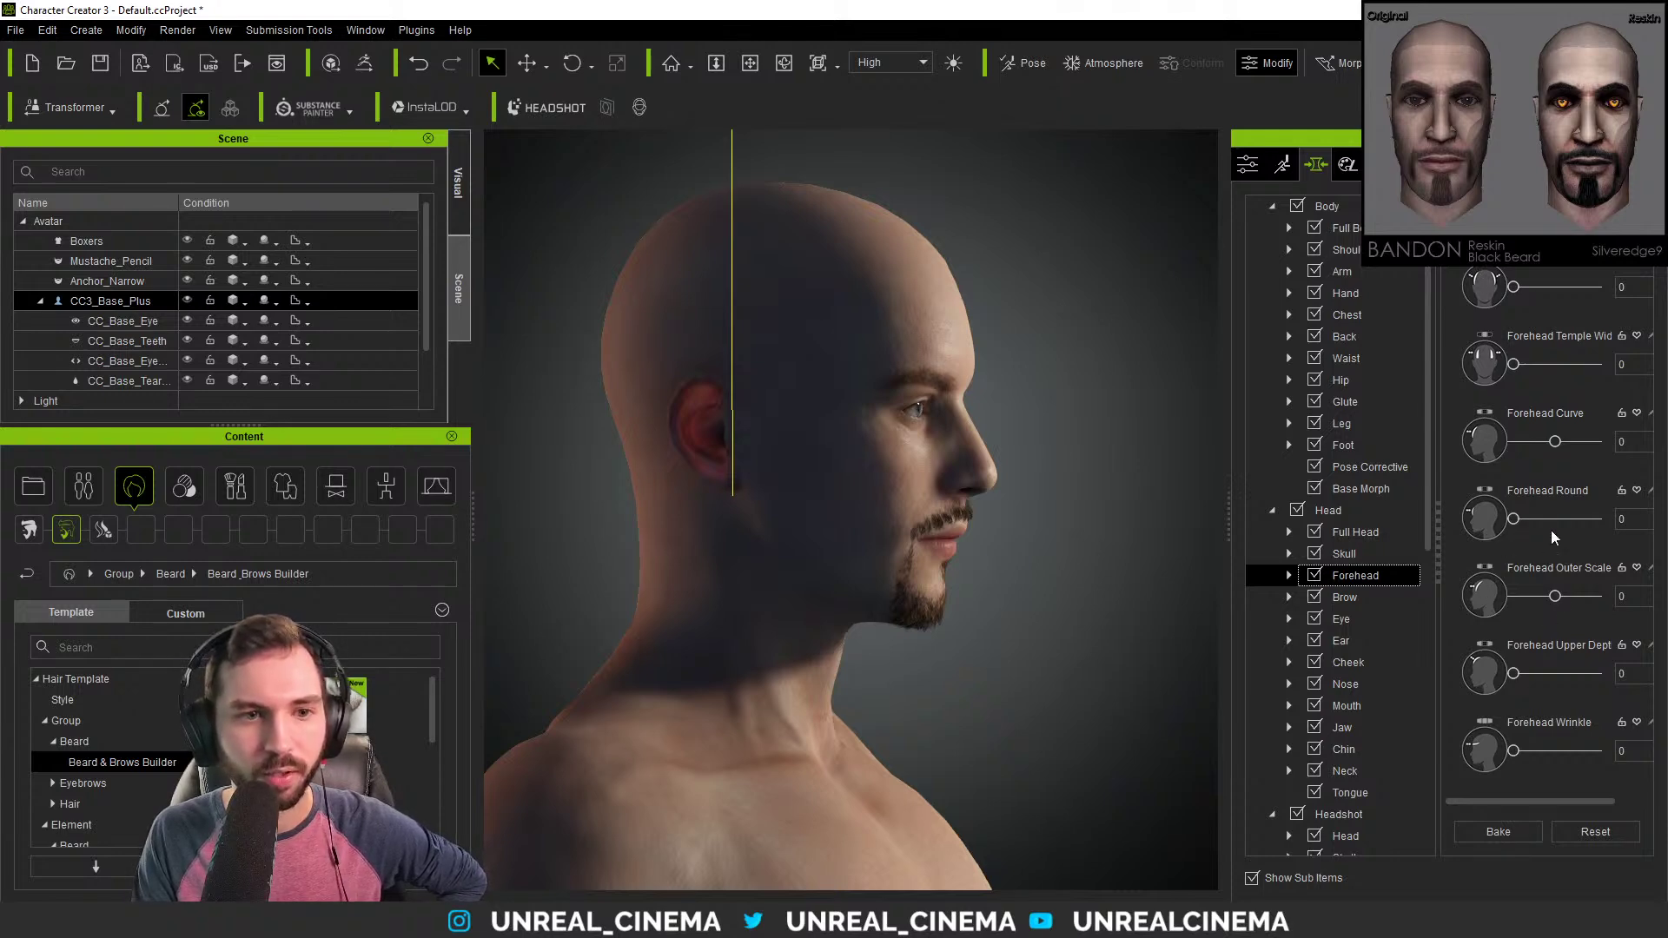
pyautogui.moveTo(1556, 442); pyautogui.dragTo(1522, 442)
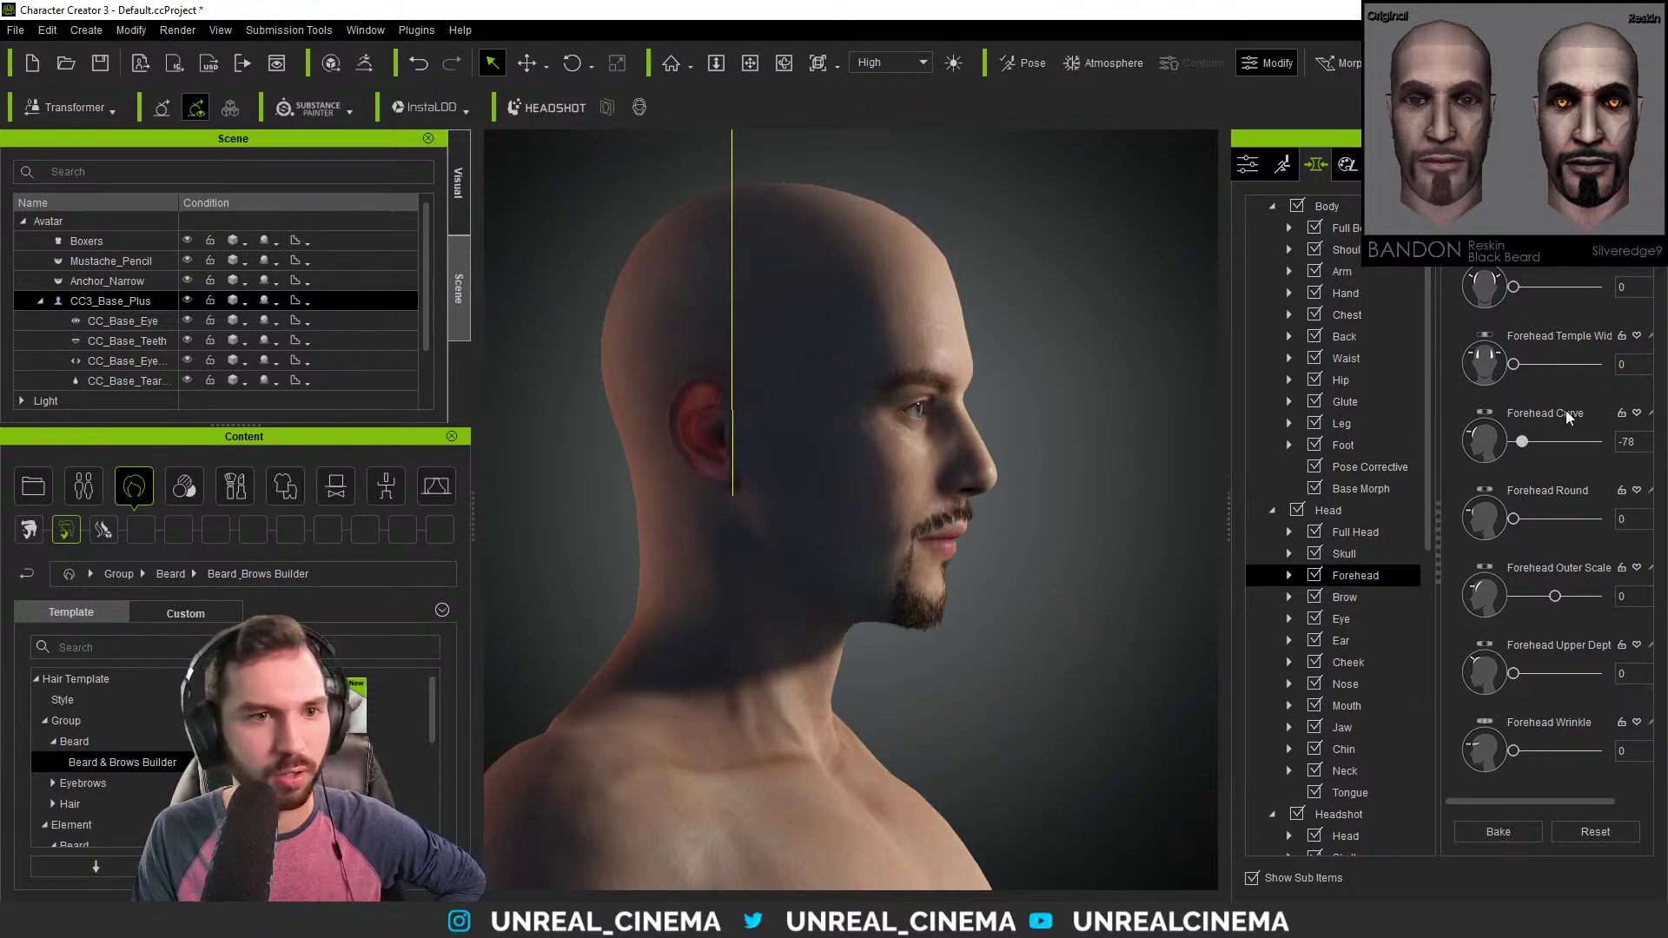
pyautogui.moveTo(1109, 514); pyautogui.dragTo(912, 455, button='right')
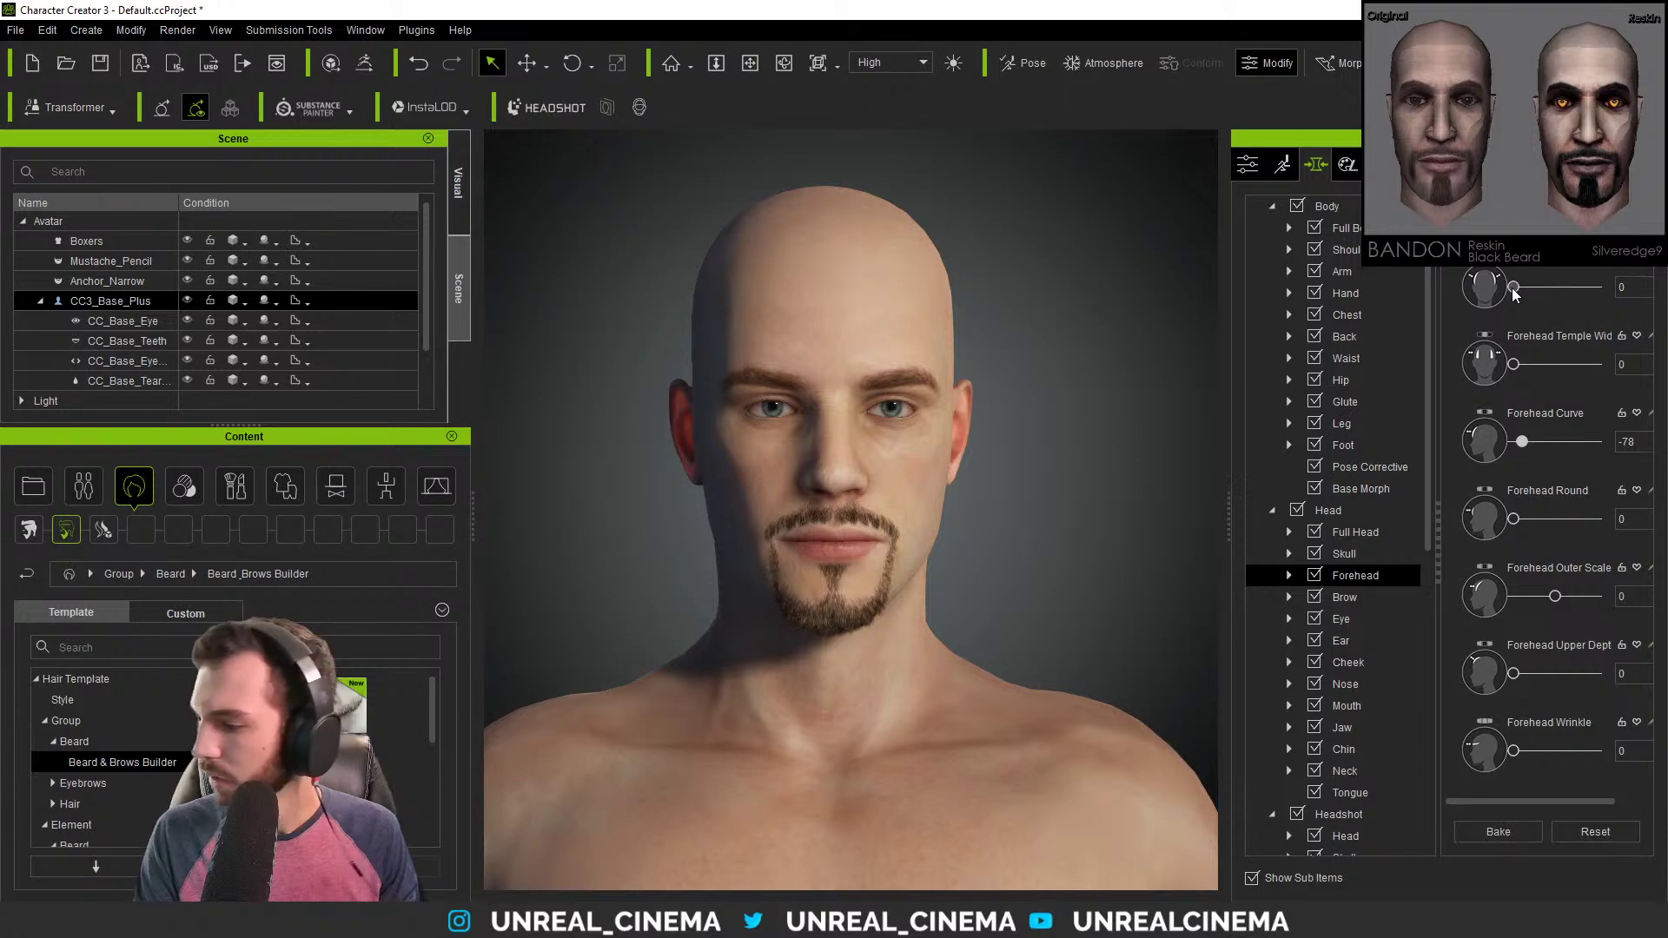
pyautogui.moveTo(1514, 292); pyautogui.dragTo(1525, 293)
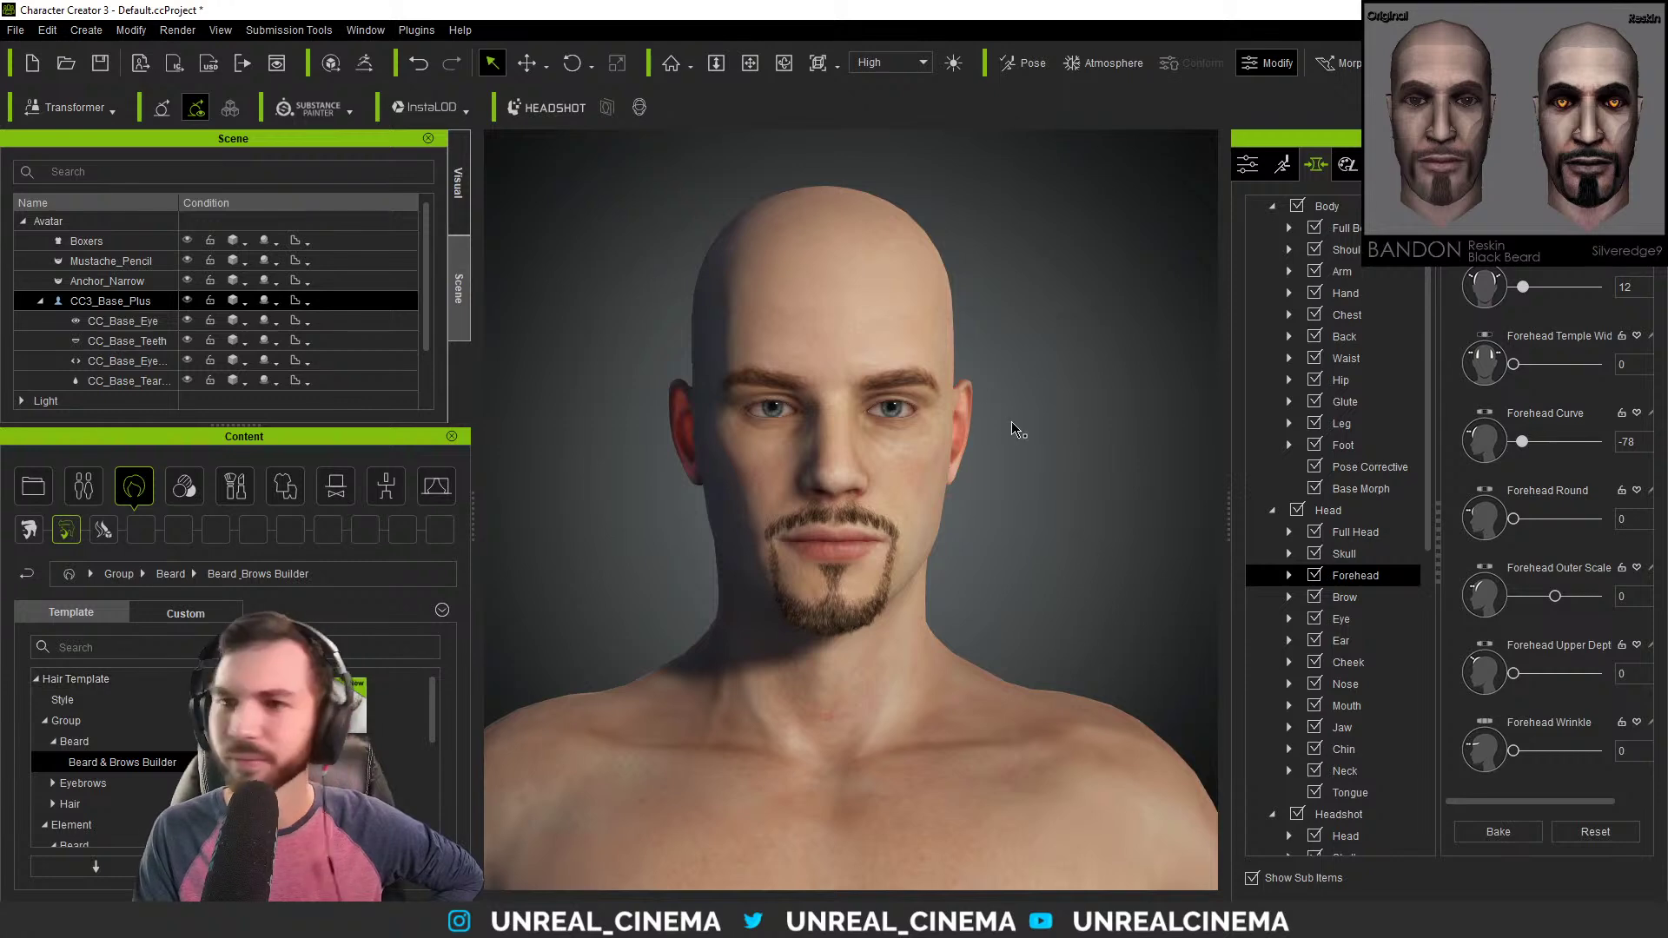
# Show the Beard & Brows Builder presets of the Eyebrows group in the hair templates.
pyautogui.scroll(-1, 109, 764)
pyautogui.click(108, 806)
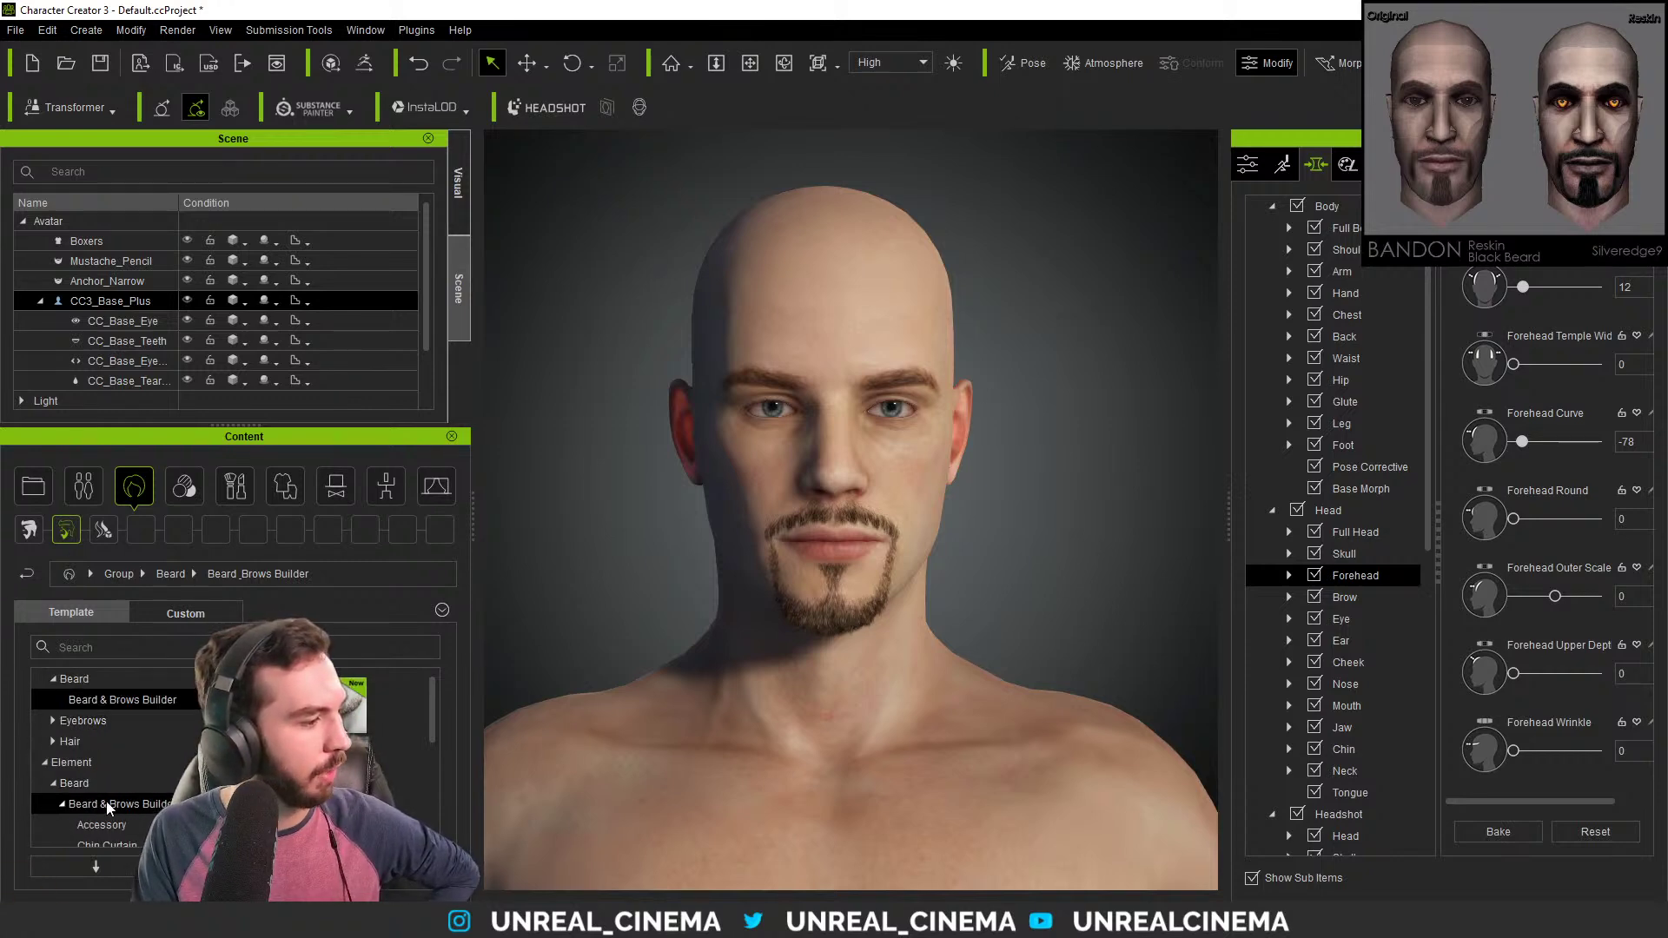
pyautogui.doubleClick(82, 720)
pyautogui.click(122, 741)
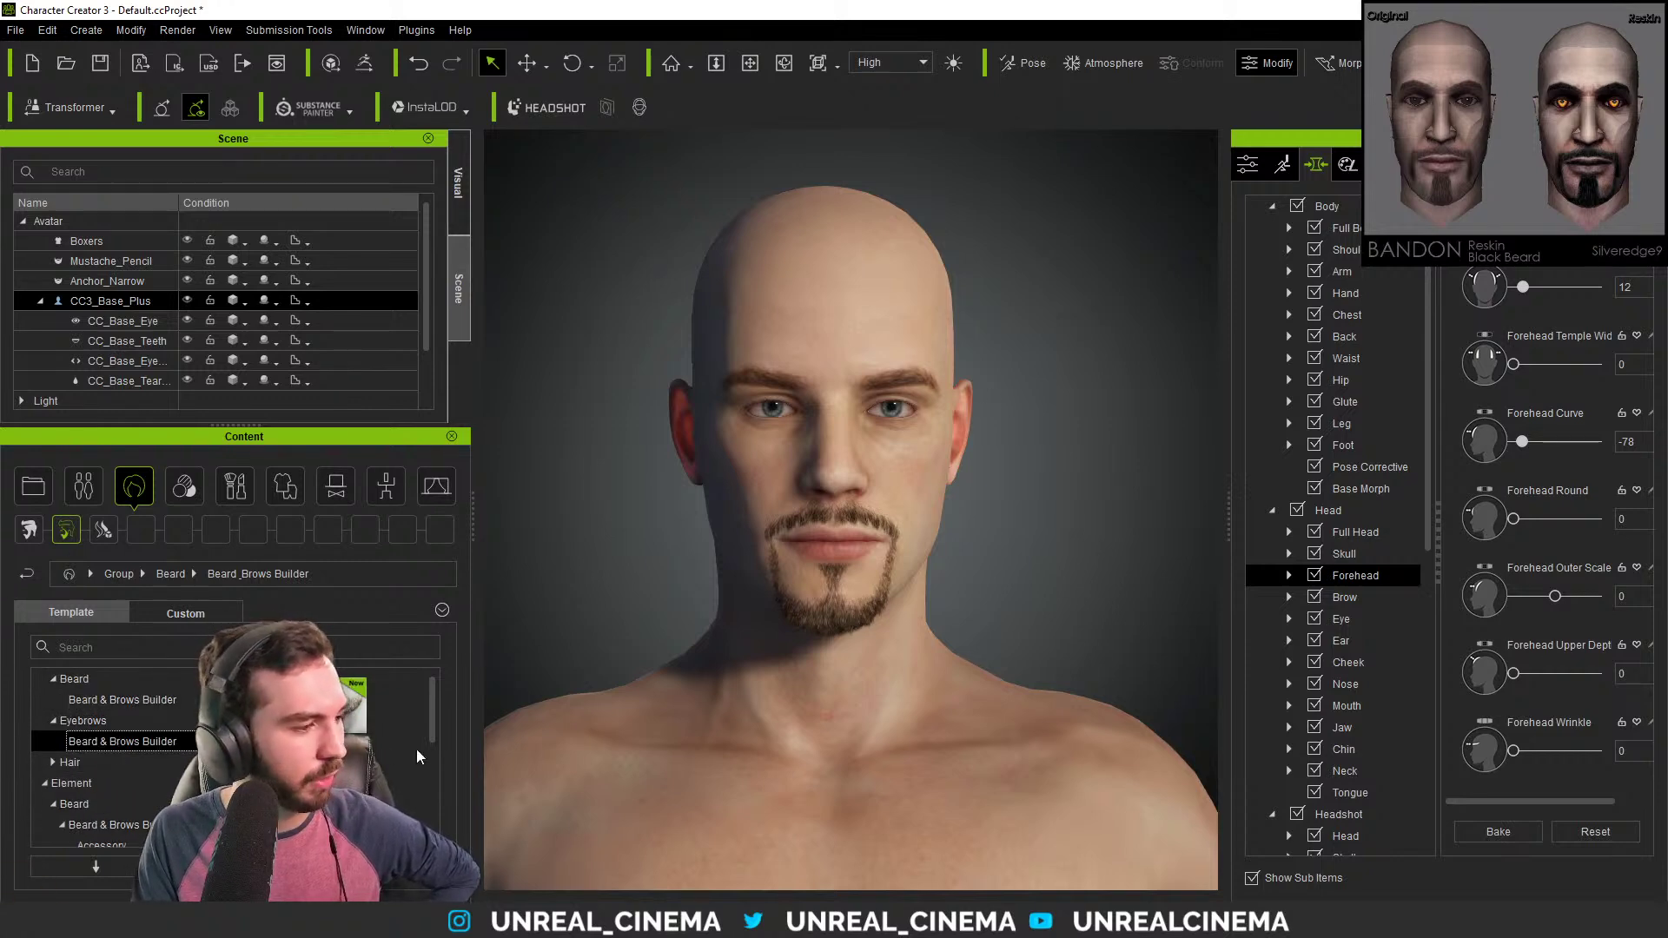
pyautogui.moveTo(366, 712)
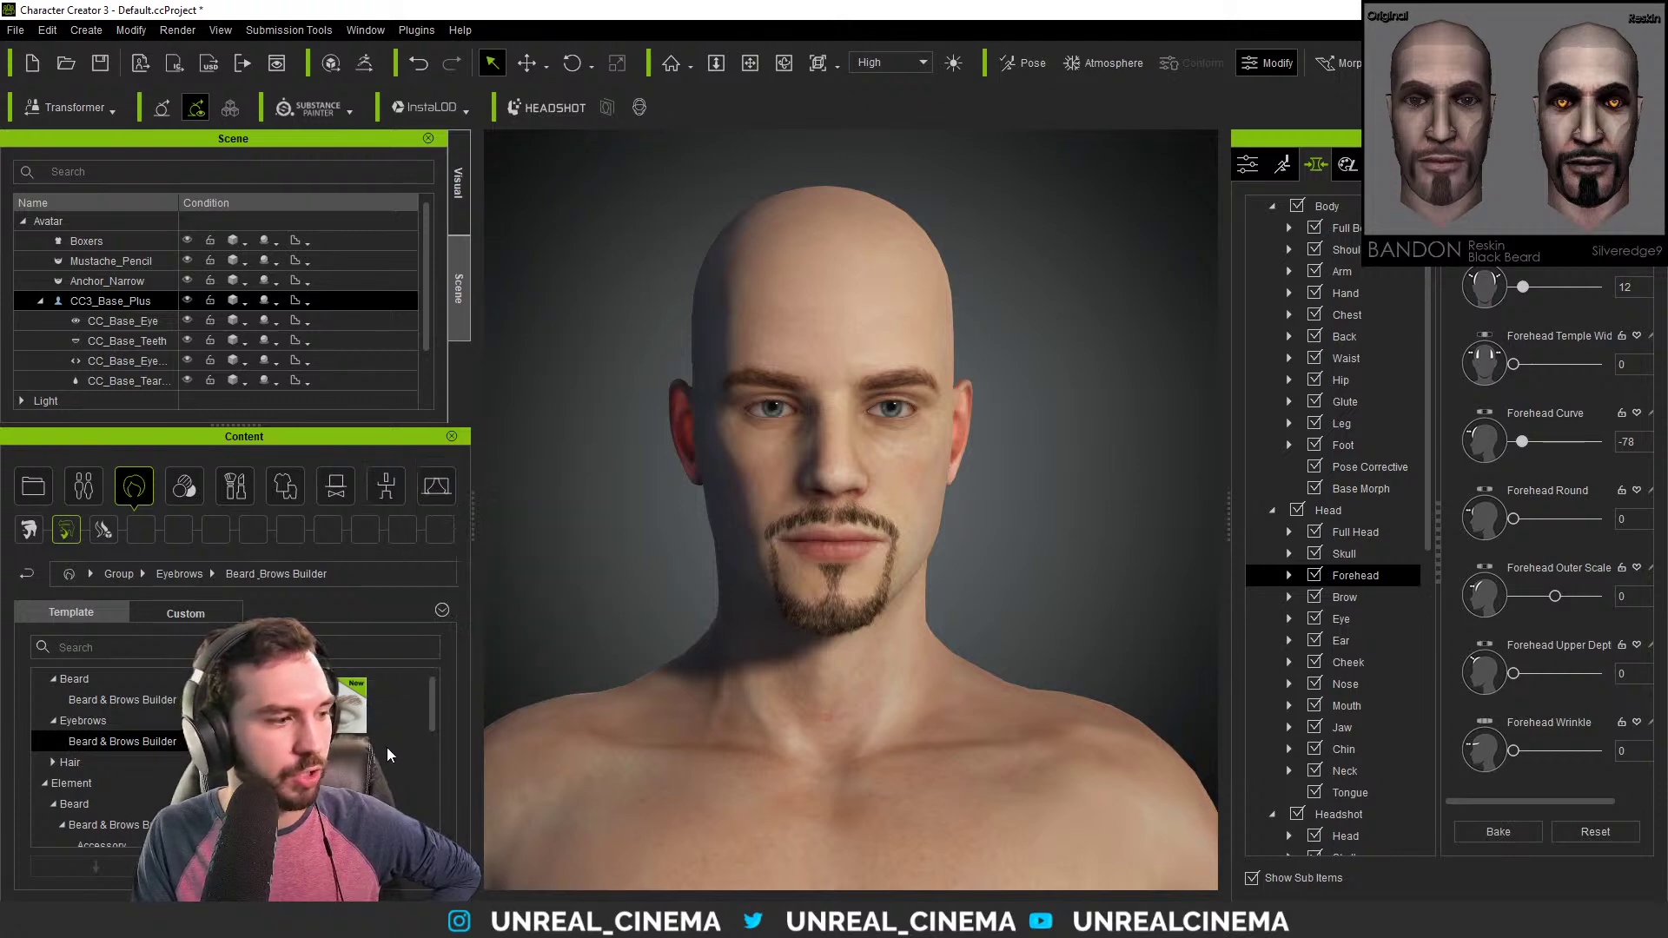
# Try the Old_Long eyebrows on the avatar, and delete them while keeping CC3_Base_Plus.
pyautogui.scroll(-2, 417, 734)
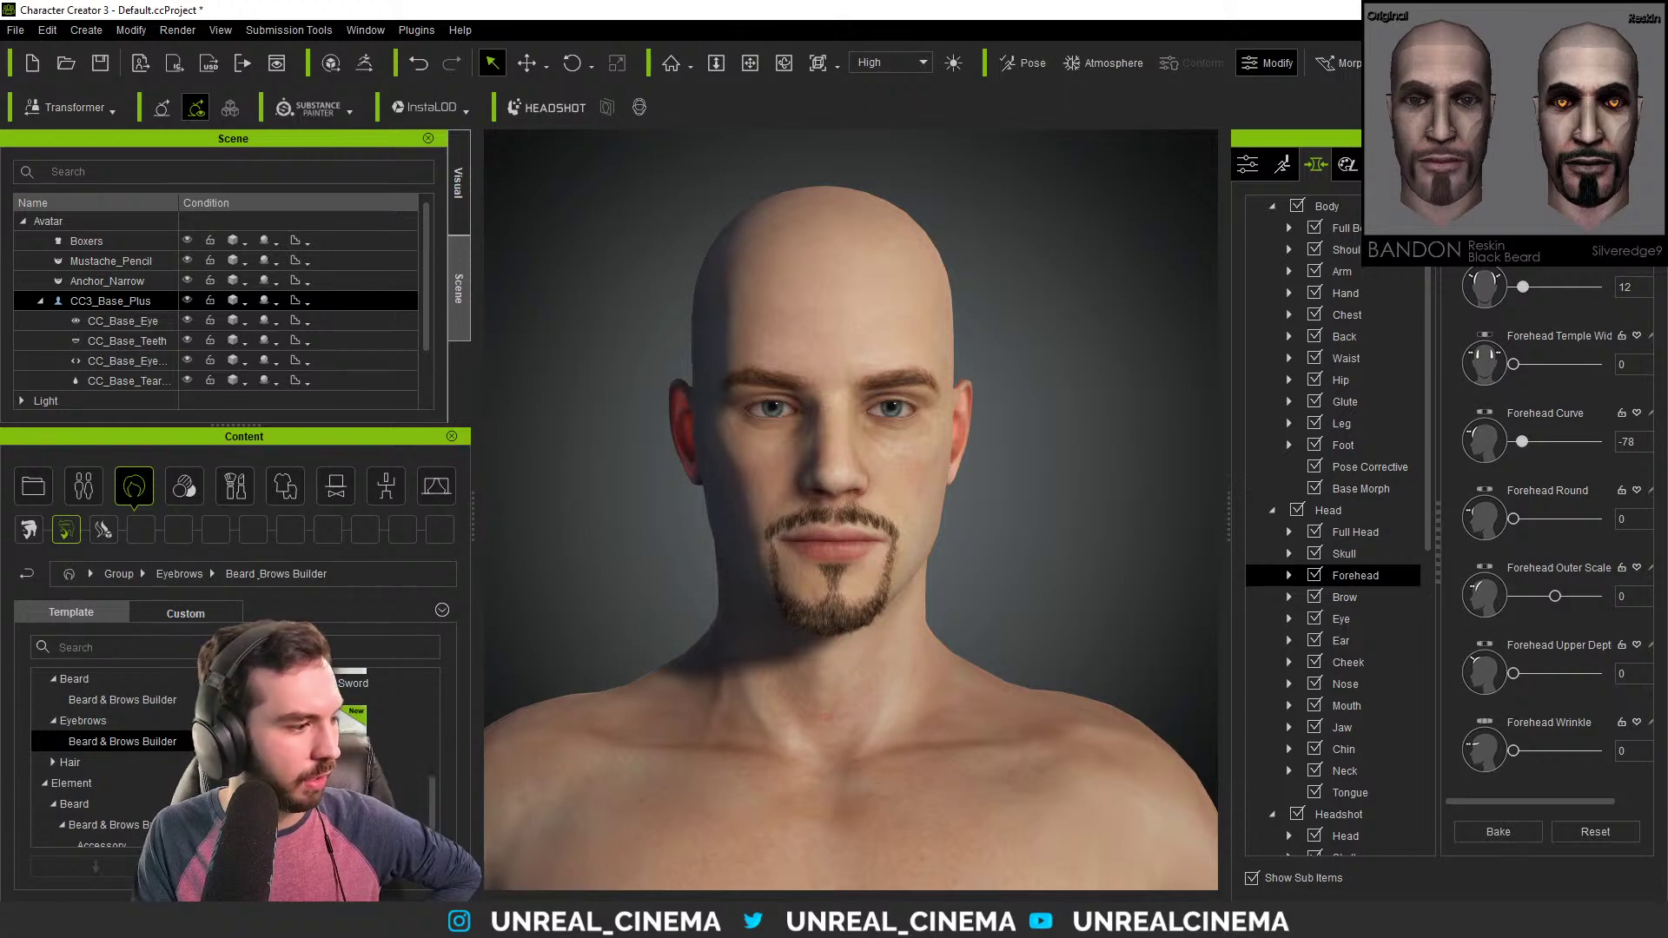
pyautogui.moveTo(351, 699)
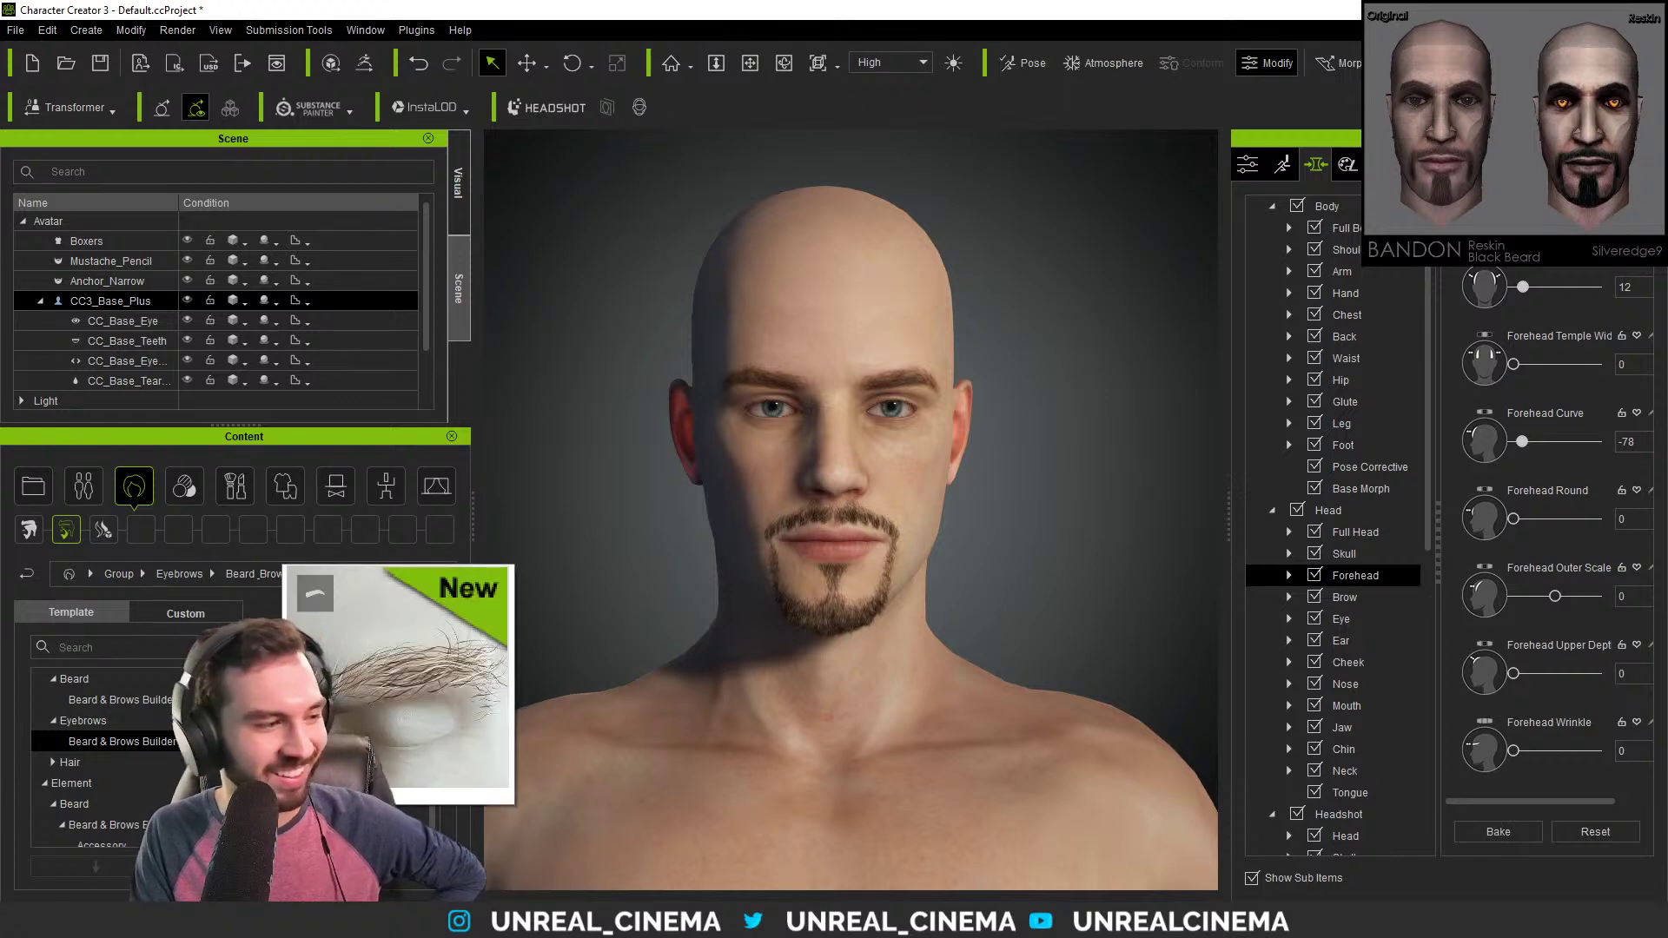
pyautogui.doubleClick(327, 744)
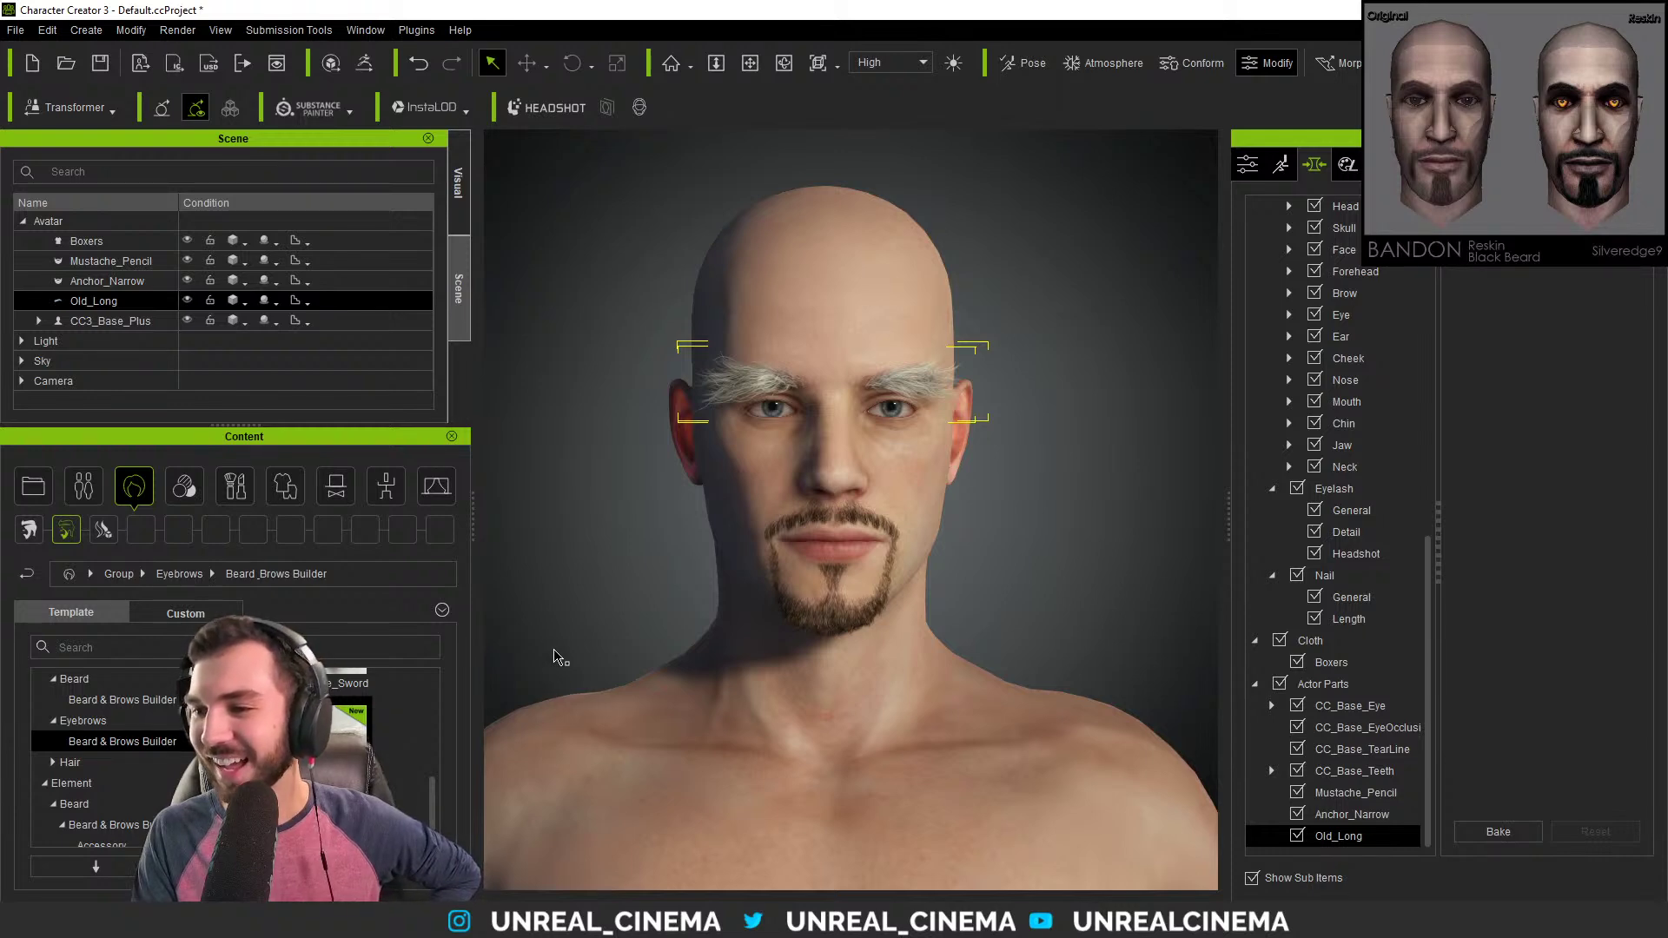
pyautogui.keyDown('ctrl'); pyautogui.click(101, 321); pyautogui.keyUp('ctrl')
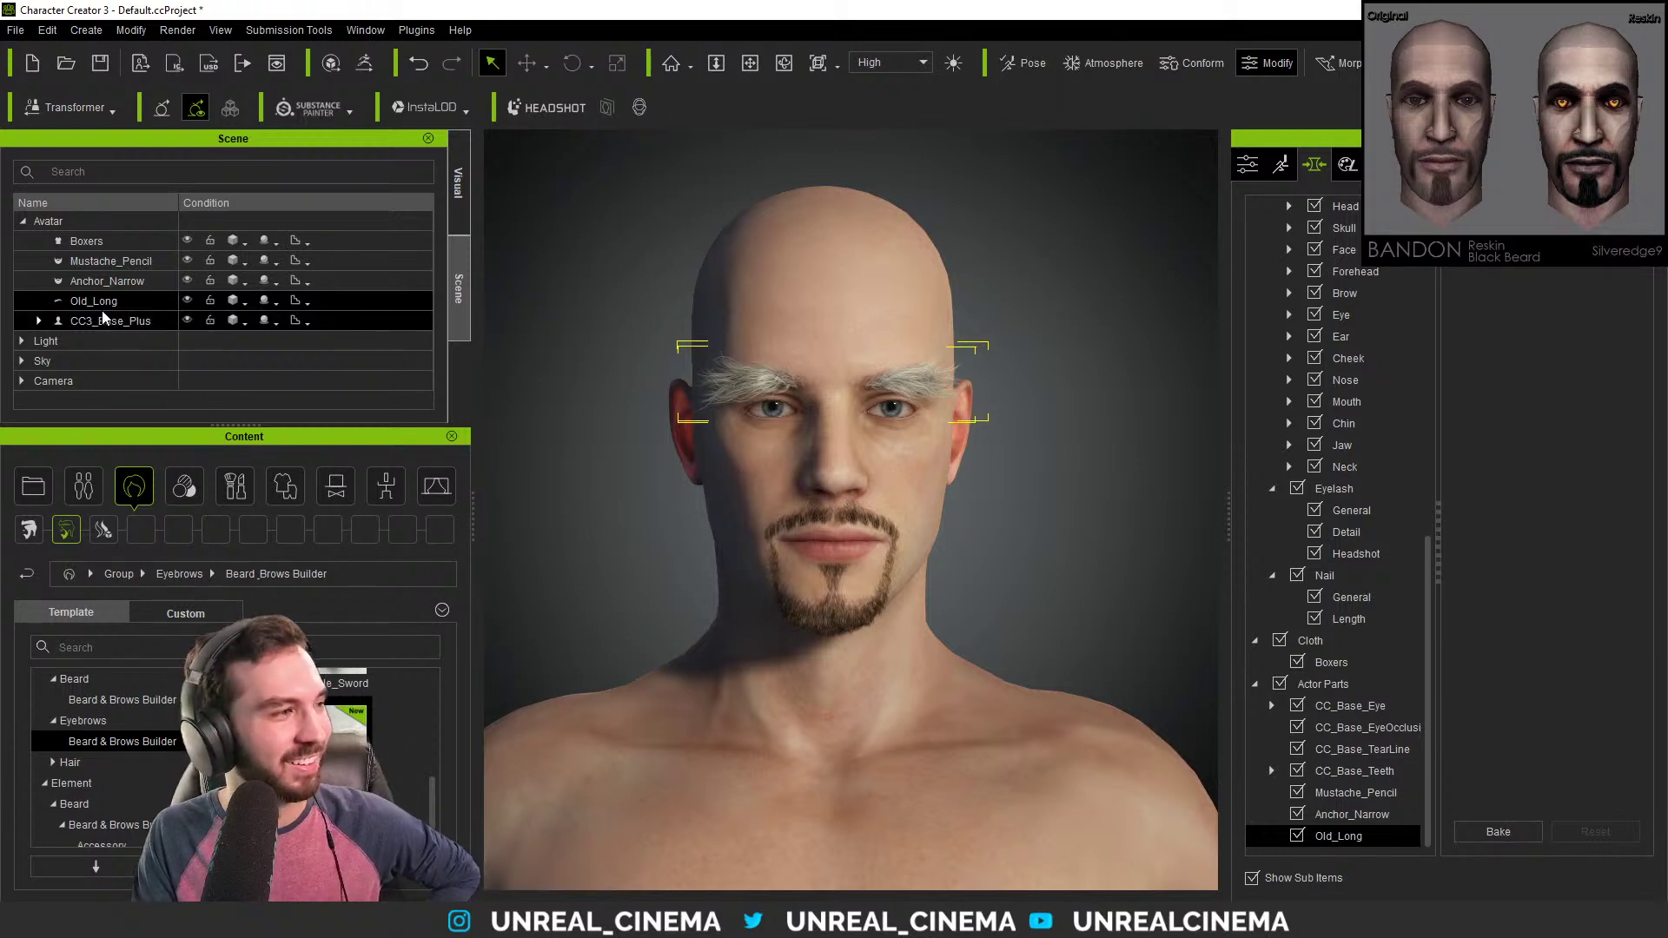
pyautogui.keyDown('ctrl'); pyautogui.click(122, 322); pyautogui.keyUp('ctrl')
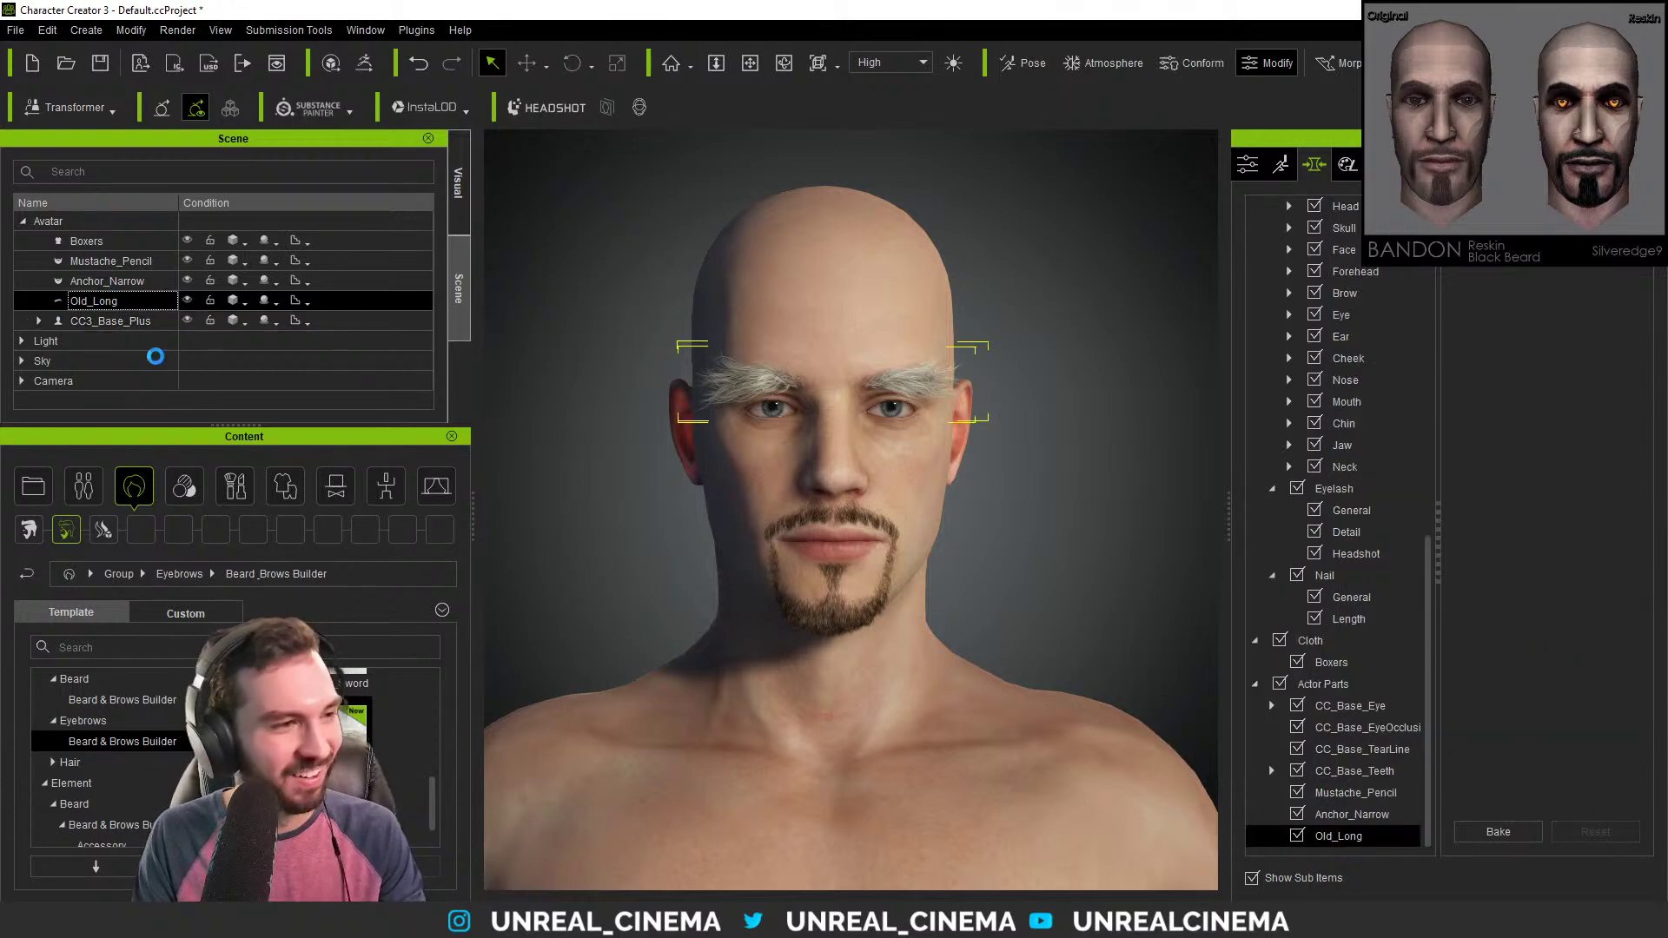
pyautogui.press('Delete')
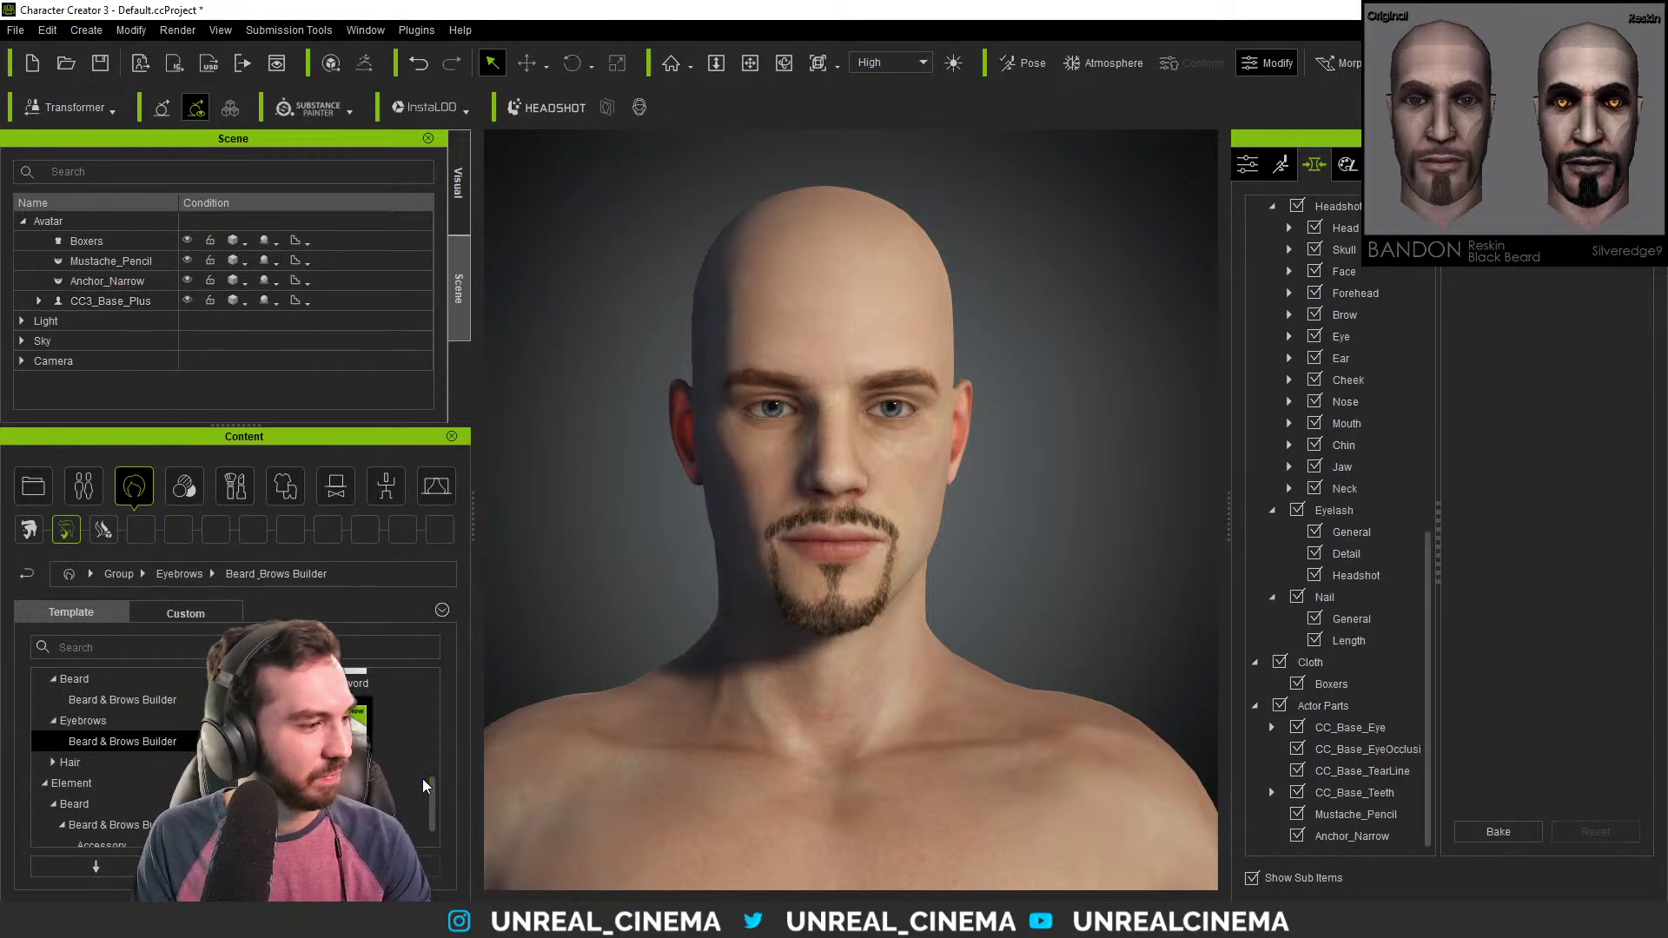
# Try the Male_High Arch eyebrows on the avatar, and delete them.
pyautogui.moveTo(435, 800); pyautogui.dragTo(434, 779)
pyautogui.doubleClick(322, 739)
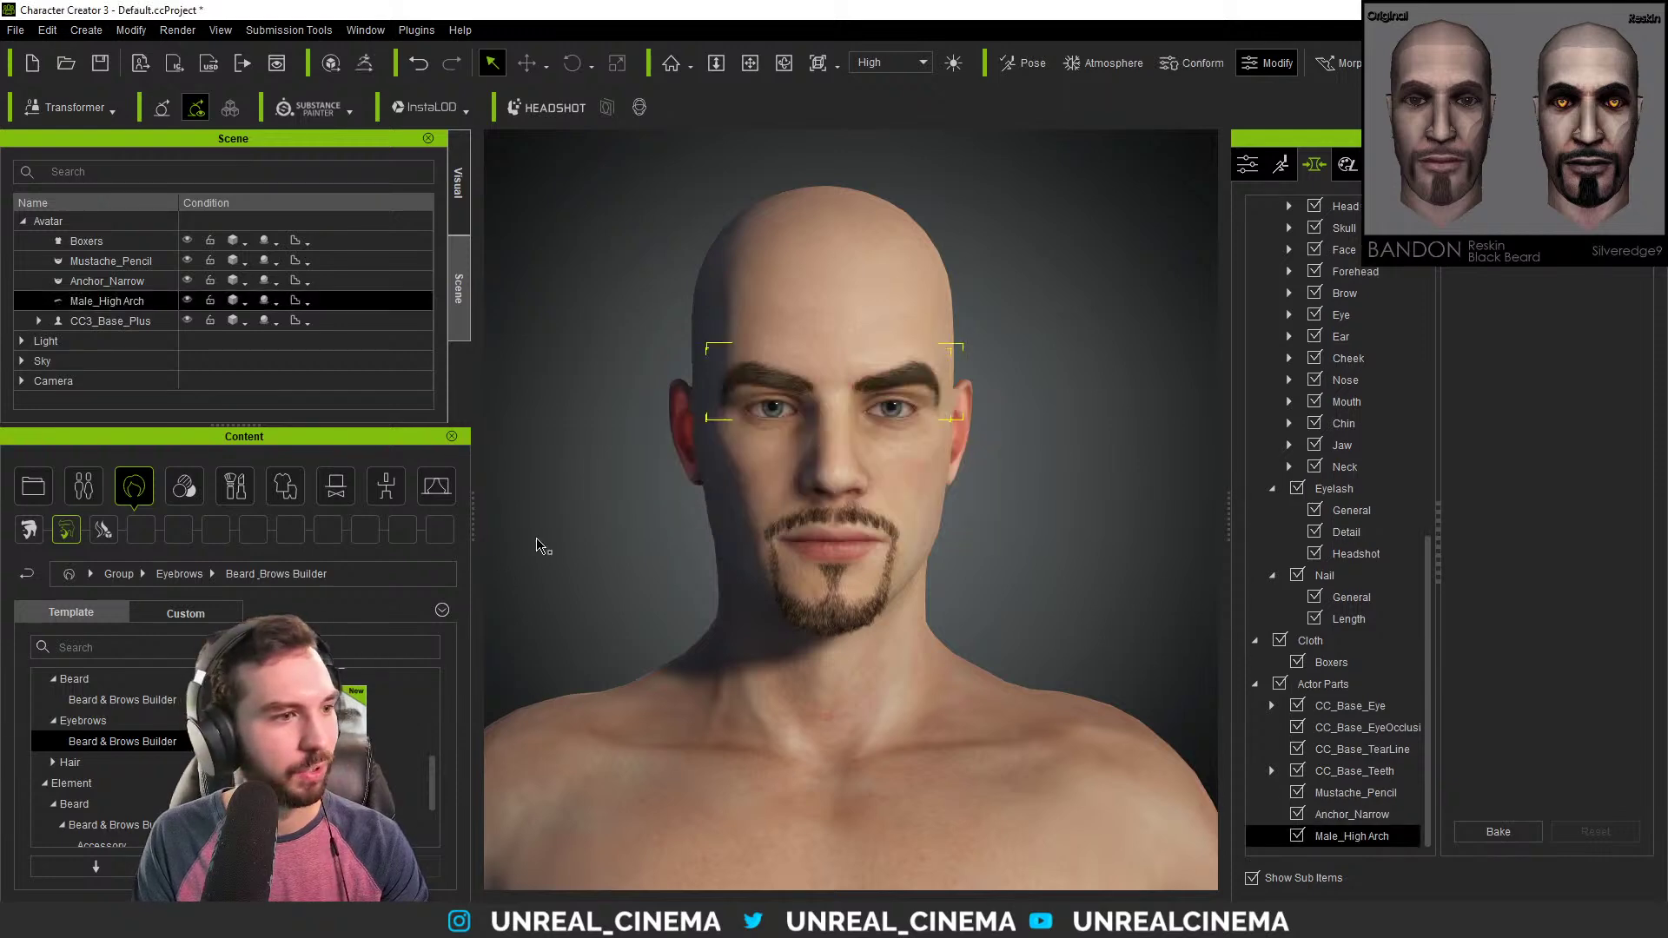
pyautogui.doubleClick(106, 301)
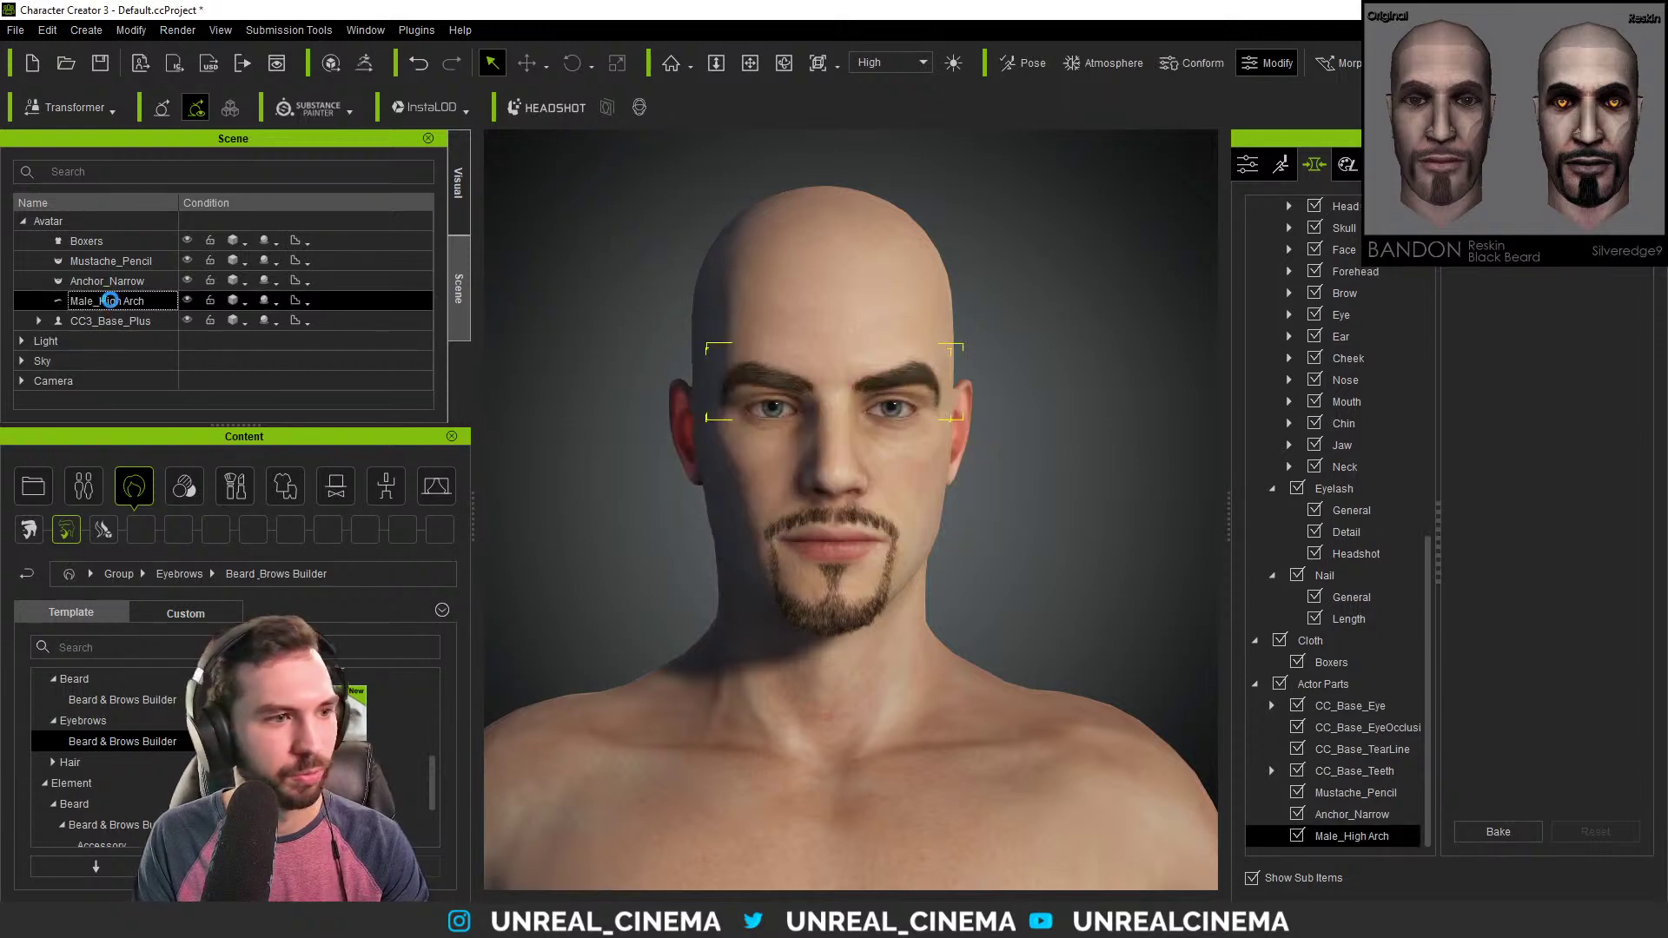
pyautogui.press('Delete')
# Try the Male_Sword eyebrows on the avatar, and delete them.
pyautogui.doubleClick(349, 718)
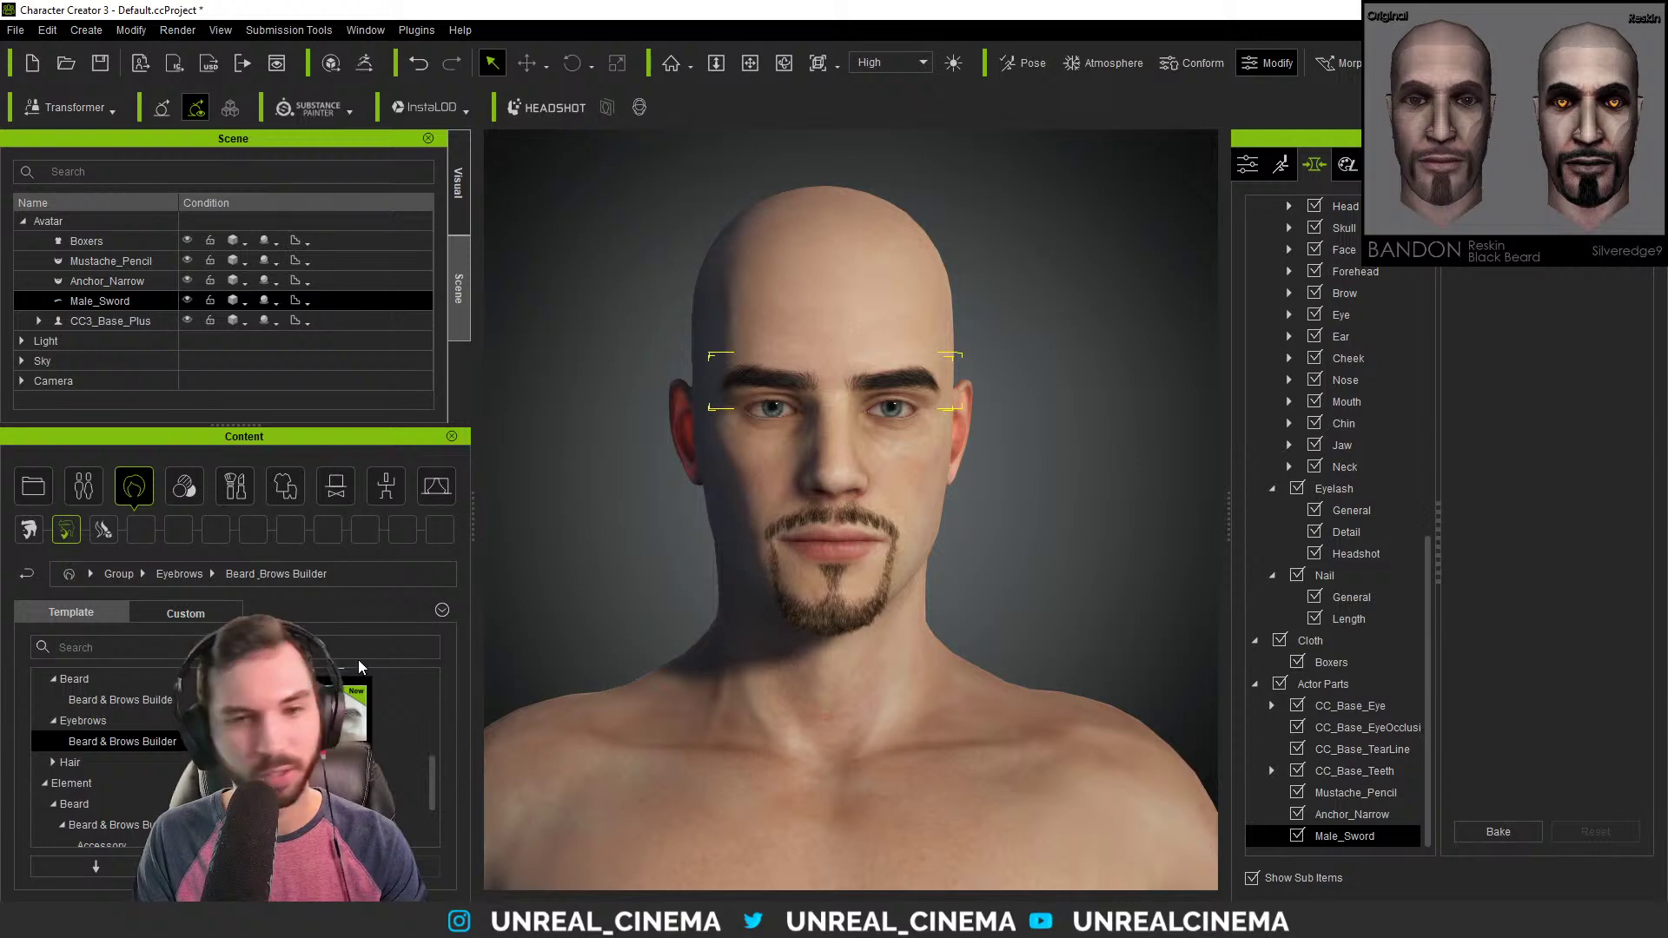
pyautogui.click(136, 304)
pyautogui.press('Delete')
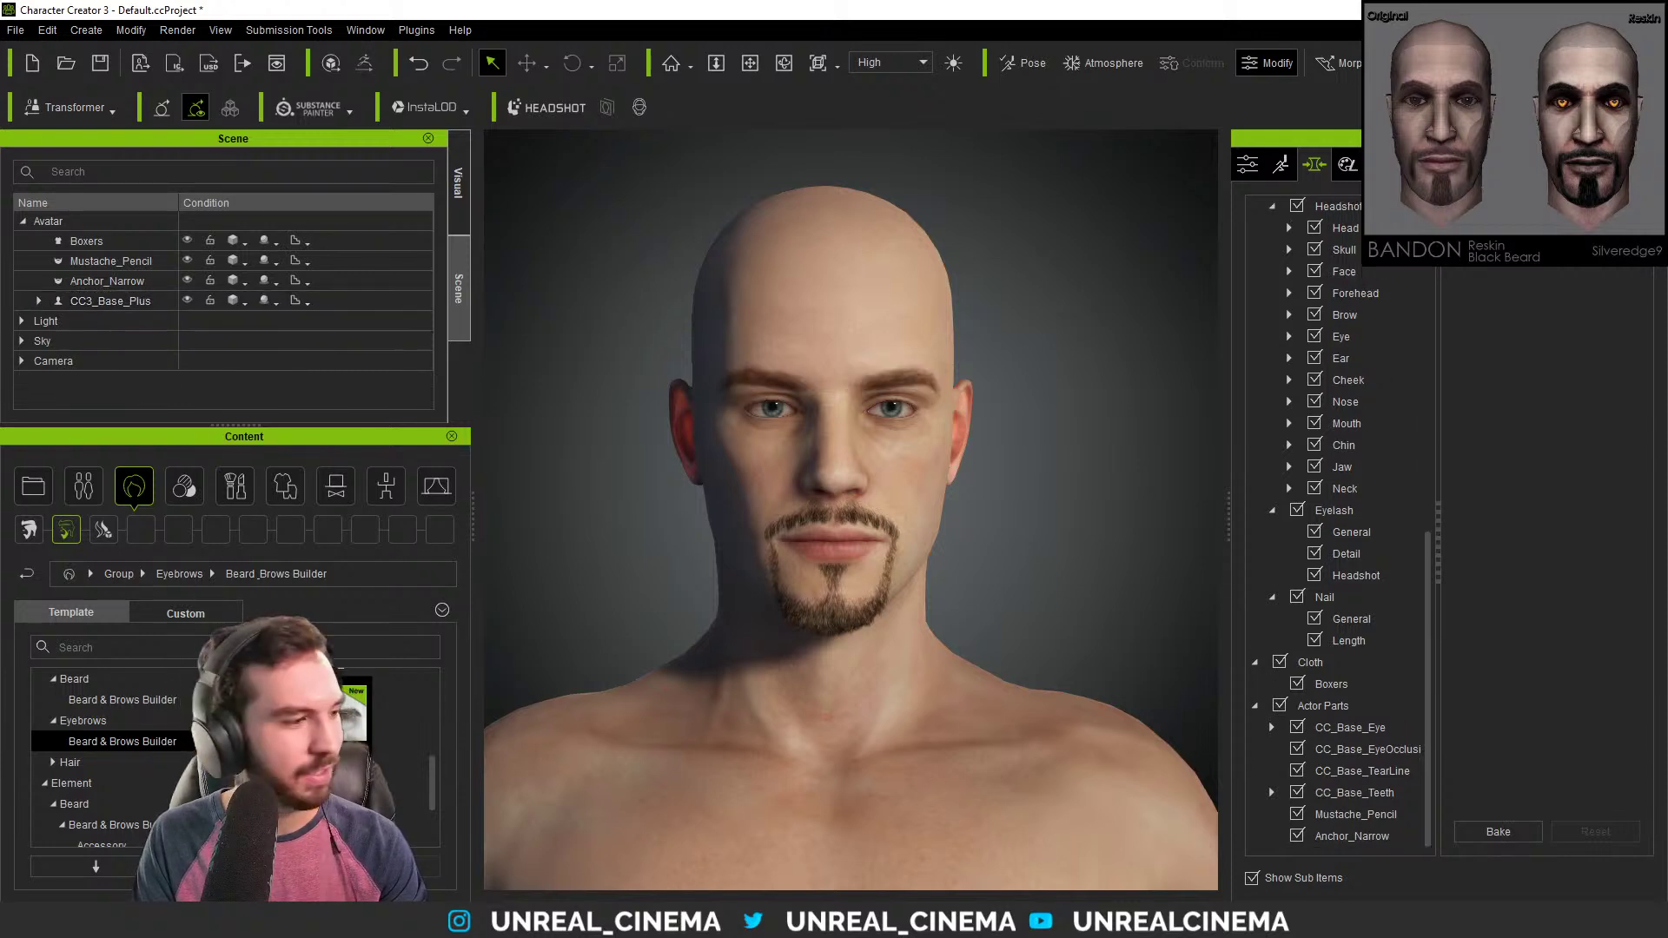
# Add the Female_Trimmed eyebrows from the Beard & Brows Builder presets to the avatar.
pyautogui.moveTo(433, 780); pyautogui.dragTo(431, 723)
pyautogui.doubleClick(346, 723)
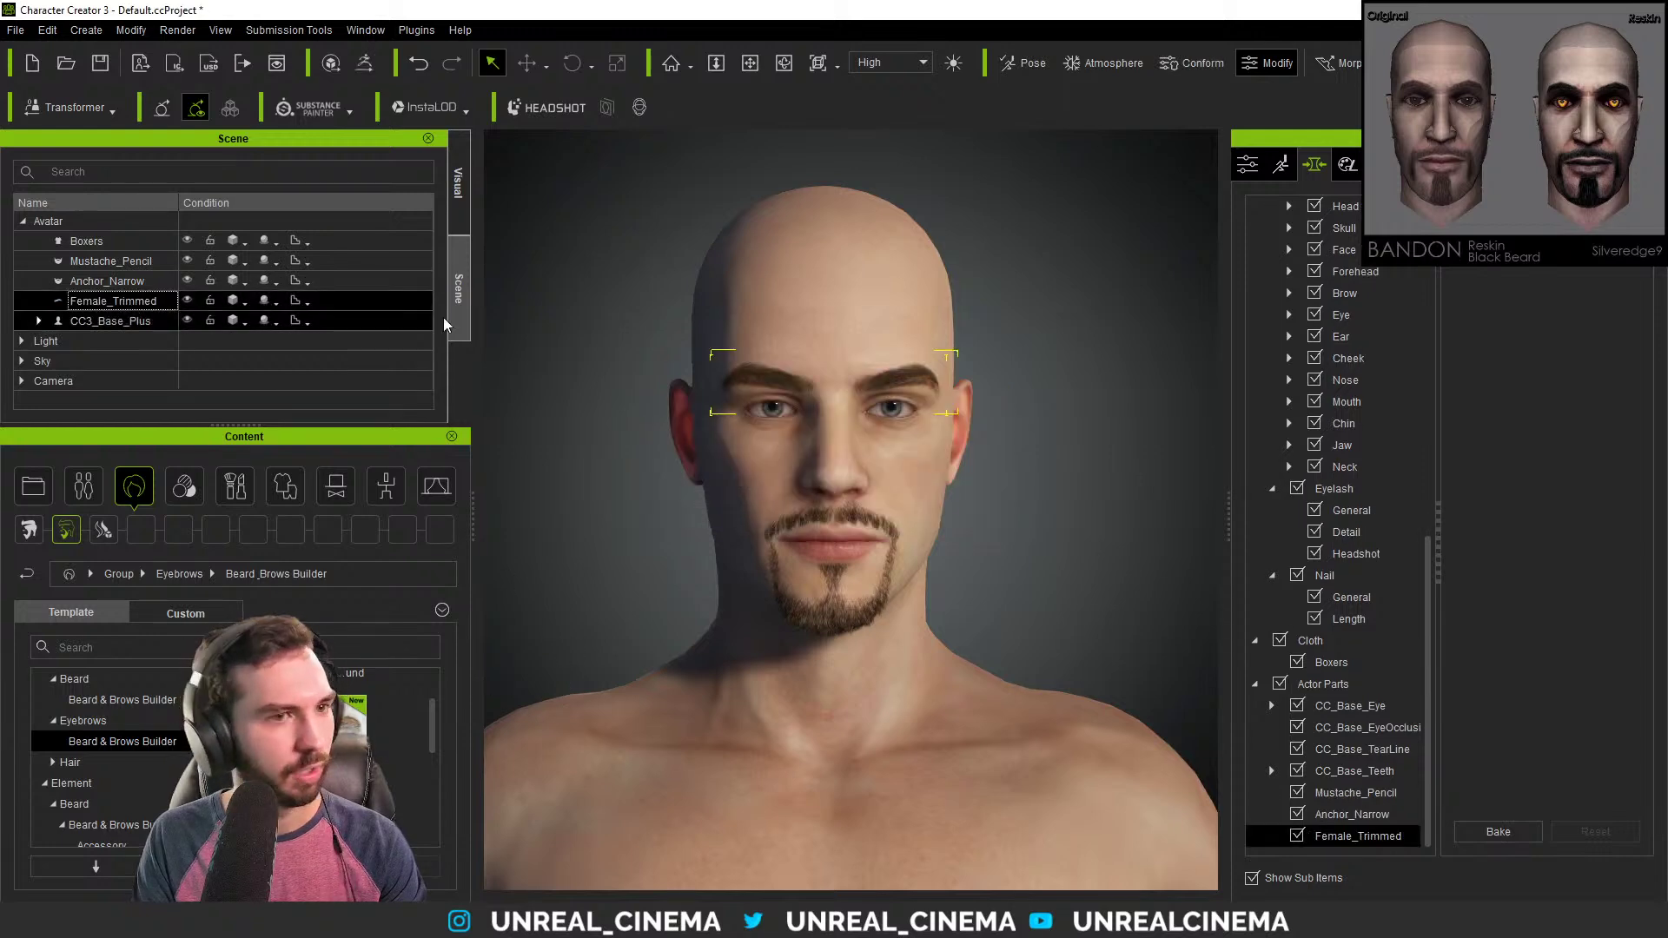
# Delete the Female_Trimmed eyebrows from the avatar while keeping CC3_Base_Plus.
pyautogui.click(146, 319)
pyautogui.click(144, 302)
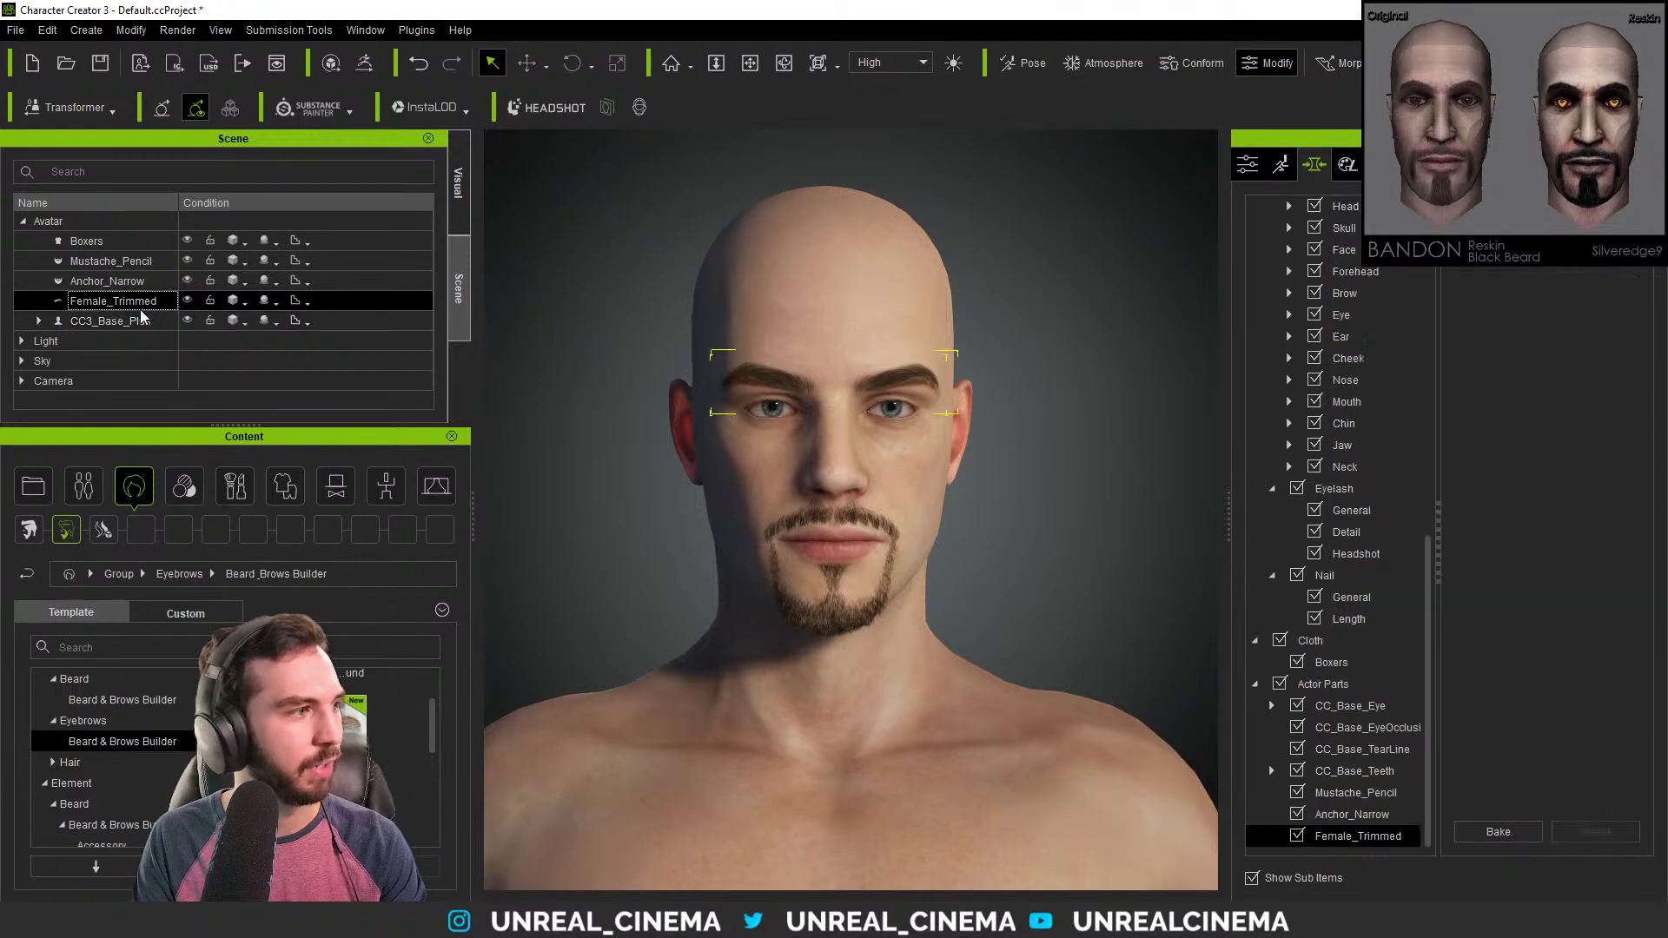
pyautogui.press('Delete')
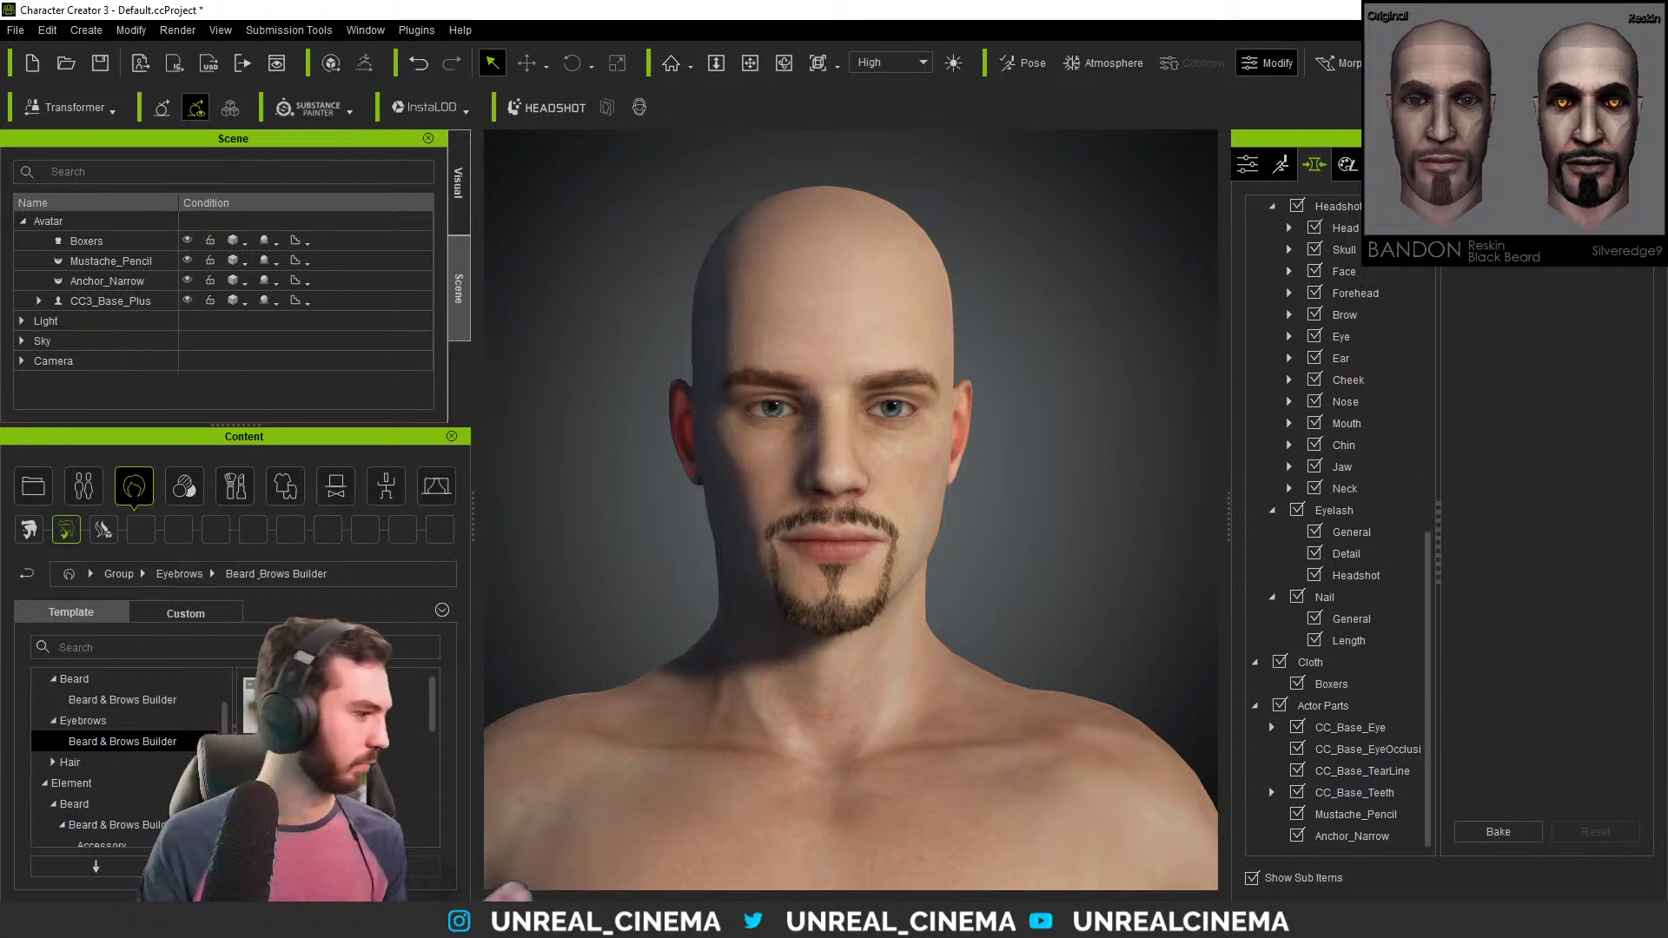
# Try the Male_High Arch eyebrows from the Beard & Brows Builder presets again, and delete them.
pyautogui.moveTo(265, 704)
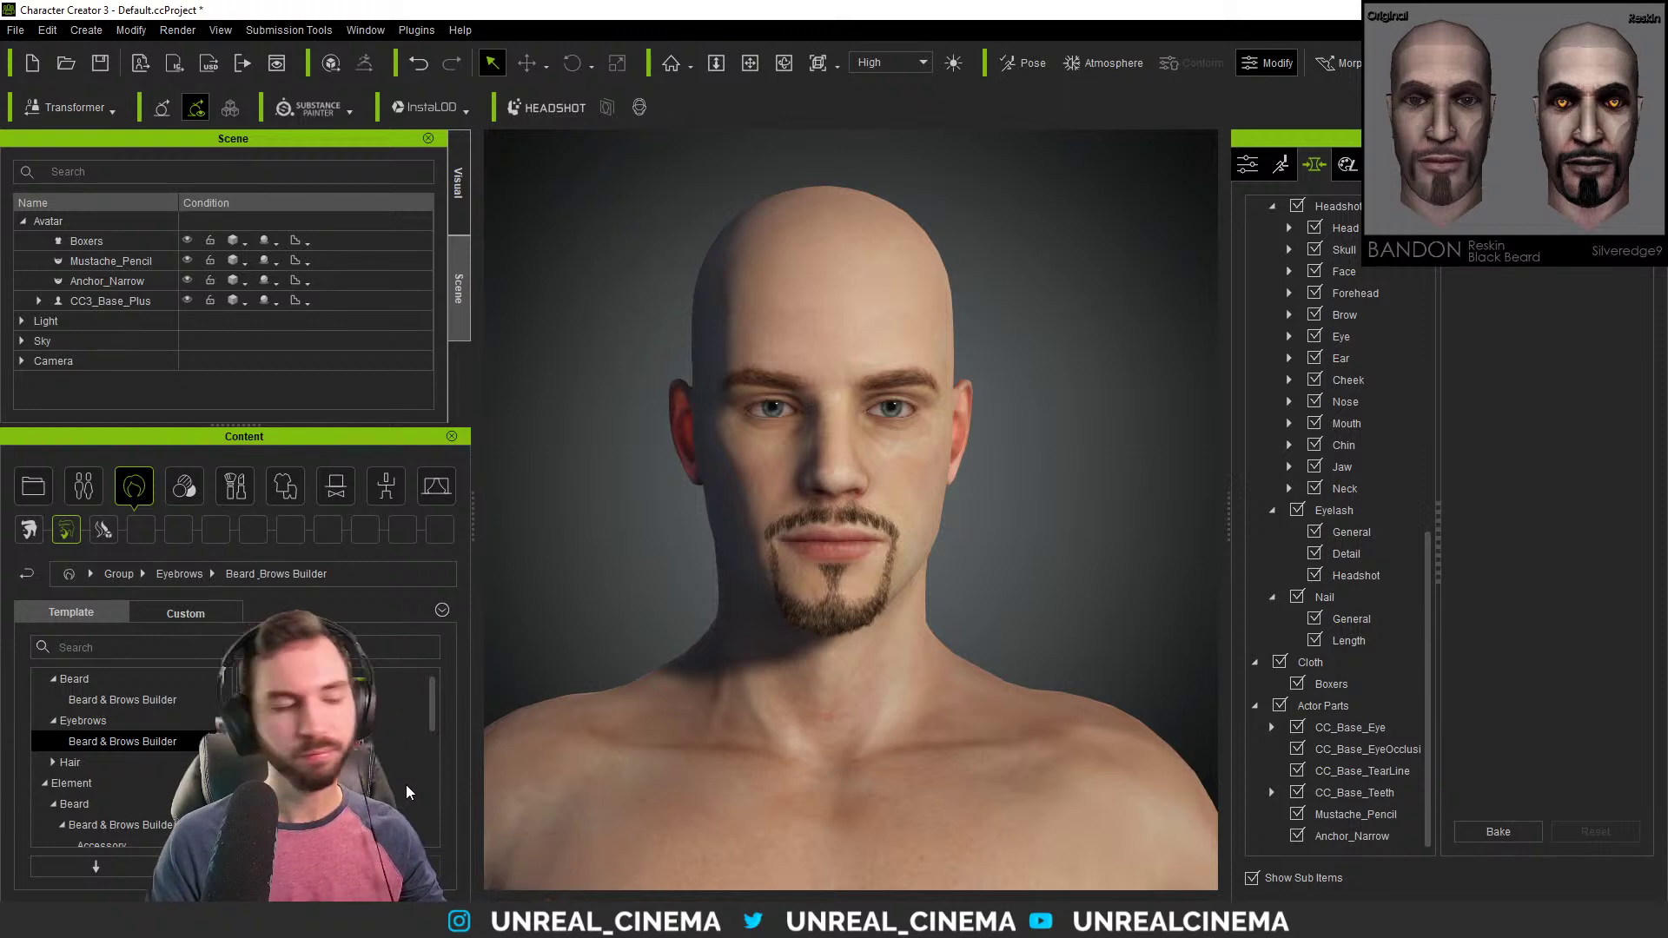
pyautogui.moveTo(404, 783)
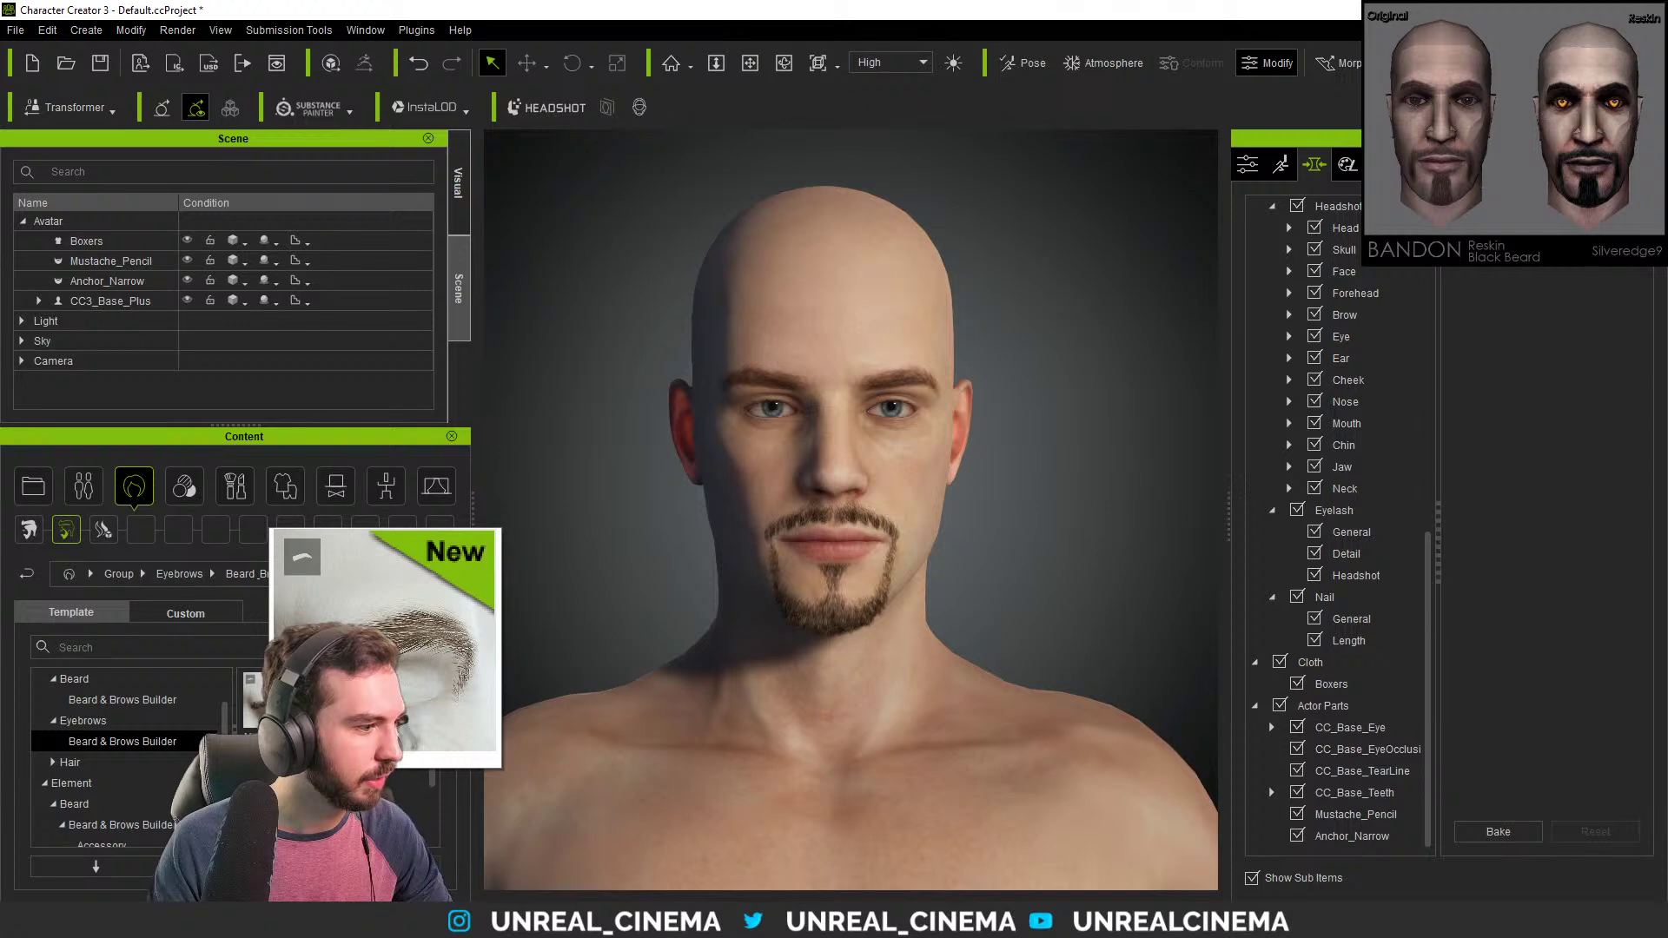
pyautogui.doubleClick(404, 784)
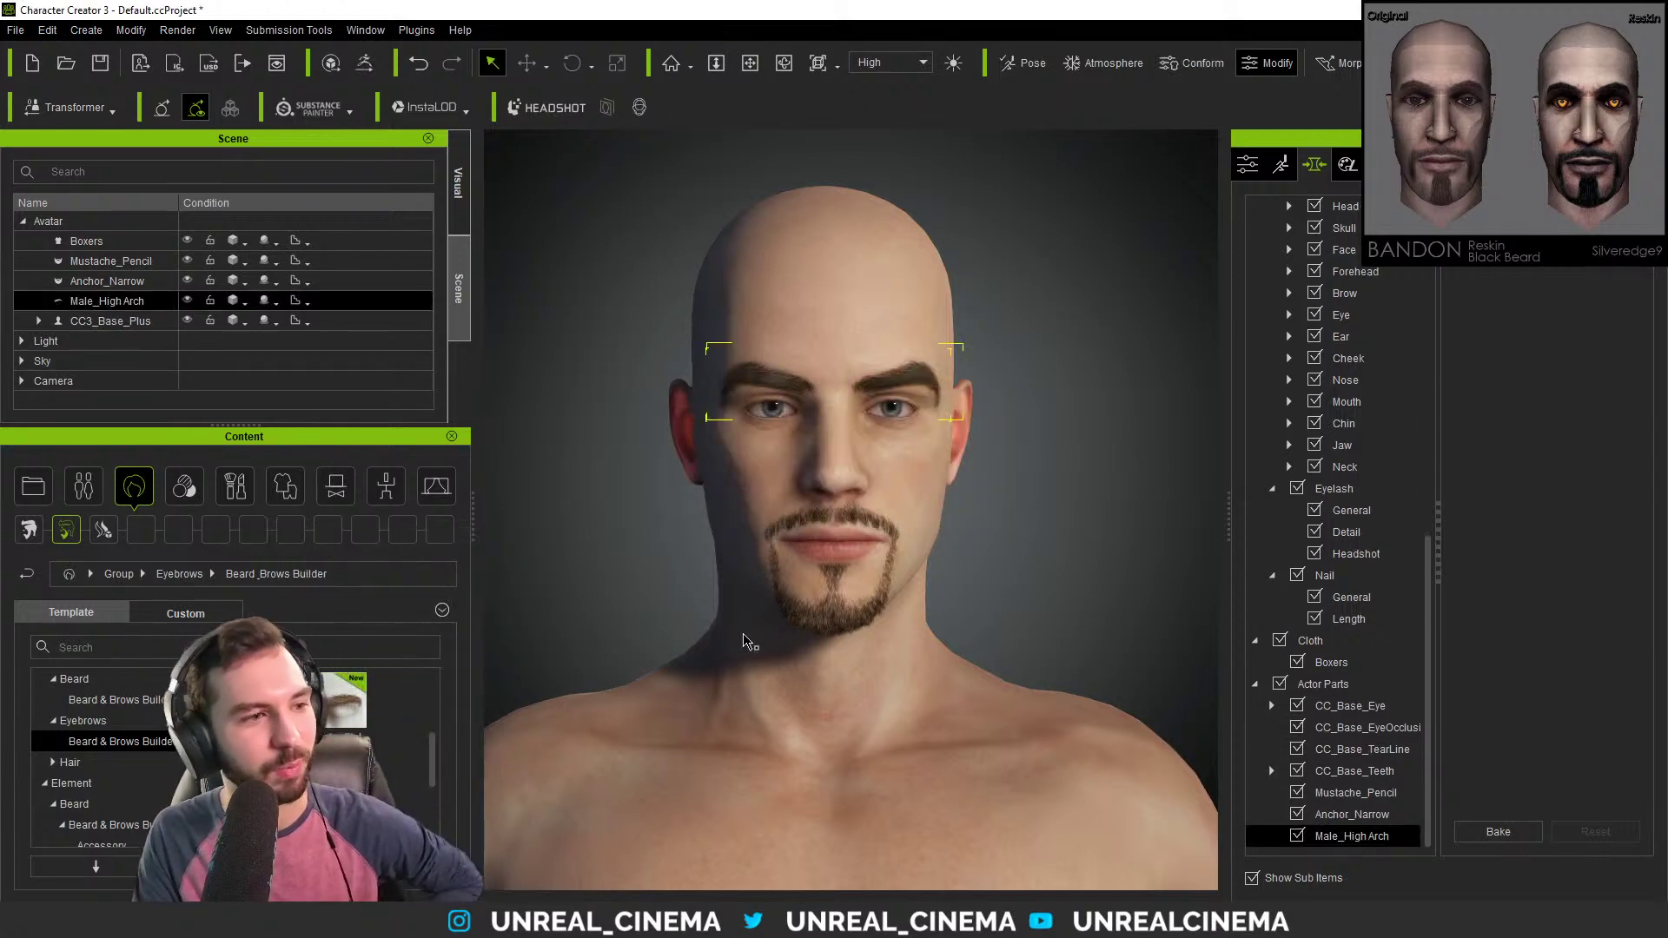
pyautogui.moveTo(1032, 525)
pyautogui.mouseDown(button='right')
pyautogui.moveTo(973, 532)
pyautogui.moveTo(1055, 534)
pyautogui.mouseUp(button='right')
pyautogui.click(131, 301)
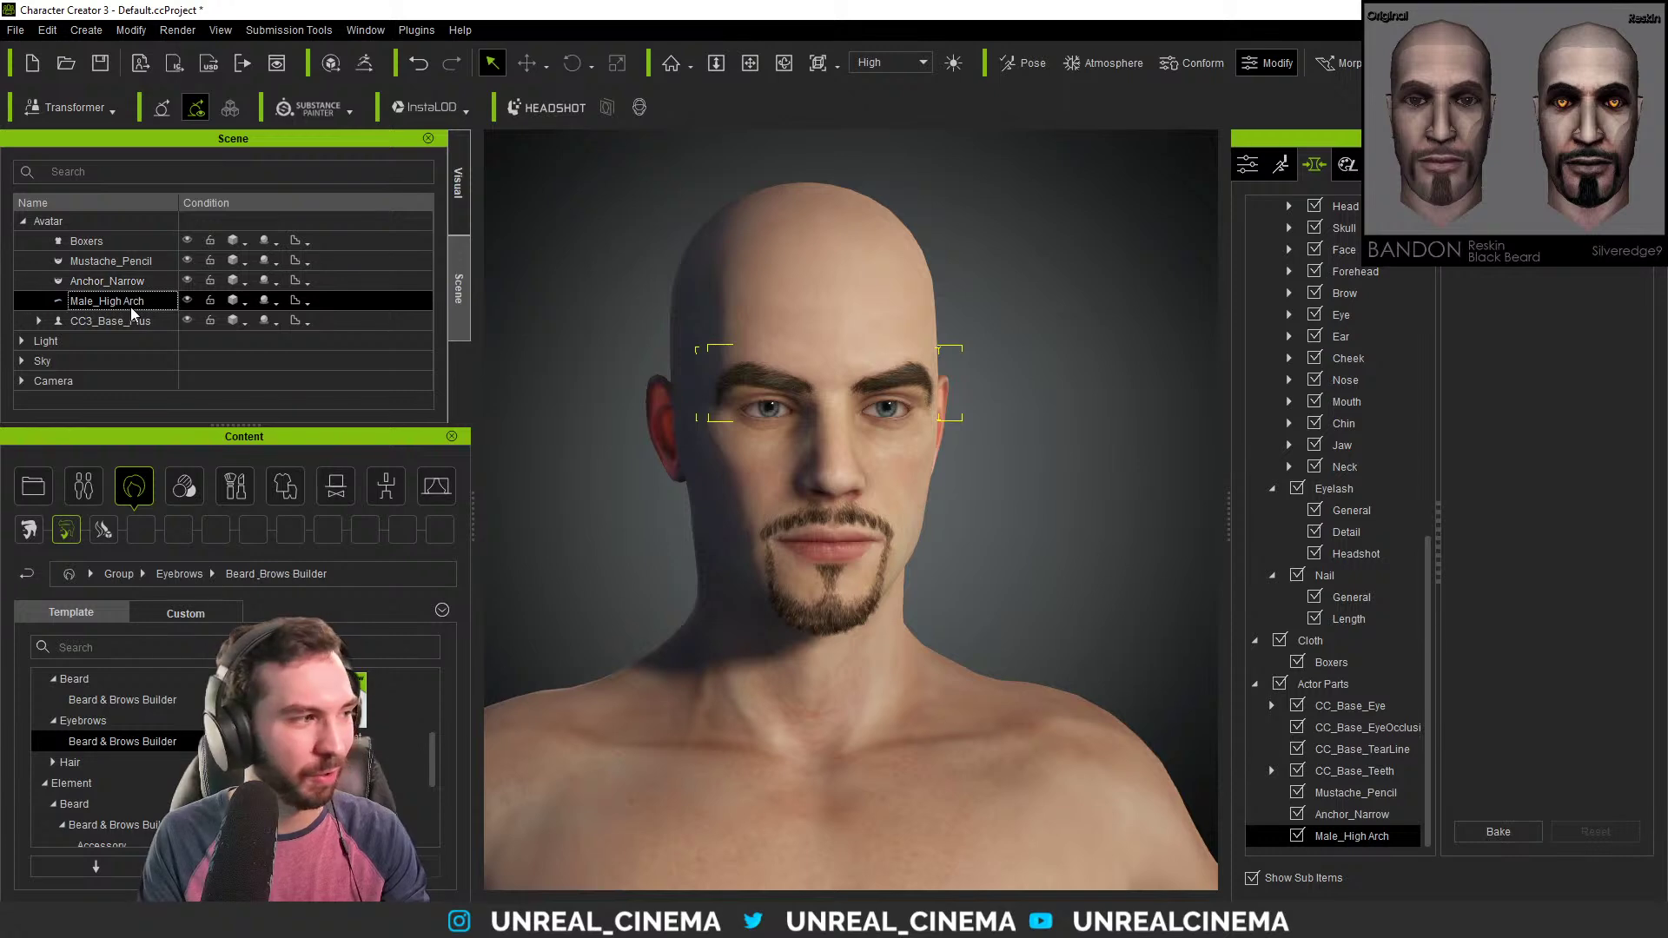
pyautogui.press('Delete')
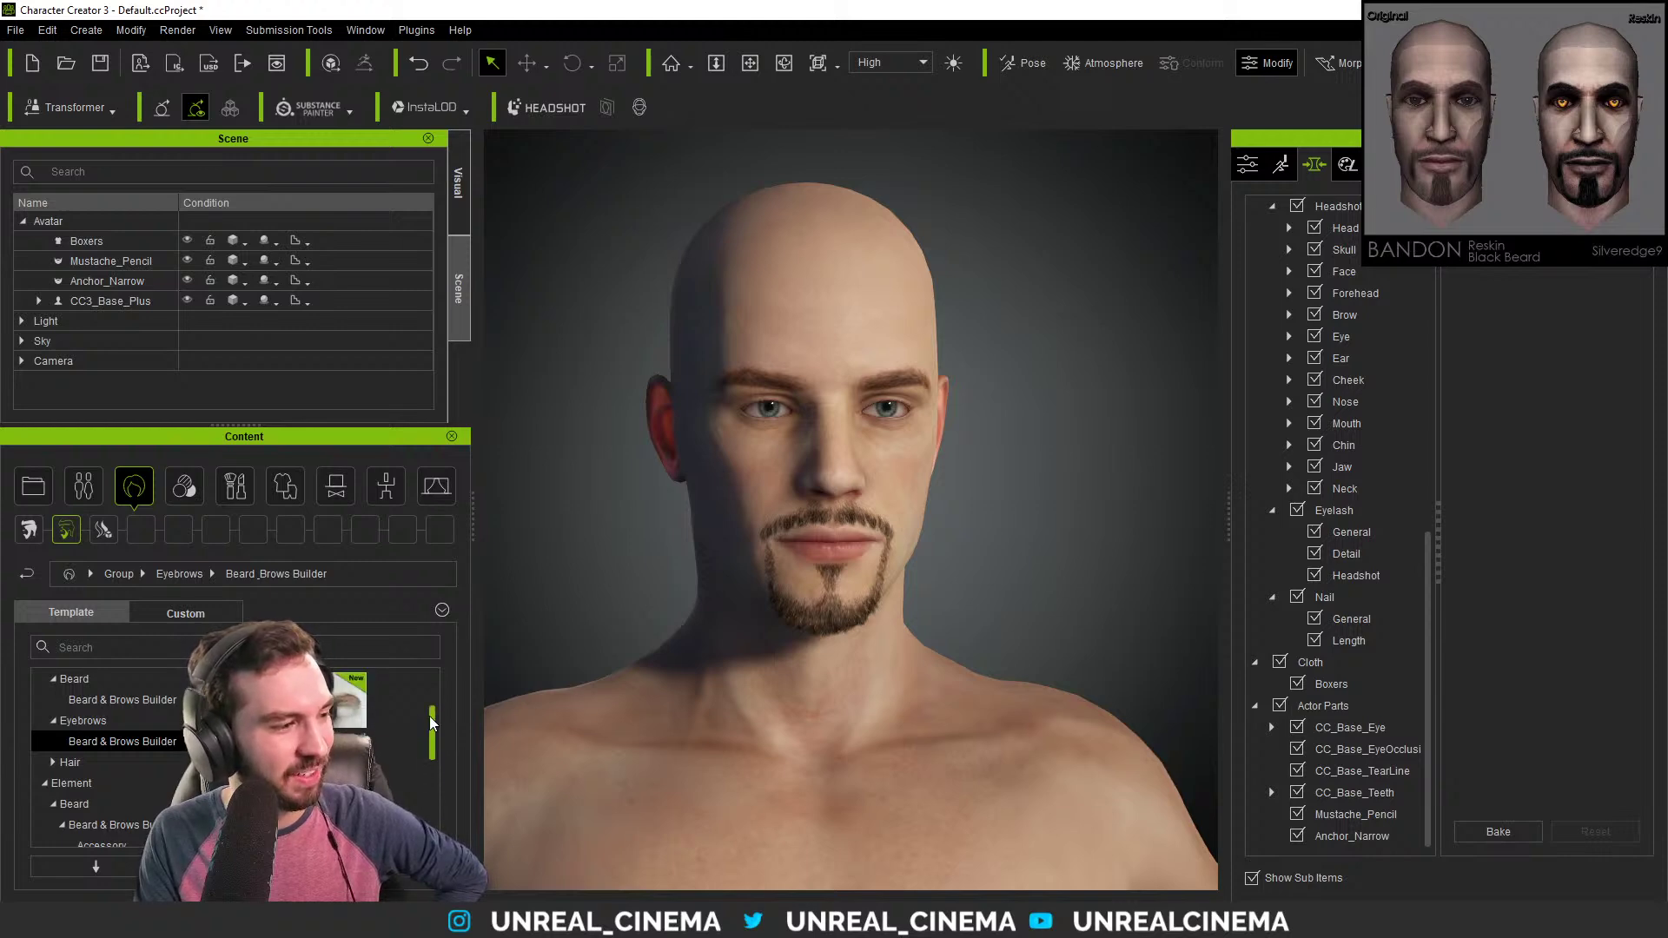
# Add the Male_Angled eyebrows from the Beard & Brows Builder presets to the avatar and check them from several angles.
pyautogui.moveTo(347, 699)
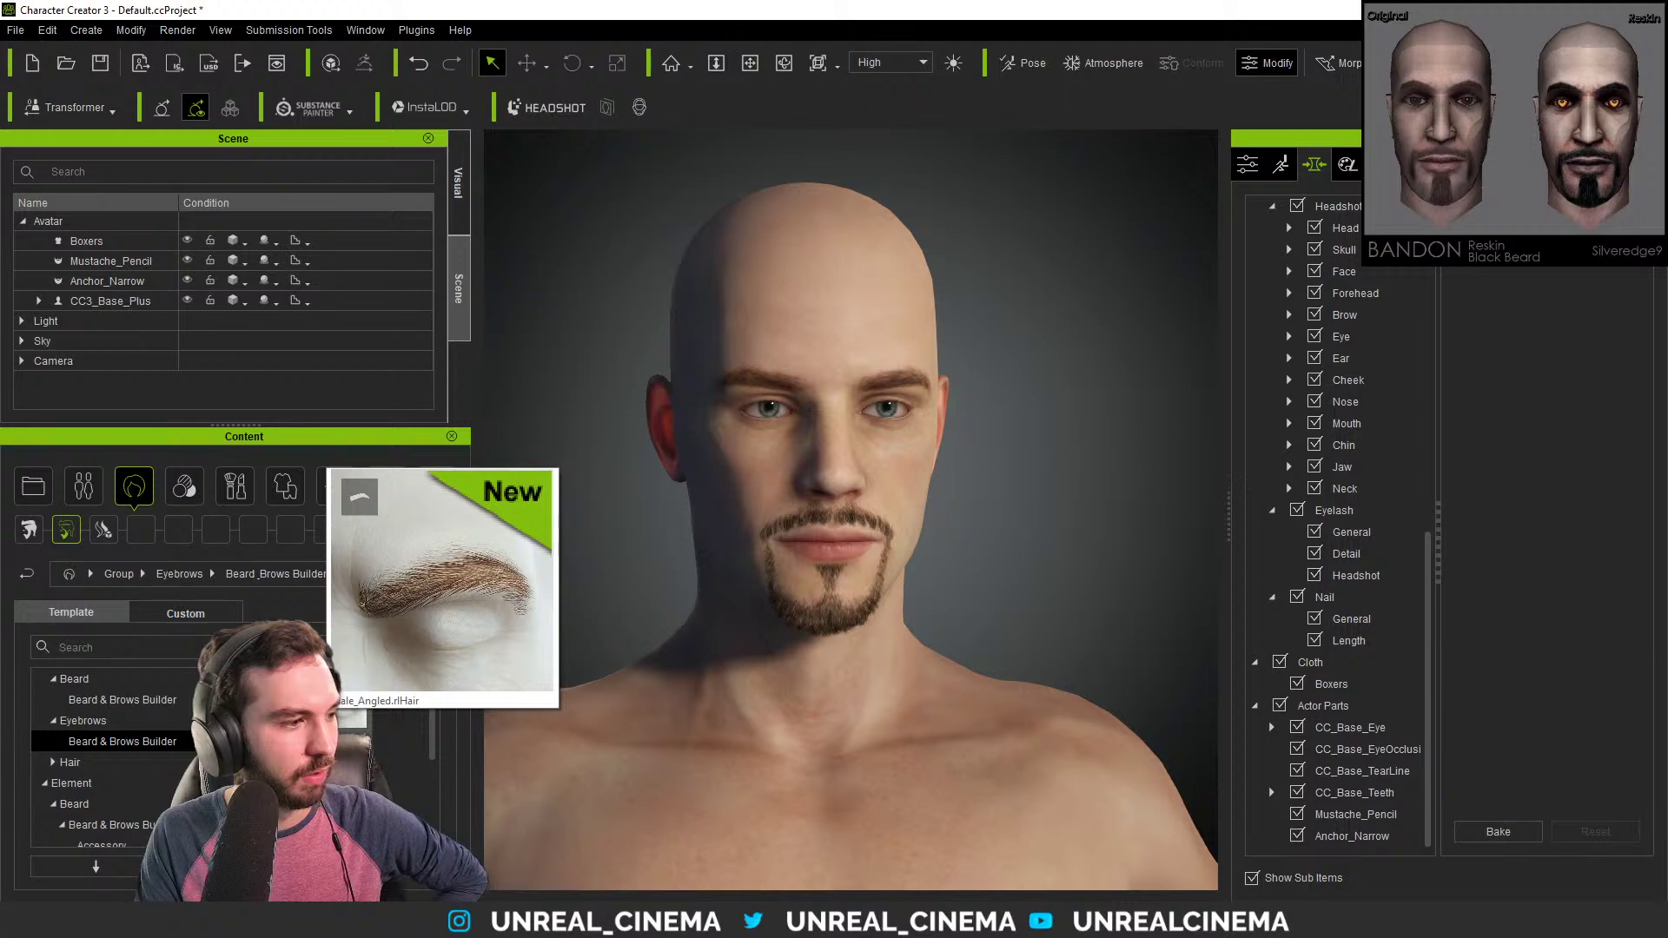
pyautogui.doubleClick(365, 709)
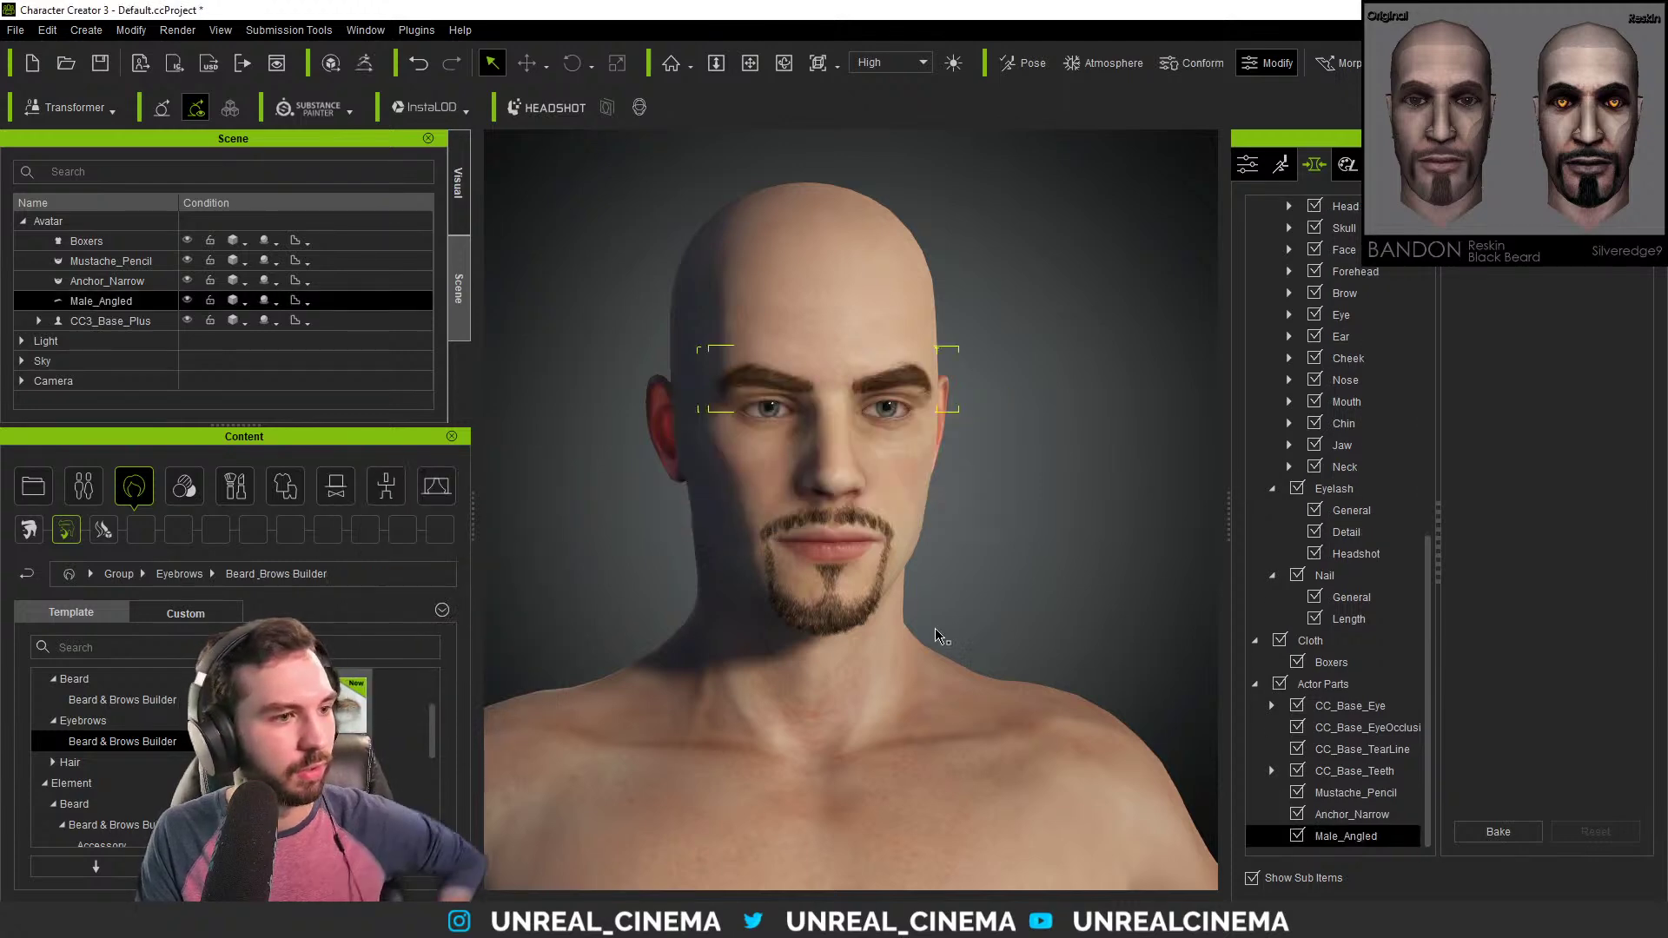
pyautogui.moveTo(1024, 540); pyautogui.dragTo(803, 556, button='right')
pyautogui.moveTo(652, 608); pyautogui.dragTo(737, 580, button='right')
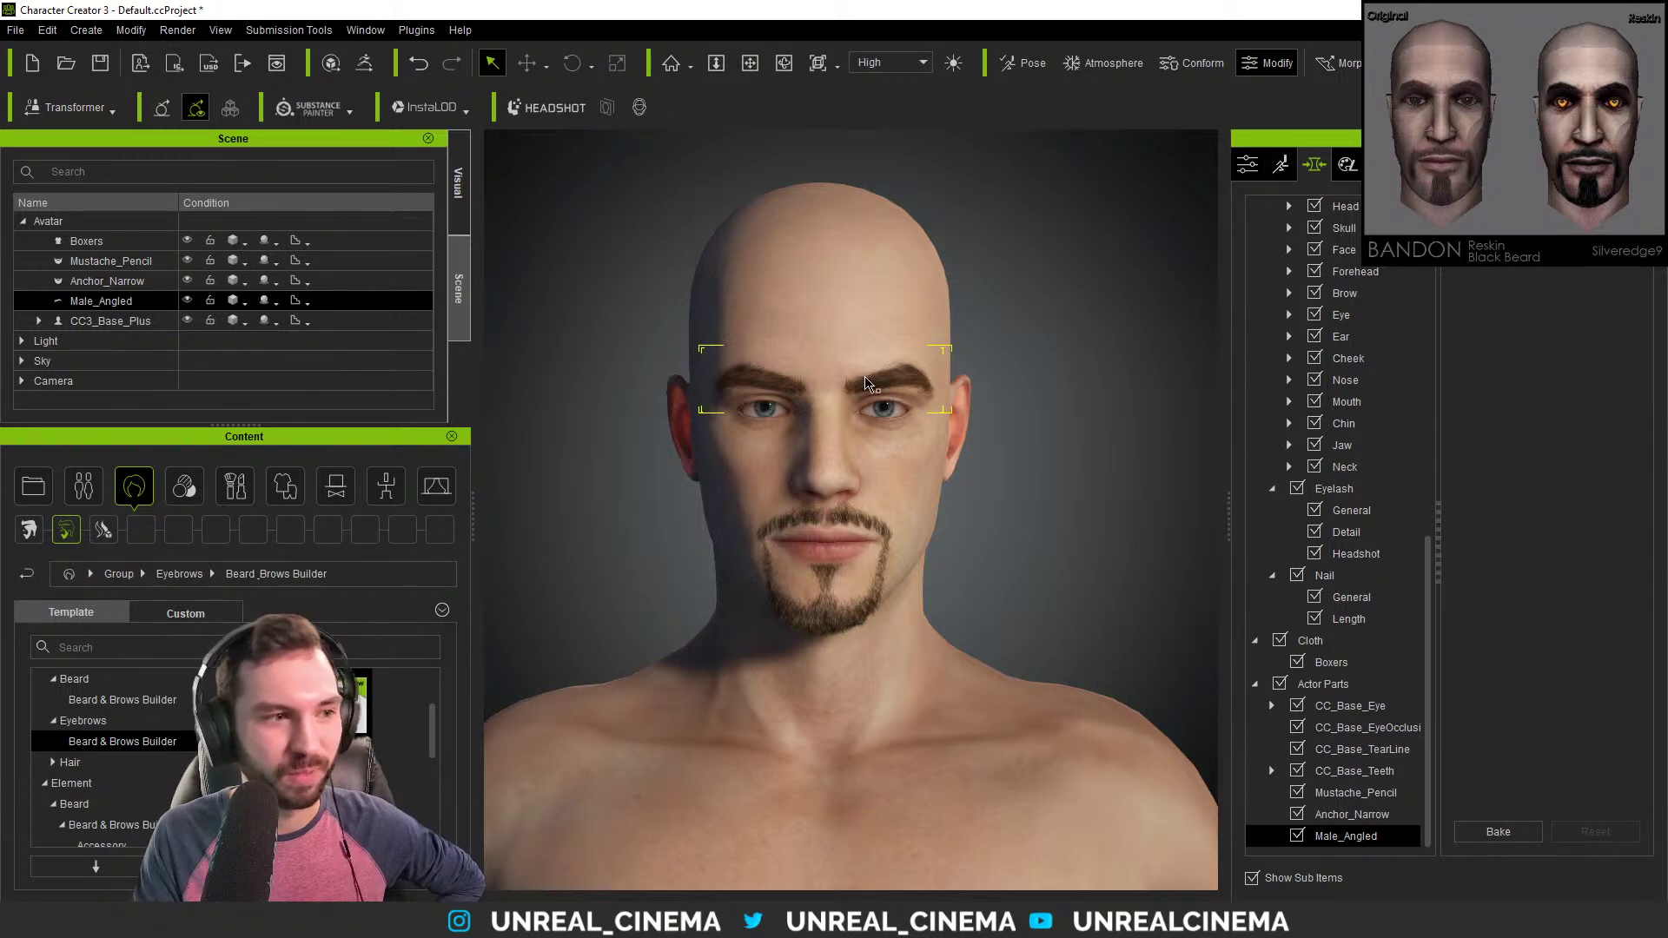
# Lower the crown of the avatar's head by setting the Skull morph listed before Skull Width to -13.
pyautogui.scroll(5, 1355, 477)
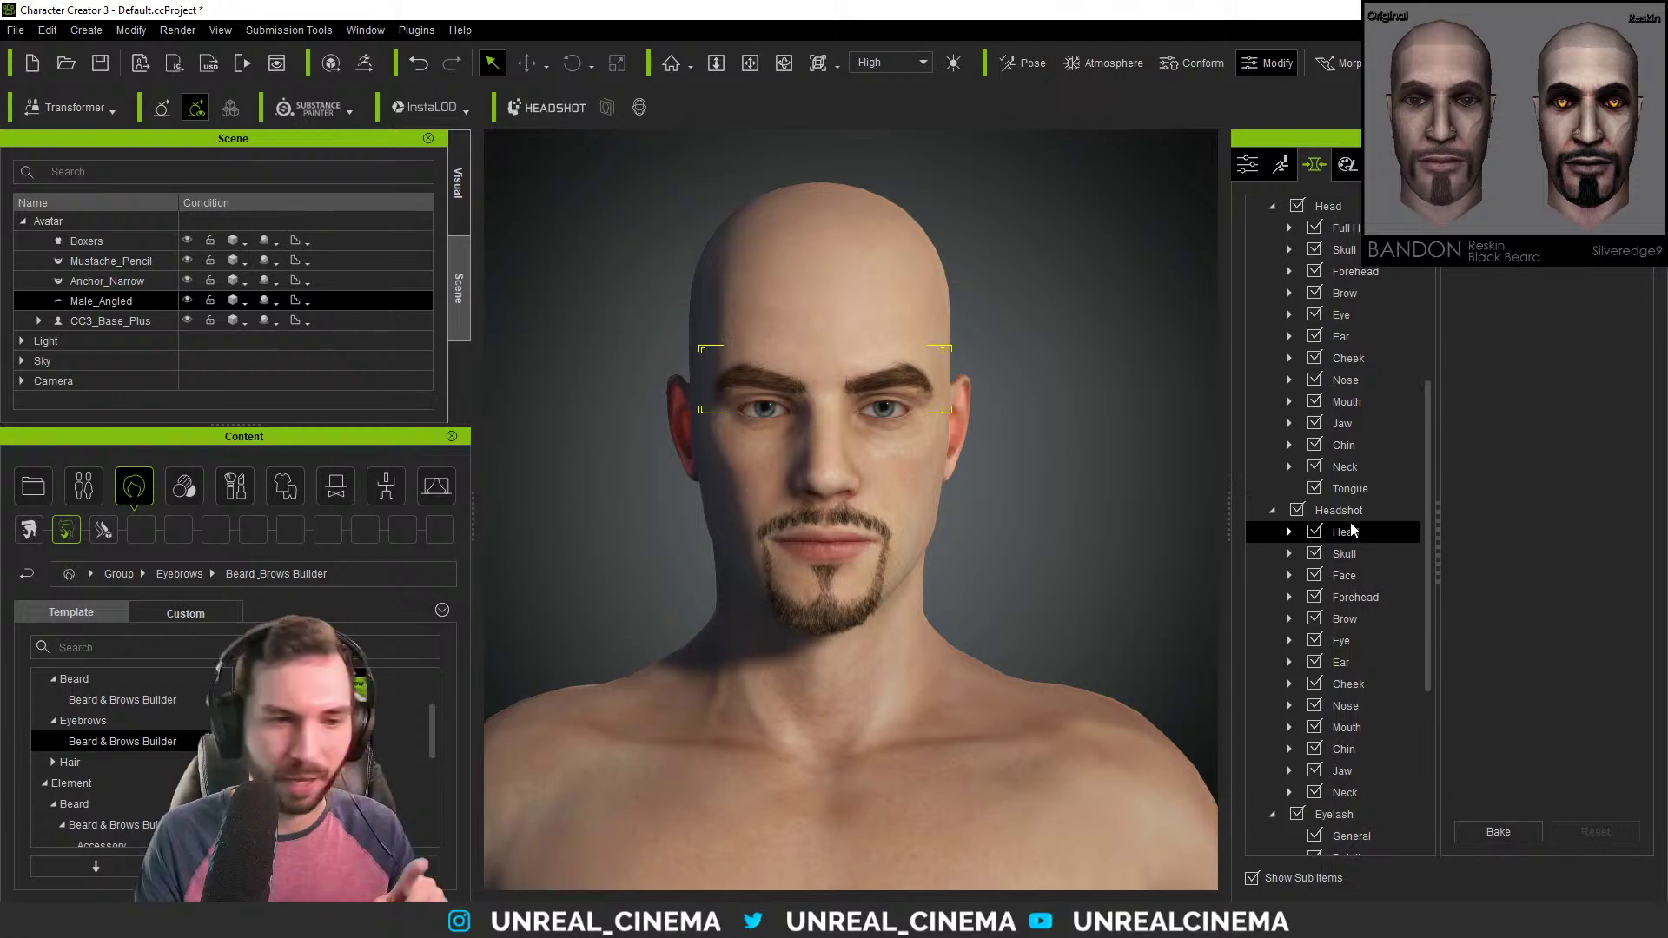
pyautogui.scroll(1, 1385, 525)
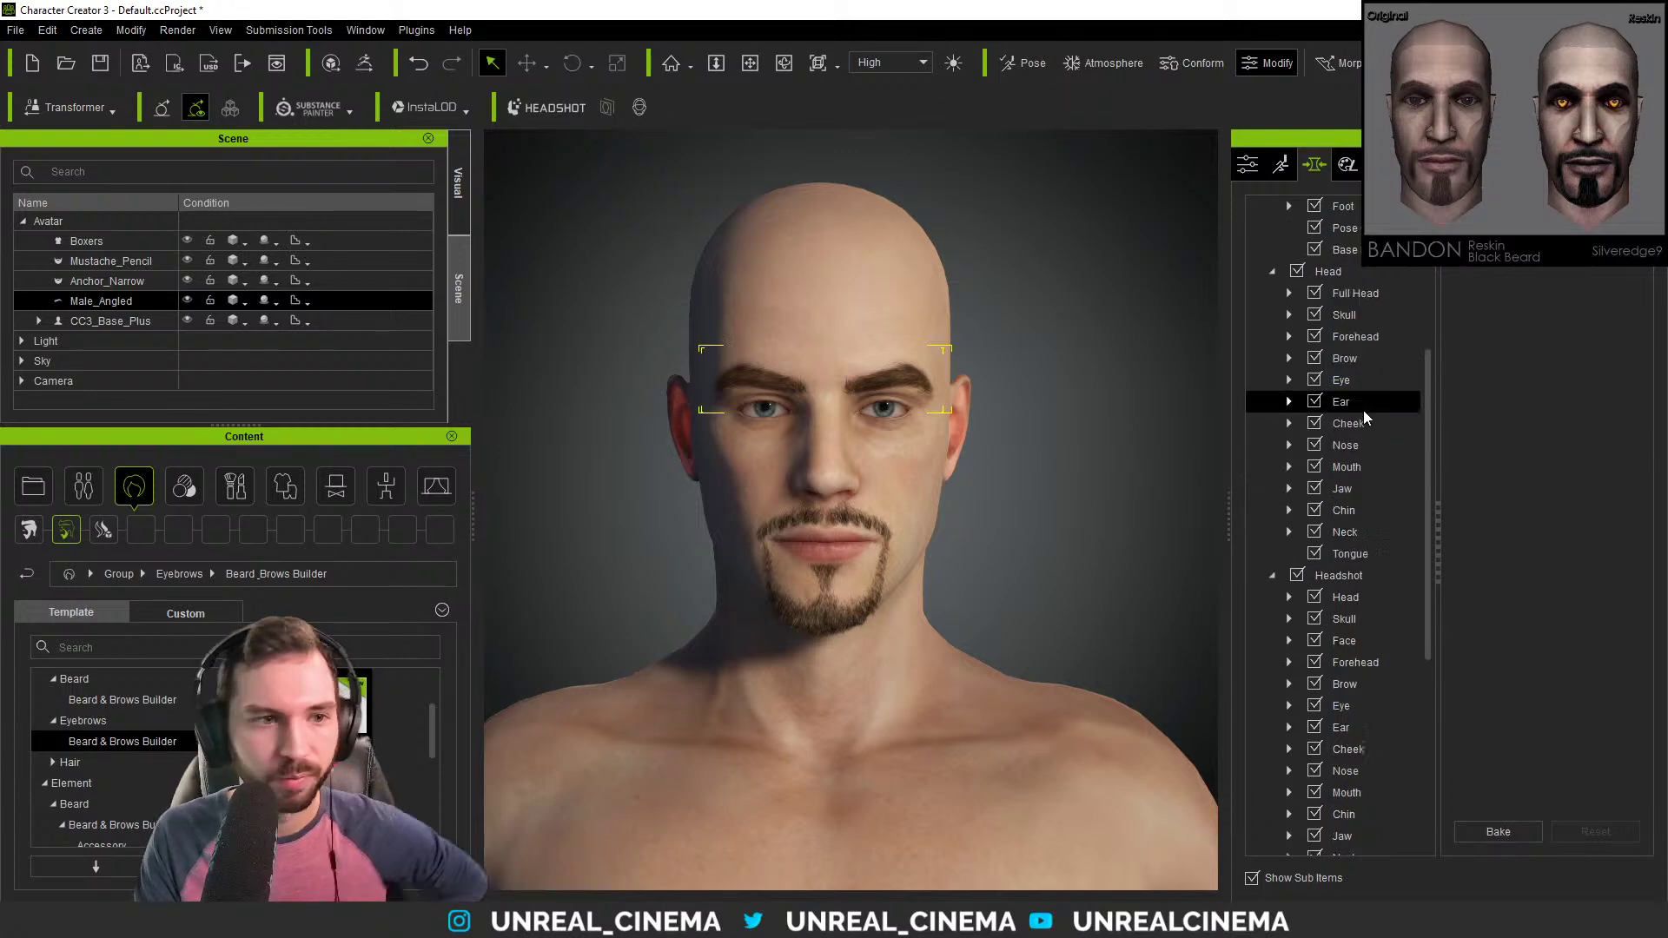
pyautogui.click(1373, 339)
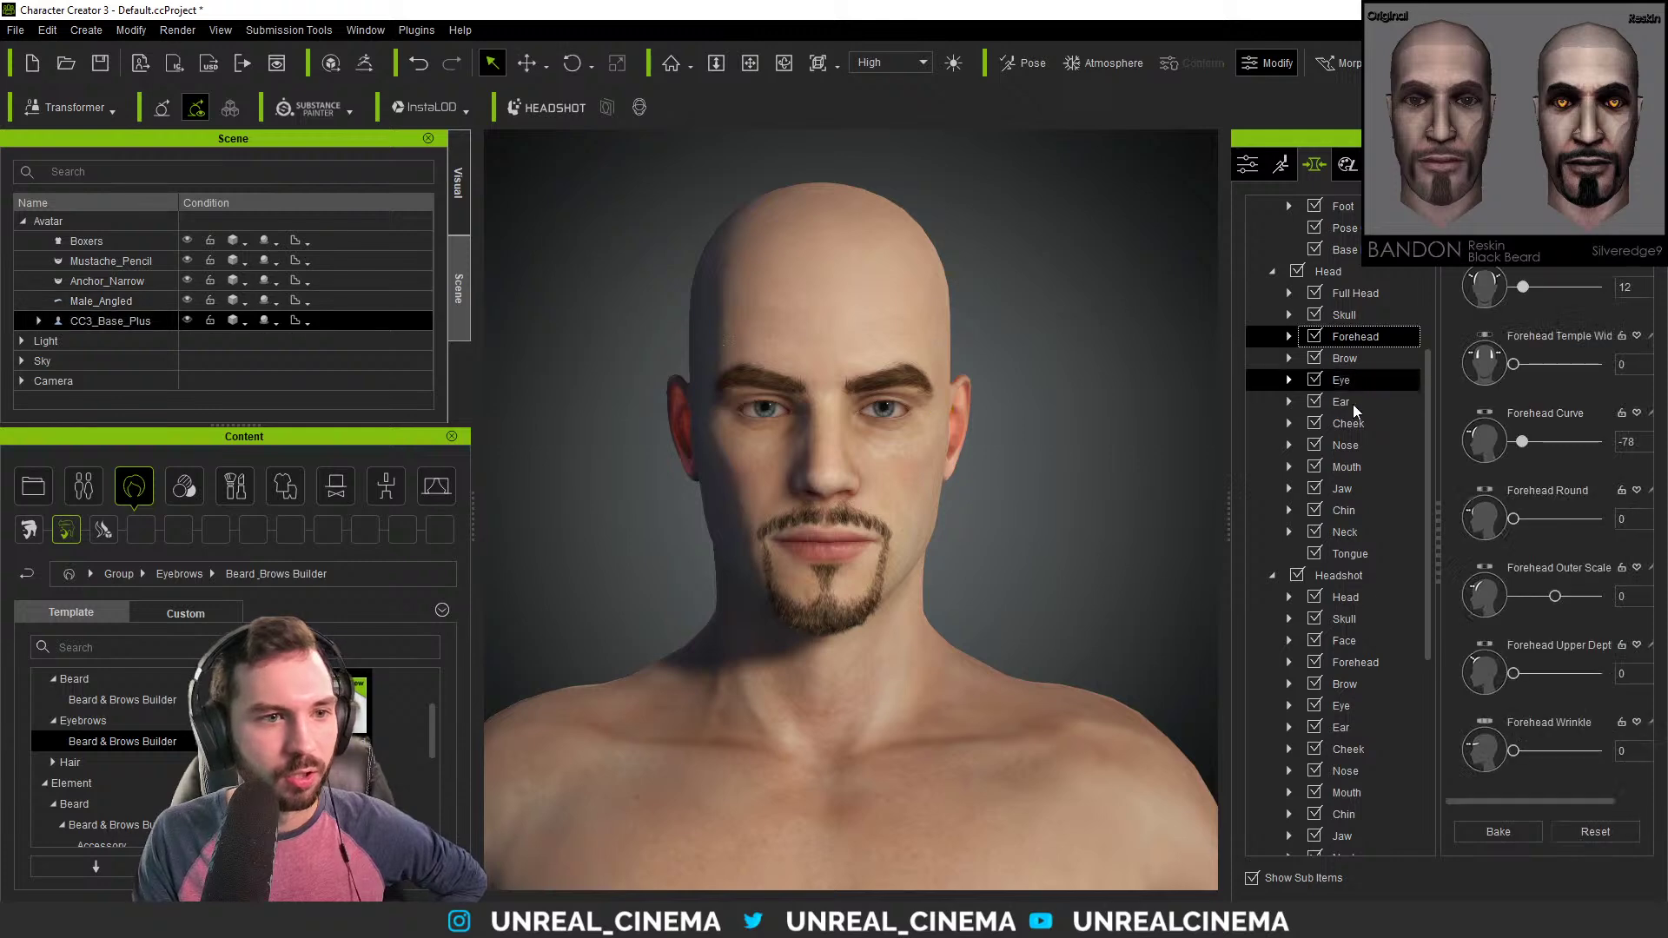
pyautogui.click(1351, 315)
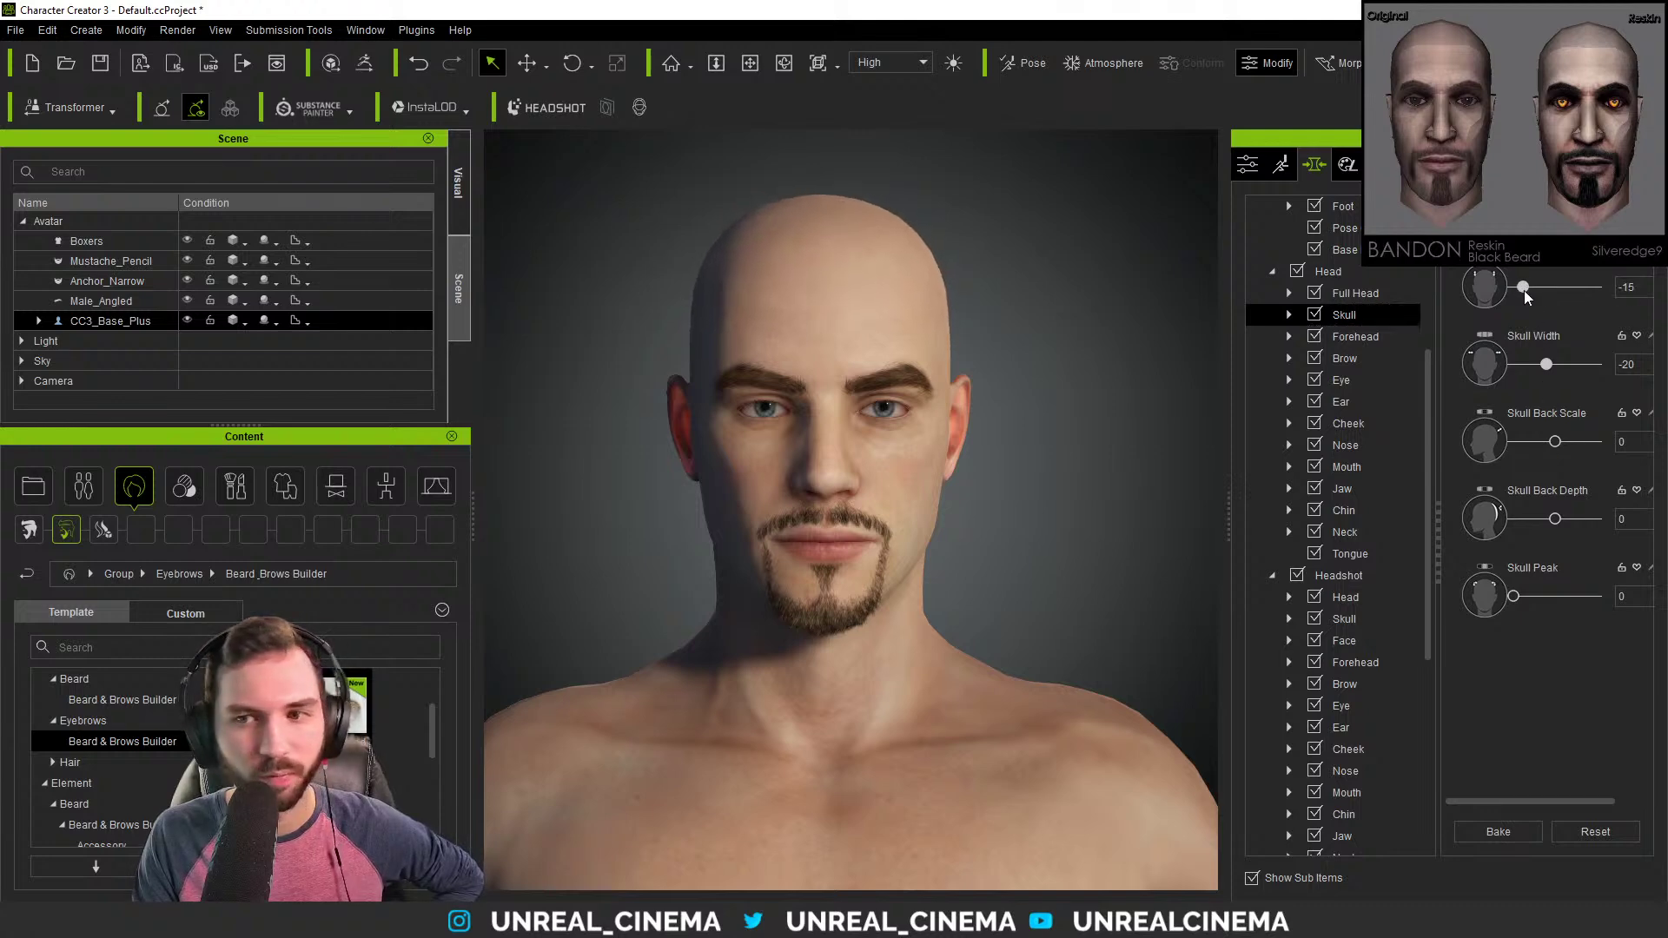
pyautogui.moveTo(1524, 290); pyautogui.dragTo(1525, 290)
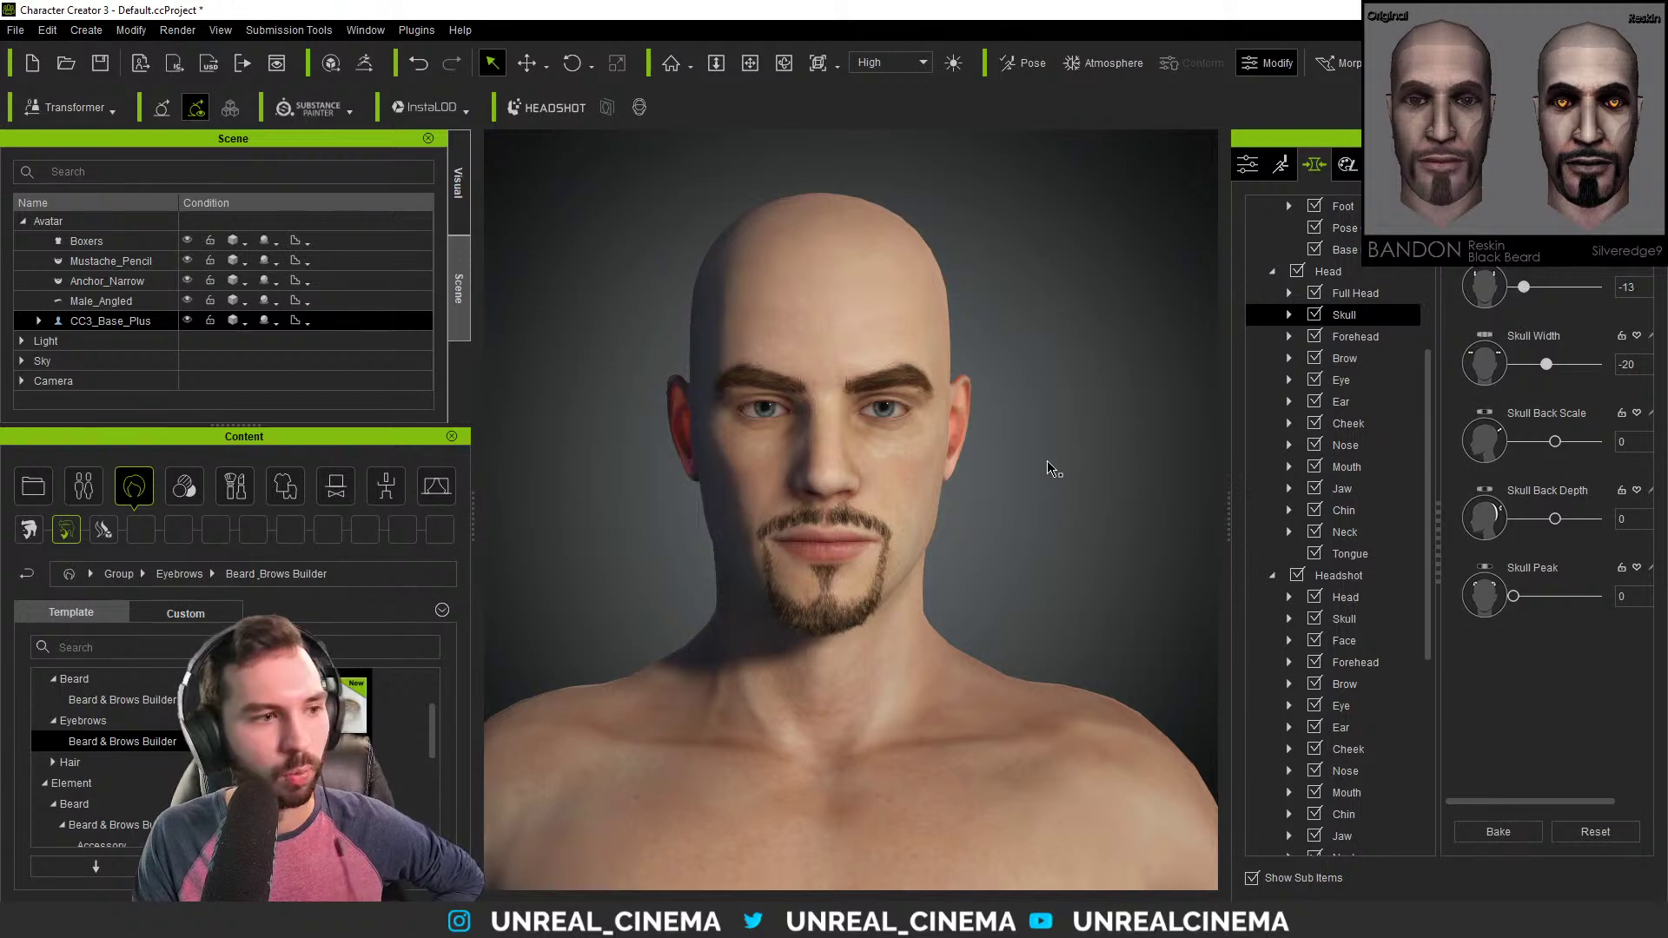
# Find the Morphable Scalp presets among the Hair Patches in the hair element library.
pyautogui.scroll(-3, 105, 756)
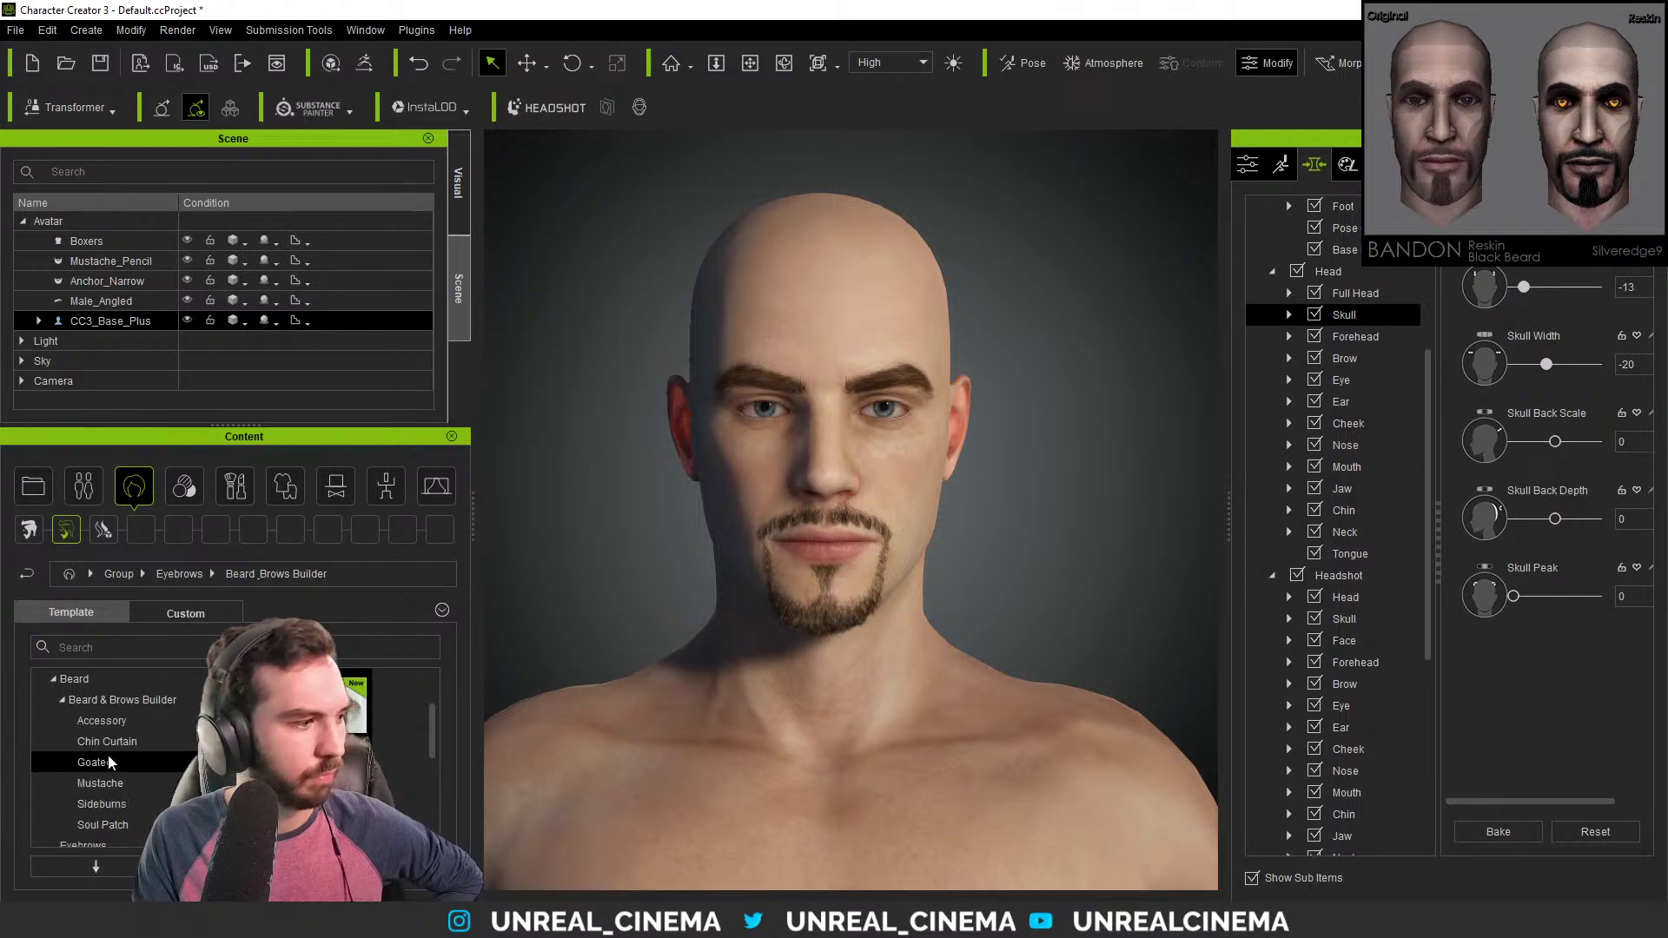
pyautogui.click(66, 827)
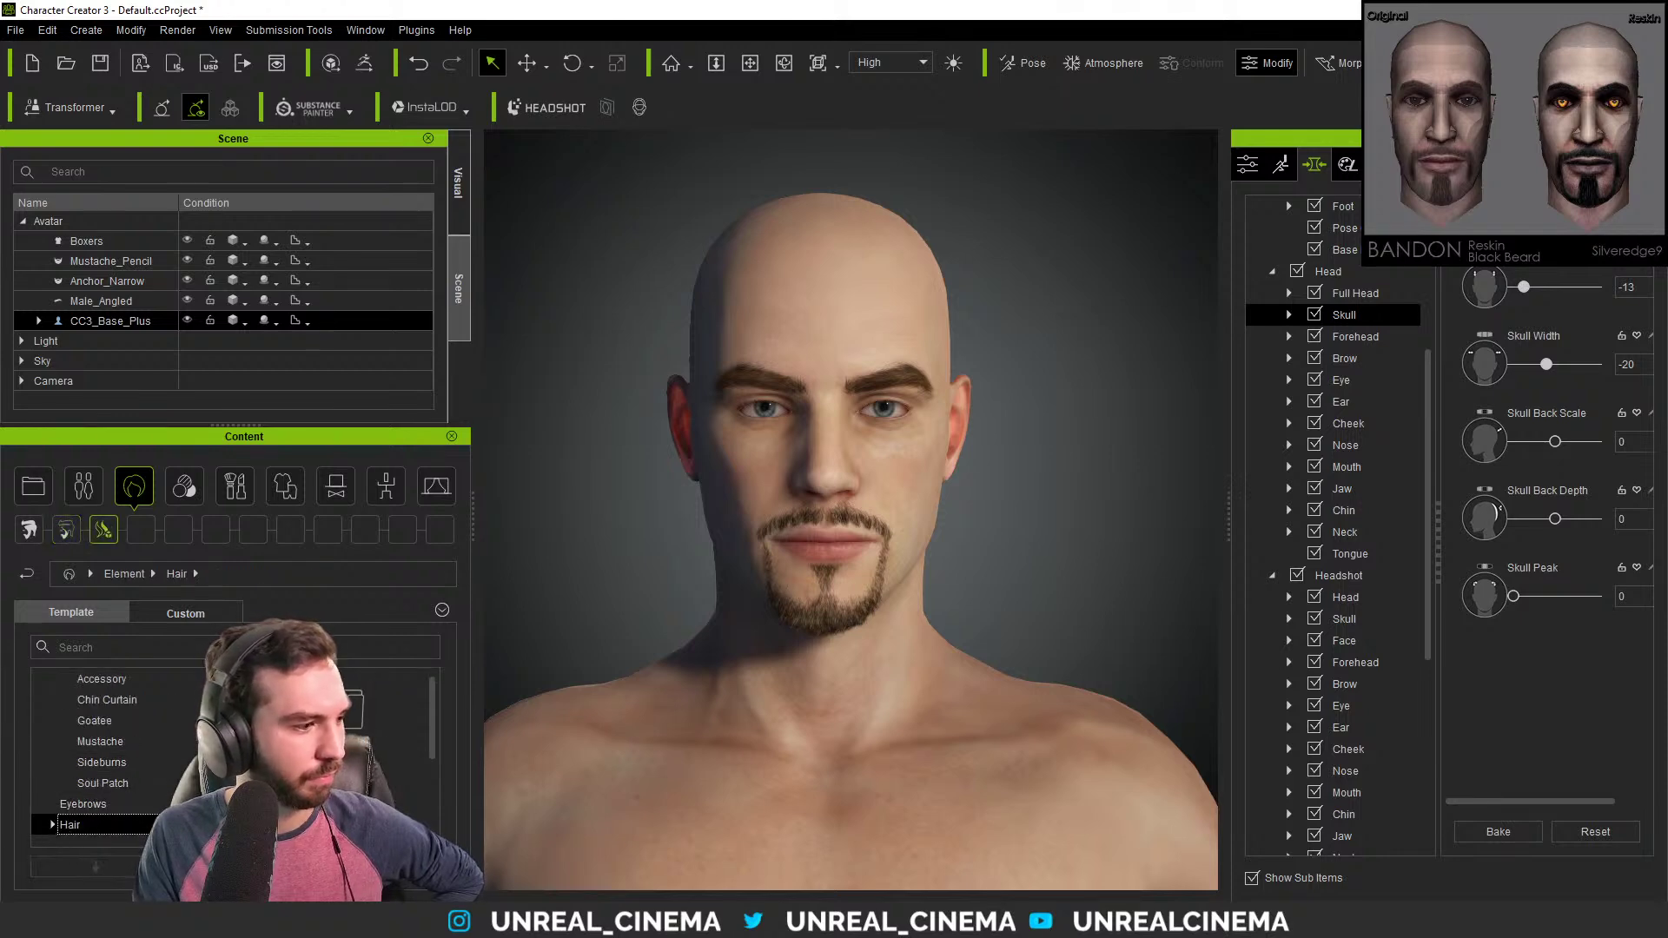
pyautogui.scroll(3, 87, 730)
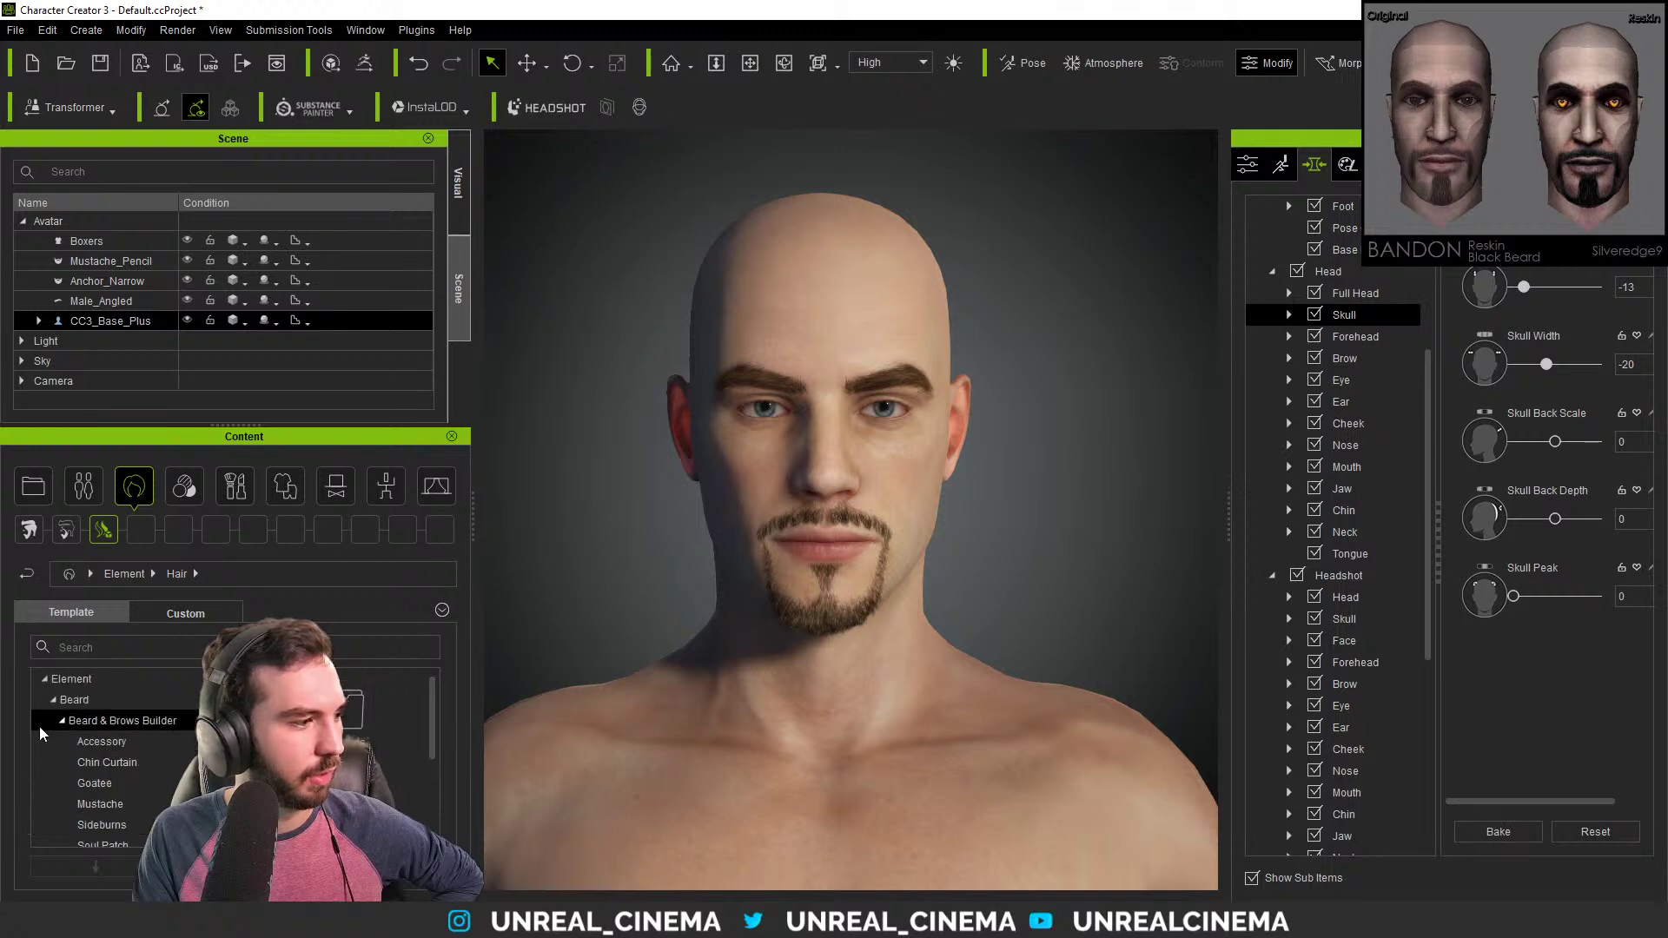
pyautogui.click(91, 721)
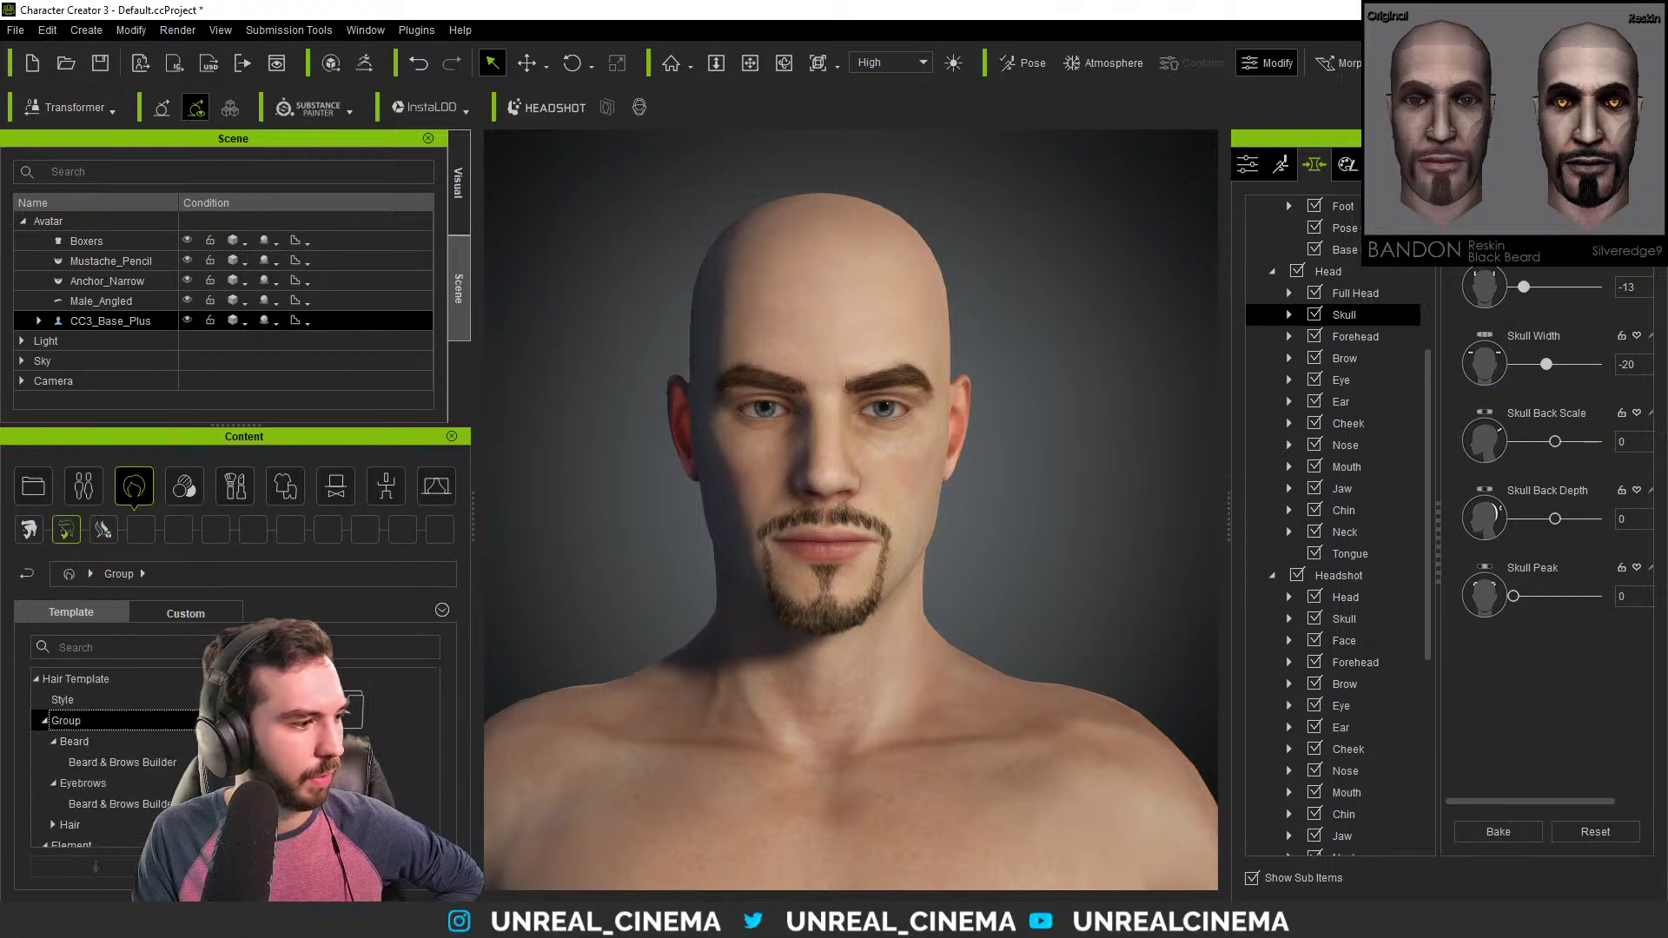
pyautogui.click(69, 825)
pyautogui.press('Down')
pyautogui.press('Down')
pyautogui.doubleClick(122, 720)
pyautogui.click(108, 782)
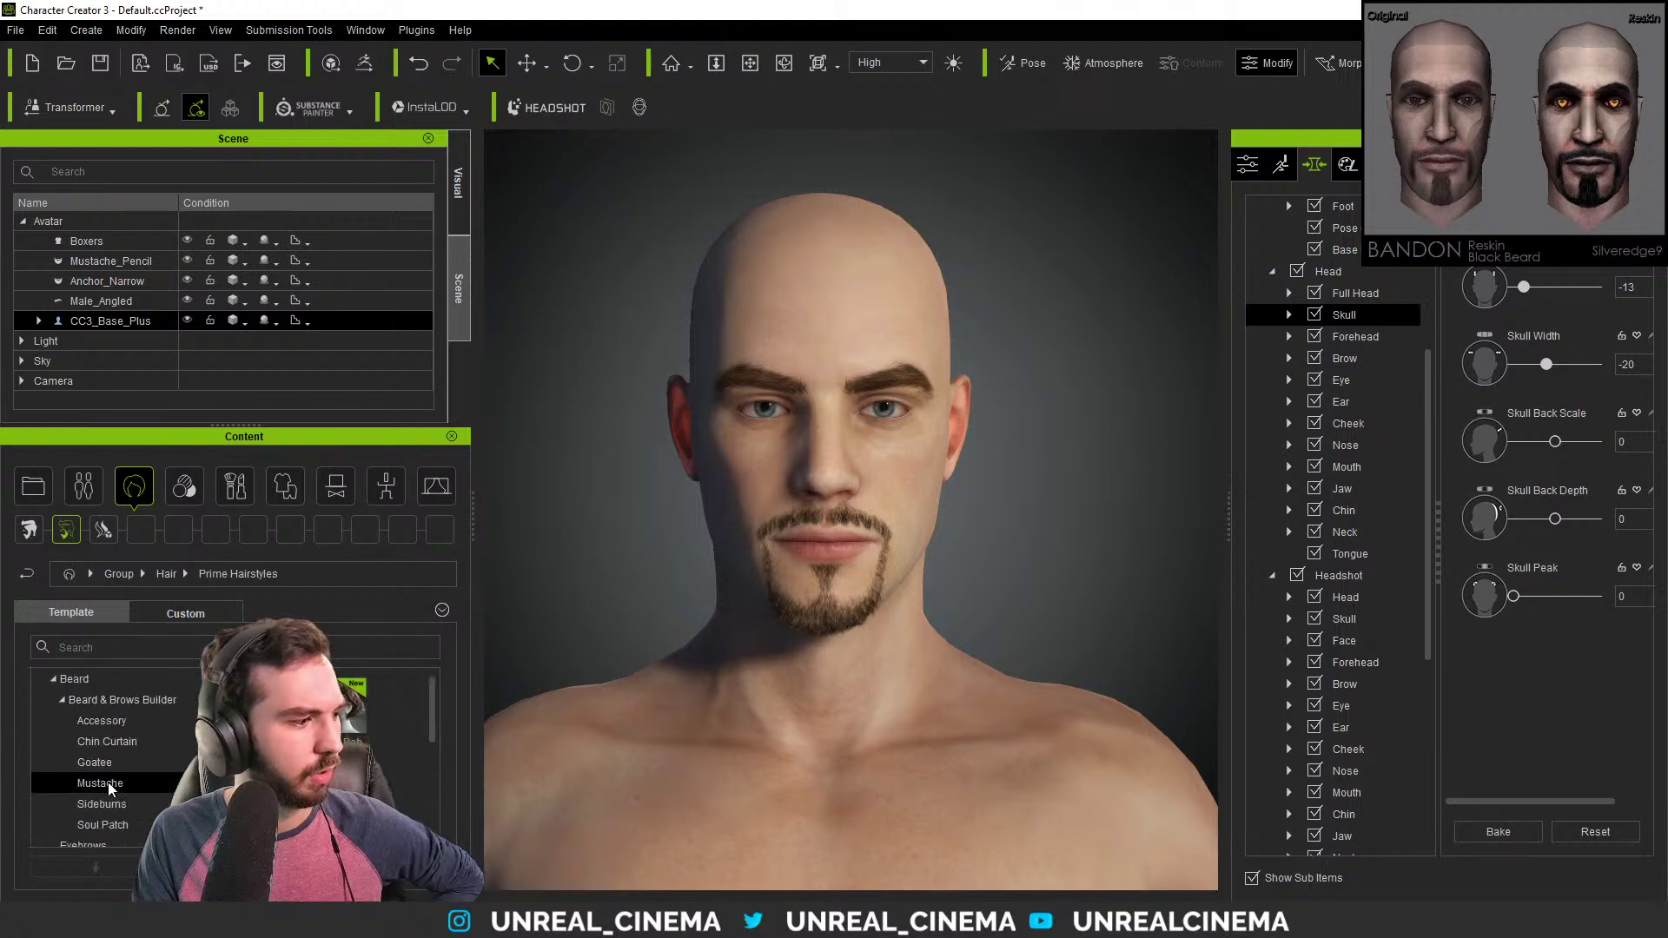
pyautogui.press('Down')
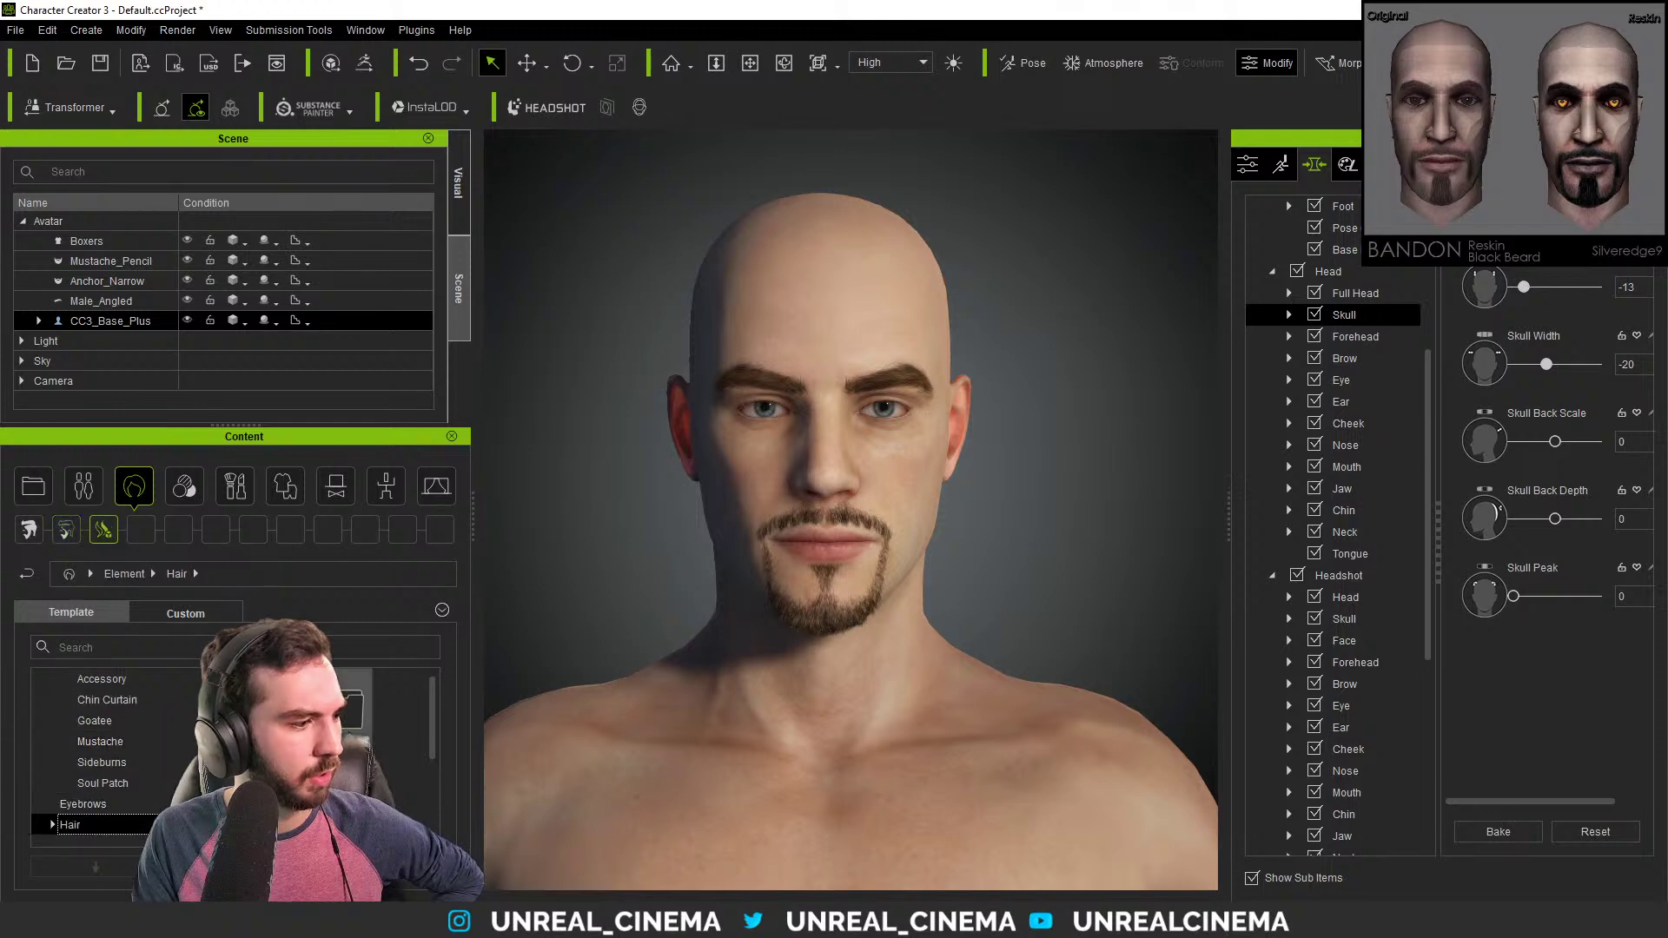
pyautogui.press('Right')
pyautogui.press('Down')
pyautogui.press('Down')
pyautogui.press('Down')
pyautogui.press('Down')
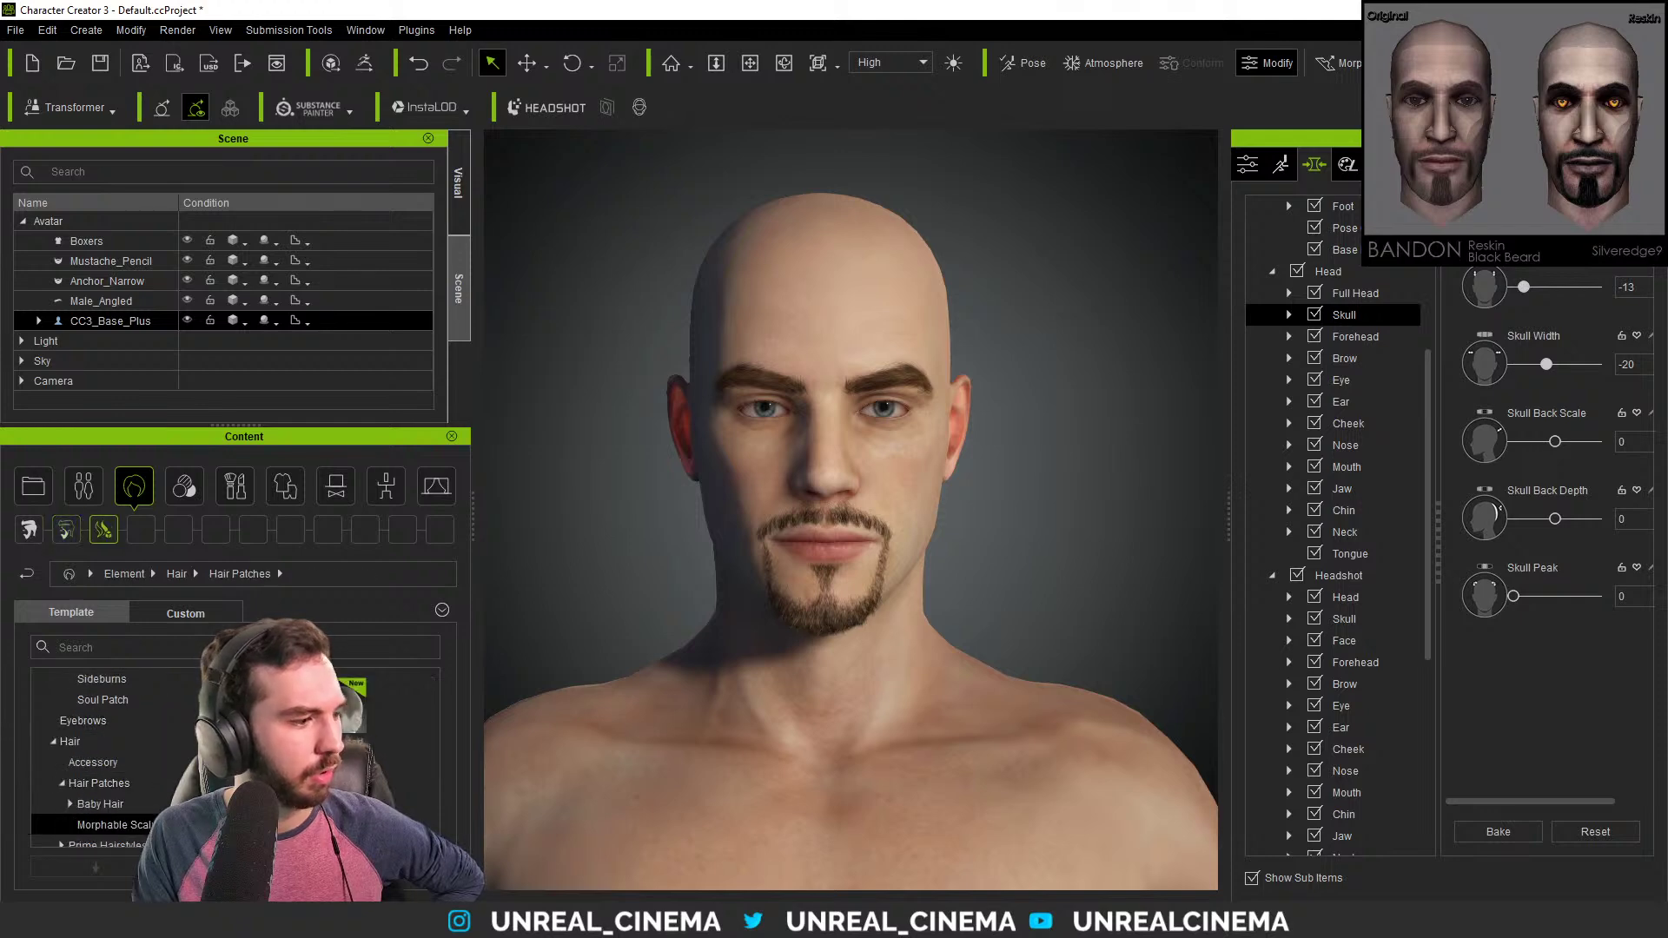
# Try the Scalp_Male hair patch on the avatar, and delete it.
pyautogui.doubleClick(332, 726)
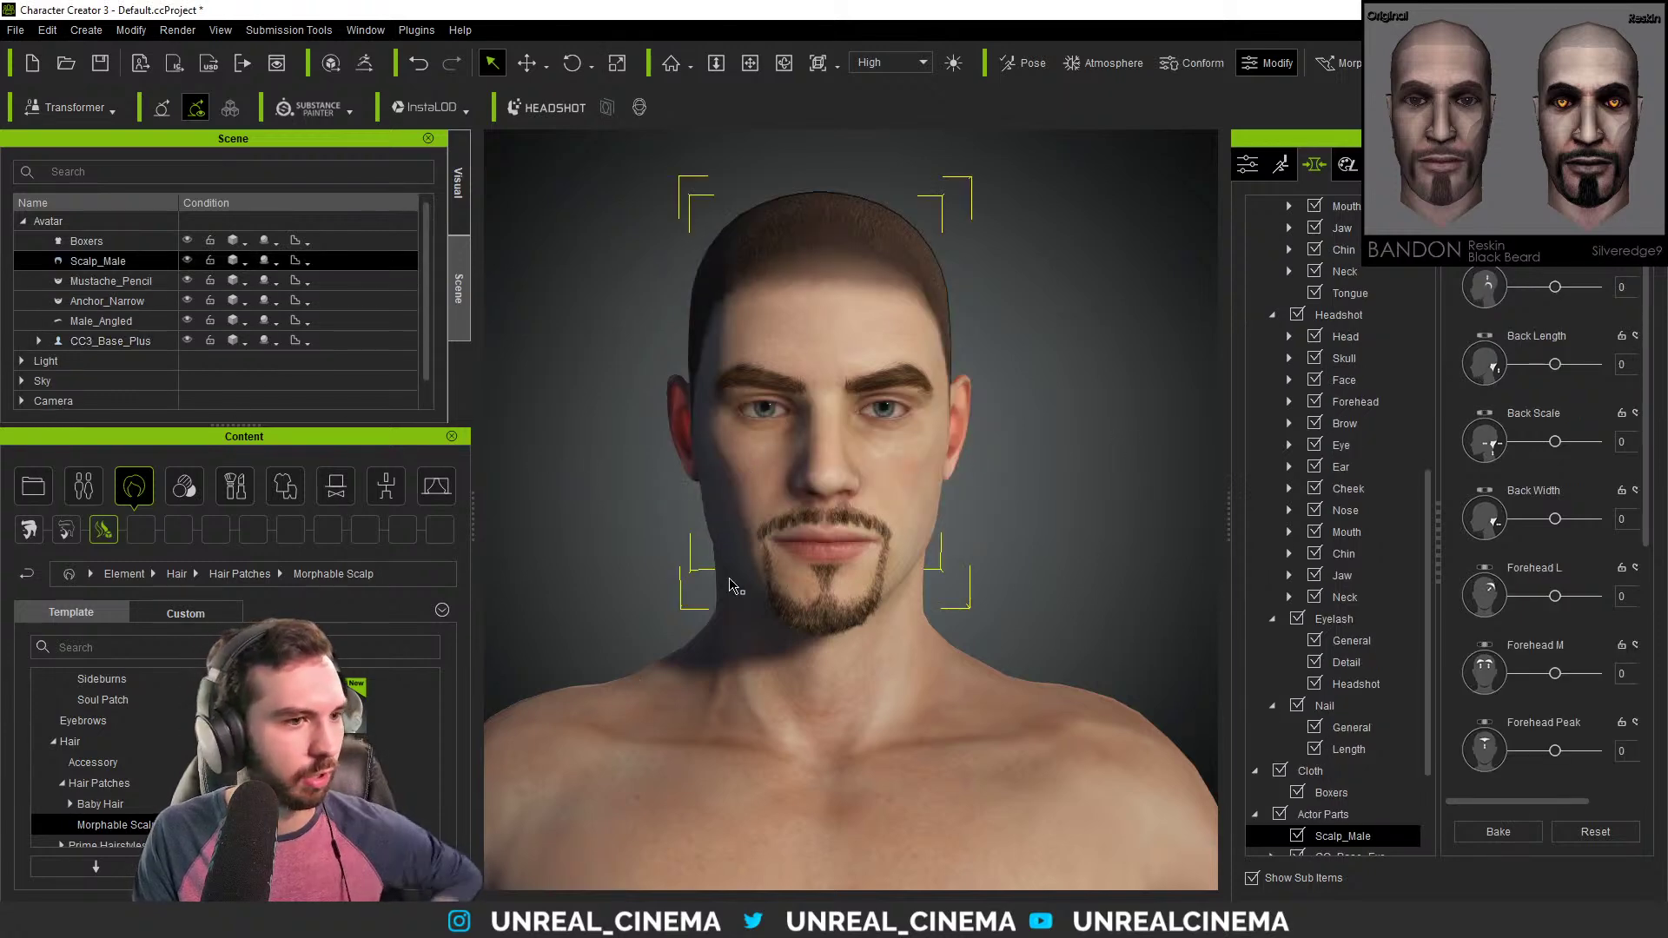
pyautogui.moveTo(852, 409); pyautogui.dragTo(556, 405, button='right')
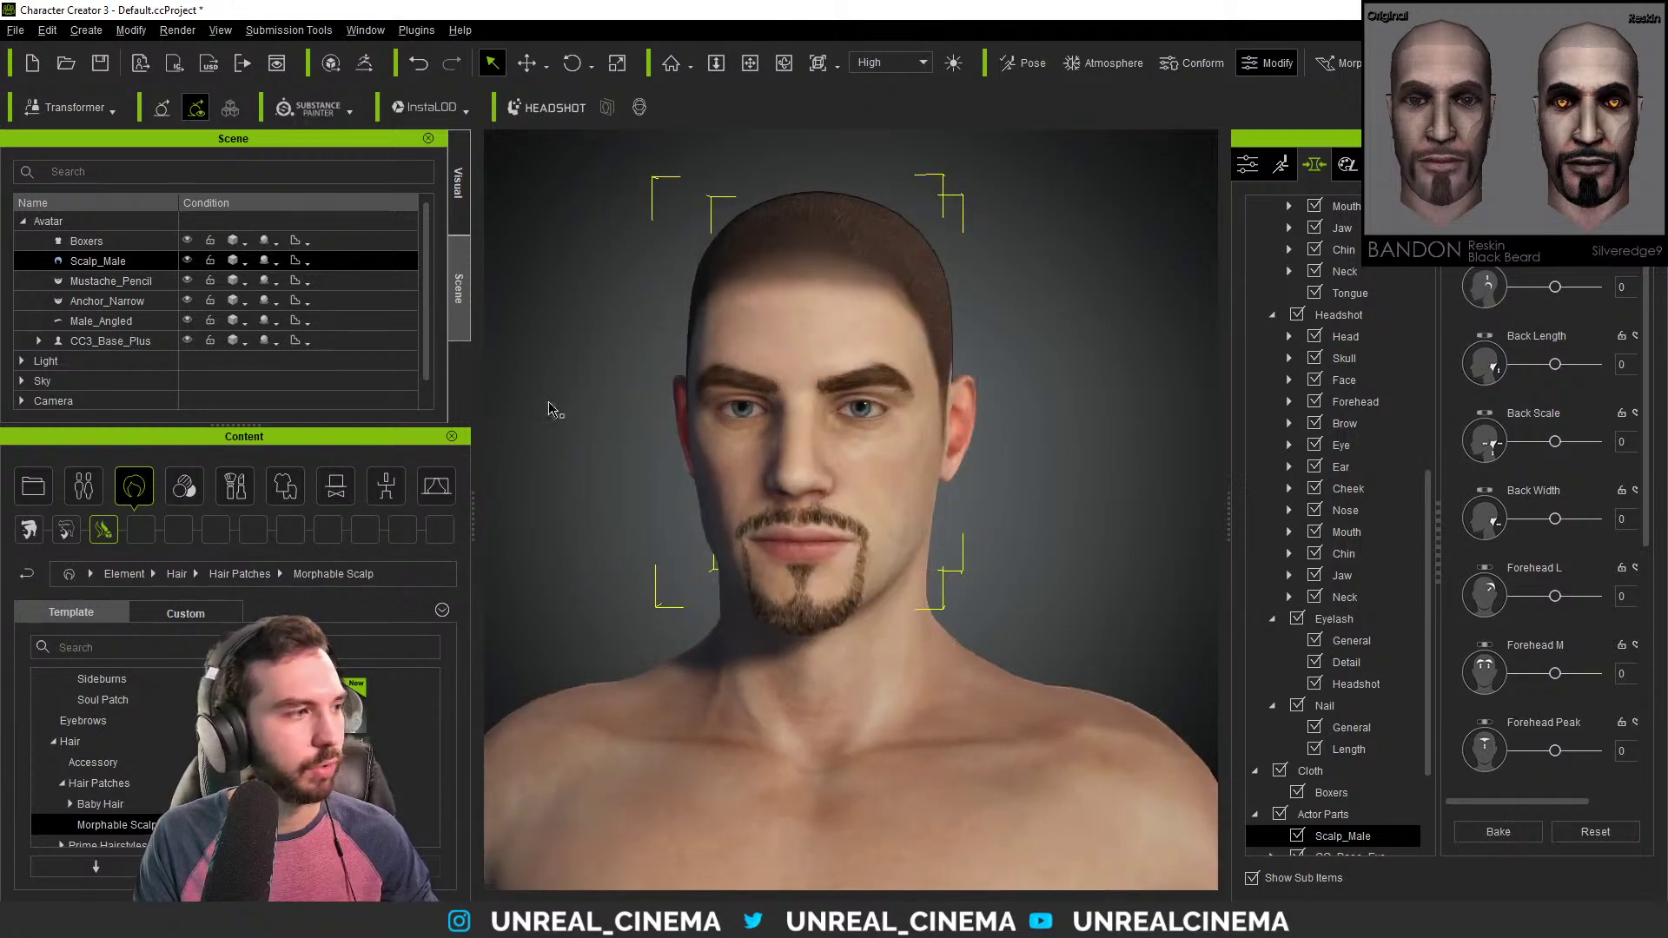
pyautogui.click(132, 244)
pyautogui.click(134, 264)
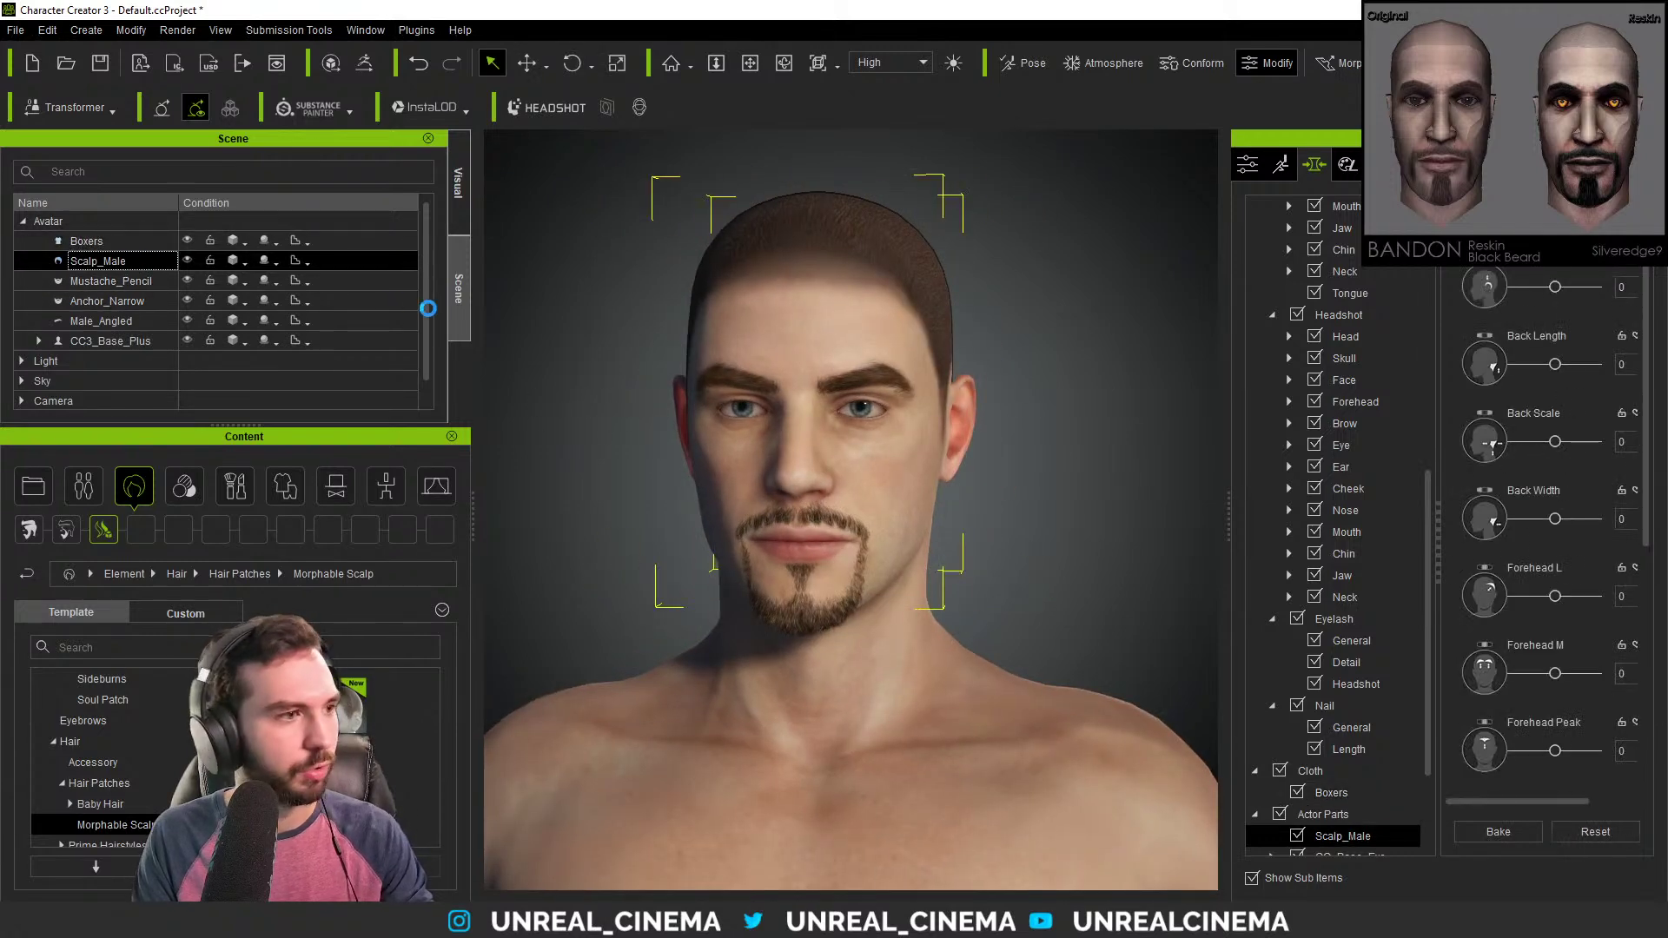
pyautogui.press('Delete')
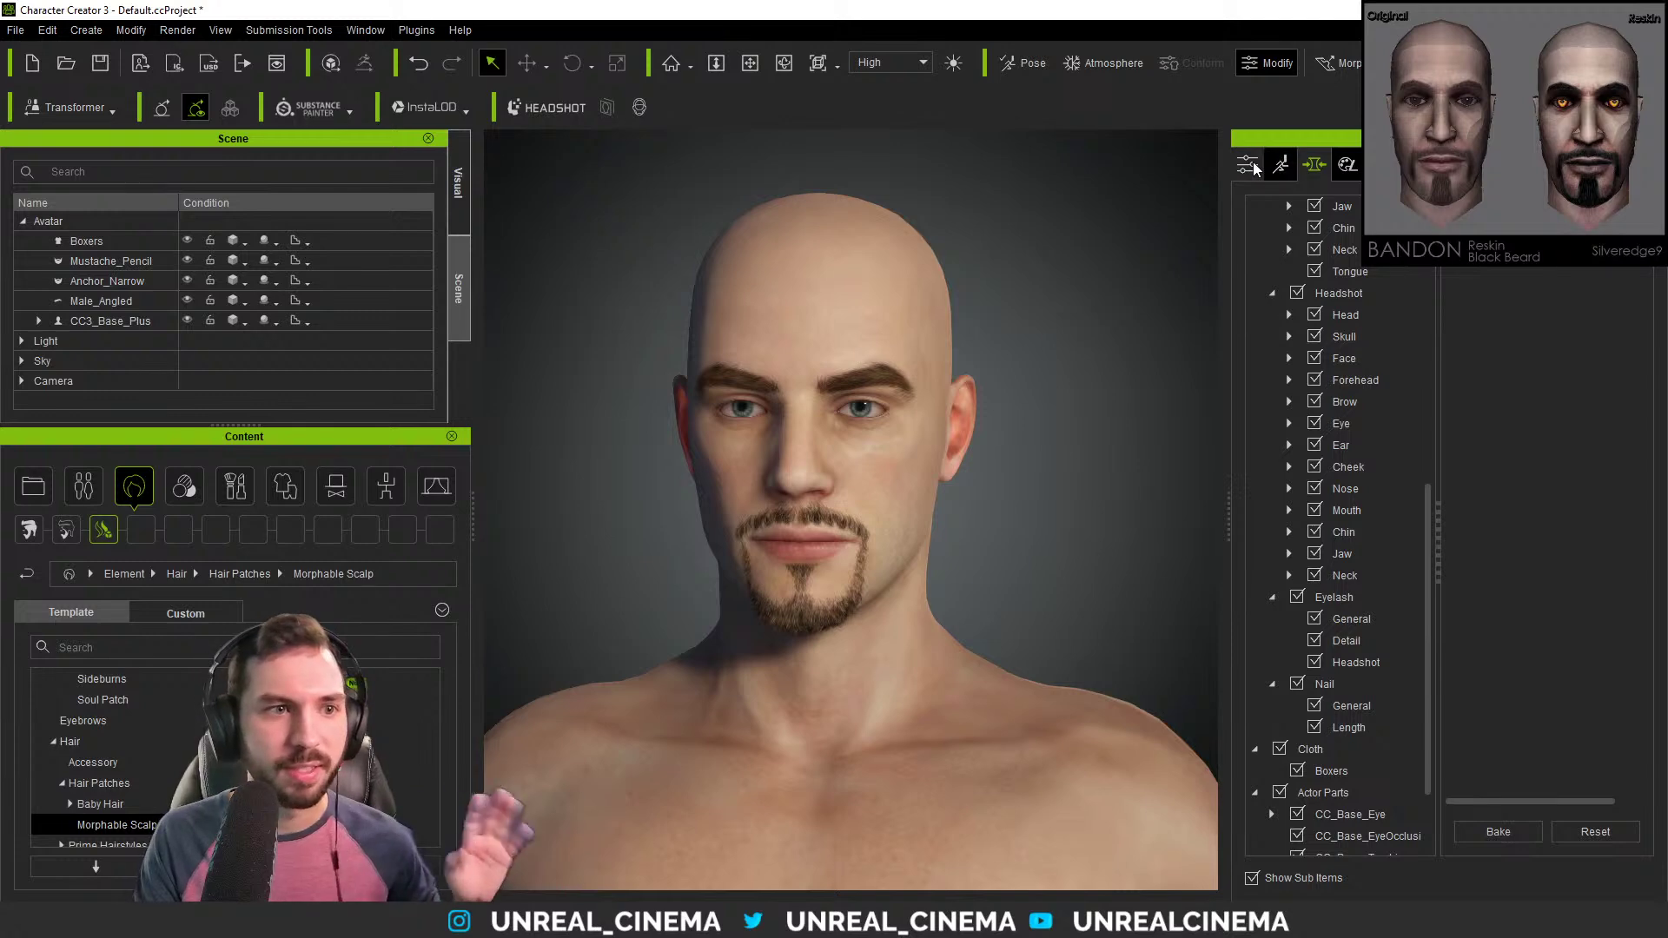
# Activate the skin editor for the avatar's skin and check the bare face.
pyautogui.click(1348, 165)
pyautogui.click(1251, 233)
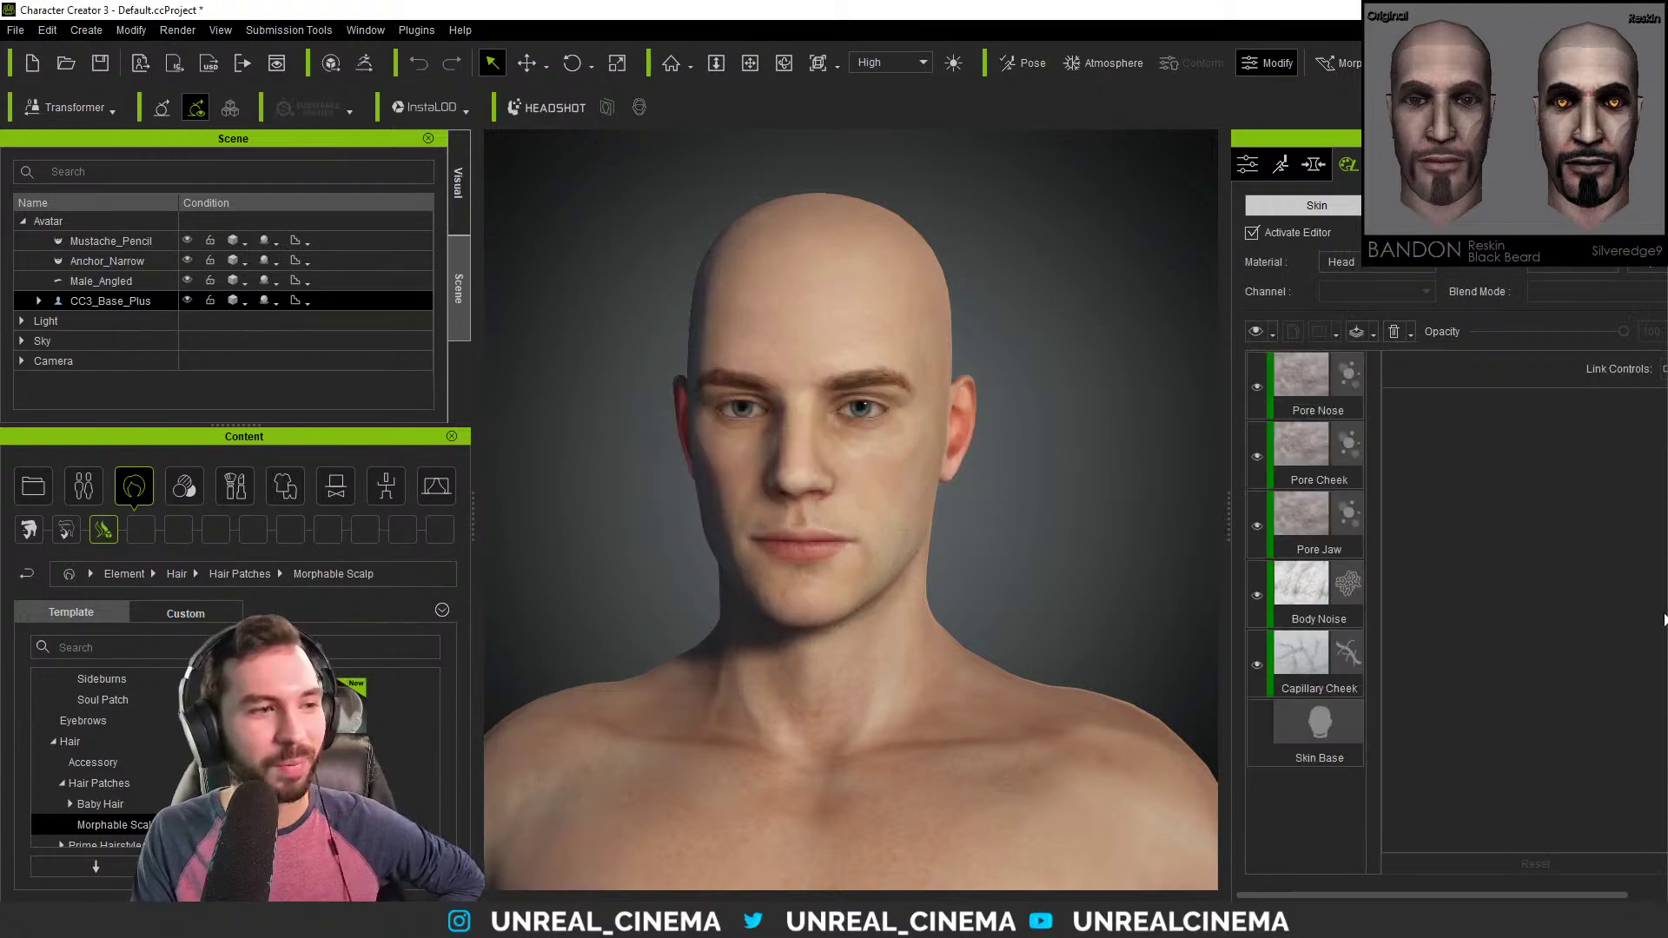
pyautogui.moveTo(860, 525); pyautogui.dragTo(756, 509, button='right')
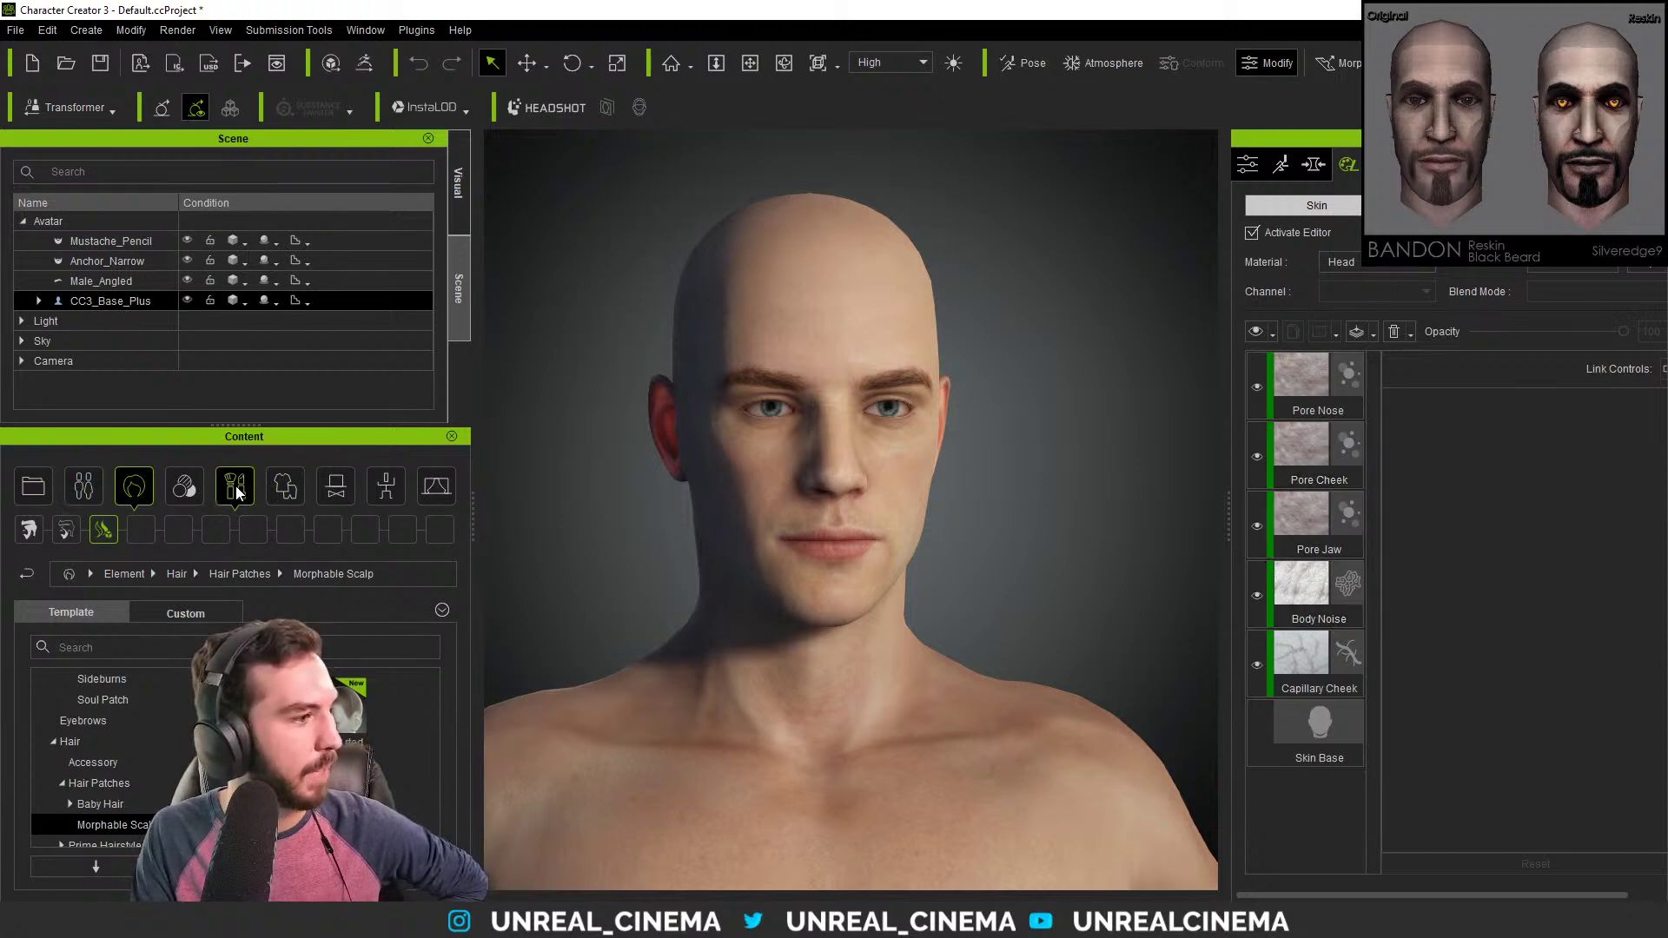
# Apply a Realistic Human Skin preset to the avatar, including material settings and textures, shader textures and shader parameters.
pyautogui.click(184, 486)
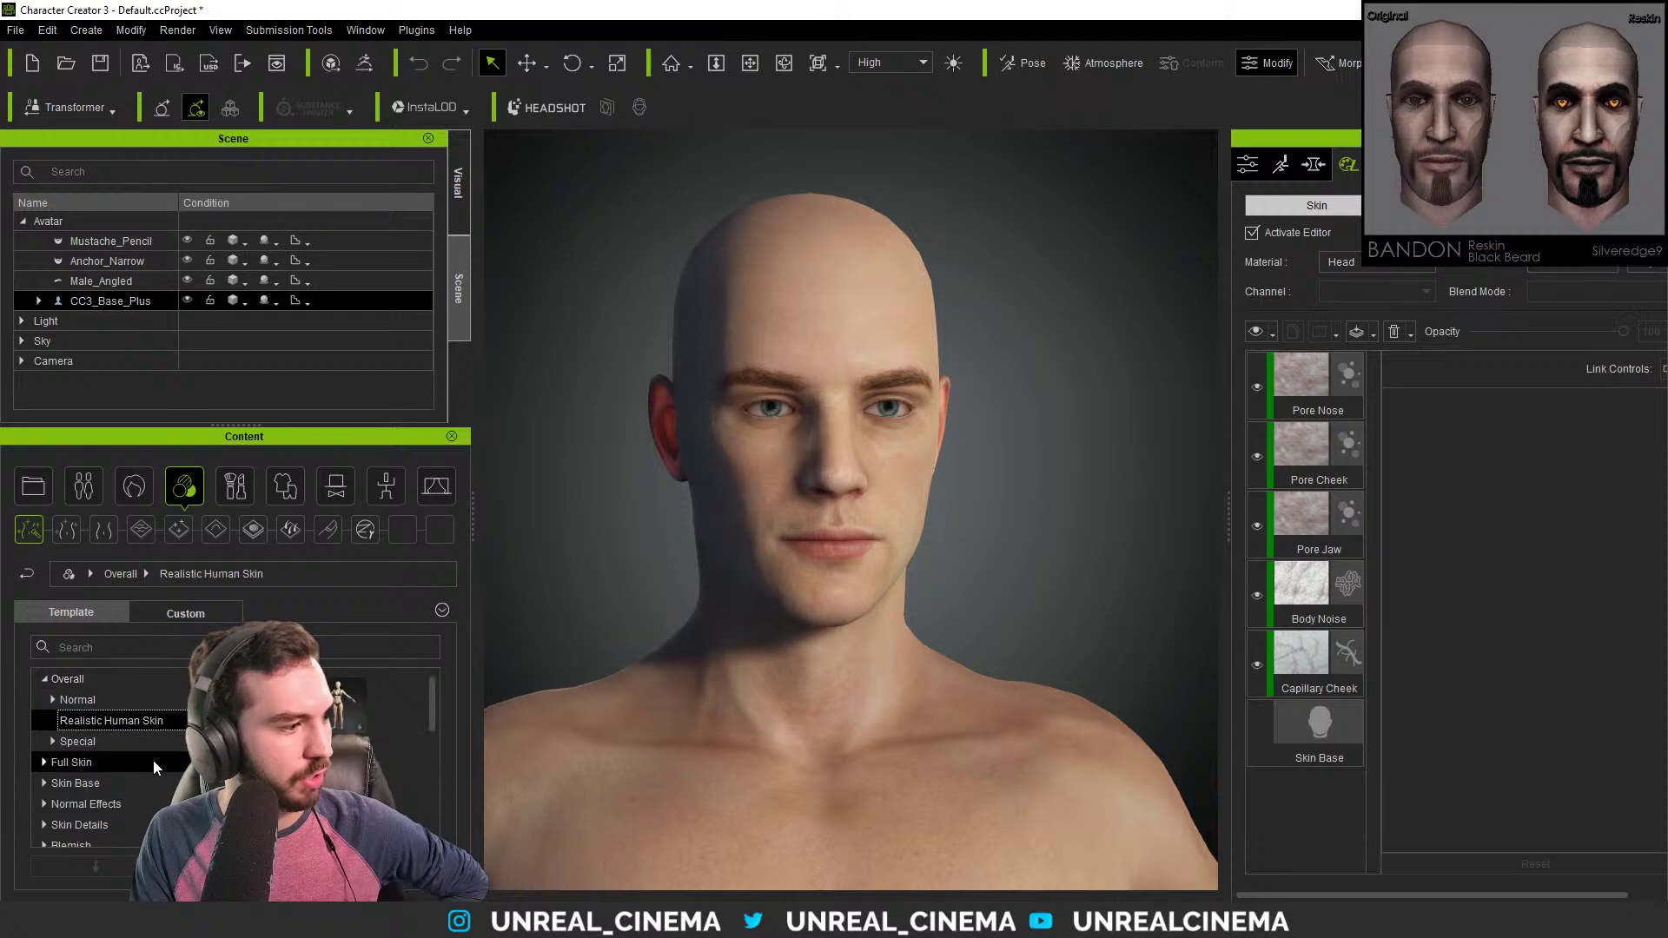
pyautogui.click(109, 722)
pyautogui.scroll(-3, 375, 730)
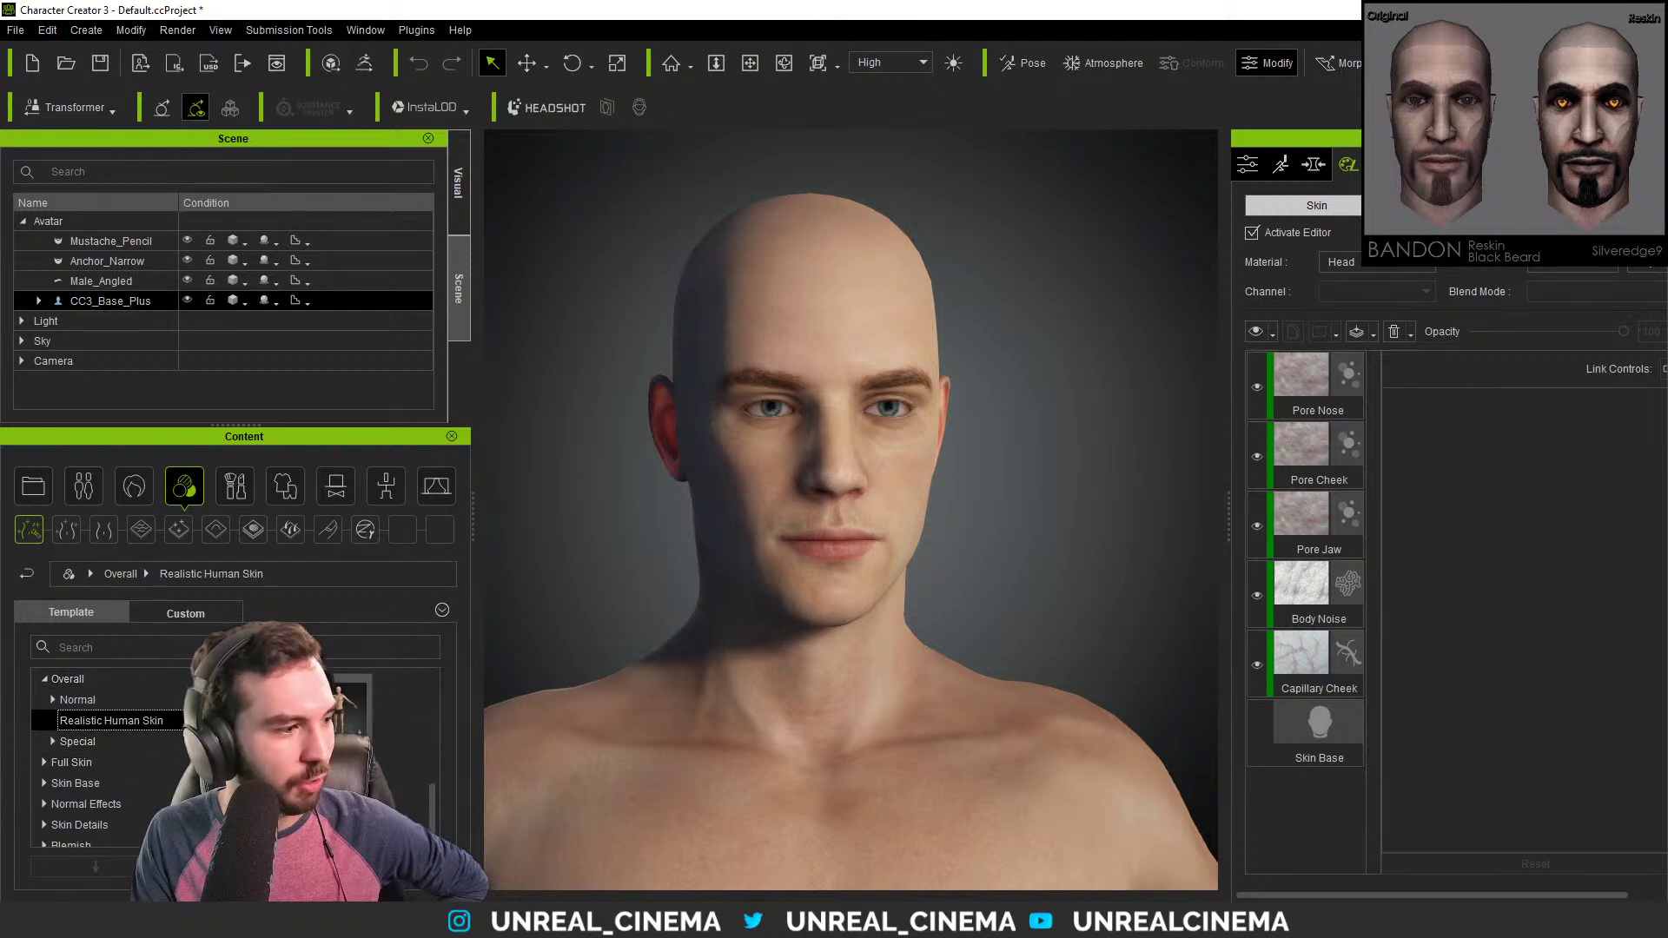
pyautogui.moveTo(347, 717)
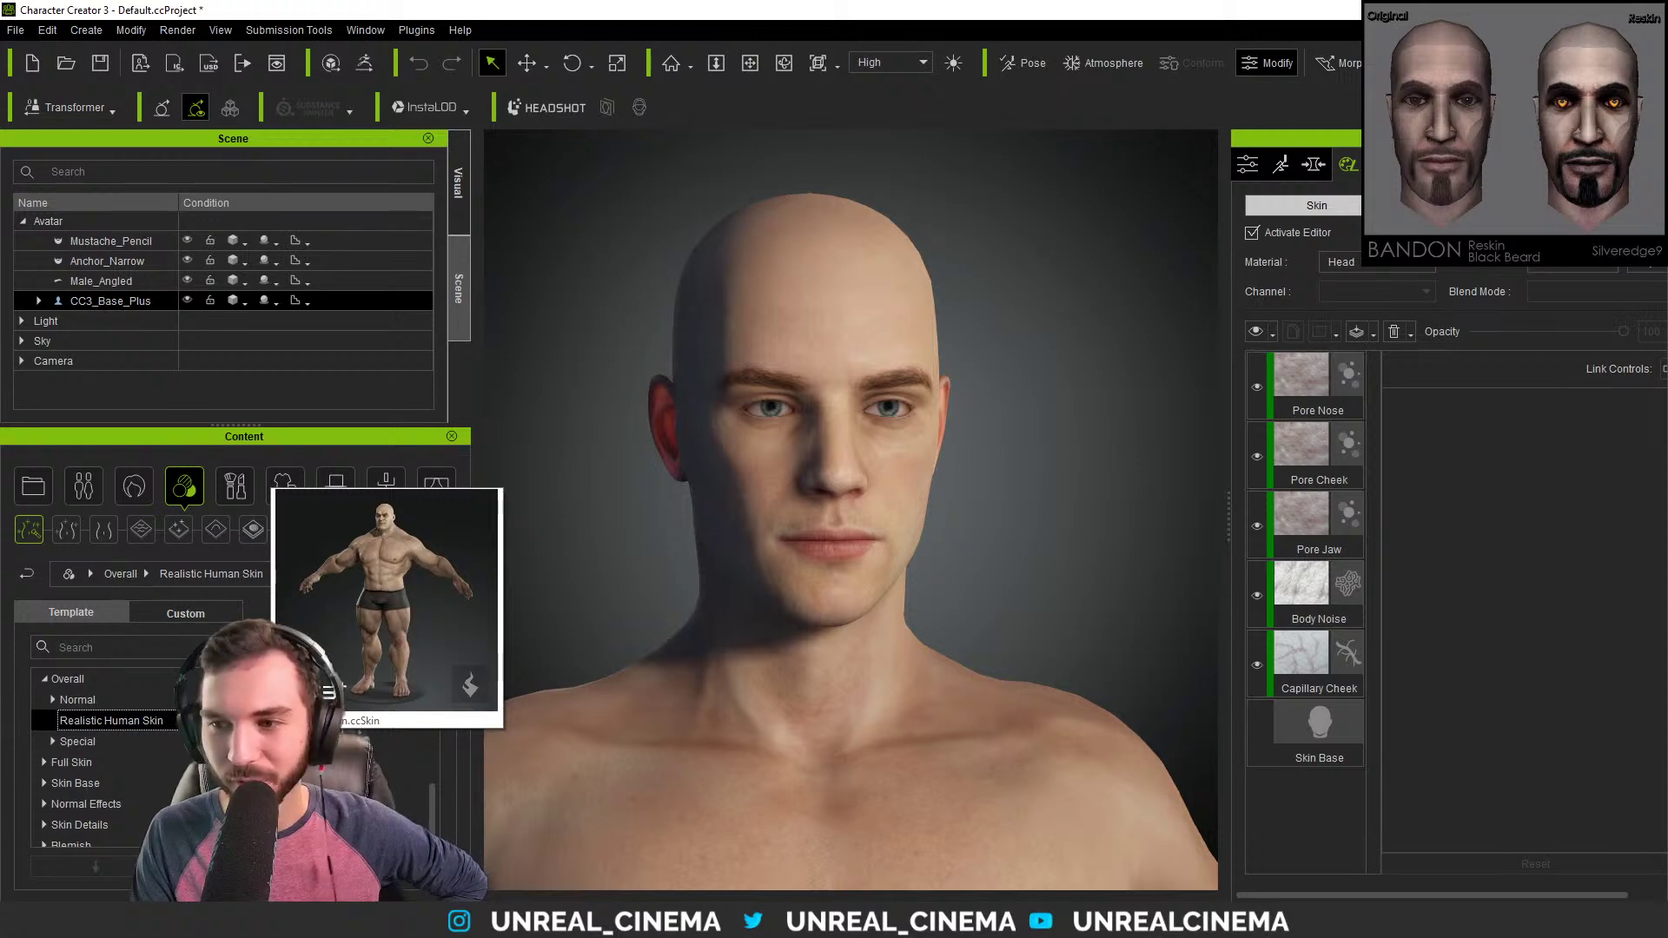
pyautogui.moveTo(433, 809); pyautogui.dragTo(435, 780)
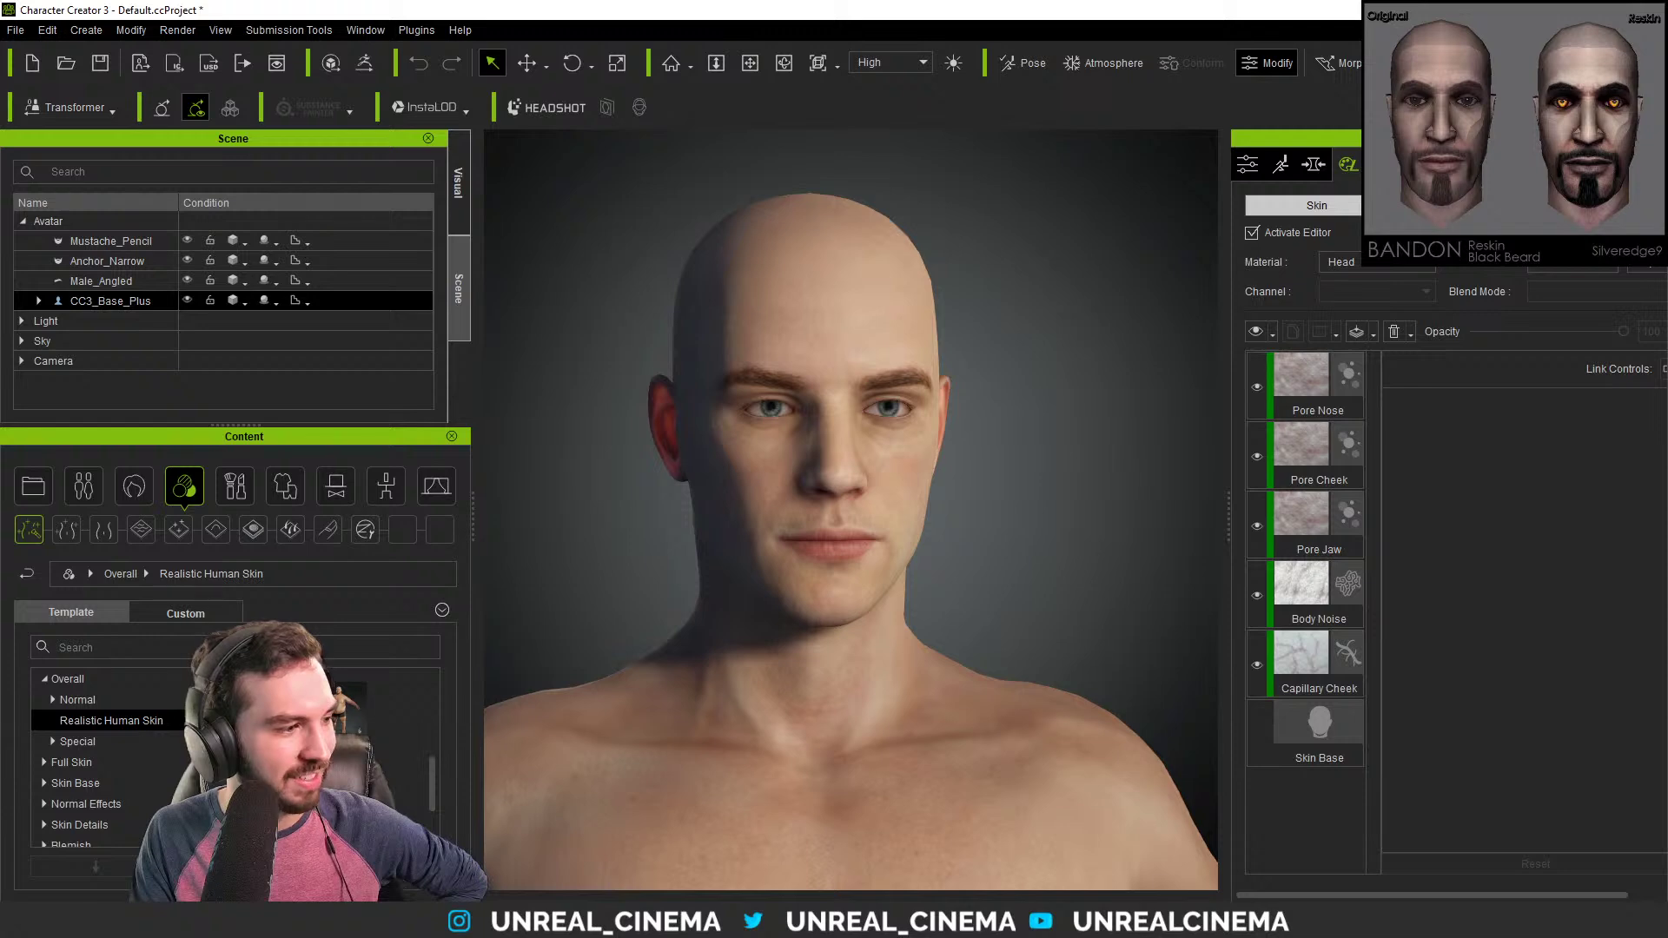
pyautogui.moveTo(335, 682)
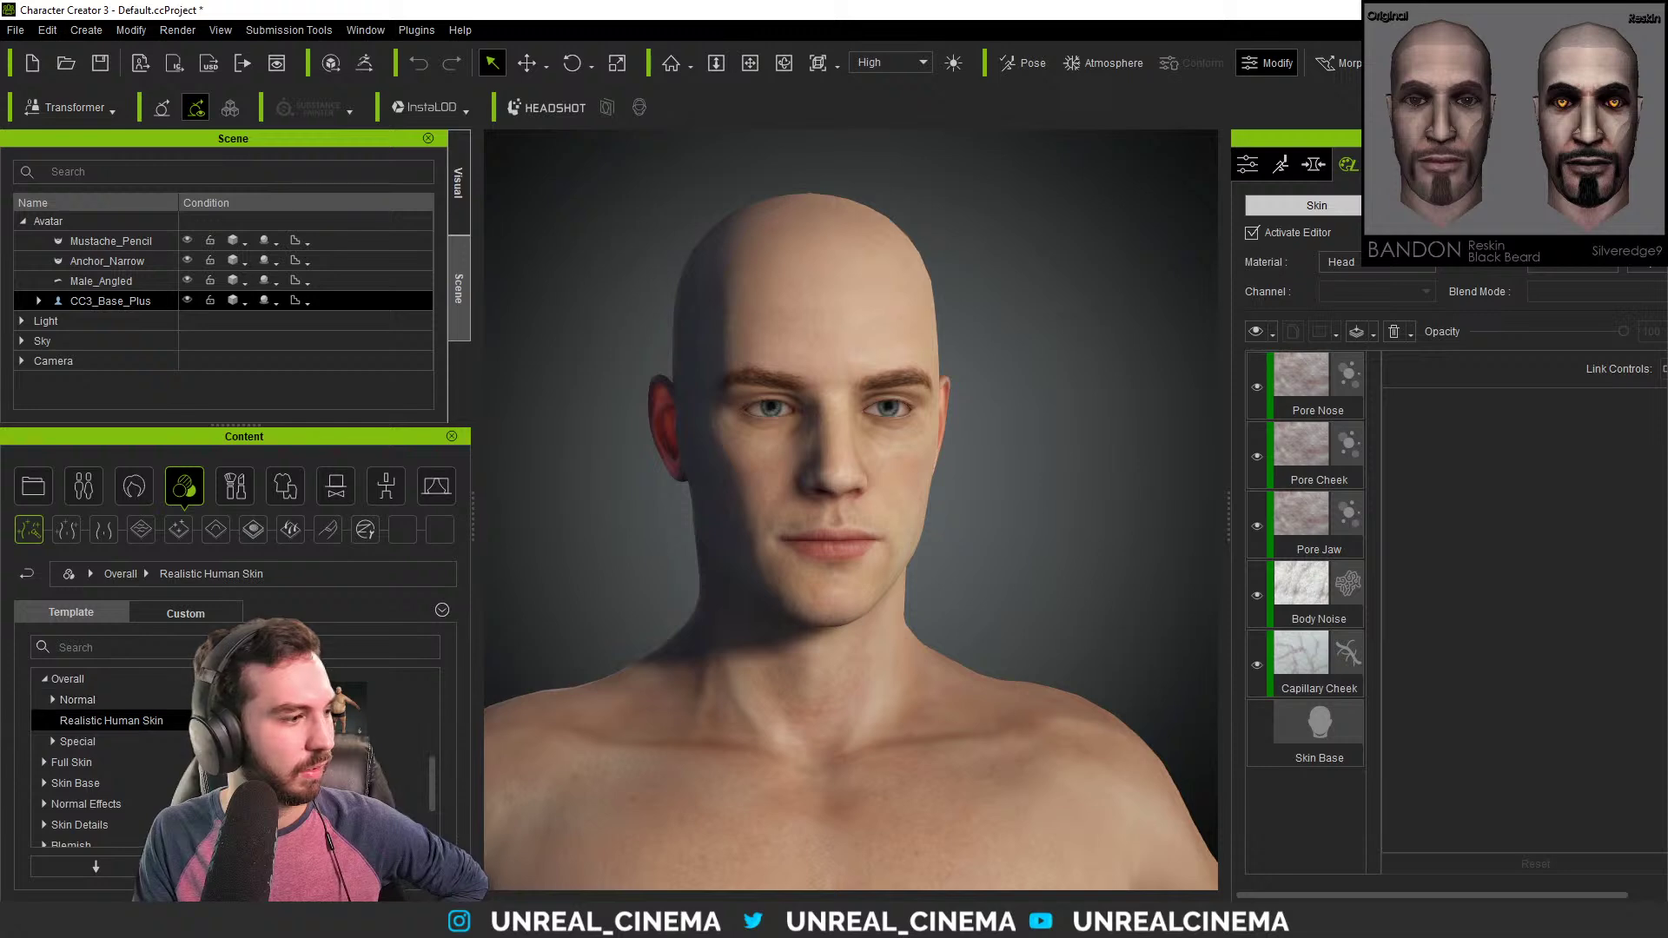
pyautogui.doubleClick(347, 708)
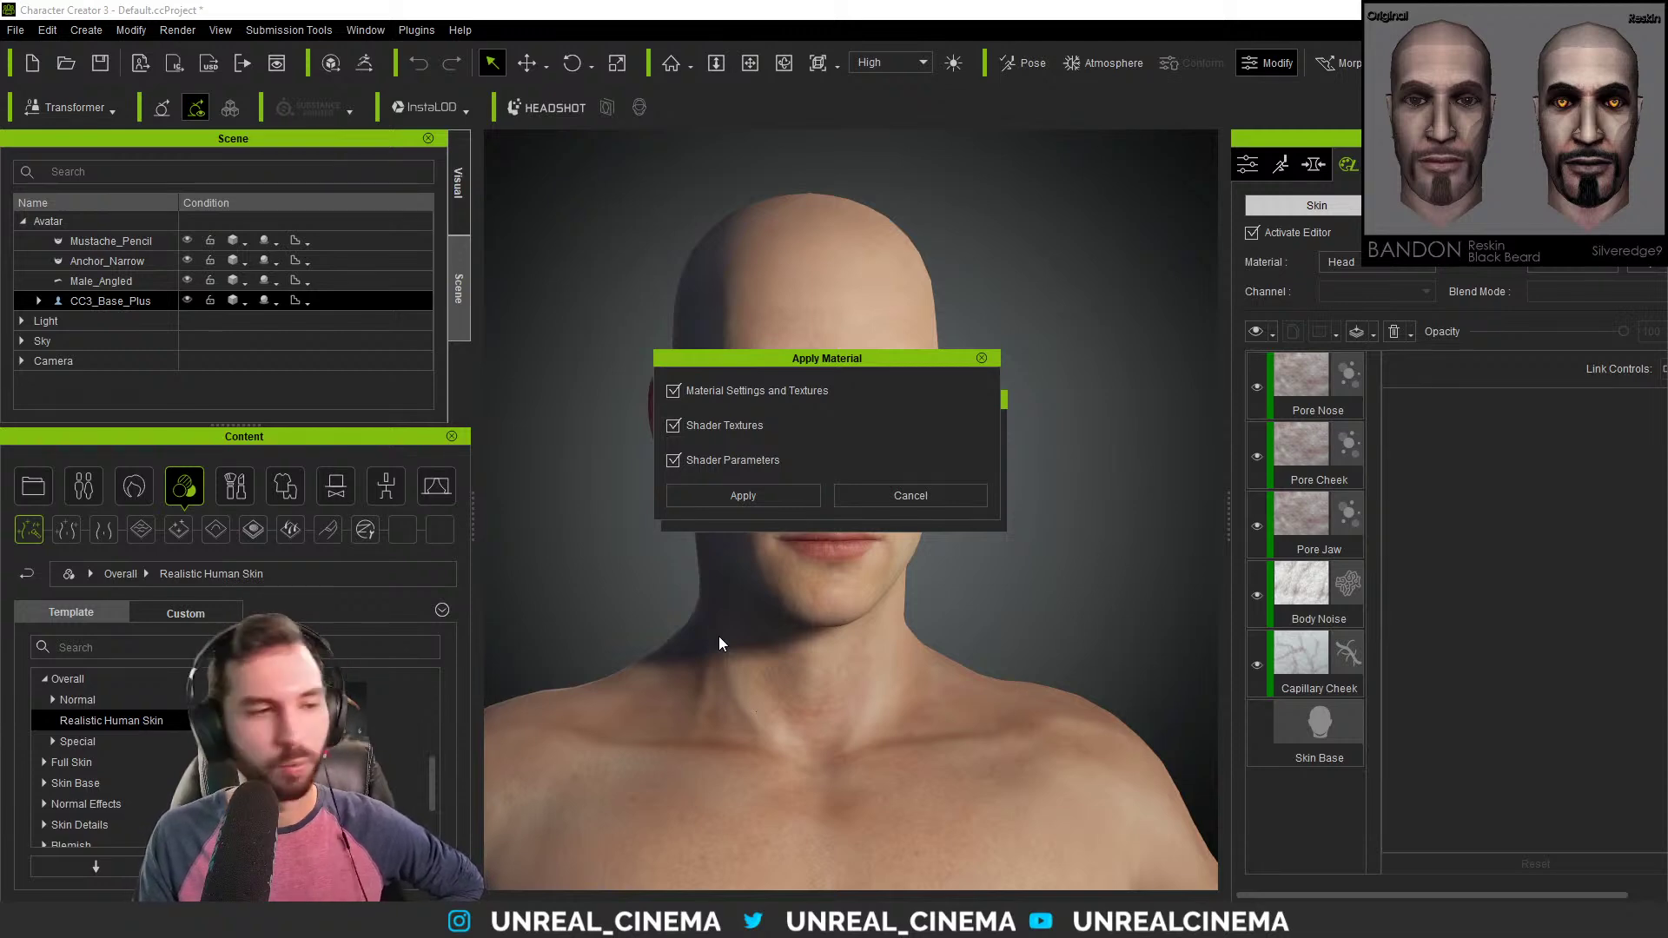
pyautogui.click(742, 497)
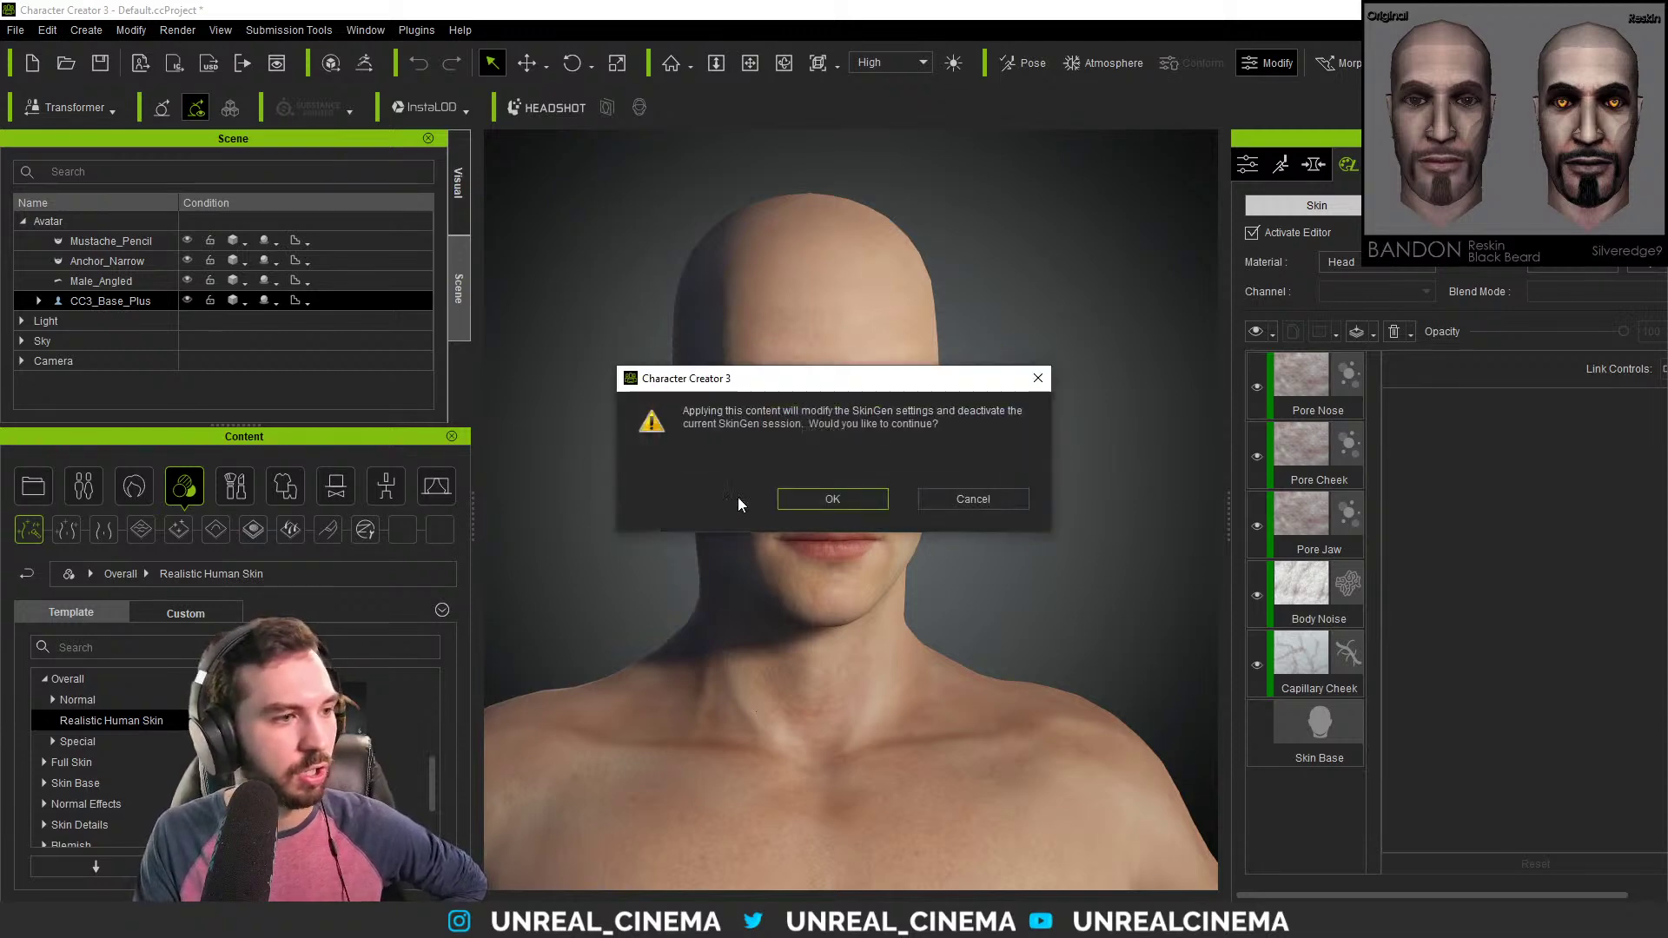
pyautogui.click(832, 500)
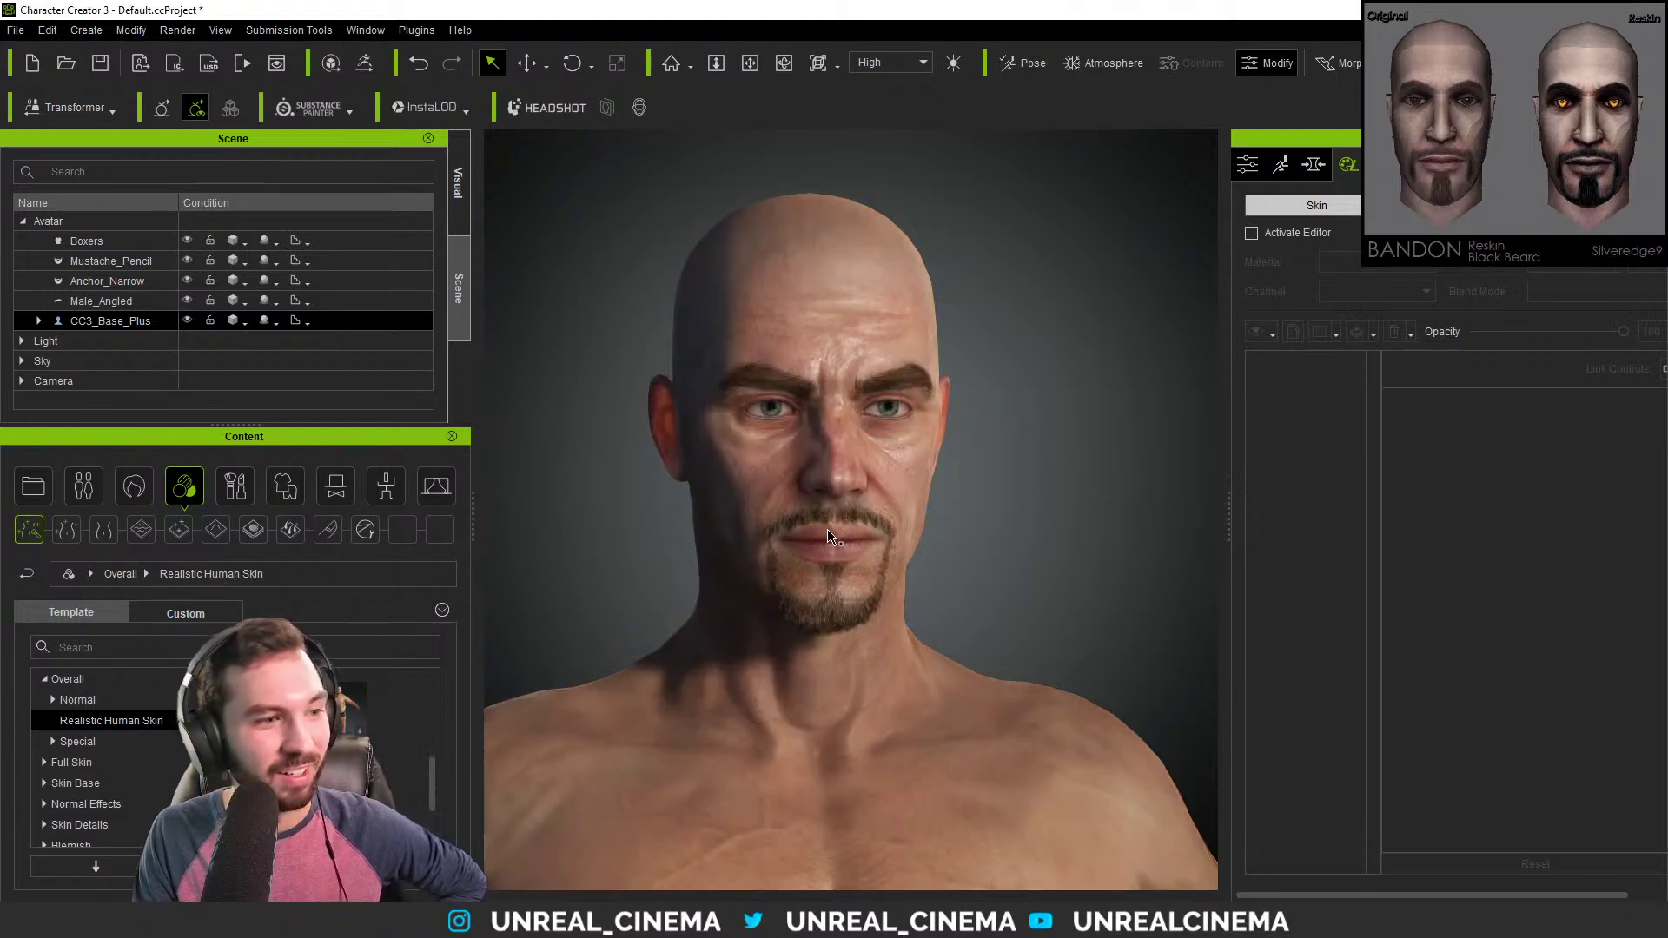
# Reactivate the skin editor on the avatar and check the Bandon reference image for comparison.
pyautogui.click(1252, 233)
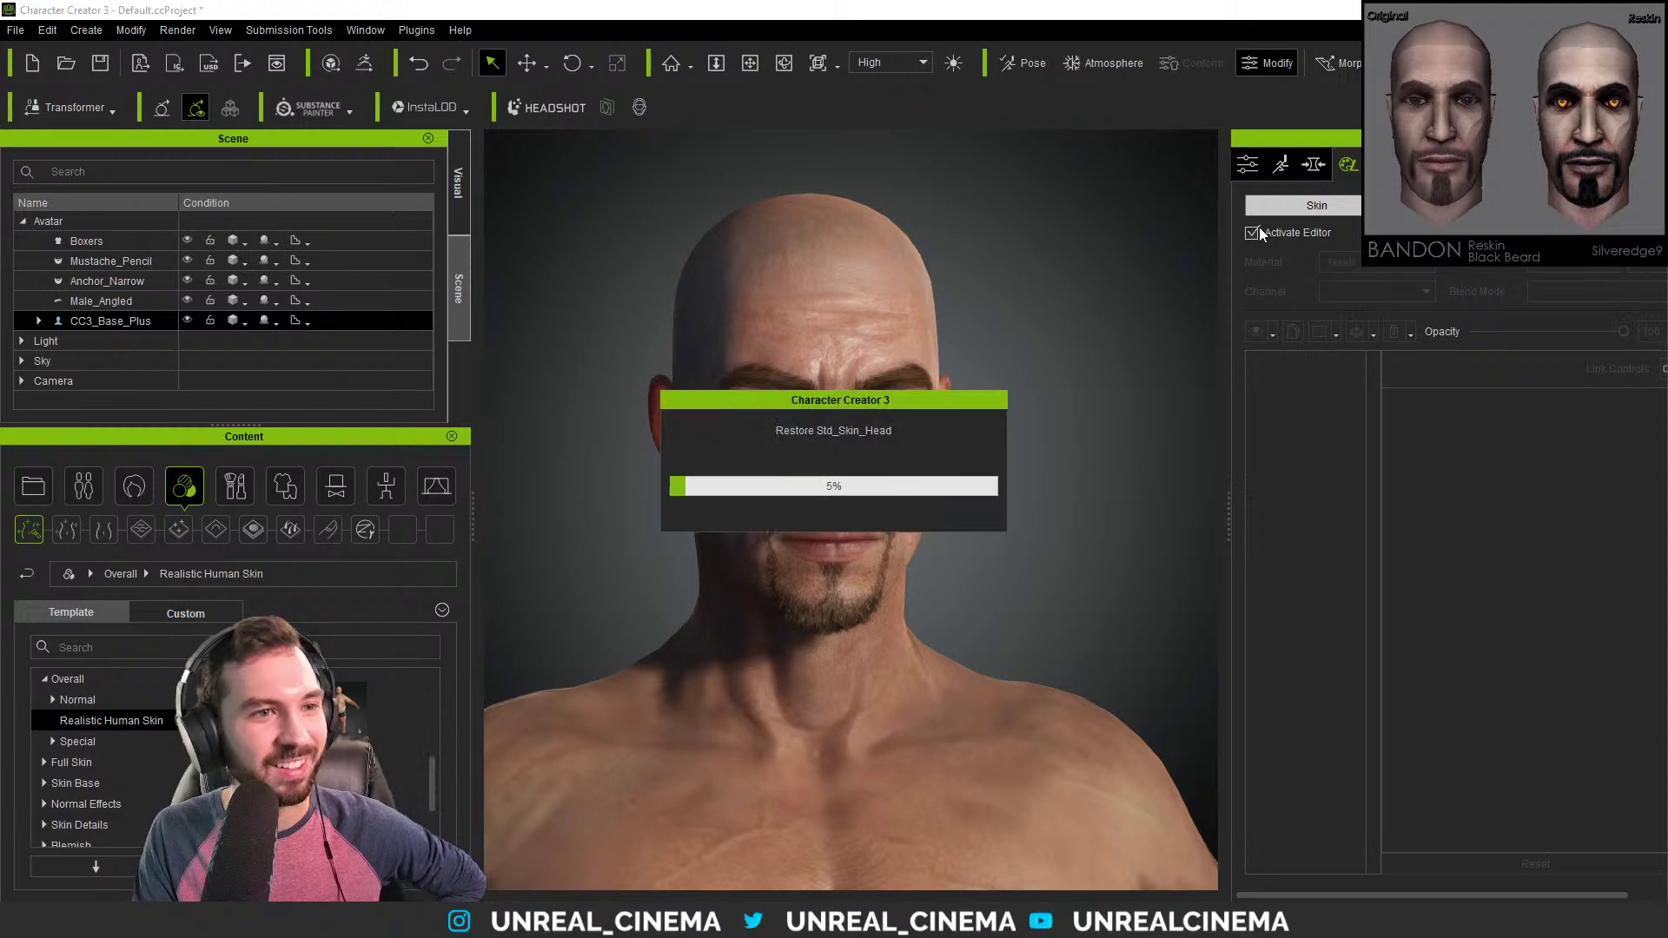
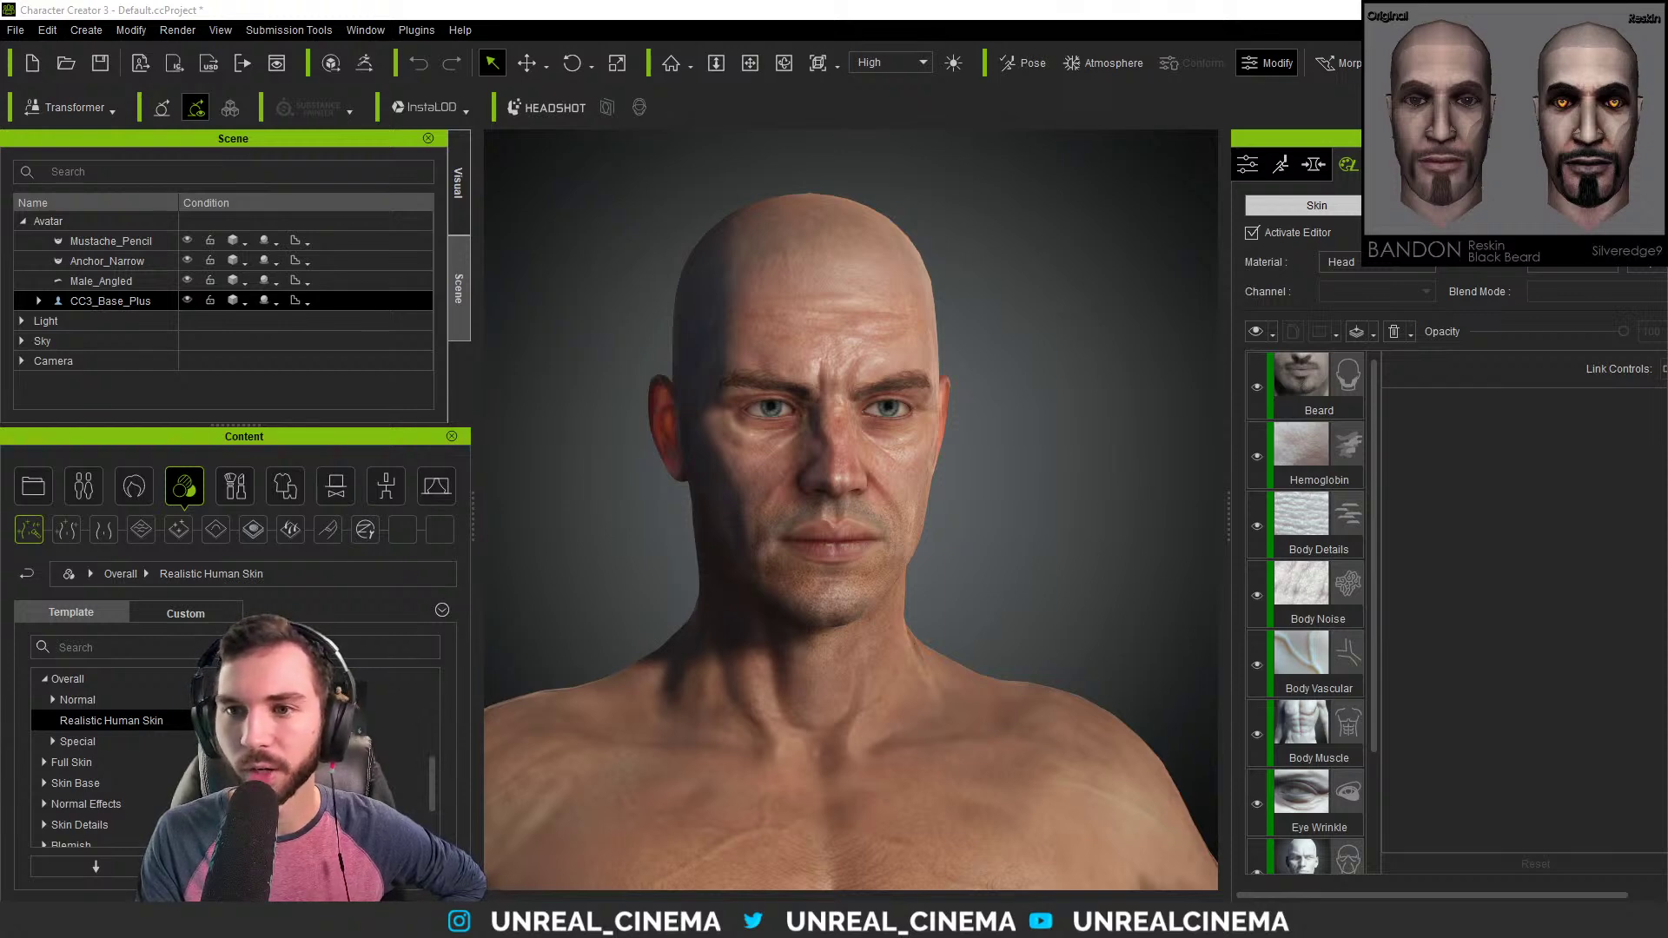
pyautogui.hotkey('alt', 'Tab')
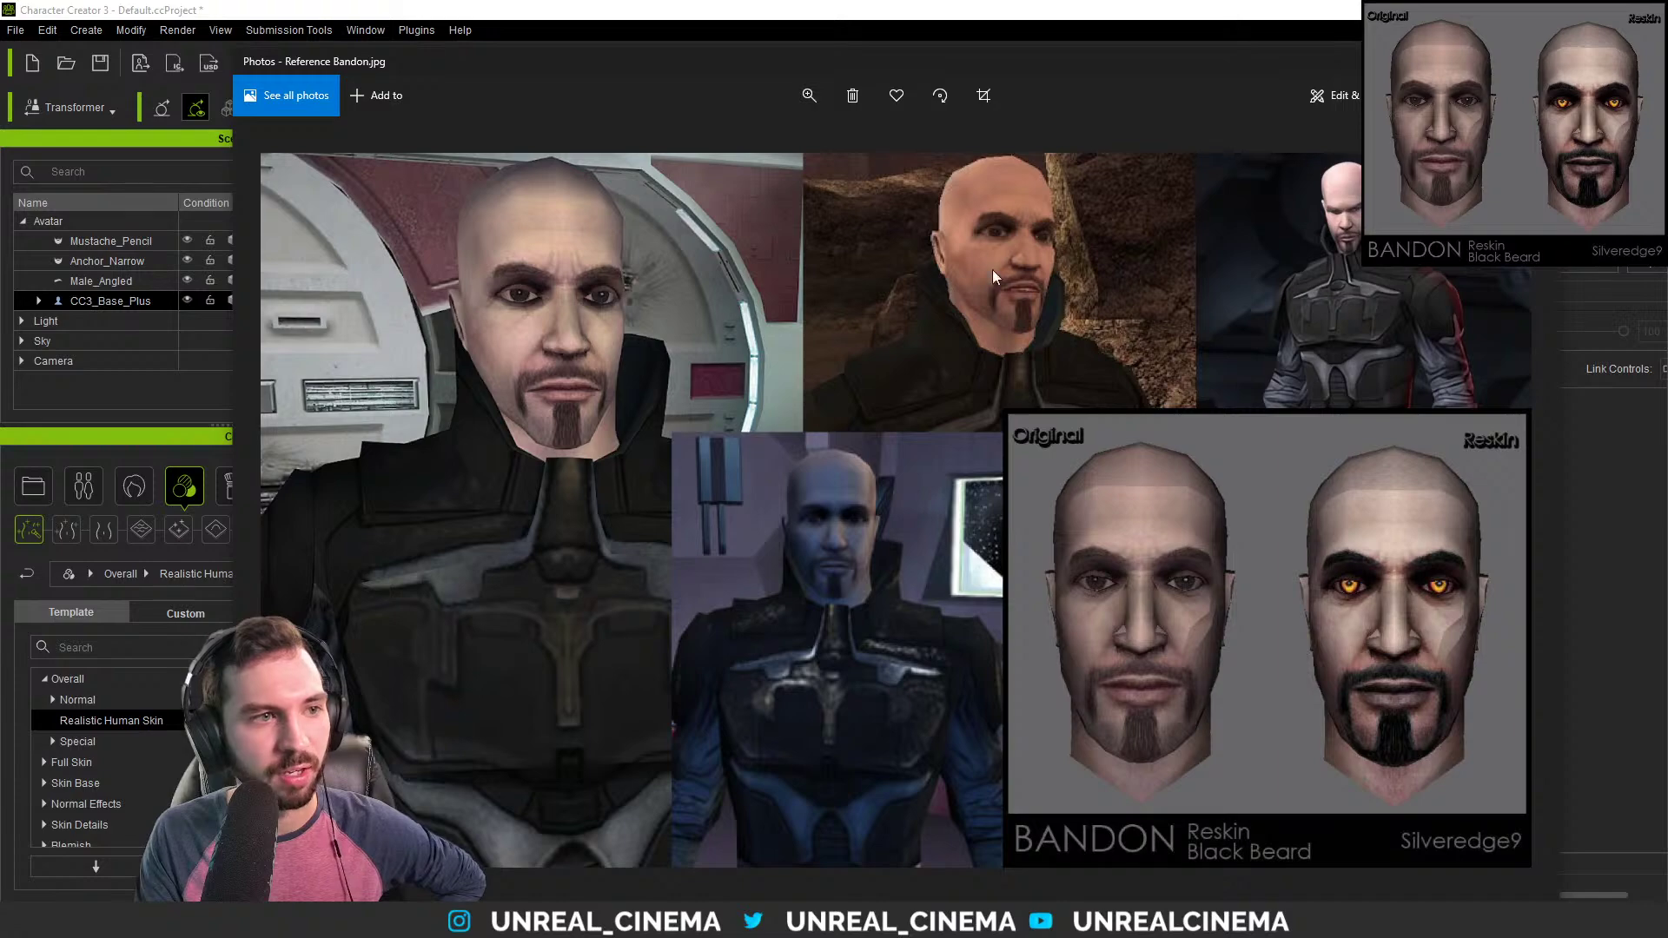
pyautogui.moveTo(1097, 73); pyautogui.dragTo(1667, 174)
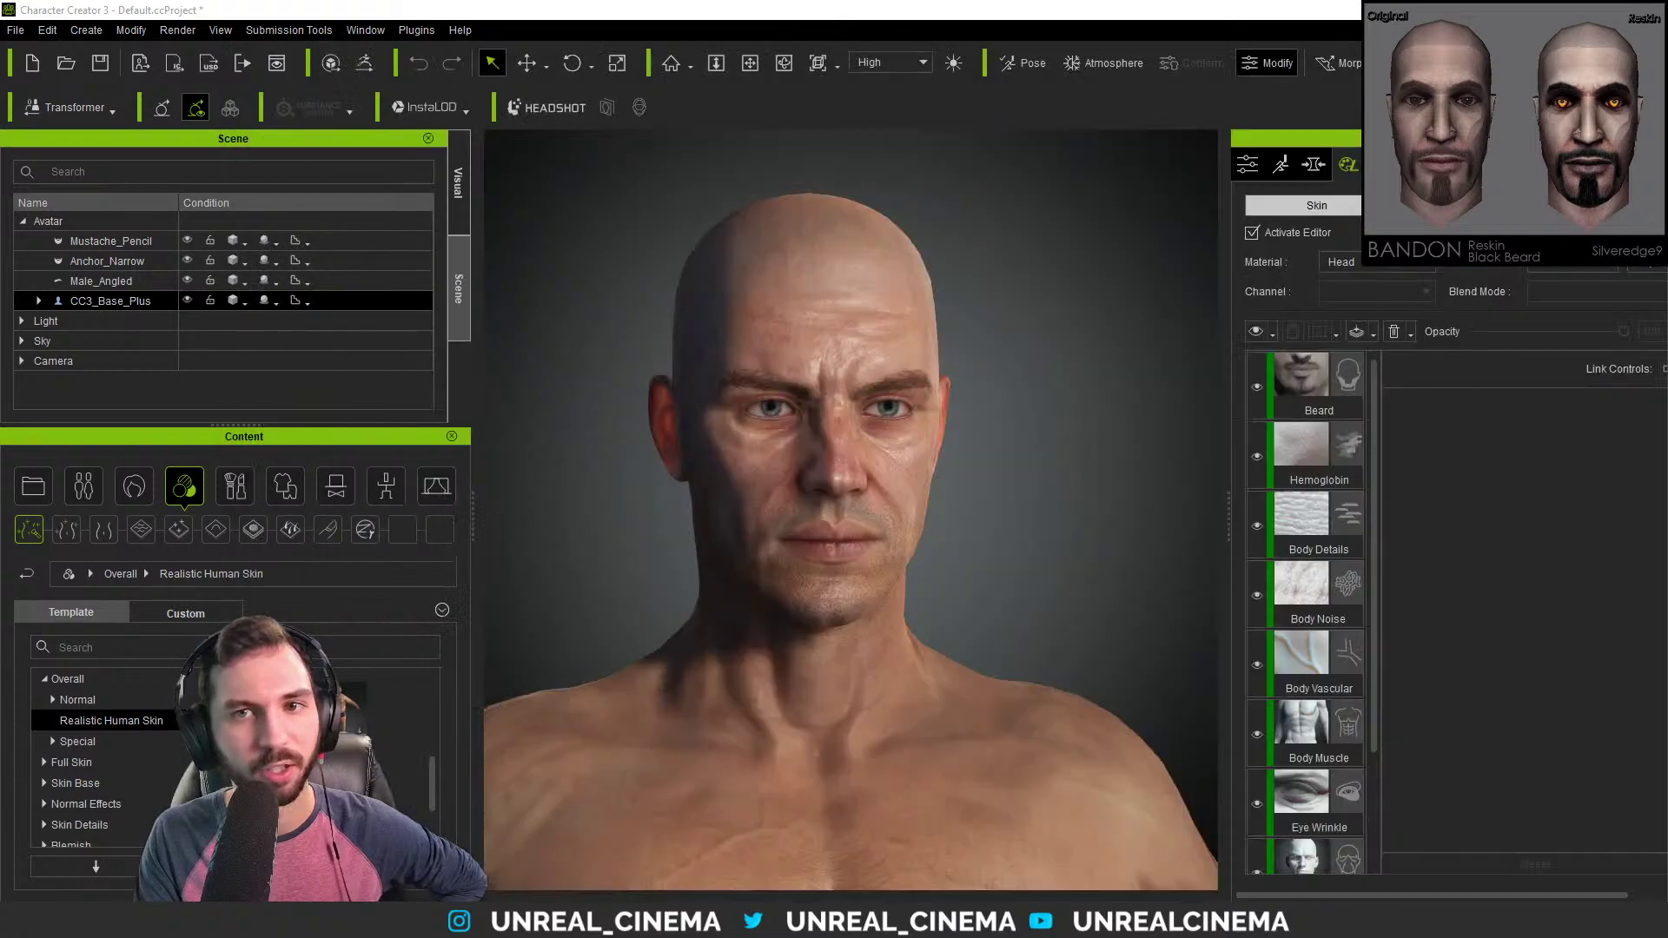
# Delete the Wrinkle Fine and Body Vascular layers from the head's skin layers.
pyautogui.scroll(-2, 1310, 497)
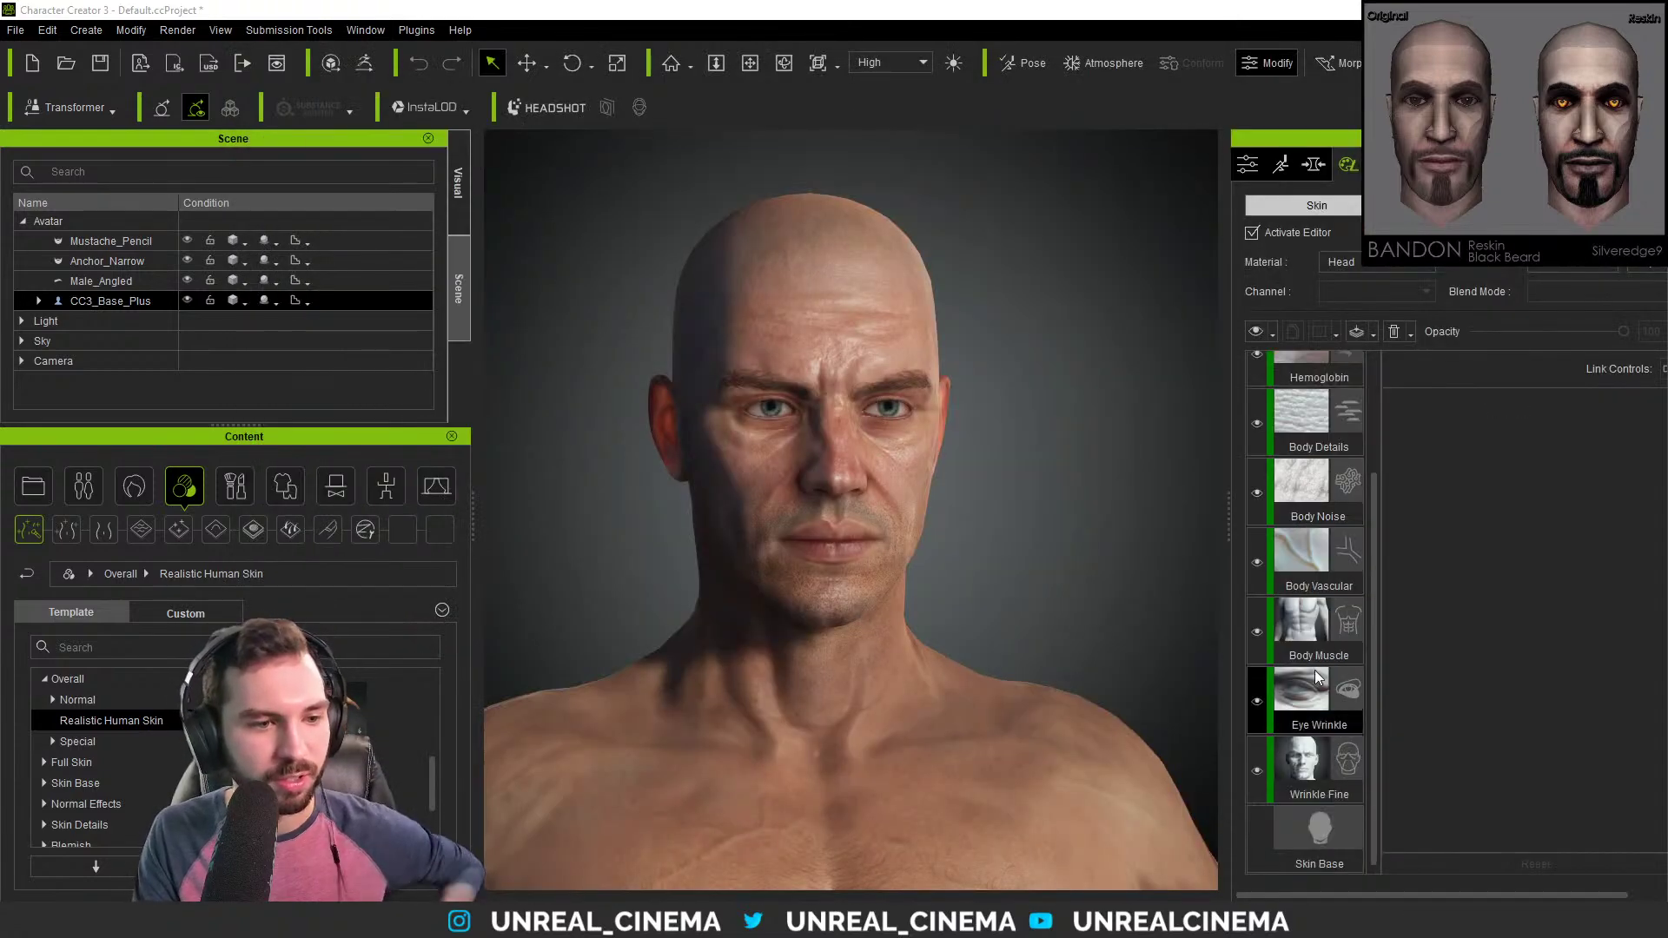
pyautogui.click(1306, 563)
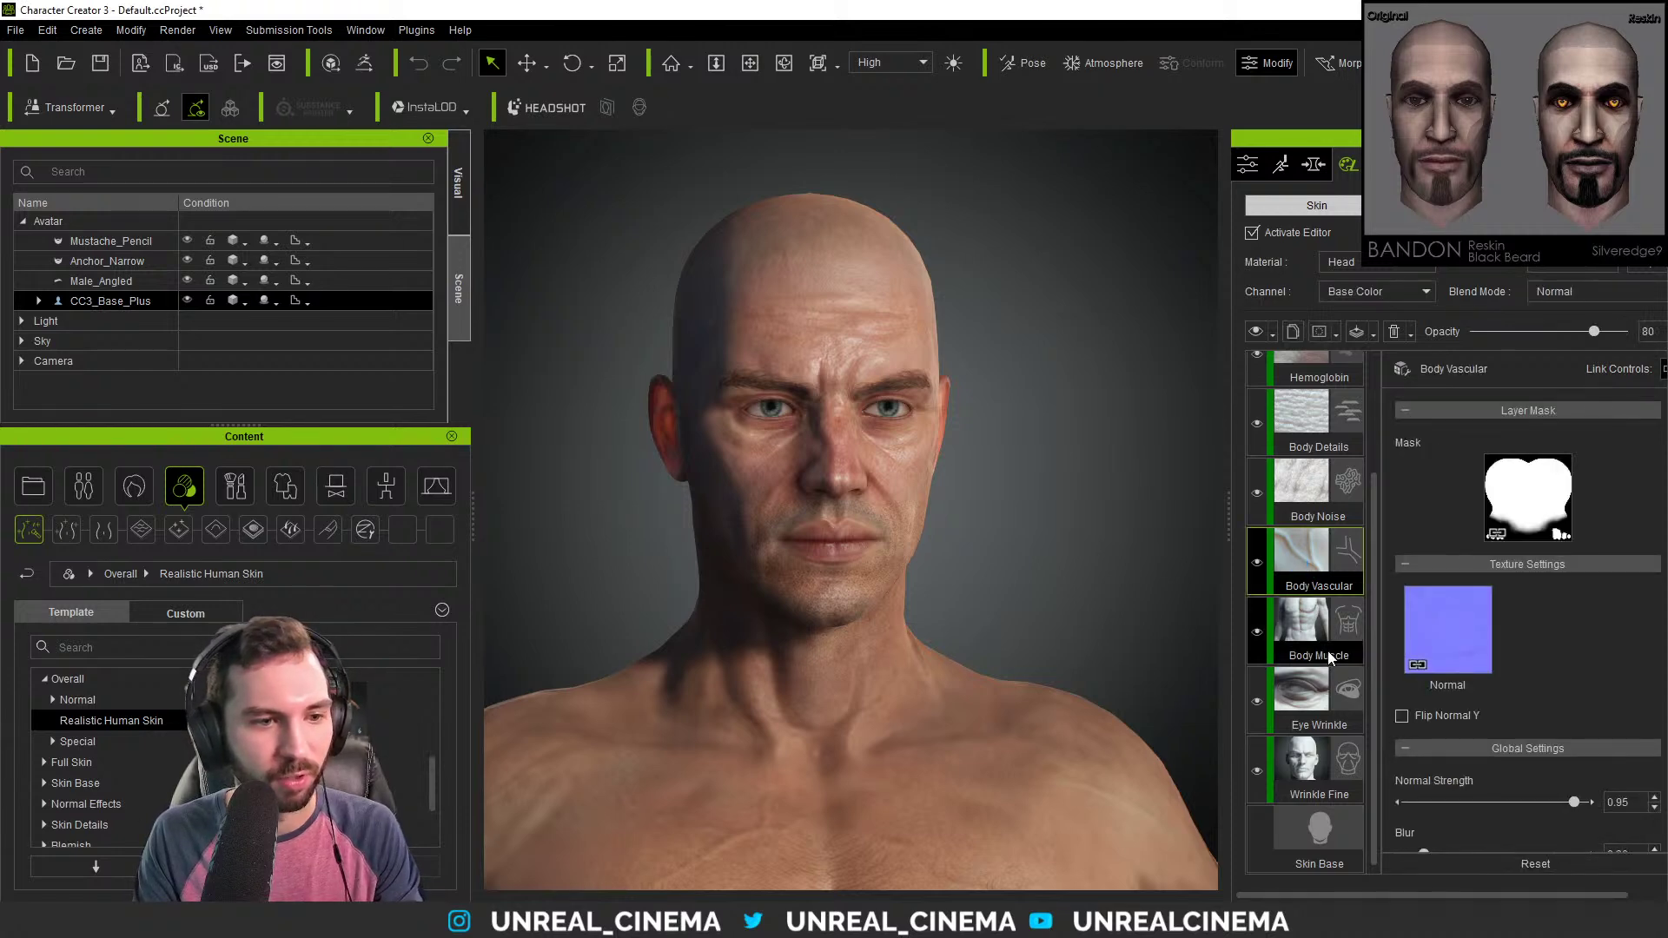
pyautogui.click(1318, 760)
pyautogui.press('Delete')
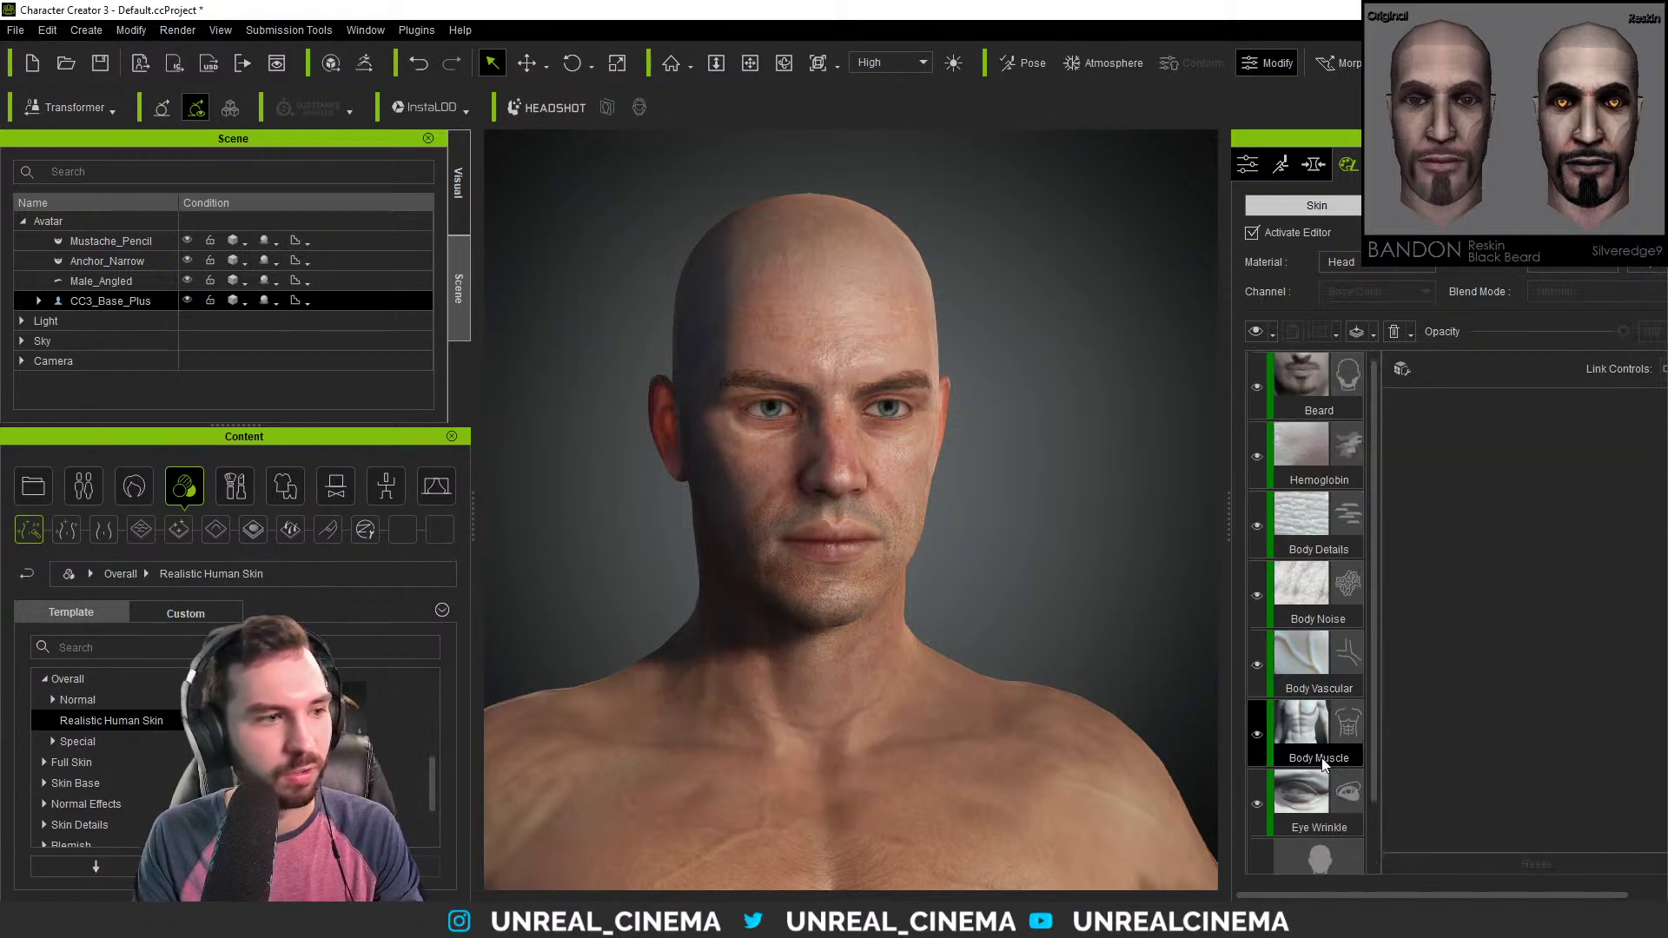
pyautogui.click(1315, 669)
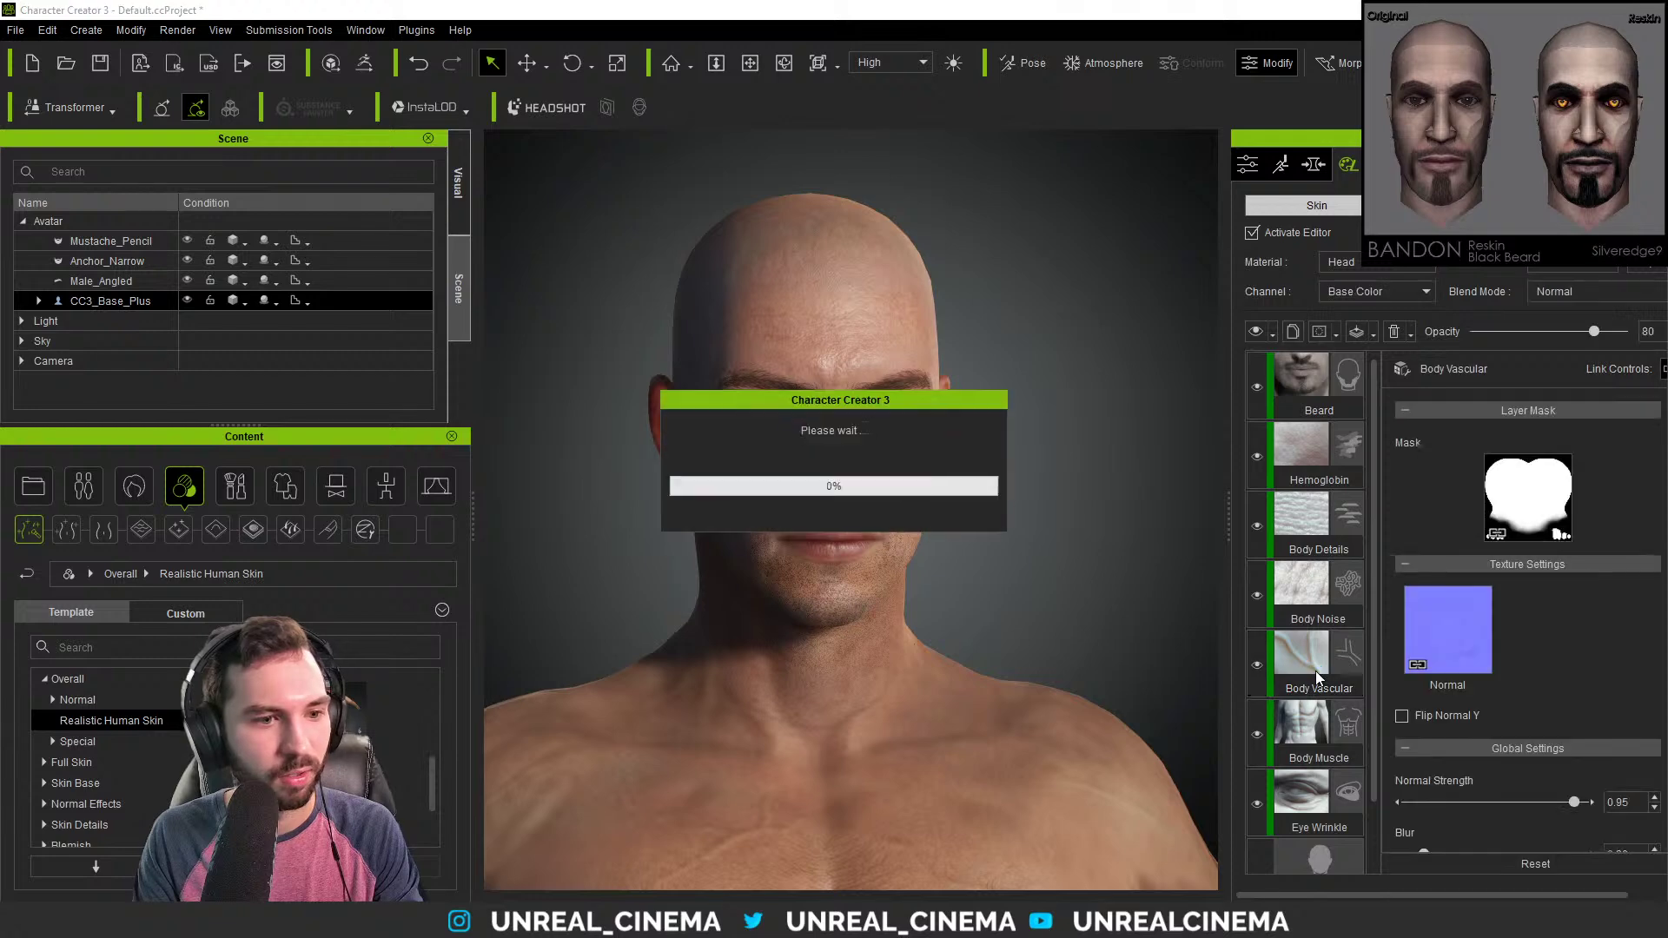
pyautogui.press('Delete')
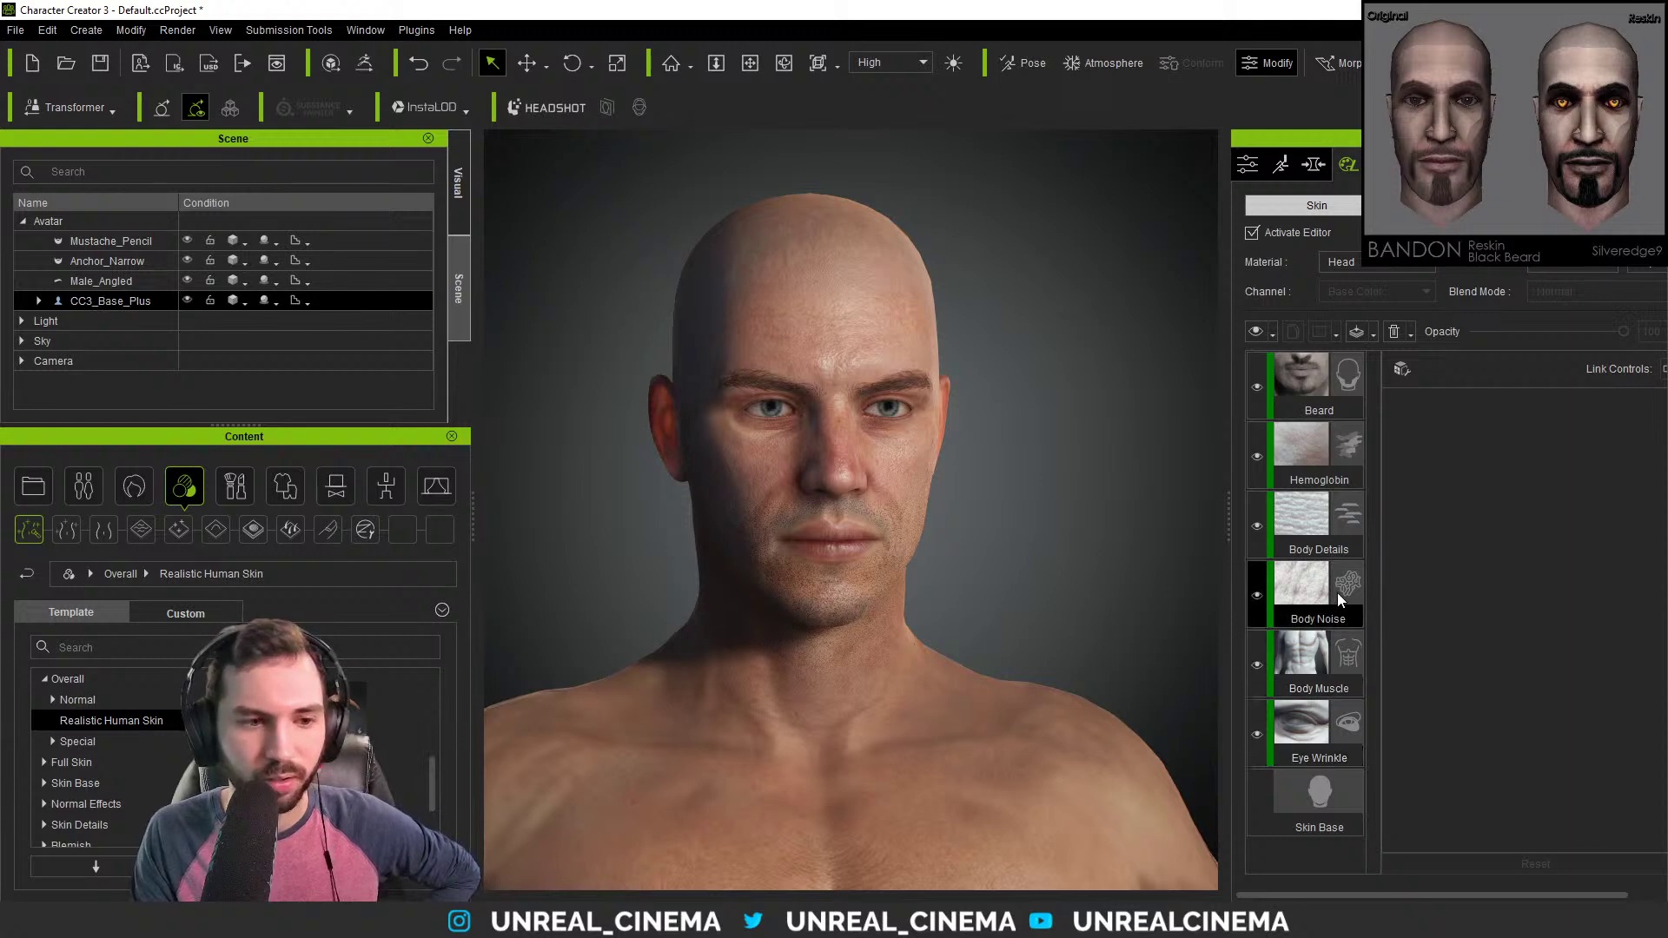
# Try a base color Brightness of 0.07 for the head in the Skin Base layer, and undo it.
pyautogui.click(1332, 813)
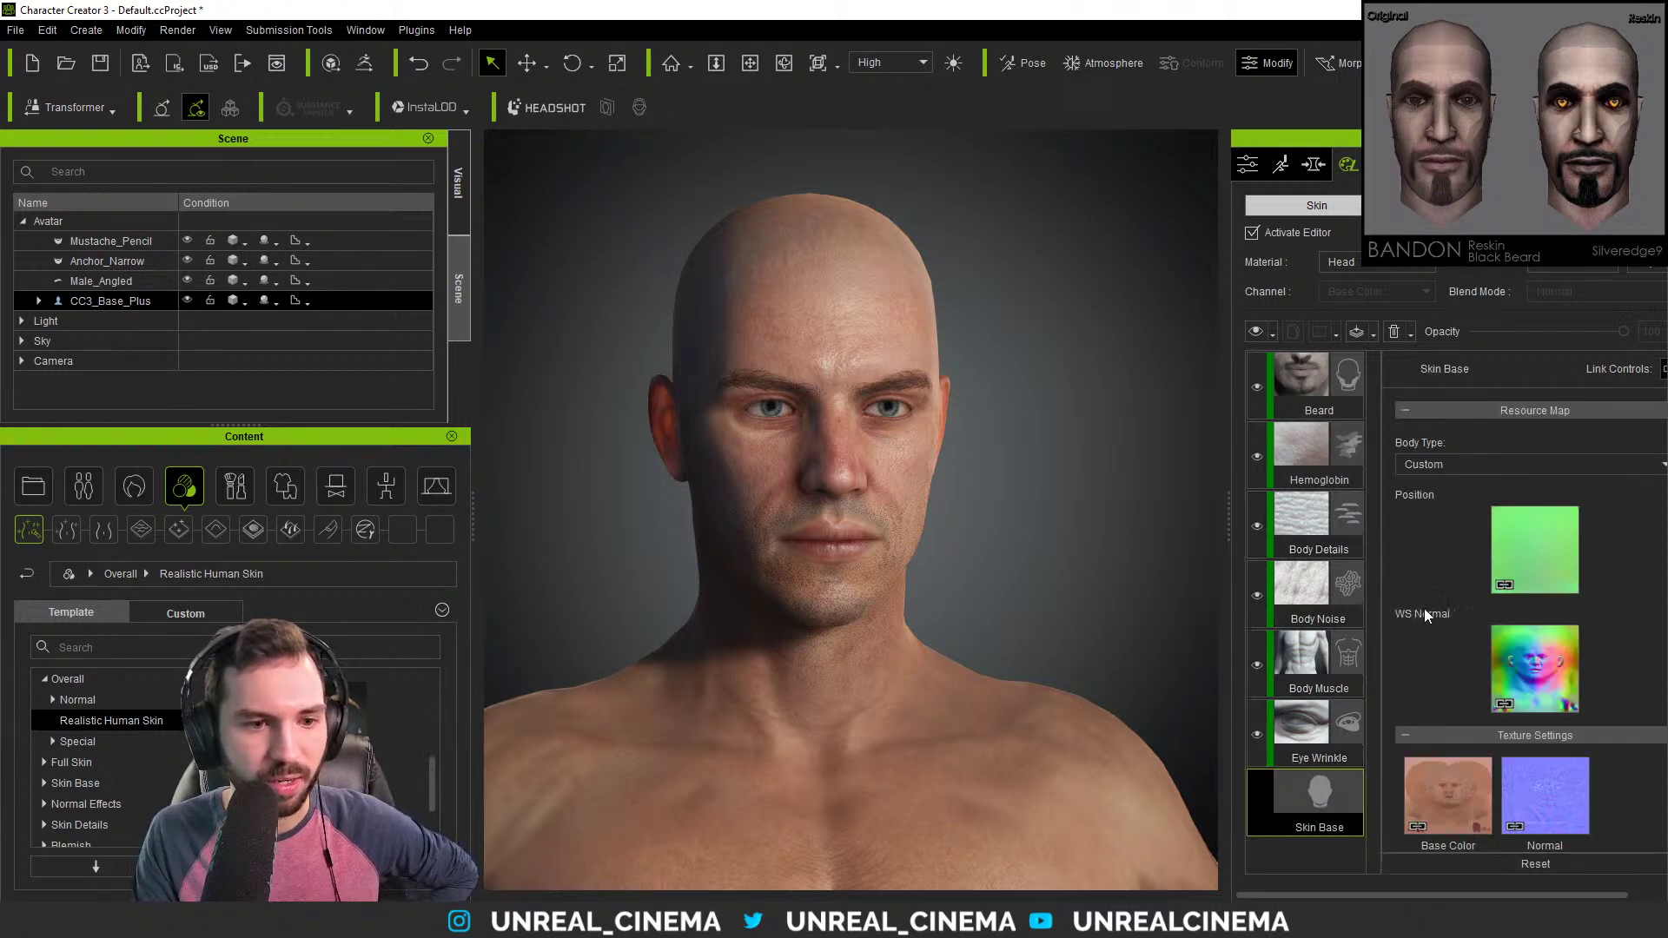
pyautogui.scroll(-6, 1426, 614)
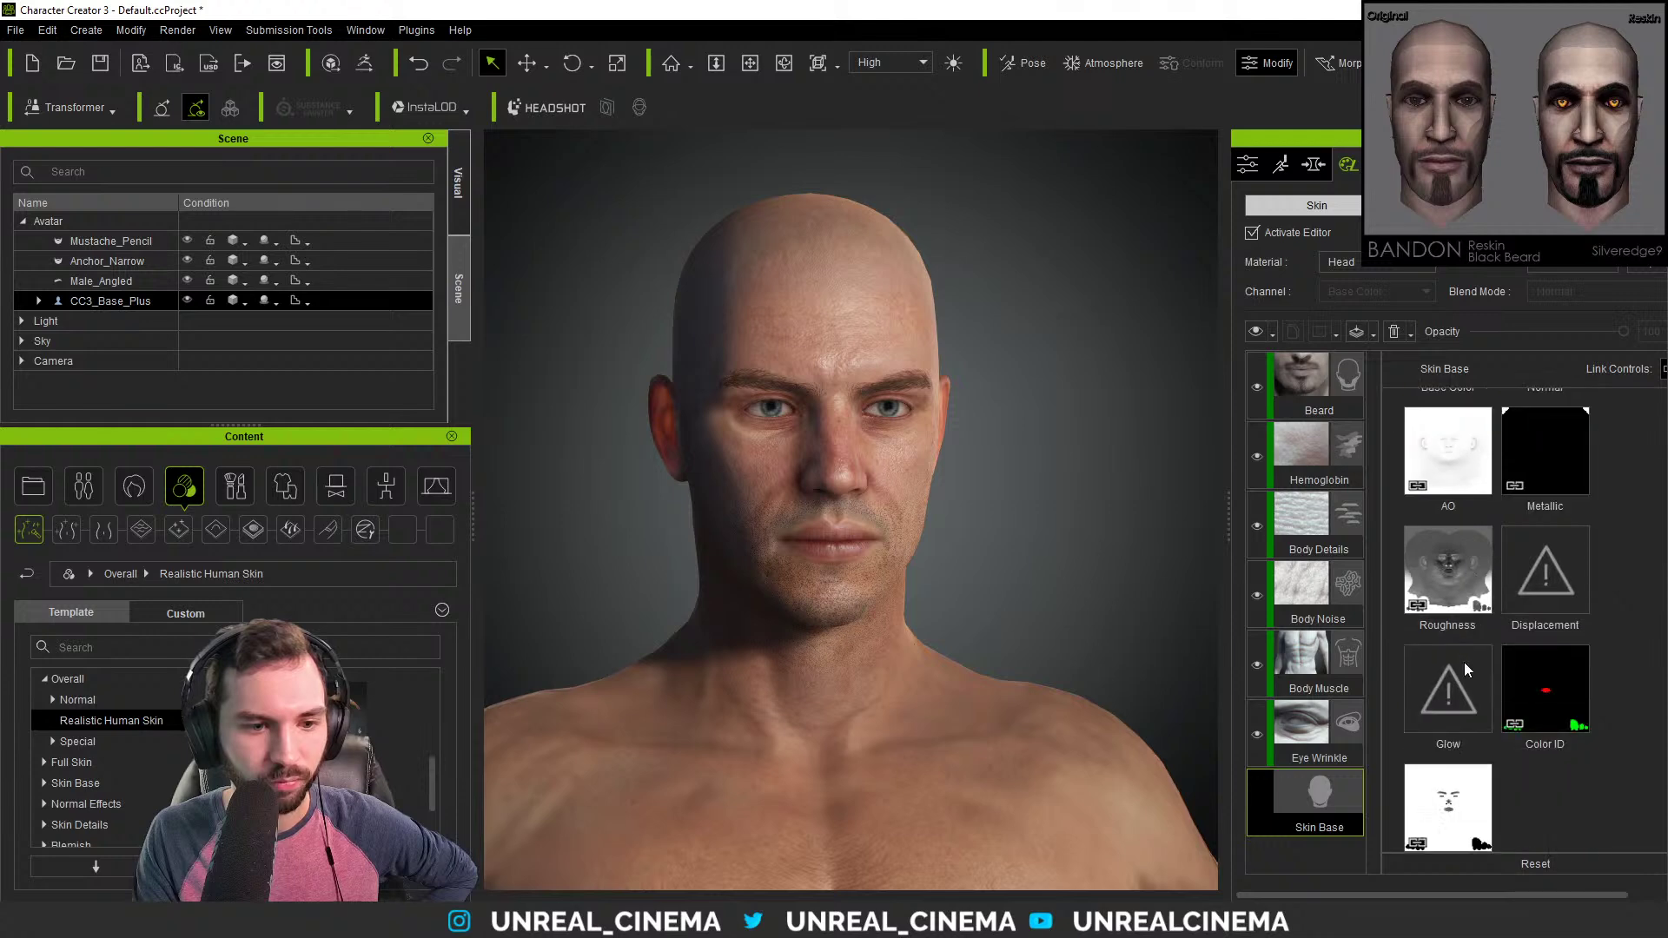
pyautogui.scroll(-6, 1467, 671)
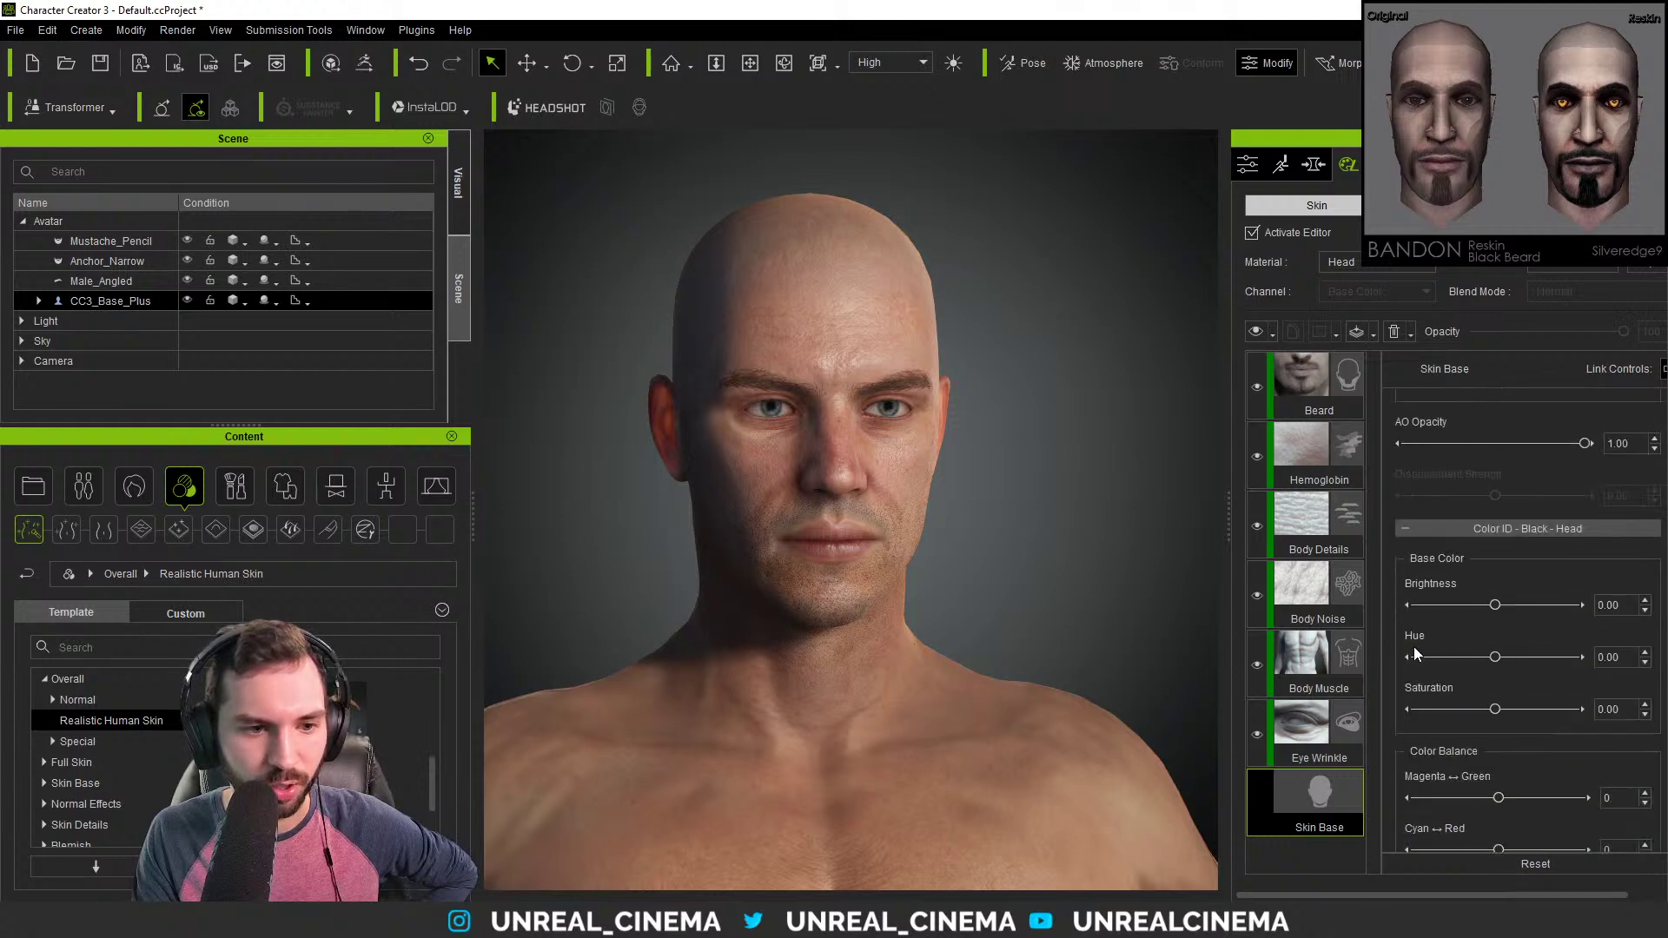
pyautogui.scroll(-1, 1426, 678)
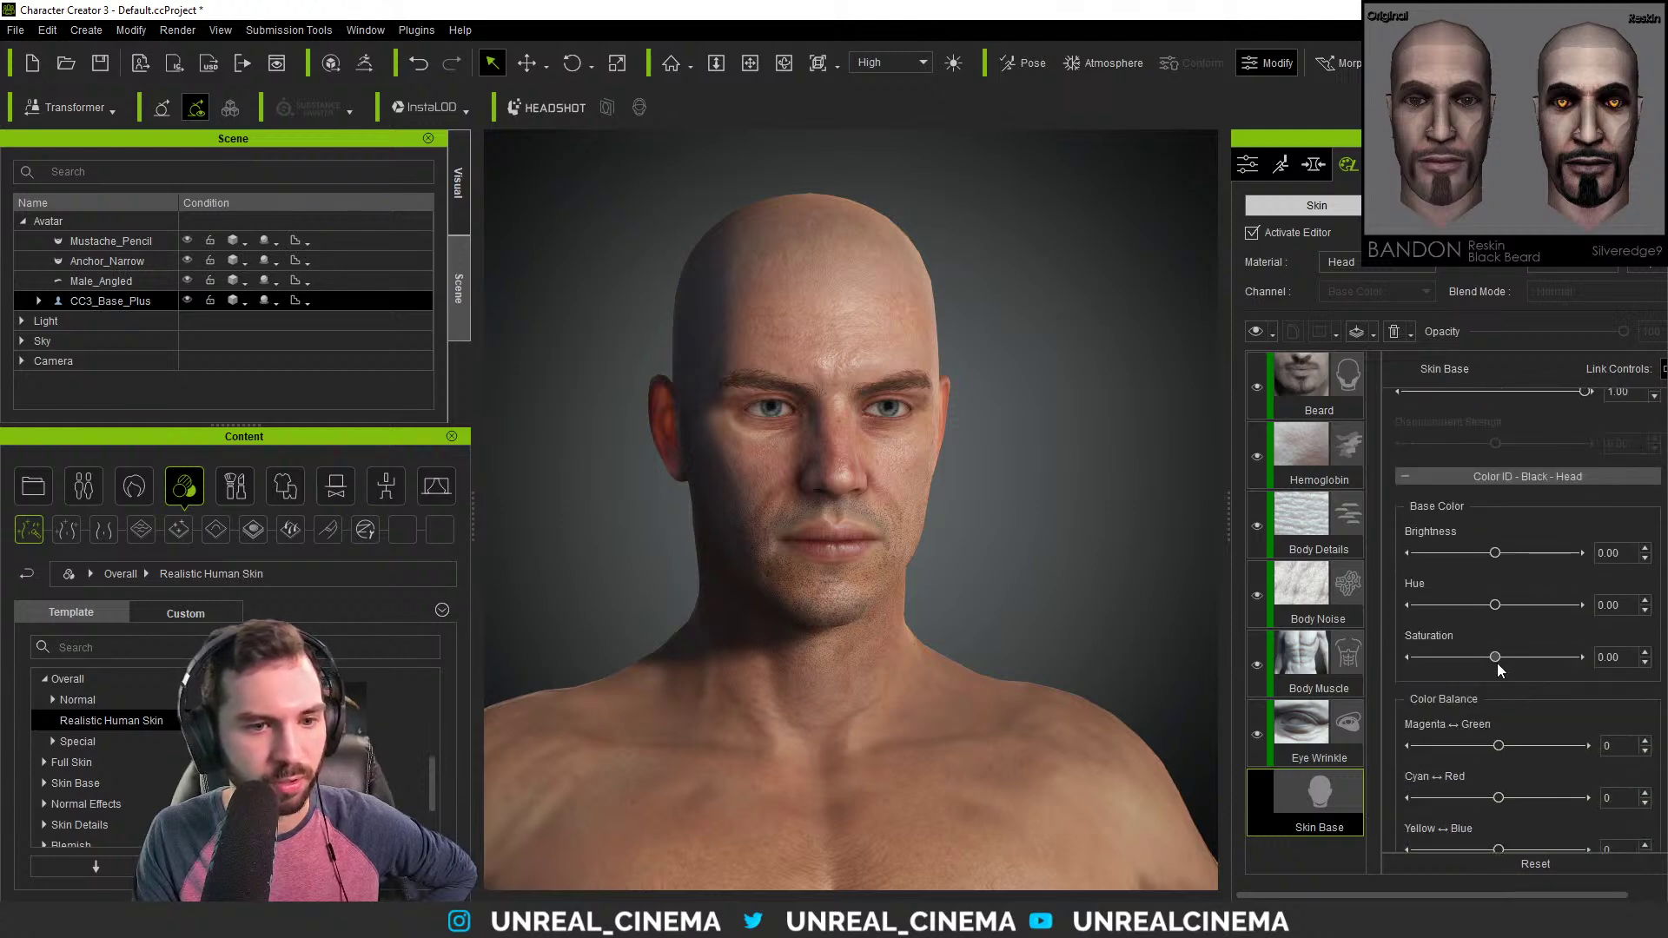
pyautogui.moveTo(1498, 558); pyautogui.dragTo(1501, 556)
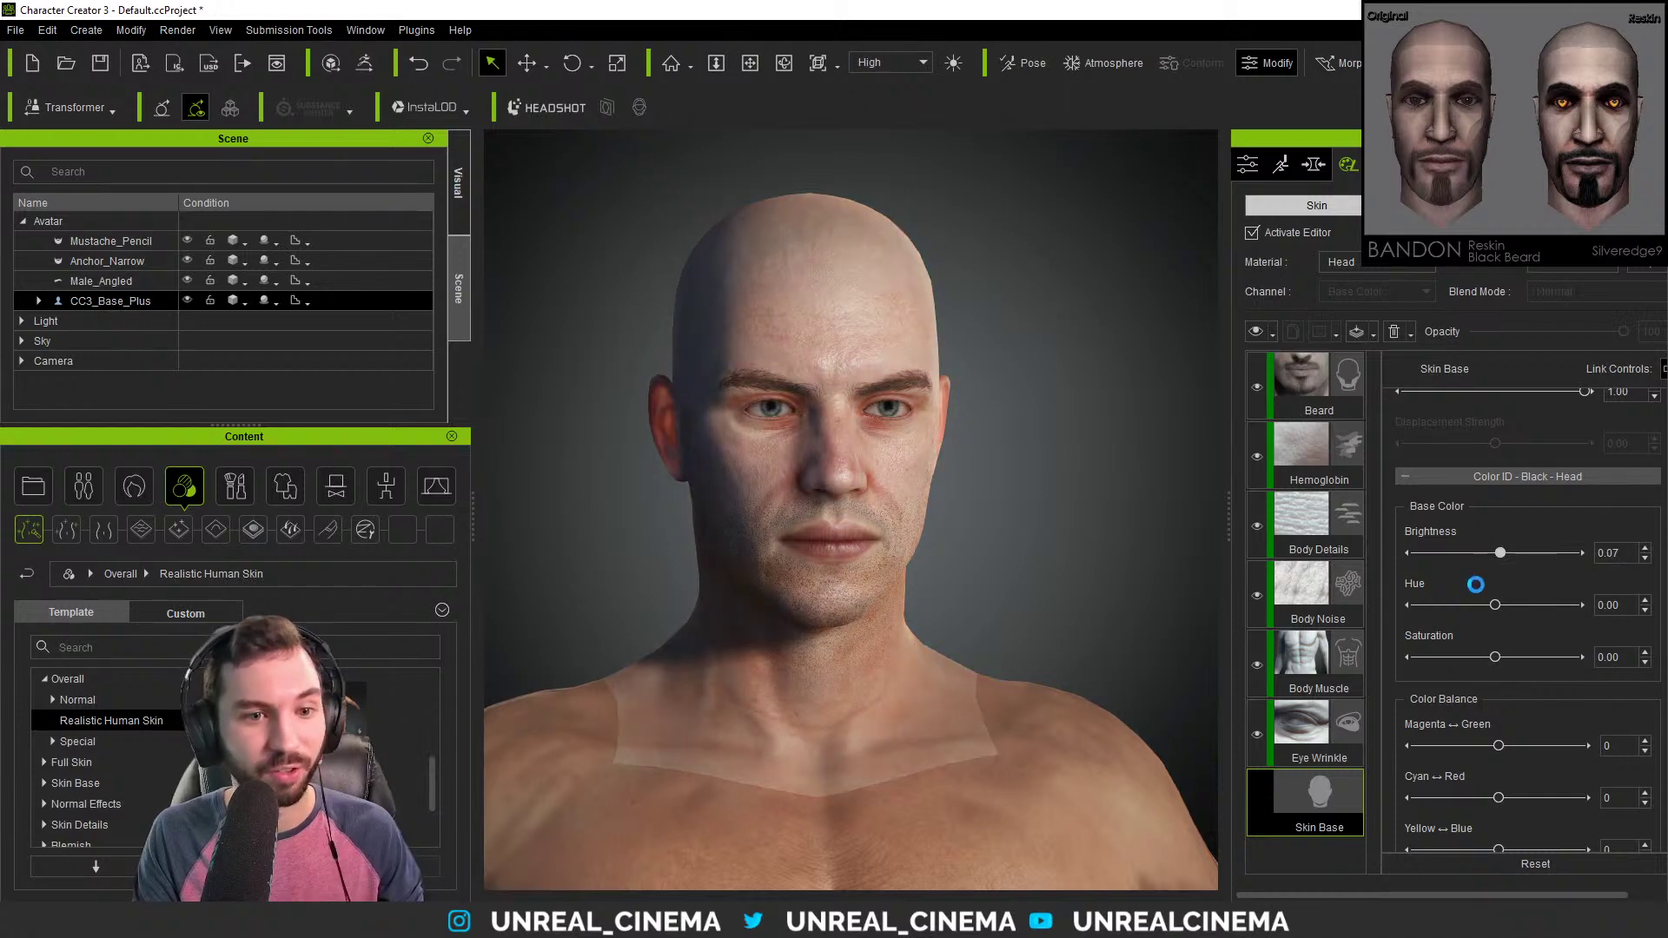
pyautogui.hotkey('ctrl', 'z')
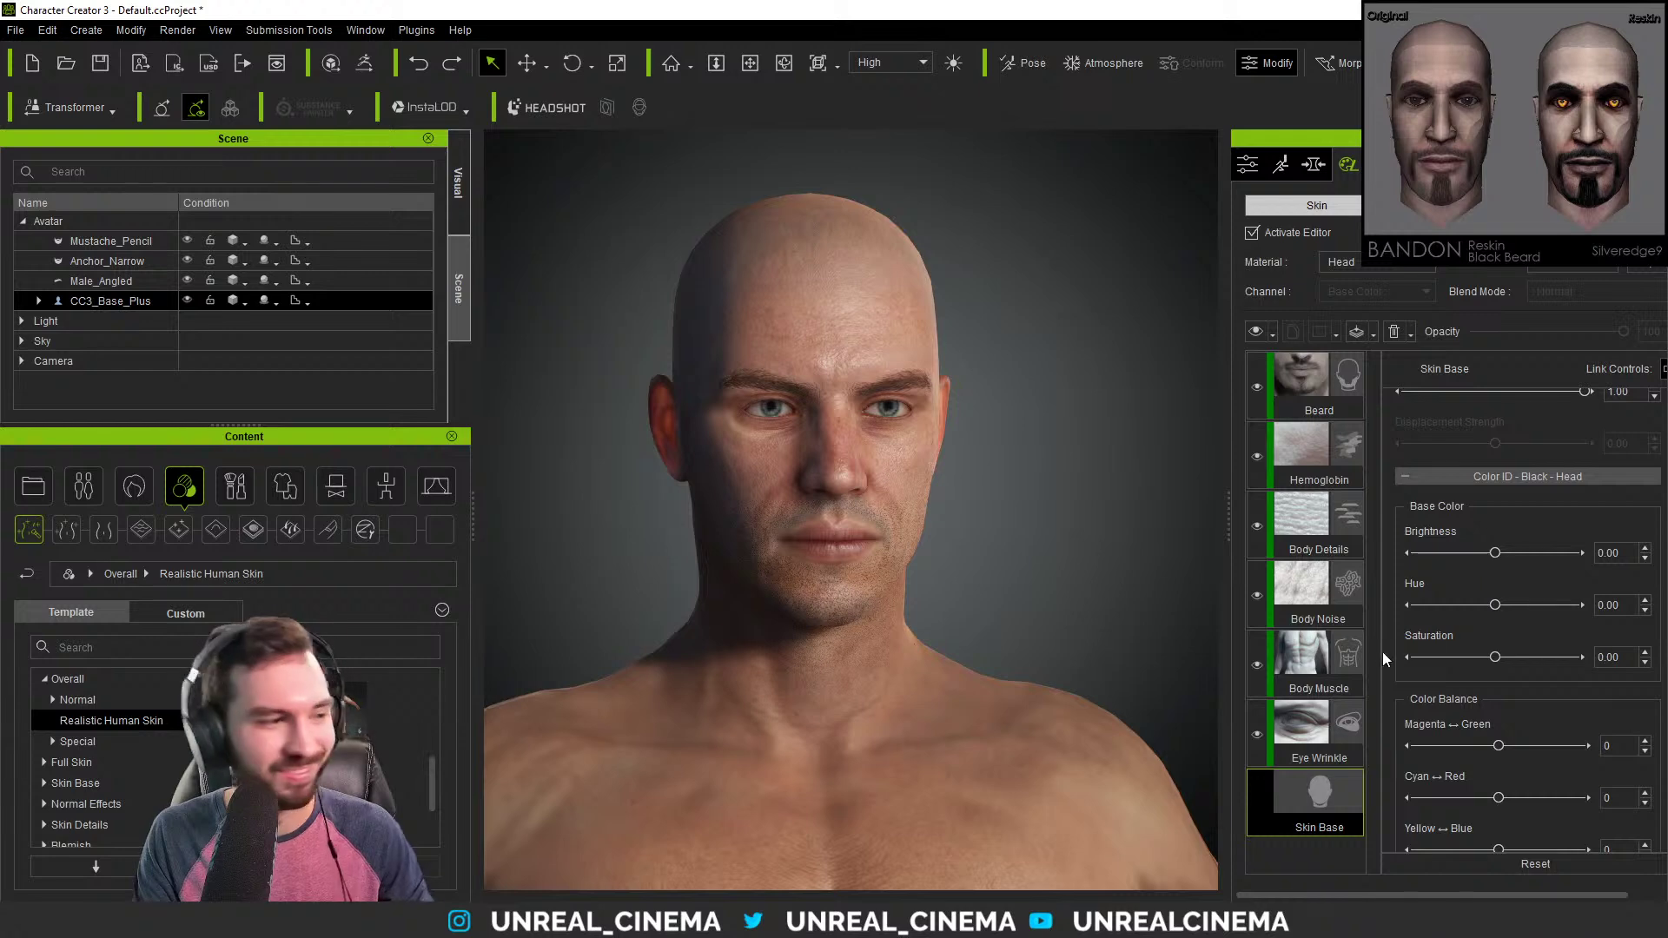
# Browse the Skin Base and Normal Effects categories in the skin content library.
pyautogui.scroll(-1, 134, 742)
pyautogui.click(84, 722)
pyautogui.click(118, 742)
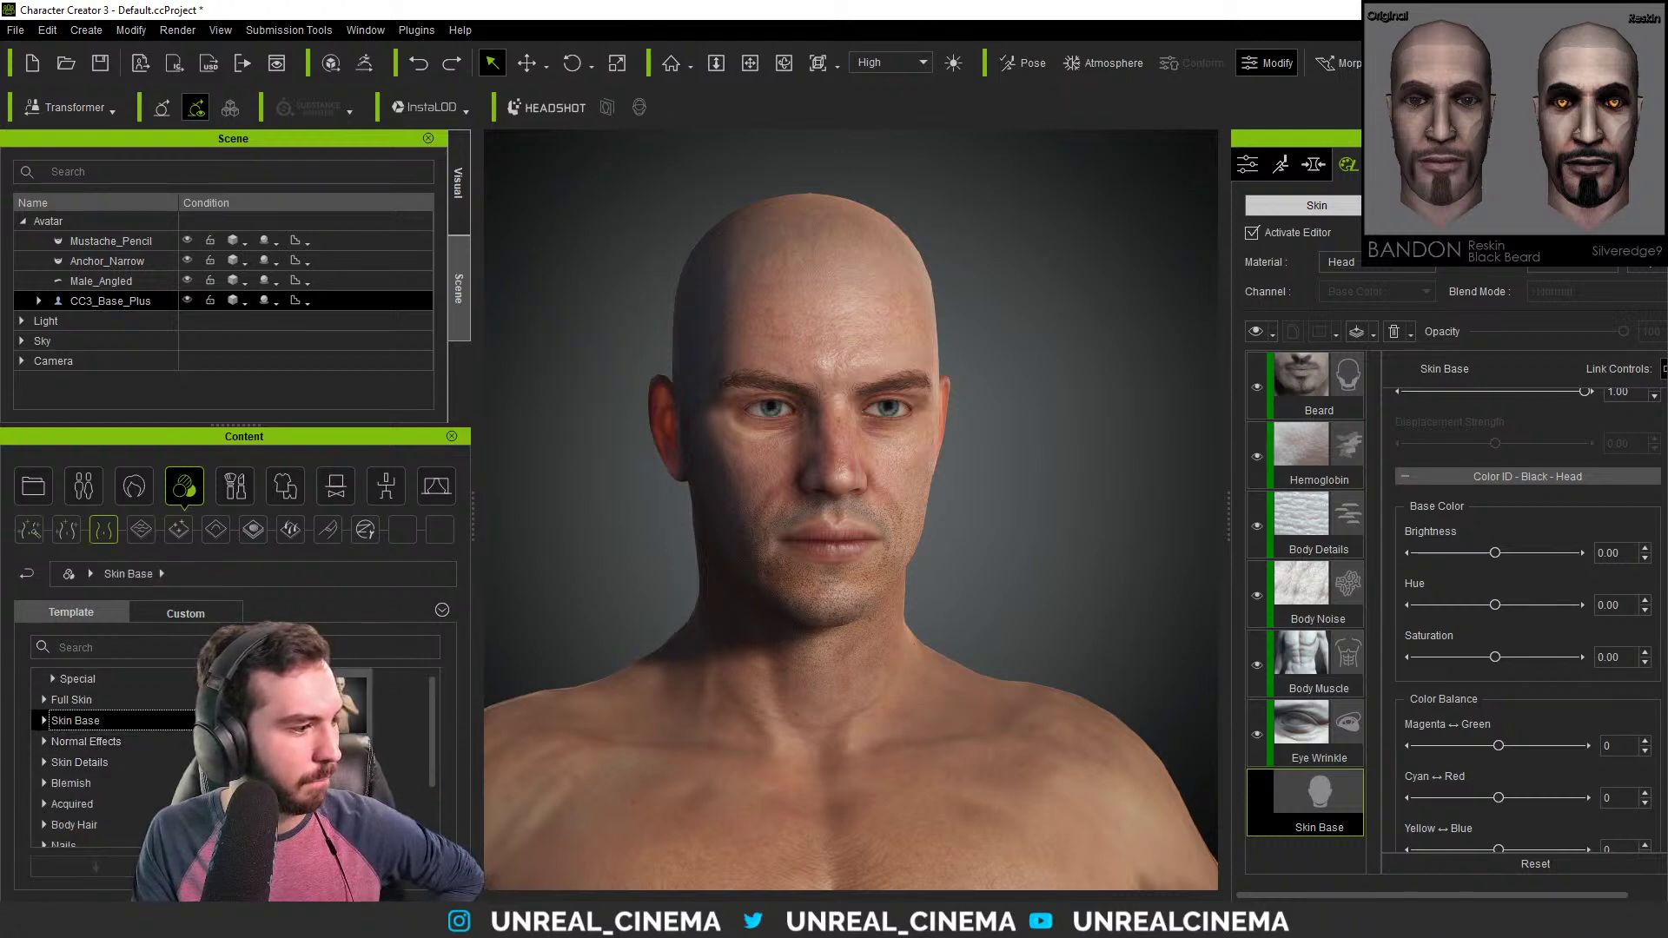
pyautogui.scroll(-1, 93, 725)
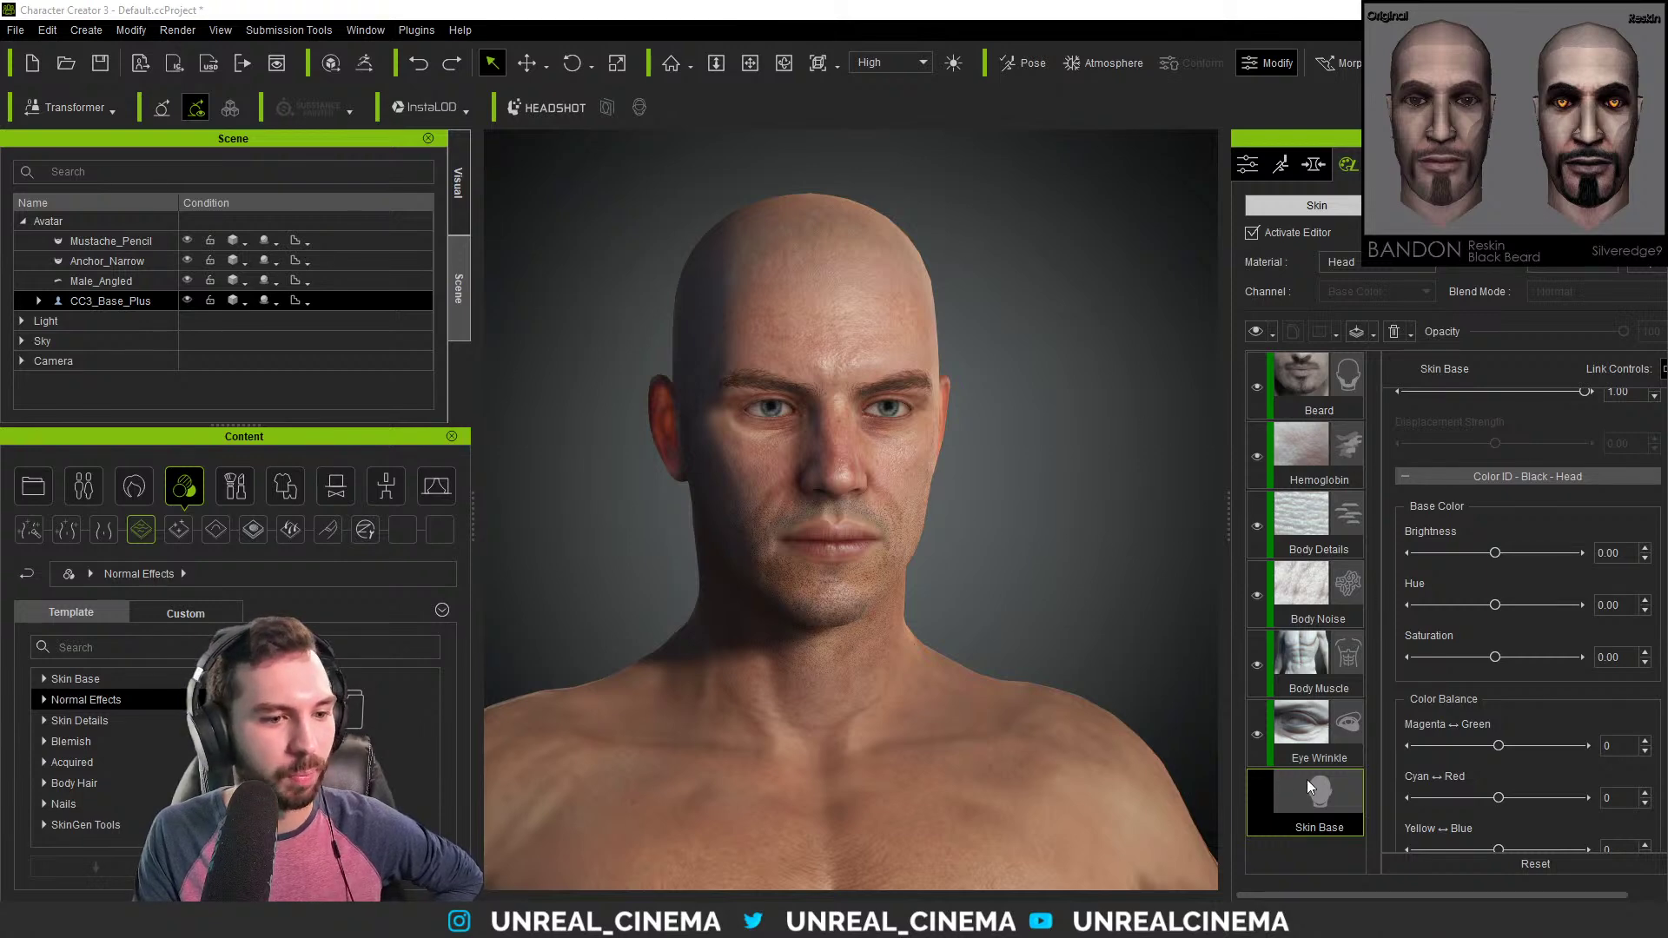
# Set the base color Saturation of the head to -0.06 in the Skin Base layer.
pyautogui.scroll(-1, 1405, 696)
pyautogui.scroll(2, 1403, 629)
pyautogui.scroll(5, 1456, 441)
pyautogui.scroll(3, 1555, 578)
pyautogui.scroll(-5, 1402, 522)
pyautogui.scroll(-8, 1403, 522)
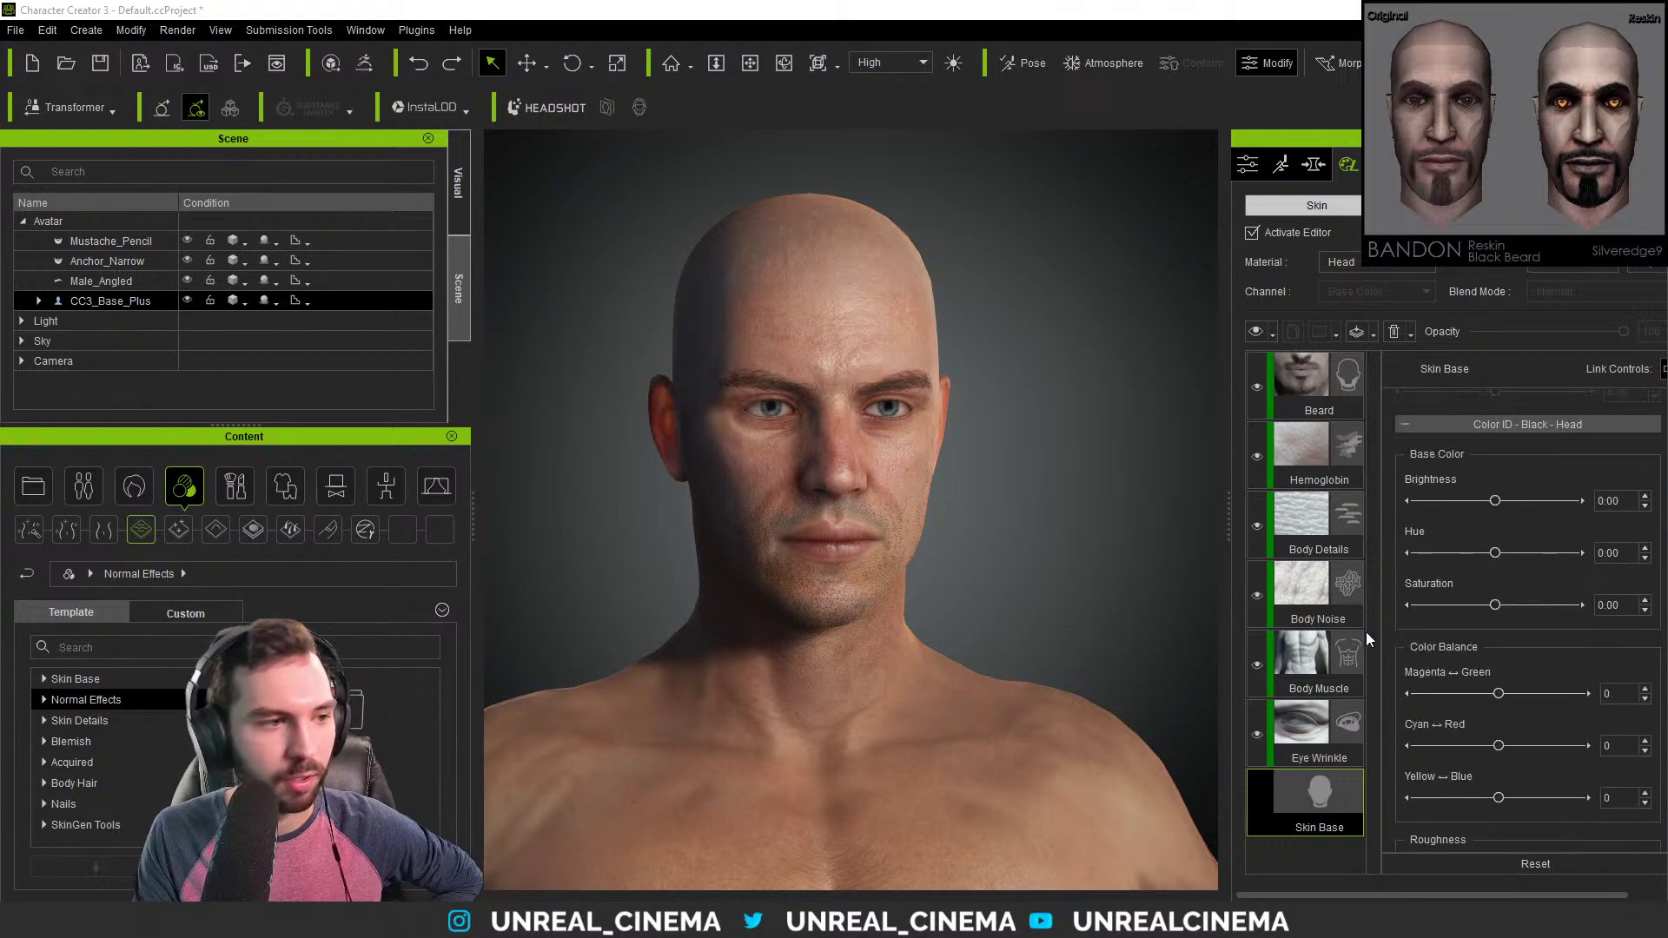
pyautogui.moveTo(1495, 614); pyautogui.dragTo(1493, 613)
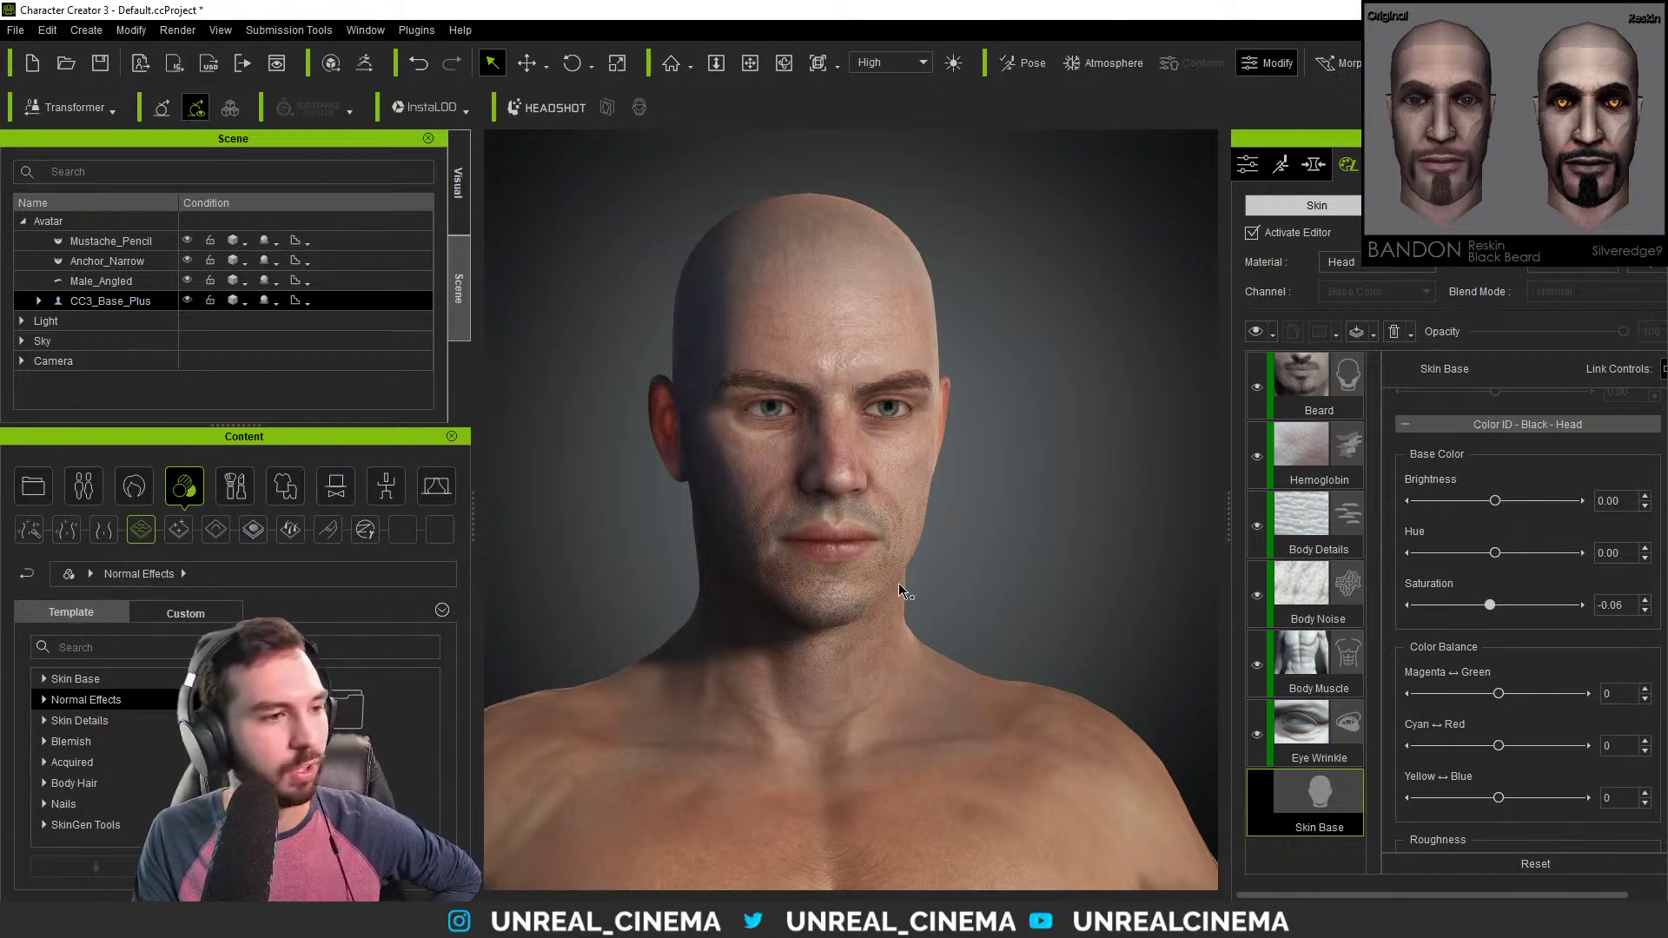
# Hide the Hemoglobin skin layer and delete the Beard layer.
pyautogui.click(1257, 458)
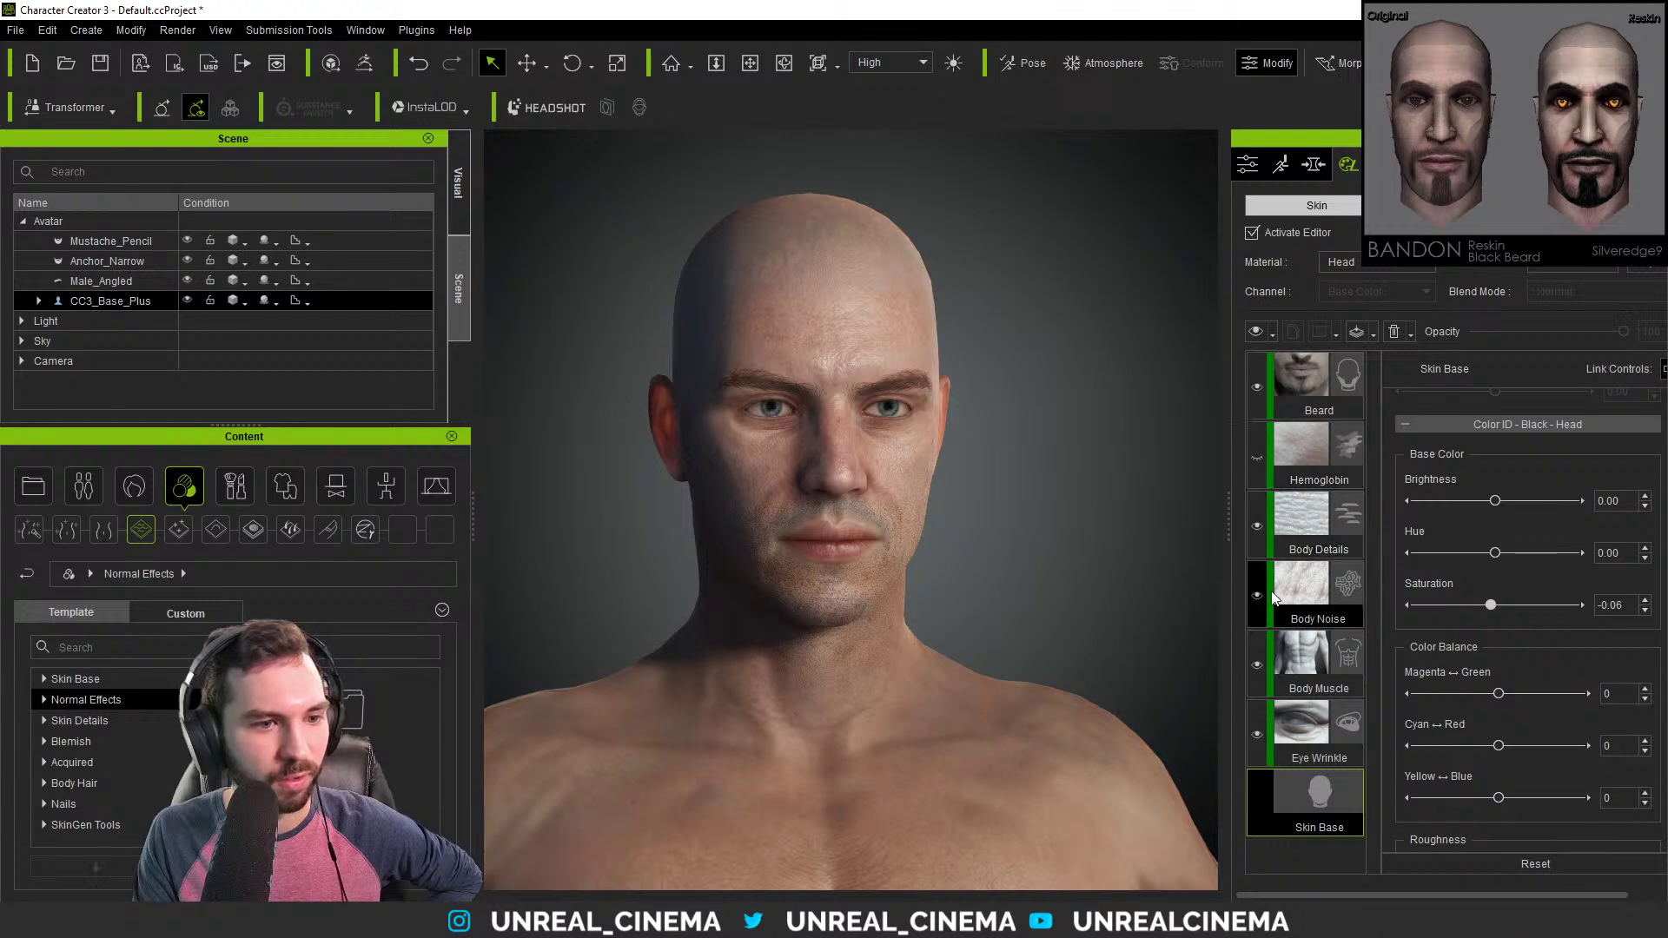
pyautogui.click(1257, 389)
pyautogui.click(1258, 387)
pyautogui.click(1257, 387)
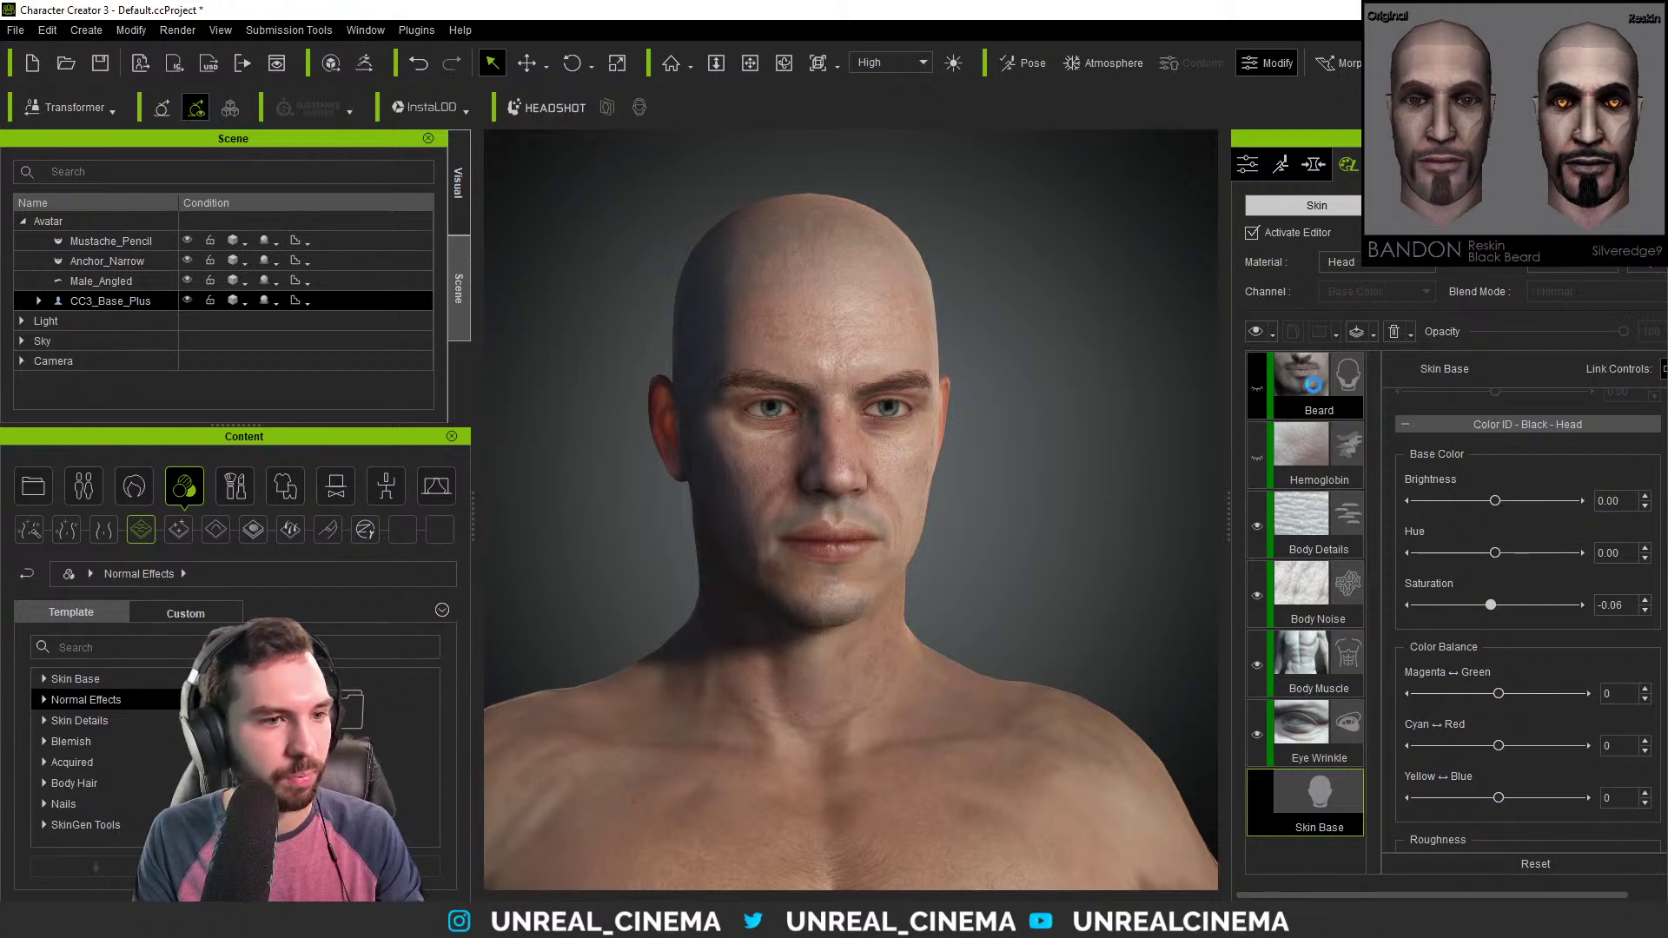
pyautogui.click(1313, 386)
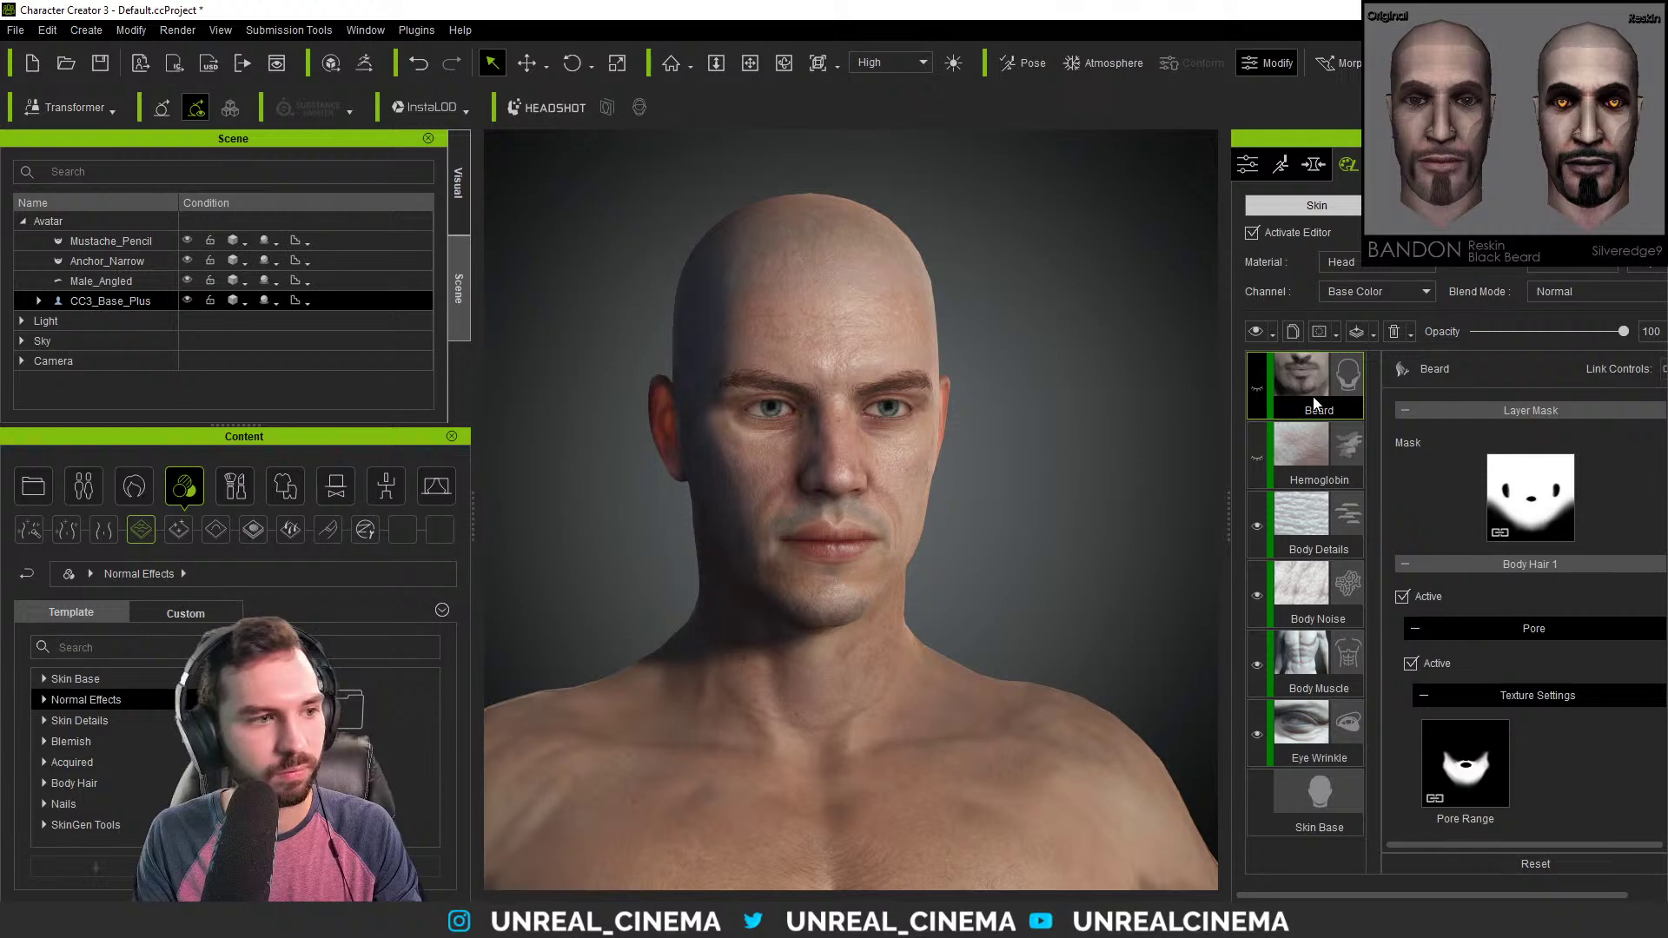
pyautogui.press('Delete')
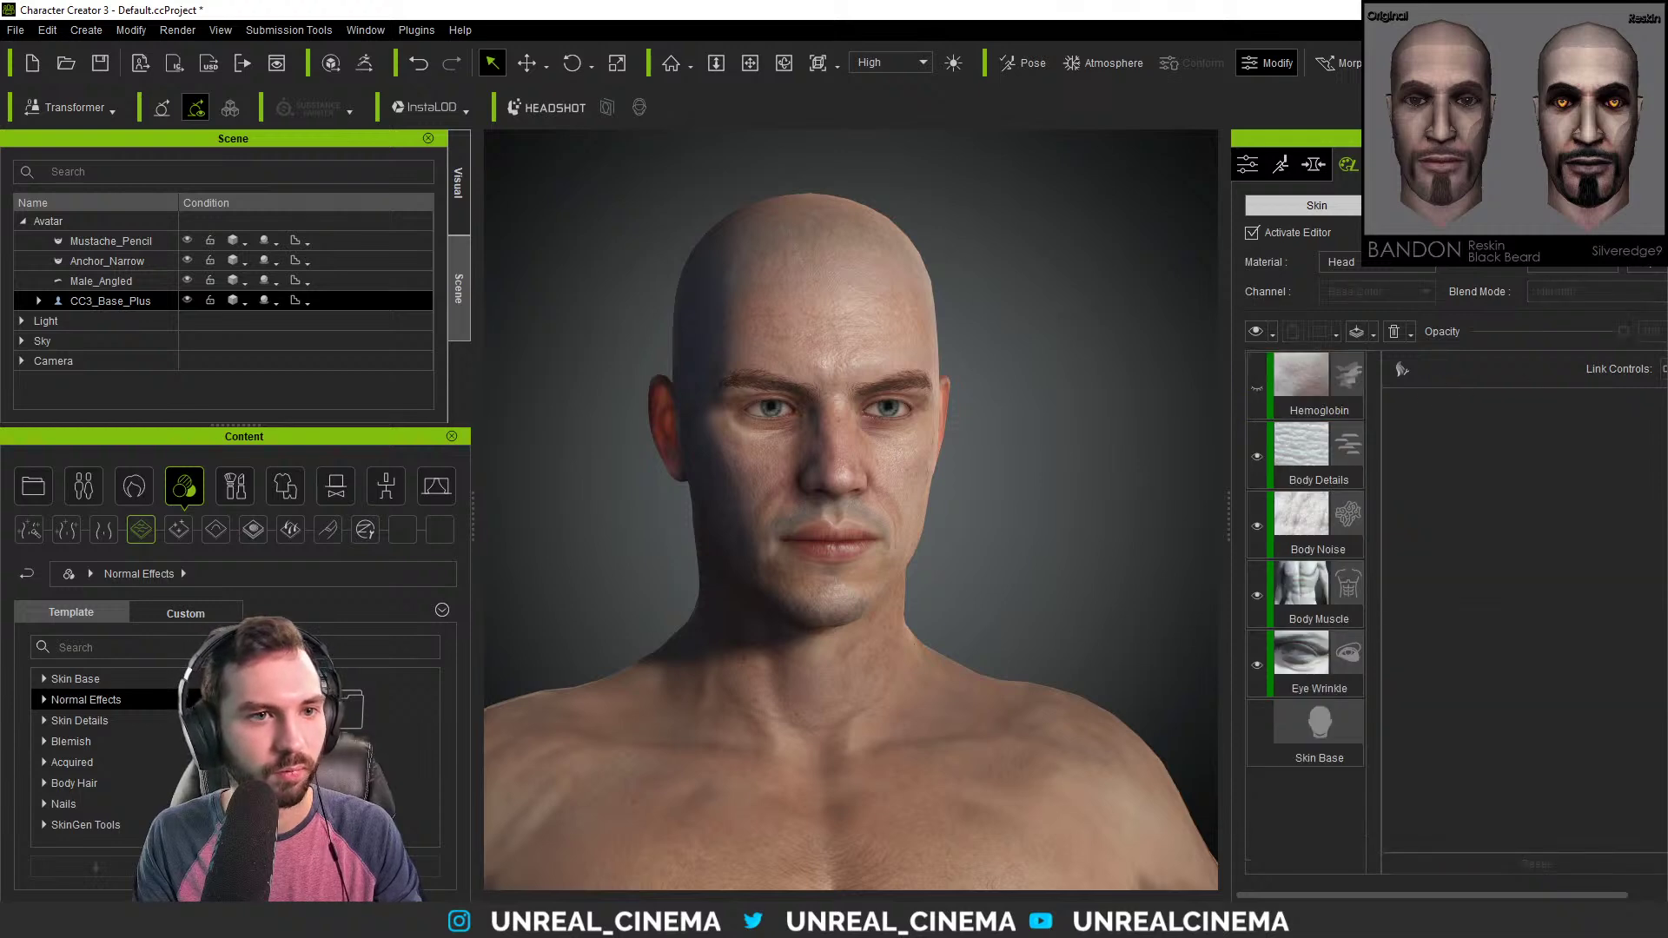
# Set the base color Saturation of the head to -0.11 in the Skin Base layer.
pyautogui.click(1318, 729)
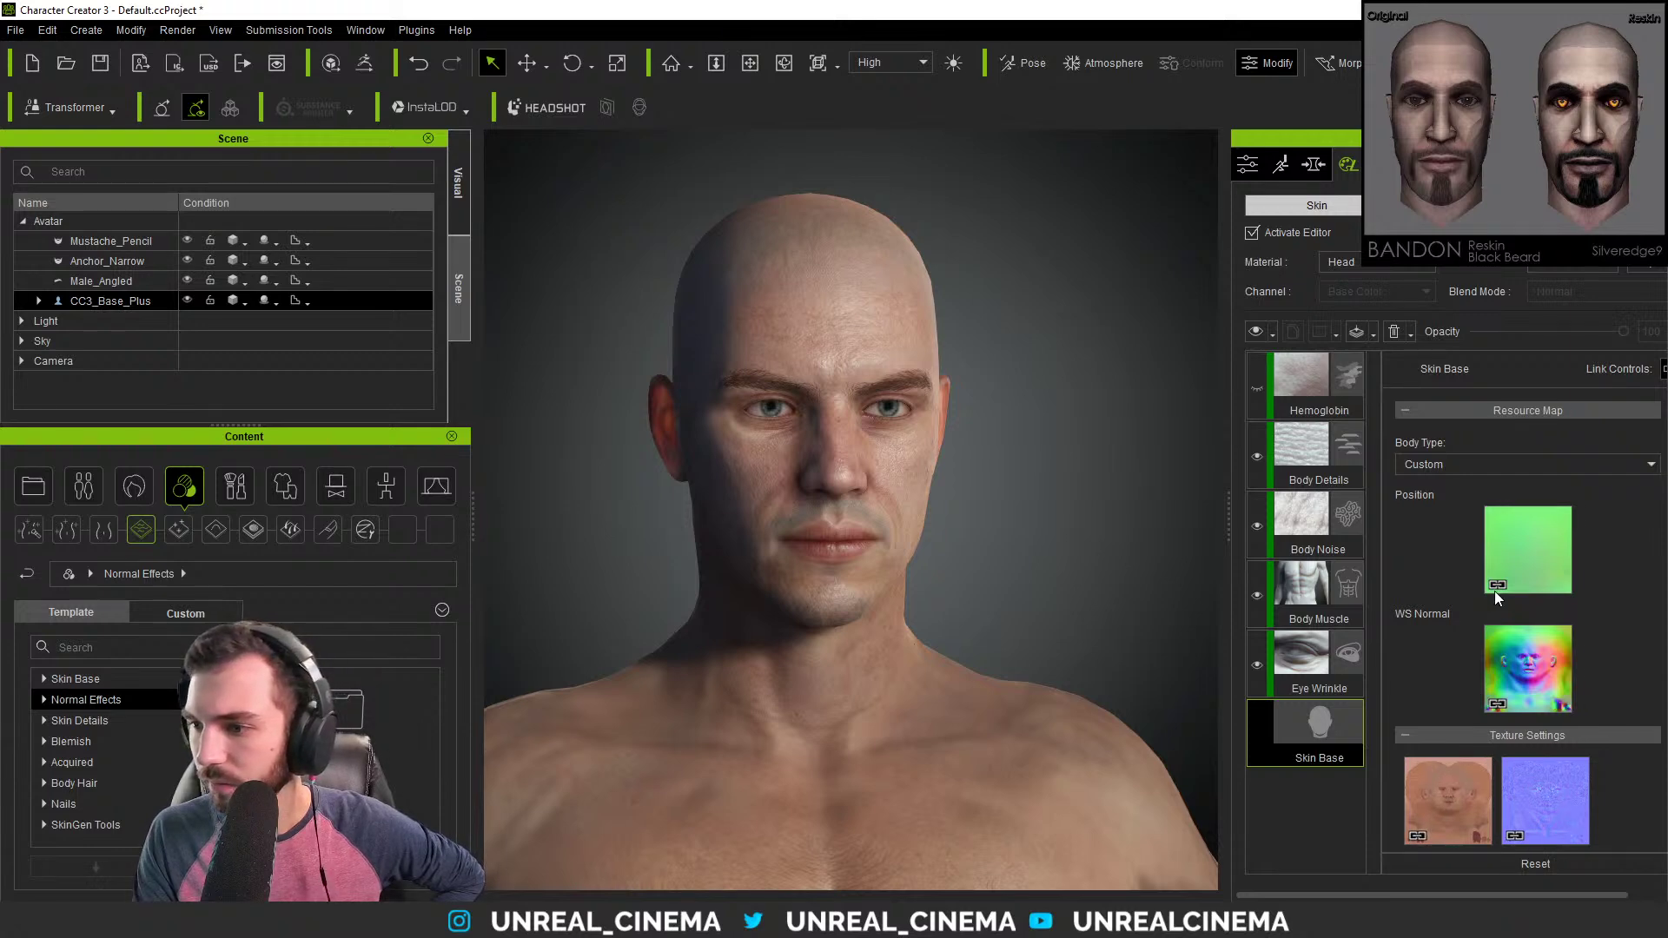
pyautogui.scroll(-6, 1628, 584)
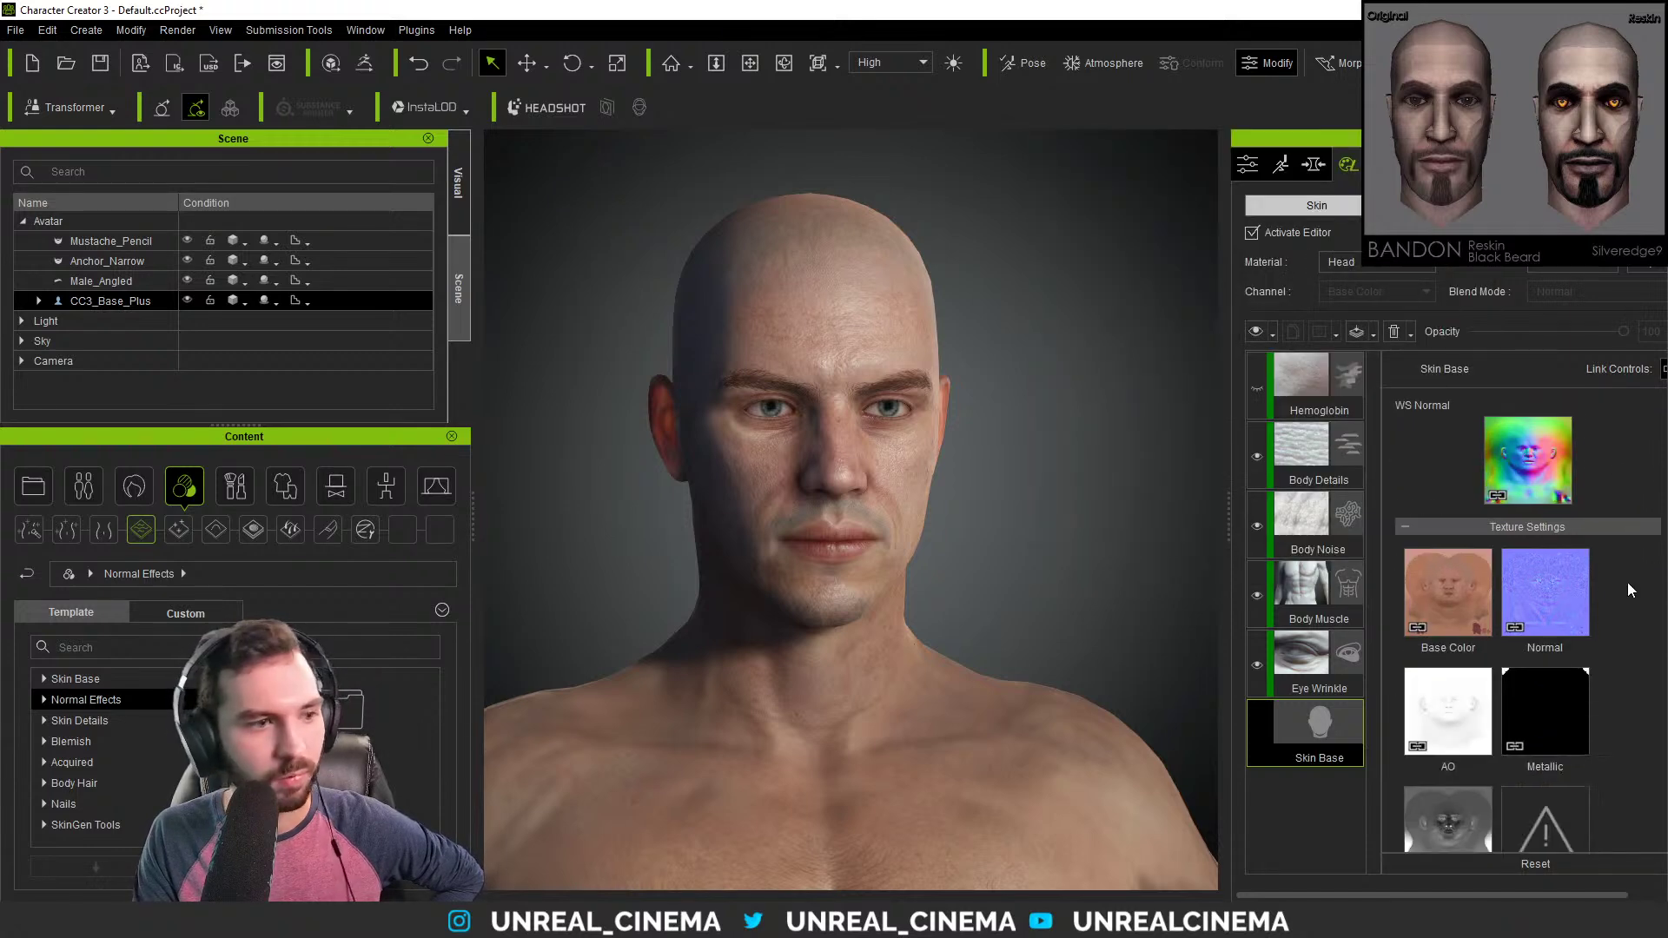
pyautogui.scroll(-6, 1629, 582)
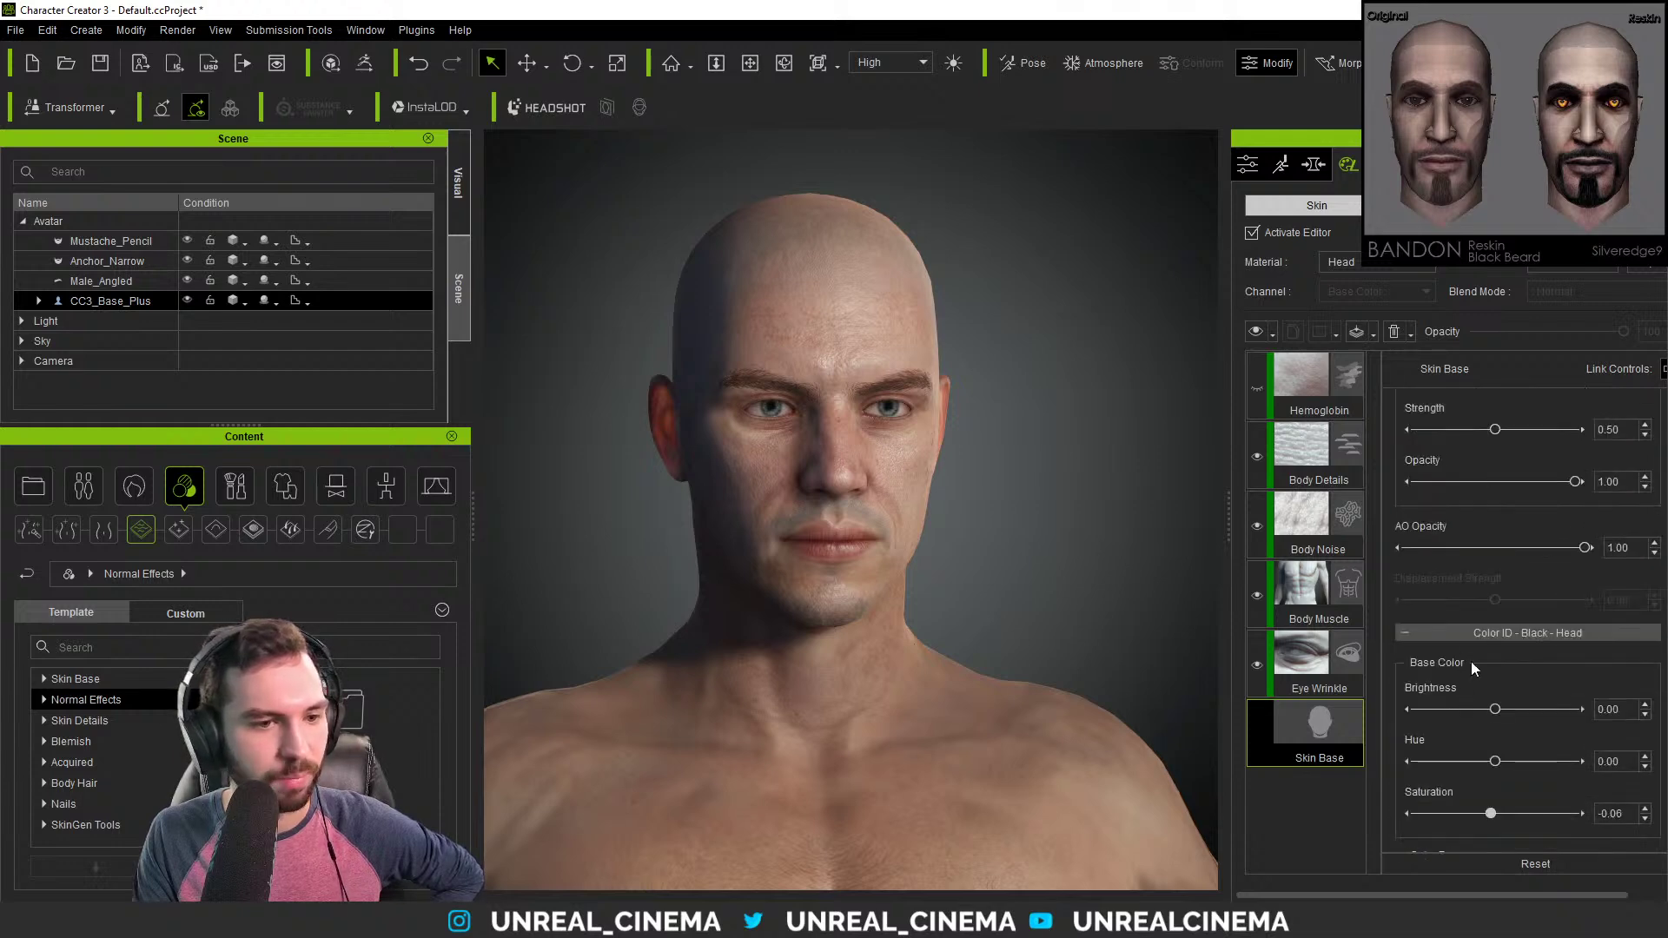
pyautogui.scroll(-3, 1459, 662)
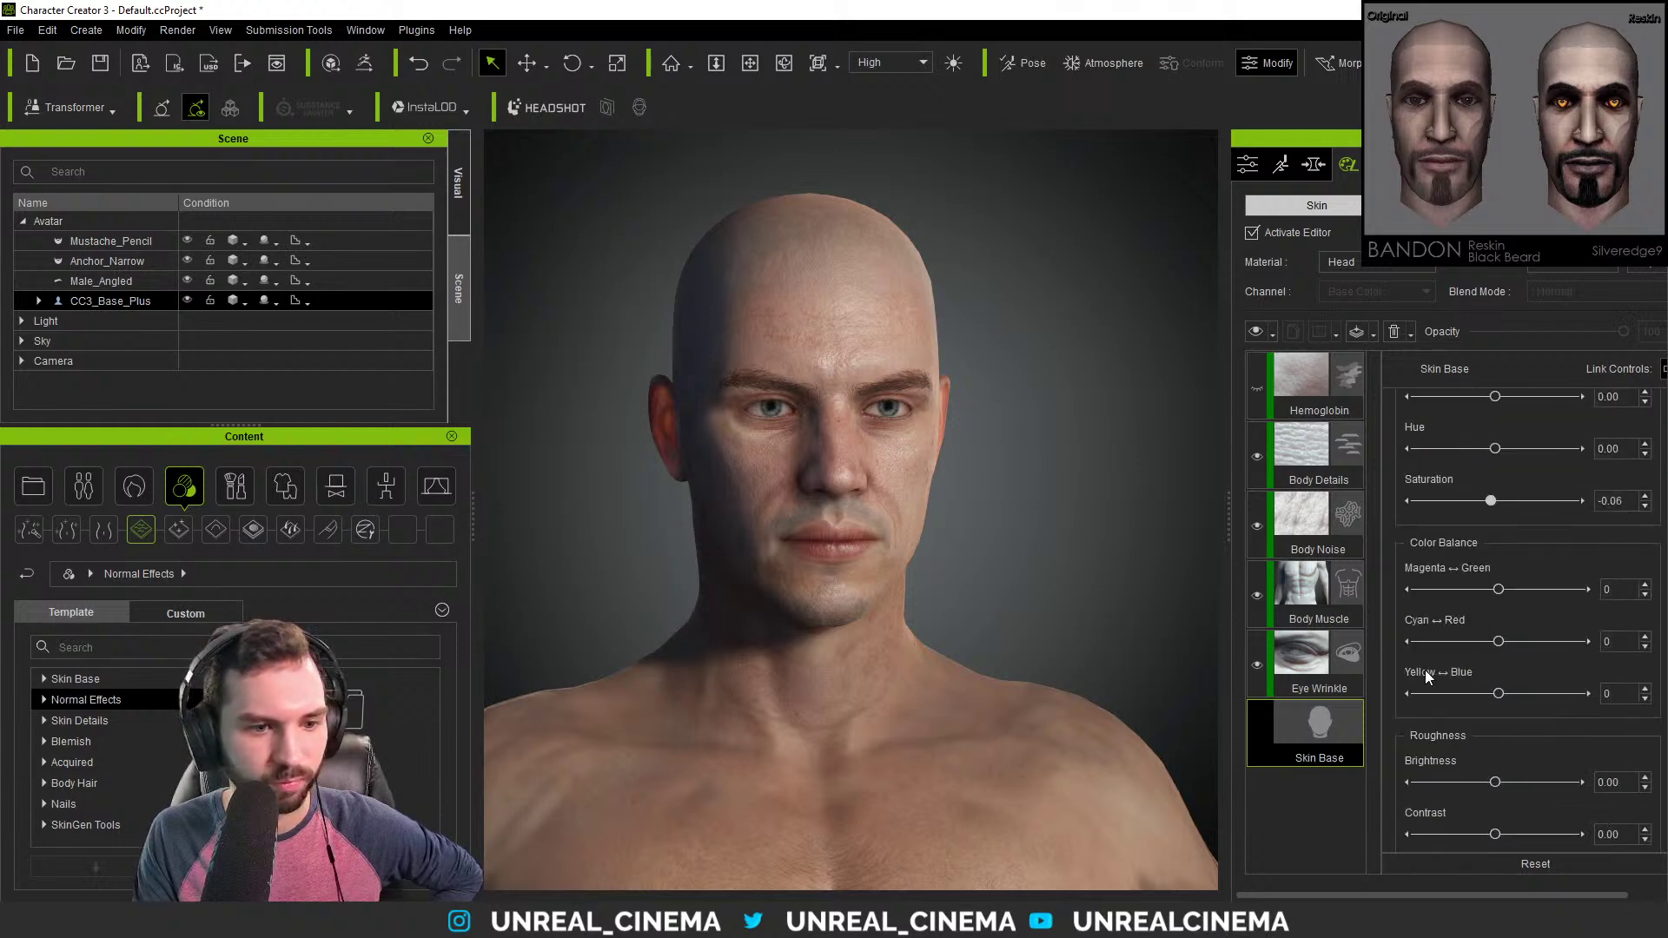
pyautogui.scroll(1, 1434, 704)
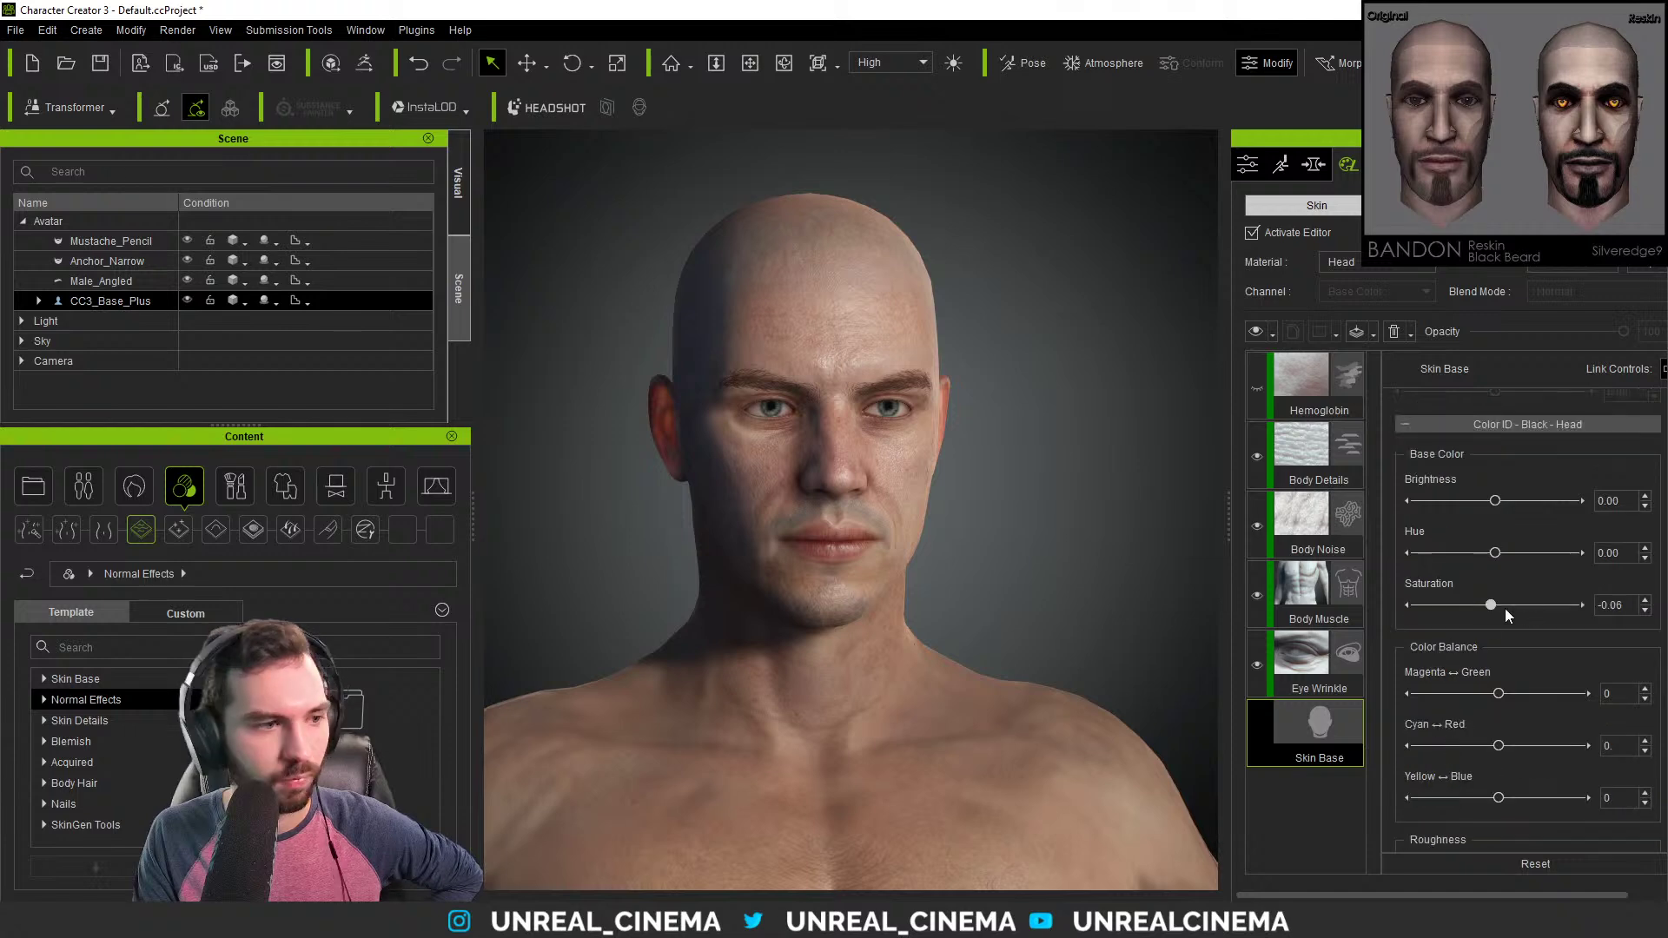
pyautogui.moveTo(1482, 605); pyautogui.dragTo(1490, 606)
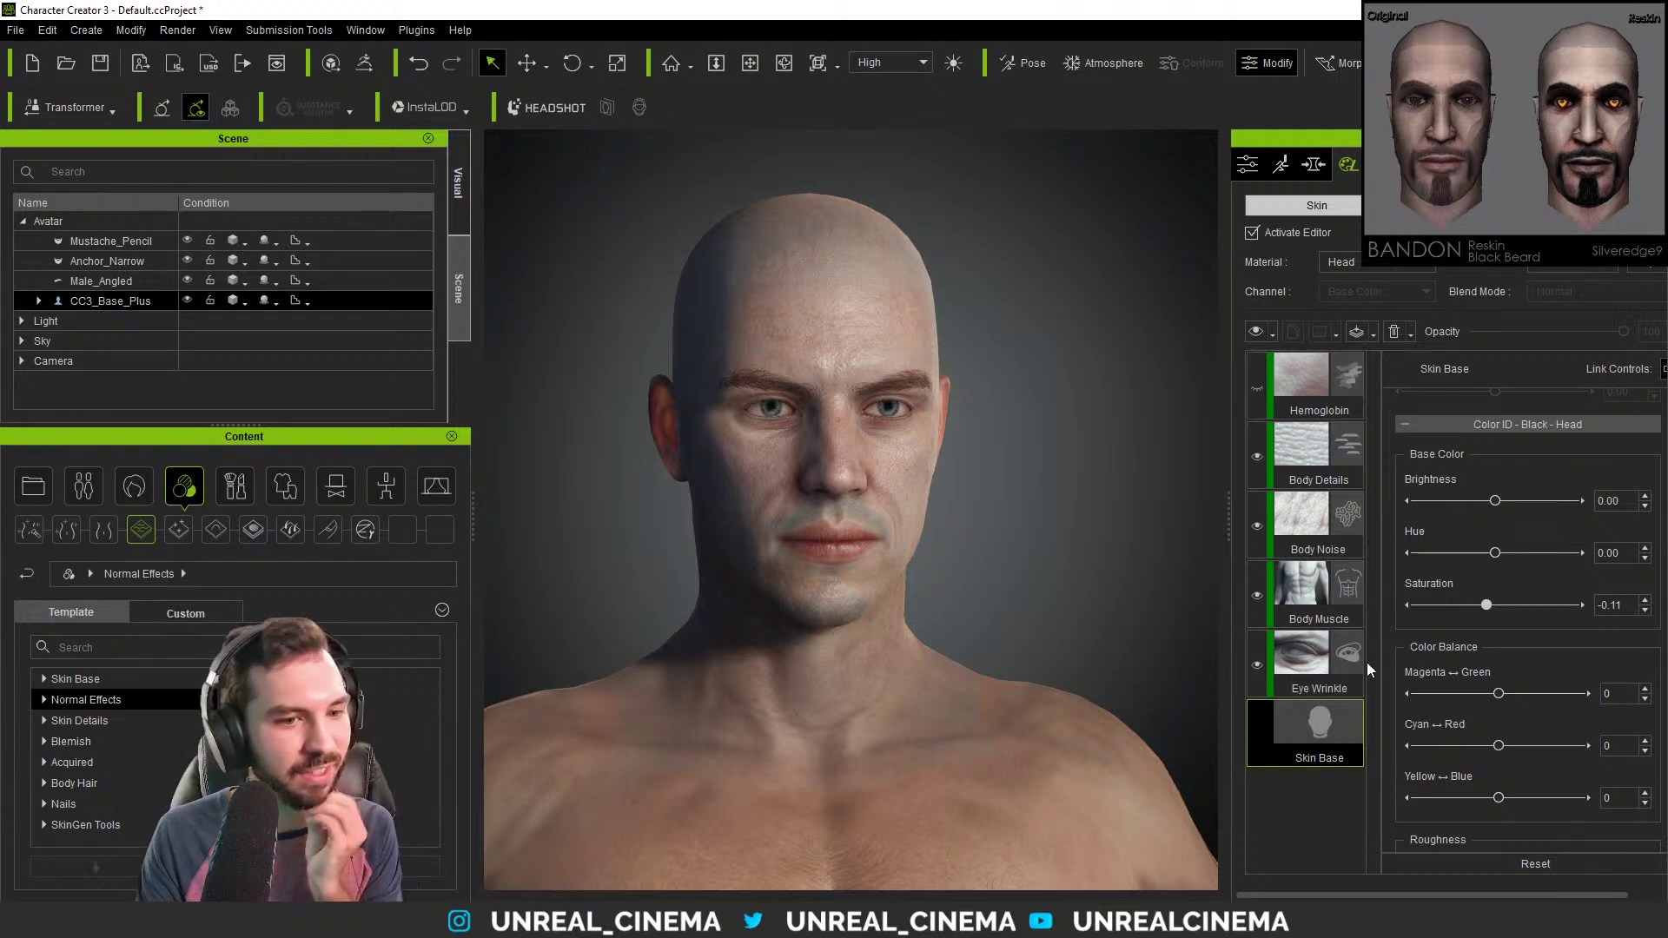
pyautogui.doubleClick(1615, 606)
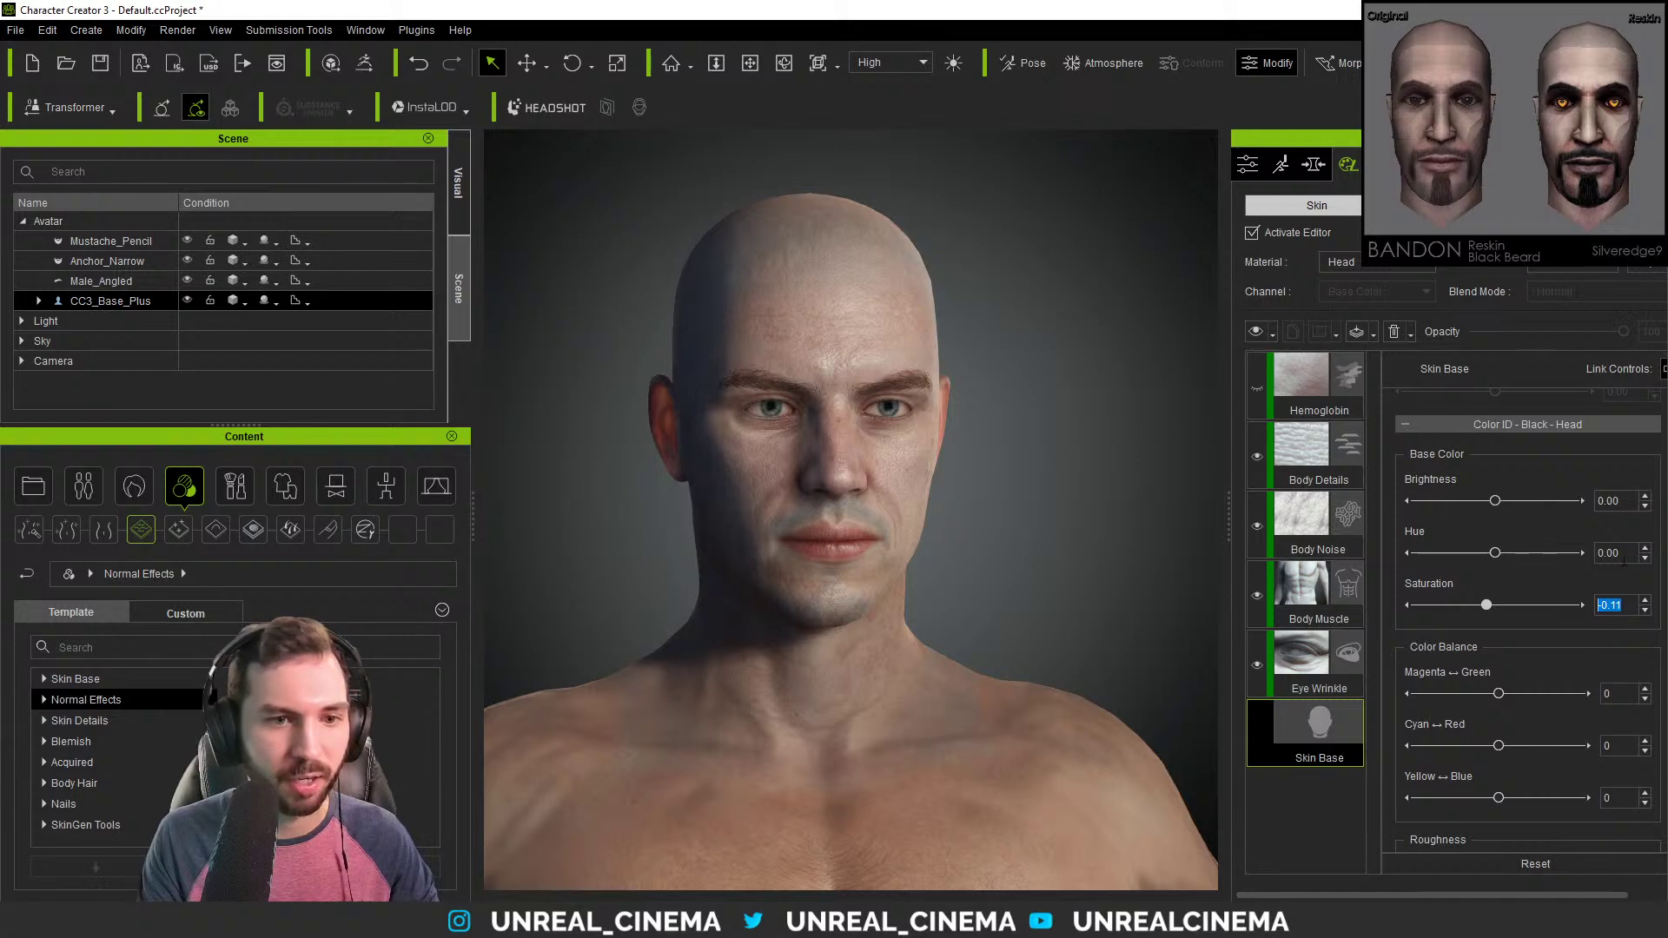
pyautogui.click(1503, 452)
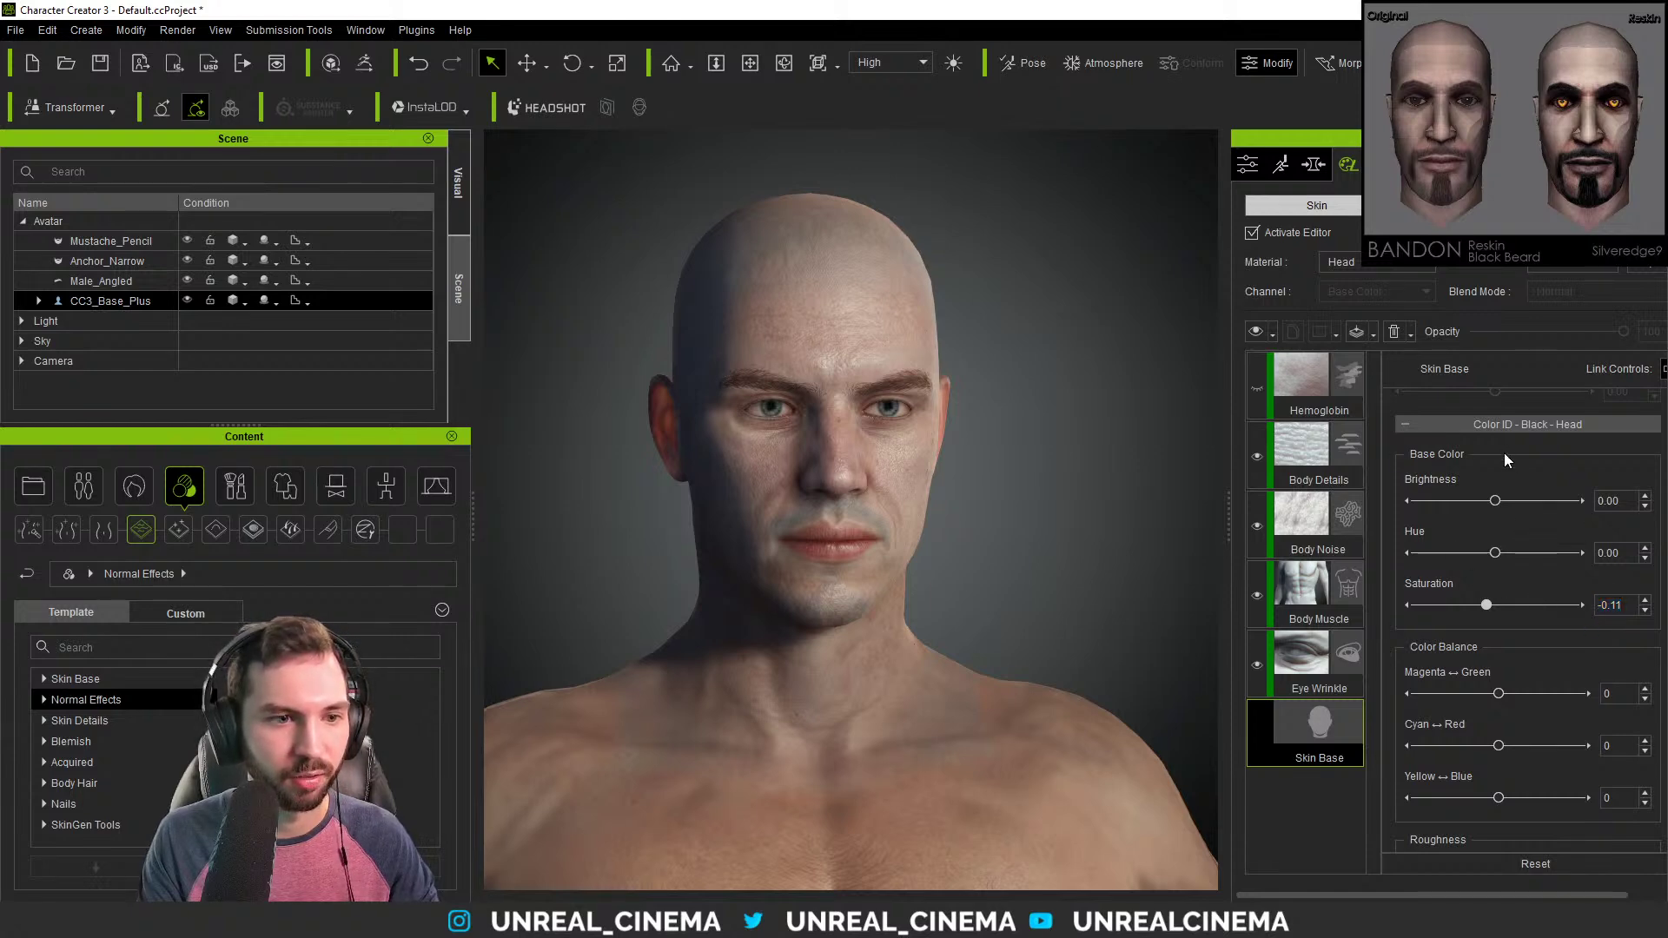
# Delete the Body Hair layer from the Body skin material and check the base color settings of the body's Skin Base layer.
pyautogui.click(1388, 268)
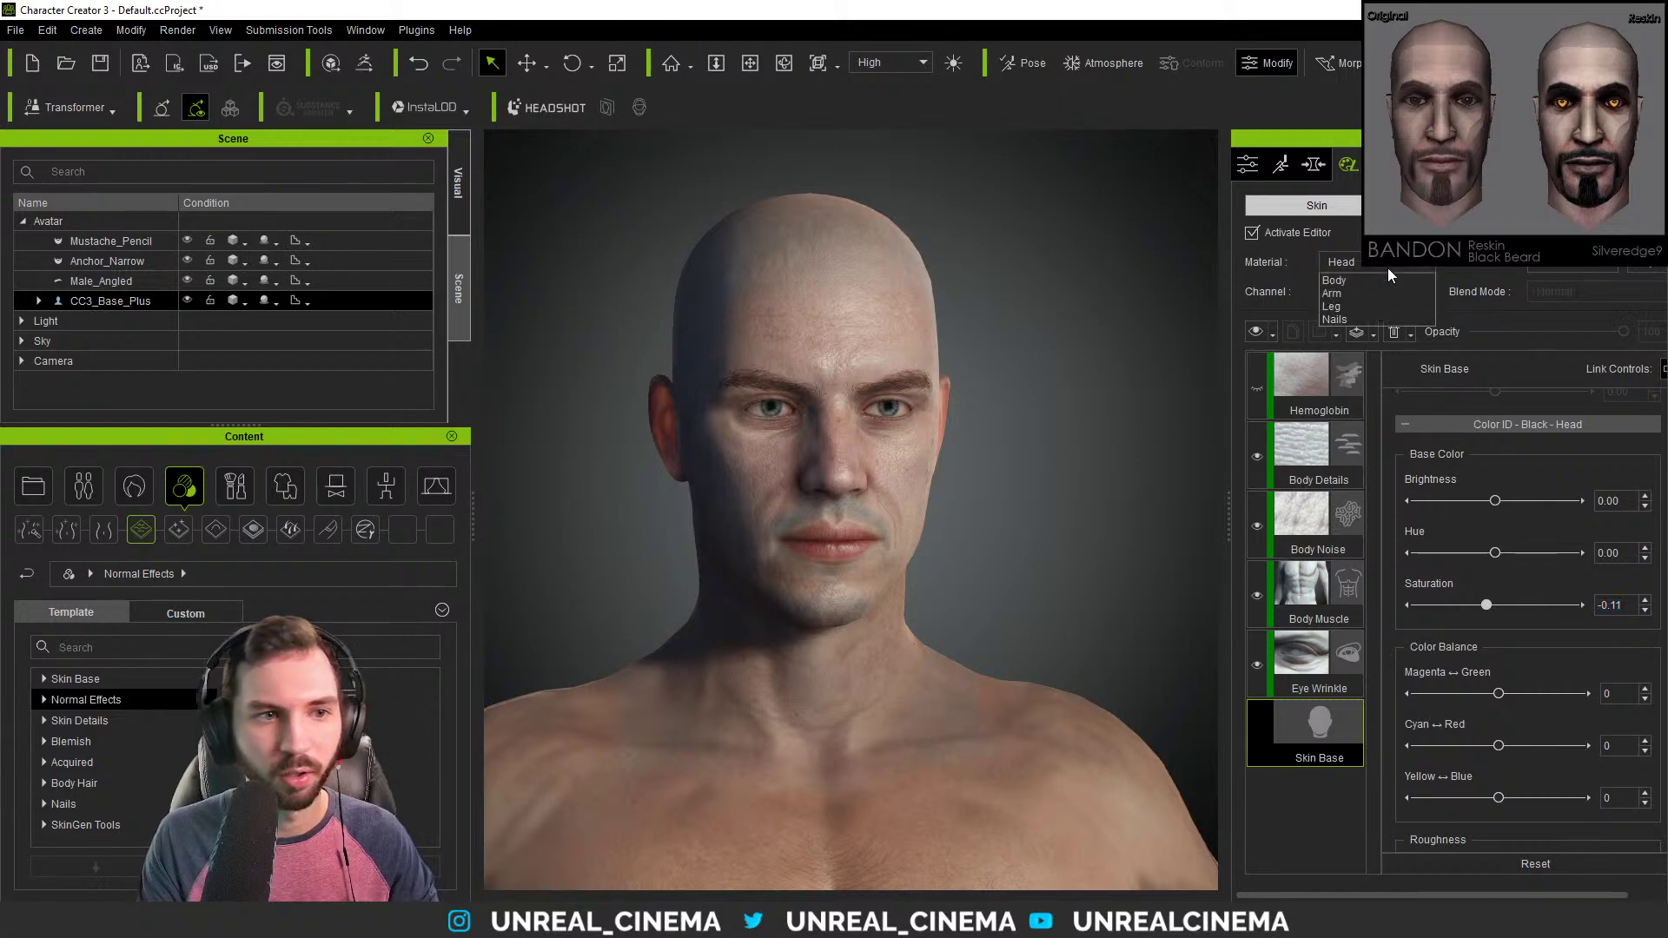
pyautogui.click(1353, 295)
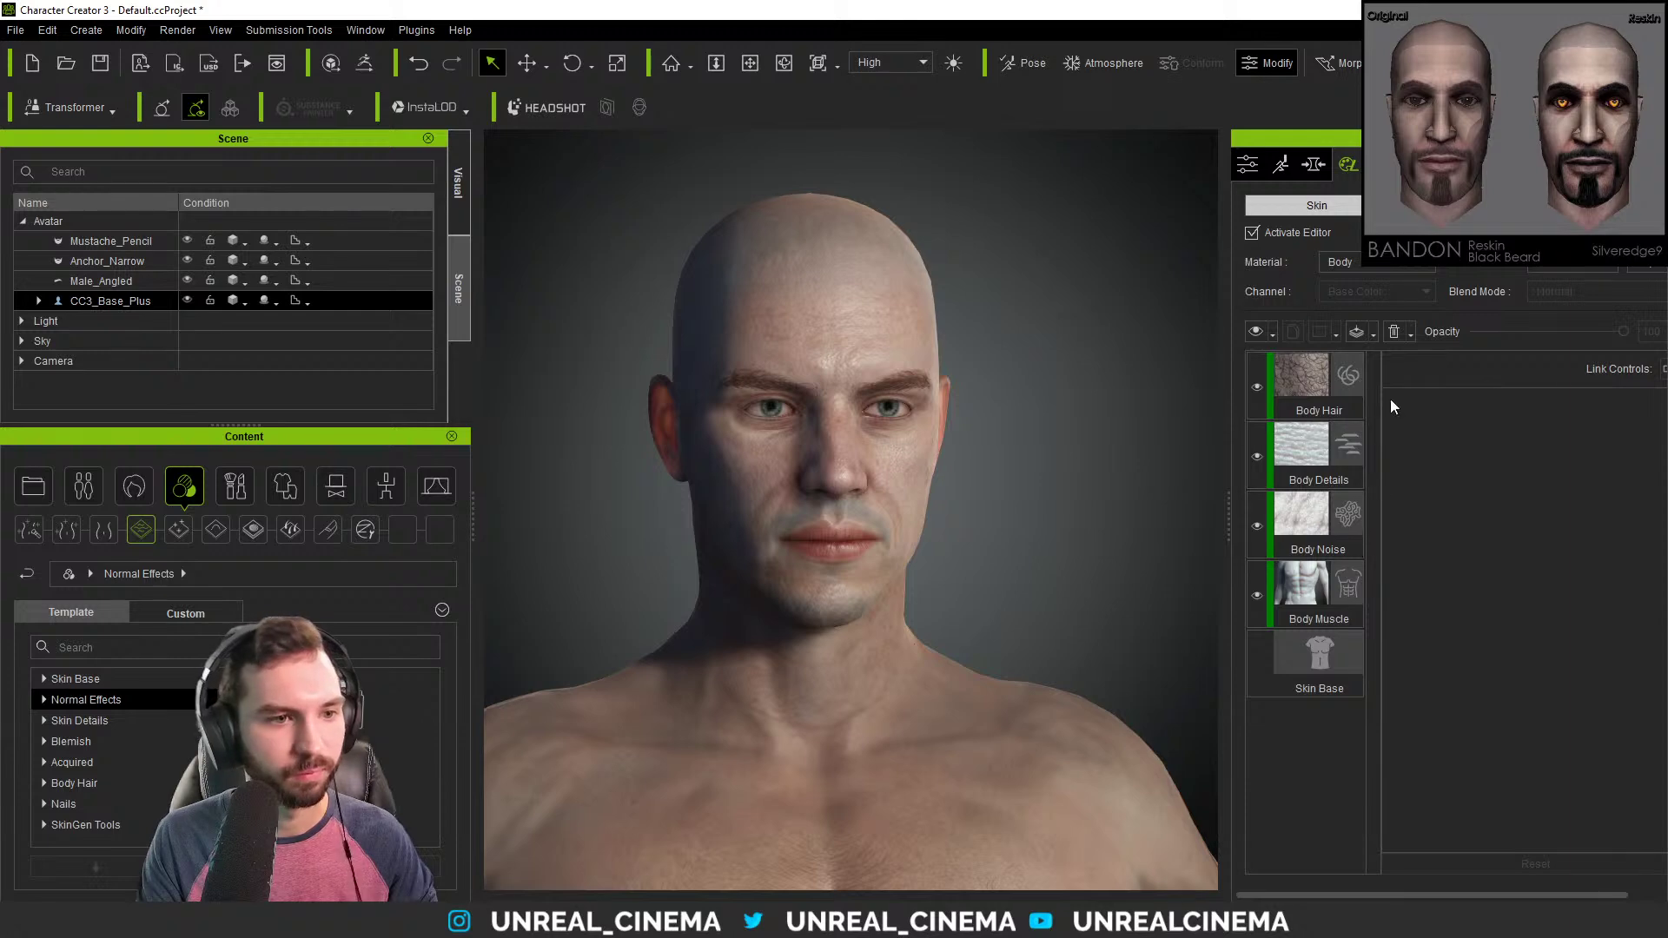
pyautogui.click(1303, 585)
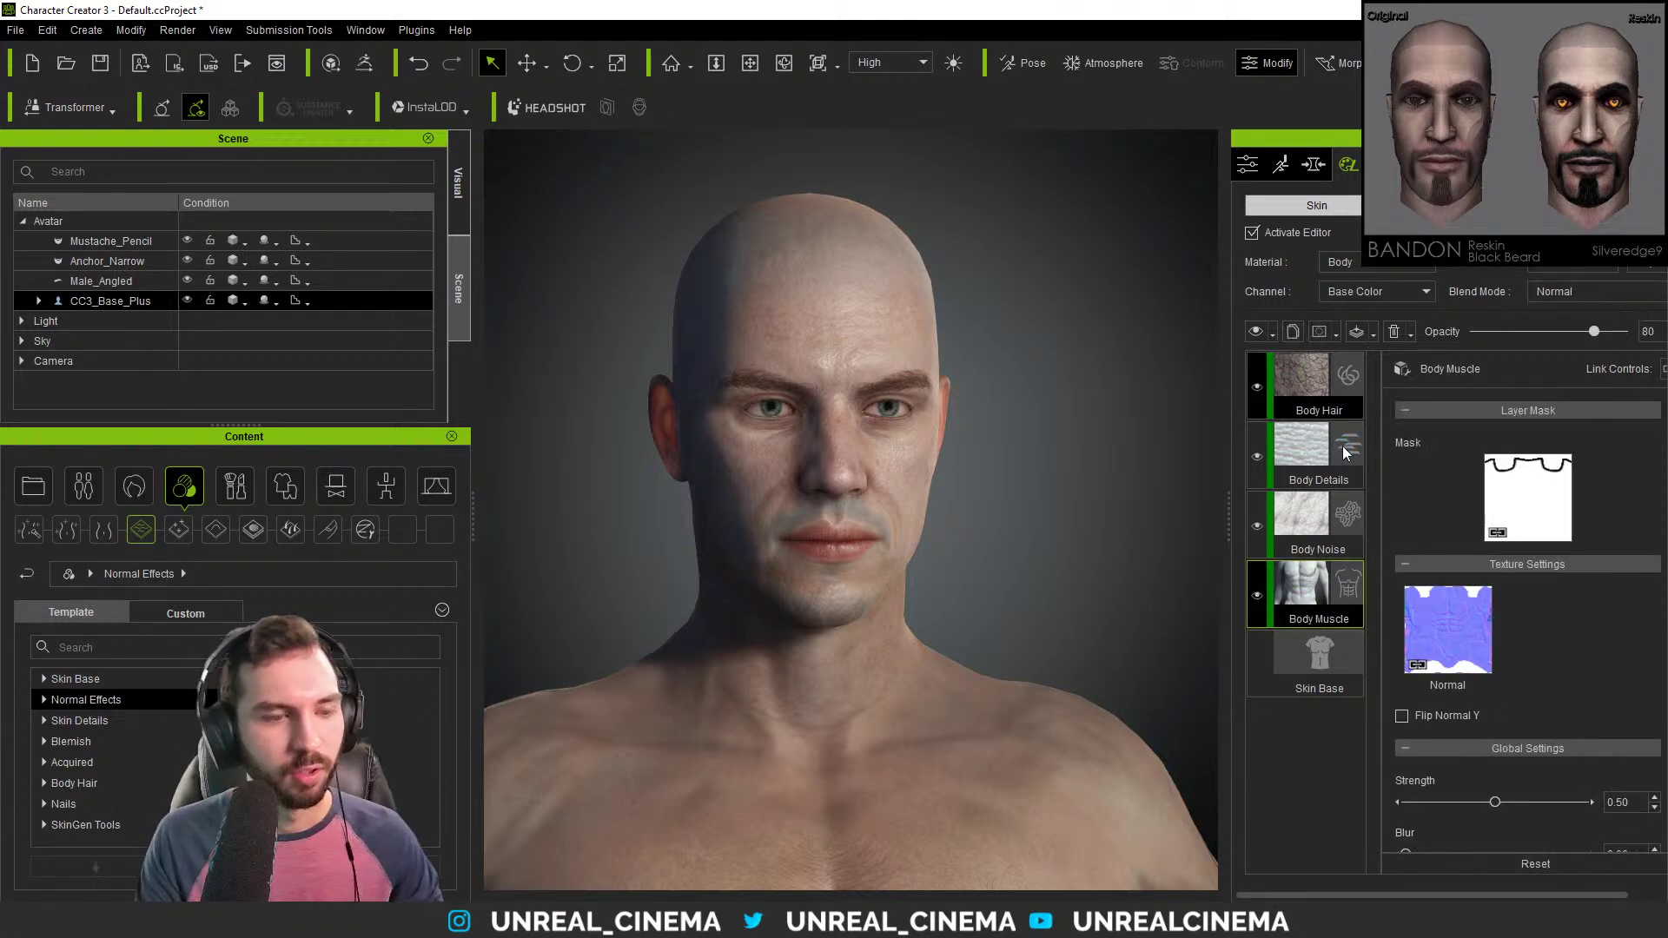
pyautogui.click(1327, 578)
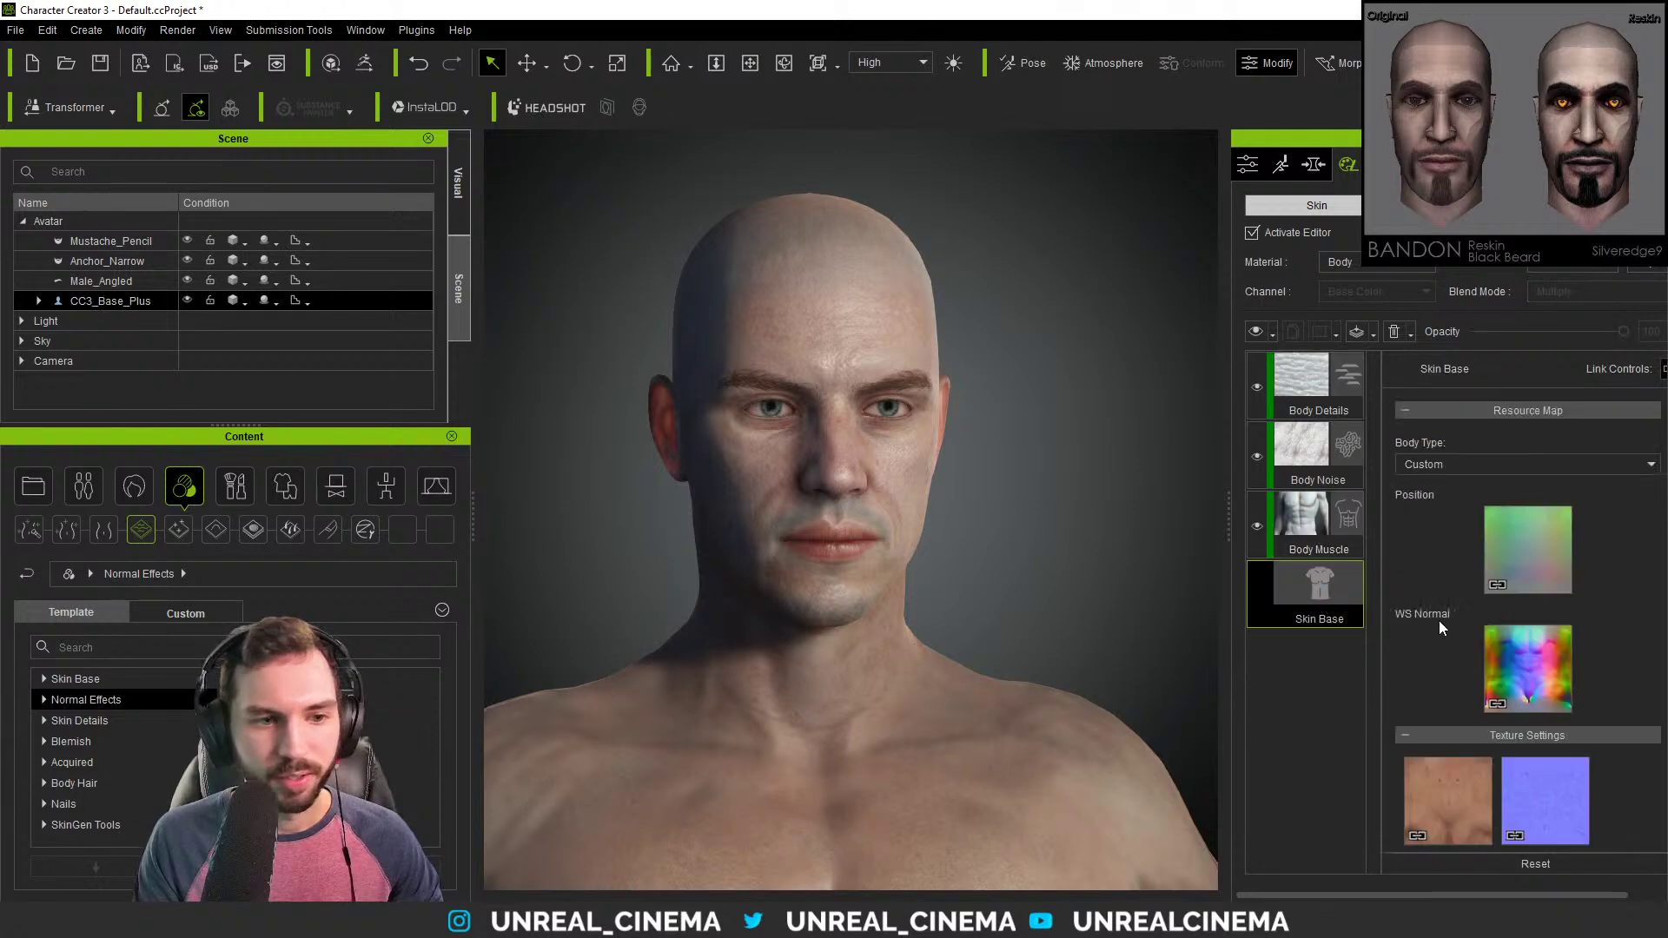
pyautogui.scroll(-5, 1434, 662)
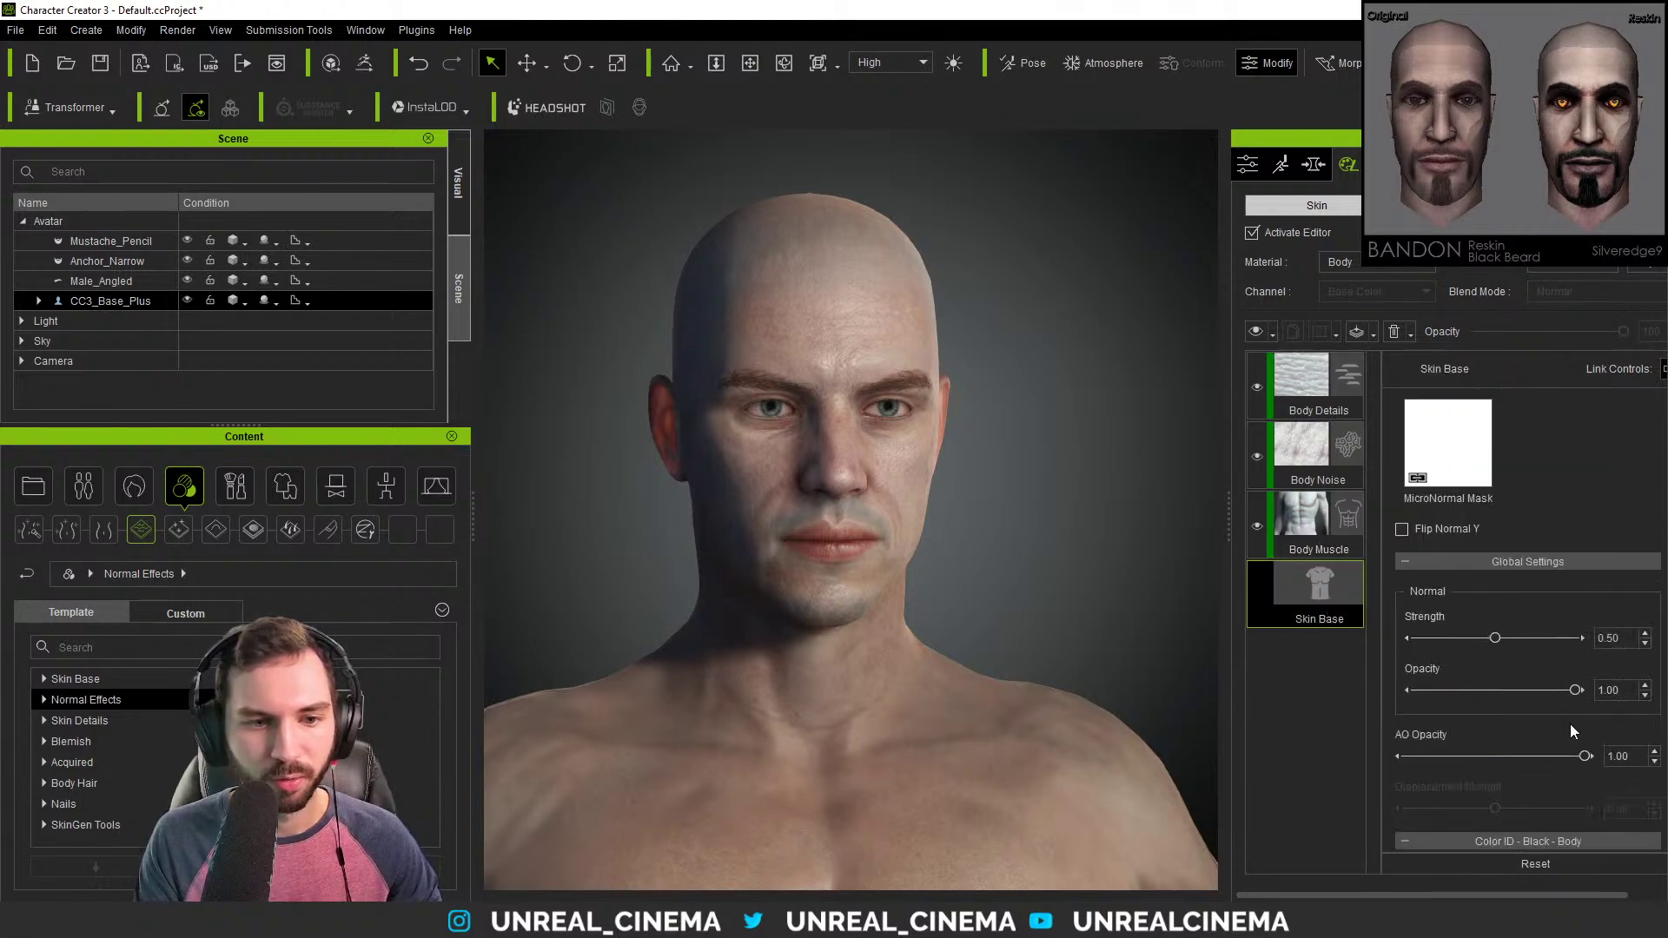
pyautogui.scroll(-3, 1443, 730)
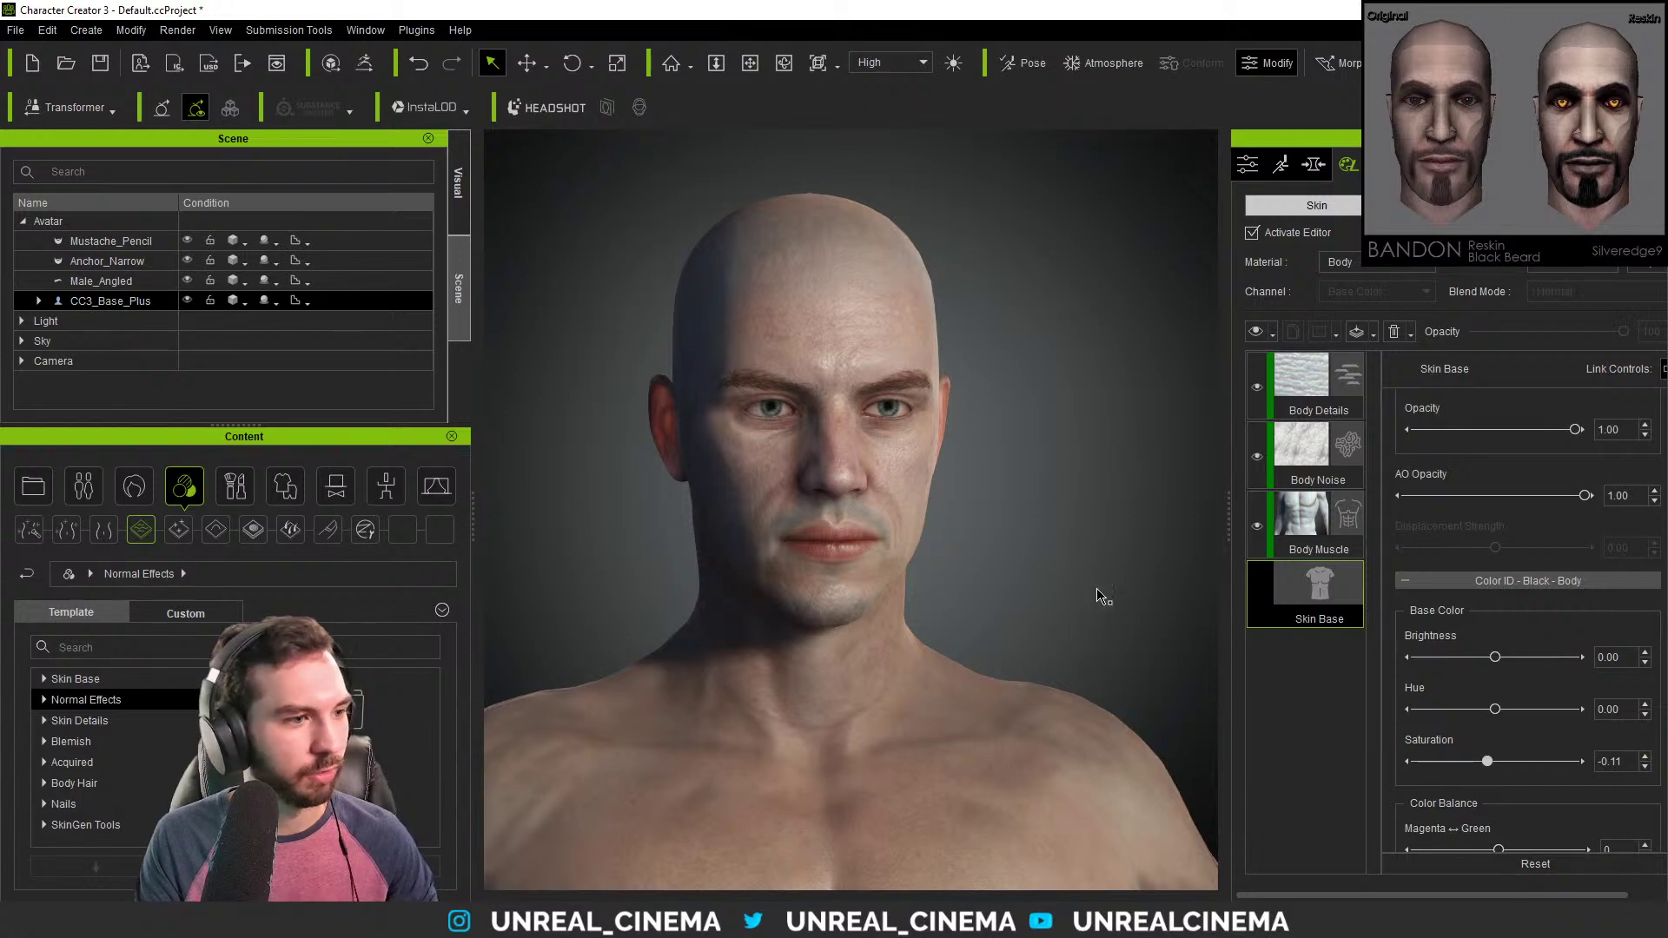
pyautogui.scroll(3, 1439, 519)
pyautogui.scroll(5, 1439, 514)
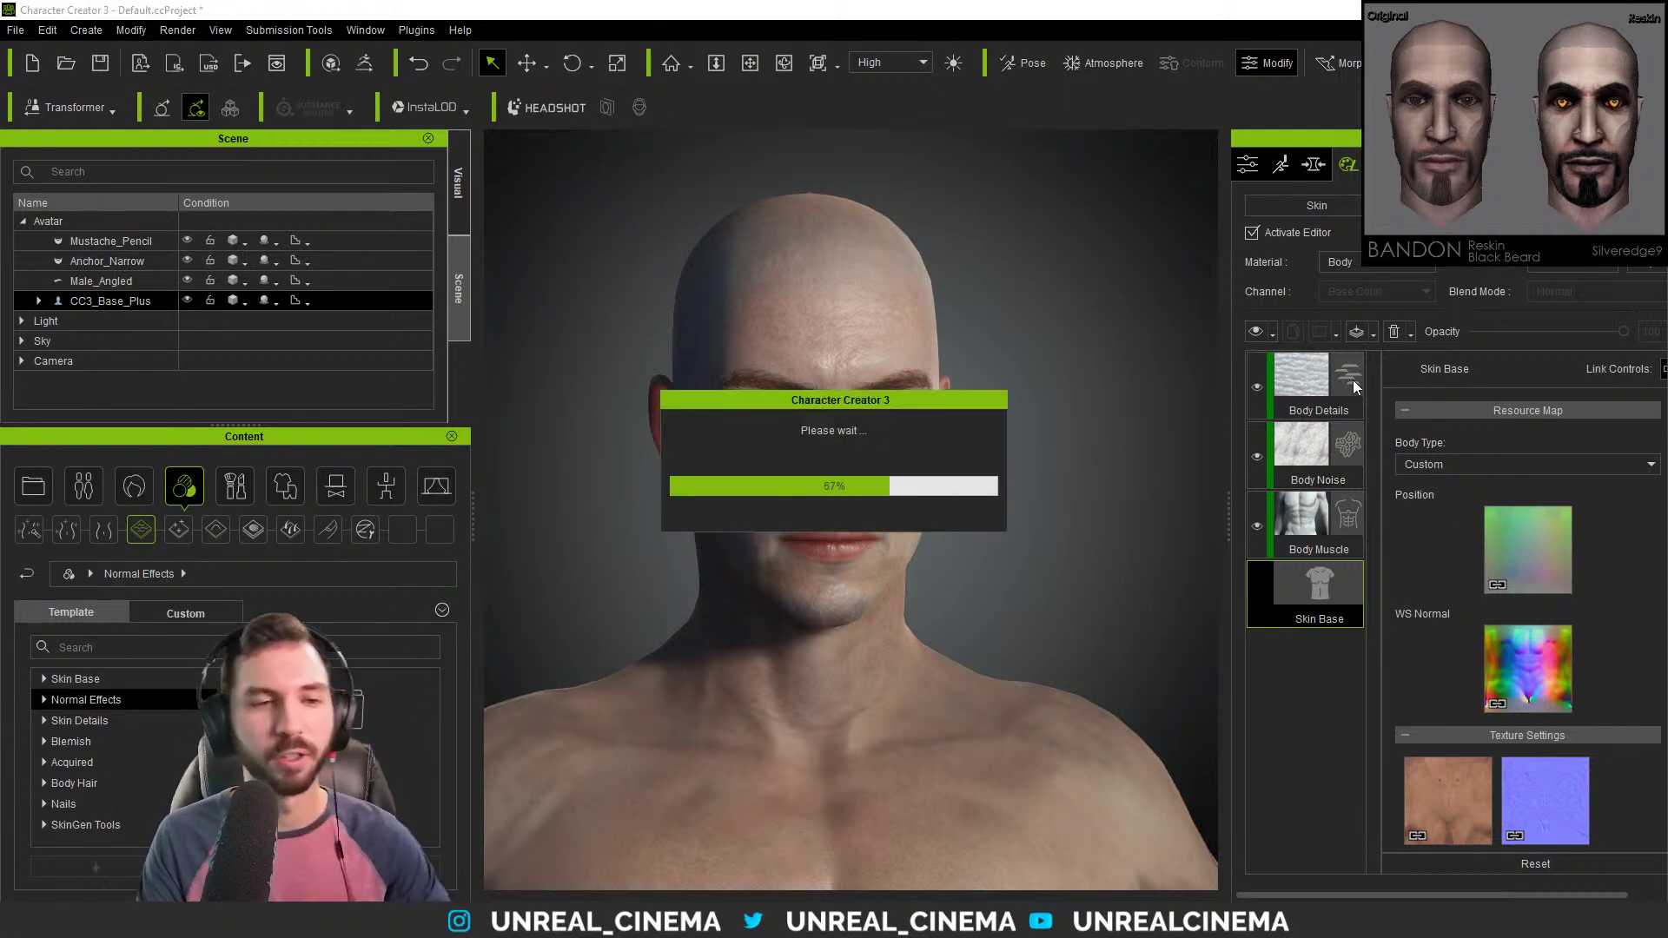
# Delete both eyebrow makeup layers, Eyebrow 1 and Eyebrow, from the head.
pyautogui.click(1294, 395)
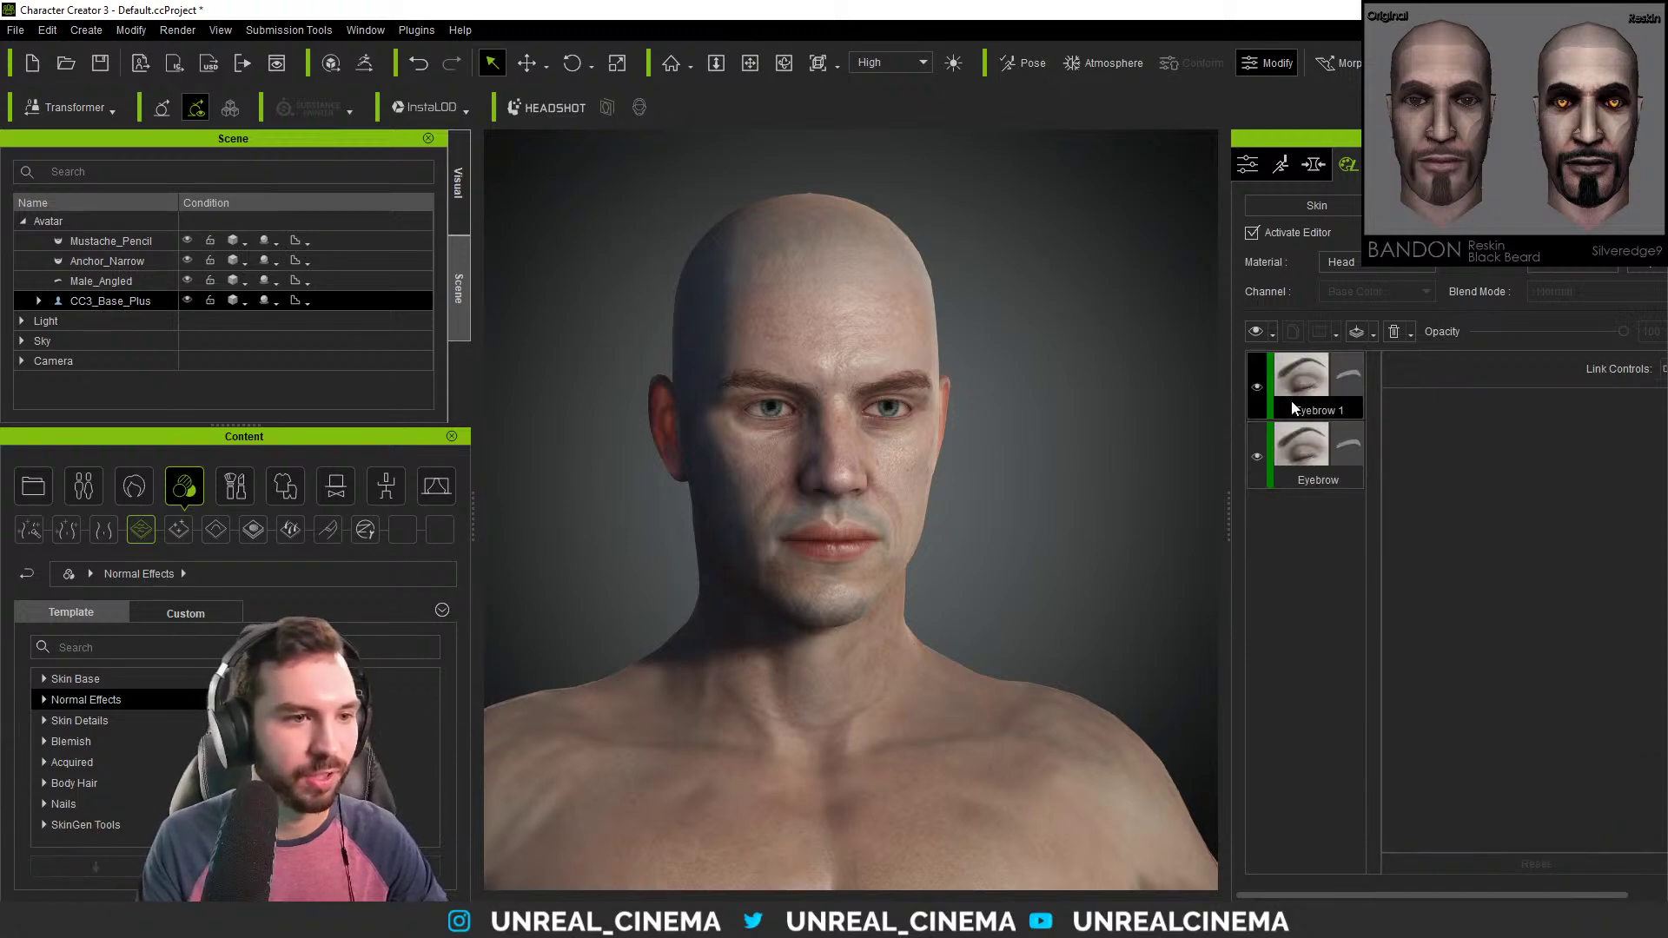
pyautogui.press('Delete')
pyautogui.click(1309, 395)
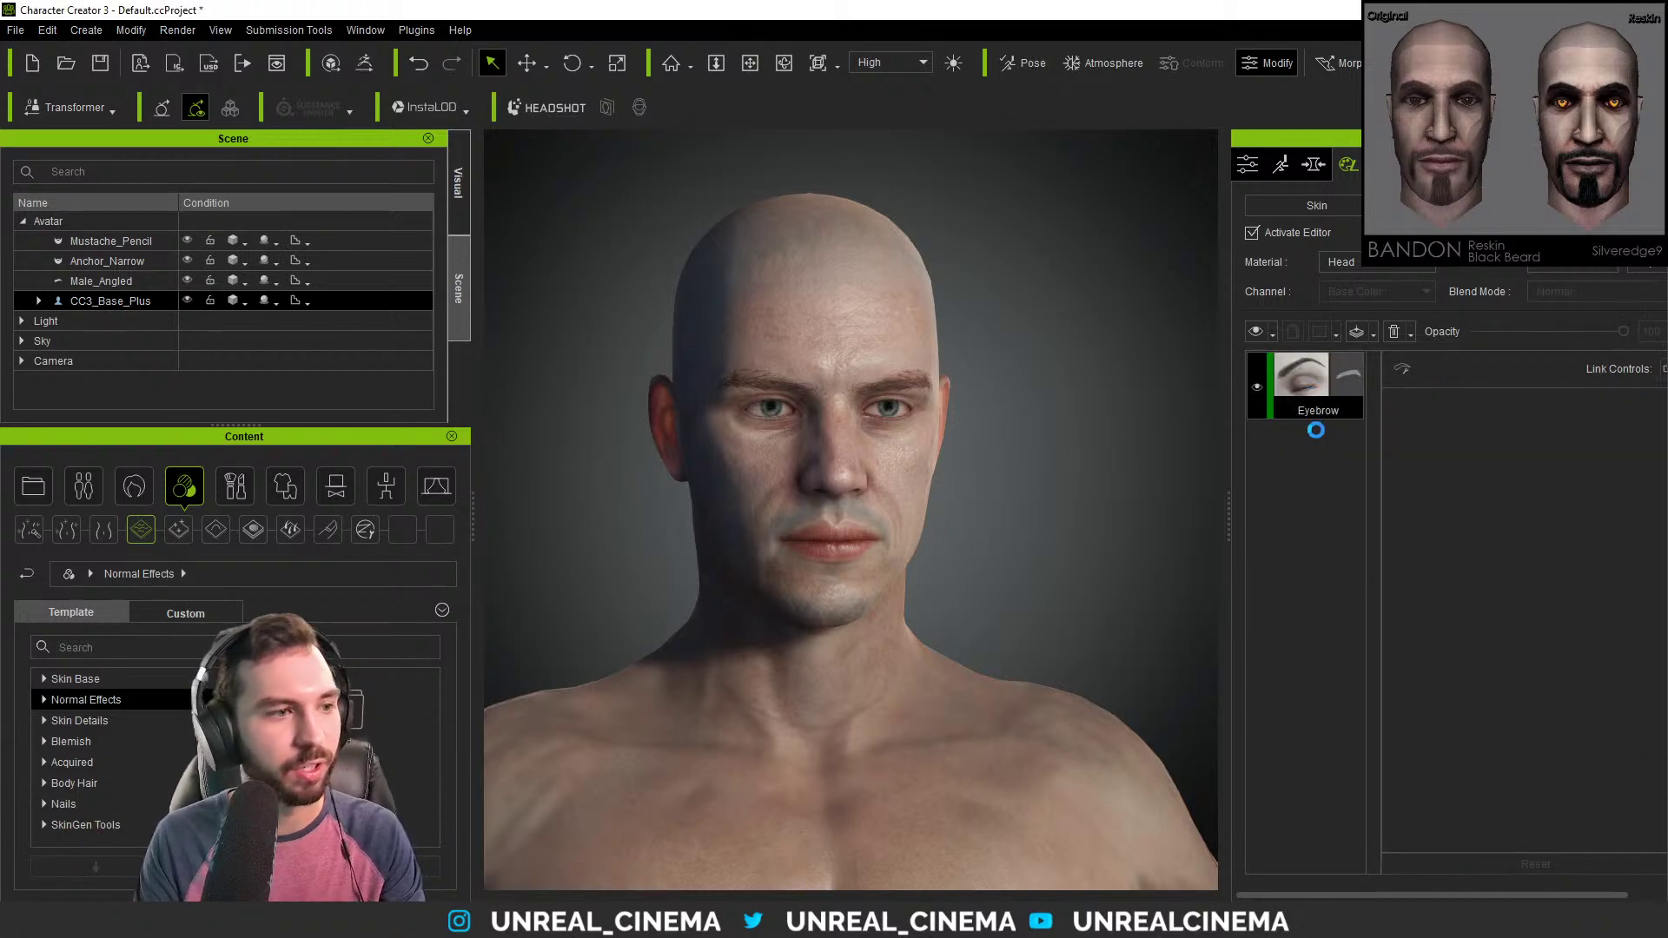
pyautogui.press('Delete')
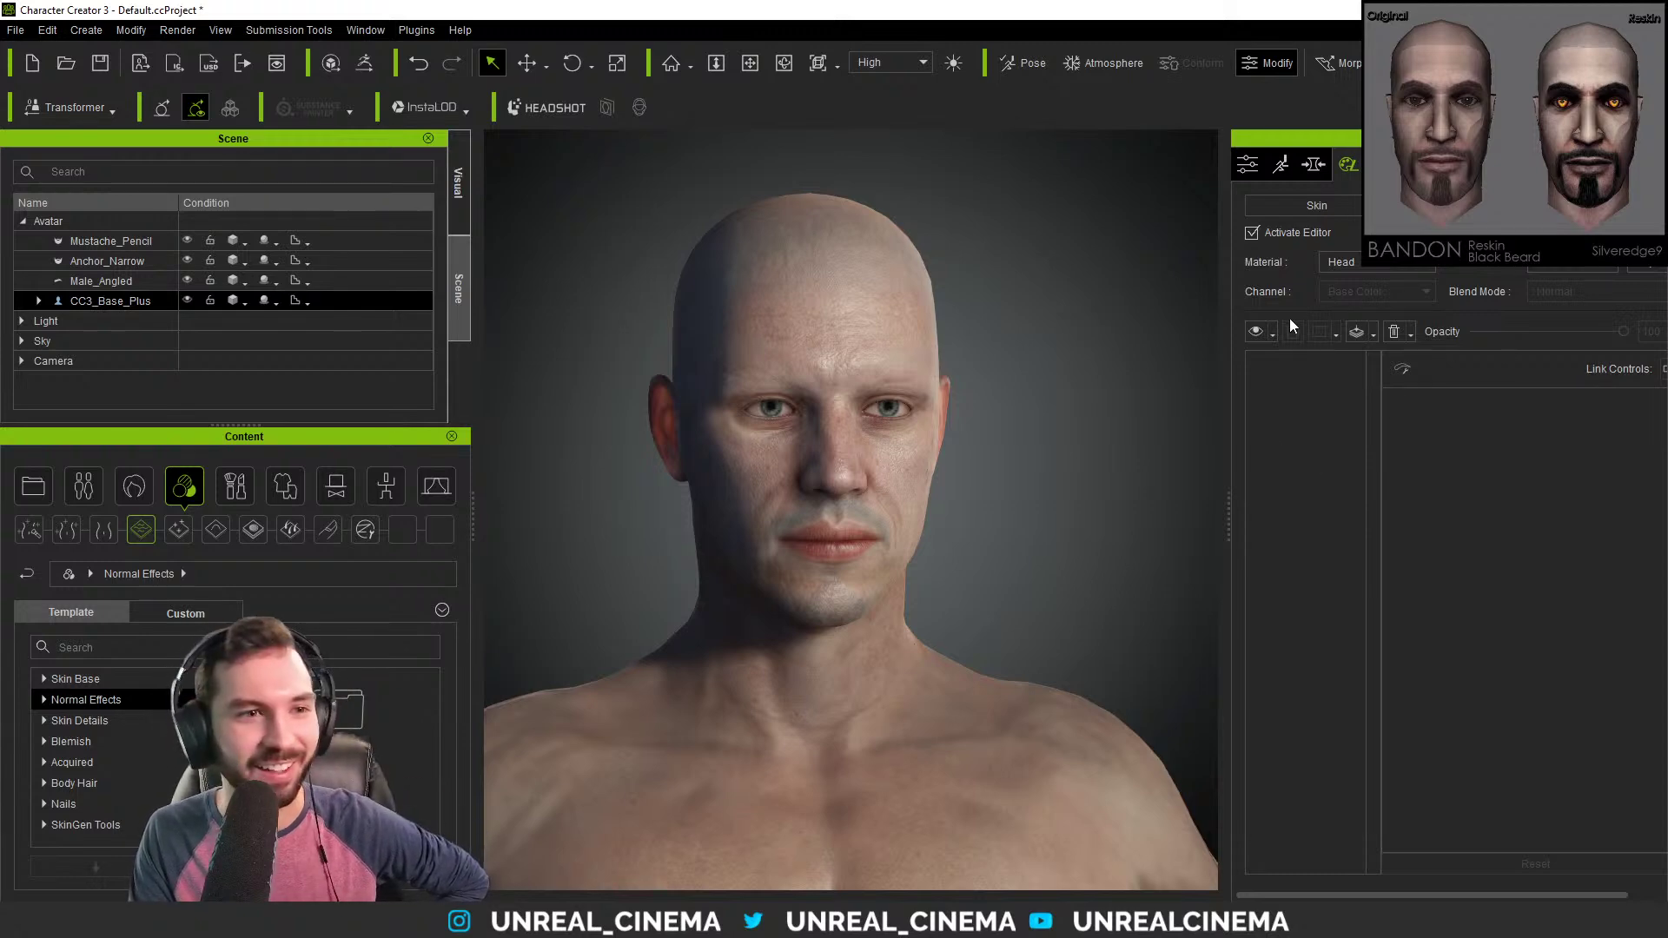
# Examine the skin layers of the Body and Head materials and the settings of the head's Skin Base layer.
pyautogui.click(1373, 261)
pyautogui.click(1373, 262)
pyautogui.click(1354, 211)
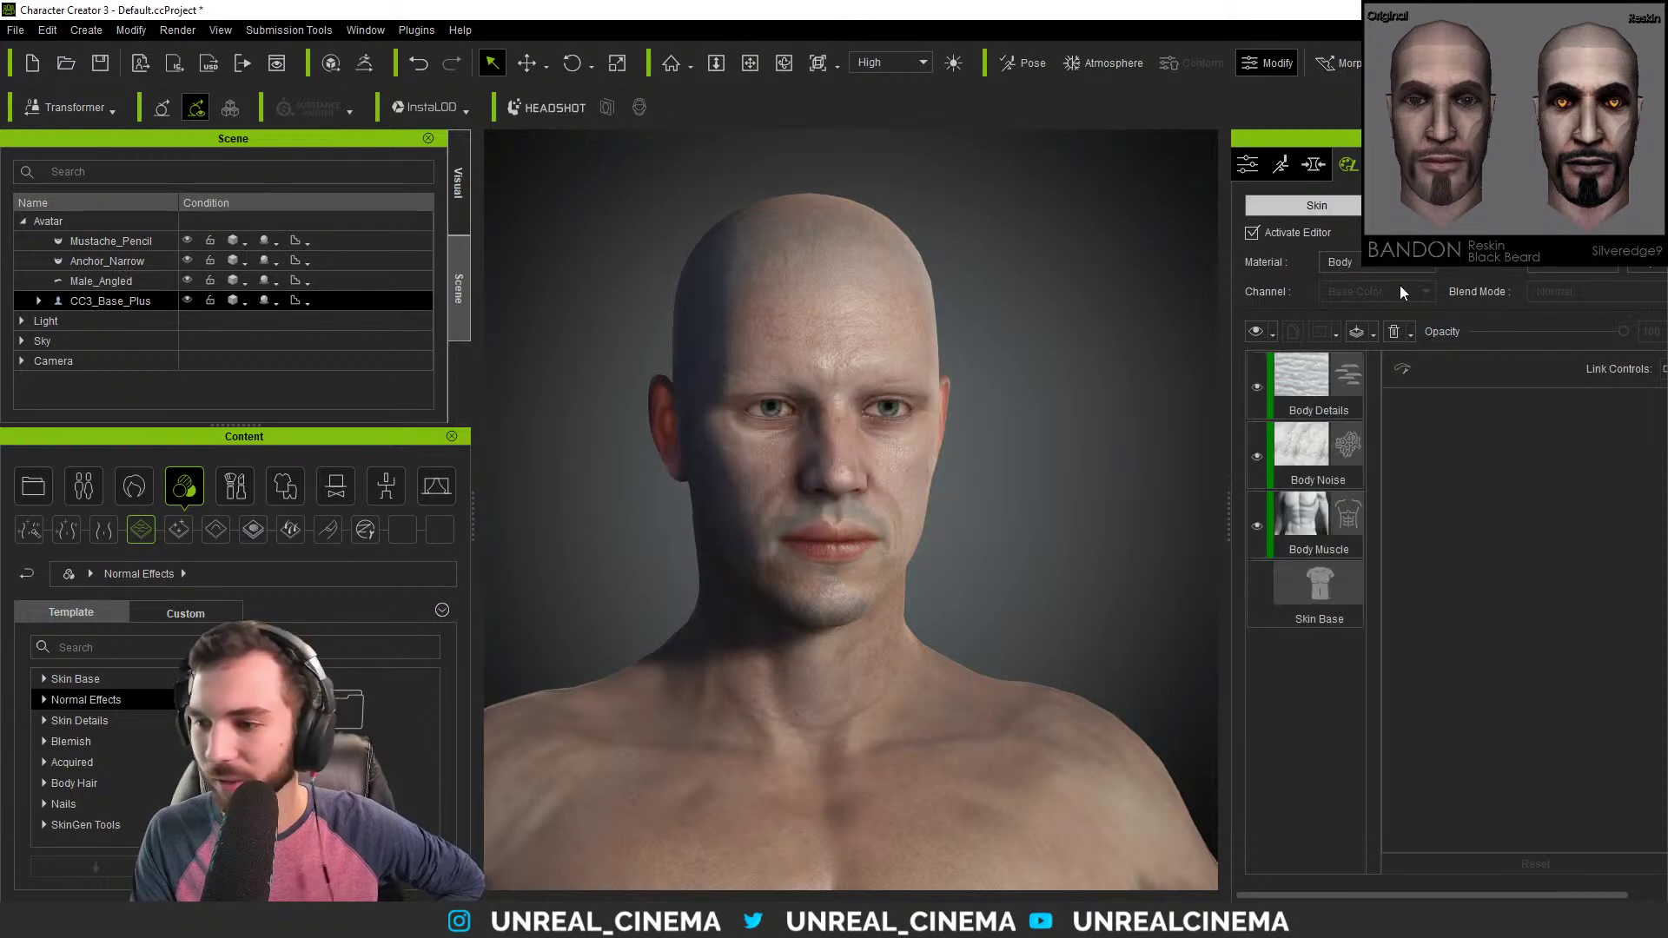
pyautogui.click(1377, 262)
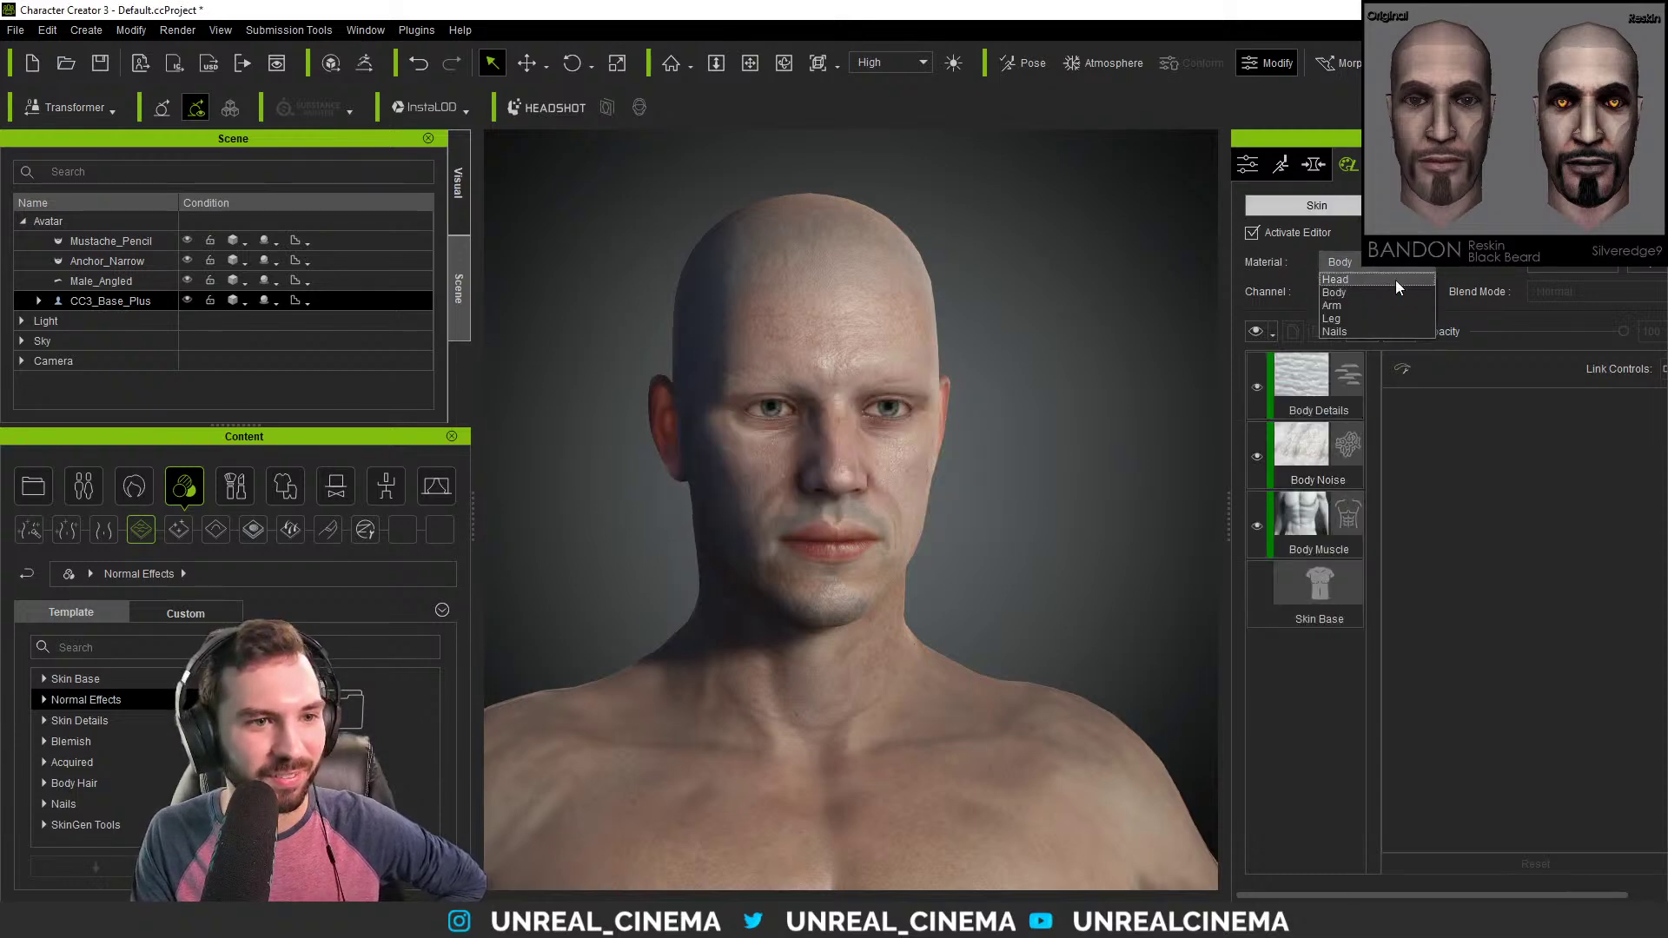
pyautogui.click(1381, 278)
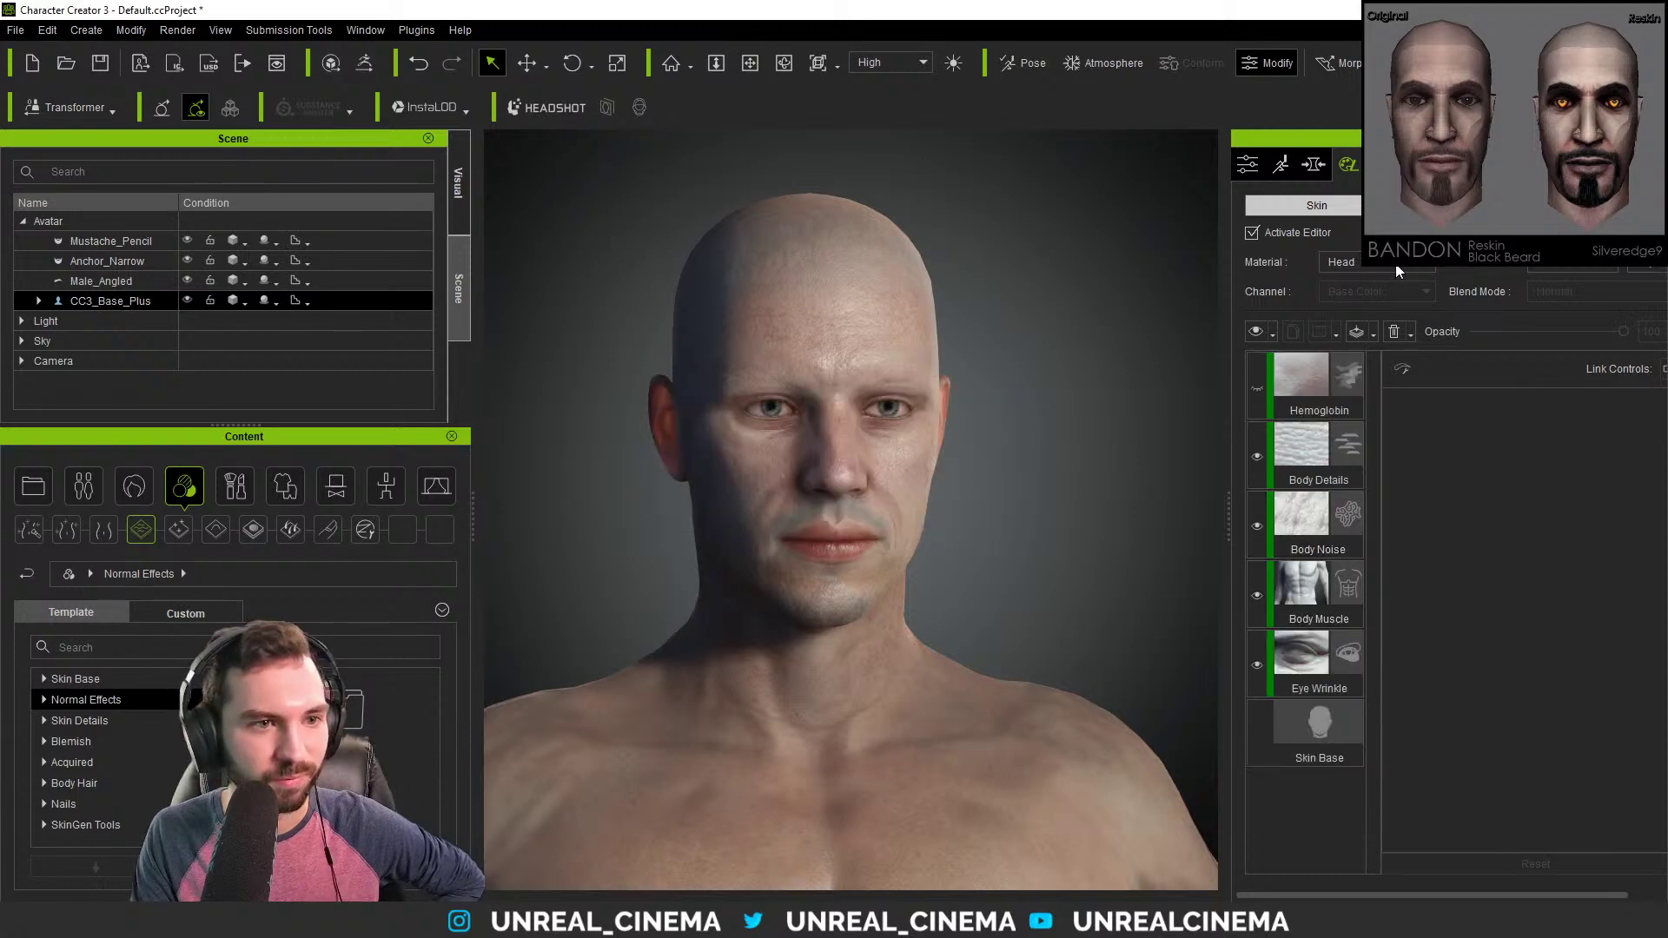
pyautogui.click(1313, 714)
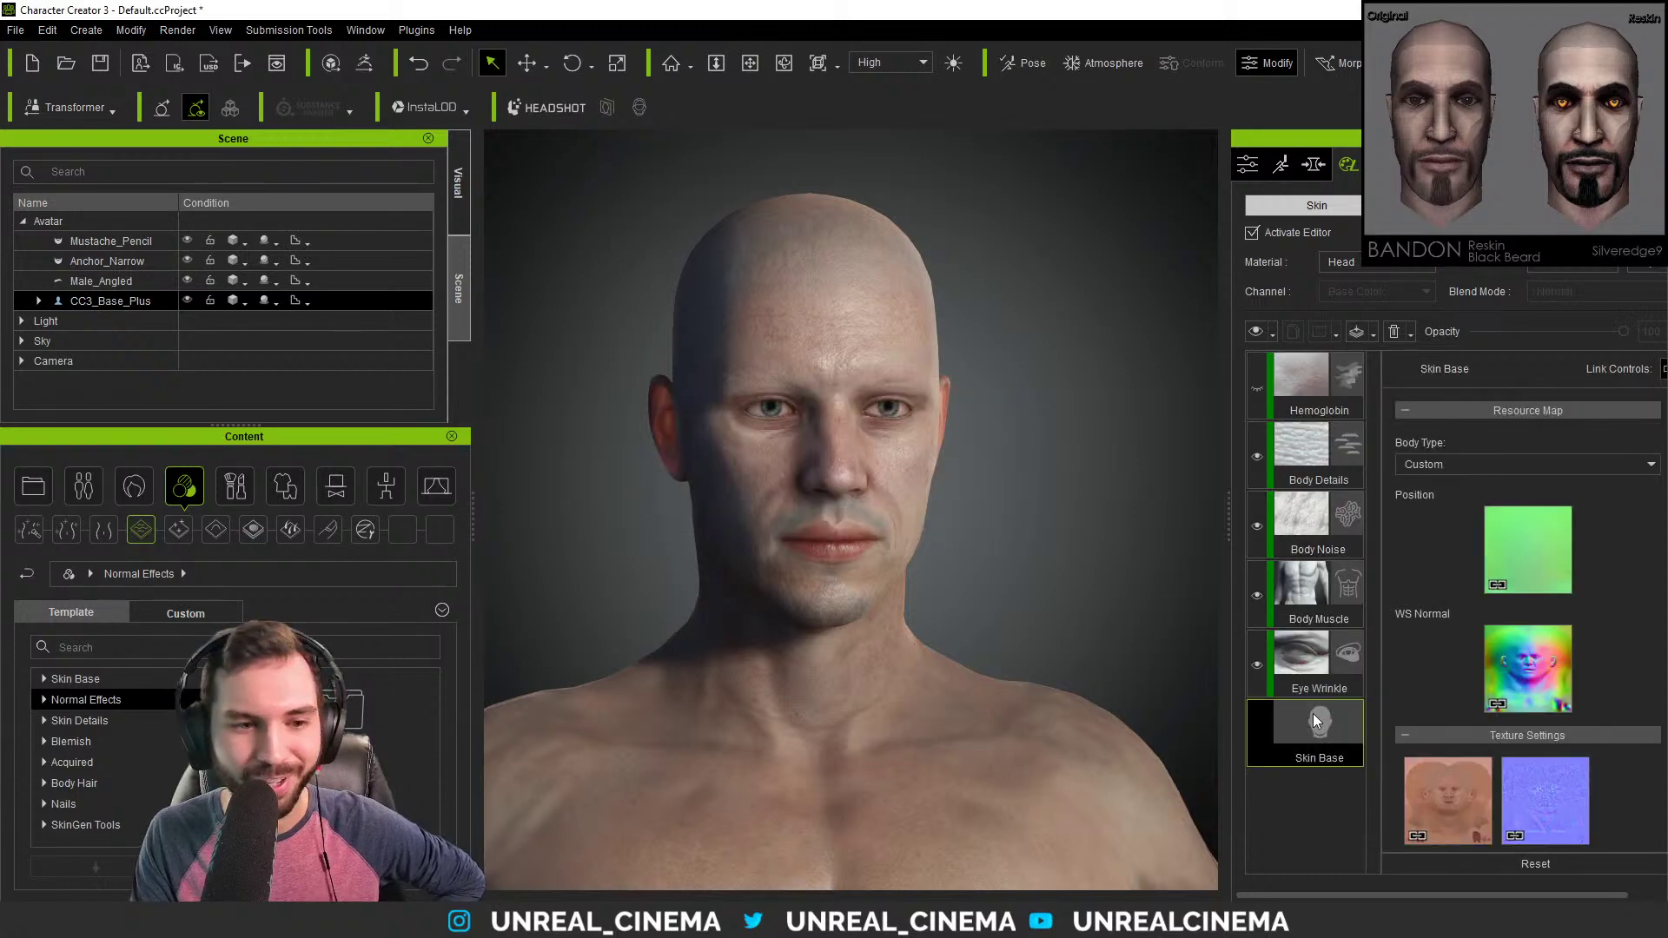
pyautogui.scroll(-5, 1433, 631)
pyautogui.scroll(-3, 1439, 537)
pyautogui.scroll(4, 1476, 474)
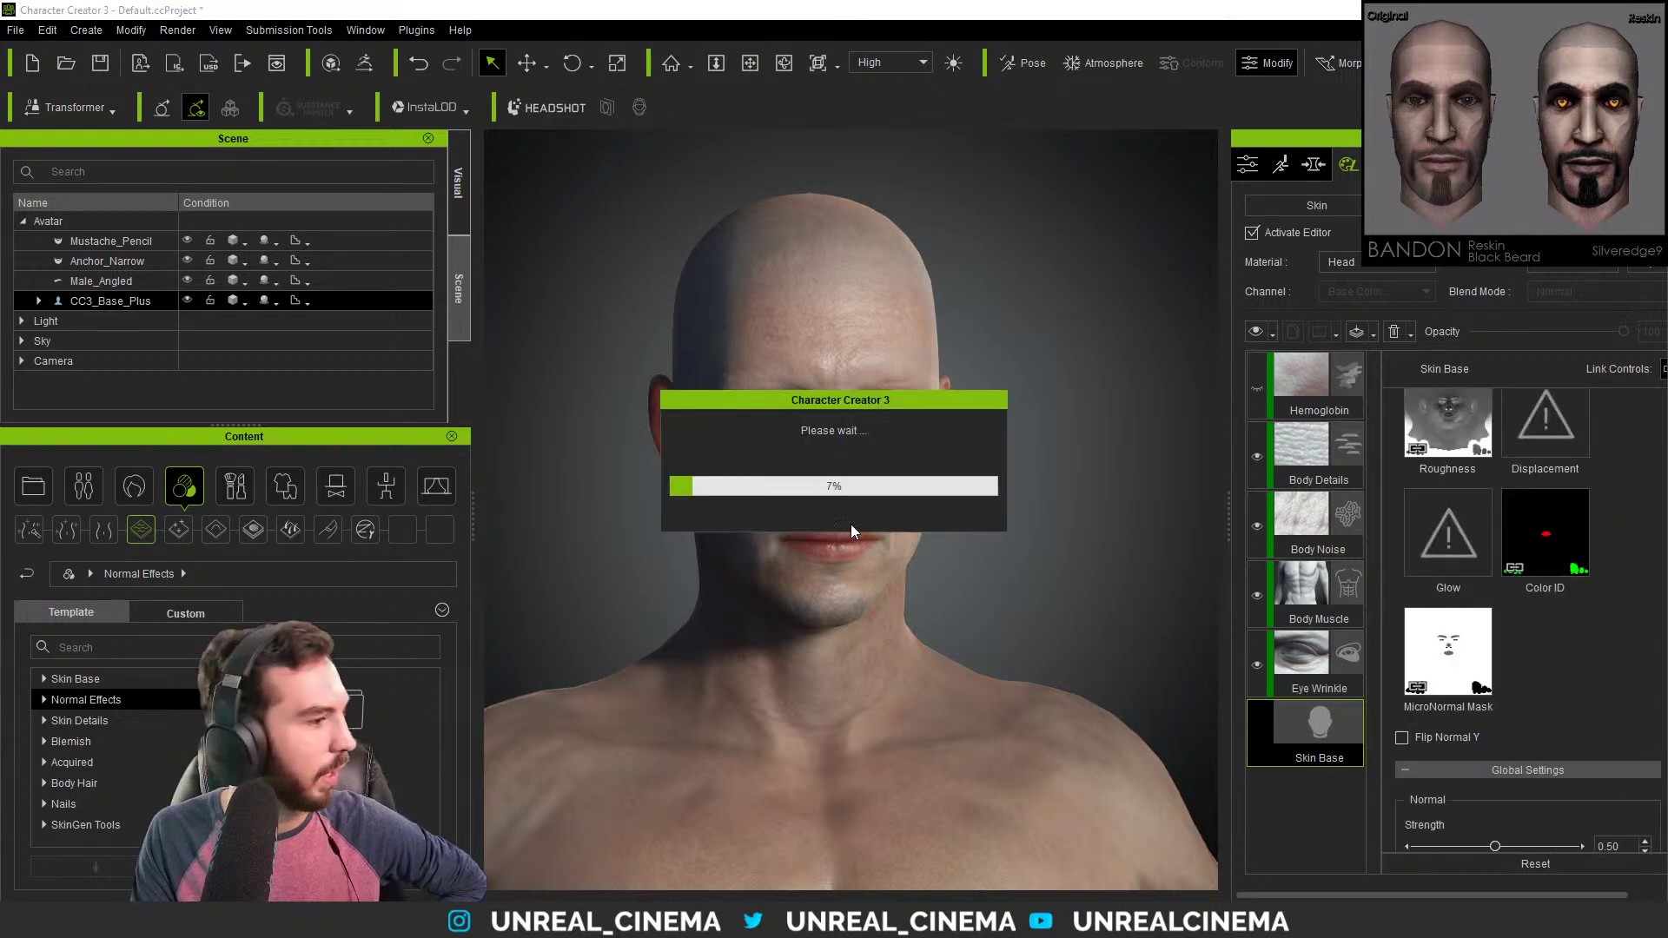
# Find a lip preset in the Lip Makeup category of the makeup content library and apply it to the head.
pyautogui.click(232, 501)
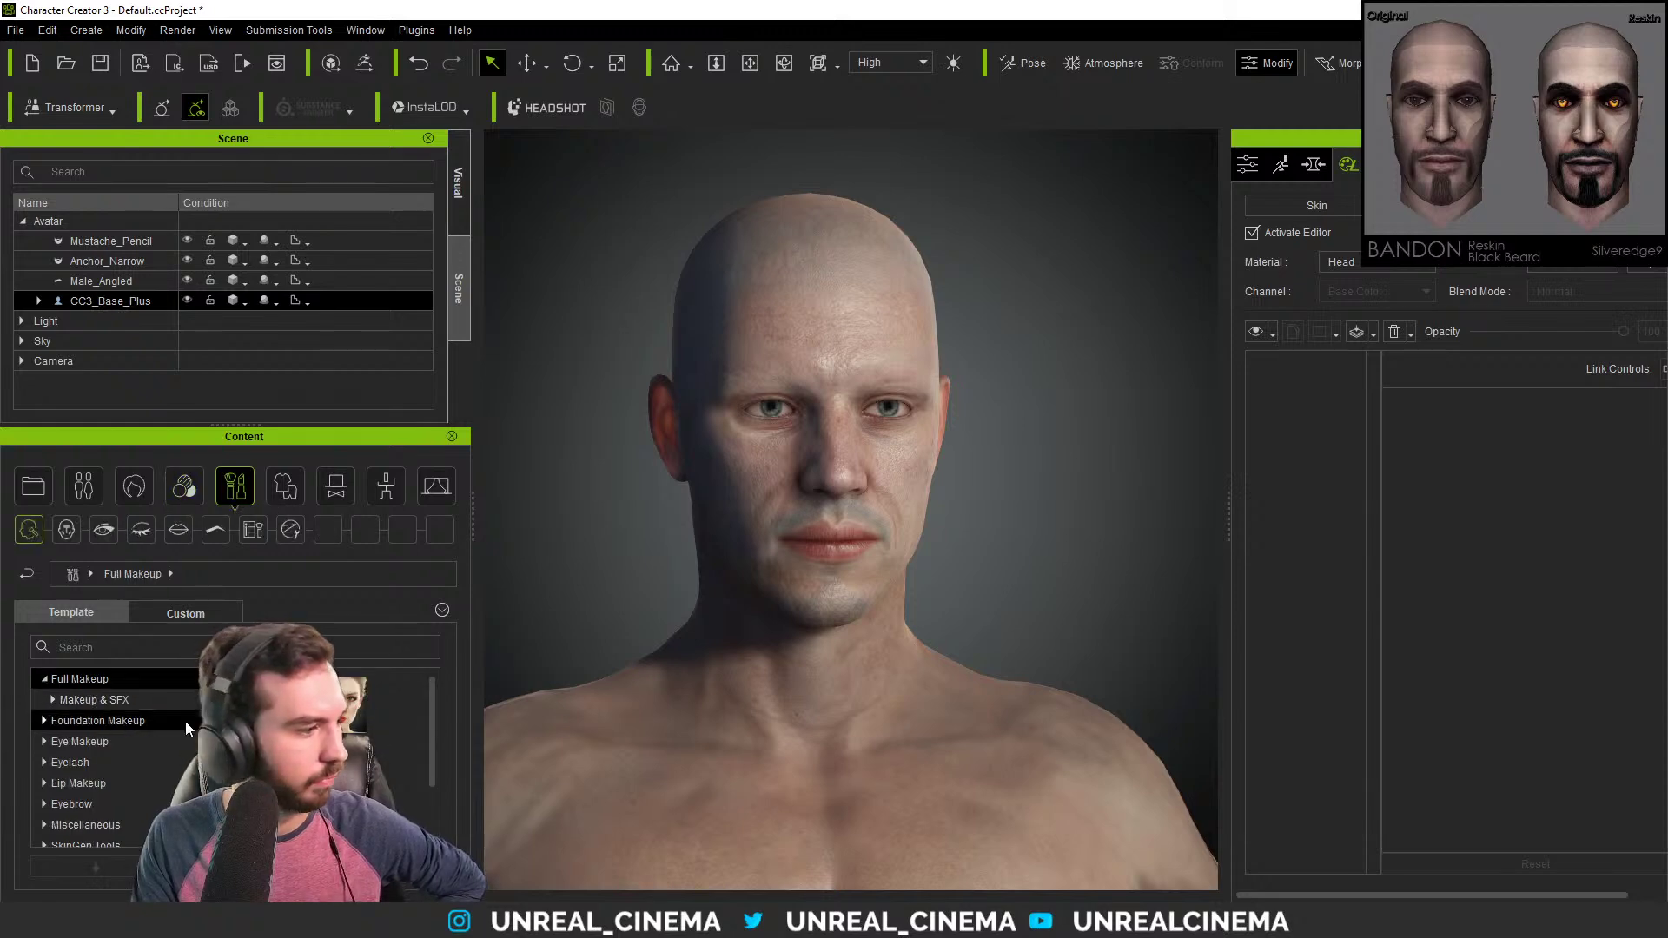
pyautogui.scroll(-1, 108, 756)
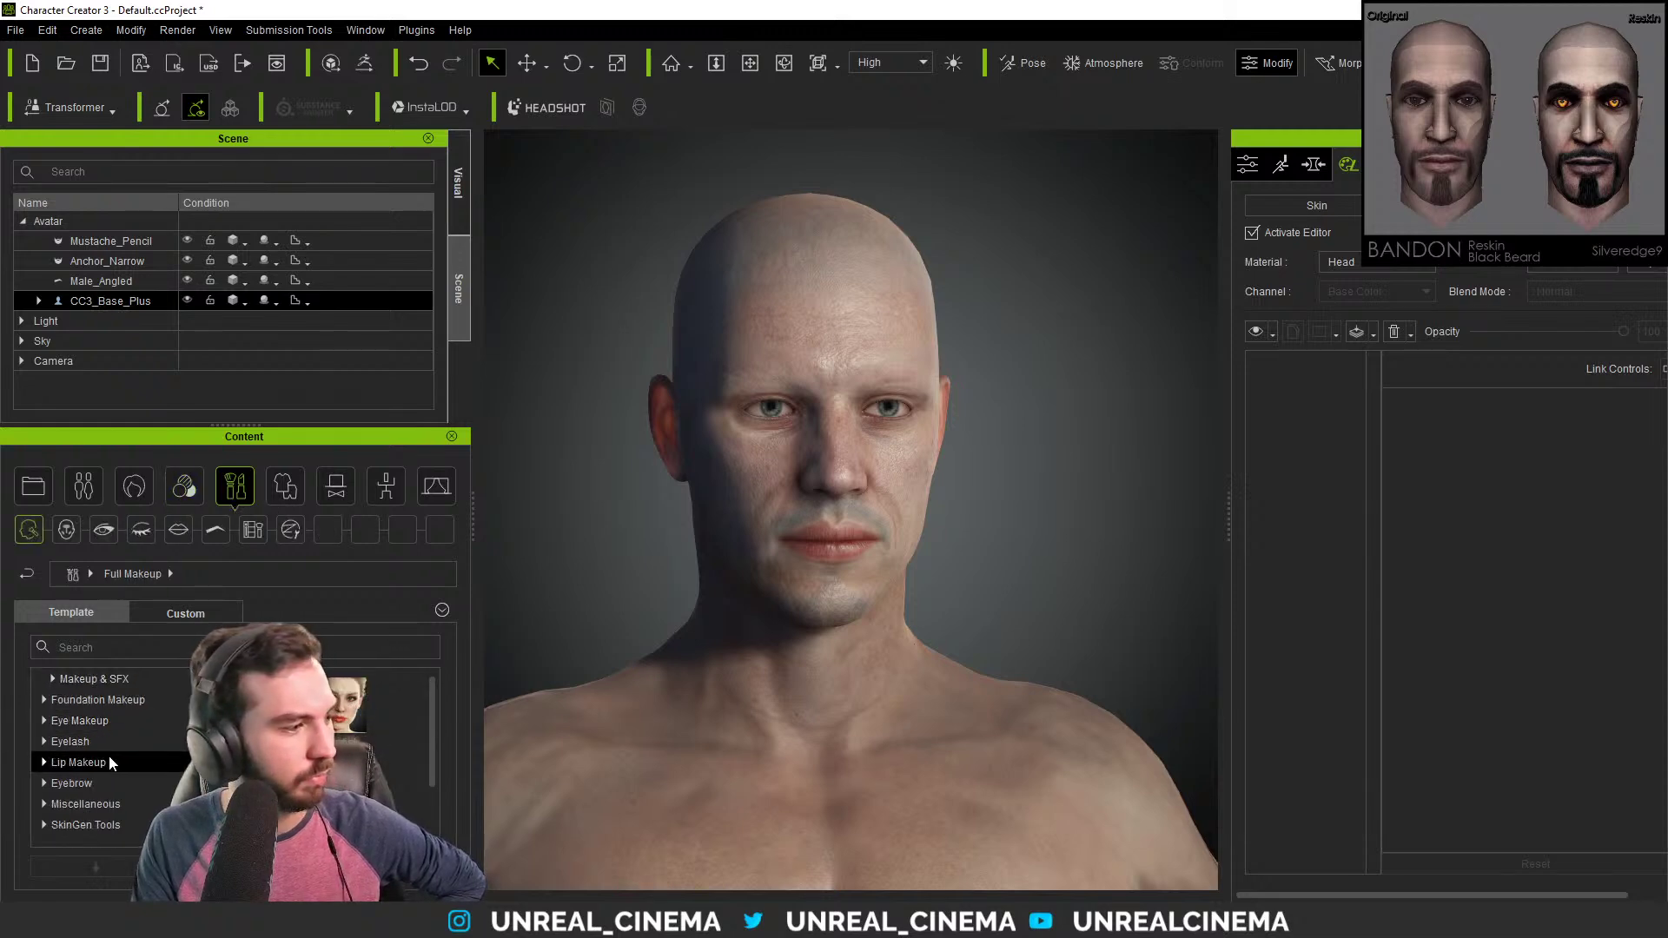
pyautogui.click(50, 762)
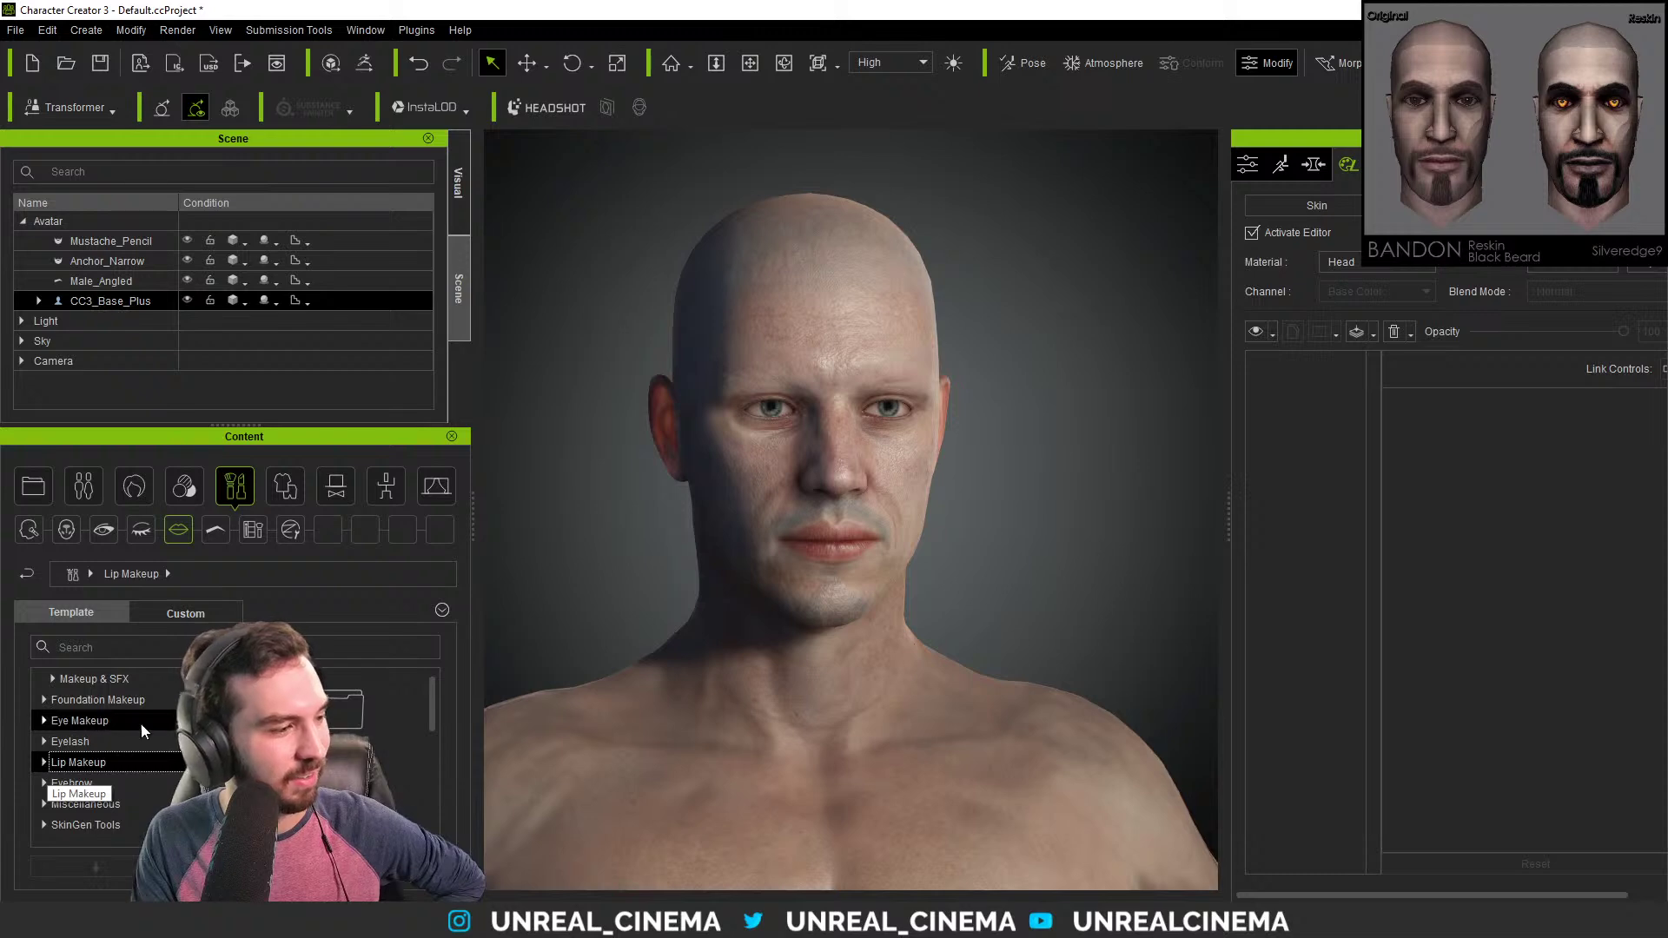
pyautogui.scroll(-5, 415, 749)
pyautogui.moveTo(436, 809); pyautogui.dragTo(425, 692)
pyautogui.doubleClick(257, 706)
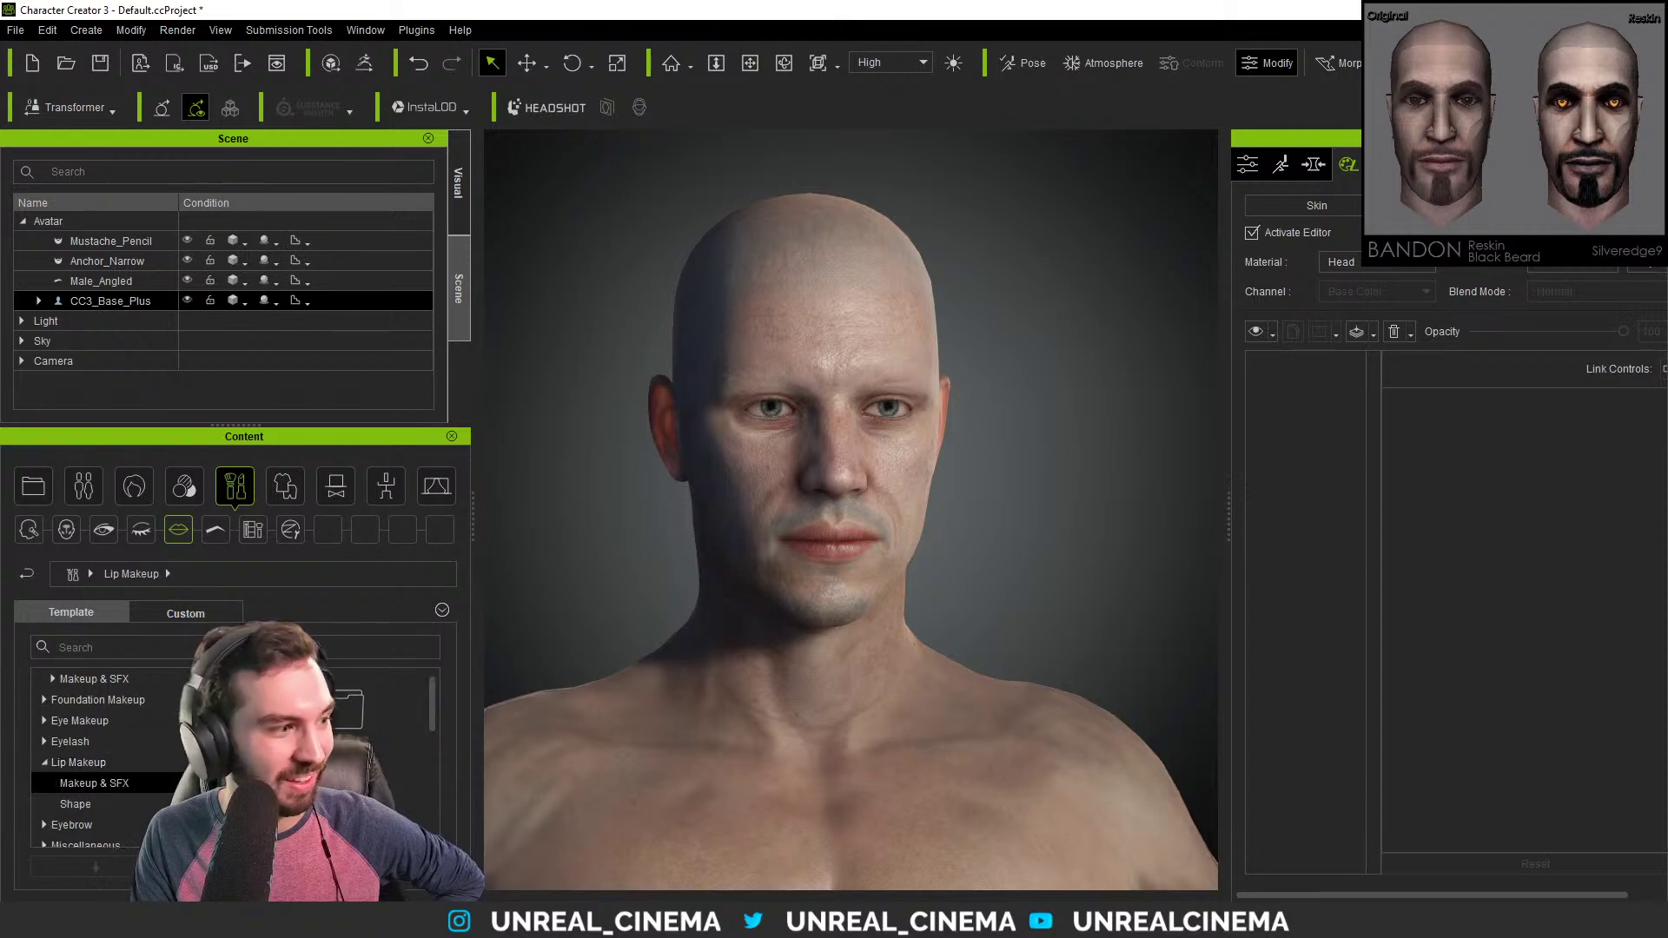
pyautogui.scroll(-5, 400, 704)
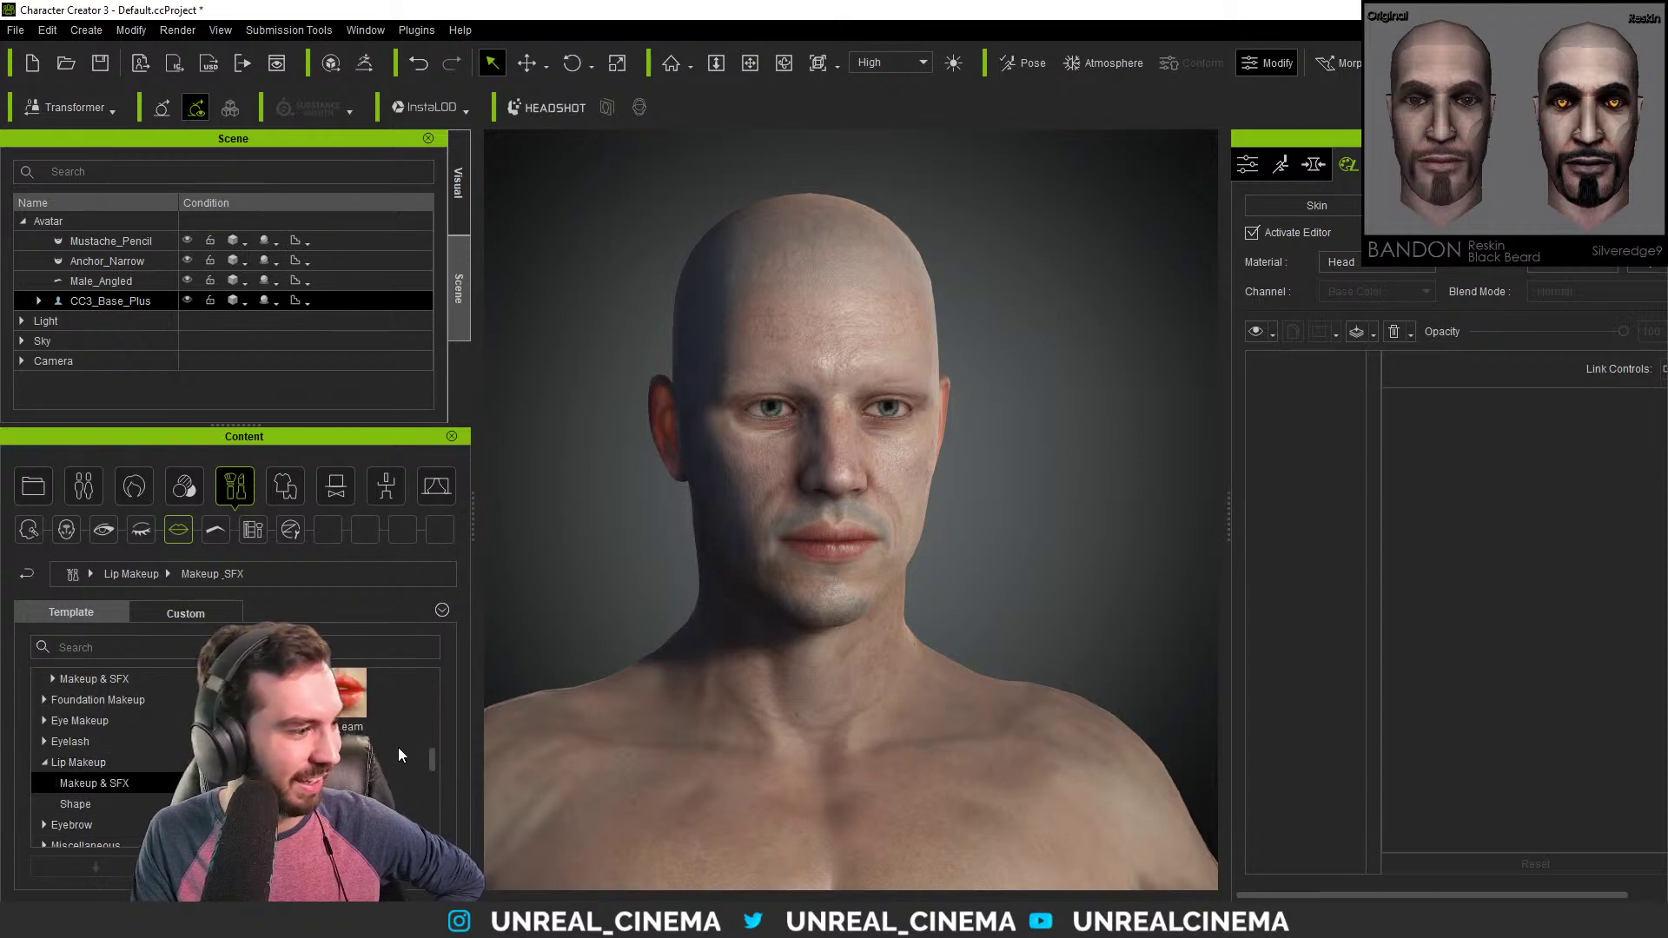
pyautogui.click(96, 802)
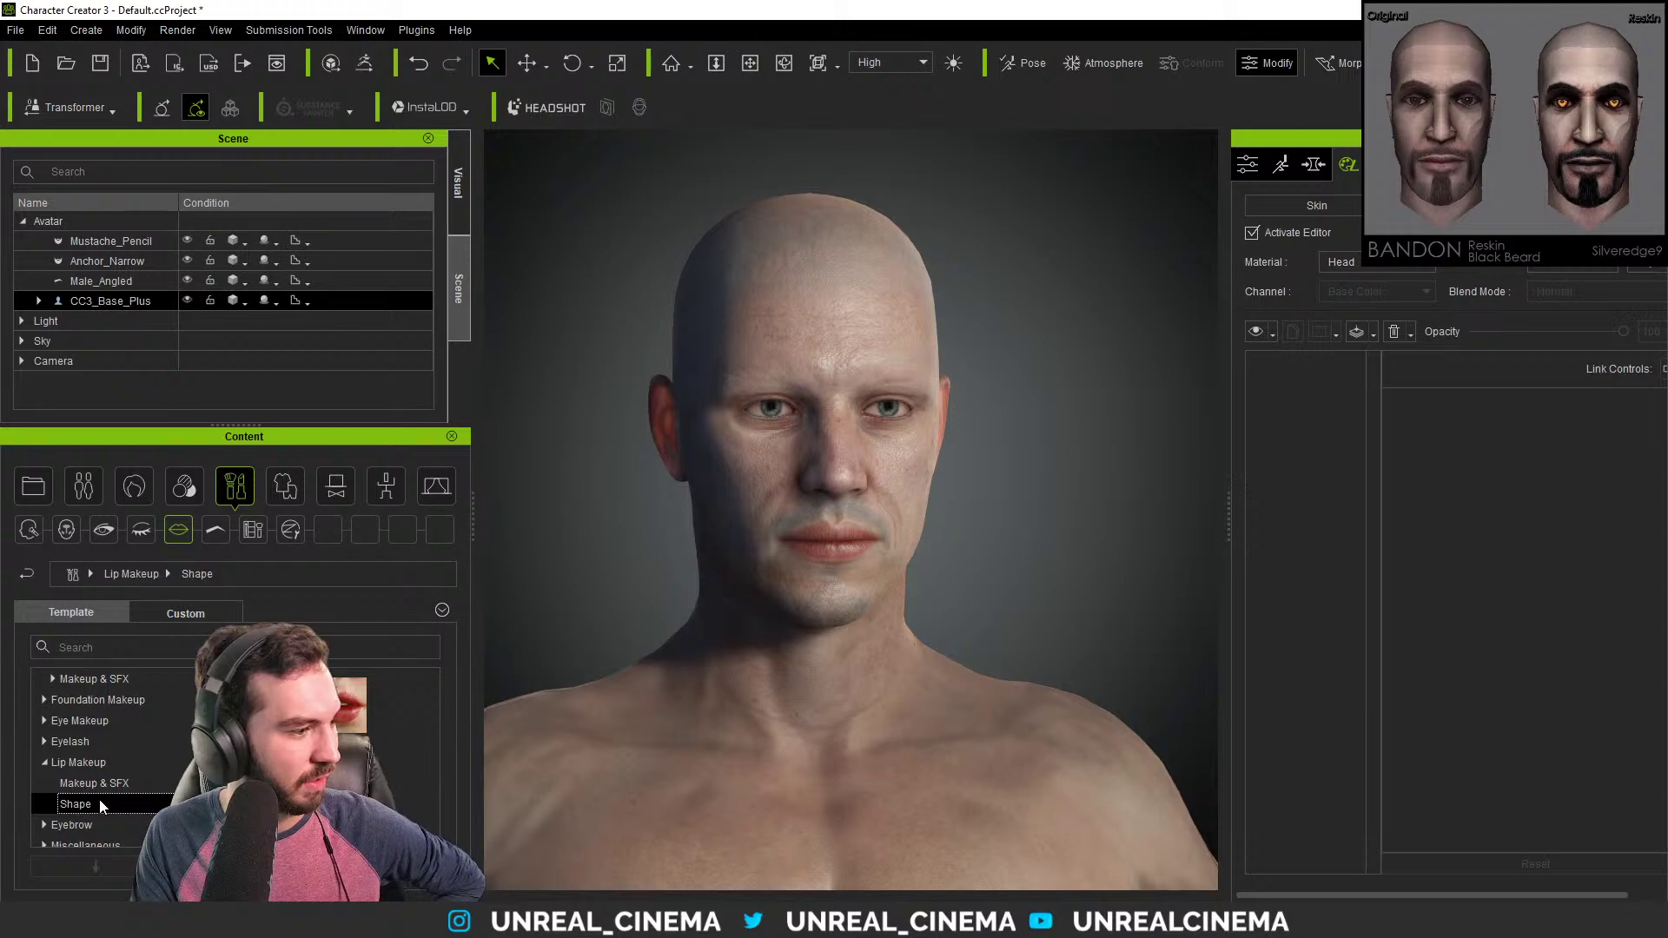
pyautogui.click(105, 762)
pyautogui.scroll(-5, 377, 738)
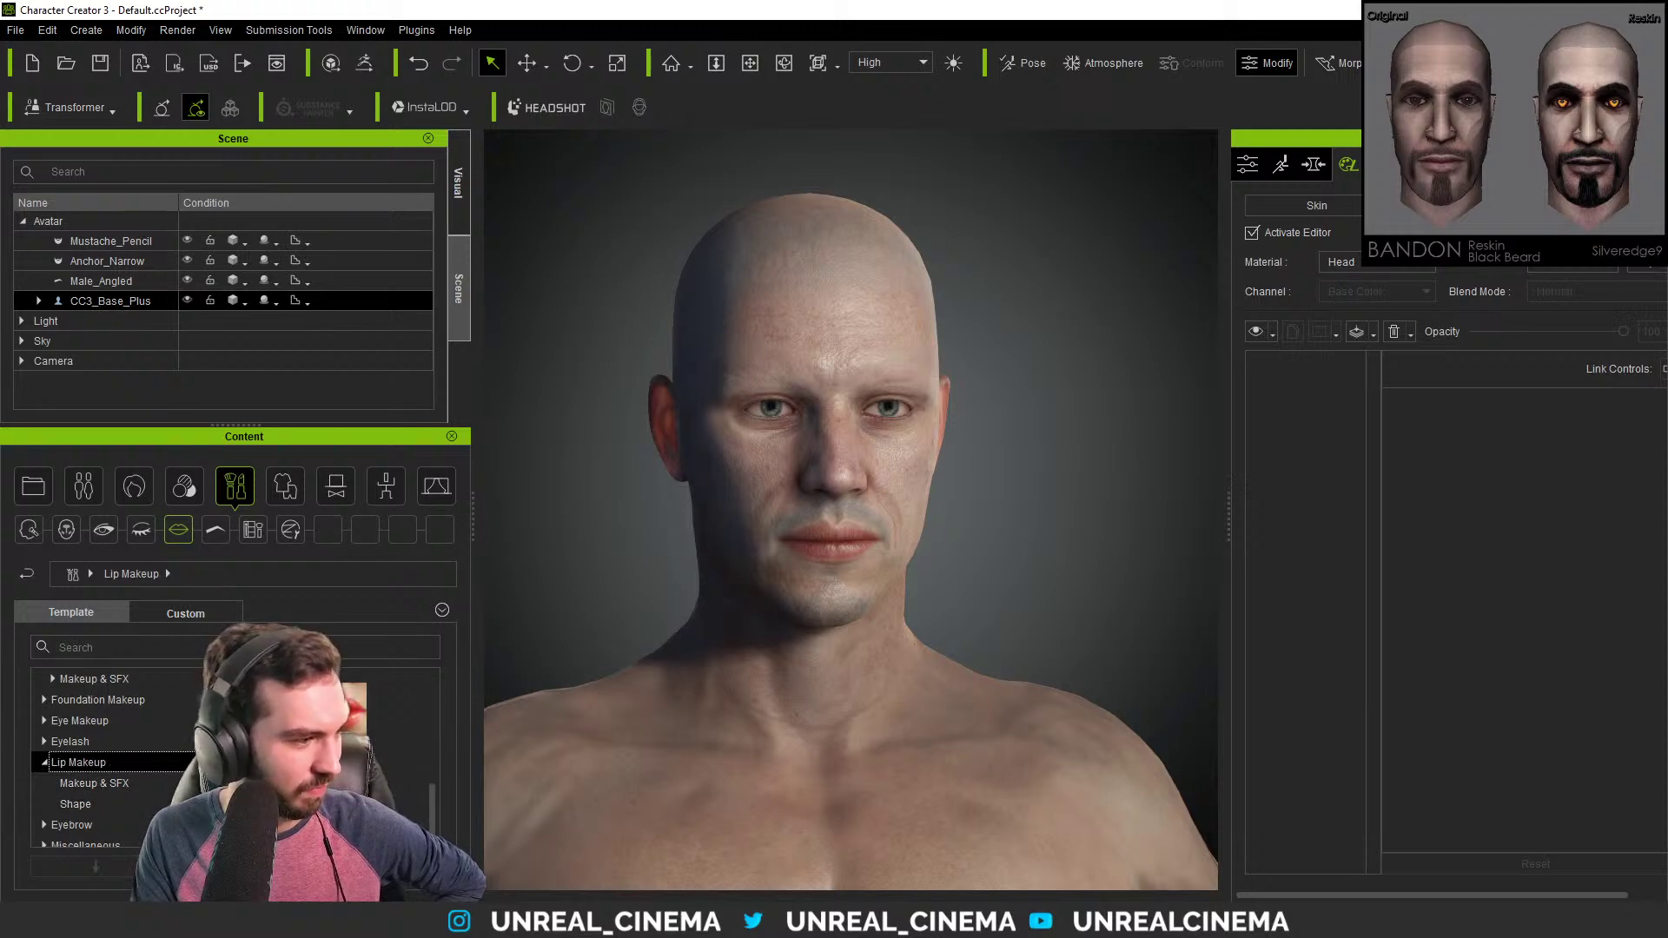
pyautogui.moveTo(441, 800); pyautogui.dragTo(430, 743)
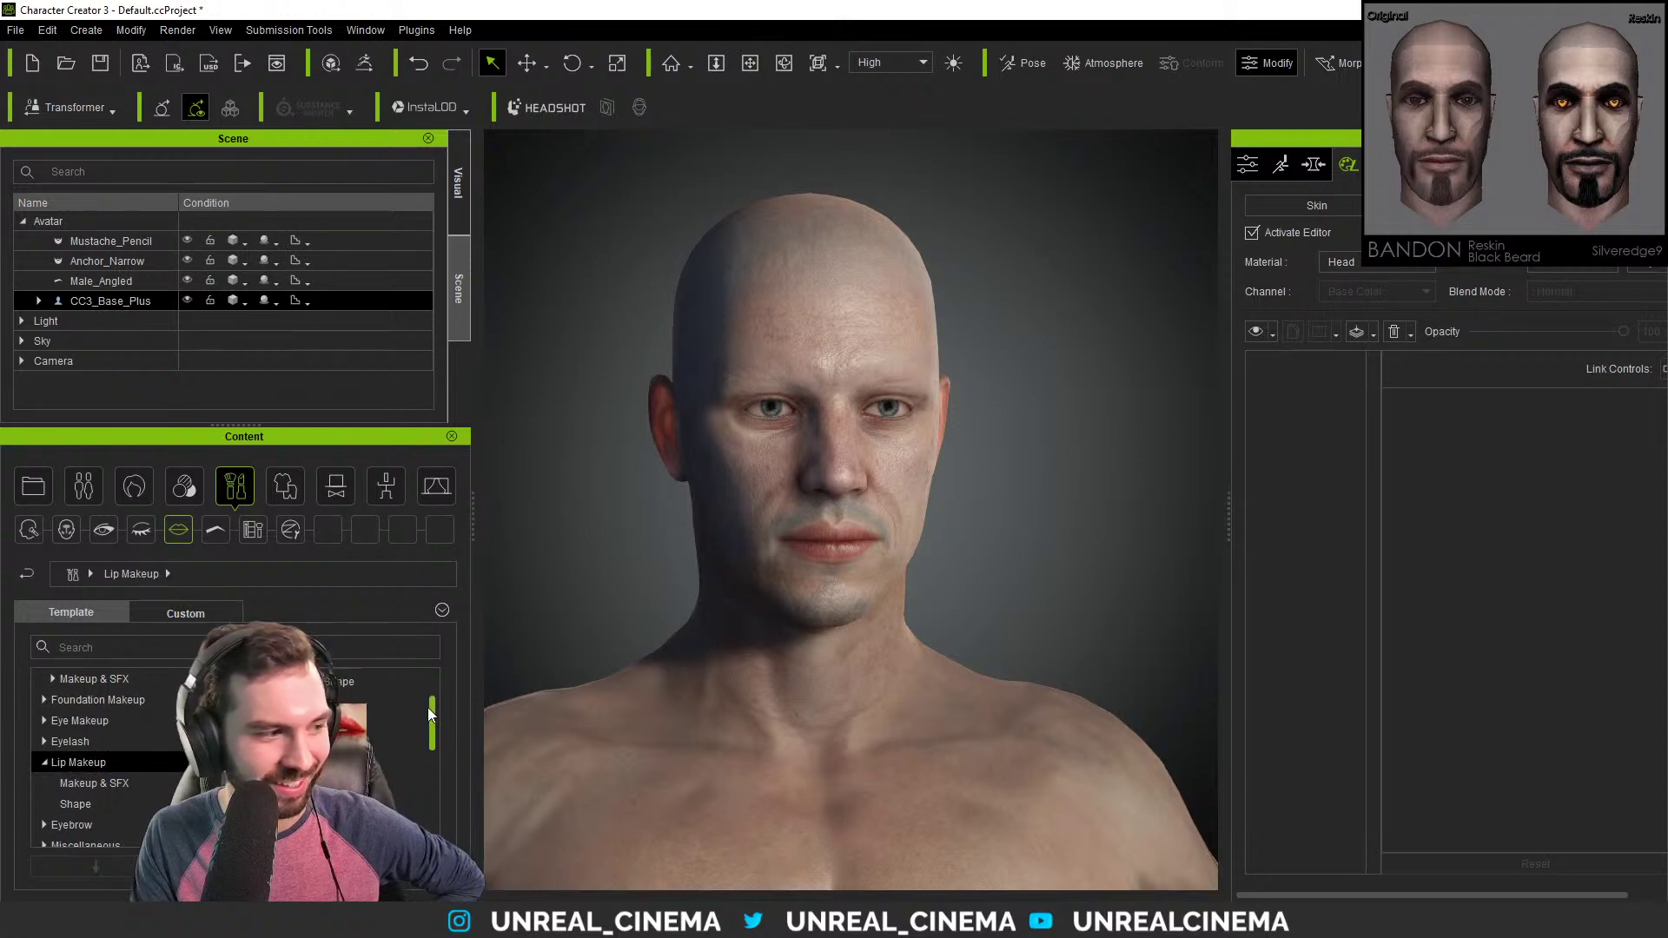
pyautogui.doubleClick(346, 706)
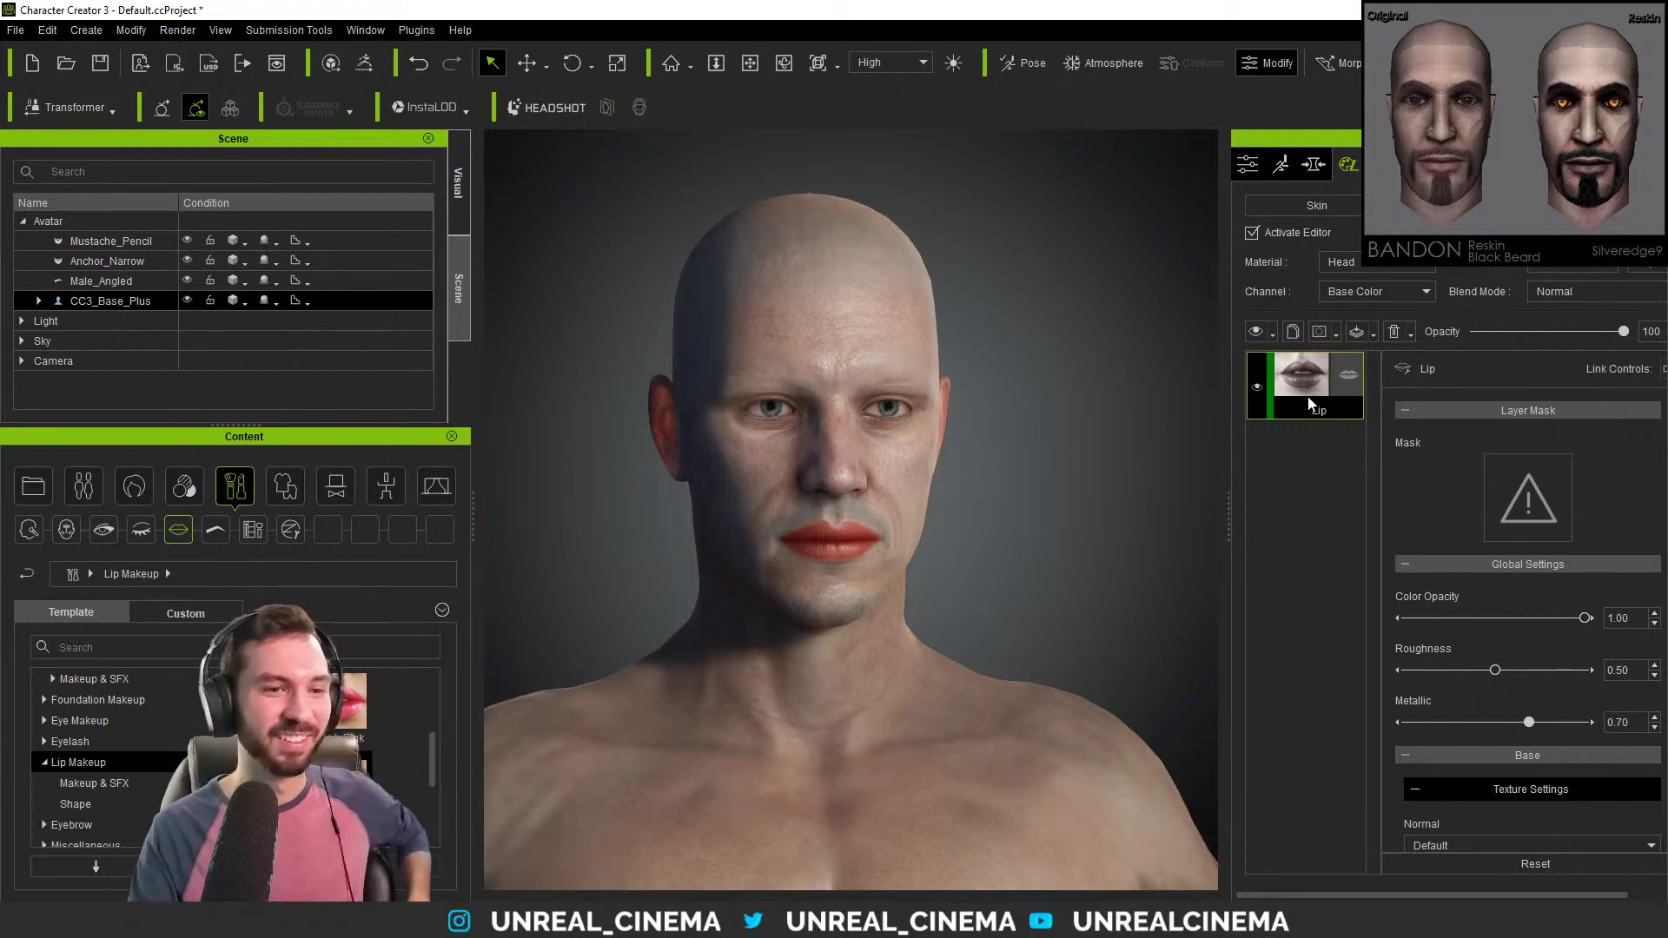
# Try the brown color #88693d for the material of the Lip makeup layer, and discard it.
pyautogui.scroll(-3, 1431, 493)
pyautogui.scroll(-6, 1404, 607)
pyautogui.click(1424, 512)
pyautogui.moveTo(1005, 265); pyautogui.dragTo(1495, 187)
pyautogui.click(1479, 299)
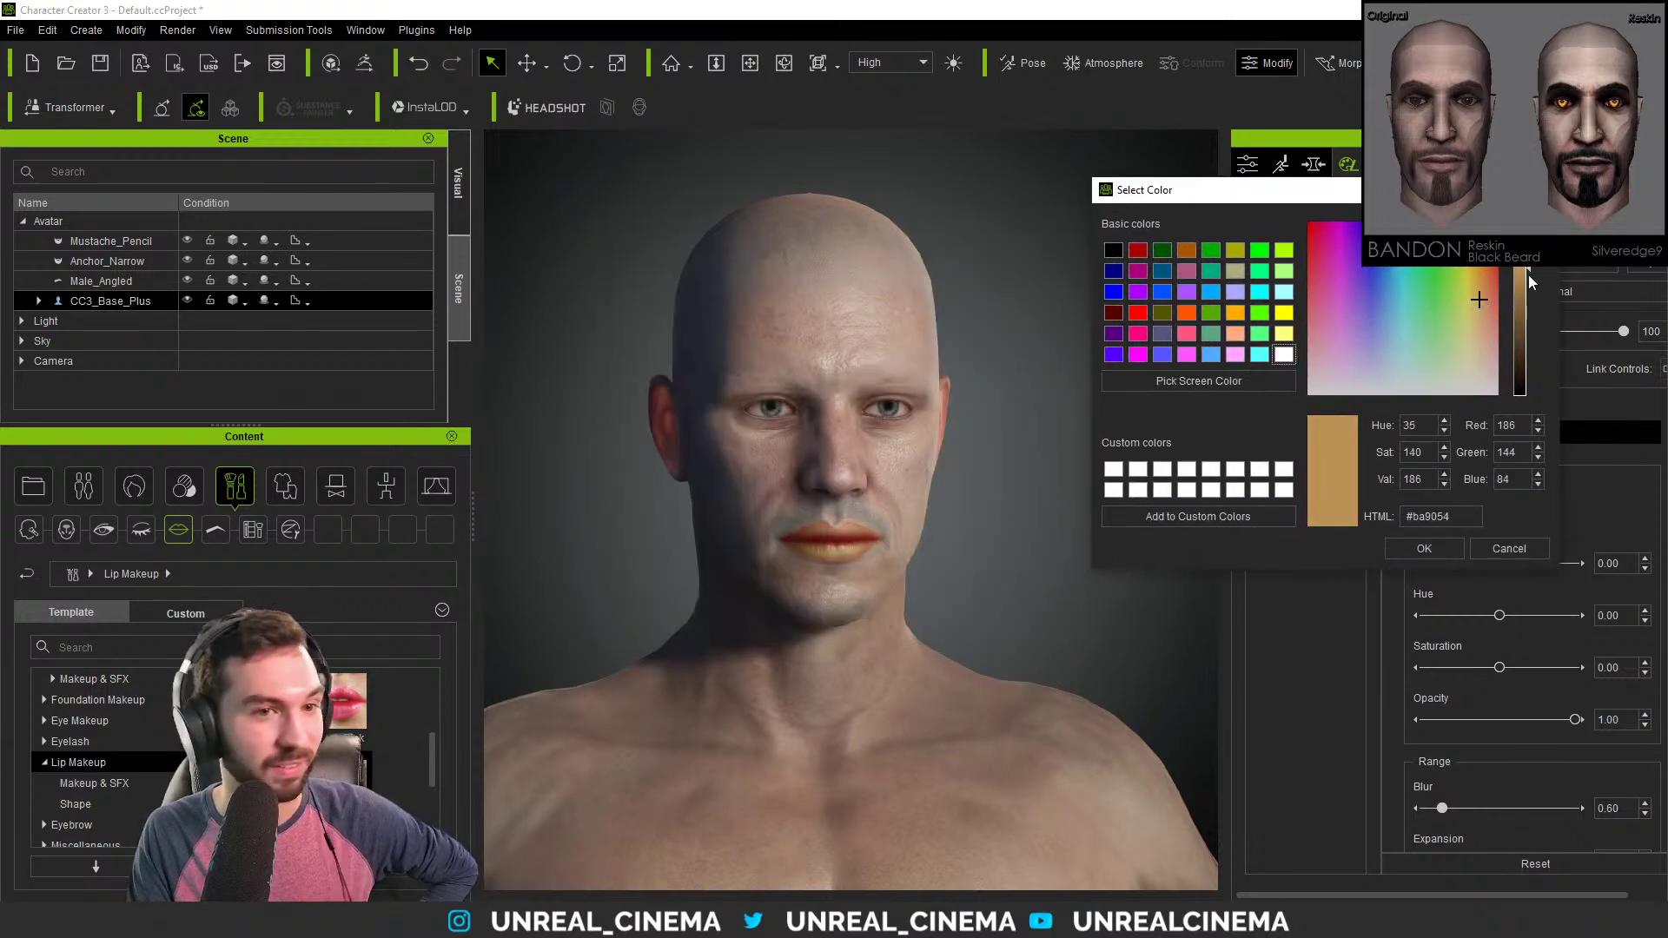
pyautogui.moveTo(1529, 275); pyautogui.dragTo(1535, 302)
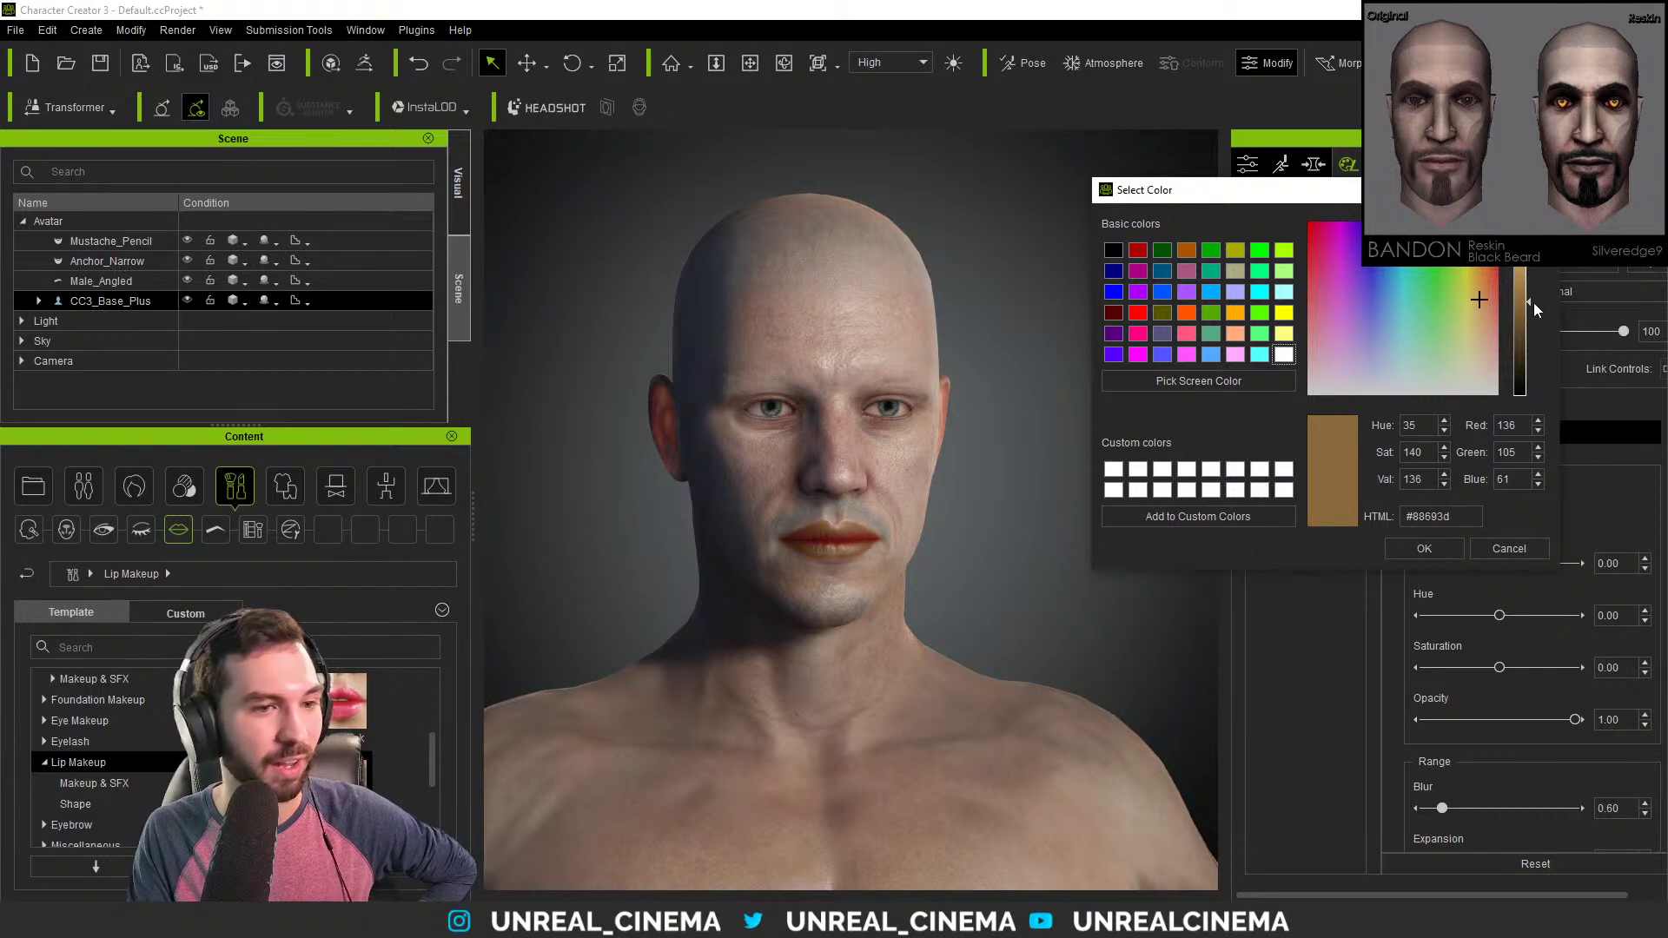
pyautogui.click(1496, 544)
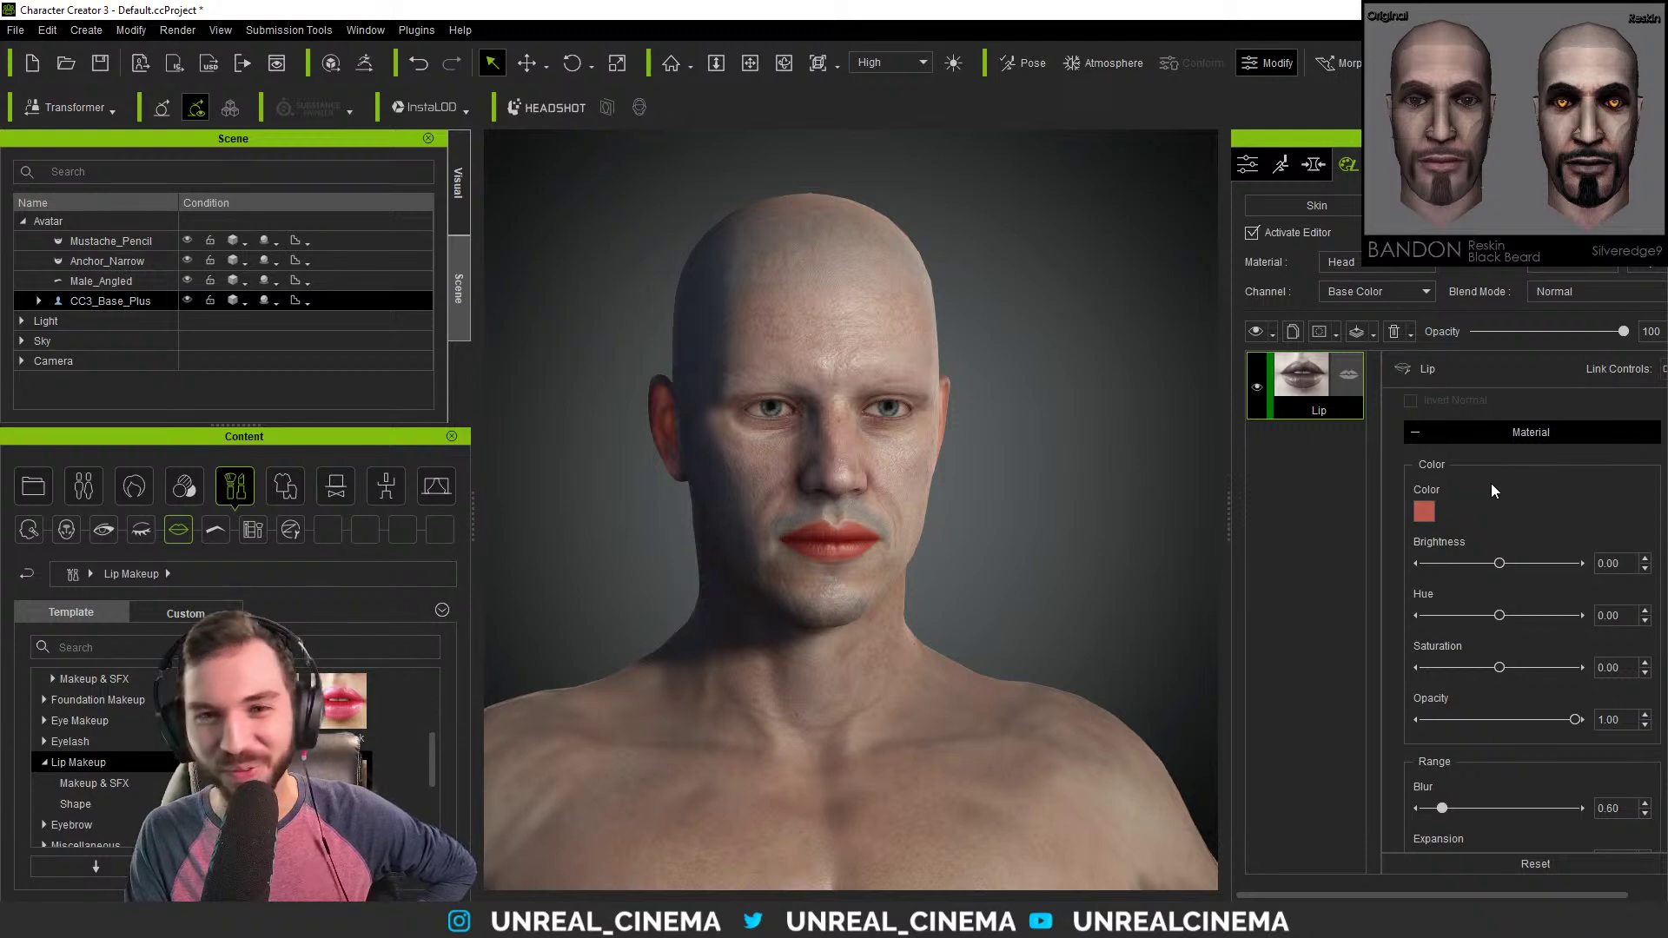
# Try a lower saturation for the Lip makeup layer's material color and review the layer's remaining settings.
pyautogui.click(1498, 563)
pyautogui.moveTo(1500, 667); pyautogui.dragTo(1480, 667)
pyautogui.scroll(-6, 1415, 536)
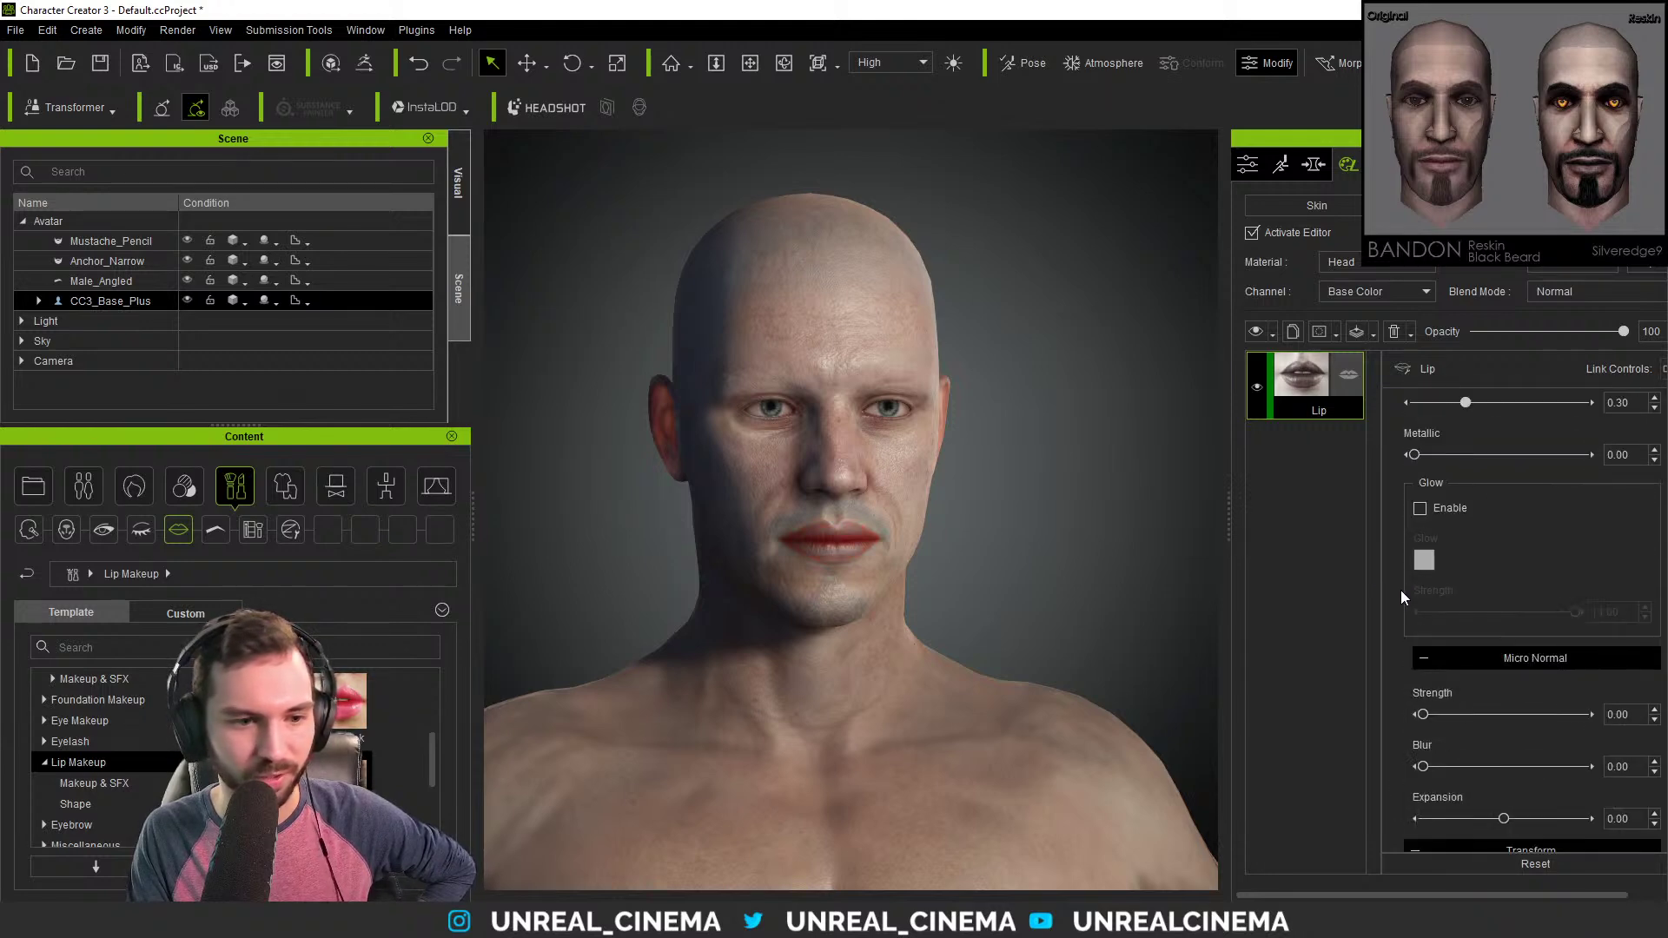
pyautogui.scroll(-8, 1393, 596)
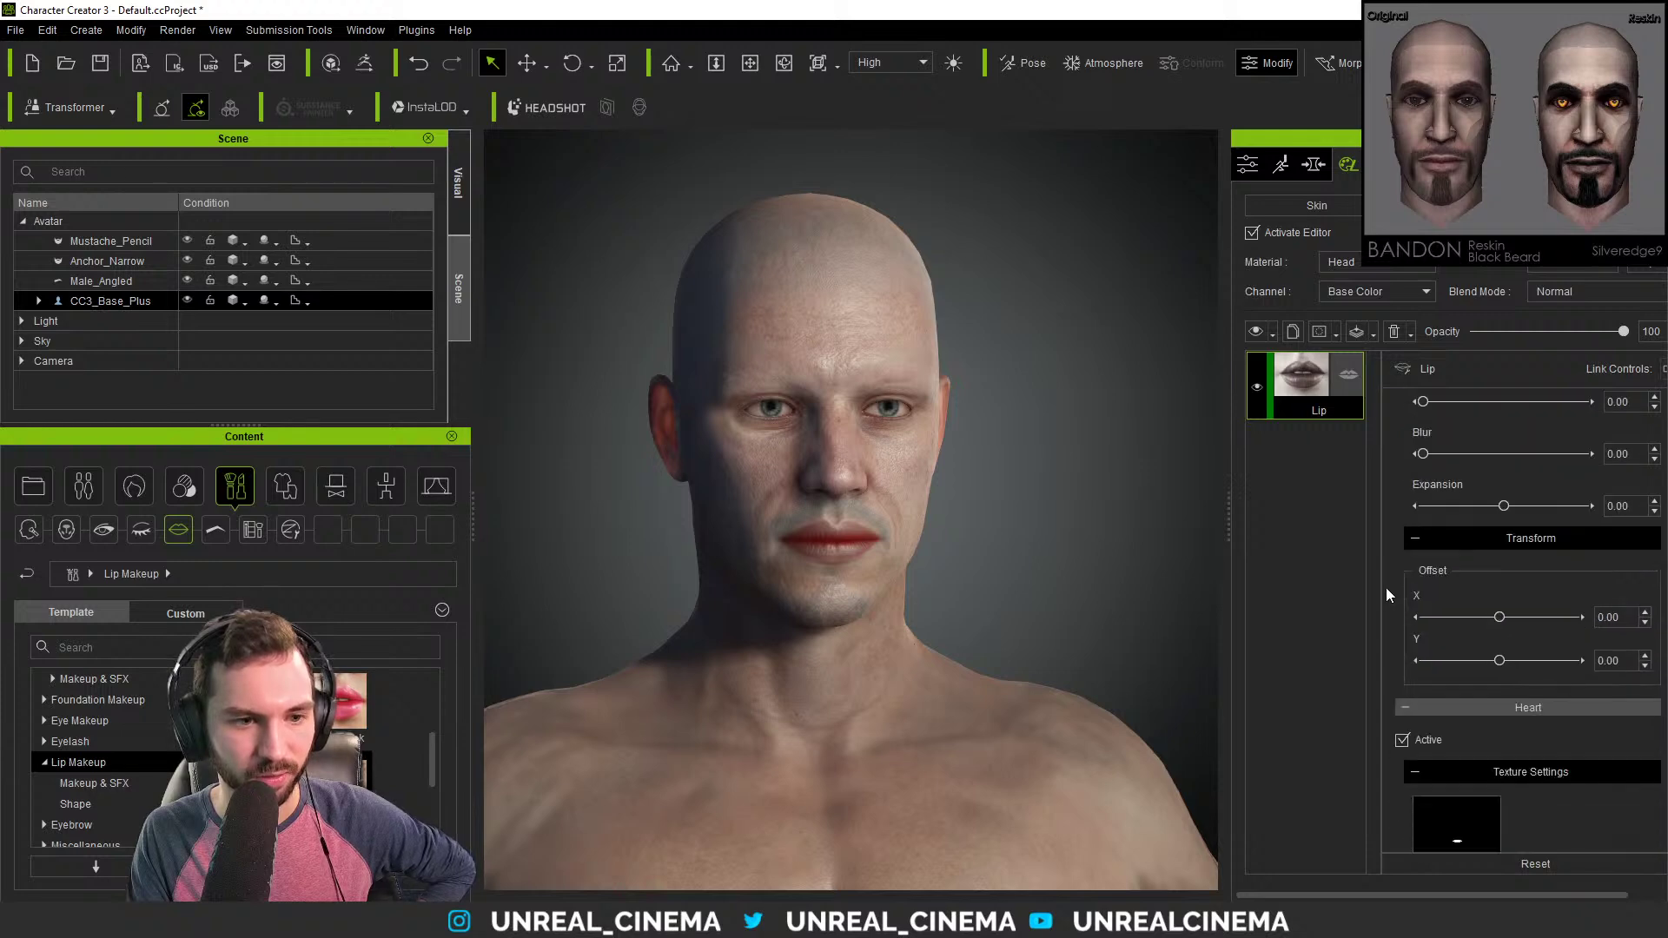
pyautogui.scroll(-8, 1394, 596)
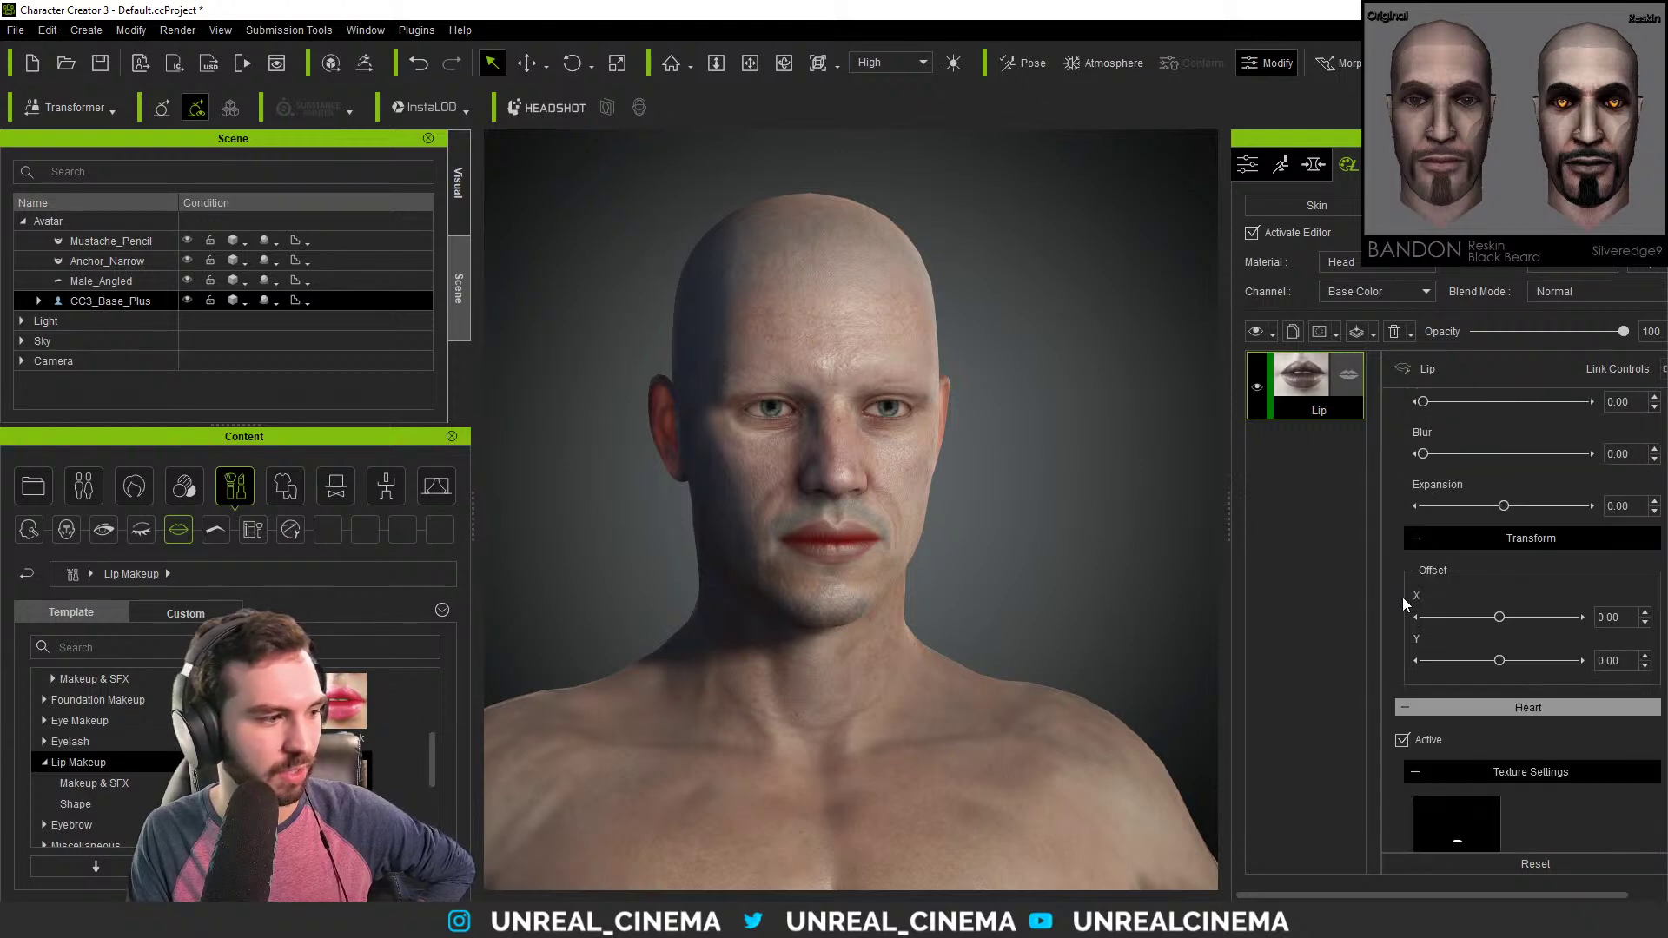
# Delete the Lip makeup layer from the head and apply another lip preset from the Lip Makeup category in its place.
pyautogui.scroll(6, 1405, 591)
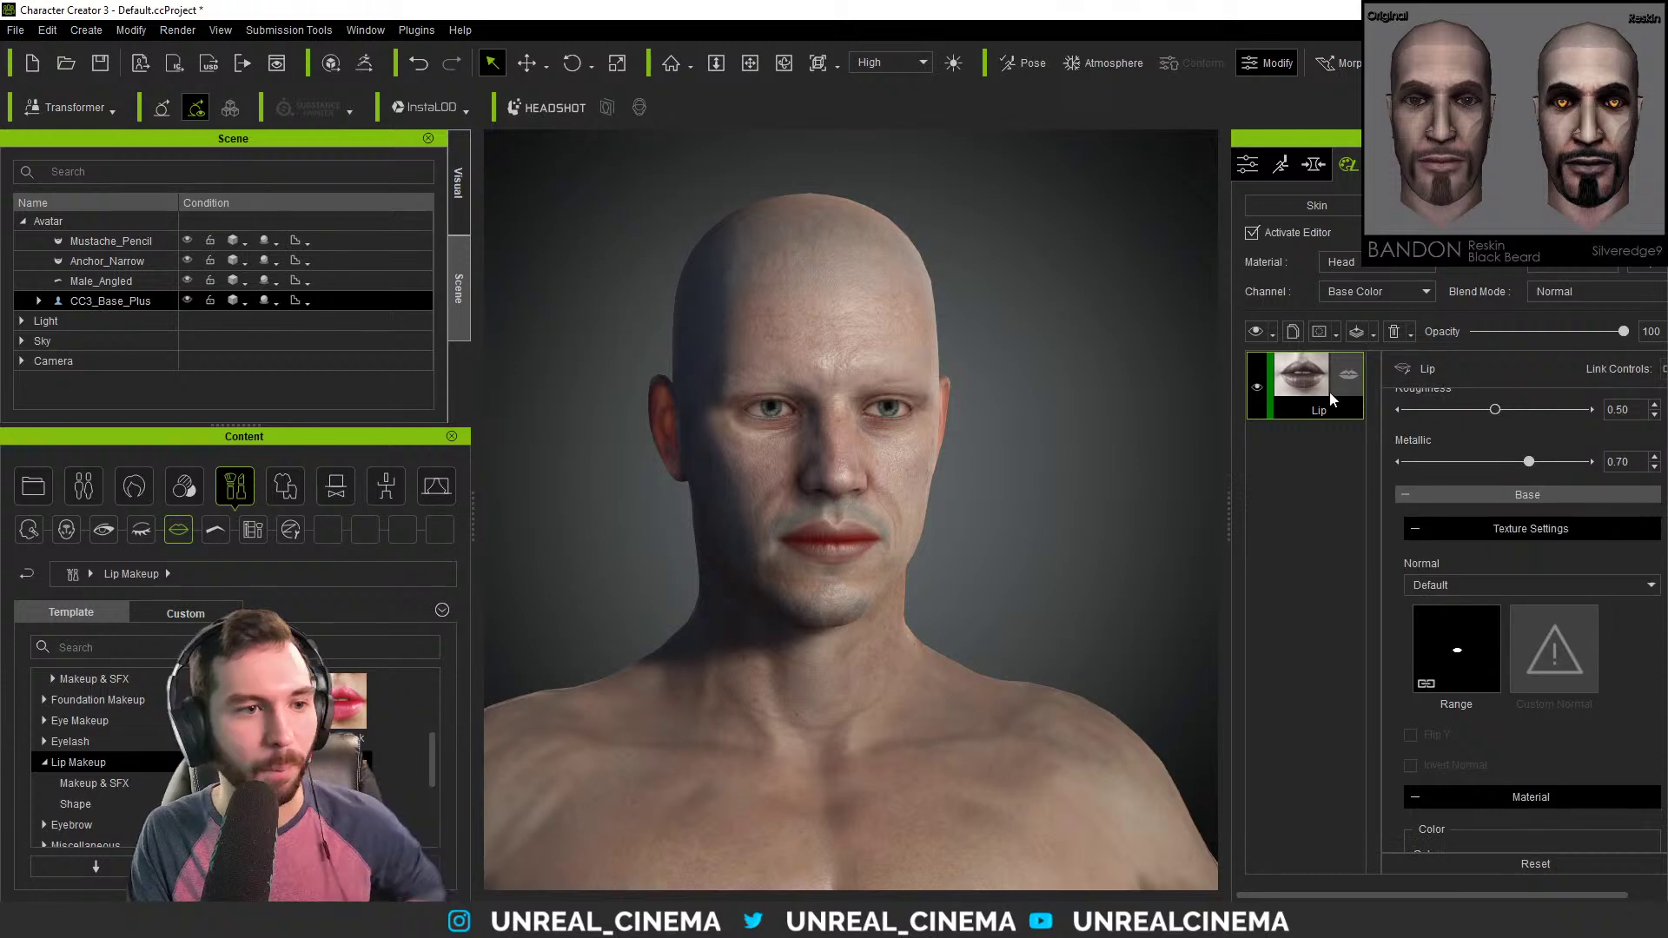
pyautogui.press('Delete')
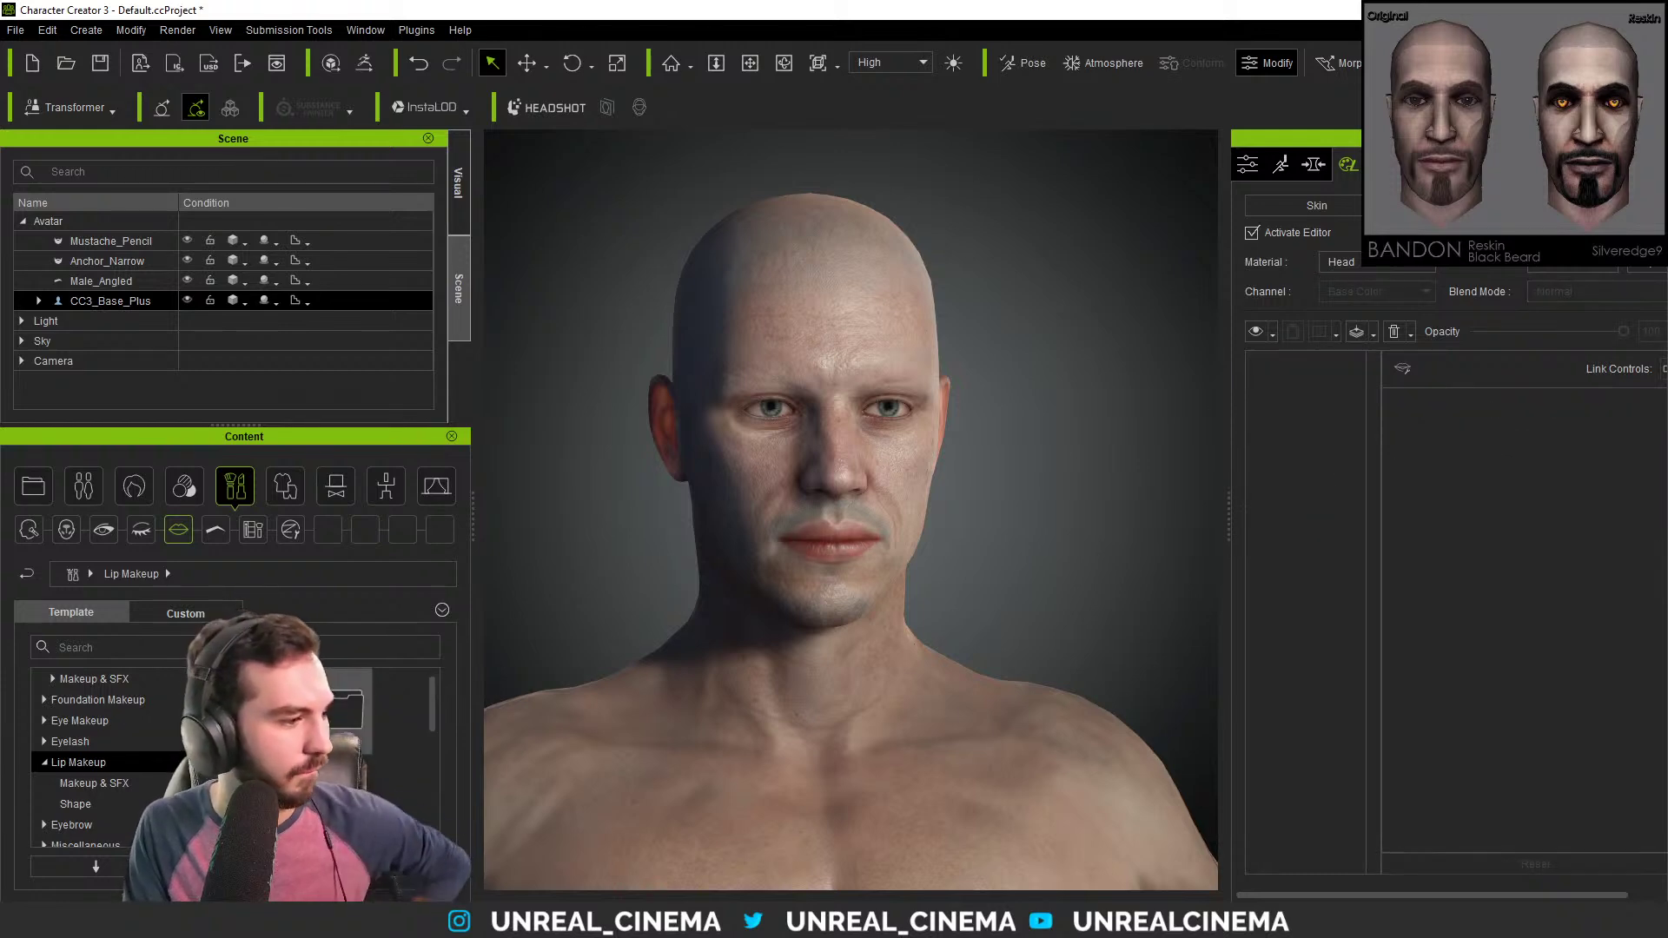
pyautogui.scroll(3, 432, 708)
pyautogui.moveTo(431, 705); pyautogui.dragTo(424, 814)
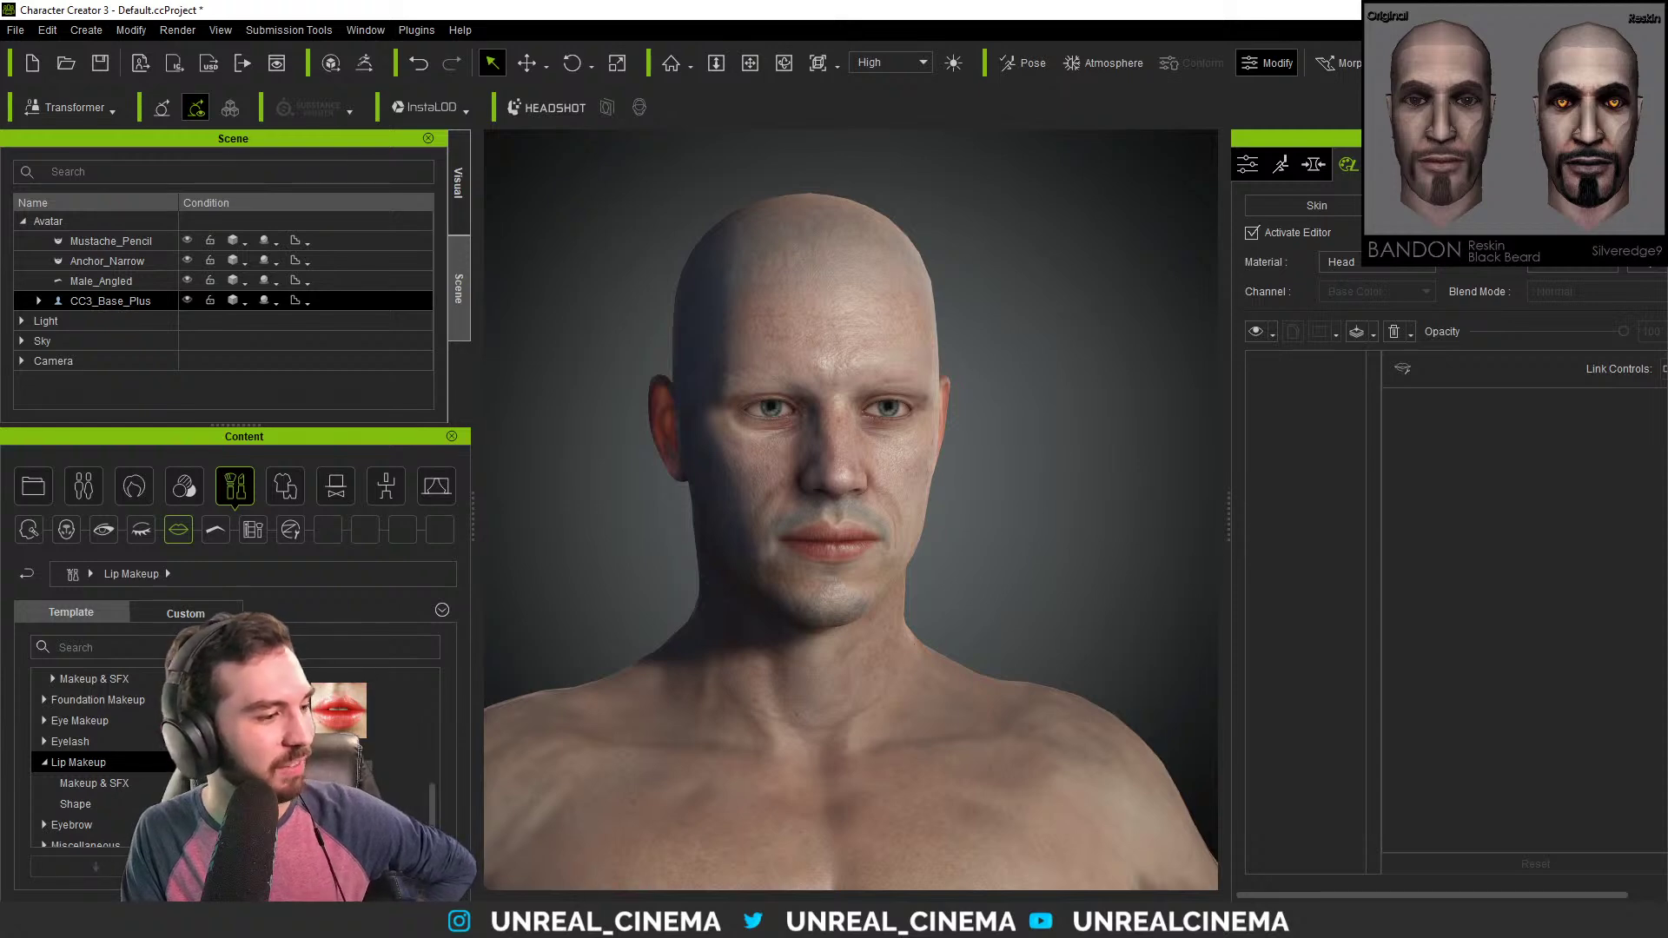
pyautogui.moveTo(347, 708)
pyautogui.moveTo(425, 811); pyautogui.dragTo(430, 691)
pyautogui.scroll(-3, 430, 691)
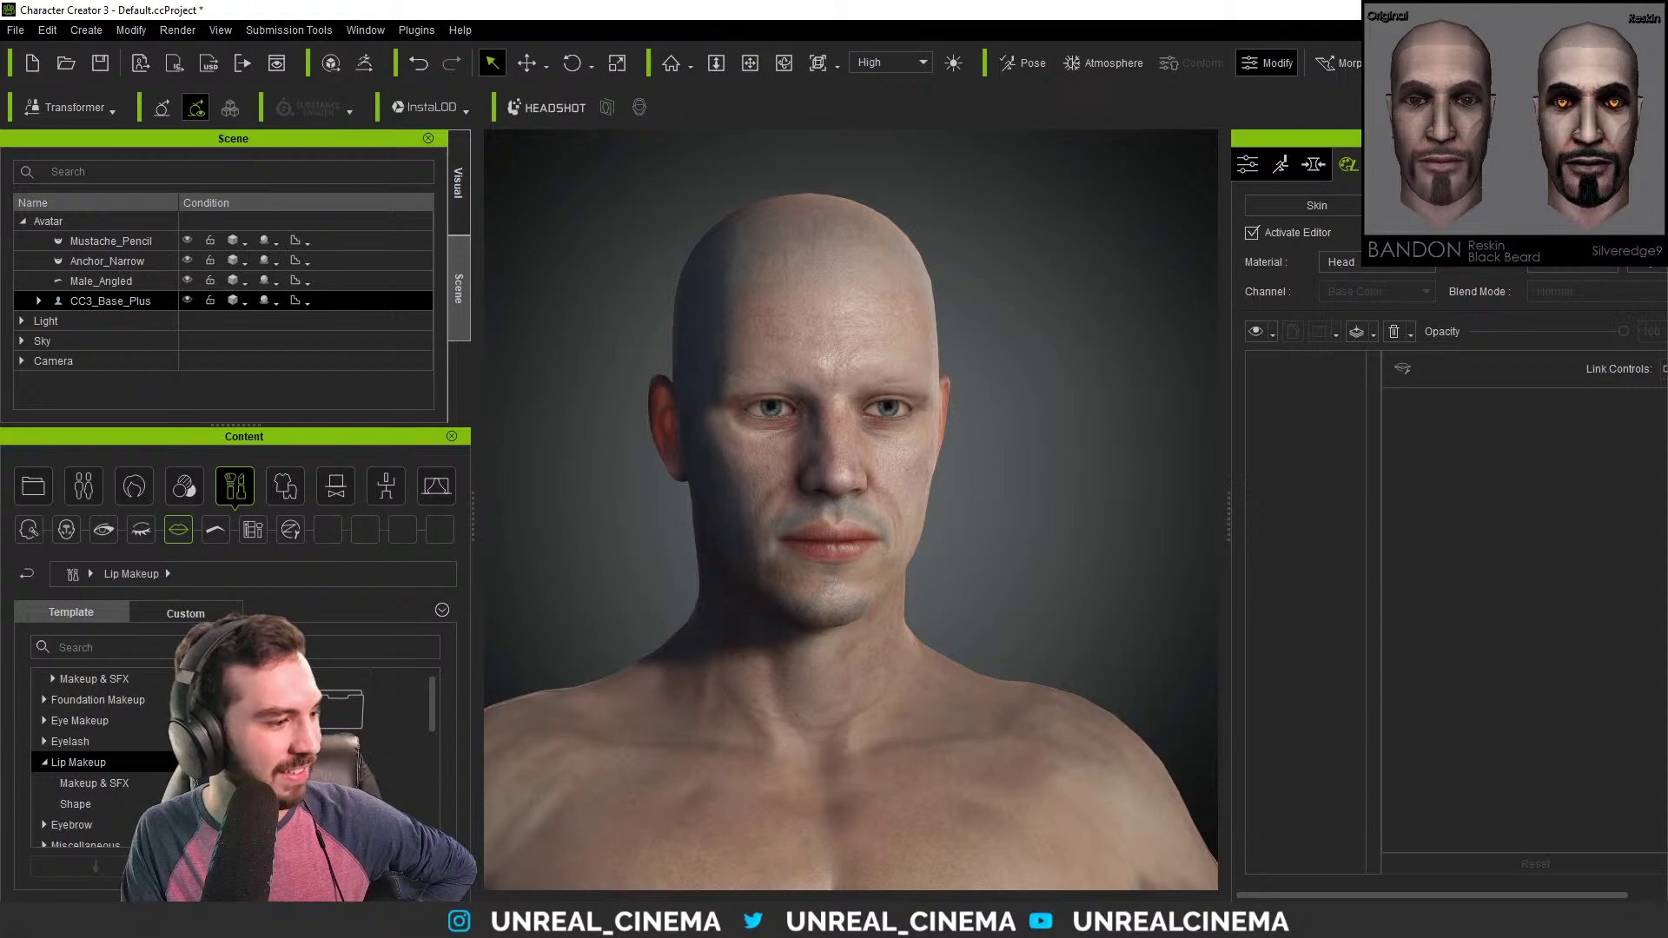
pyautogui.moveTo(347, 708)
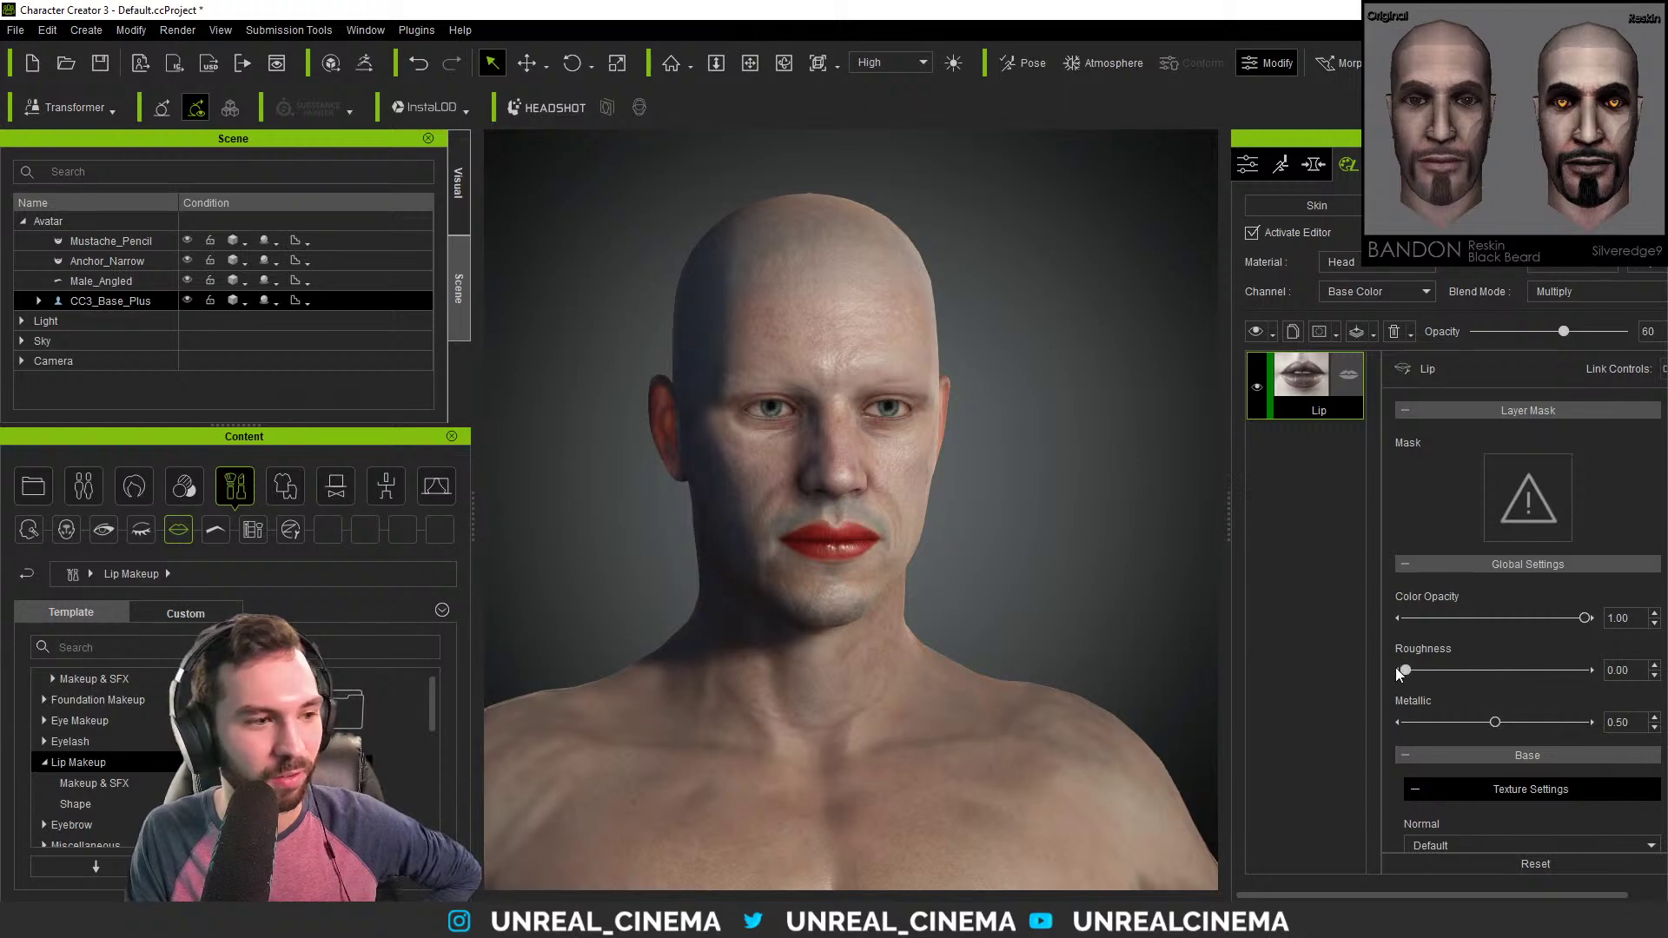
# Set the new Lip layer's global roughness to 0.73, and its material color's brightness to 0.18 and saturation to -1.00, with full opacity.
pyautogui.moveTo(1586, 670); pyautogui.dragTo(1535, 672)
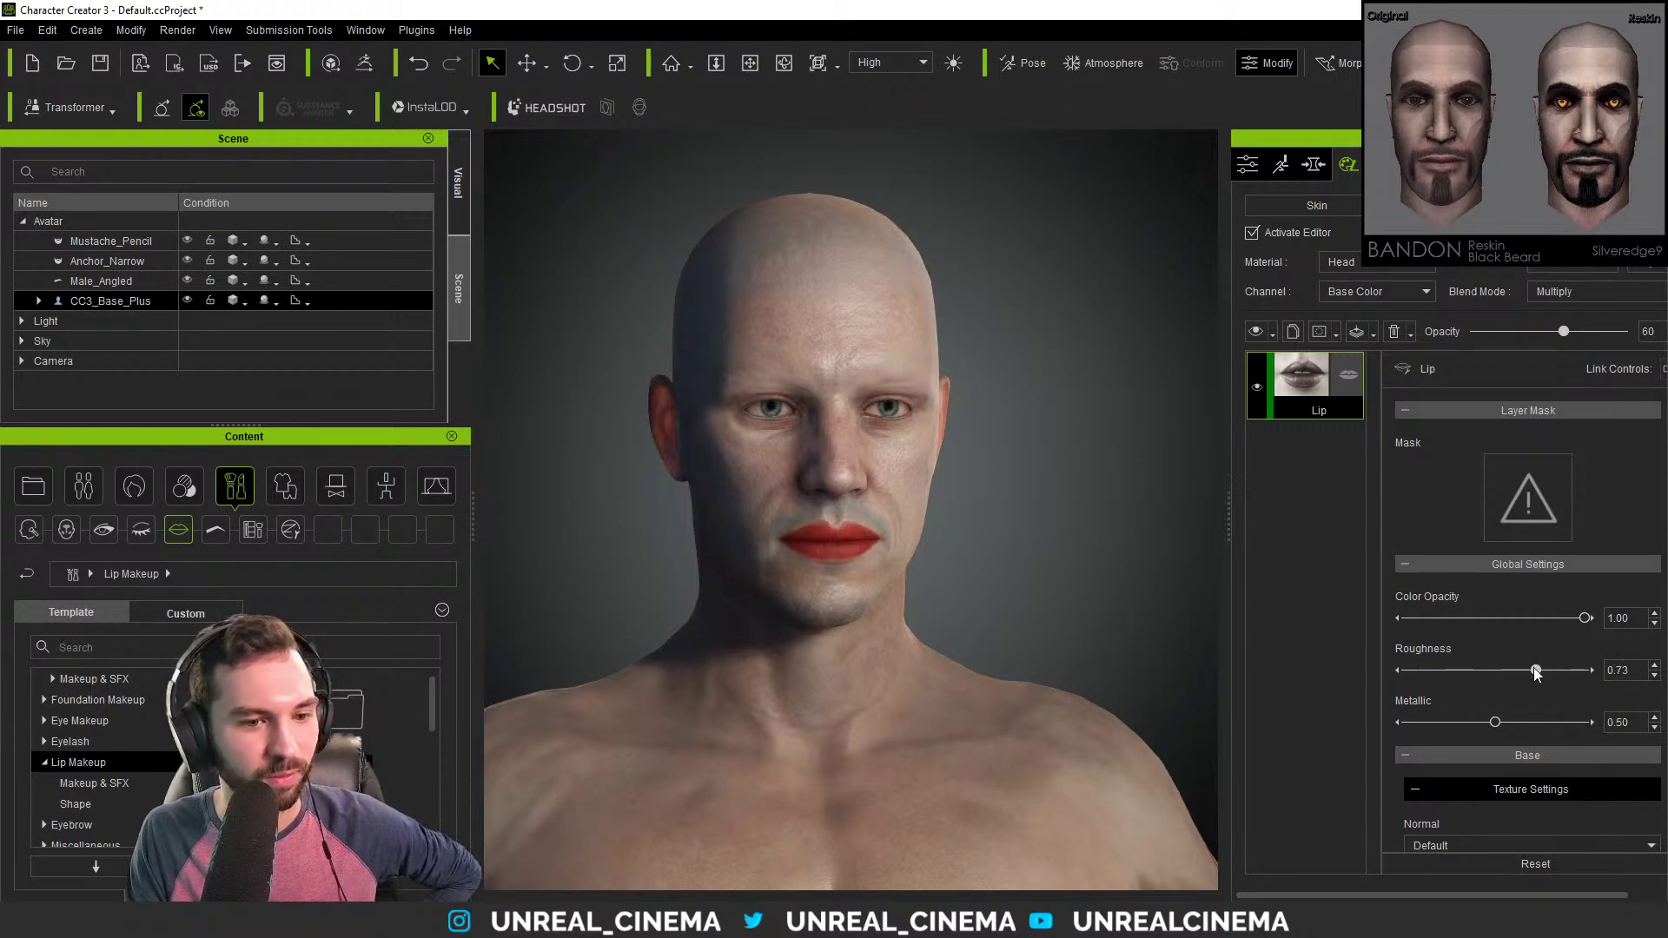
pyautogui.scroll(-4, 1496, 691)
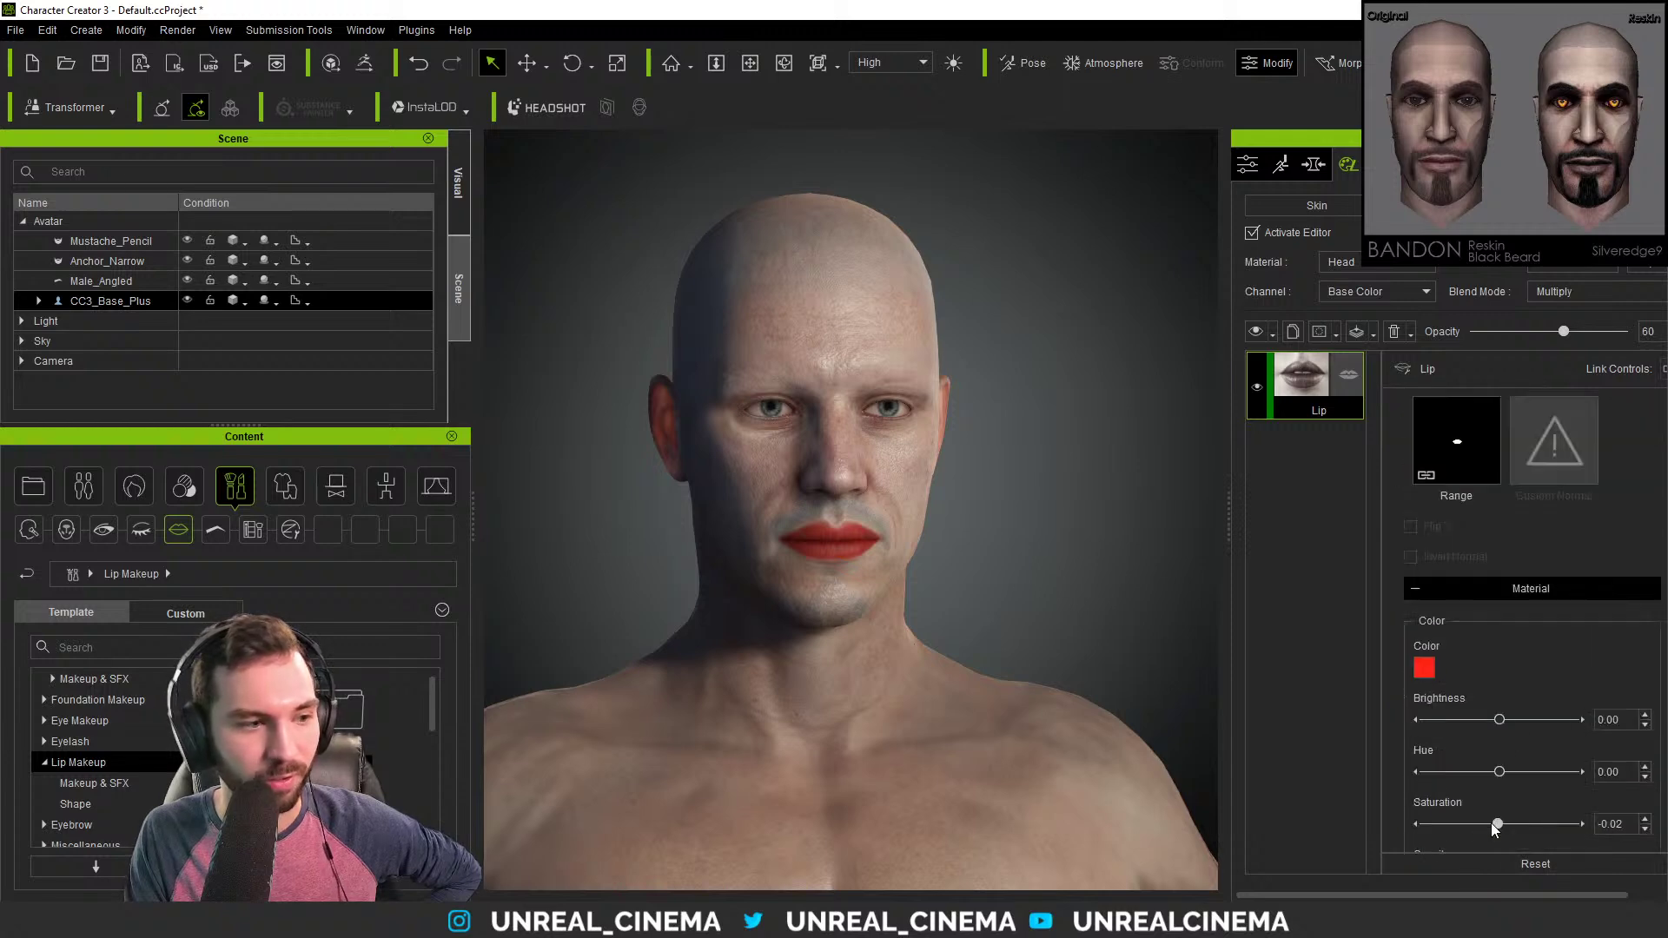
pyautogui.moveTo(1470, 821); pyautogui.dragTo(1430, 825)
pyautogui.moveTo(1494, 717); pyautogui.dragTo(1507, 720)
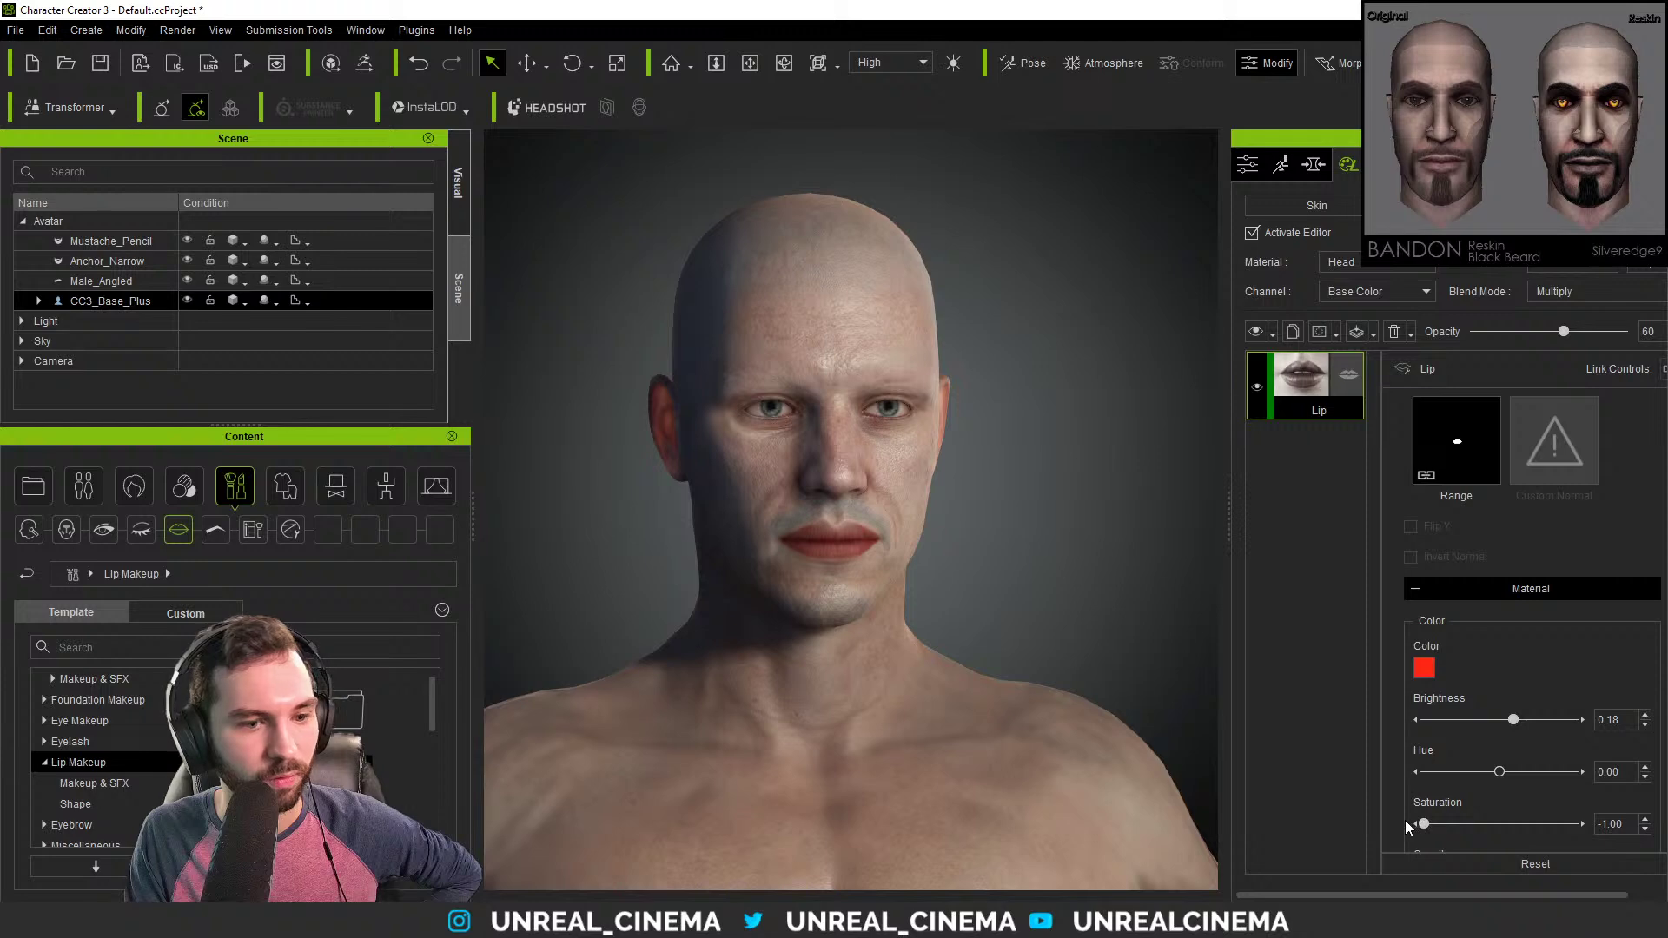
pyautogui.scroll(-3, 1399, 677)
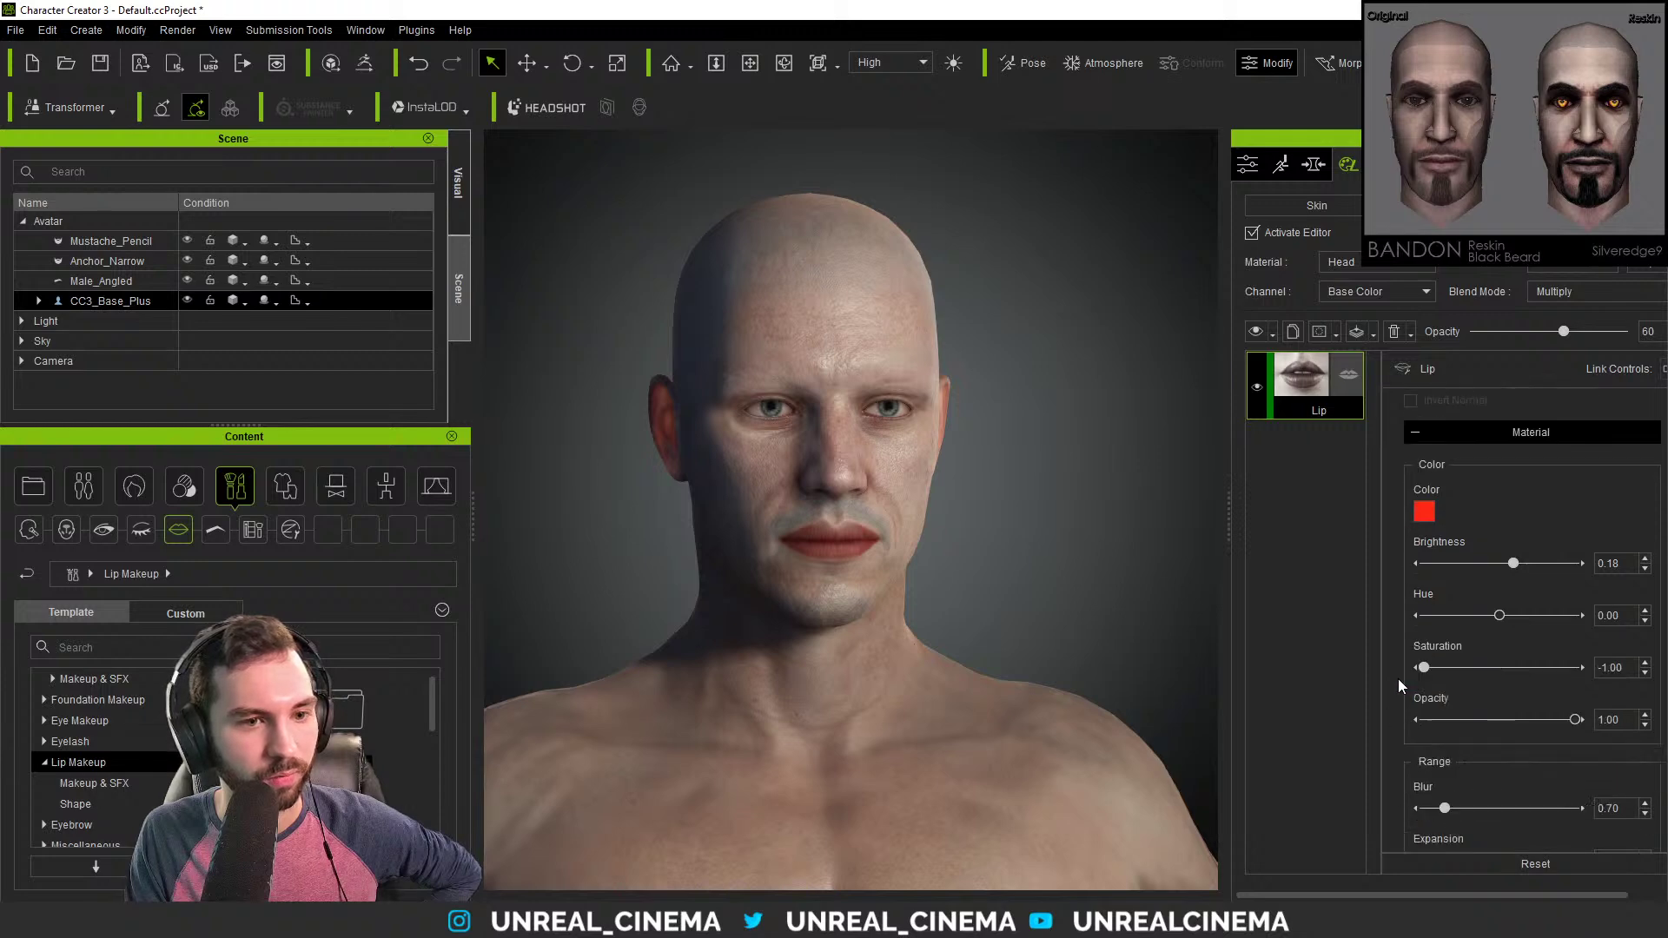
pyautogui.moveTo(1423, 719); pyautogui.dragTo(1613, 720)
pyautogui.scroll(-4, 1390, 712)
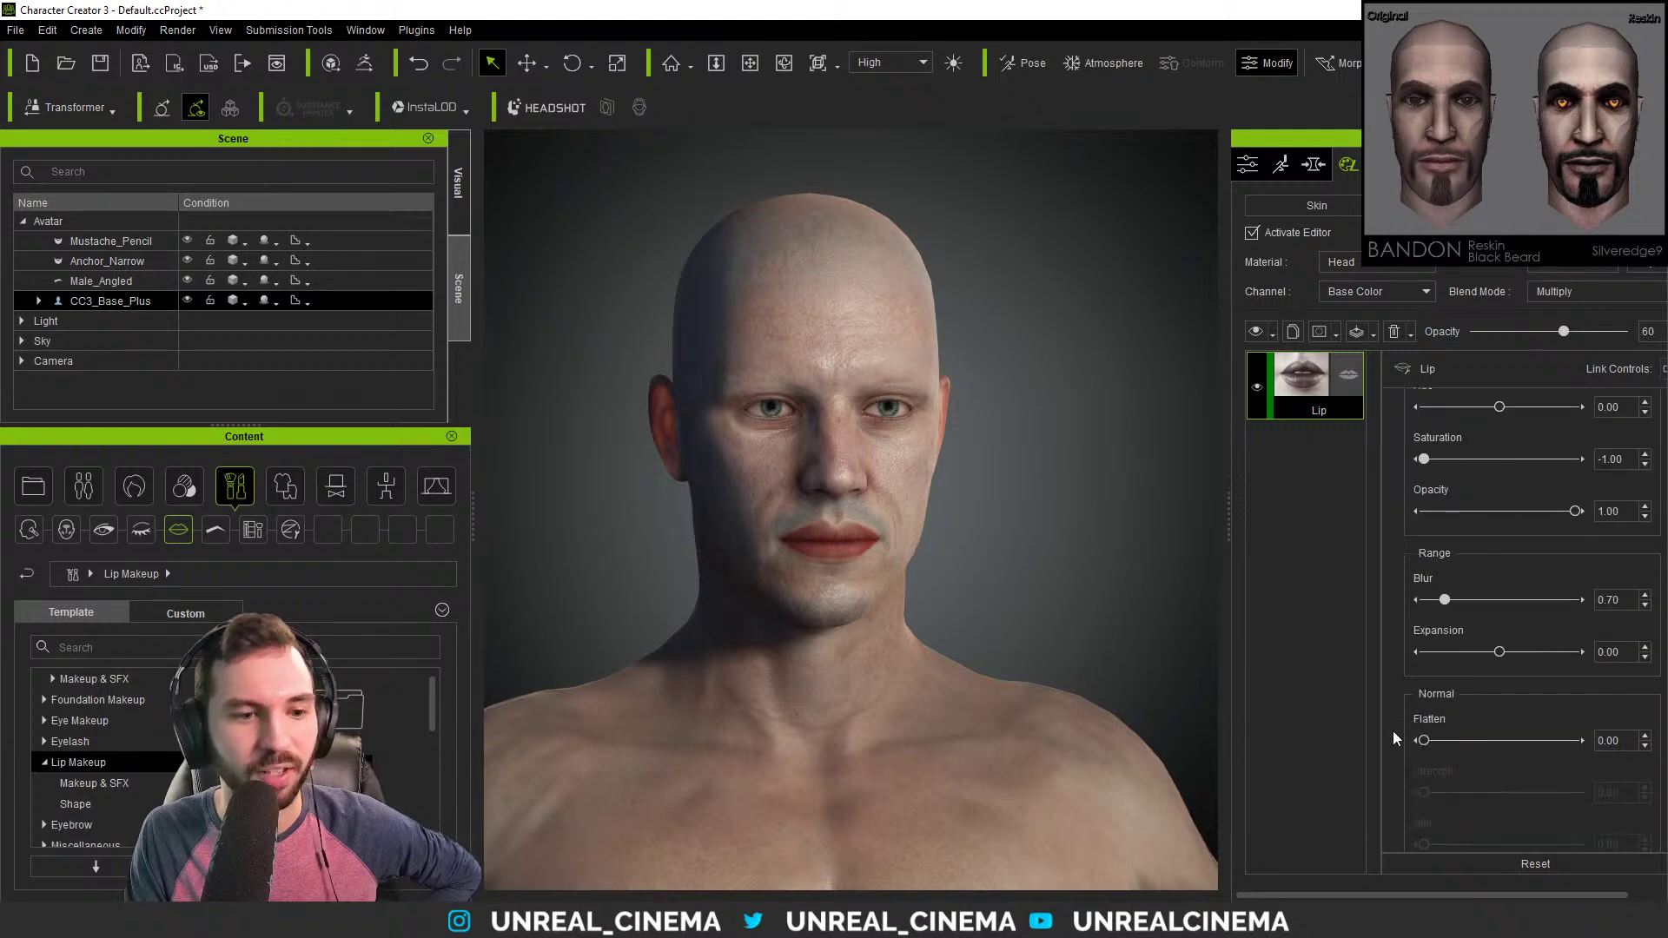
pyautogui.scroll(-5, 1393, 711)
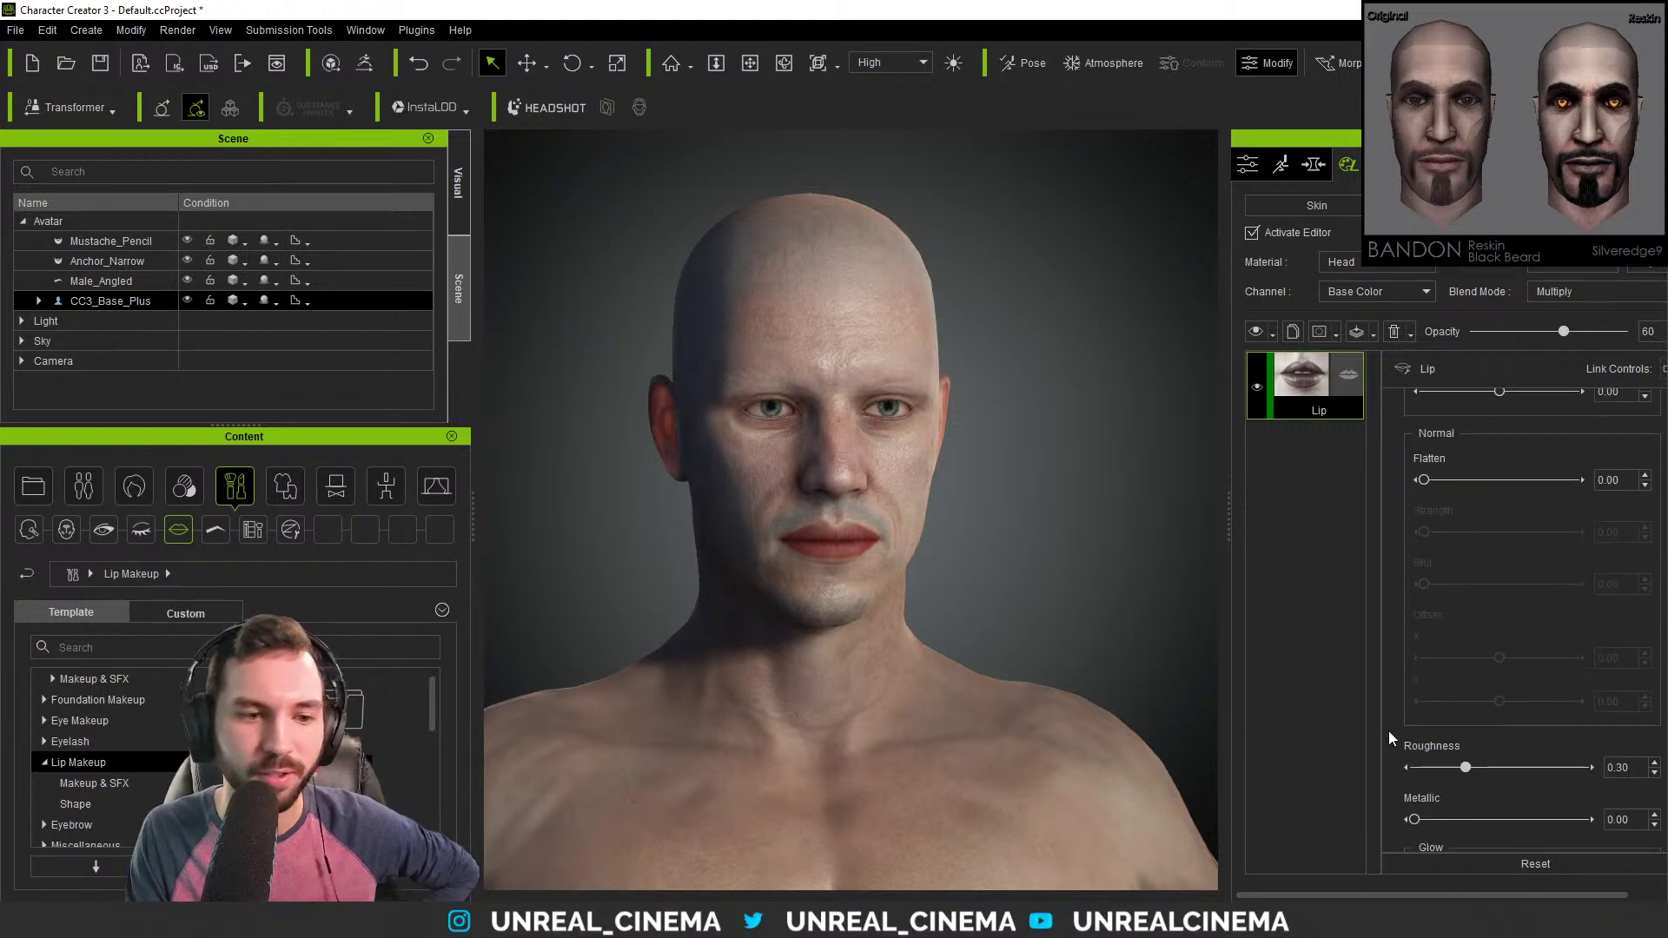
pyautogui.scroll(-5, 1389, 732)
pyautogui.scroll(8, 1392, 714)
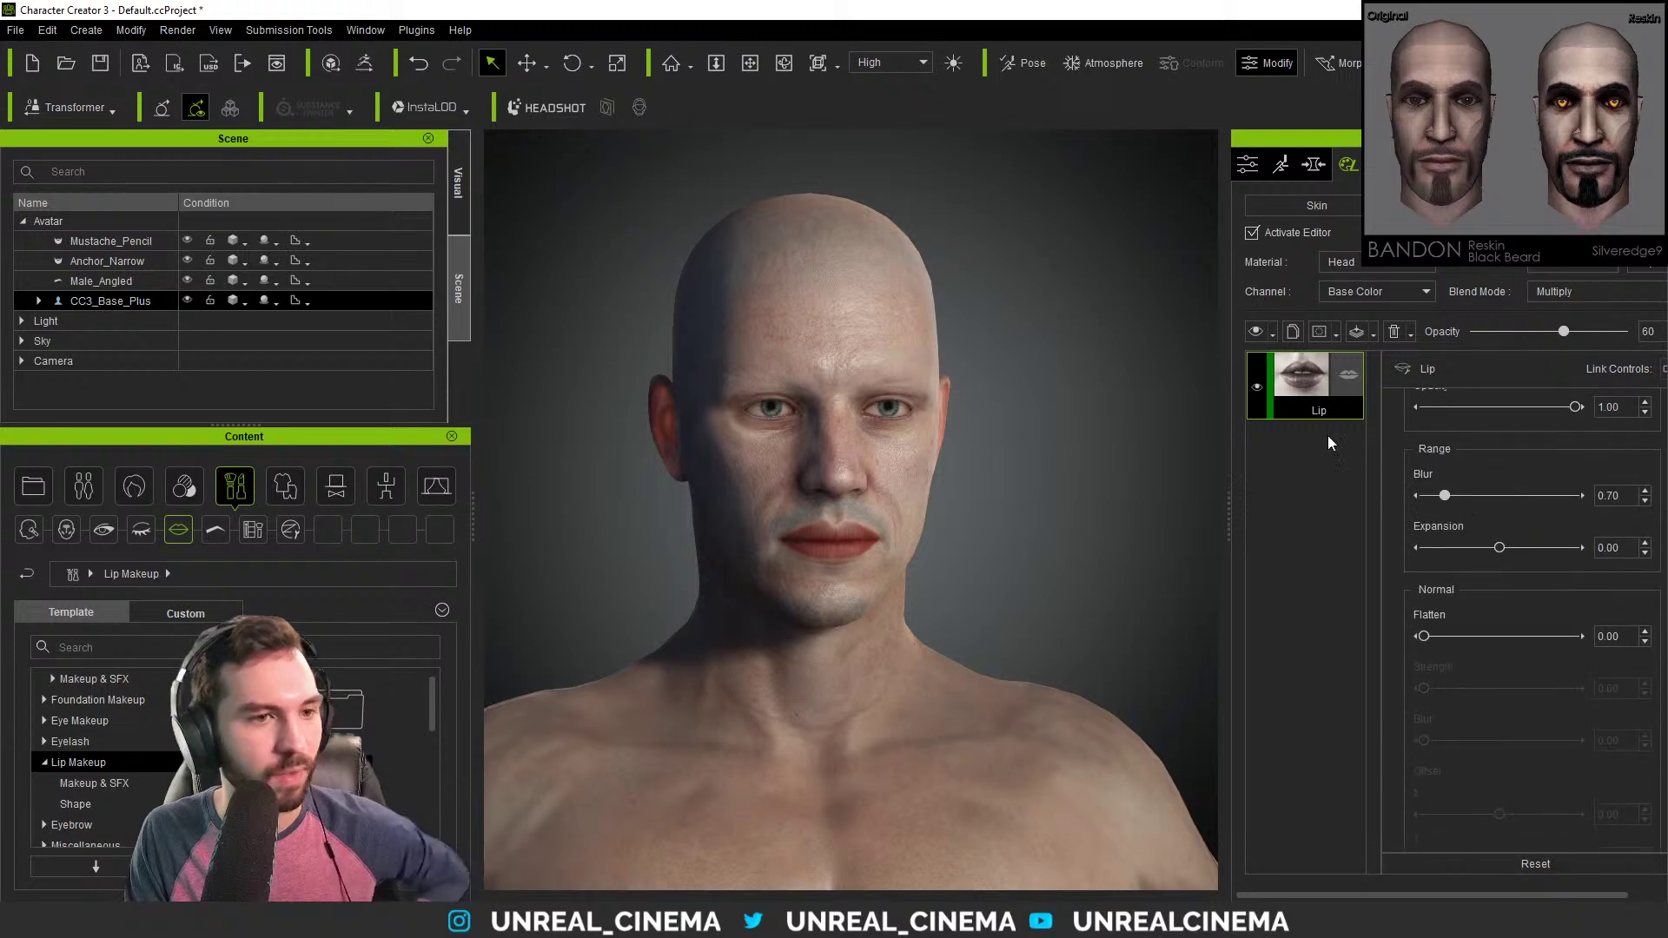
# Delete the Lip makeup layer, deactivate the skin editor and show the avatar's material settings.
pyautogui.press('Delete')
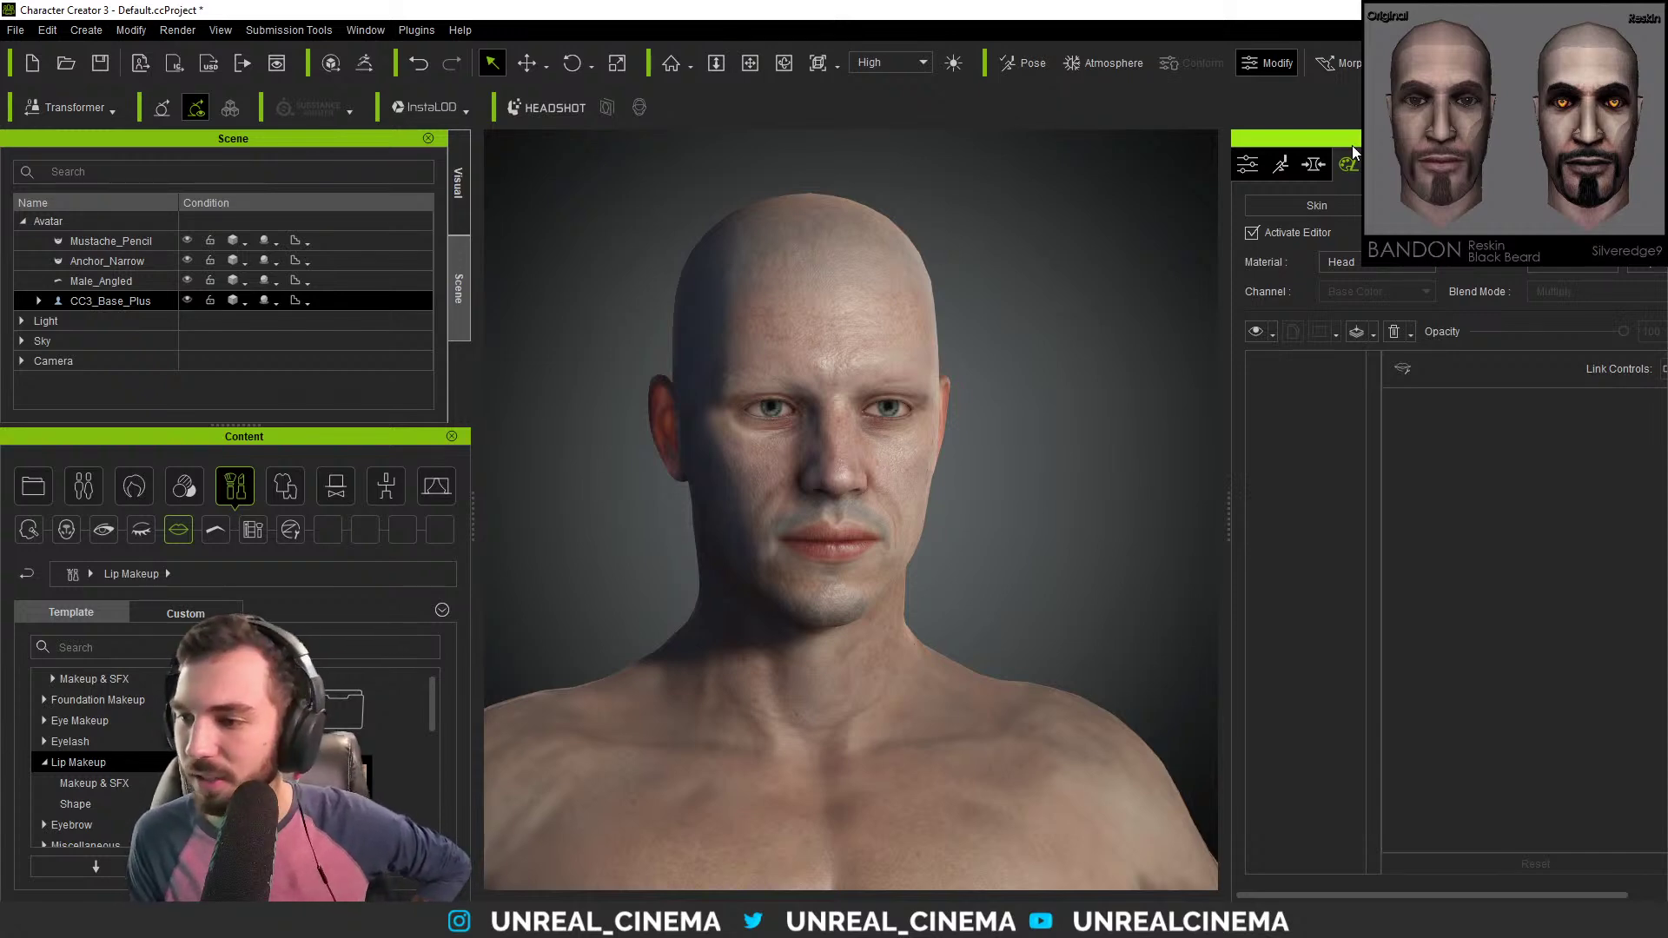
pyautogui.click(1252, 233)
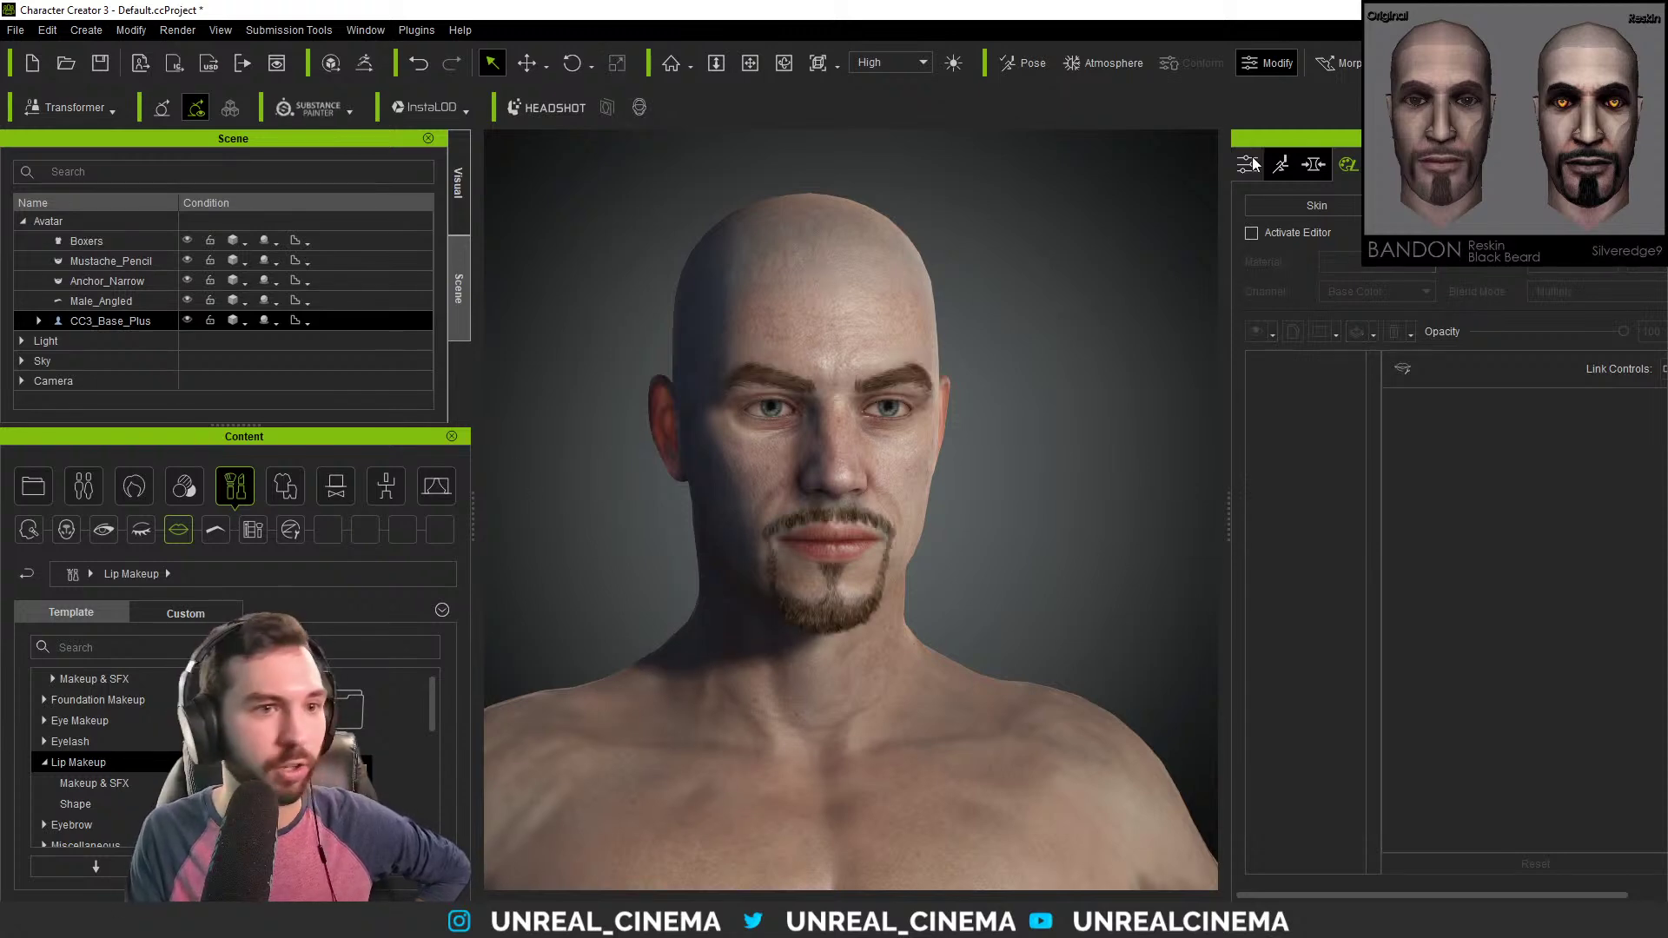
pyautogui.click(836, 513)
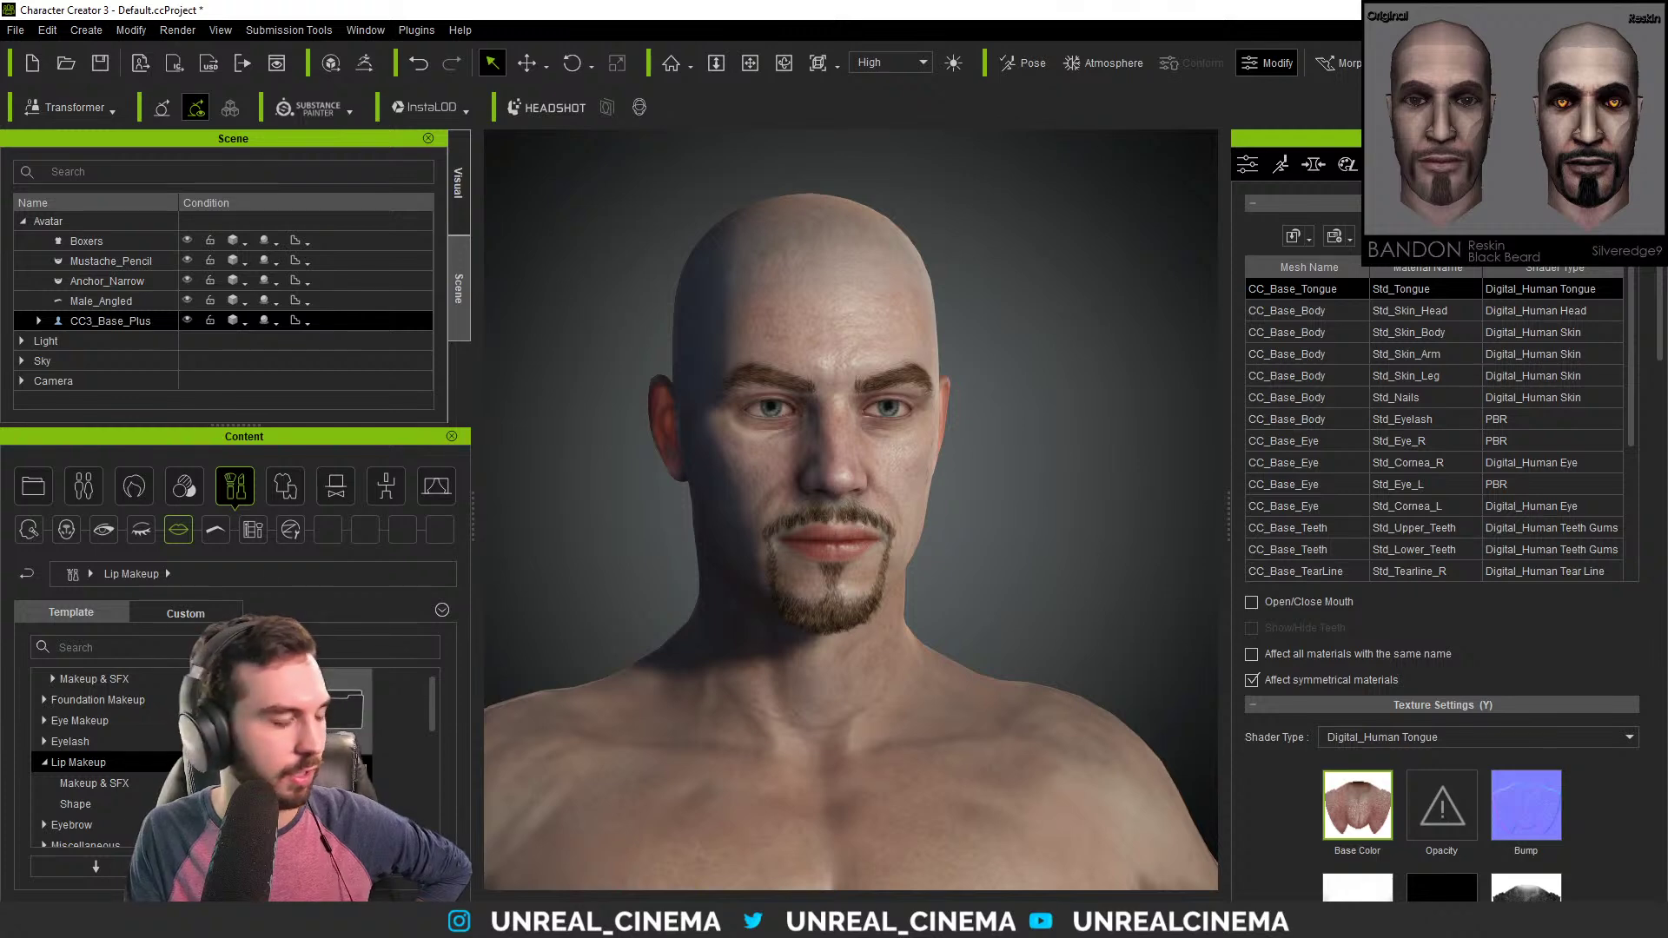
# Select the Anchor_Narrow beard and expand its Strand Color, Highlight Color A and Highlight Color B shader settings.
pyautogui.click(100, 260)
pyautogui.click(104, 280)
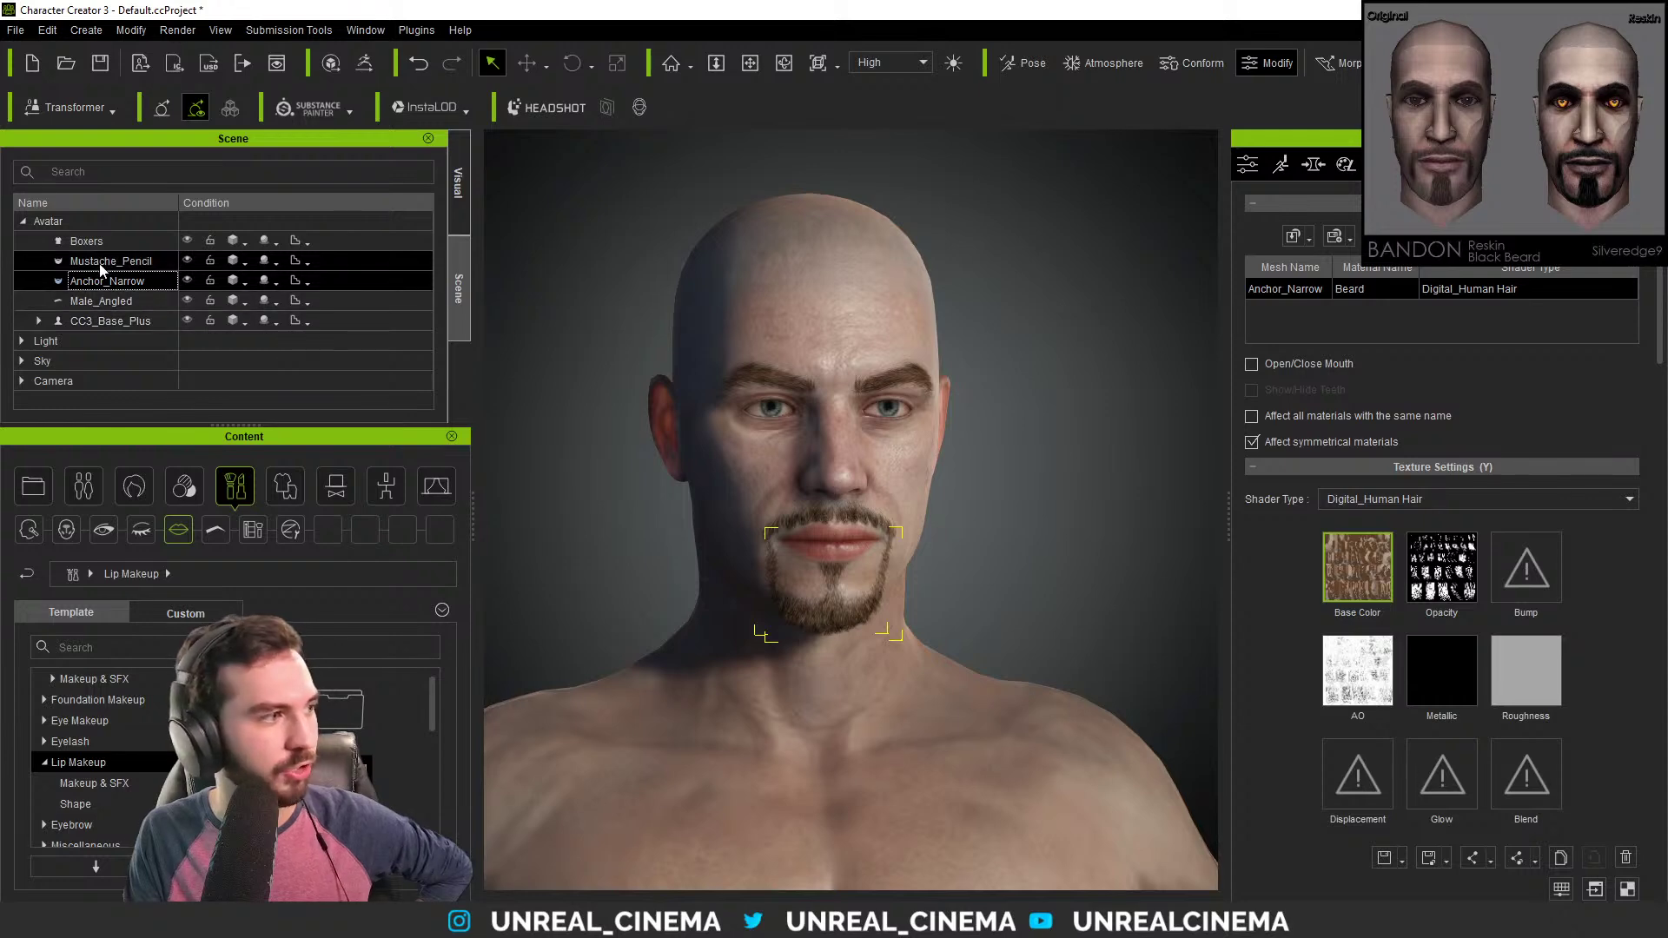
pyautogui.scroll(-10, 1268, 580)
pyautogui.scroll(-1, 1268, 581)
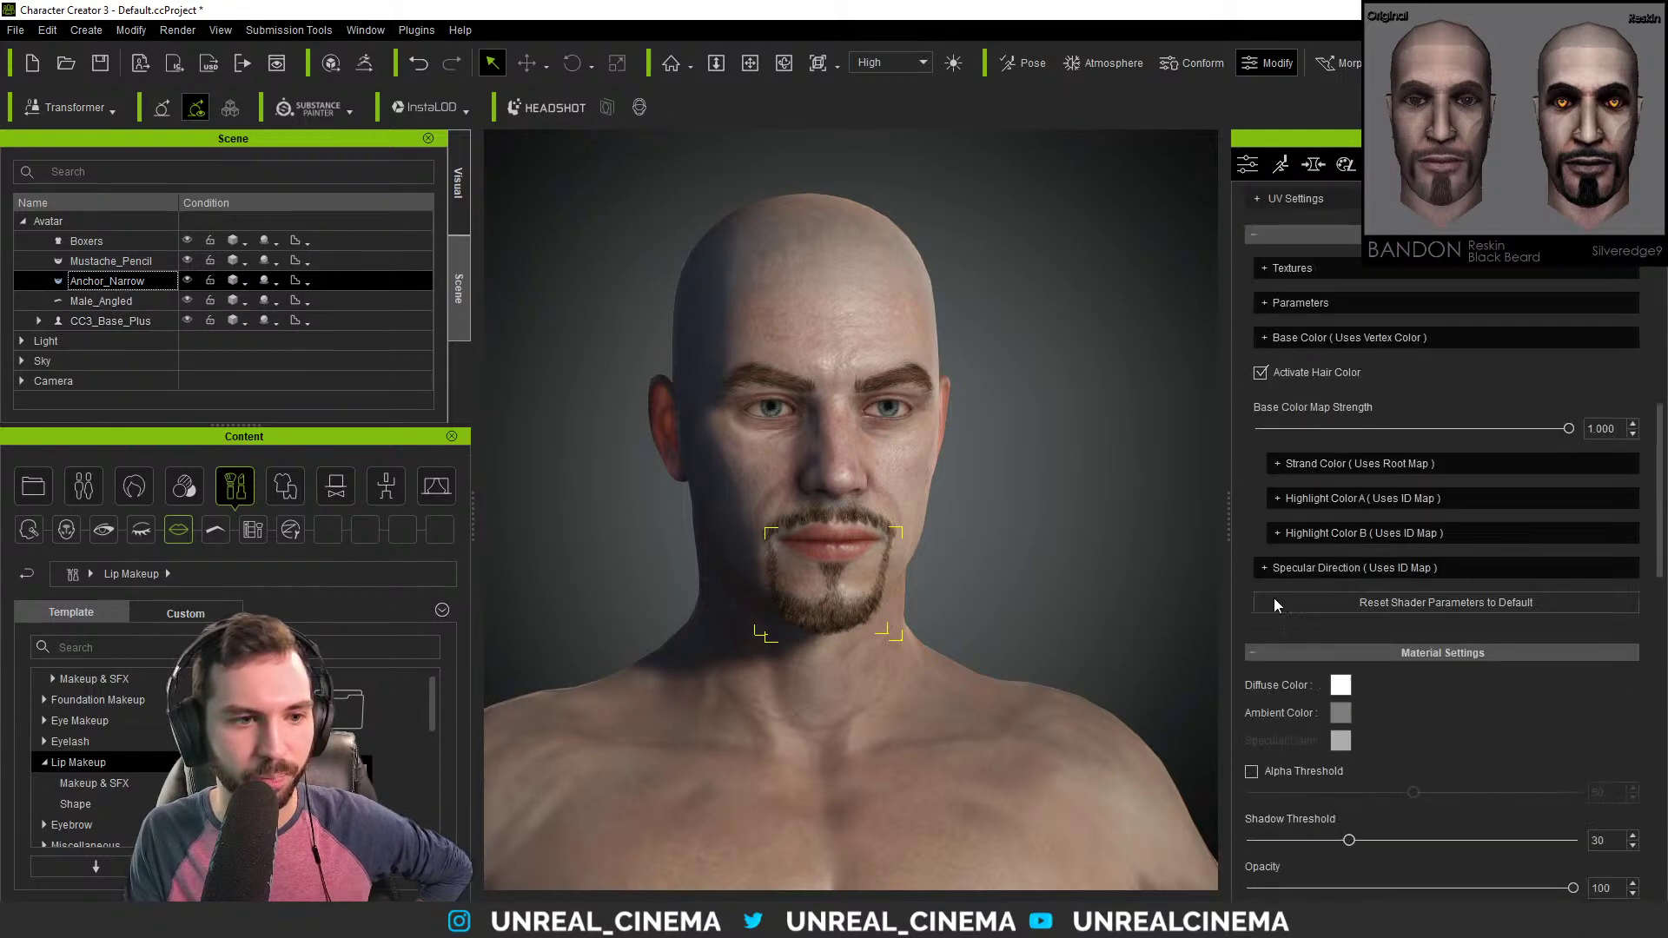
pyautogui.click(1303, 338)
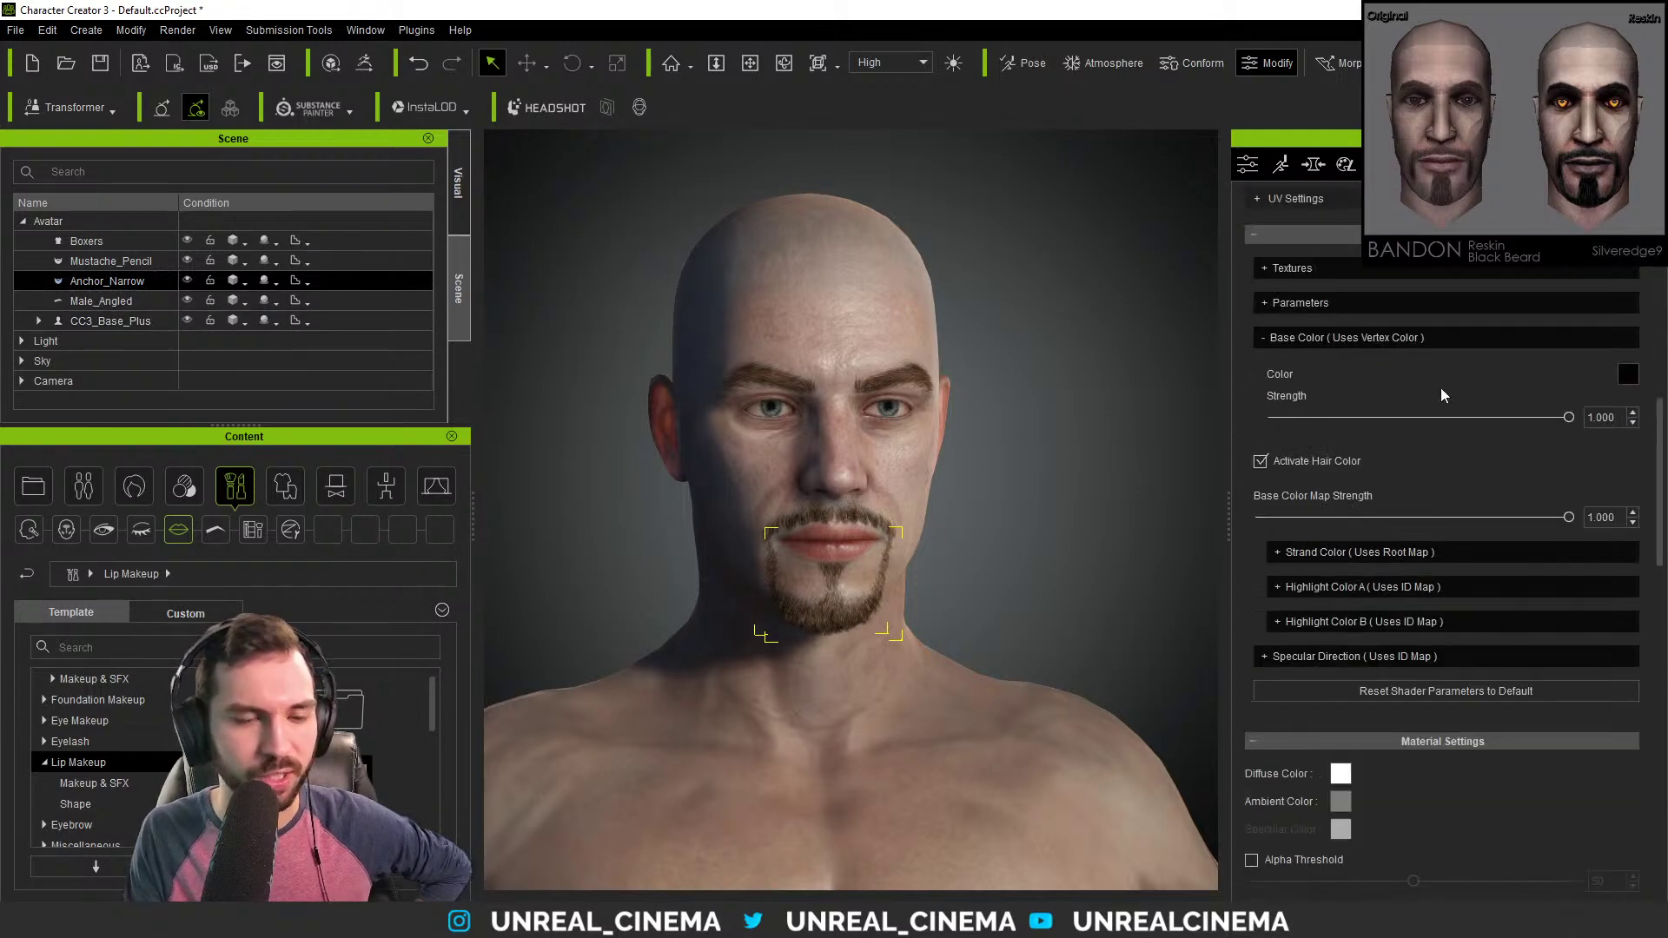
pyautogui.click(1343, 337)
pyautogui.click(1352, 463)
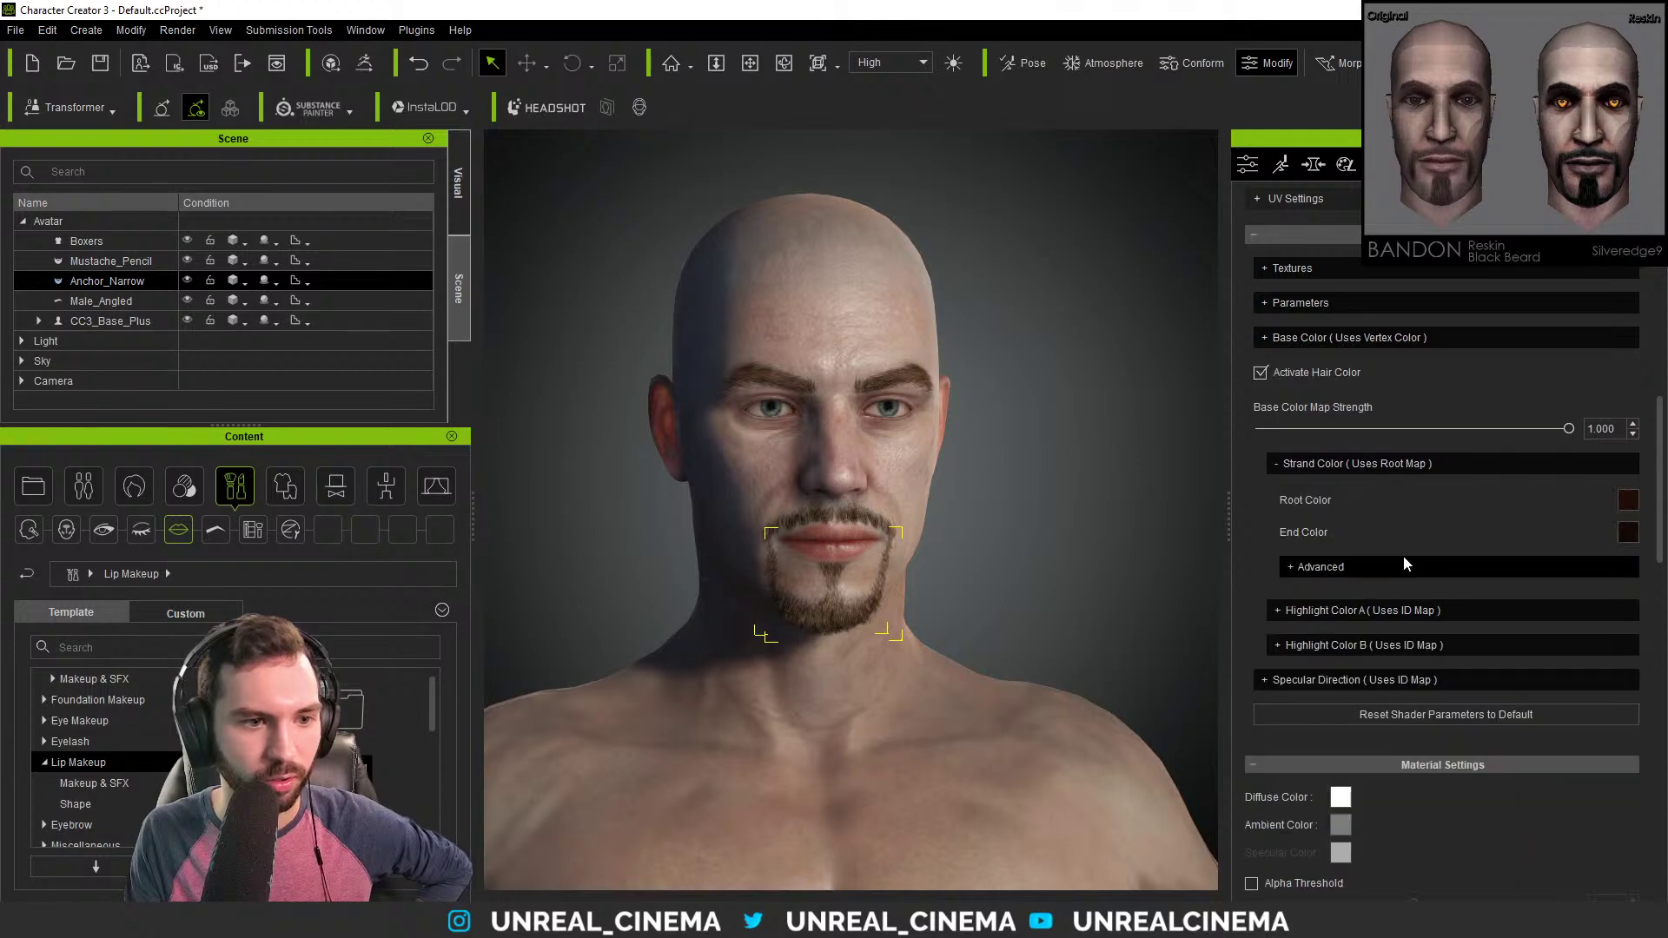
pyautogui.click(1431, 610)
pyautogui.click(1447, 780)
pyautogui.click(1447, 780)
pyautogui.click(1428, 820)
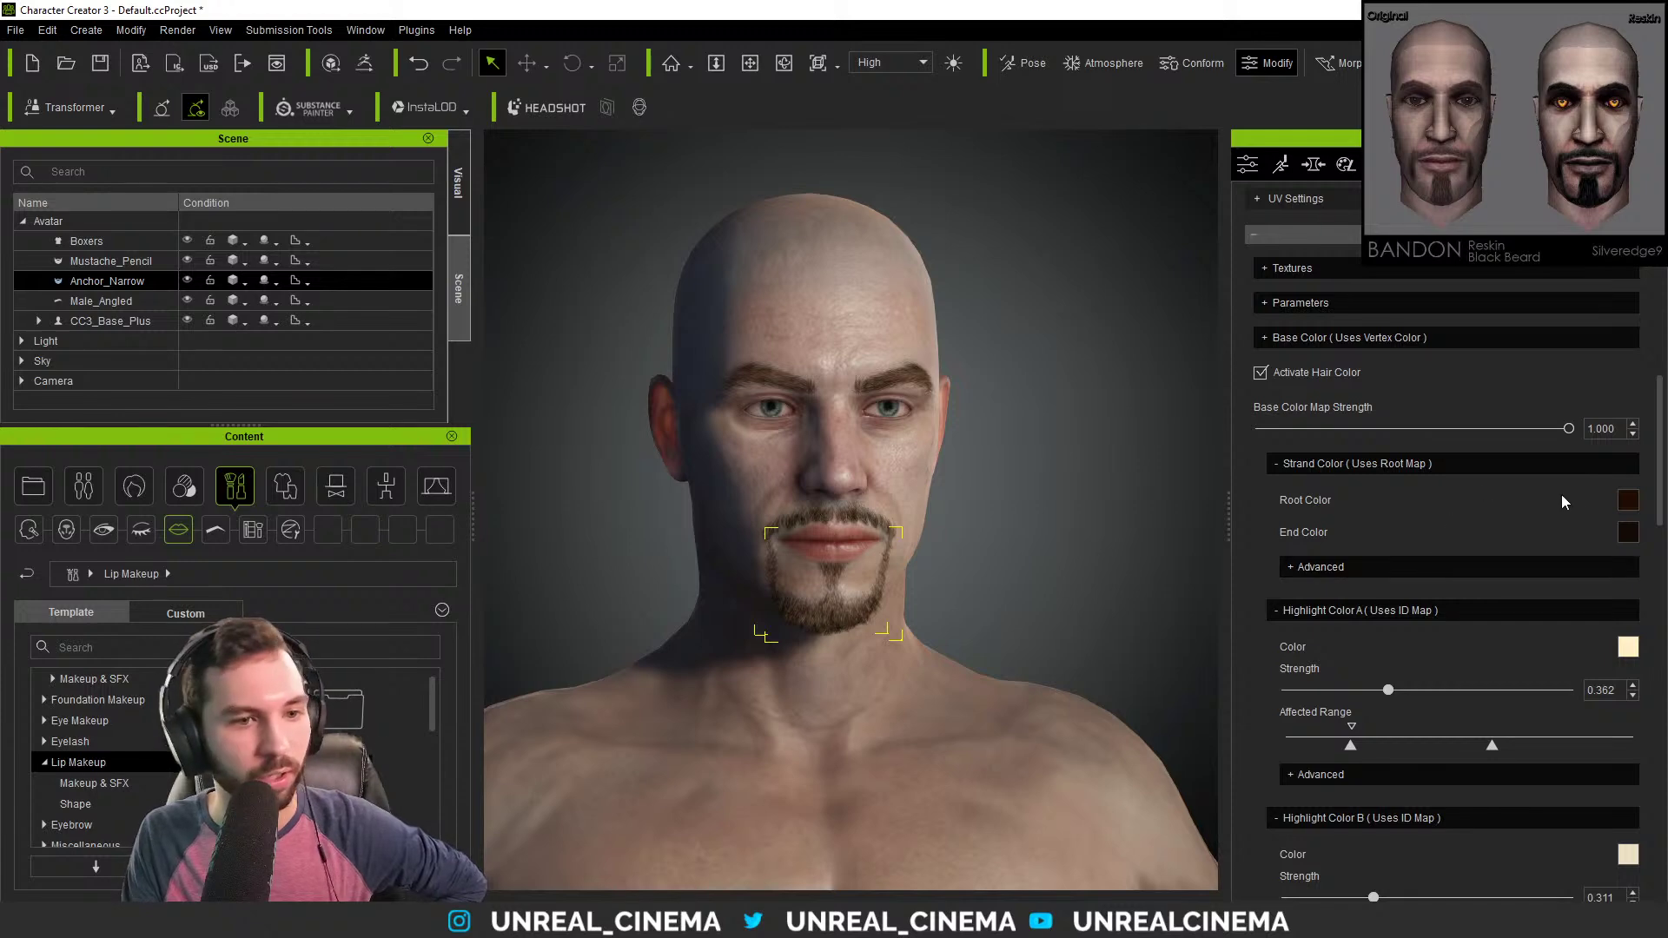
# Set the root color of the Anchor_Narrow beard's strands to black, #000000.
pyautogui.click(1630, 509)
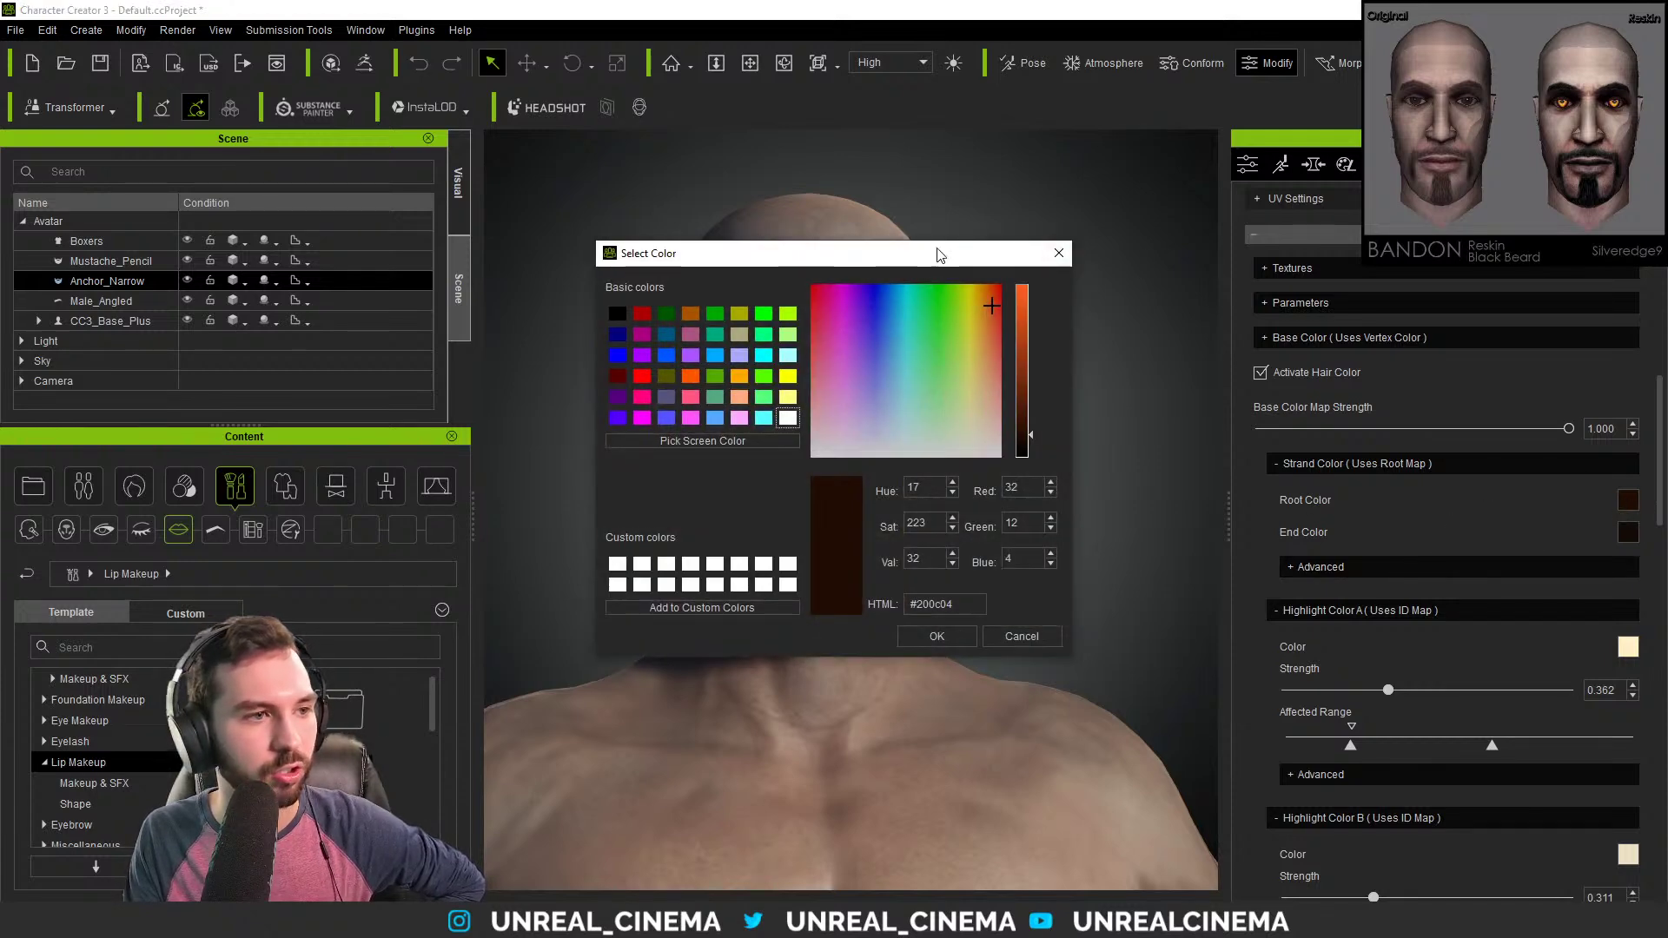
pyautogui.moveTo(931, 253); pyautogui.dragTo(1429, 221)
pyautogui.moveTo(1526, 407); pyautogui.dragTo(1531, 446)
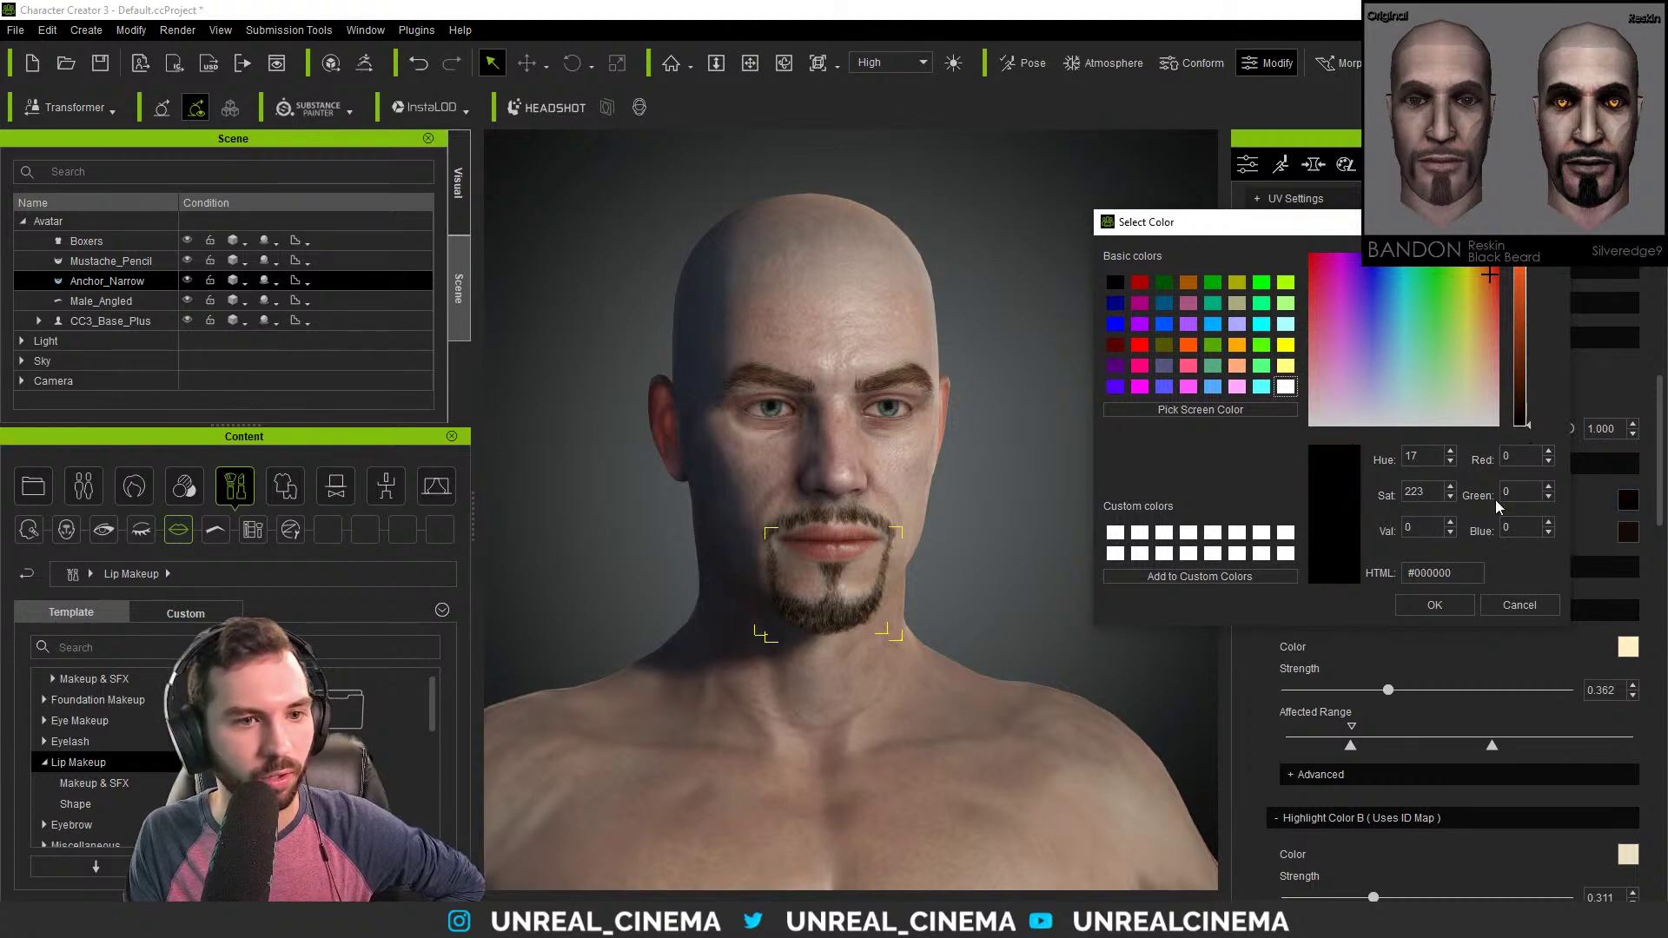
pyautogui.click(1434, 605)
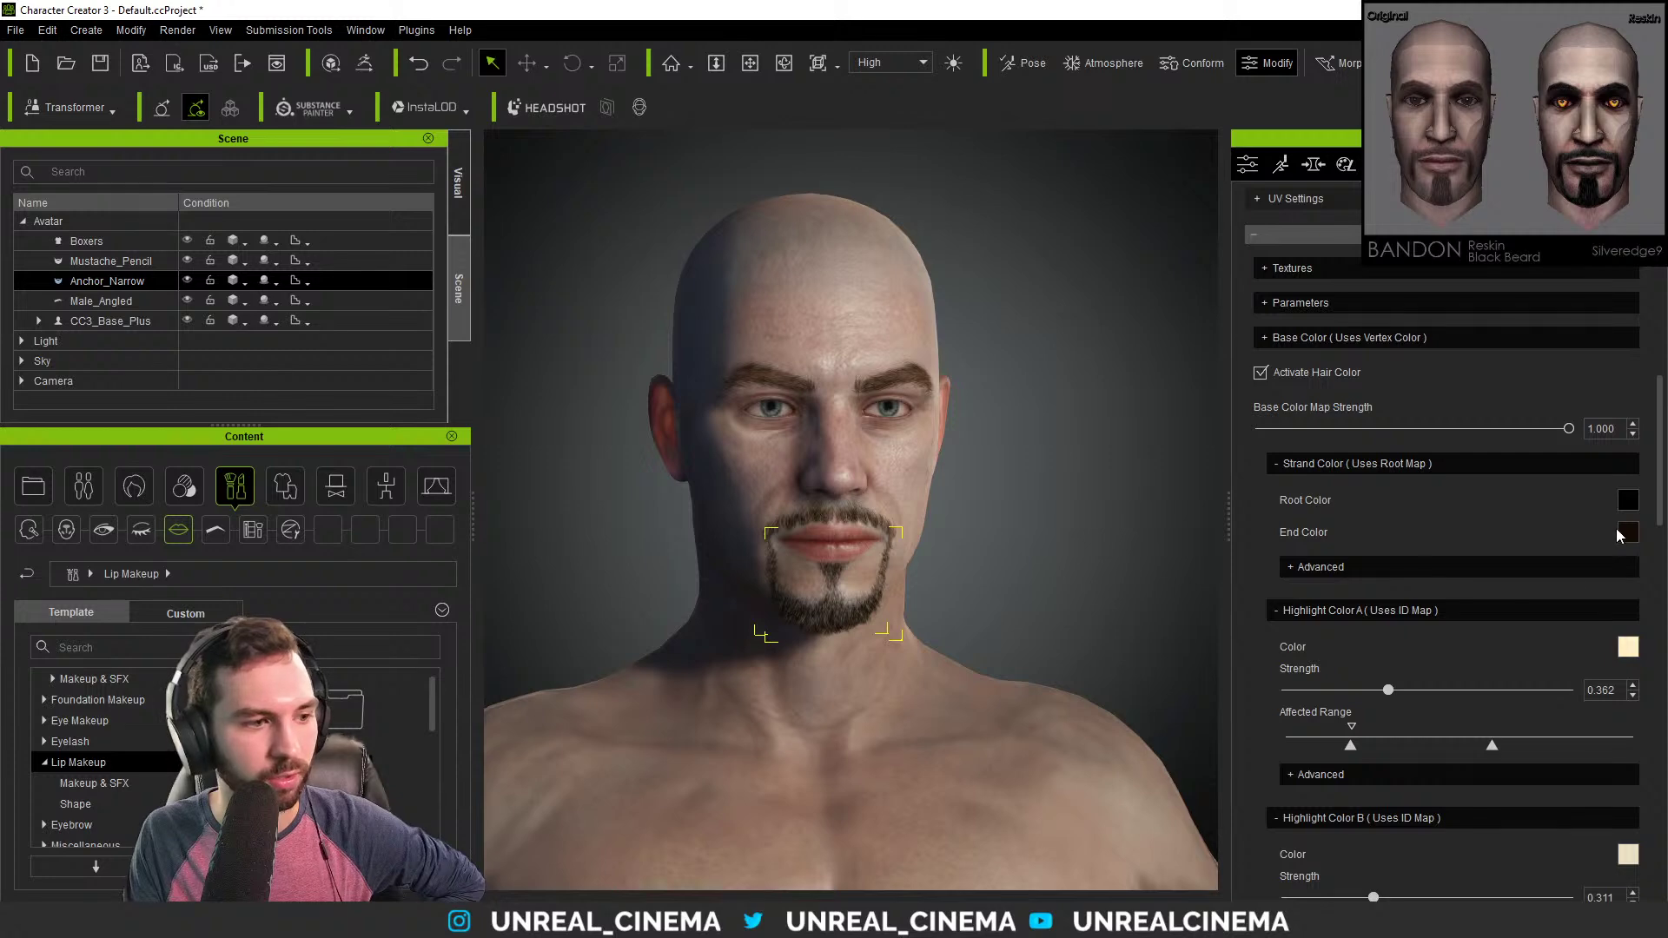
# Set the end color of the Anchor_Narrow beard's strands to near-black #070302.
pyautogui.click(1630, 534)
pyautogui.moveTo(1001, 253); pyautogui.dragTo(1530, 244)
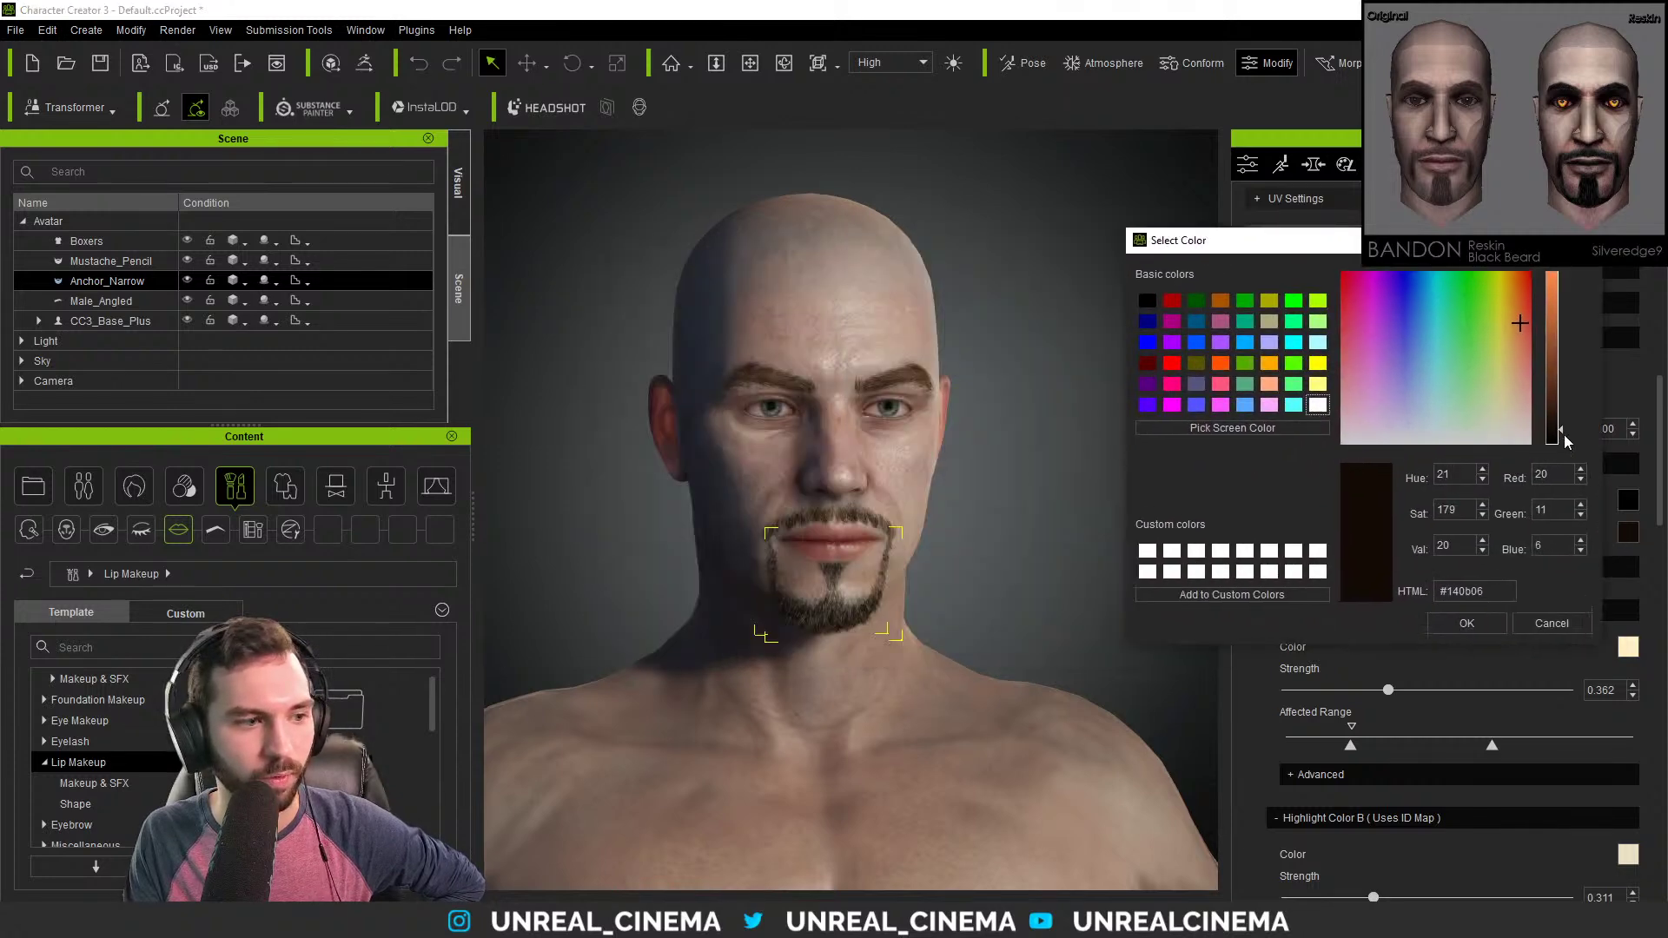
pyautogui.moveTo(1566, 442); pyautogui.dragTo(1567, 446)
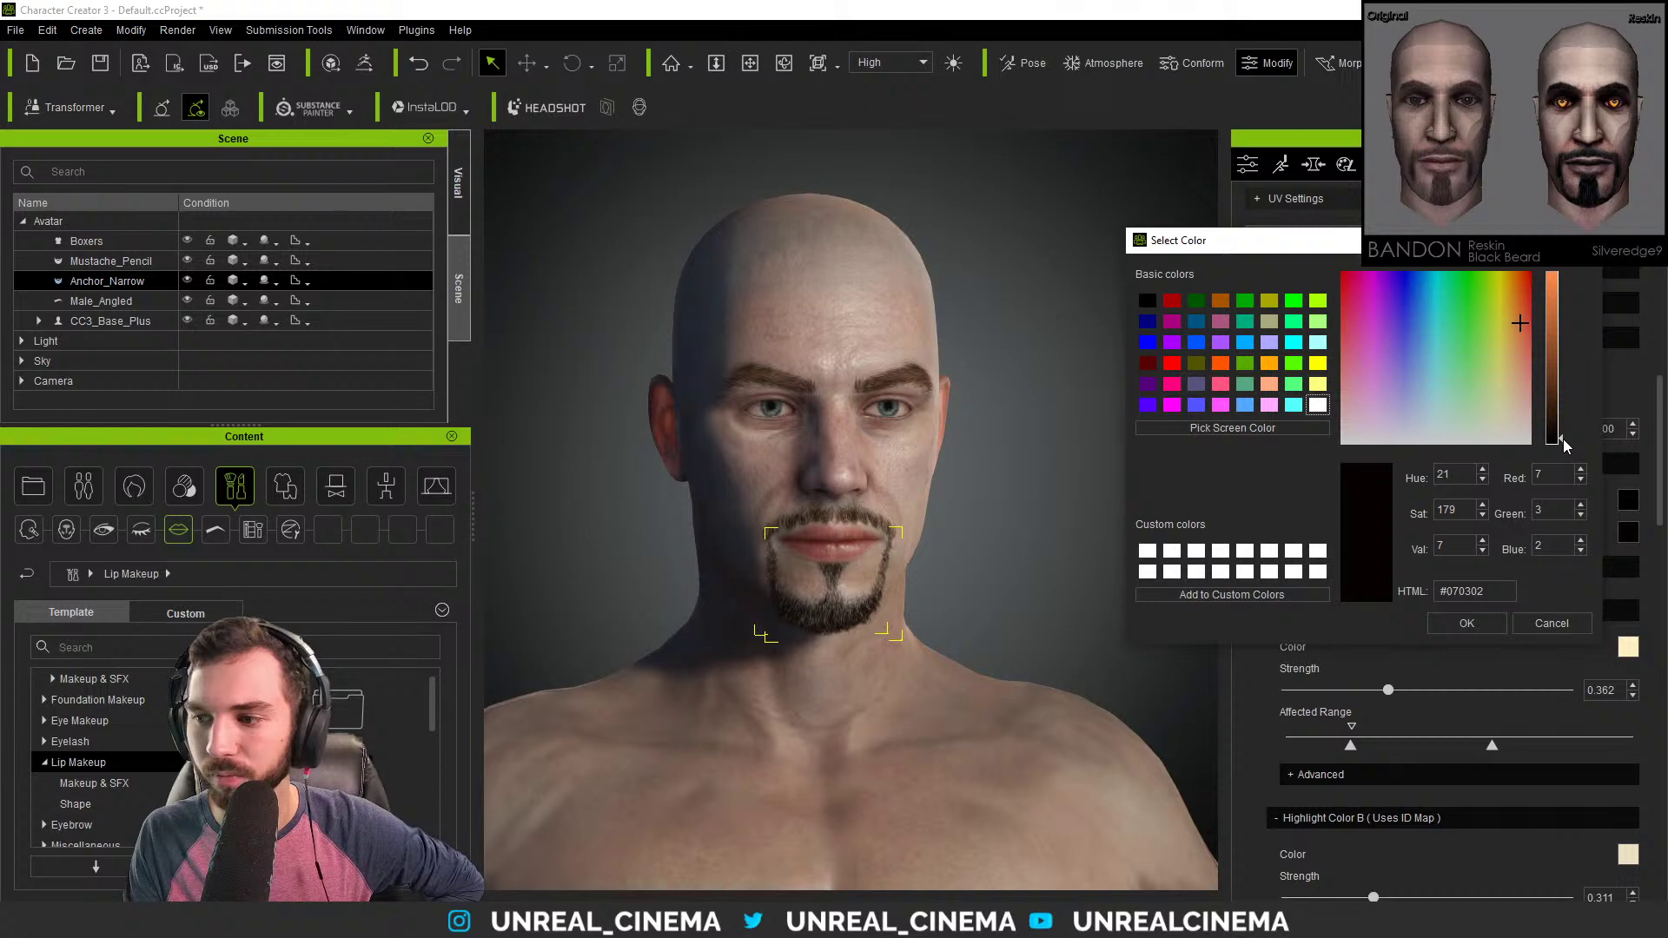
pyautogui.click(1477, 622)
# Darken the Anchor_Narrow beard's Highlight Color A to #4a4539.
pyautogui.click(1629, 647)
pyautogui.moveTo(961, 255); pyautogui.dragTo(1491, 200)
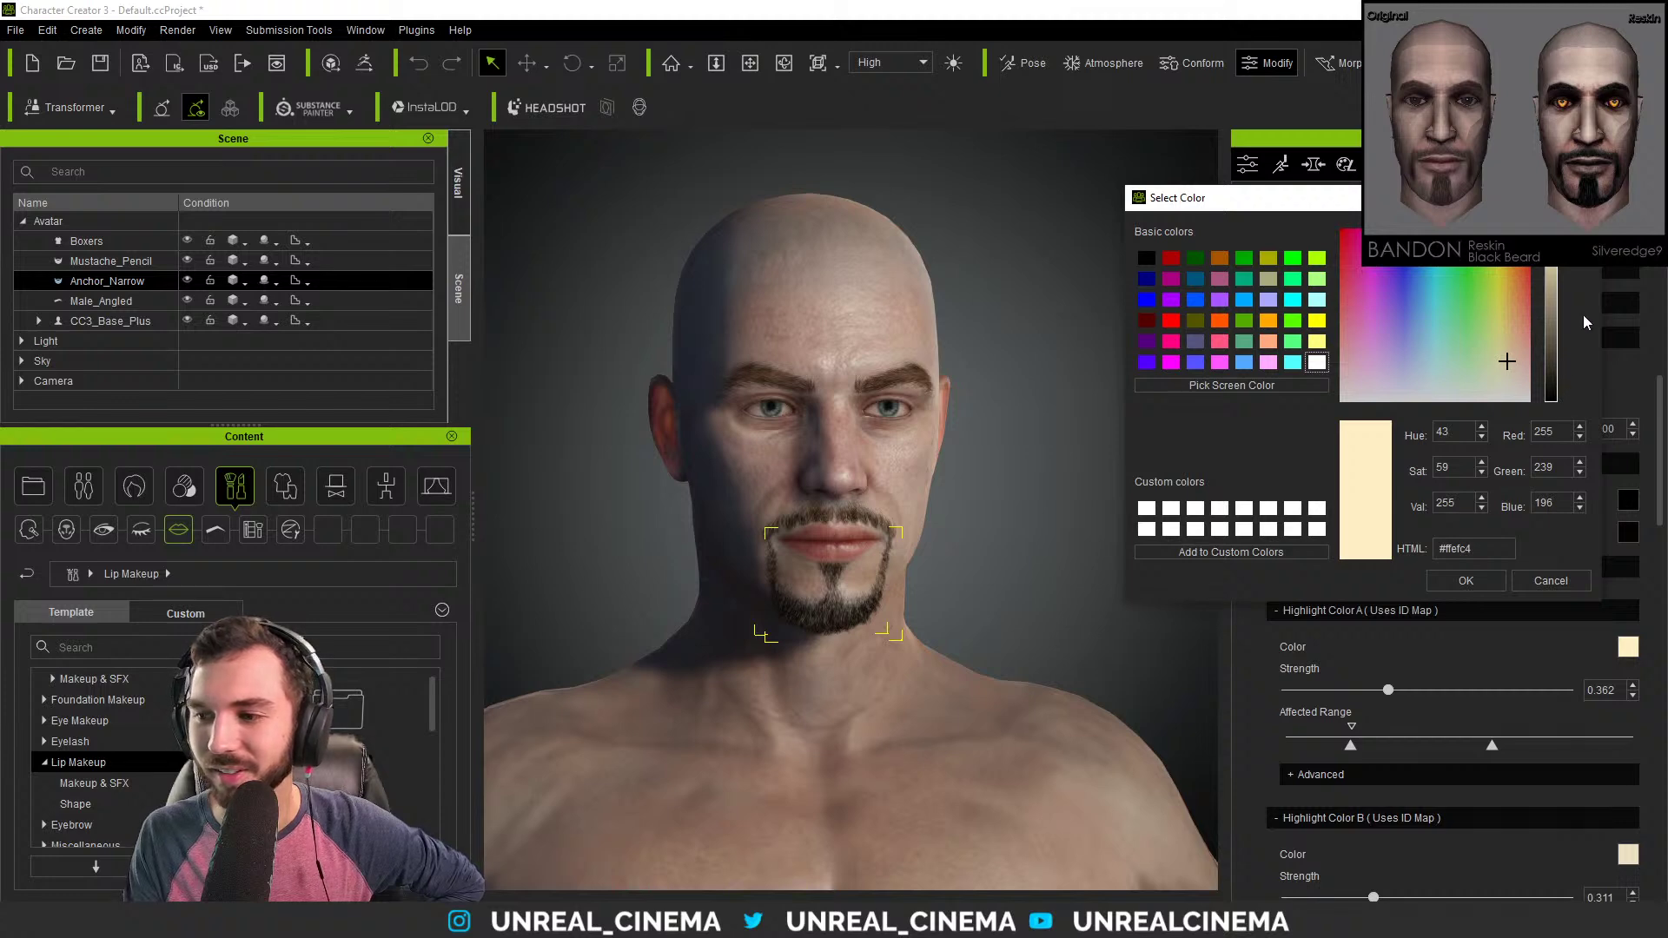
pyautogui.moveTo(1561, 270); pyautogui.dragTo(1566, 351)
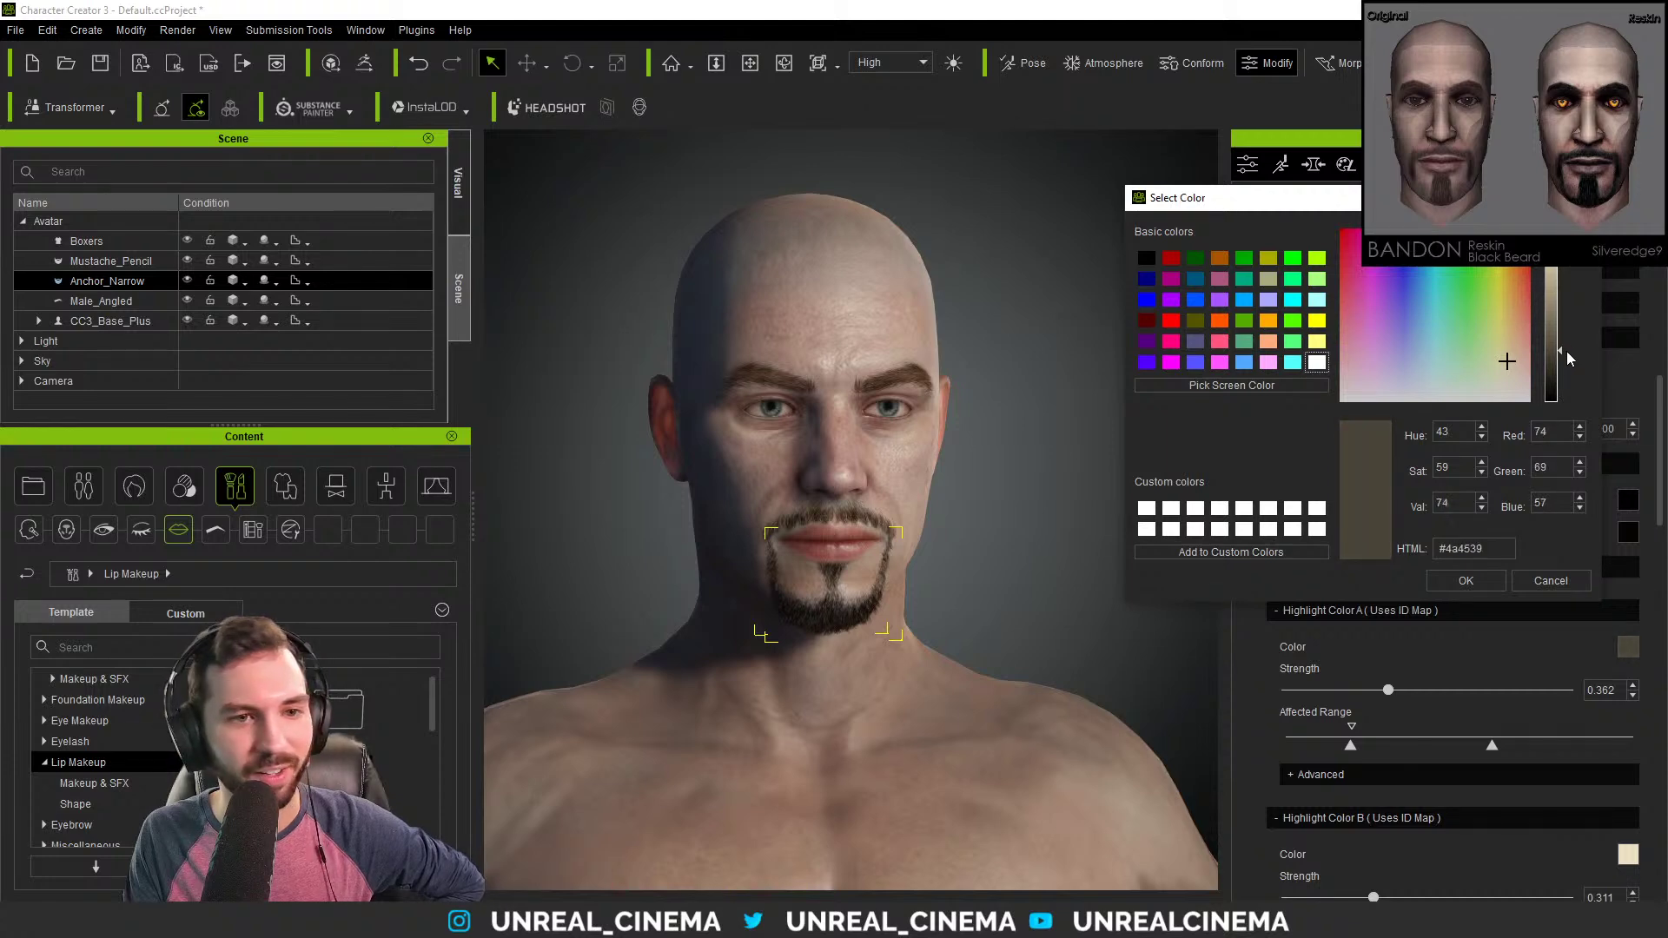
pyautogui.click(1466, 580)
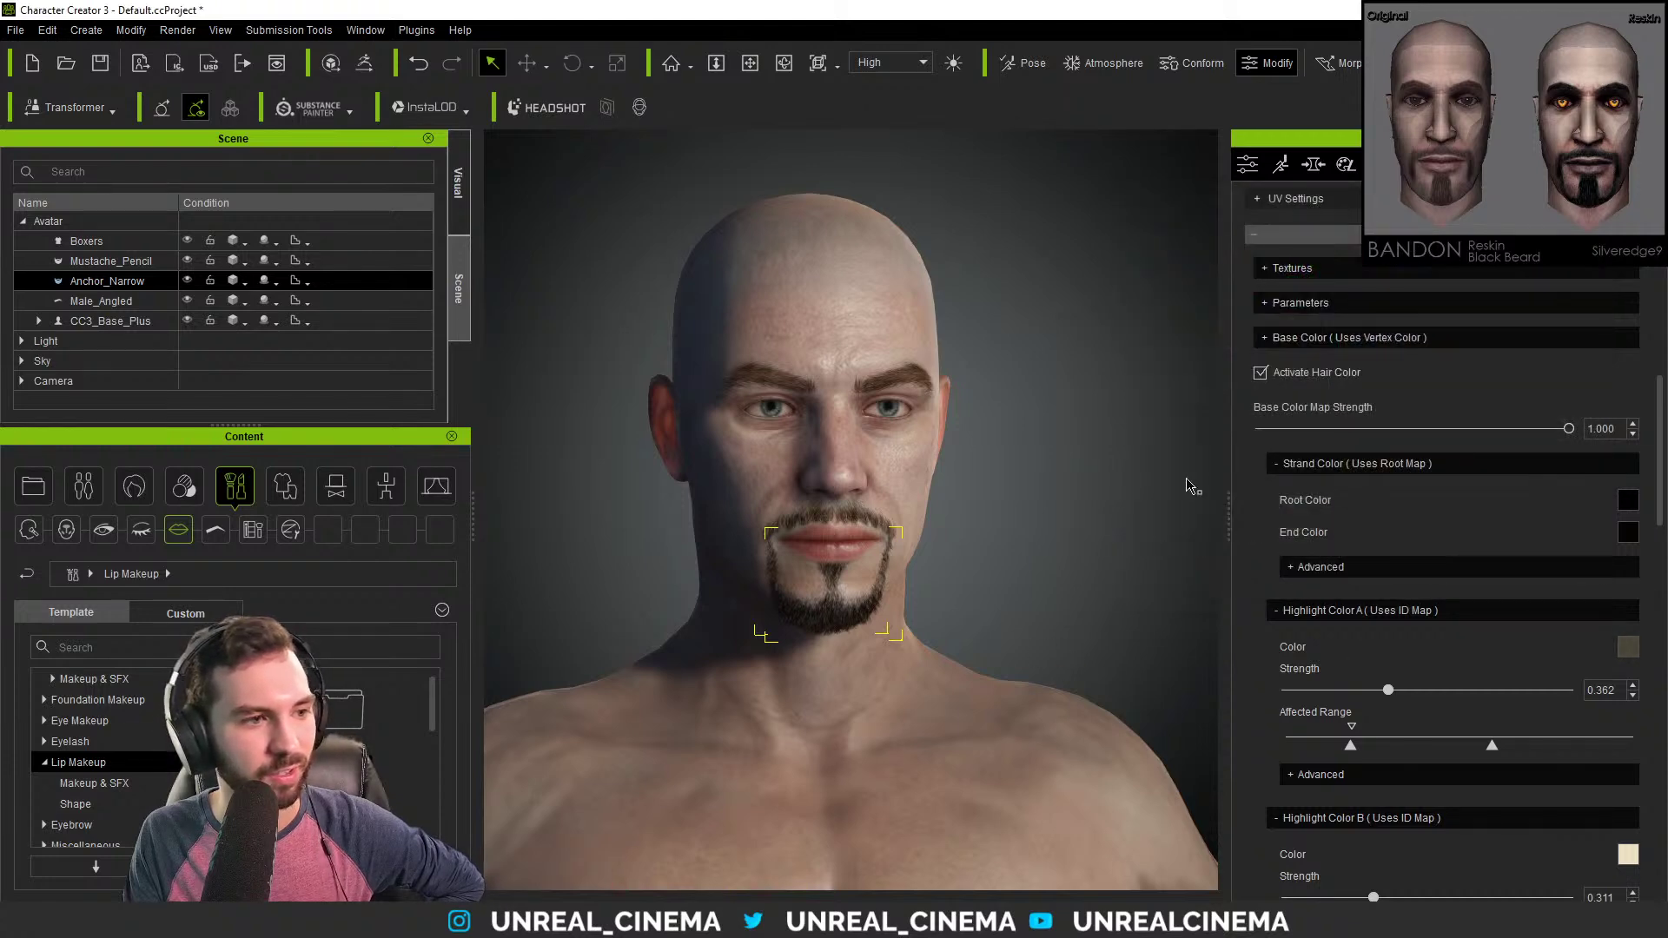
# Look through the material settings of Mustache_Pencil, Boxers and Male_Angled, and examine the facial hair from a more frontal view.
pyautogui.scroll(3, 1387, 388)
pyautogui.scroll(12, 1387, 388)
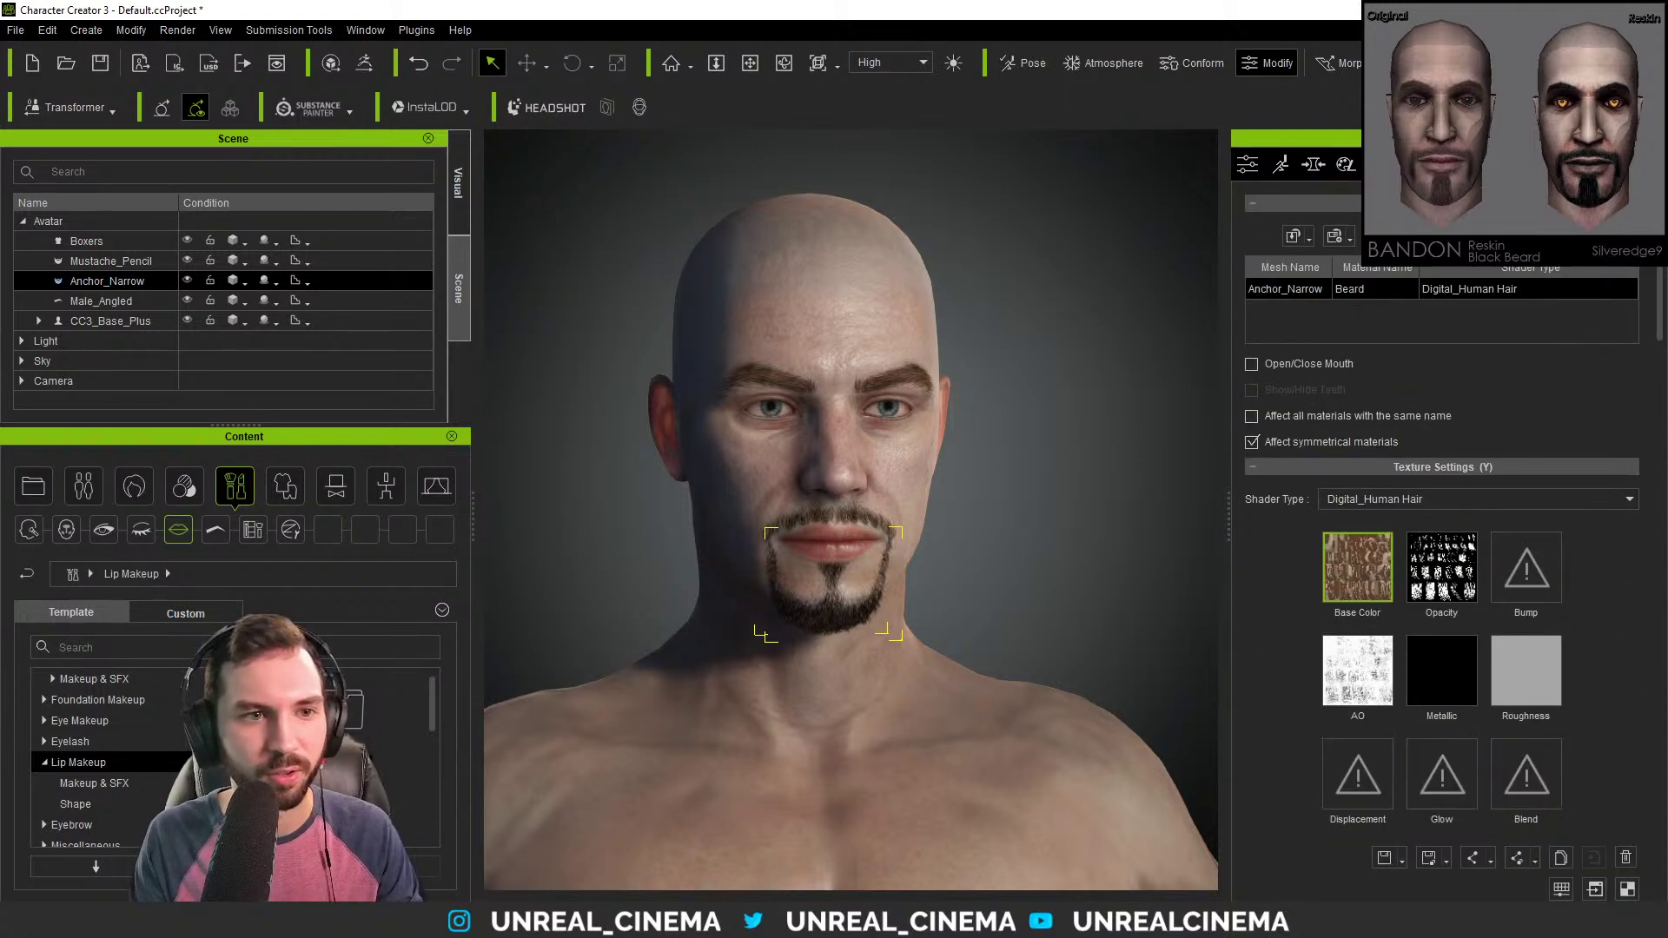
pyautogui.click(110, 261)
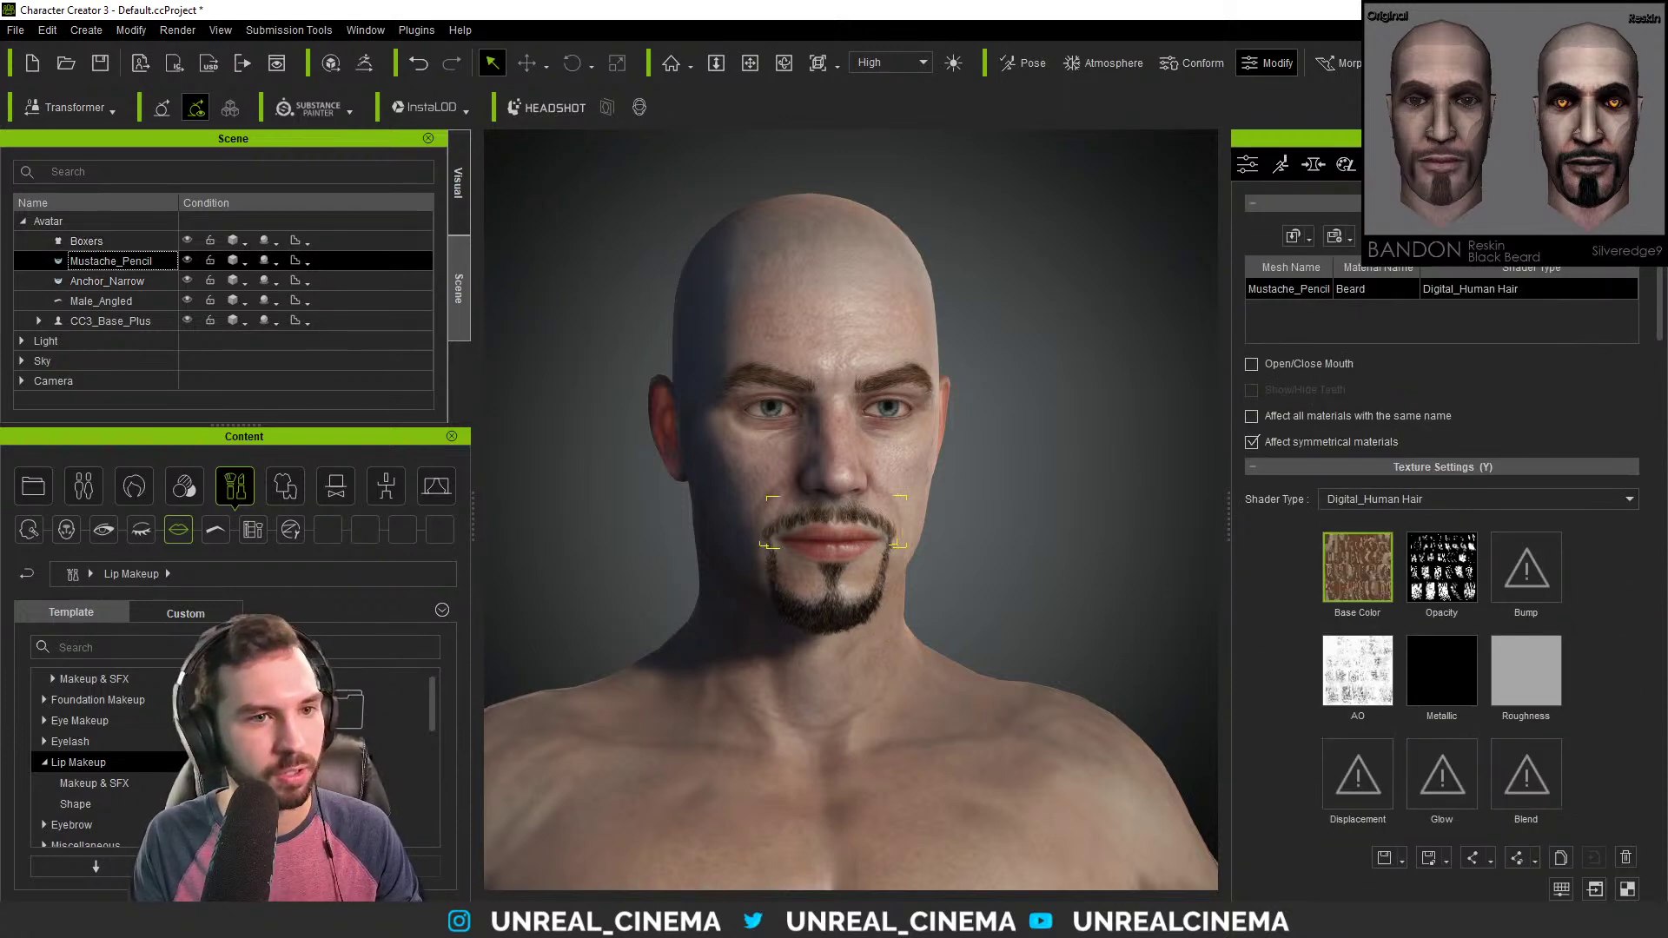
pyautogui.click(137, 243)
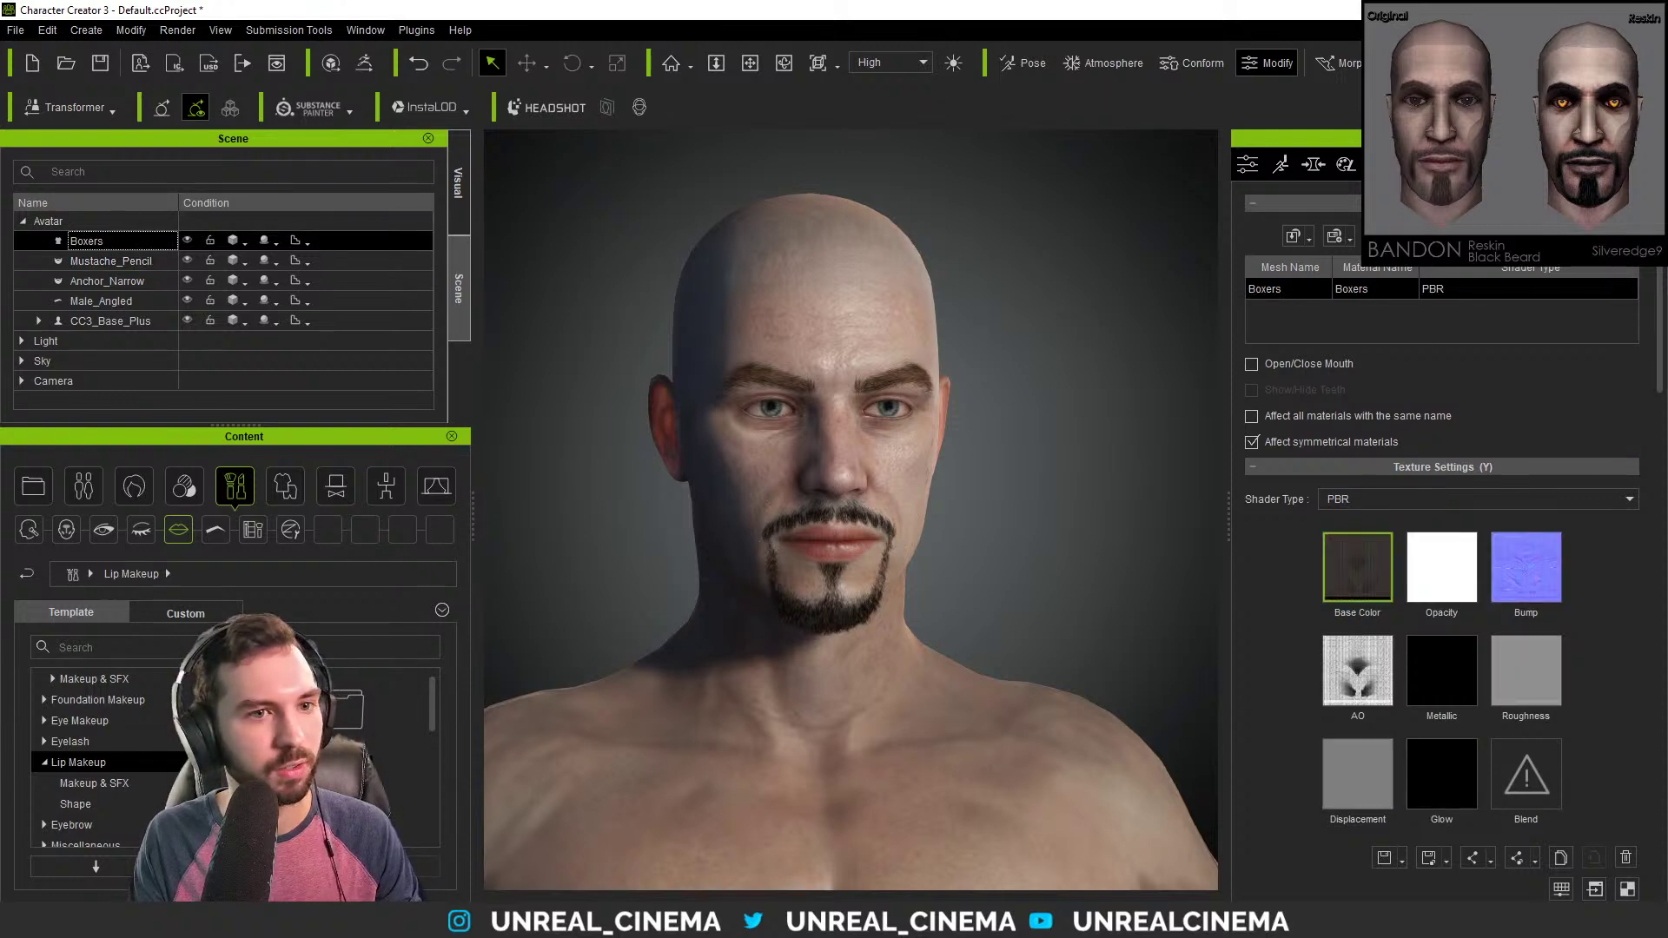
pyautogui.scroll(-10, 1288, 477)
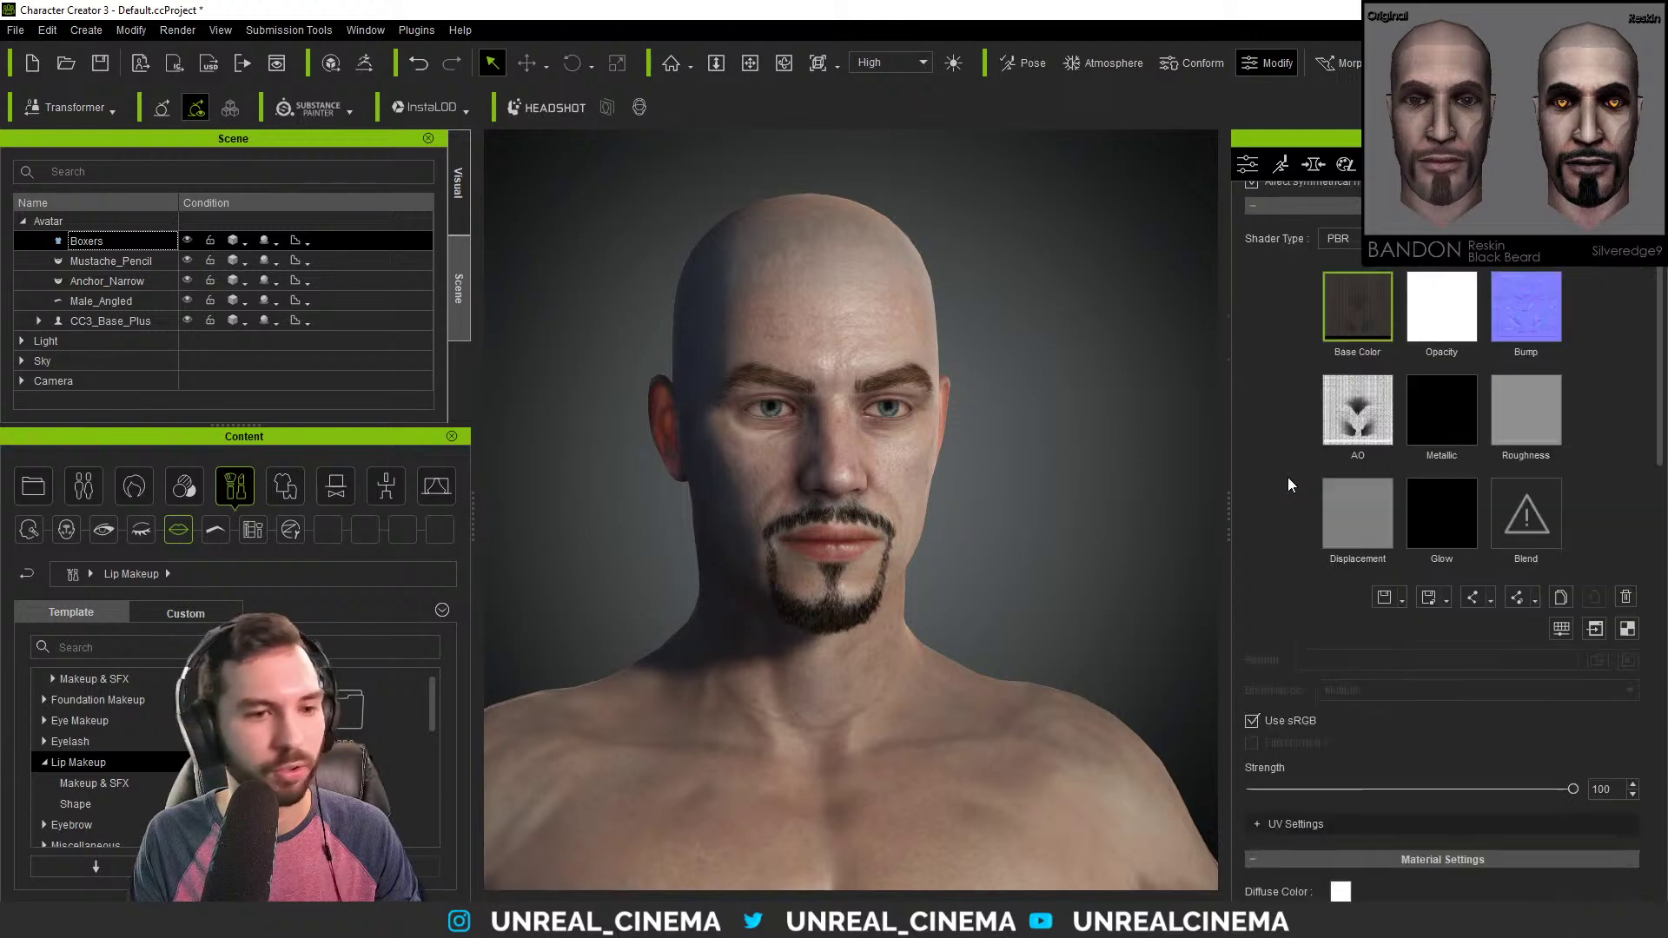
pyautogui.scroll(-8, 1329, 565)
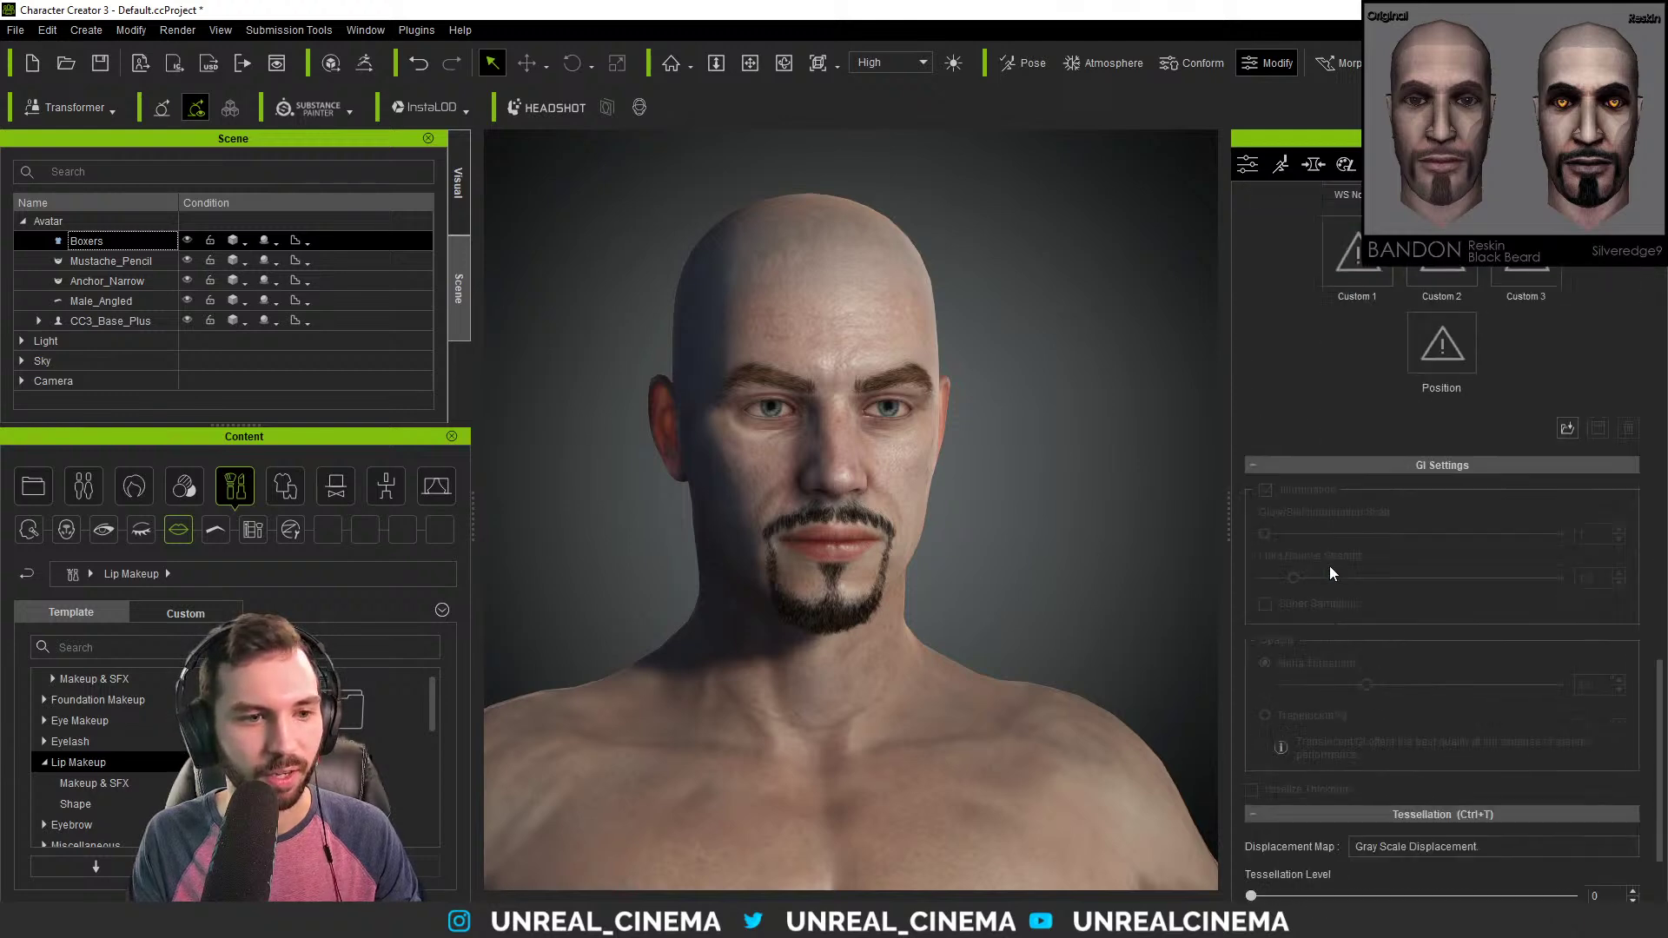
pyautogui.scroll(10, 1333, 563)
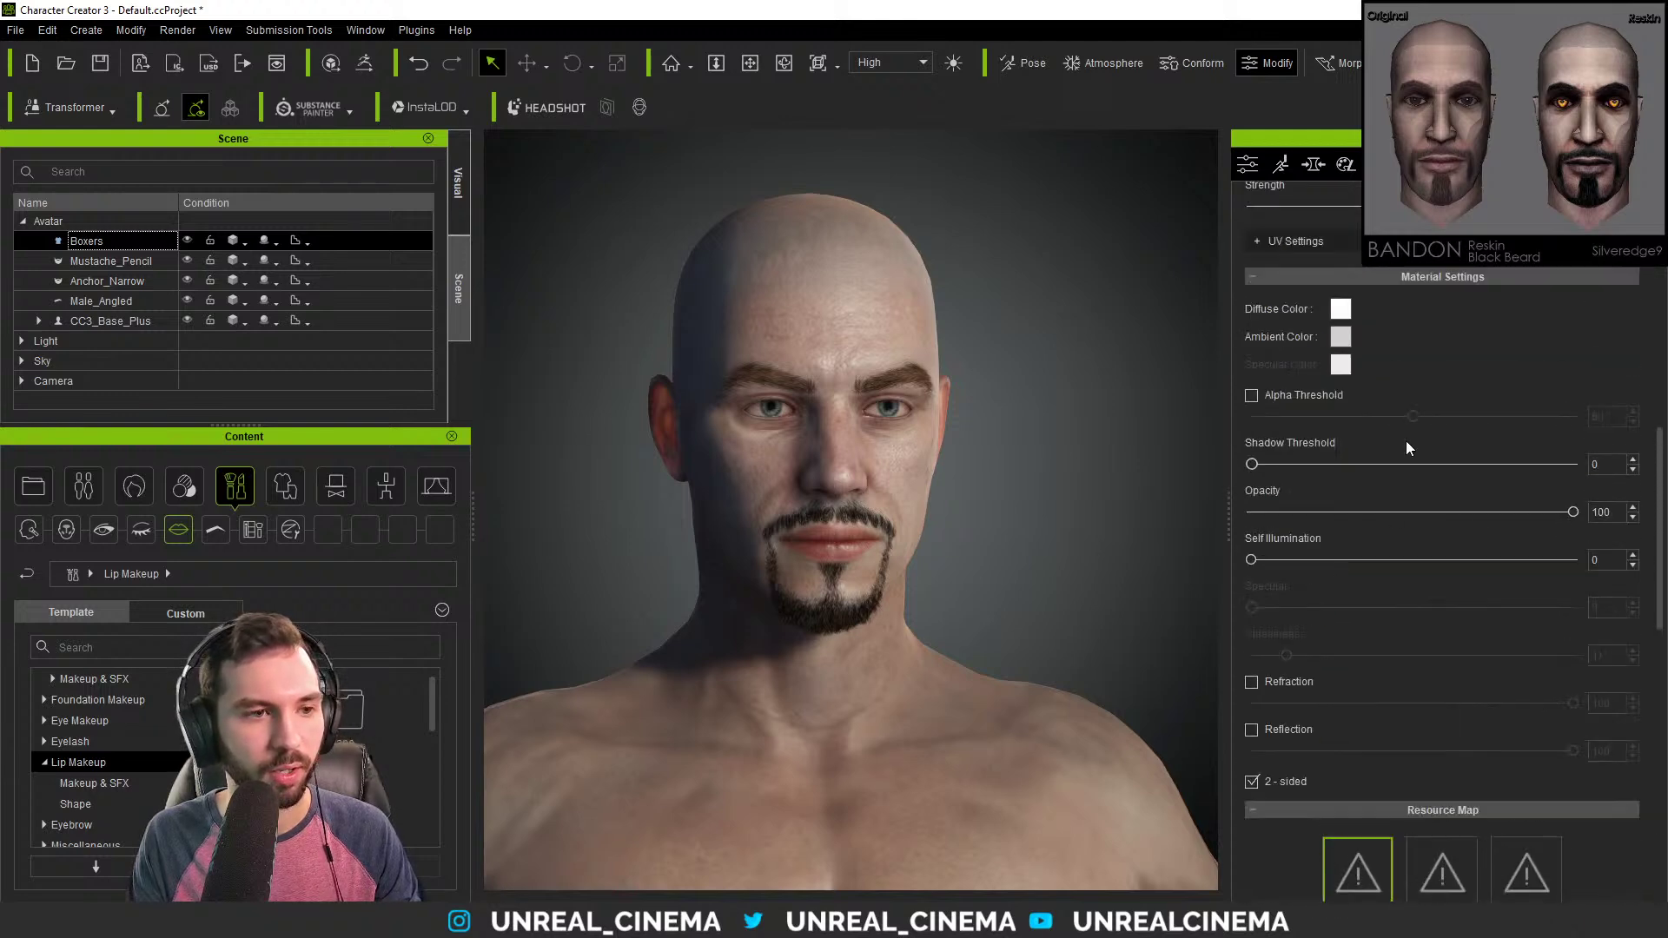
pyautogui.click(118, 262)
pyautogui.scroll(8, 1505, 408)
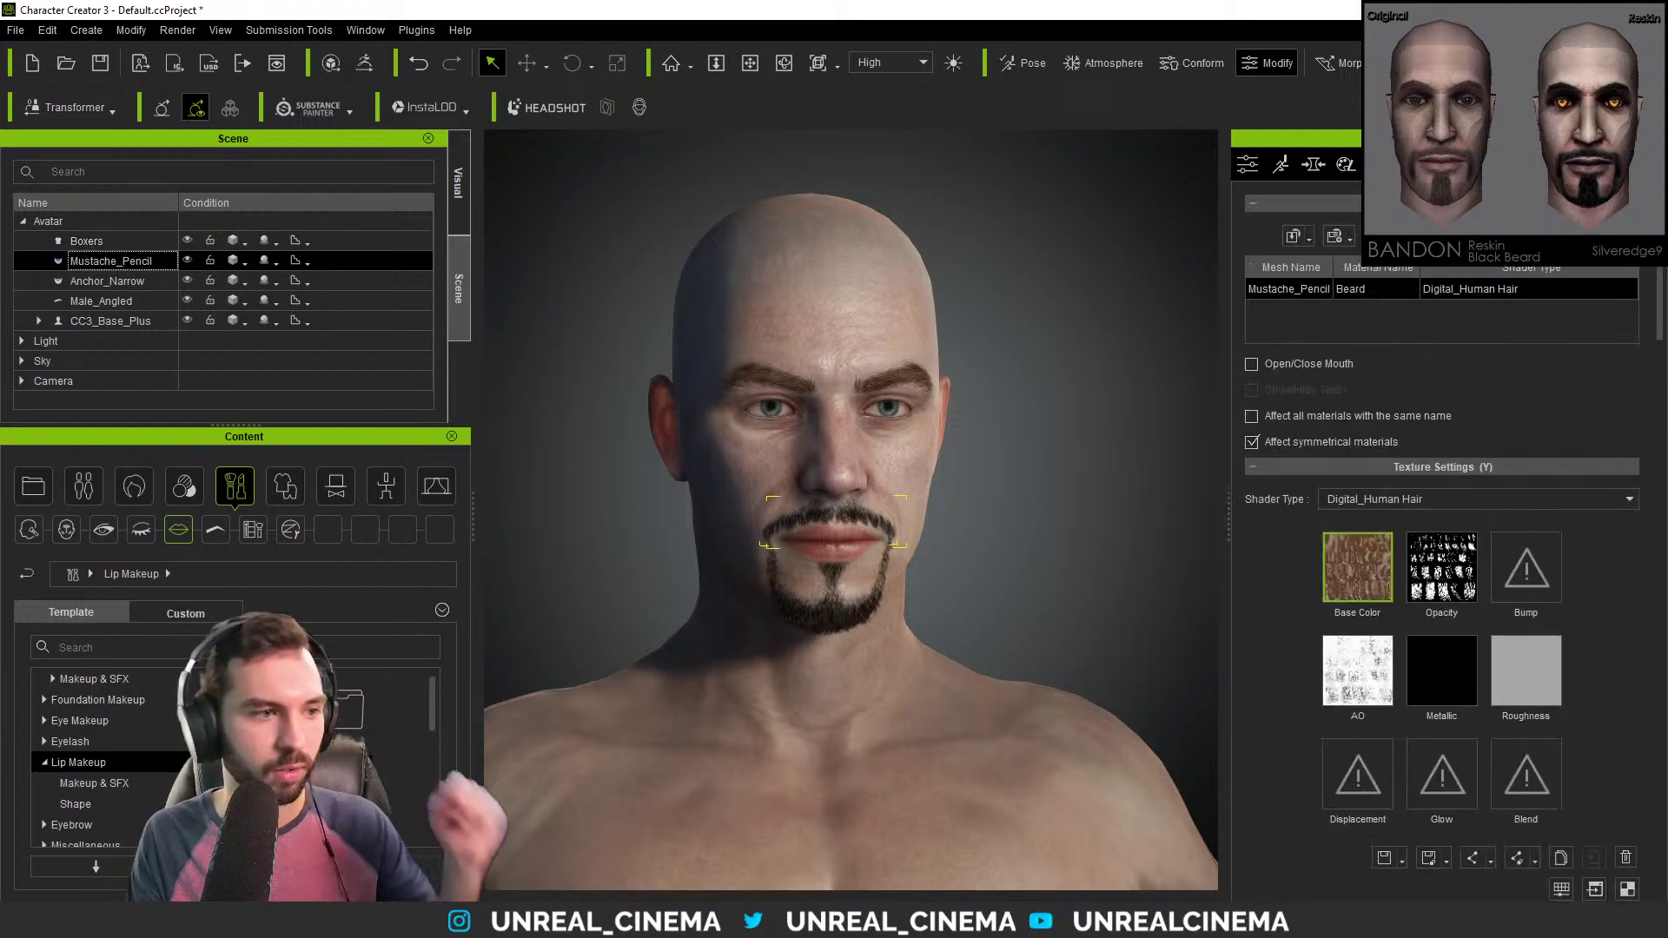
pyautogui.click(101, 301)
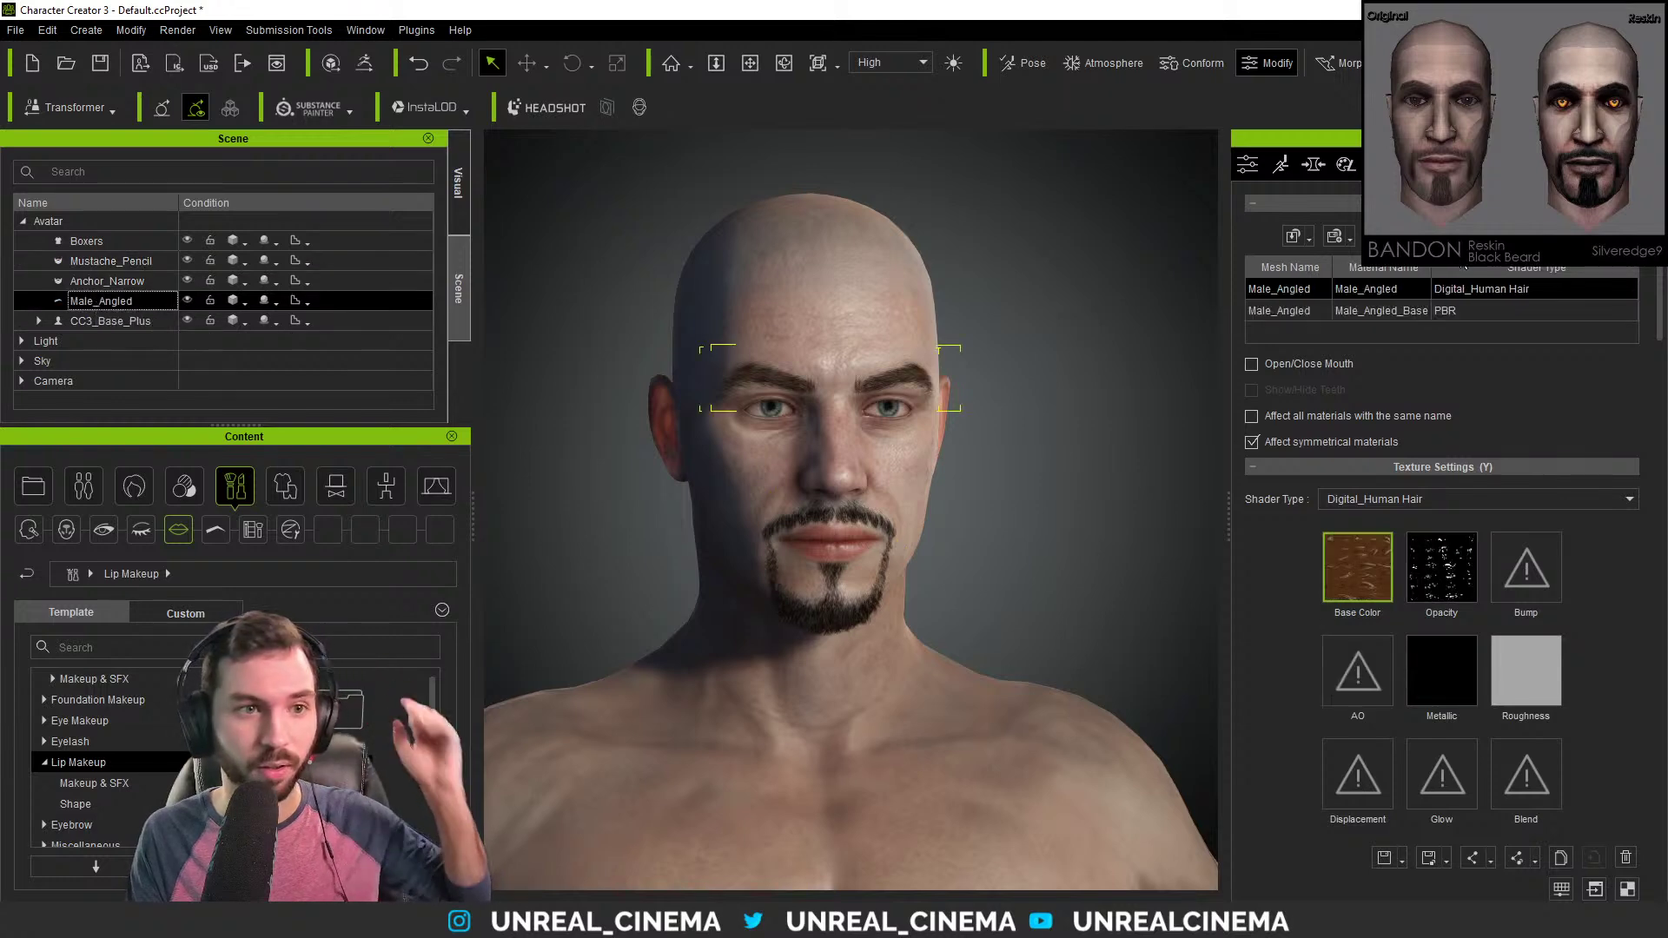
pyautogui.click(1061, 458)
pyautogui.moveTo(1096, 513); pyautogui.dragTo(1046, 481, button='right')
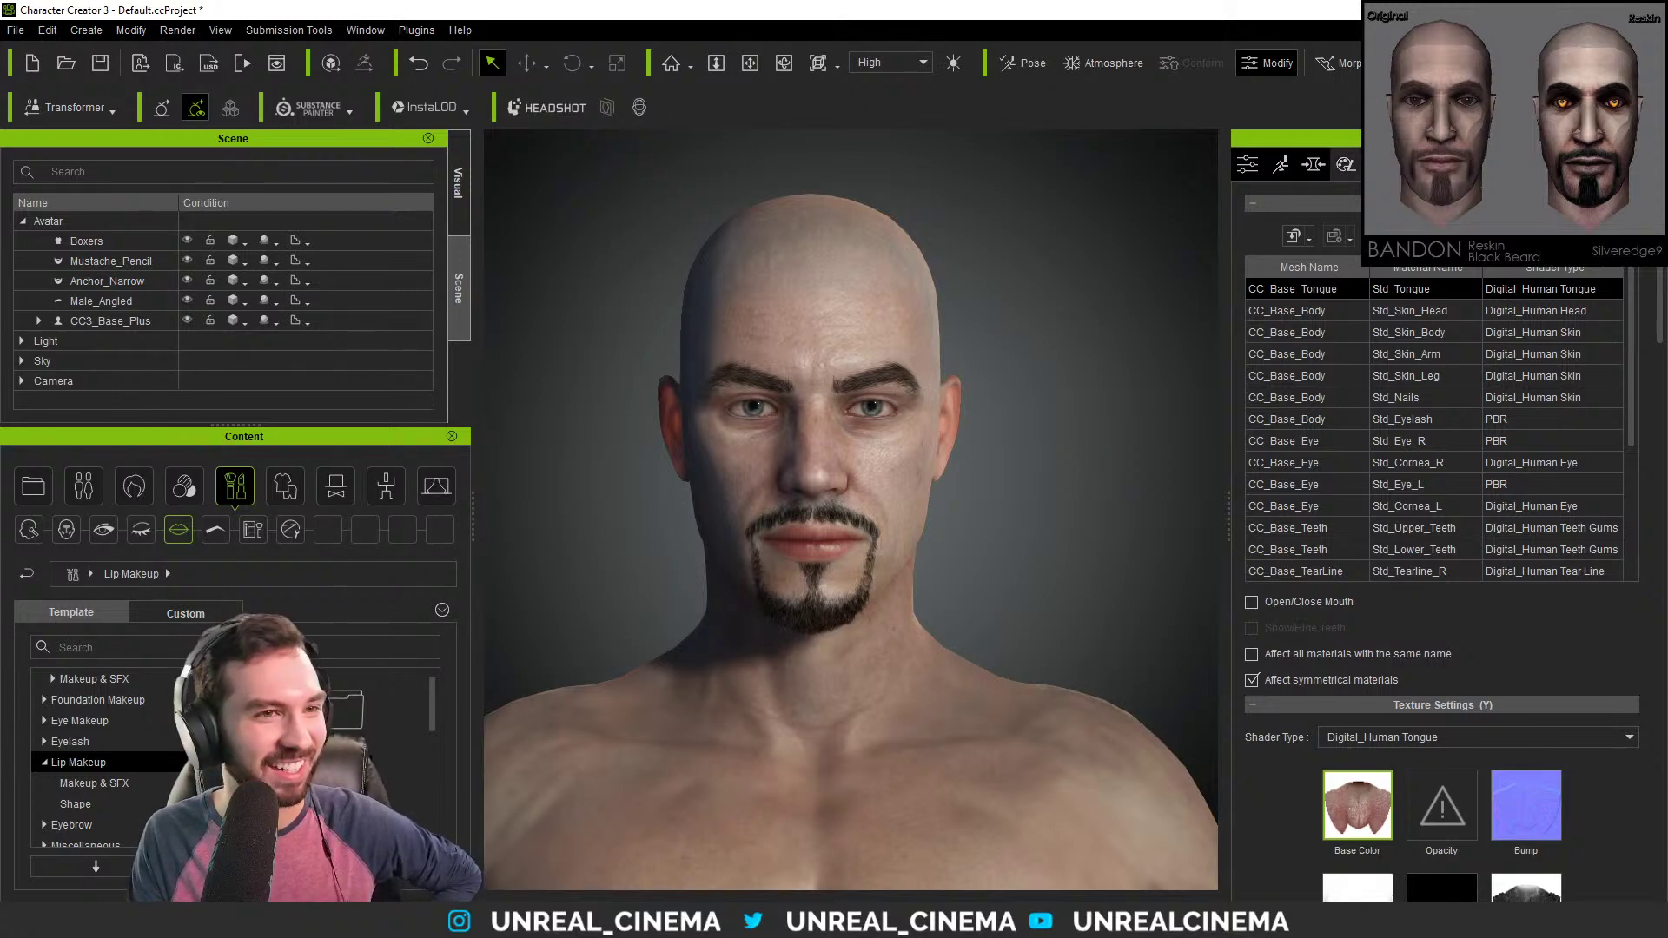
# Activate the skin editor for the head of the CC3_Base_Plus avatar and select the Skin Base layer.
pyautogui.click(100, 326)
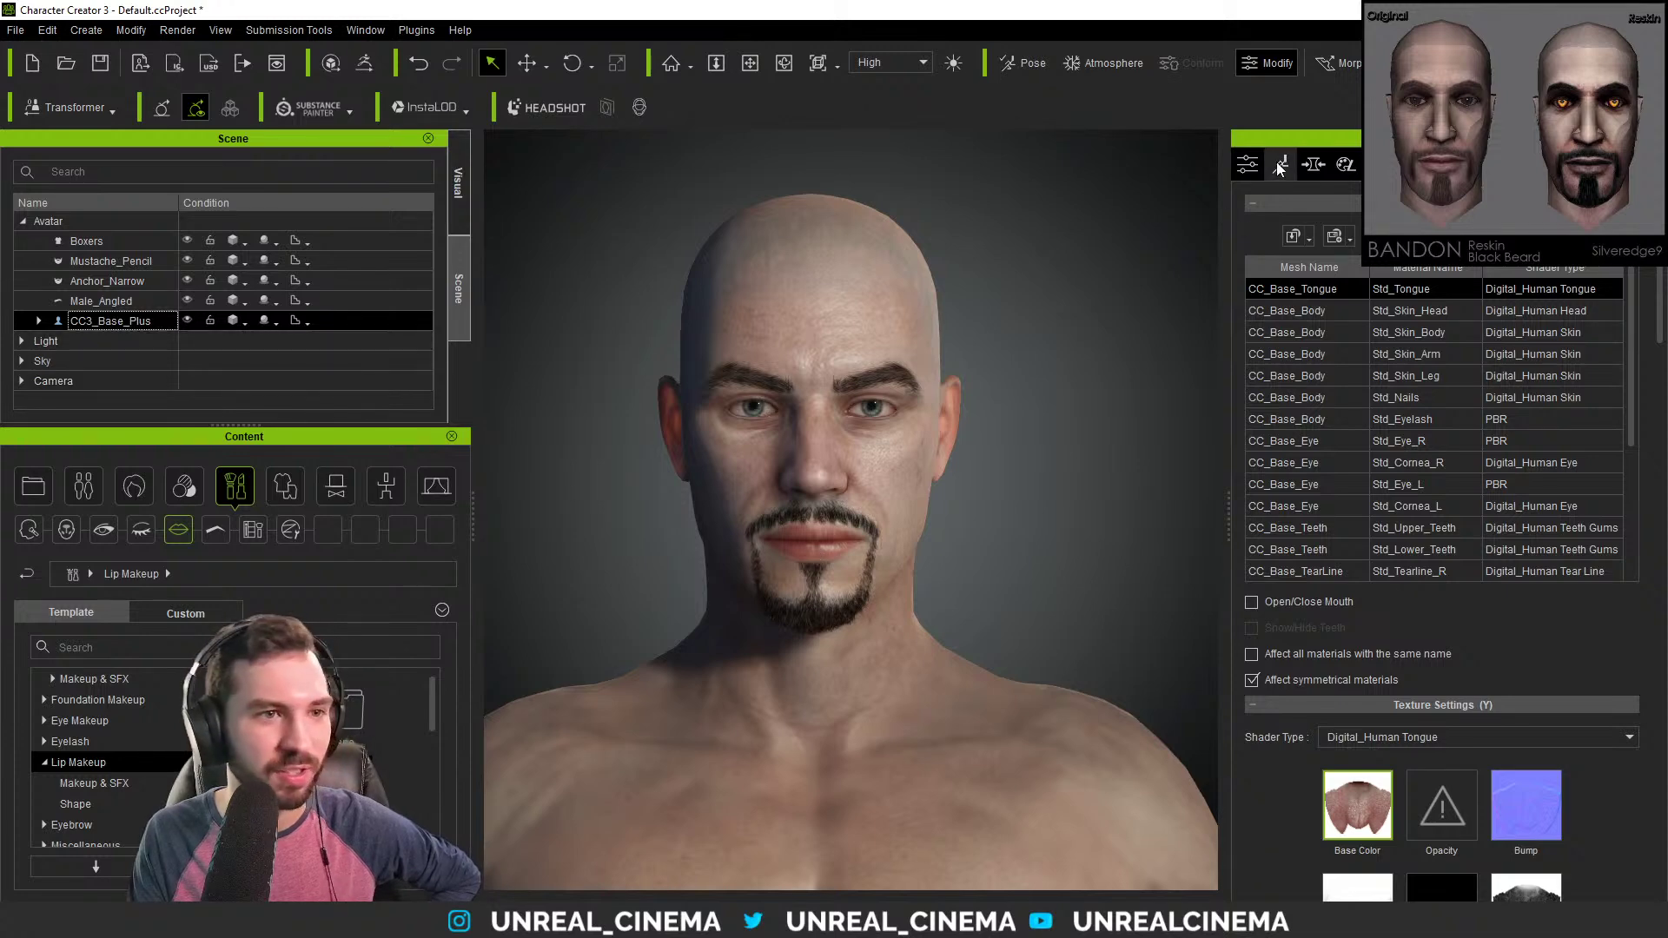
pyautogui.click(1322, 166)
pyautogui.click(1346, 165)
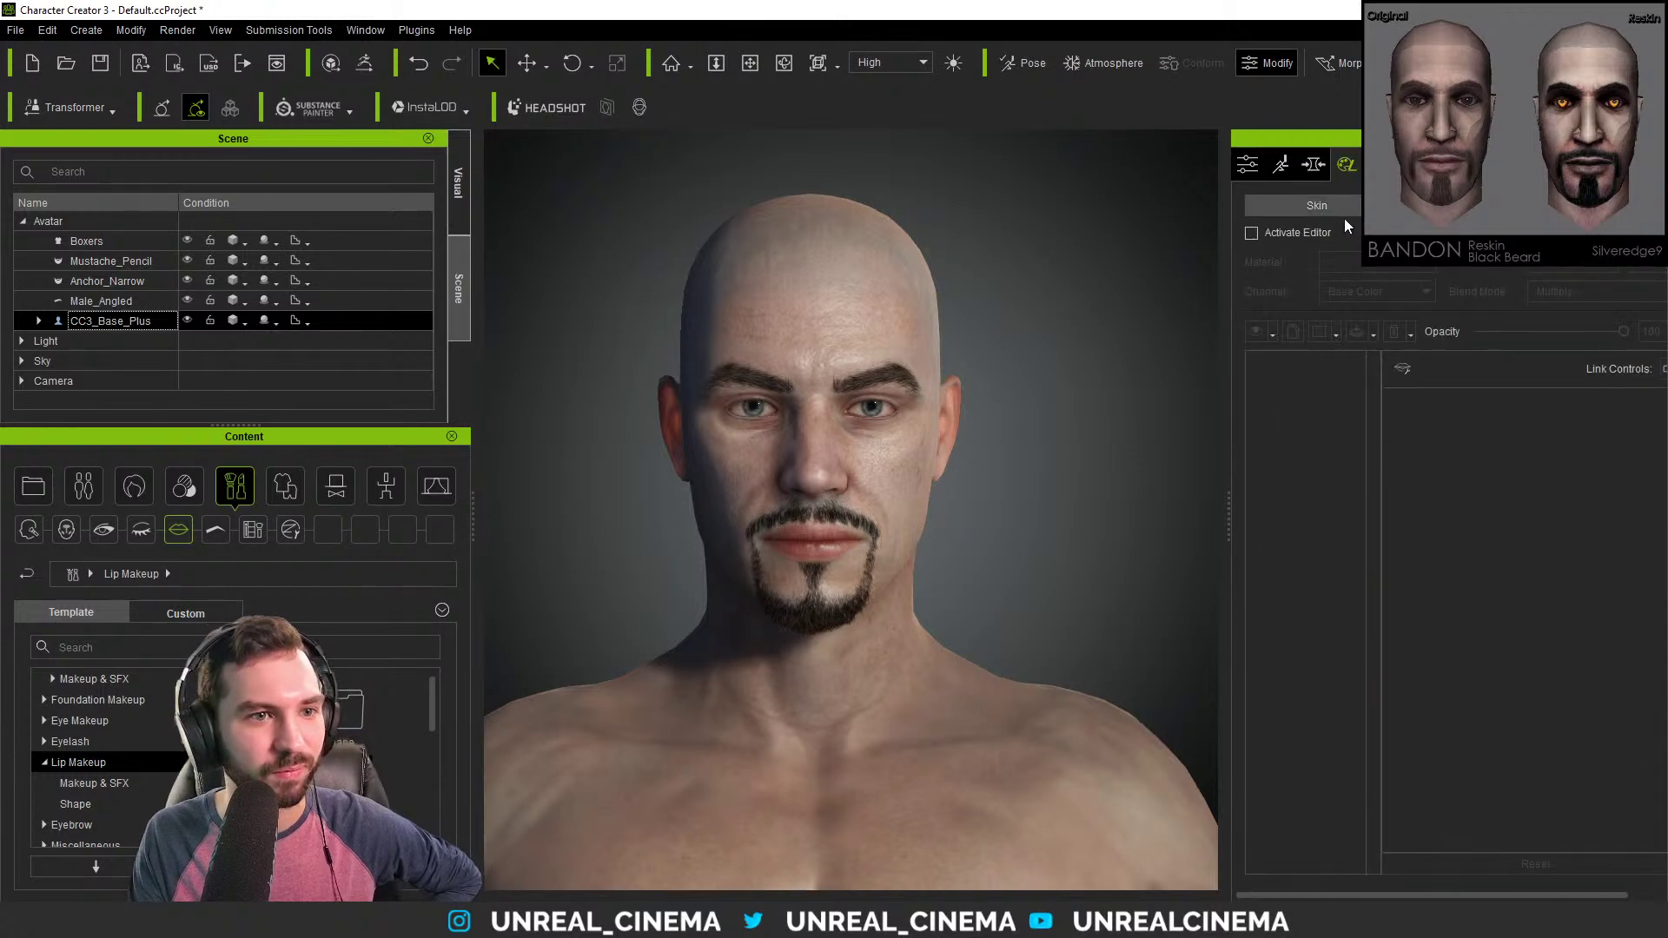
pyautogui.click(1283, 231)
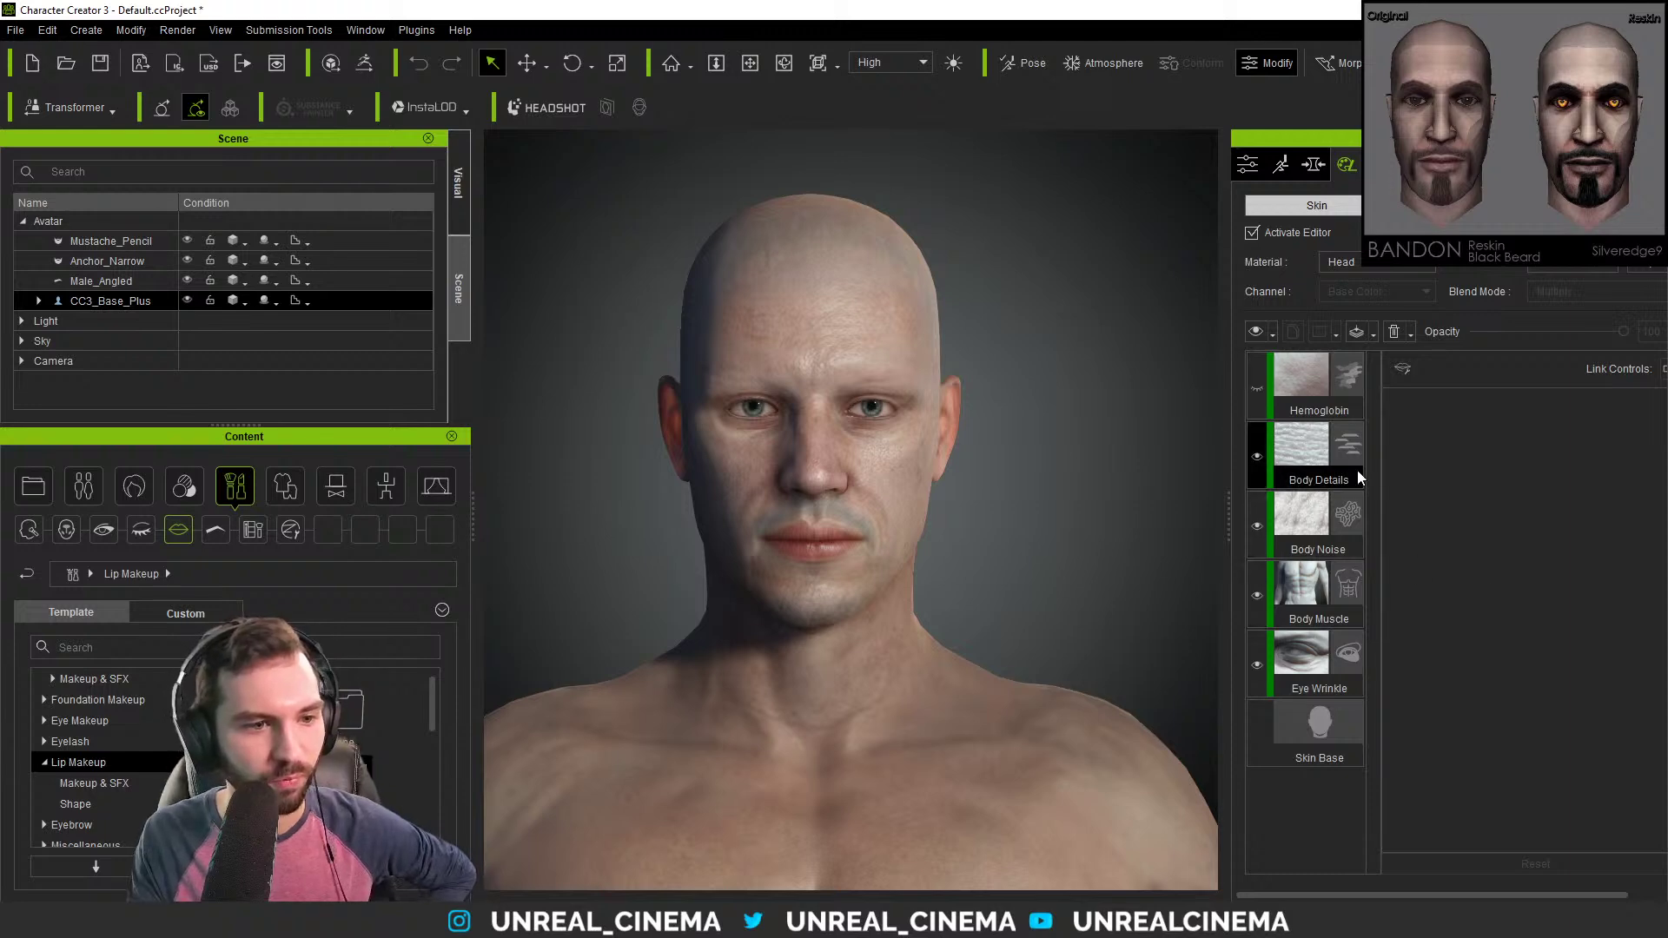
pyautogui.click(1346, 260)
pyautogui.click(1350, 262)
pyautogui.click(1289, 758)
pyautogui.scroll(-2, 1432, 669)
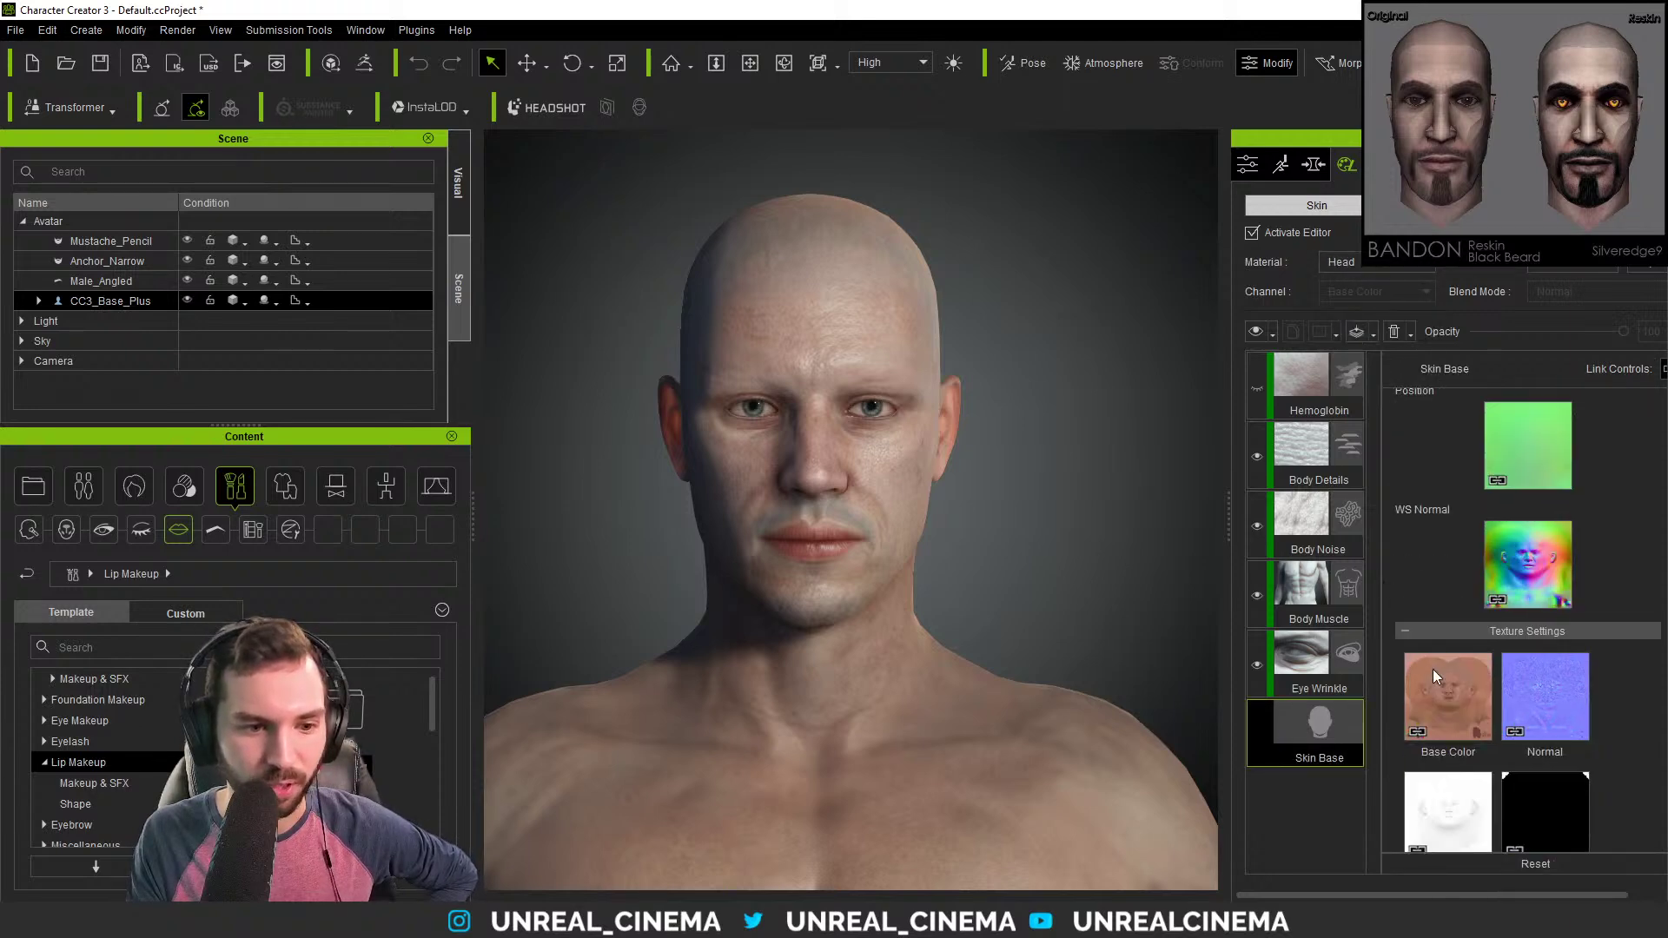
pyautogui.click(1463, 707)
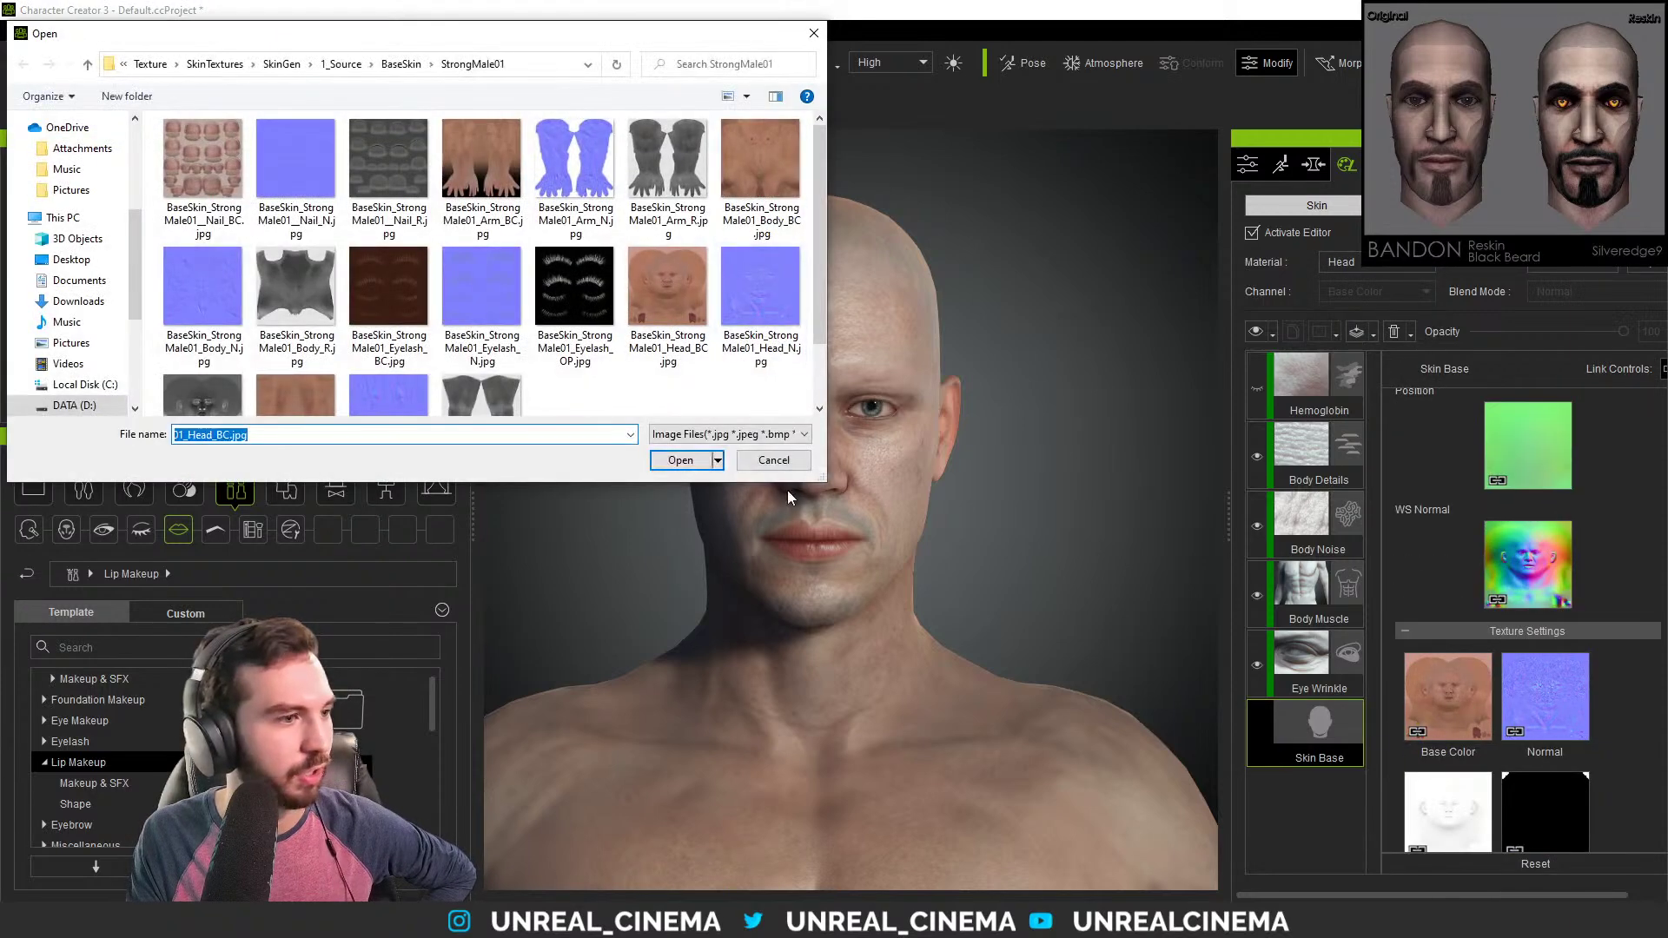
pyautogui.click(789, 474)
pyautogui.rightClick(1451, 708)
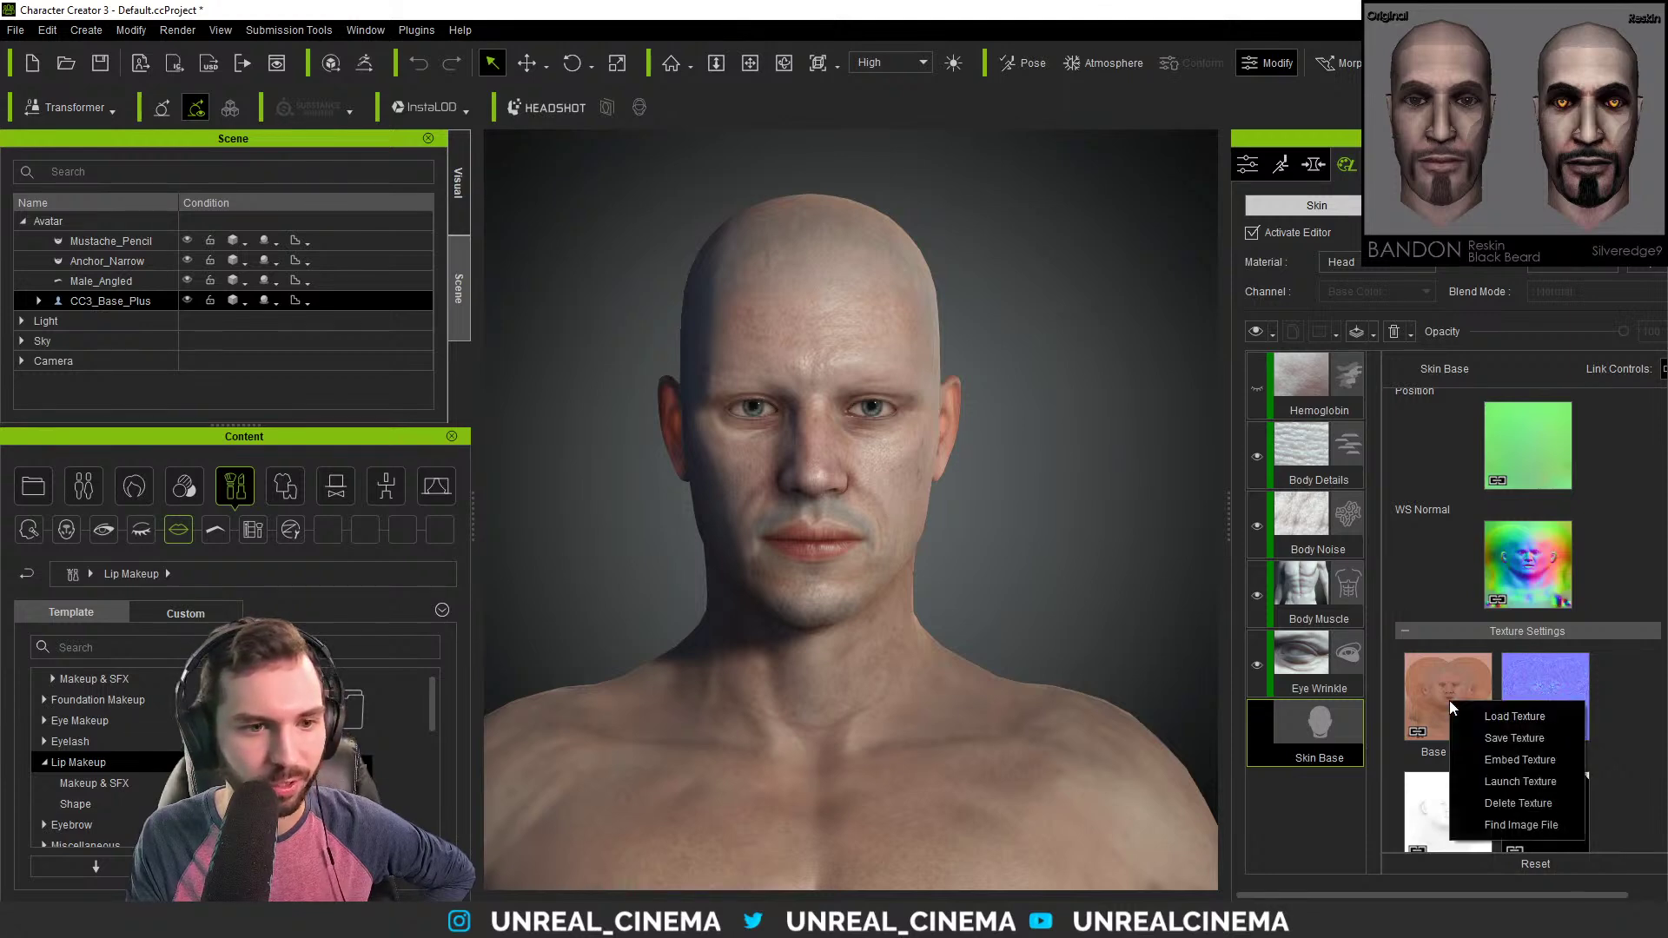
pyautogui.click(1439, 612)
# Try a darker Brightness for the lip base color in the Skin Base layer, and reset it to 0.
pyautogui.scroll(-3, 1442, 608)
pyautogui.scroll(-2, 1454, 575)
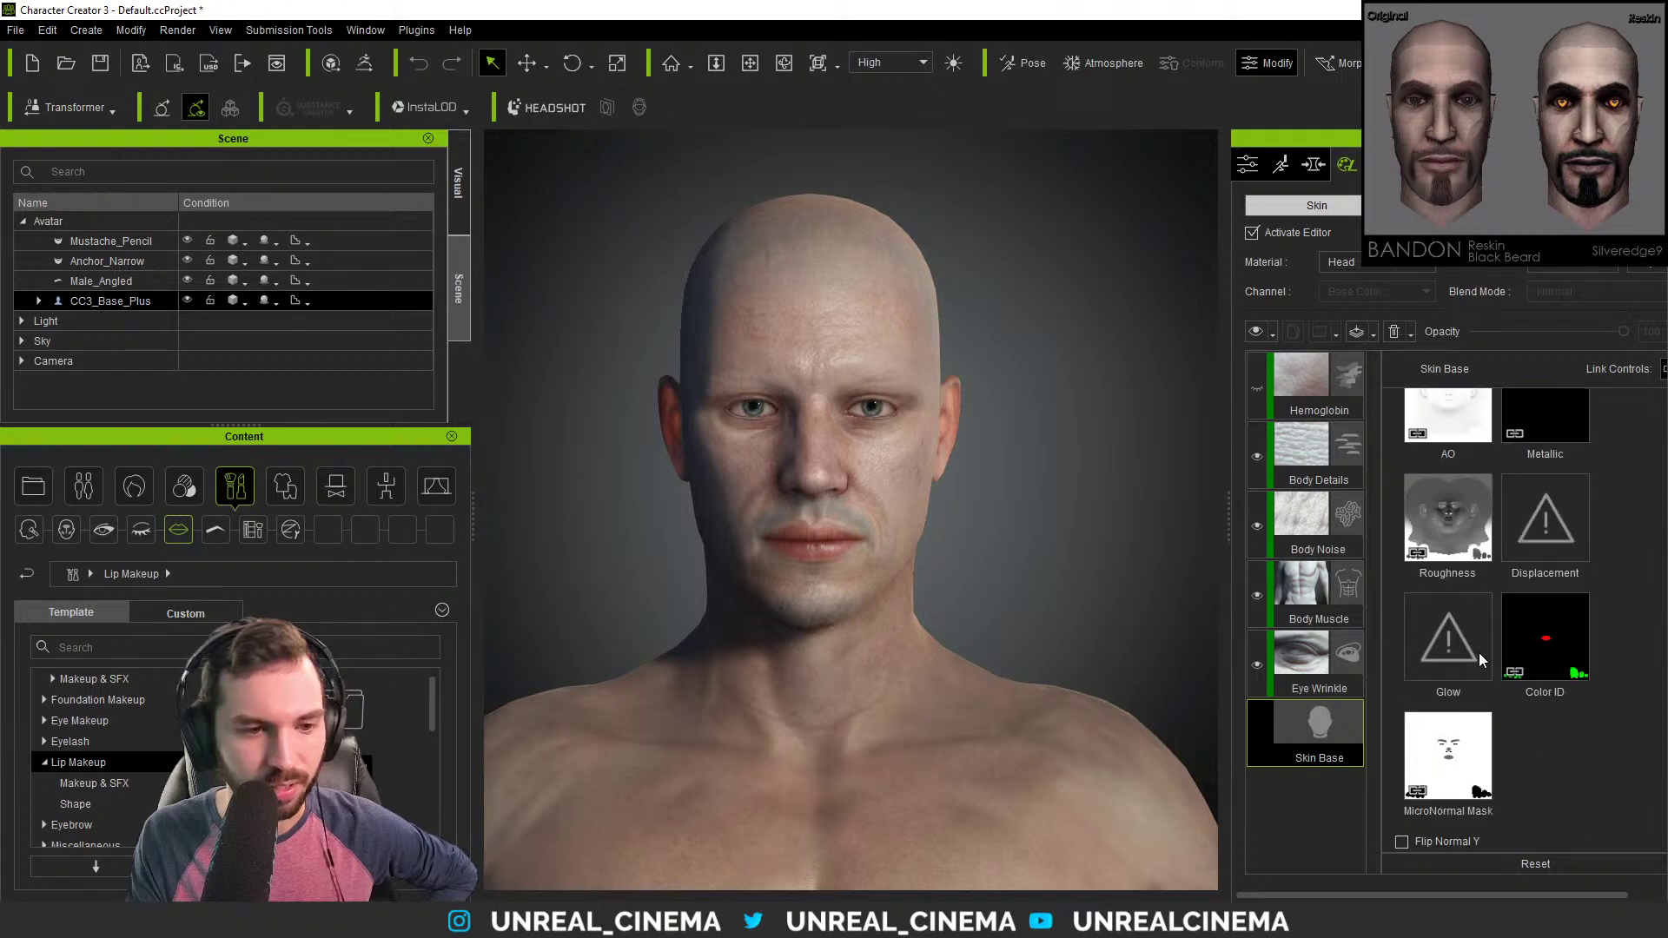
pyautogui.scroll(-2, 1477, 653)
pyautogui.scroll(-8, 1477, 653)
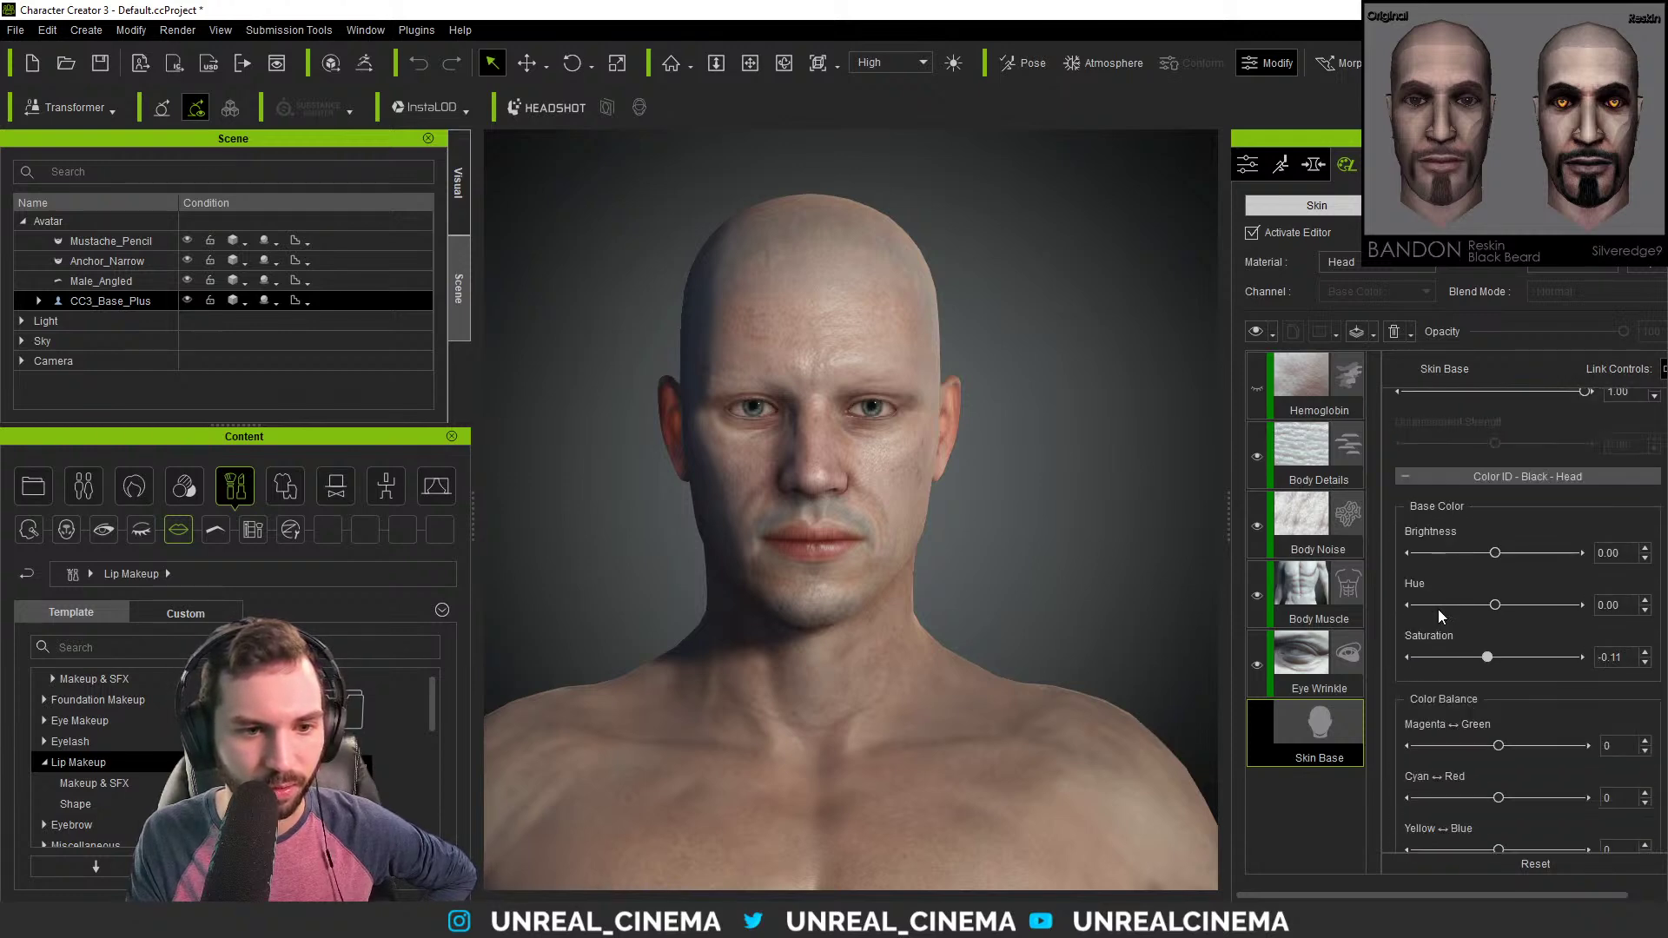
pyautogui.scroll(-6, 1437, 609)
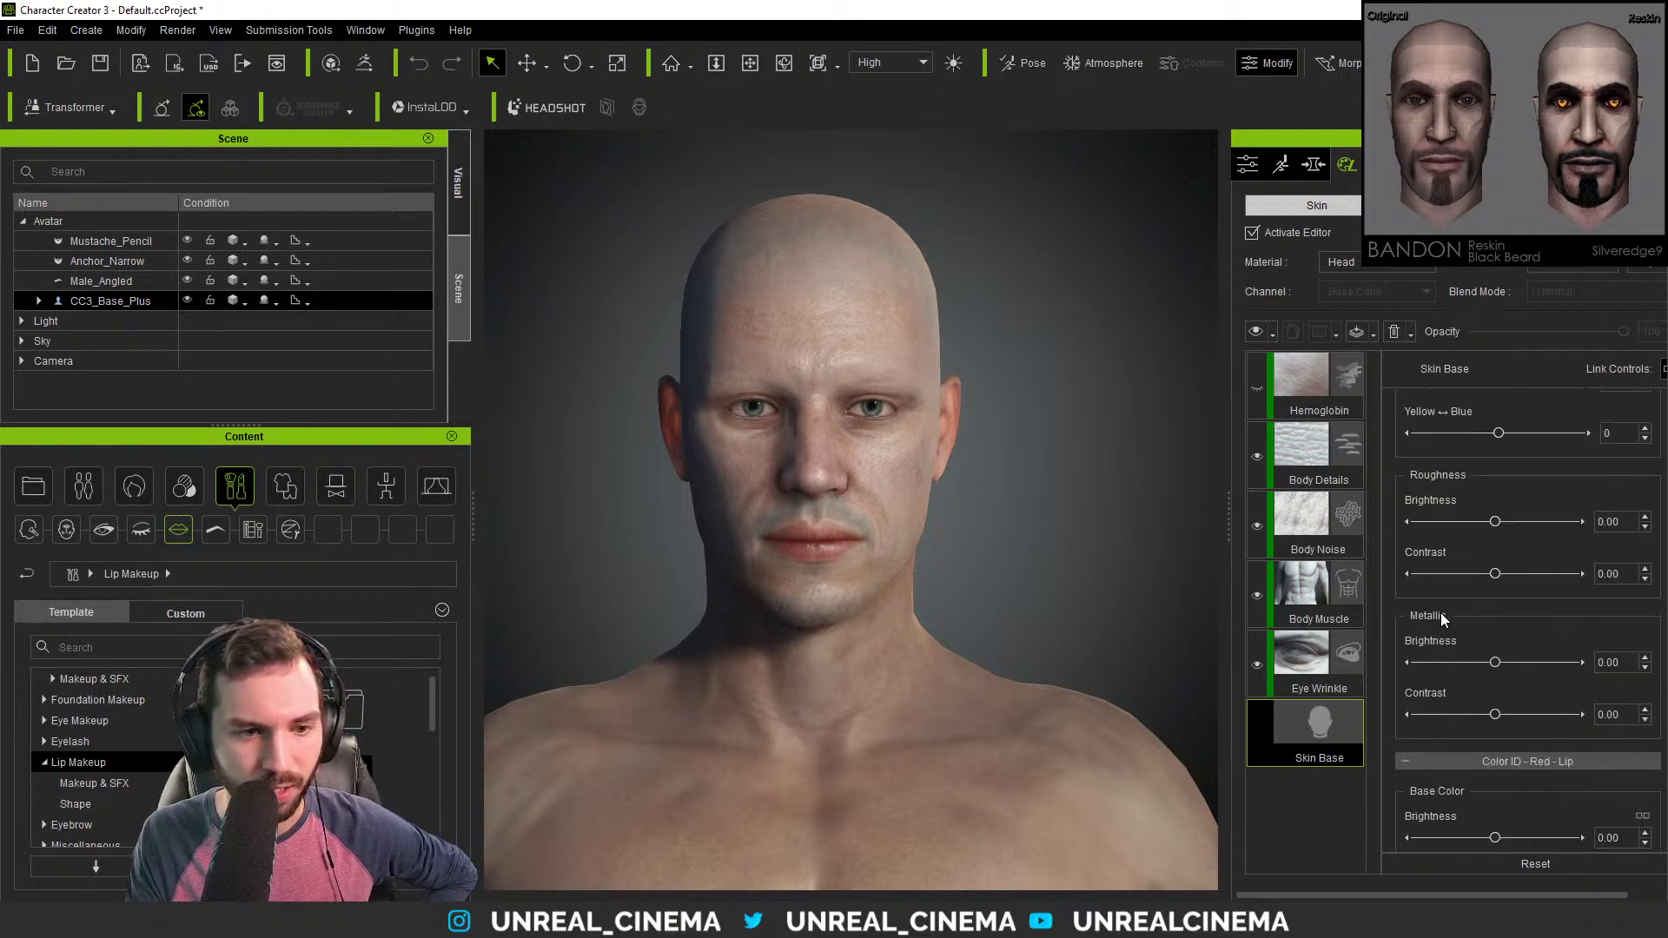
pyautogui.scroll(-3, 1438, 630)
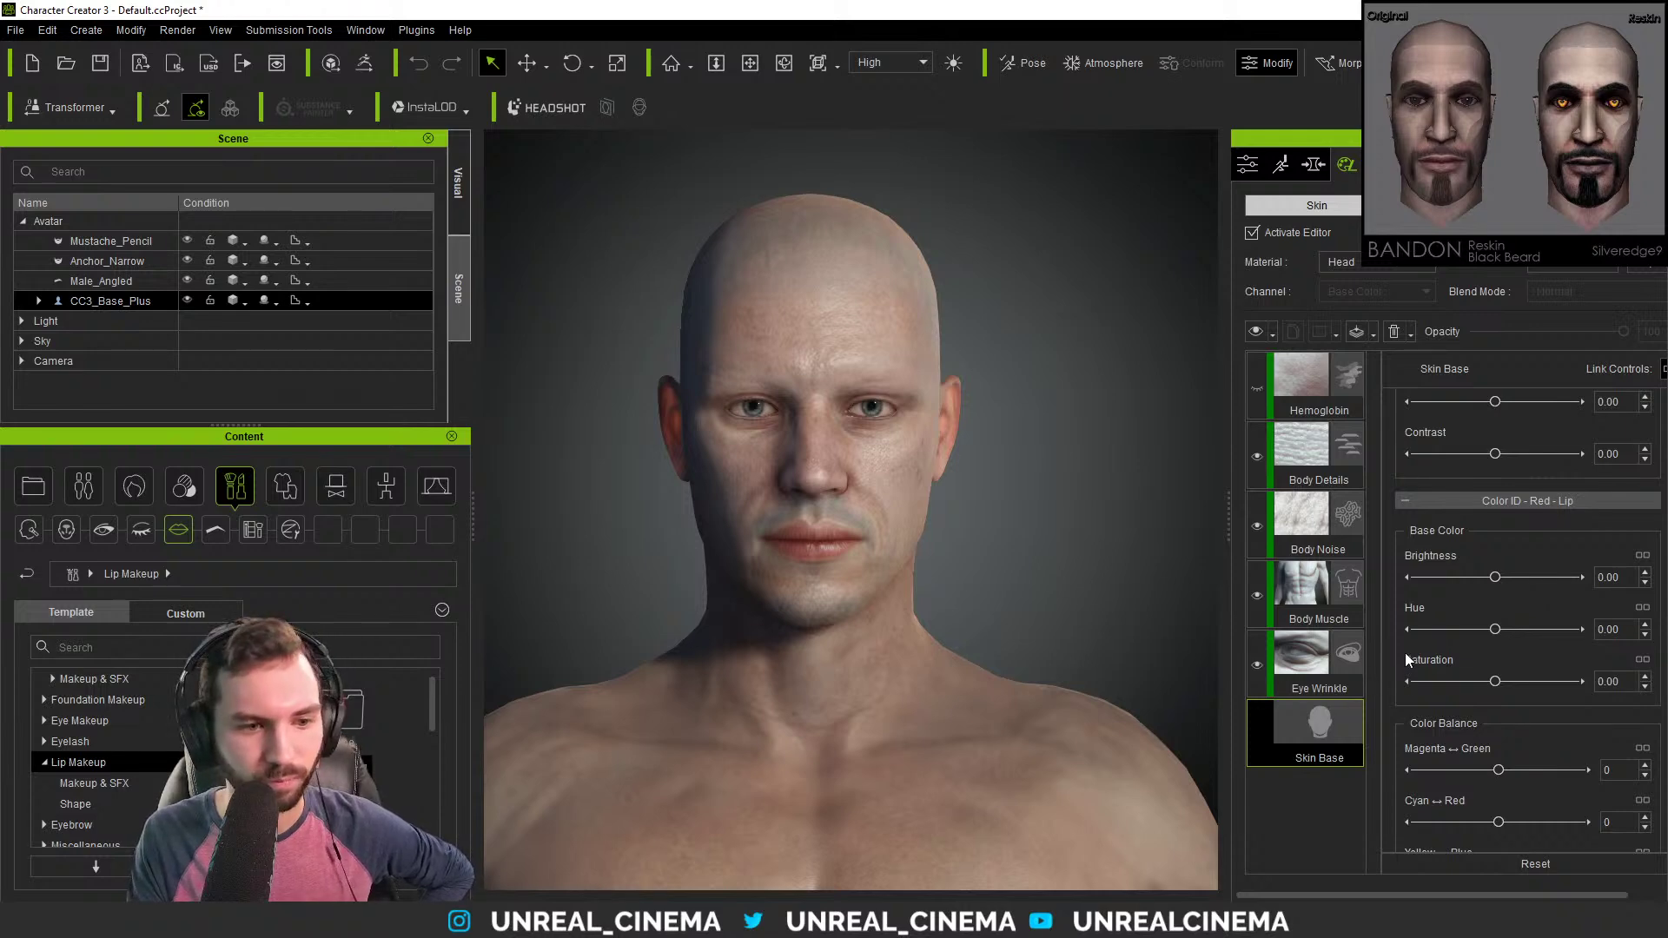
pyautogui.moveTo(1494, 581); pyautogui.dragTo(1387, 575)
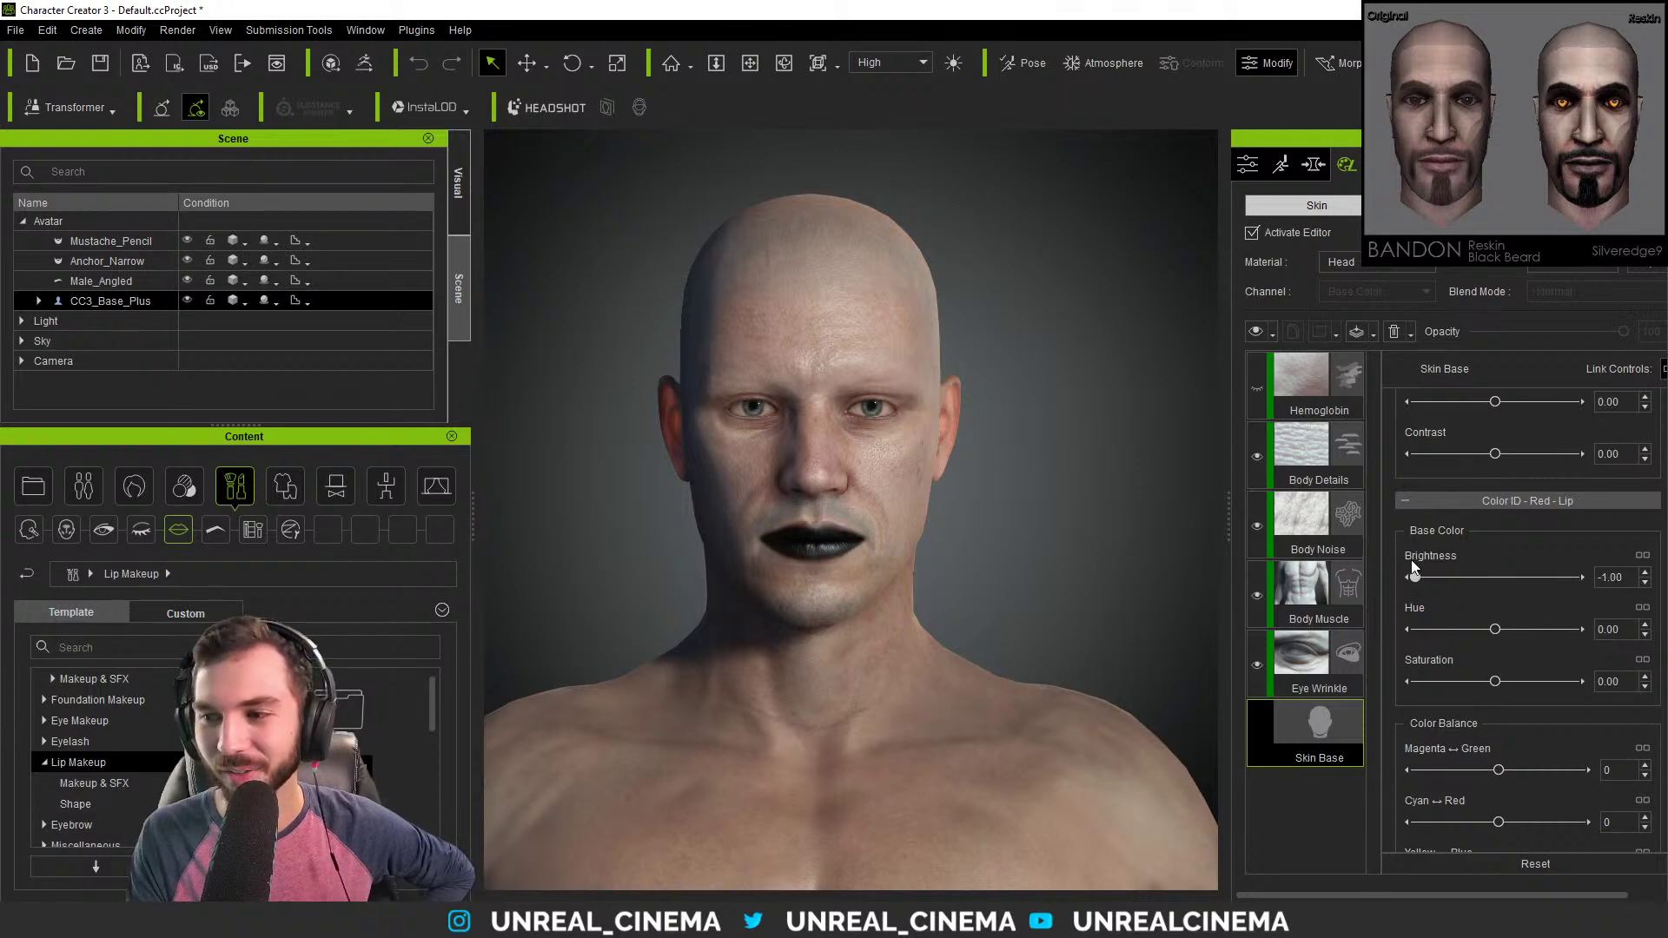
pyautogui.moveTo(1454, 570); pyautogui.dragTo(1495, 565)
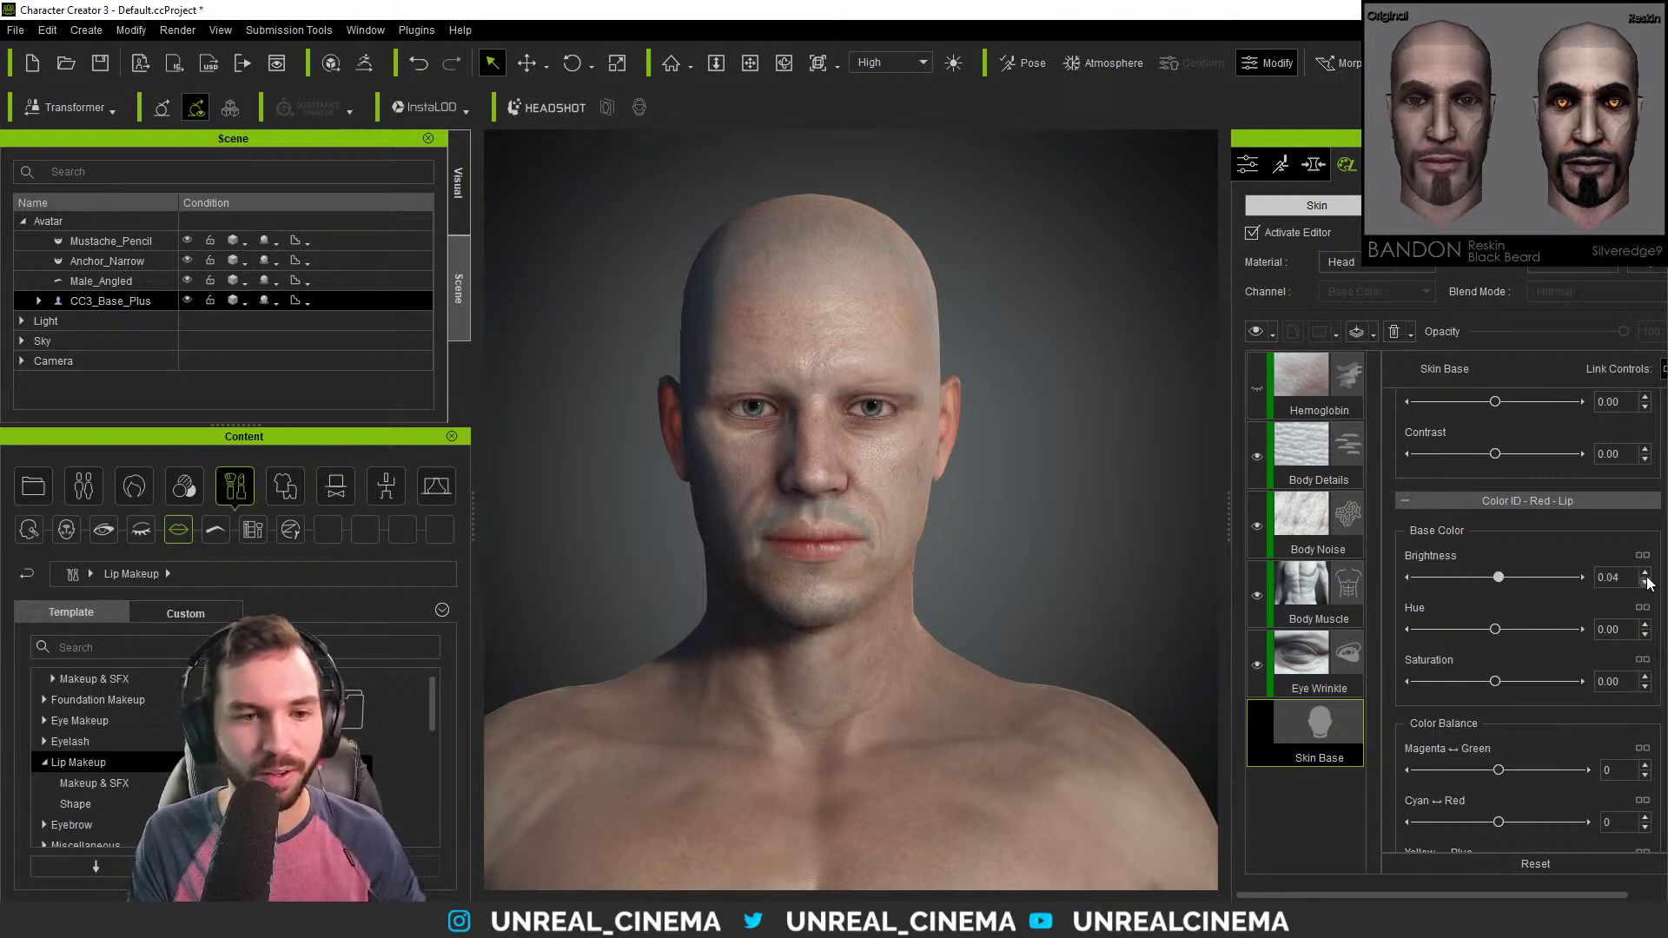
pyautogui.doubleClick(1615, 577)
pyautogui.write('0')
pyautogui.press('Return')
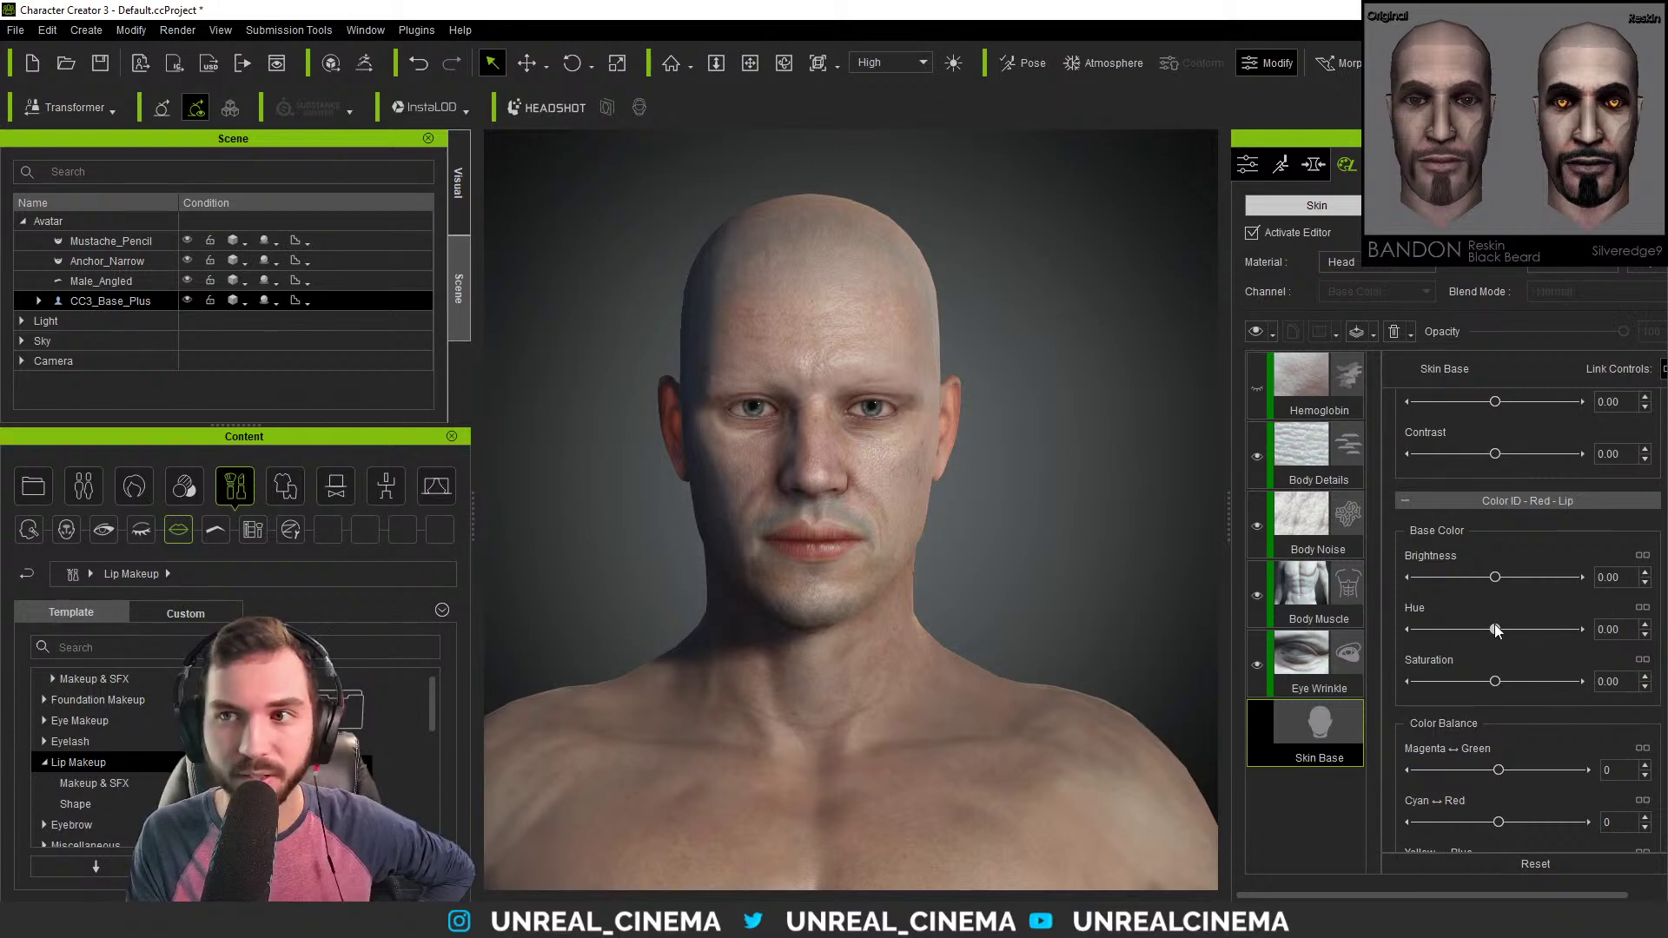
# Try a different lip hue, then set the lip base color's Hue to 0 and Saturation to -0.08.
pyautogui.moveTo(1498, 625); pyautogui.dragTo(1450, 629)
pyautogui.moveTo(1495, 681); pyautogui.dragTo(1478, 686)
pyautogui.doubleClick(1621, 629)
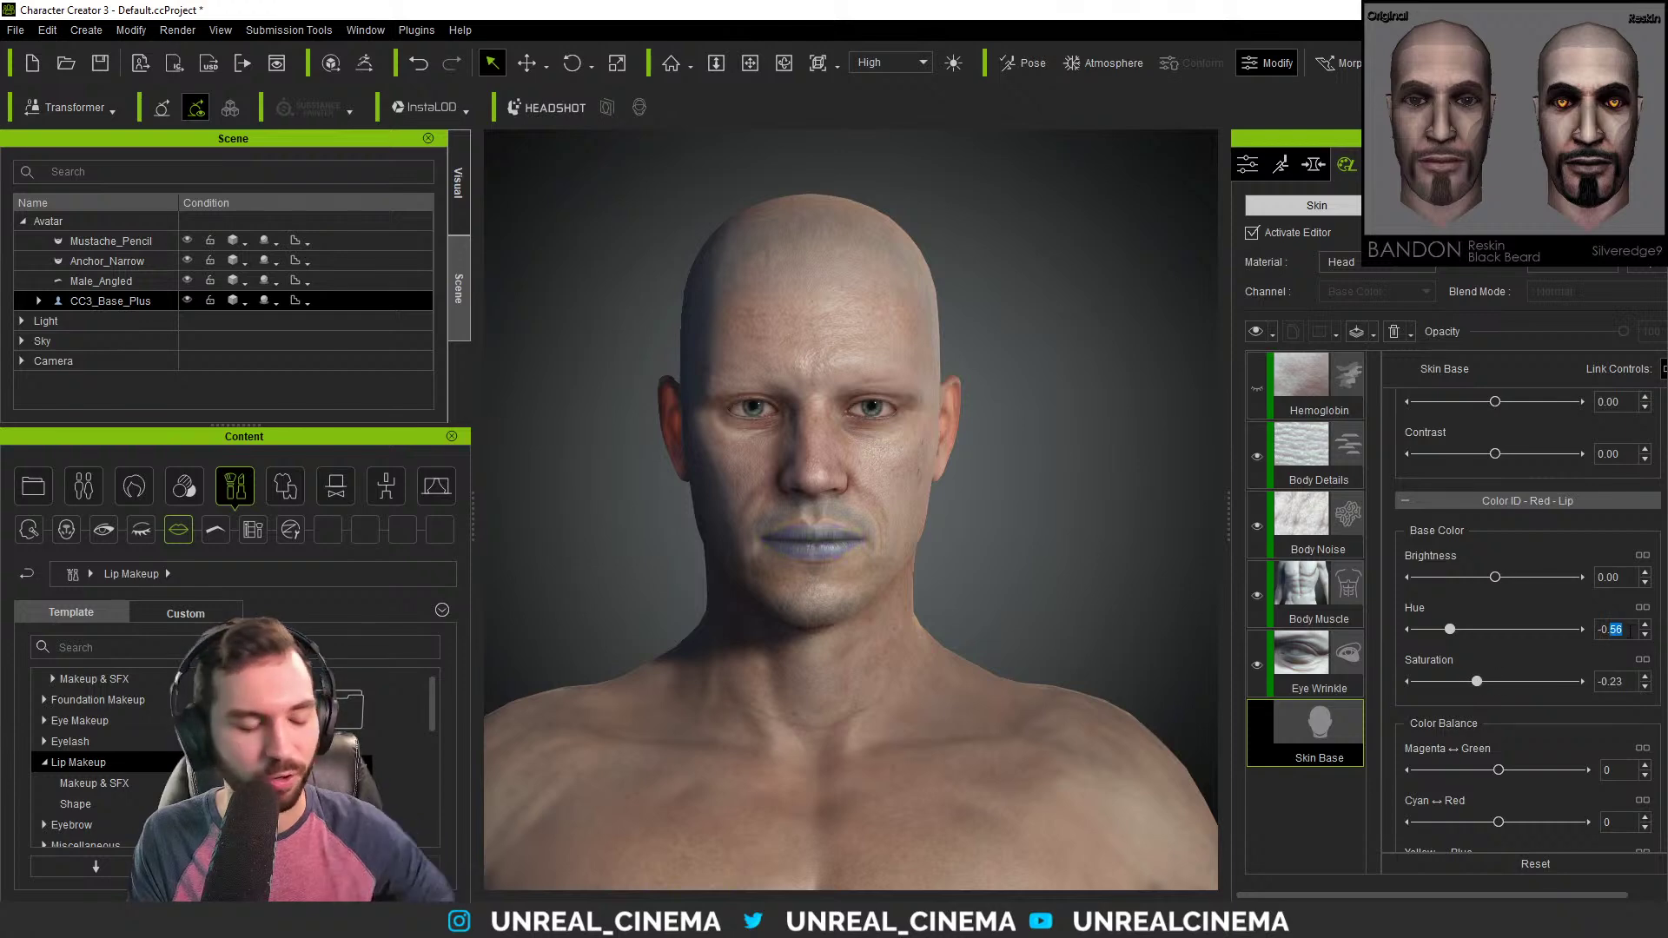
pyautogui.press('BackSpace')
pyautogui.press('Return')
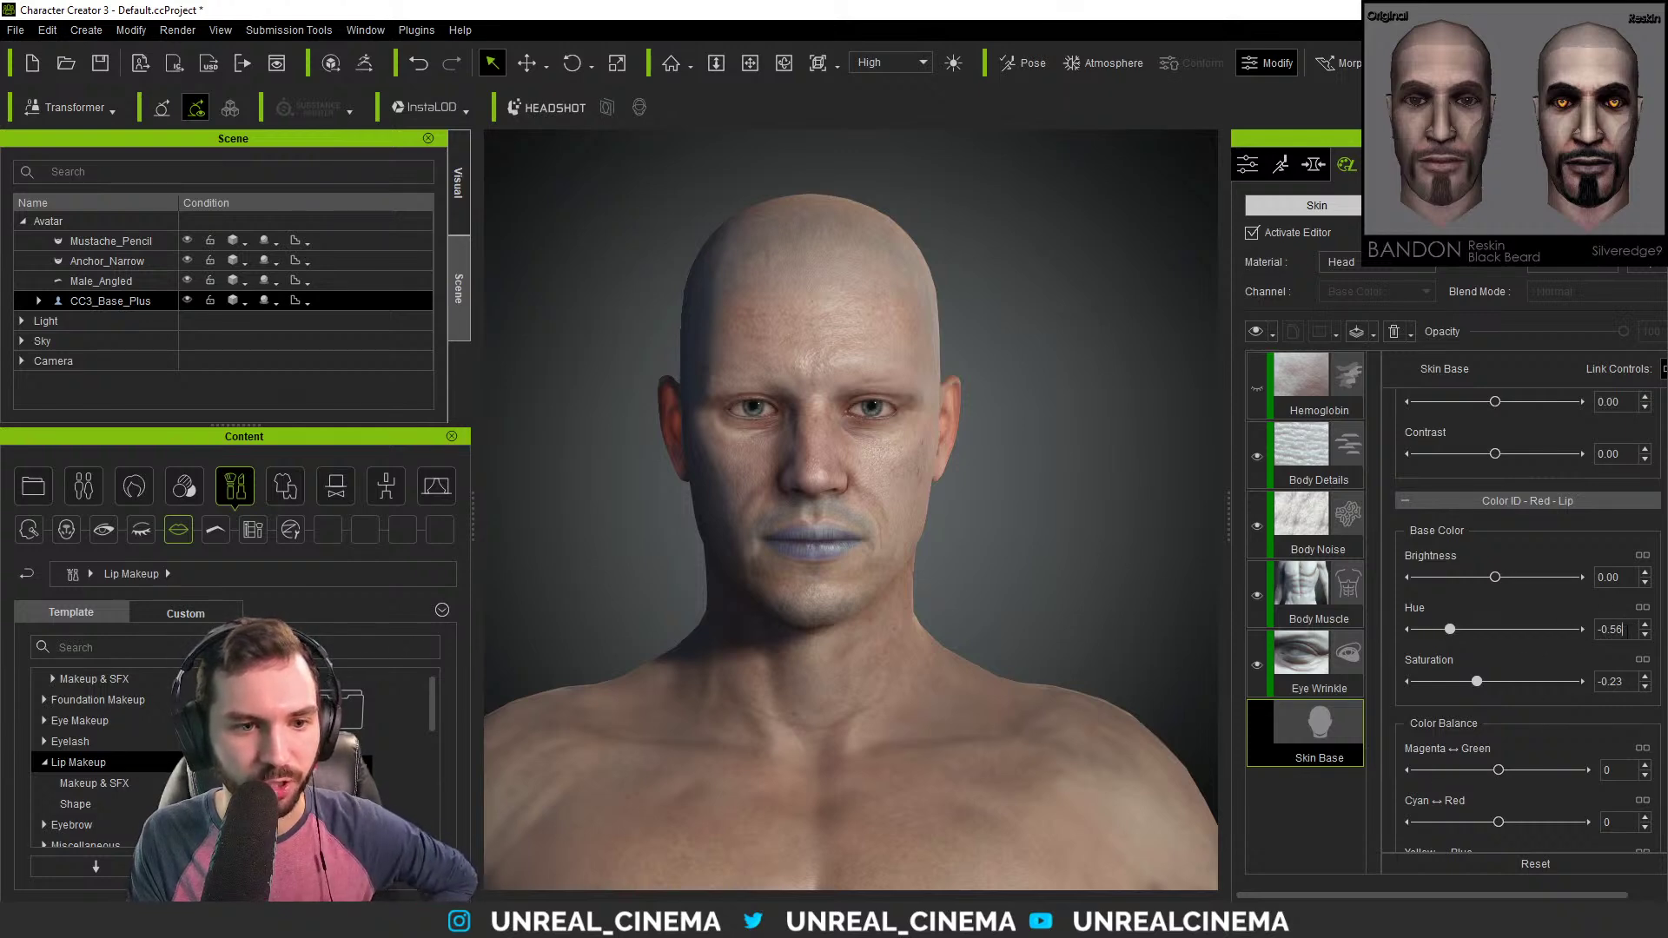
pyautogui.doubleClick(1616, 630)
pyautogui.write('0')
pyautogui.press('Return')
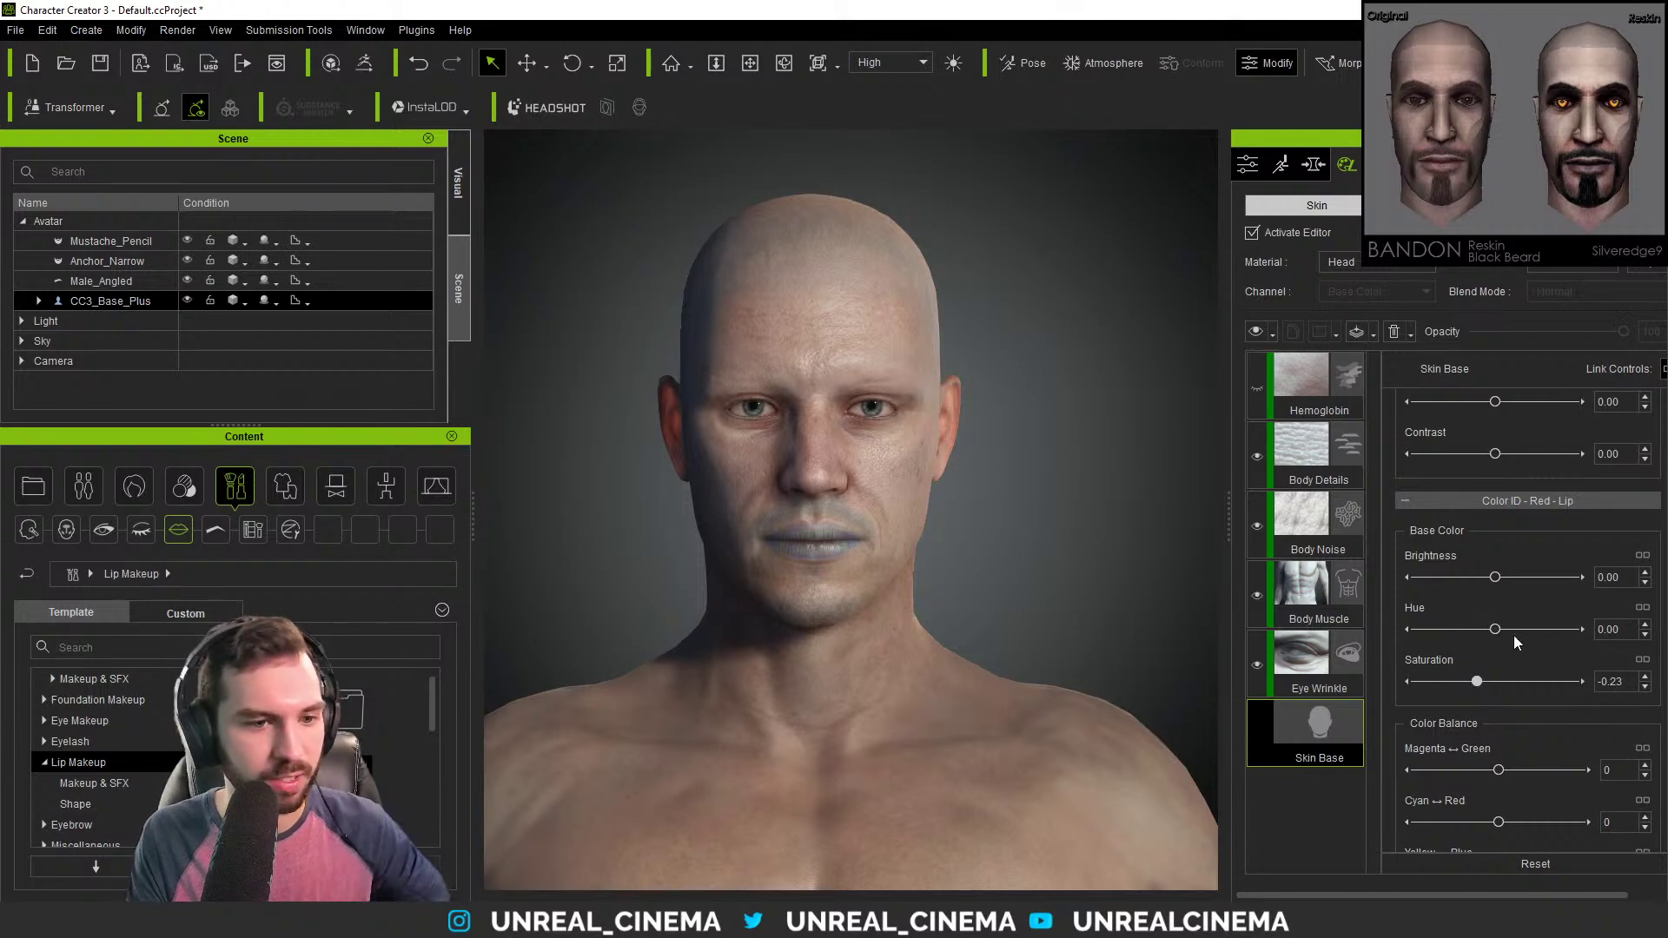
pyautogui.moveTo(1477, 681); pyautogui.dragTo(1491, 680)
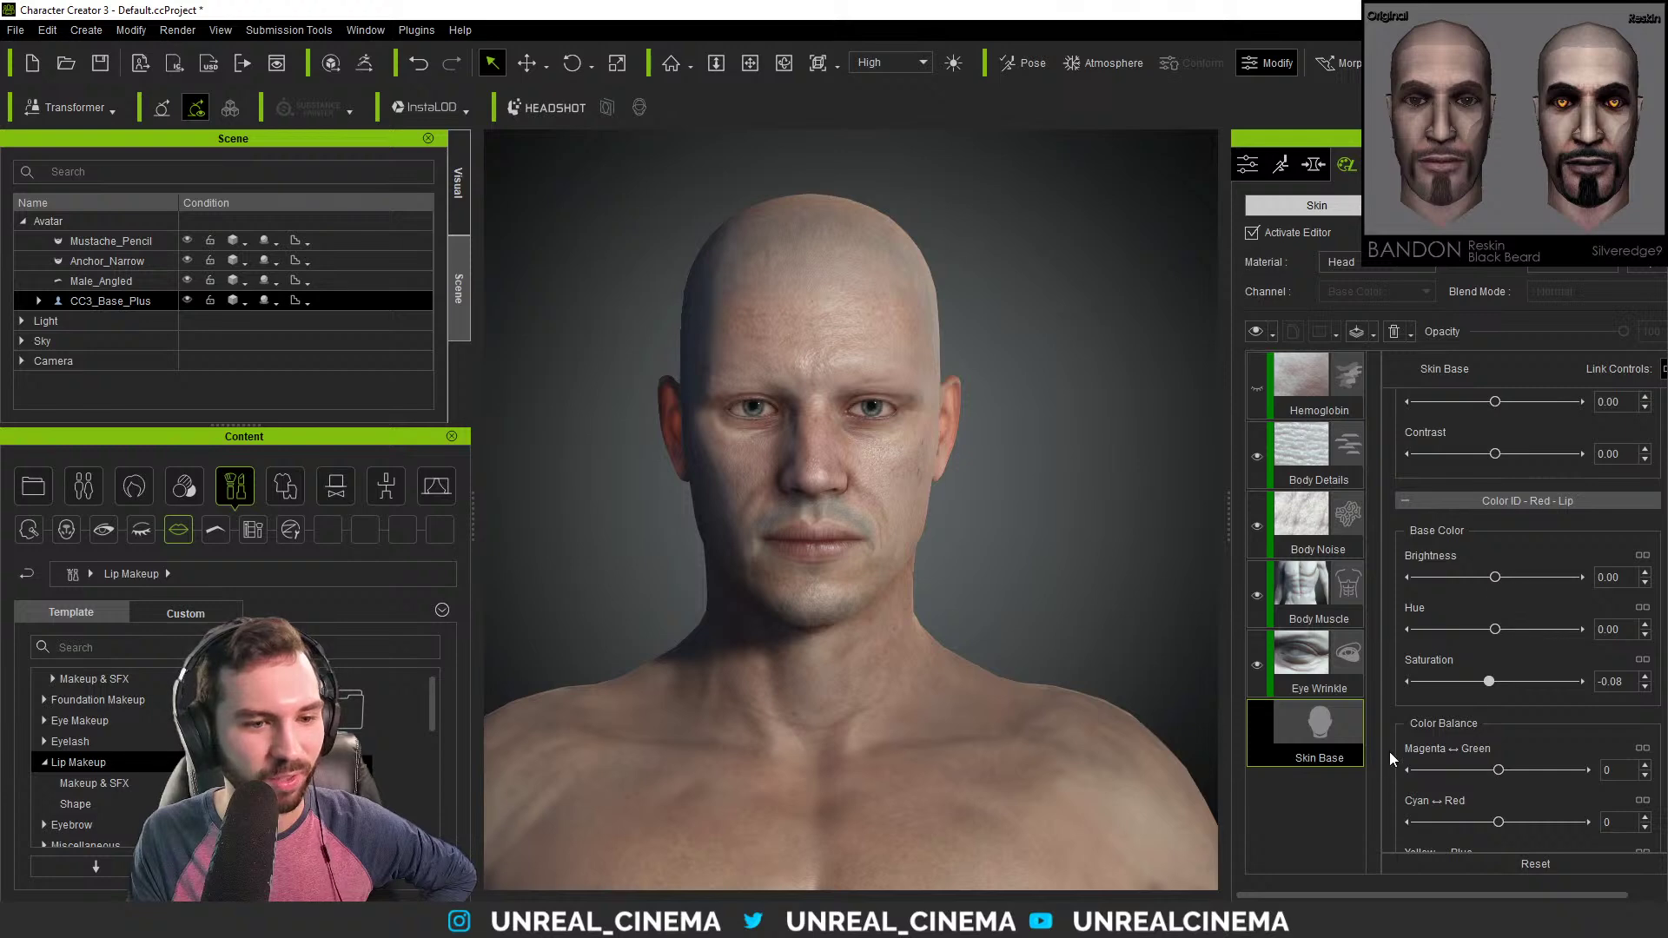
# Set the lip's Yellow-Blue color balance to 10 and deactivate the skin editor.
pyautogui.scroll(-2, 1416, 752)
pyautogui.moveTo(1498, 771)
pyautogui.mouseDown()
pyautogui.moveTo(1521, 771)
pyautogui.moveTo(1505, 770)
pyautogui.mouseUp()
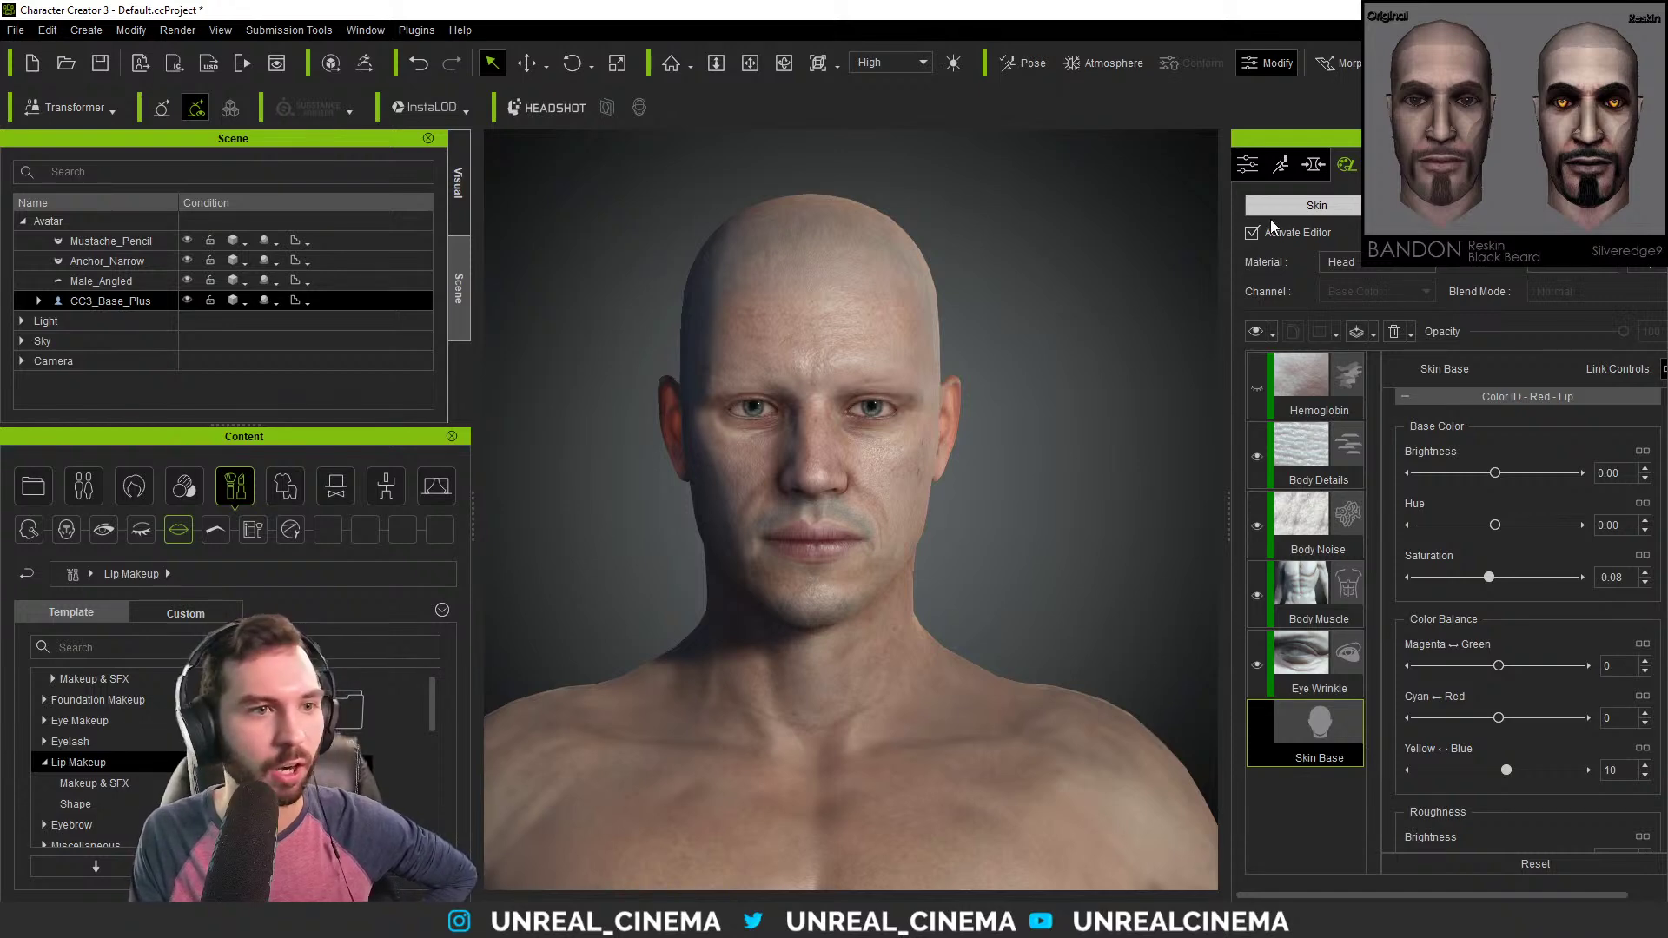
pyautogui.click(1252, 233)
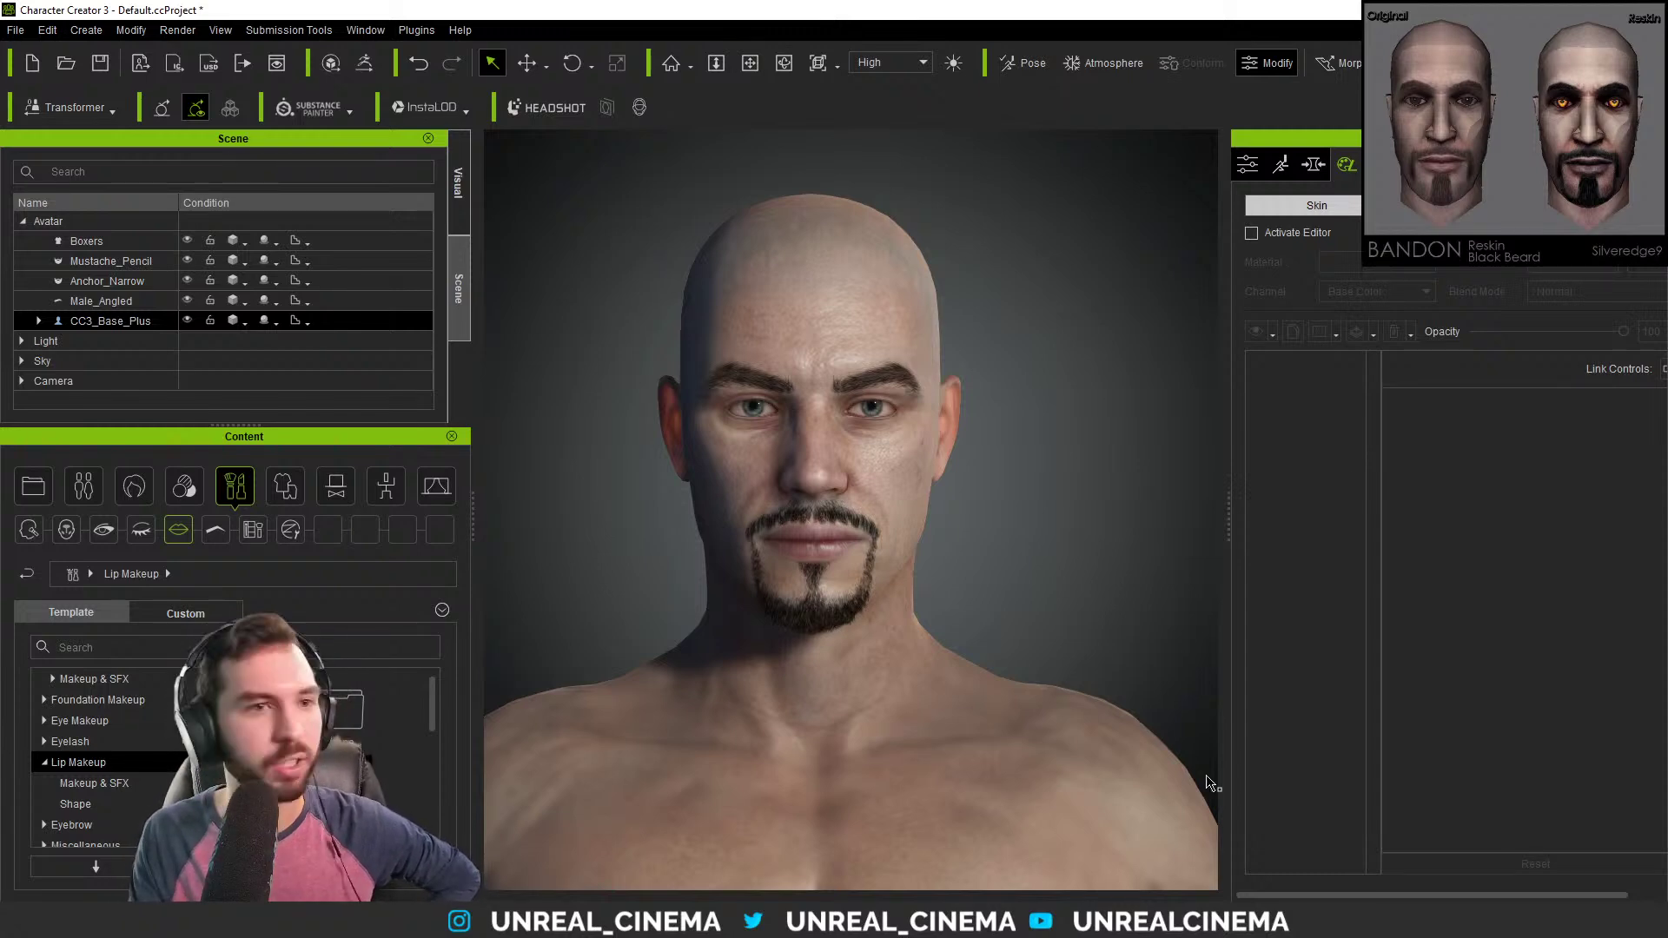
# Darken Highlight Color A of the Male_Angled eyebrows to #343028.
pyautogui.click(101, 300)
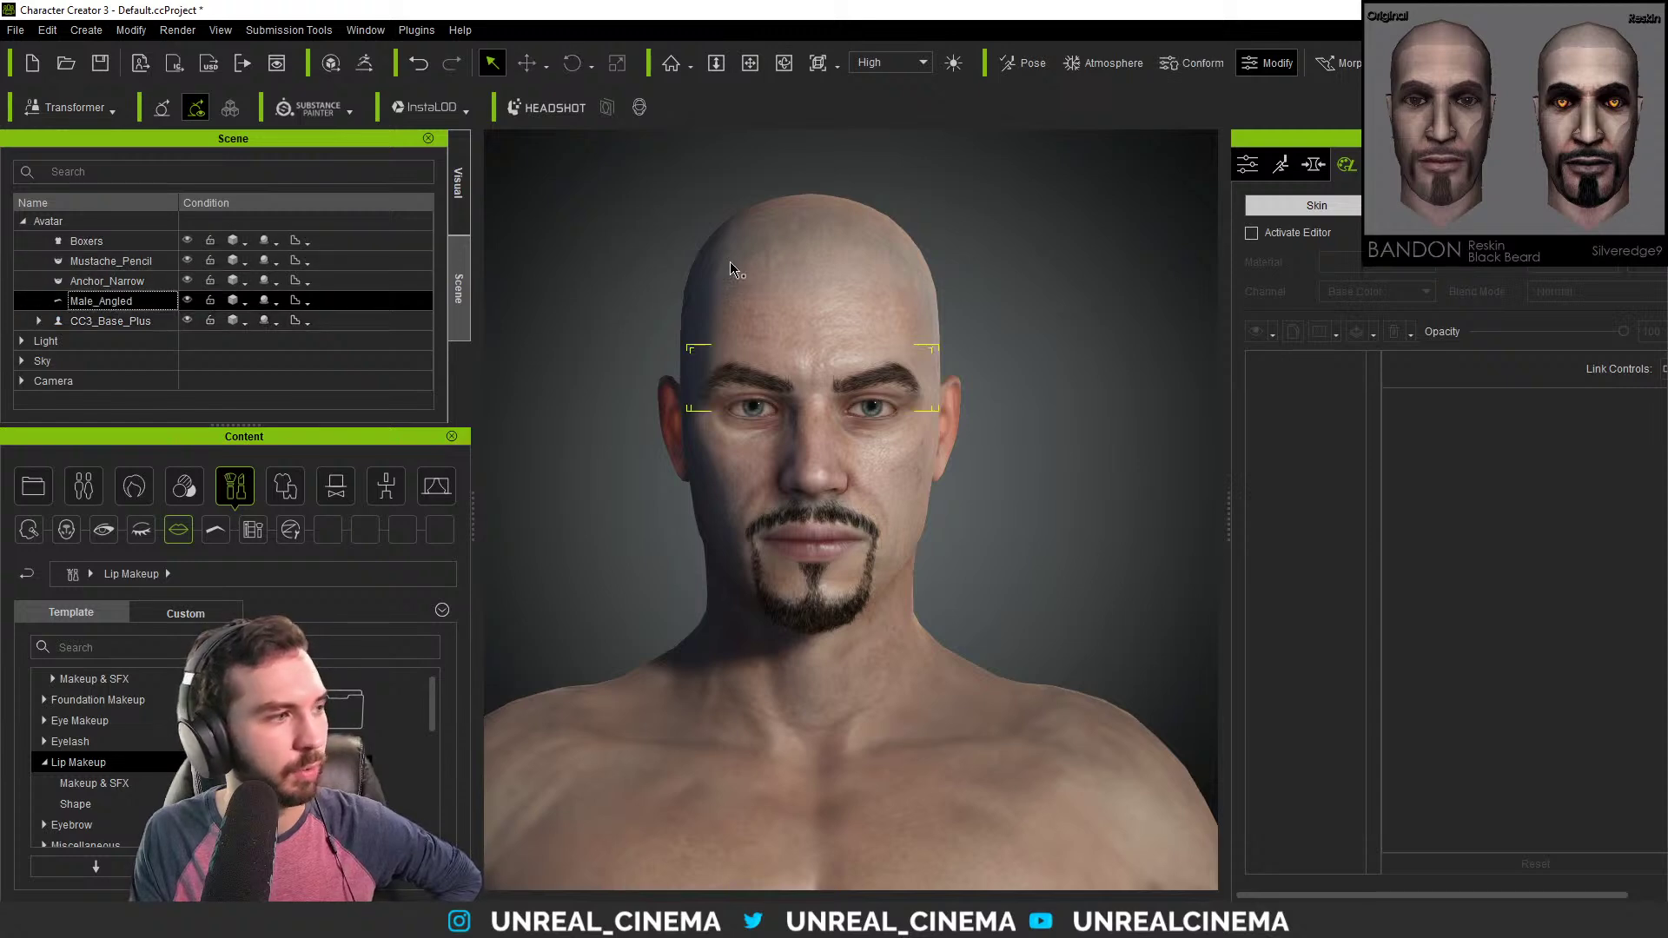
pyautogui.scroll(-15, 1275, 627)
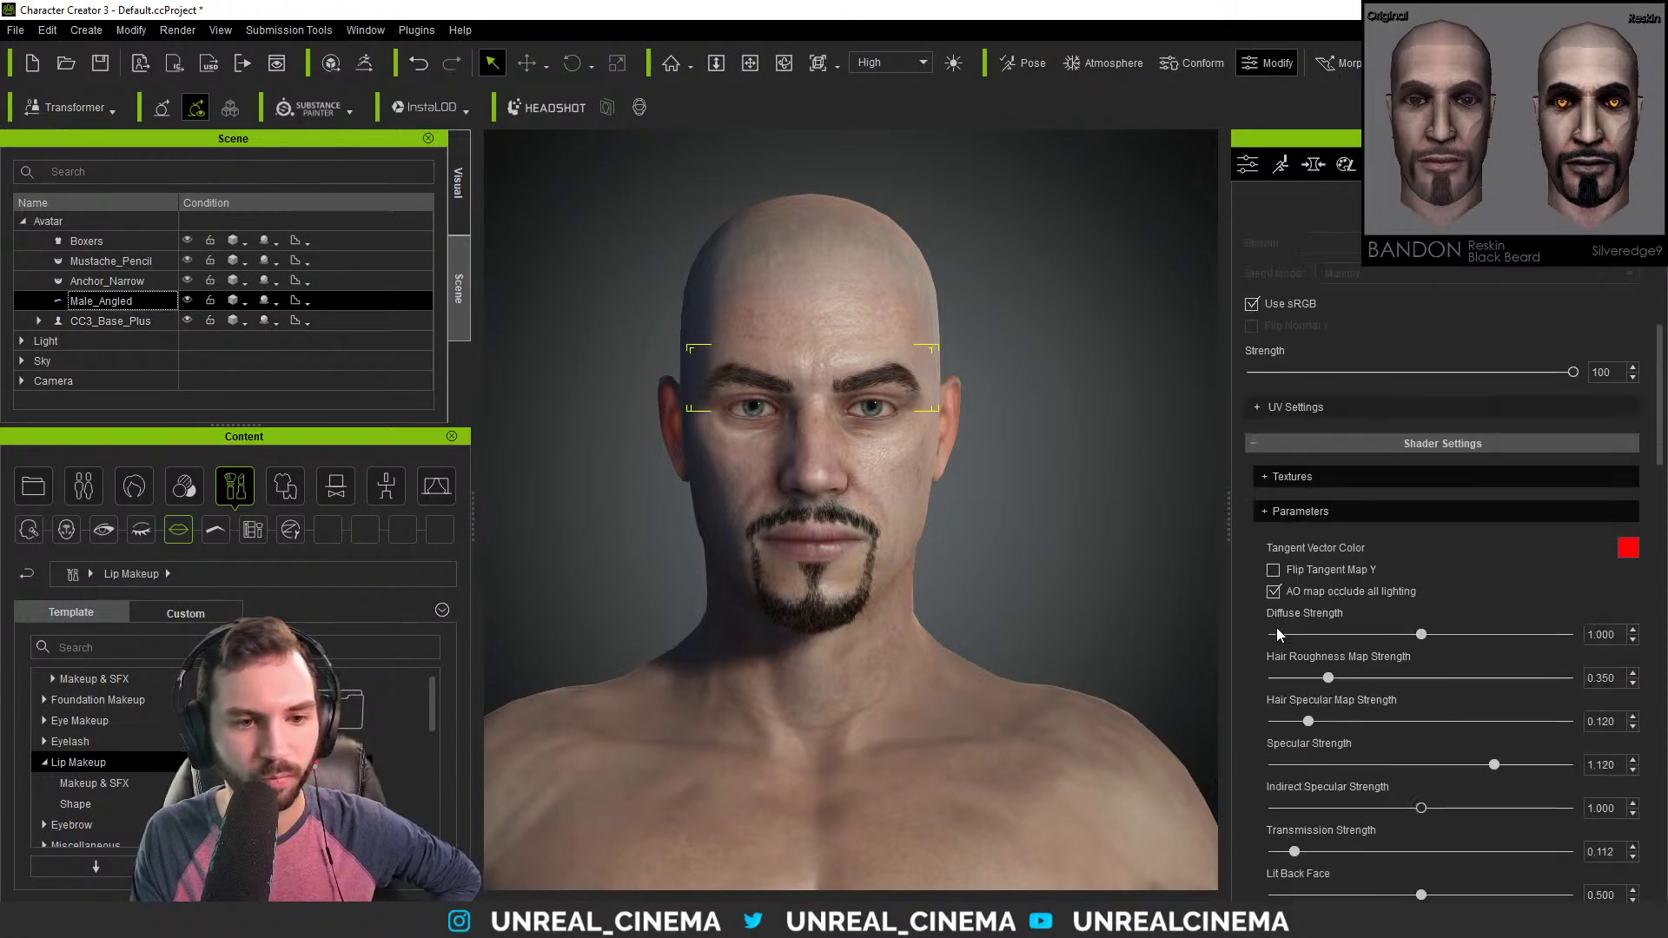
pyautogui.click(1393, 616)
pyautogui.click(1418, 581)
pyautogui.scroll(-2, 1564, 660)
pyautogui.click(1628, 660)
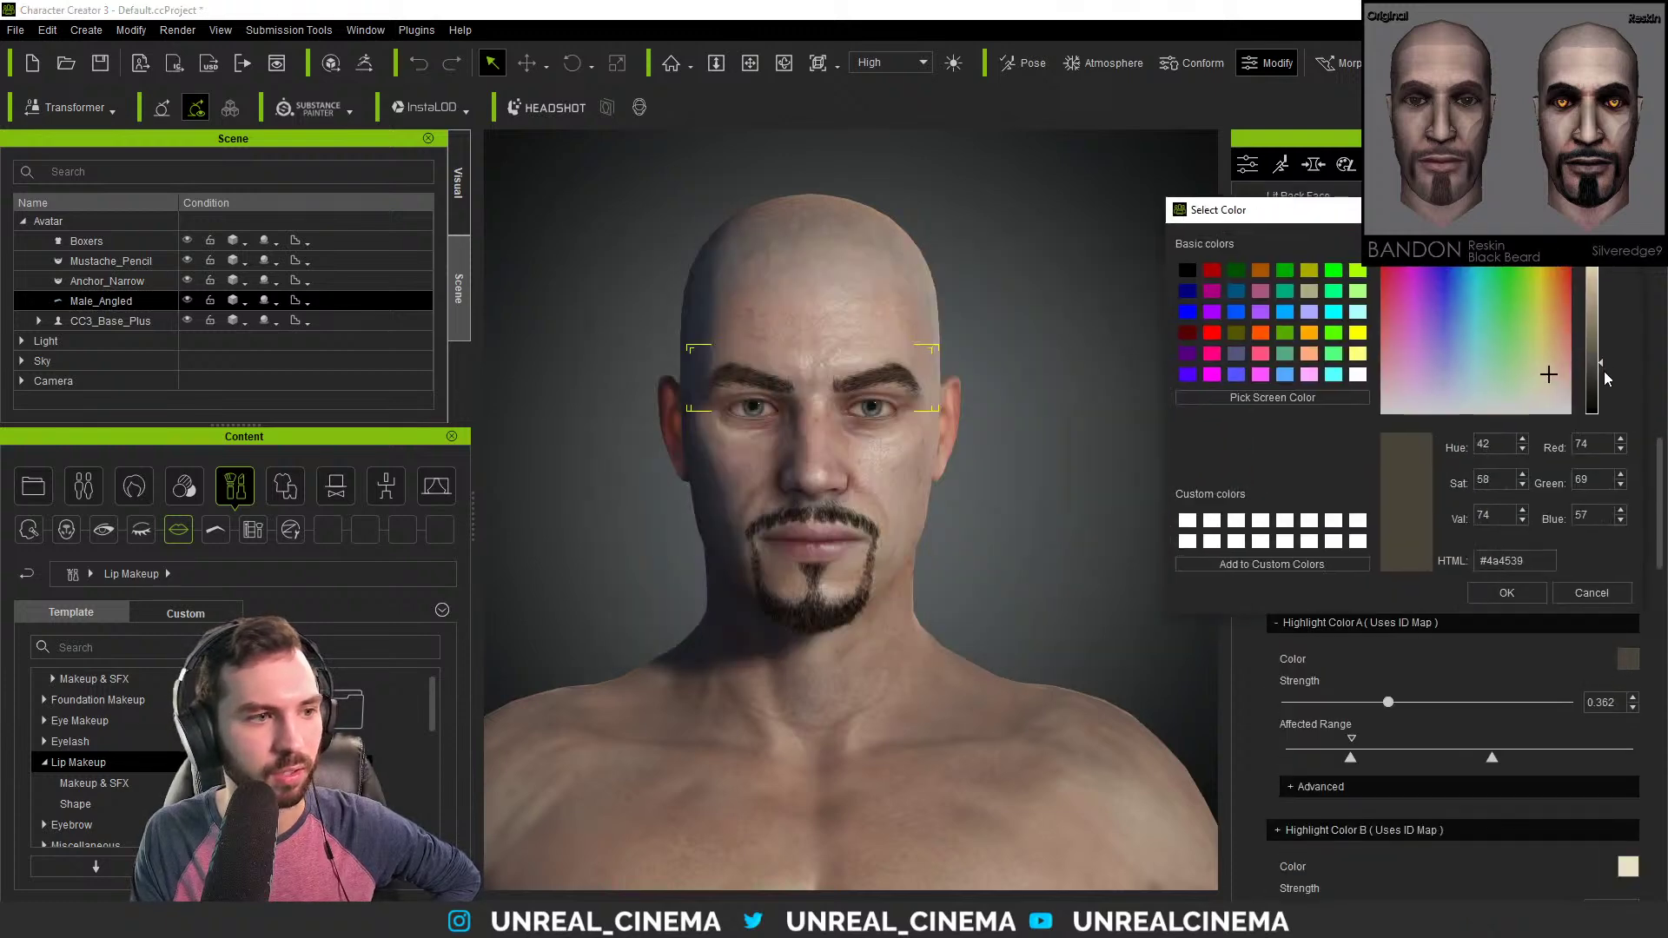
pyautogui.moveTo(1604, 370); pyautogui.dragTo(1603, 385)
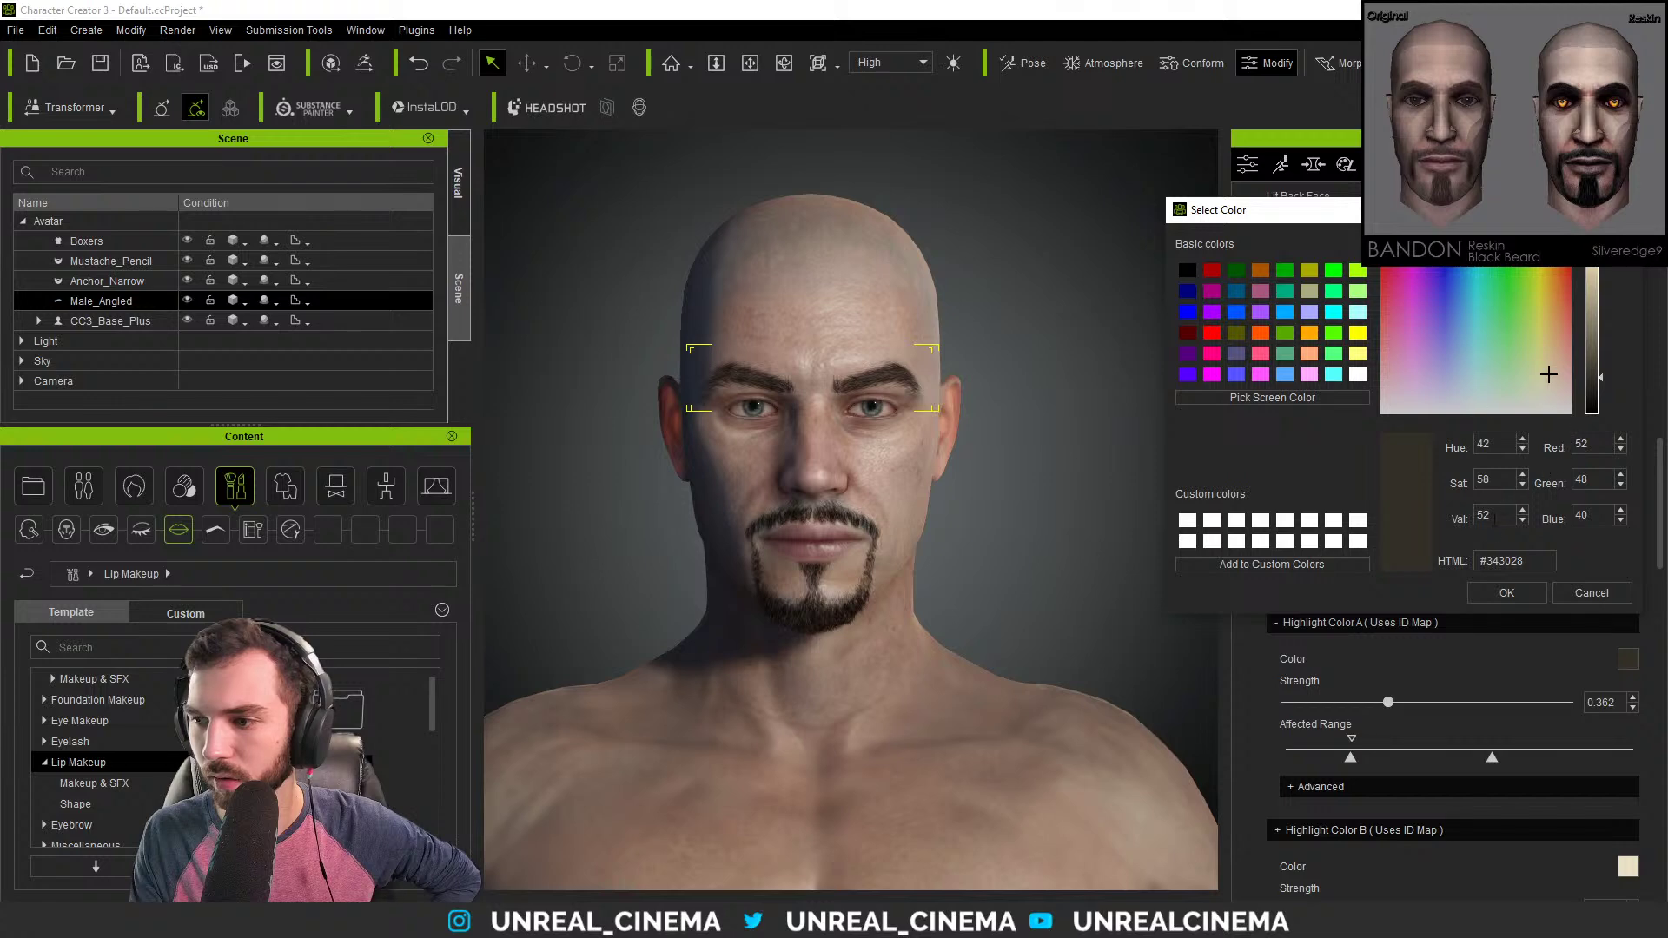
pyautogui.click(1503, 593)
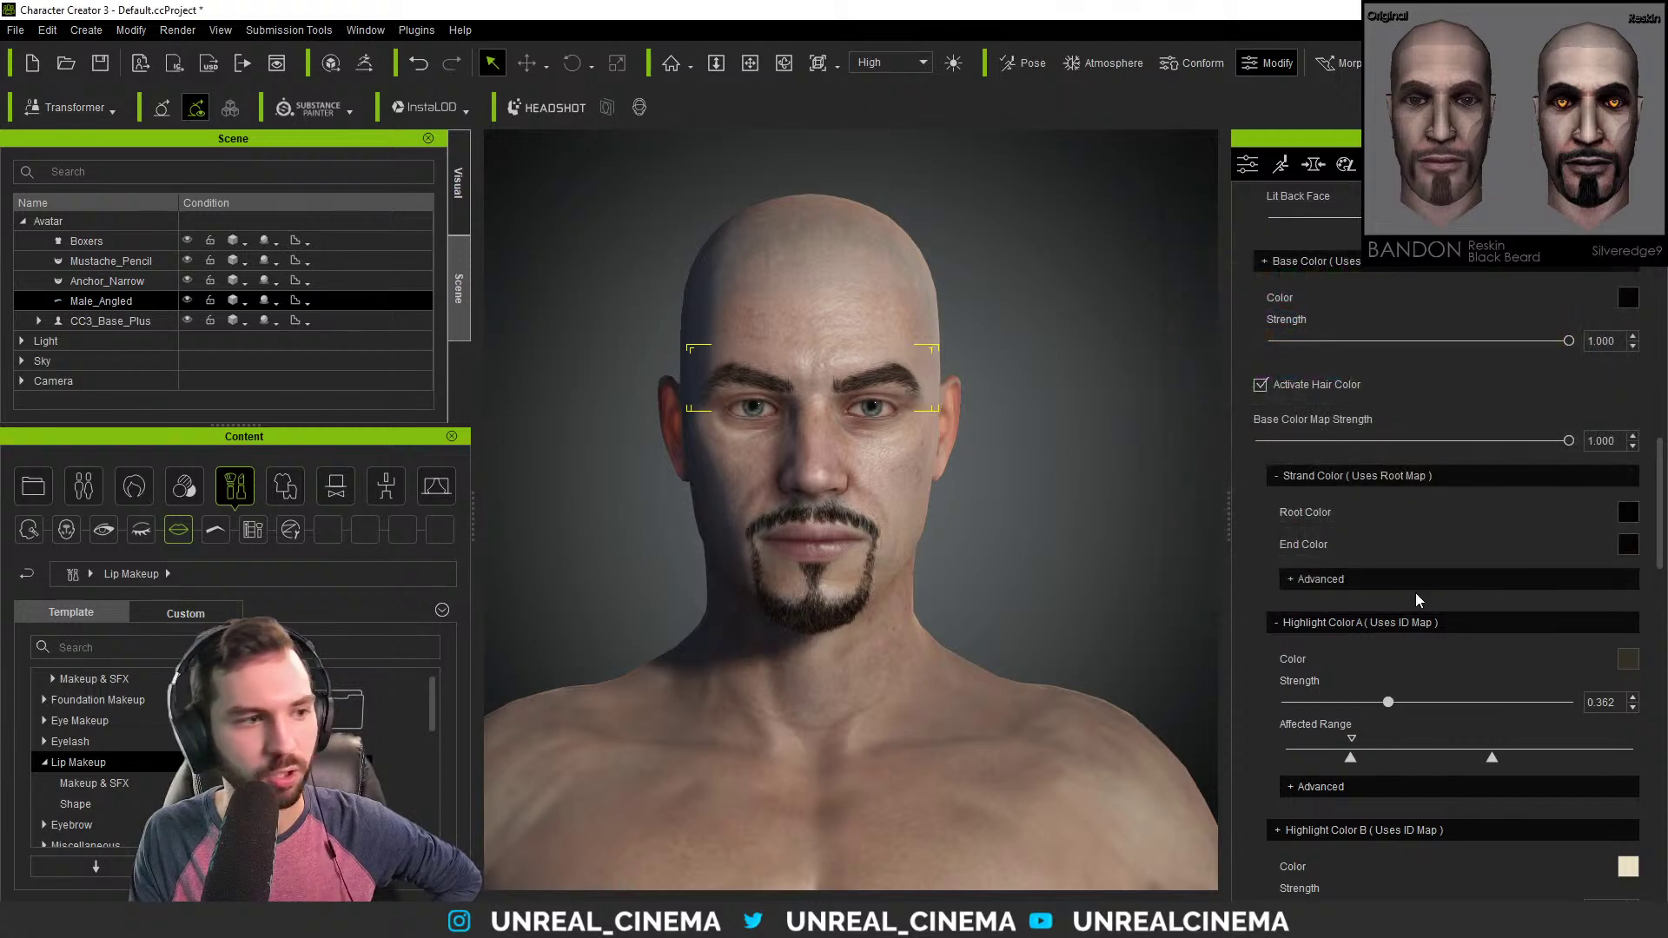
pyautogui.click(1253, 172)
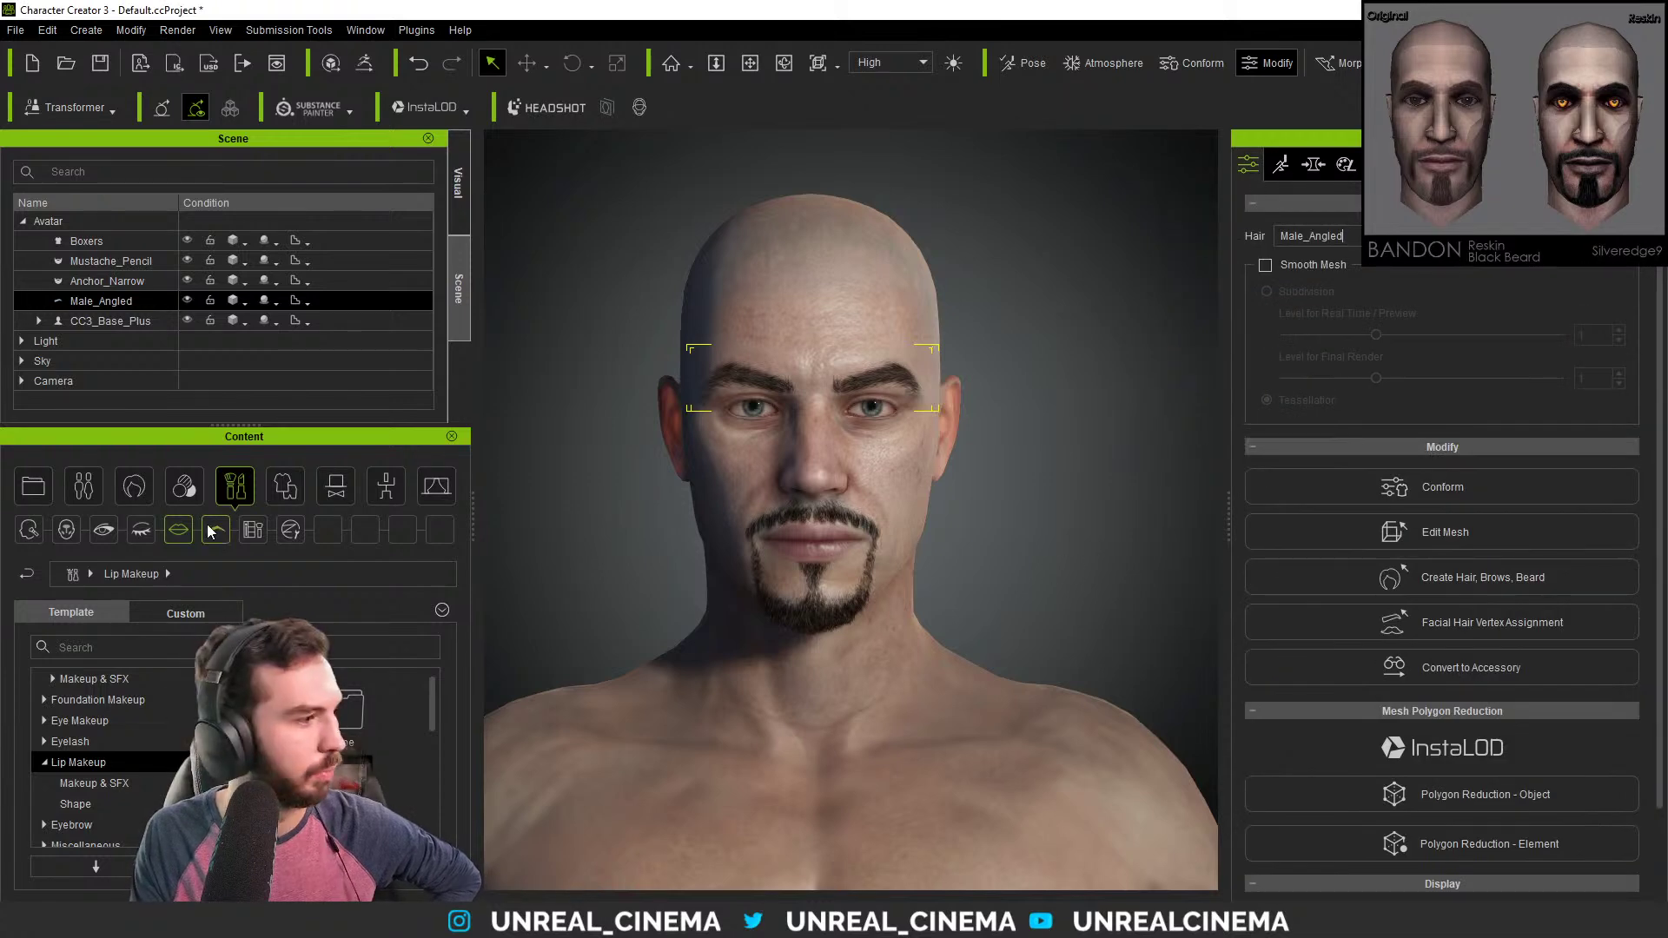
pyautogui.click(137, 493)
pyautogui.click(185, 487)
pyautogui.click(133, 695)
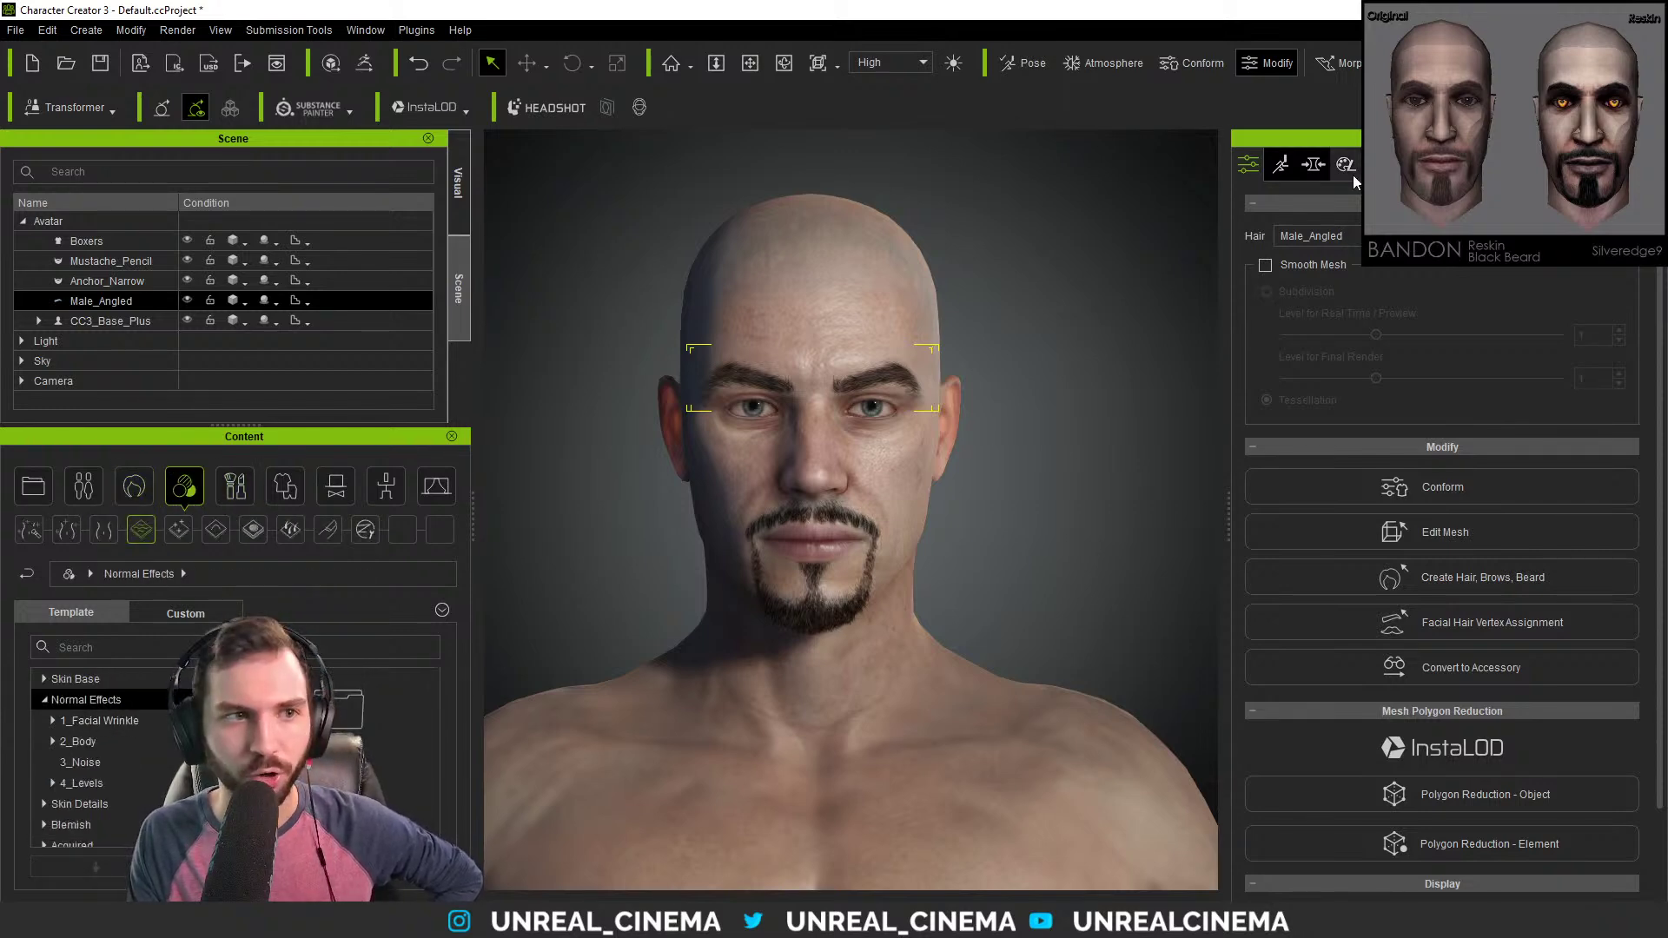
pyautogui.click(1314, 165)
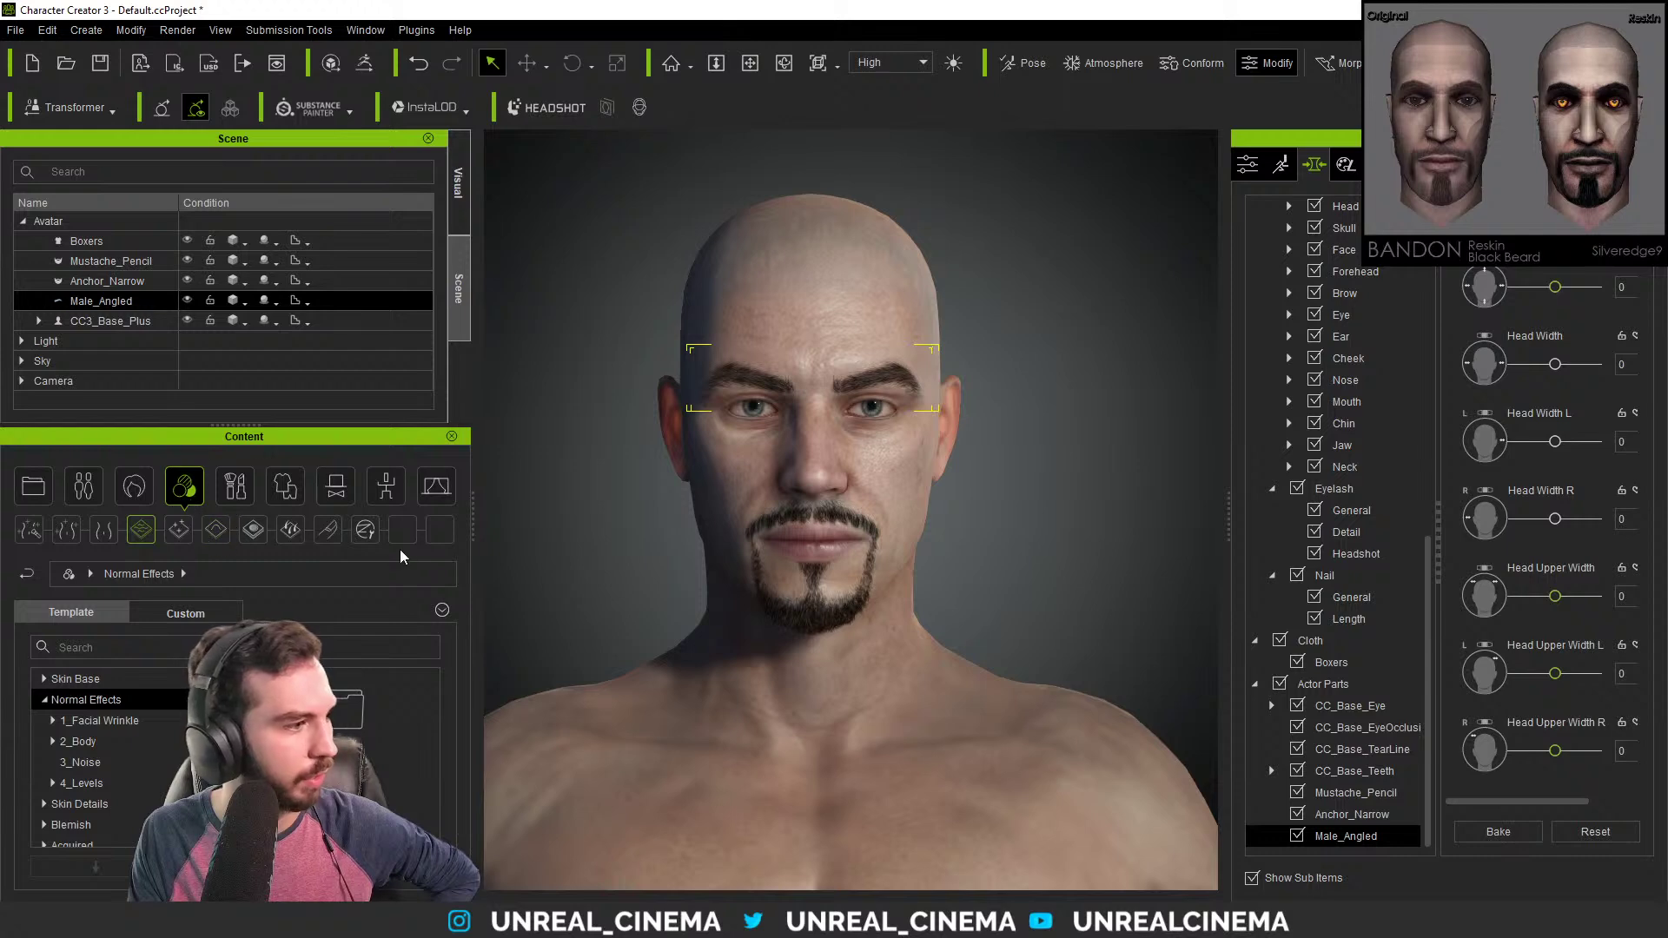
# Replace the avatar's eyes with a brown-iris preset from the eye library, replacing the existing eye object.
pyautogui.click(123, 502)
pyautogui.click(84, 486)
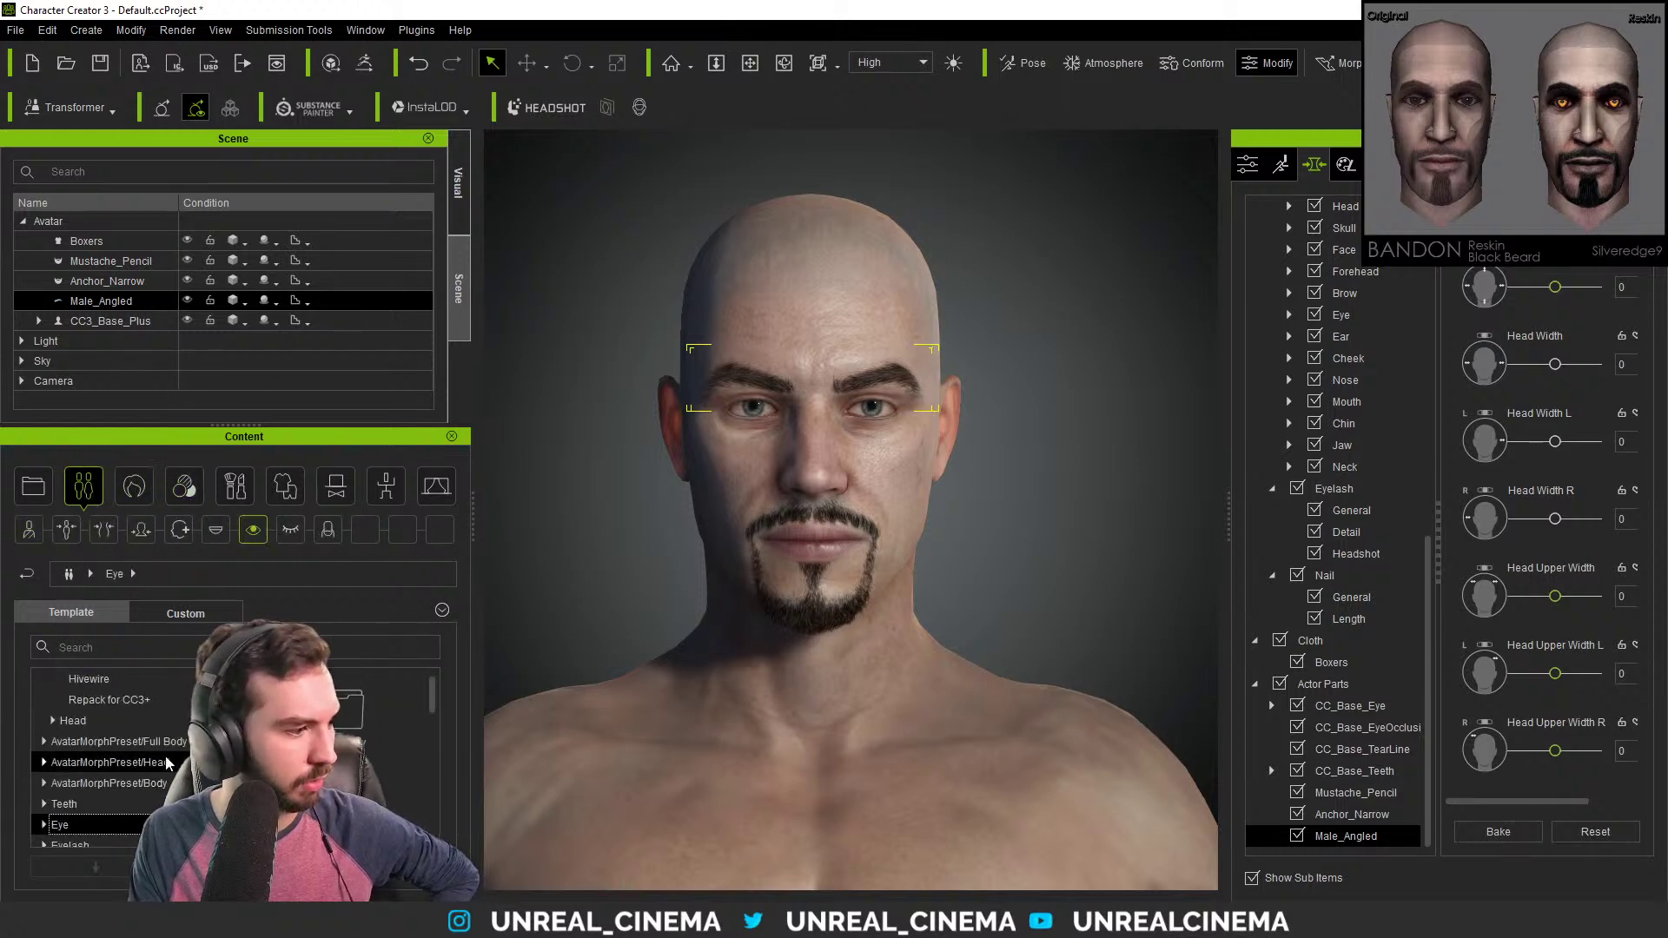
pyautogui.scroll(-3, 415, 727)
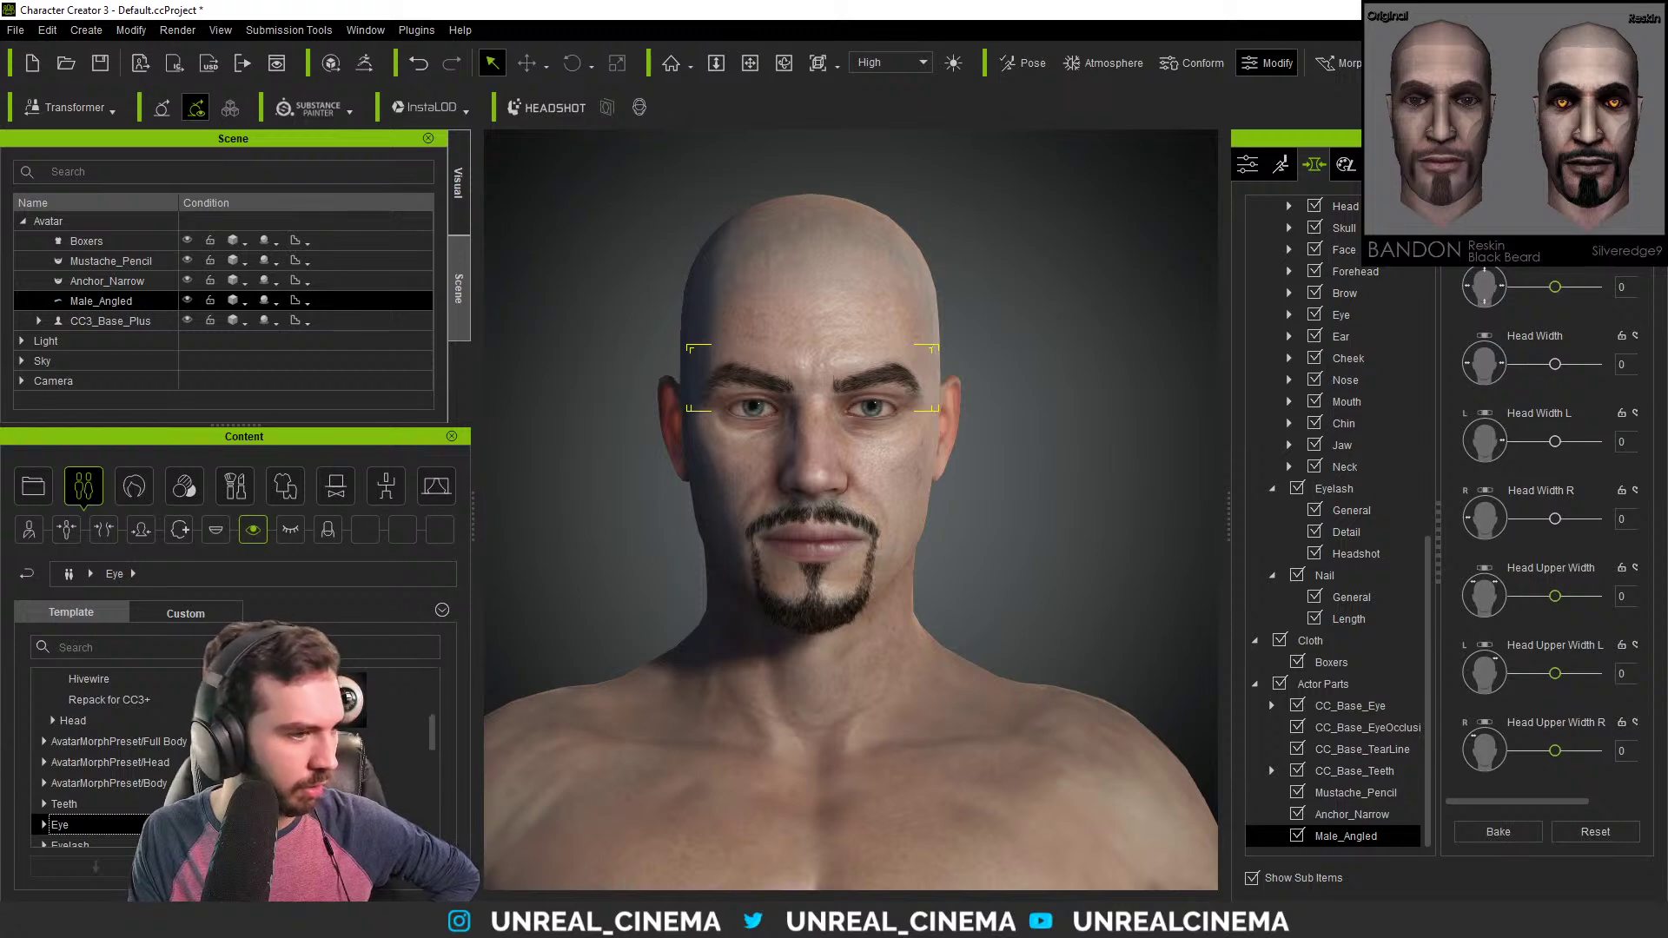
pyautogui.moveTo(258, 702)
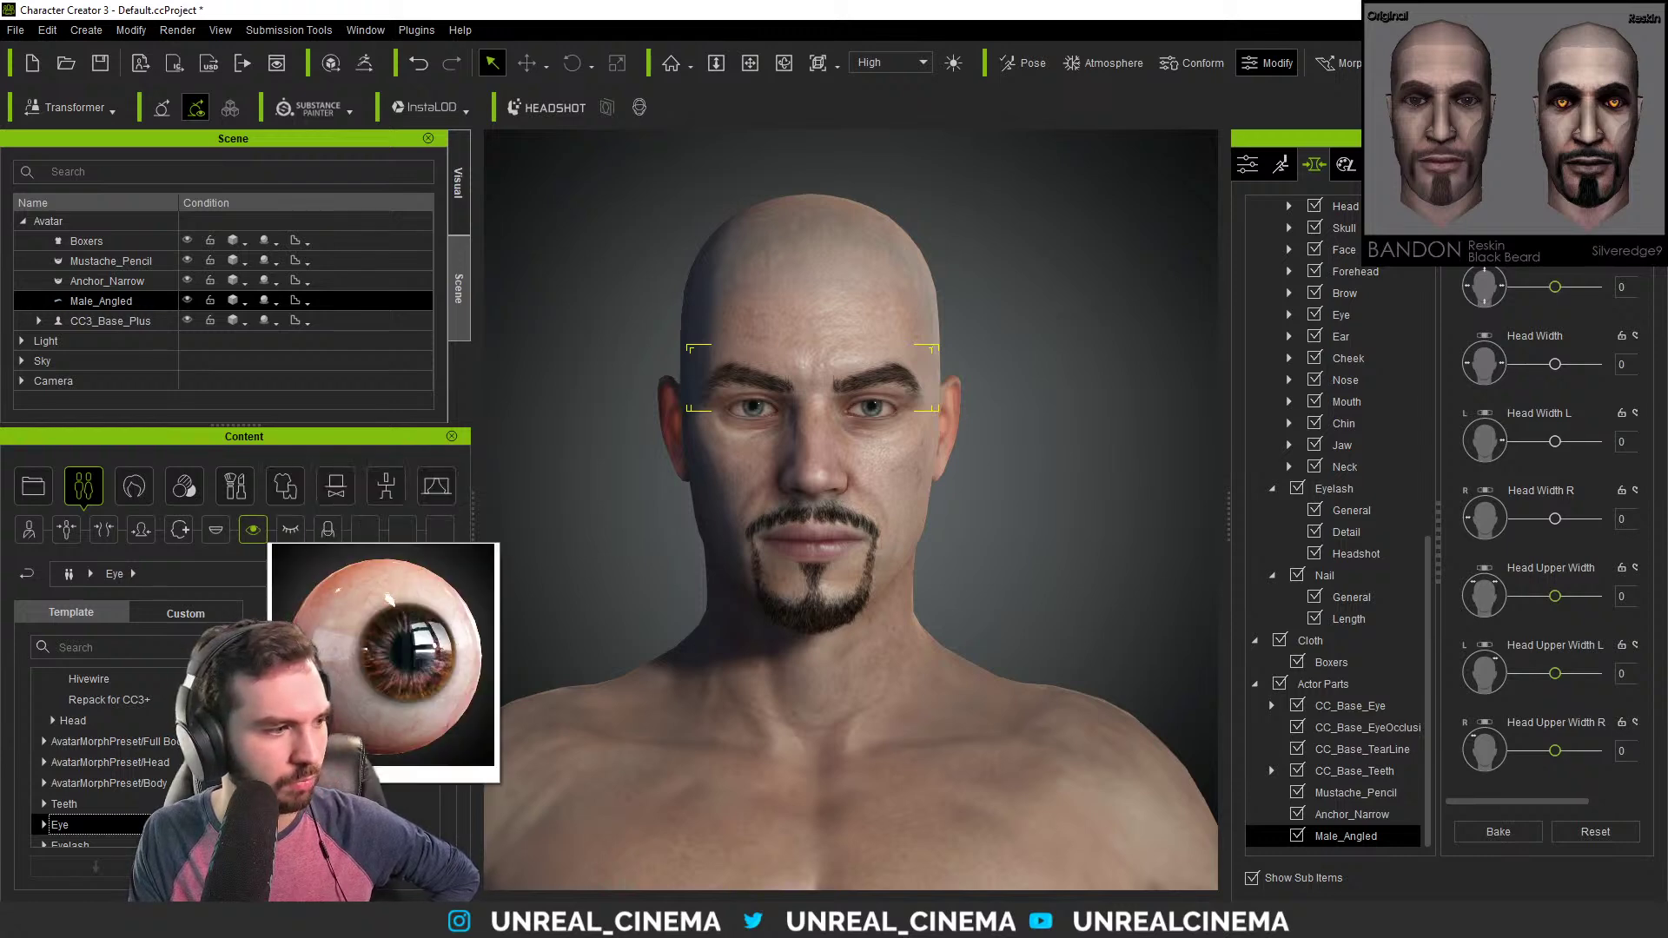
pyautogui.doubleClick(331, 718)
pyautogui.moveTo(337, 705)
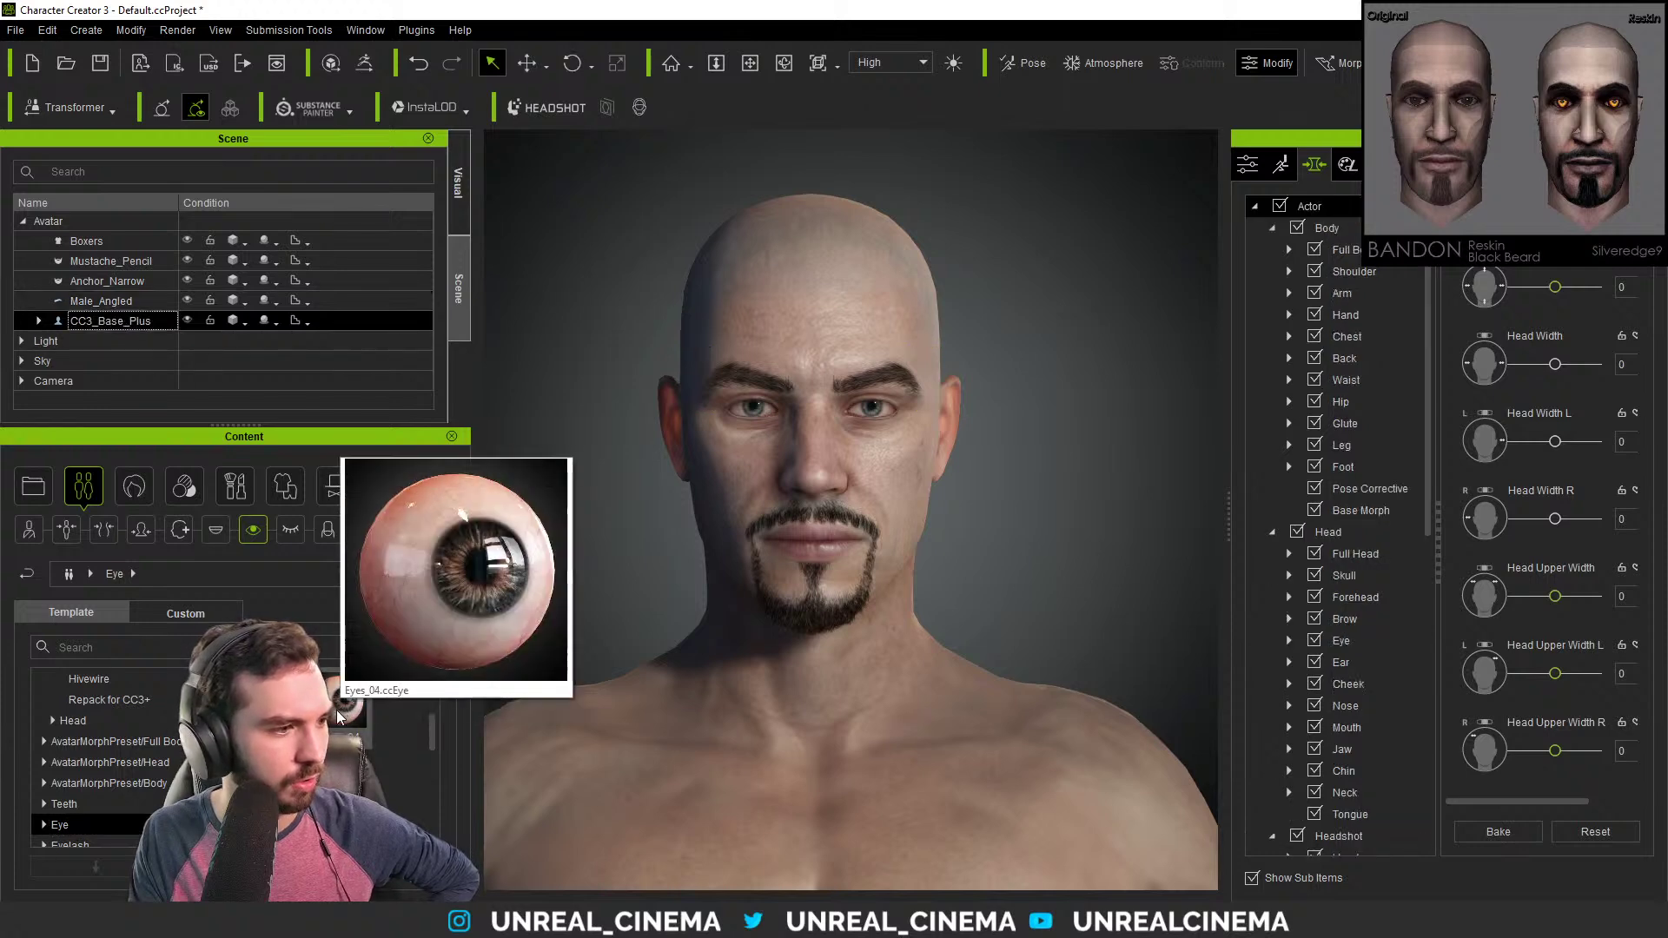
pyautogui.scroll(-3, 362, 738)
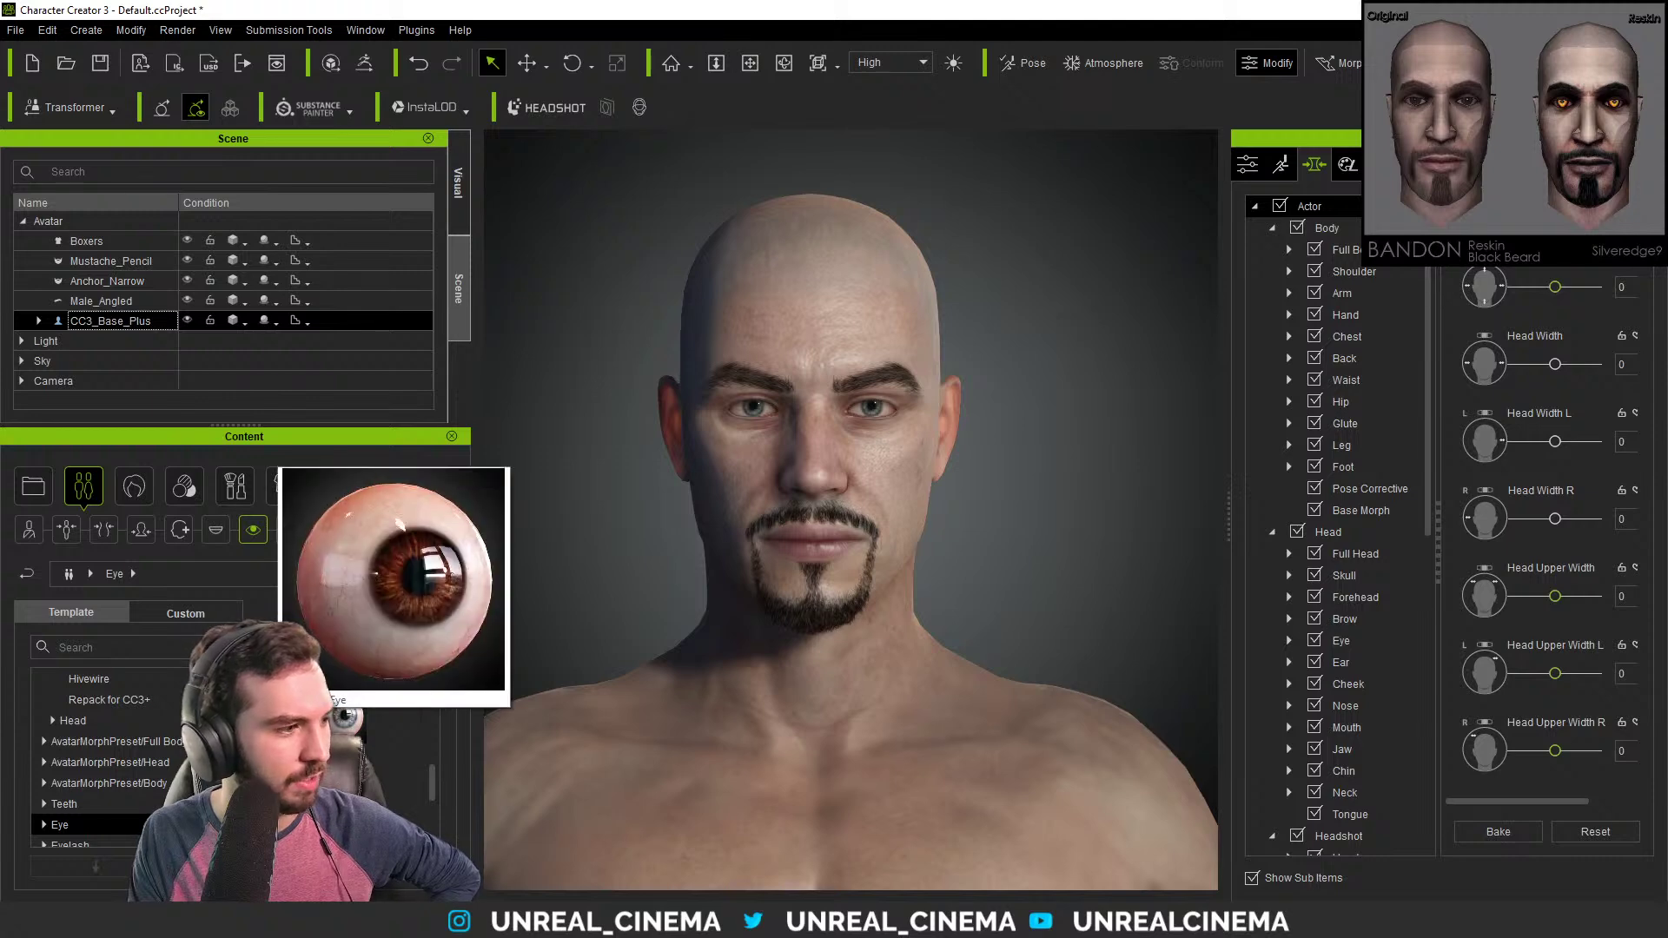
pyautogui.doubleClick(346, 715)
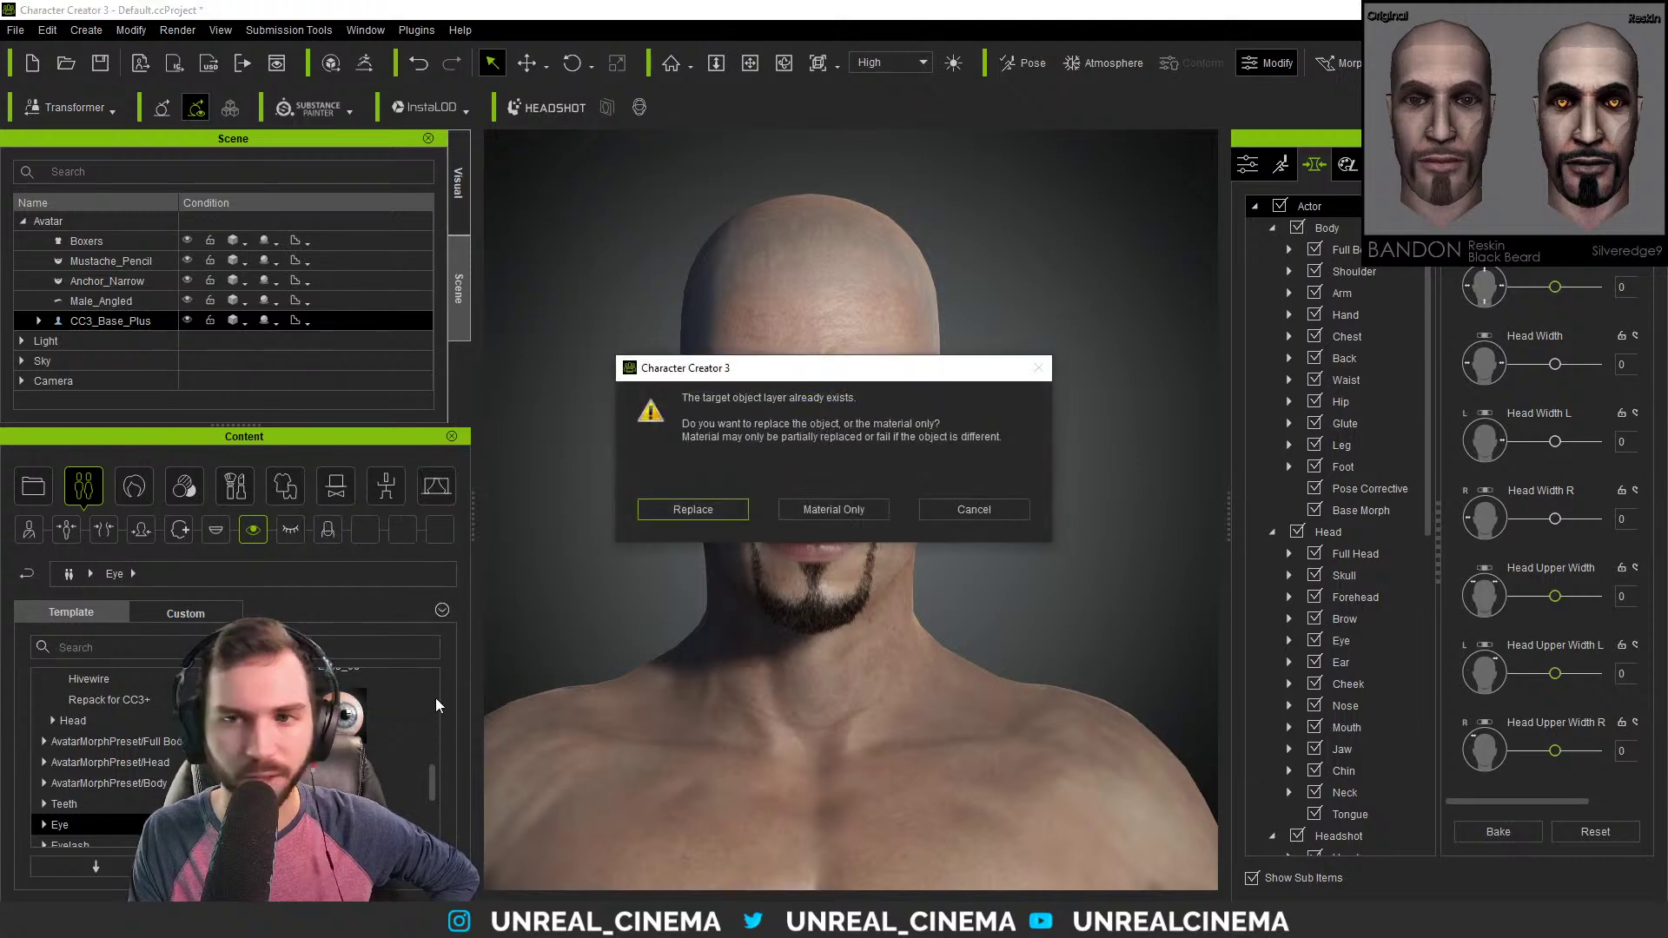
pyautogui.click(693, 509)
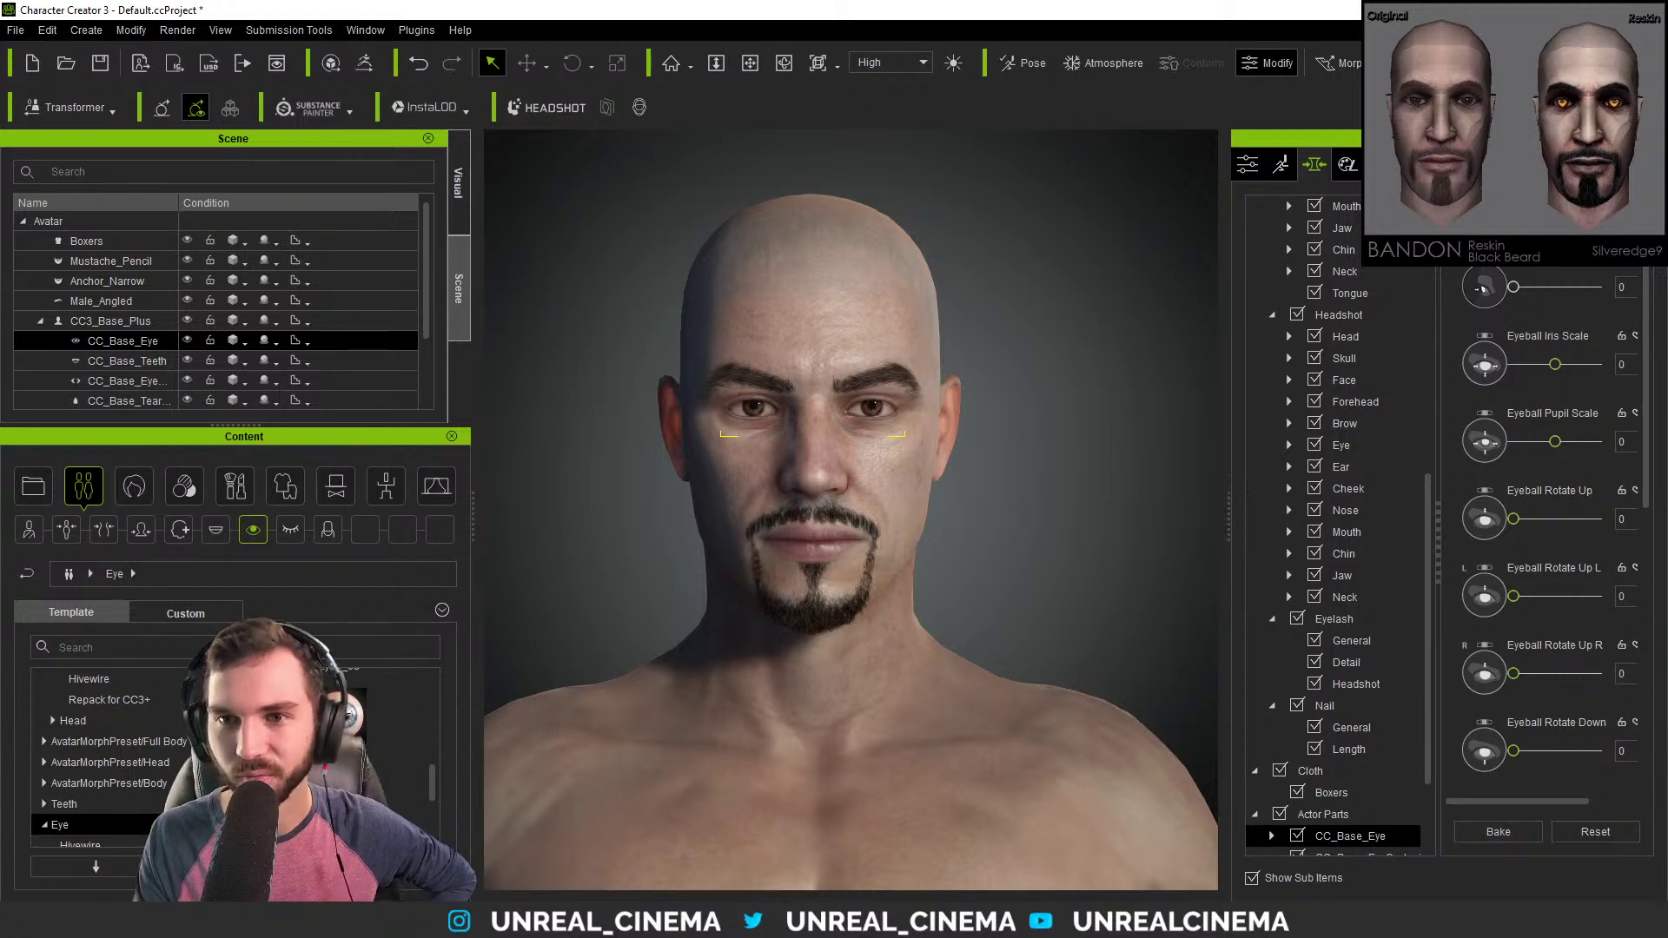
pyautogui.click(1131, 470)
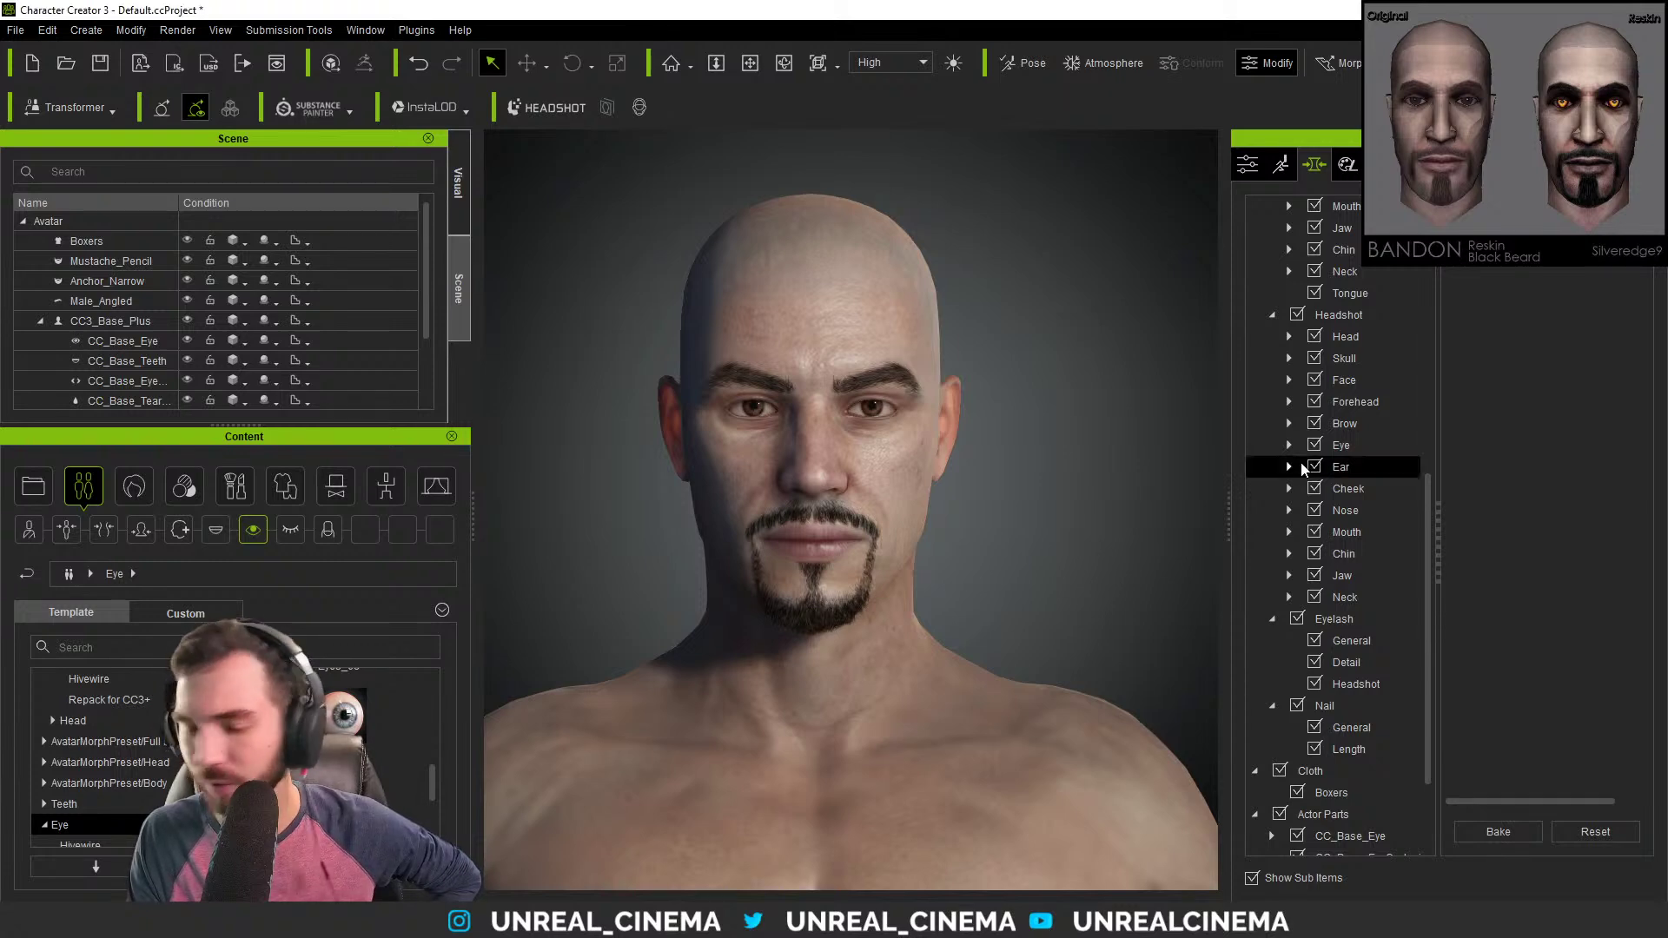
# Select the CC_Base_Eye object and examine its texture and material settings for a way to tone down the eyes.
pyautogui.click(869, 414)
pyautogui.scroll(-2, 141, 287)
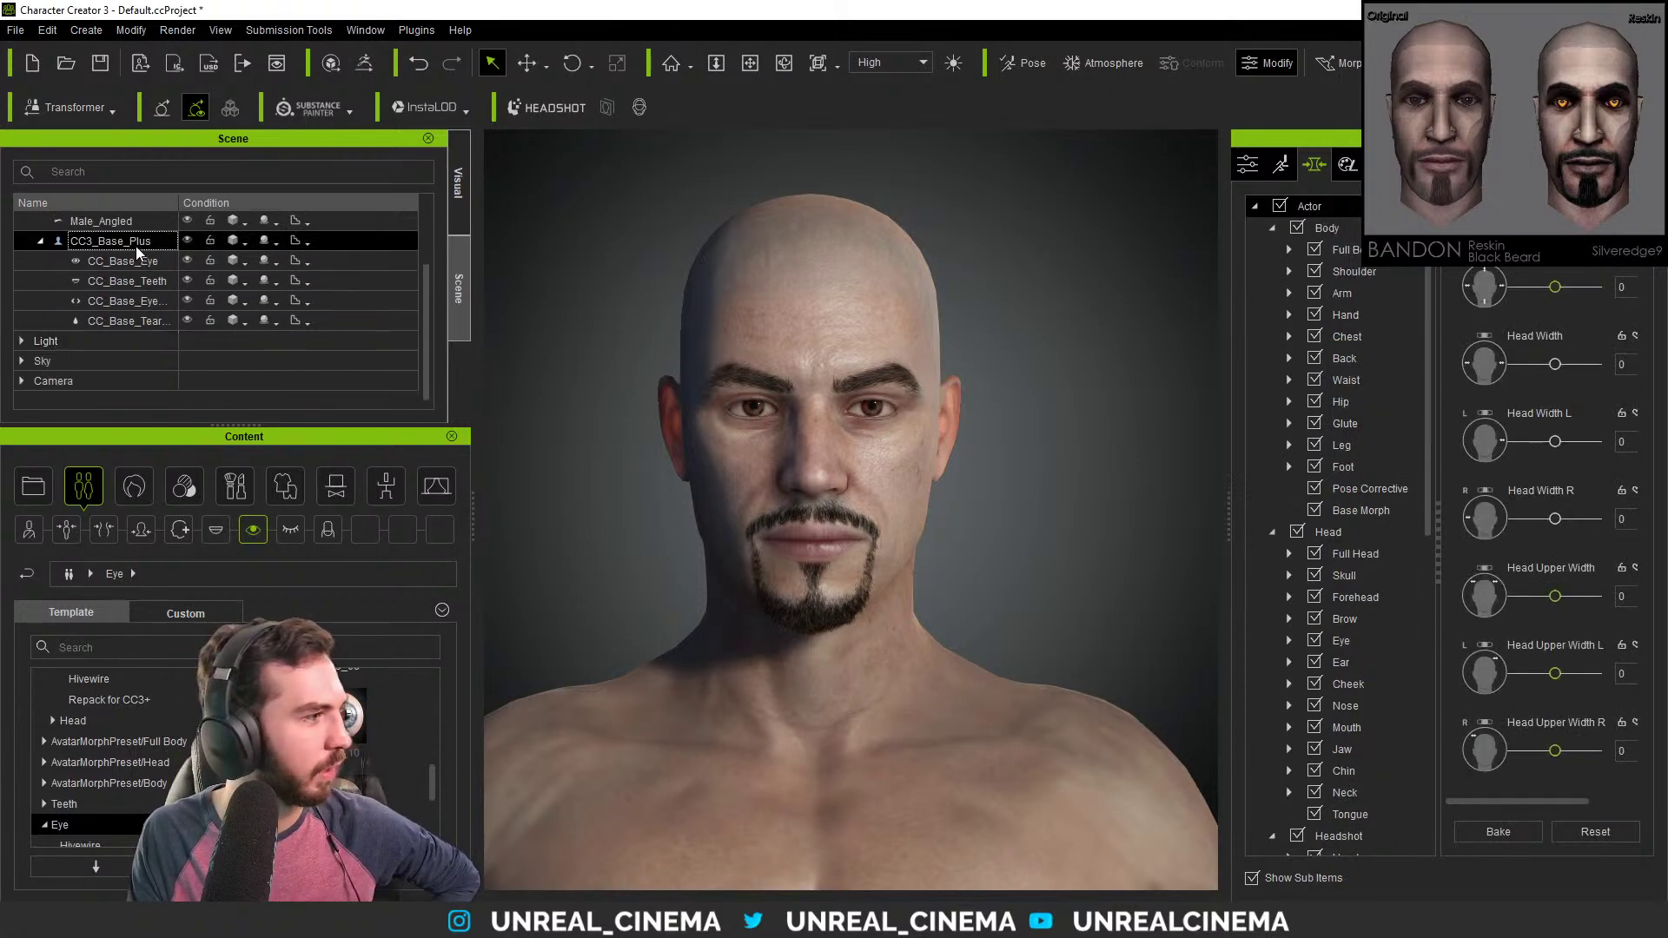
pyautogui.click(131, 261)
pyautogui.click(1347, 165)
pyautogui.scroll(5, 1281, 441)
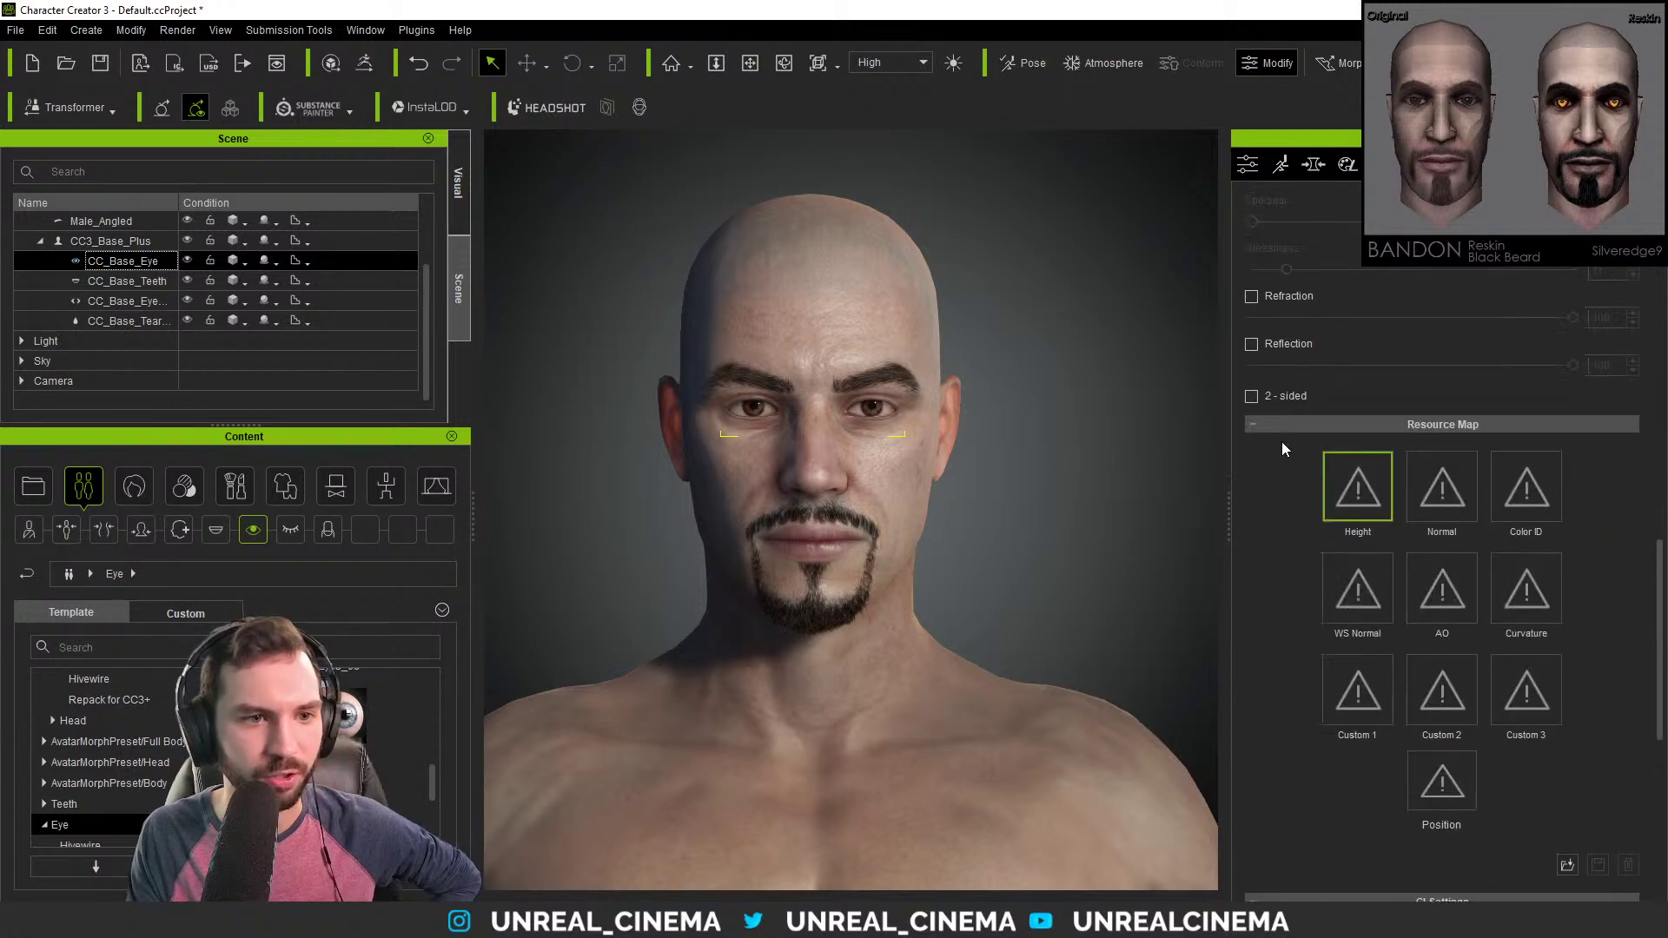
pyautogui.scroll(8, 1307, 440)
pyautogui.scroll(-6, 1306, 440)
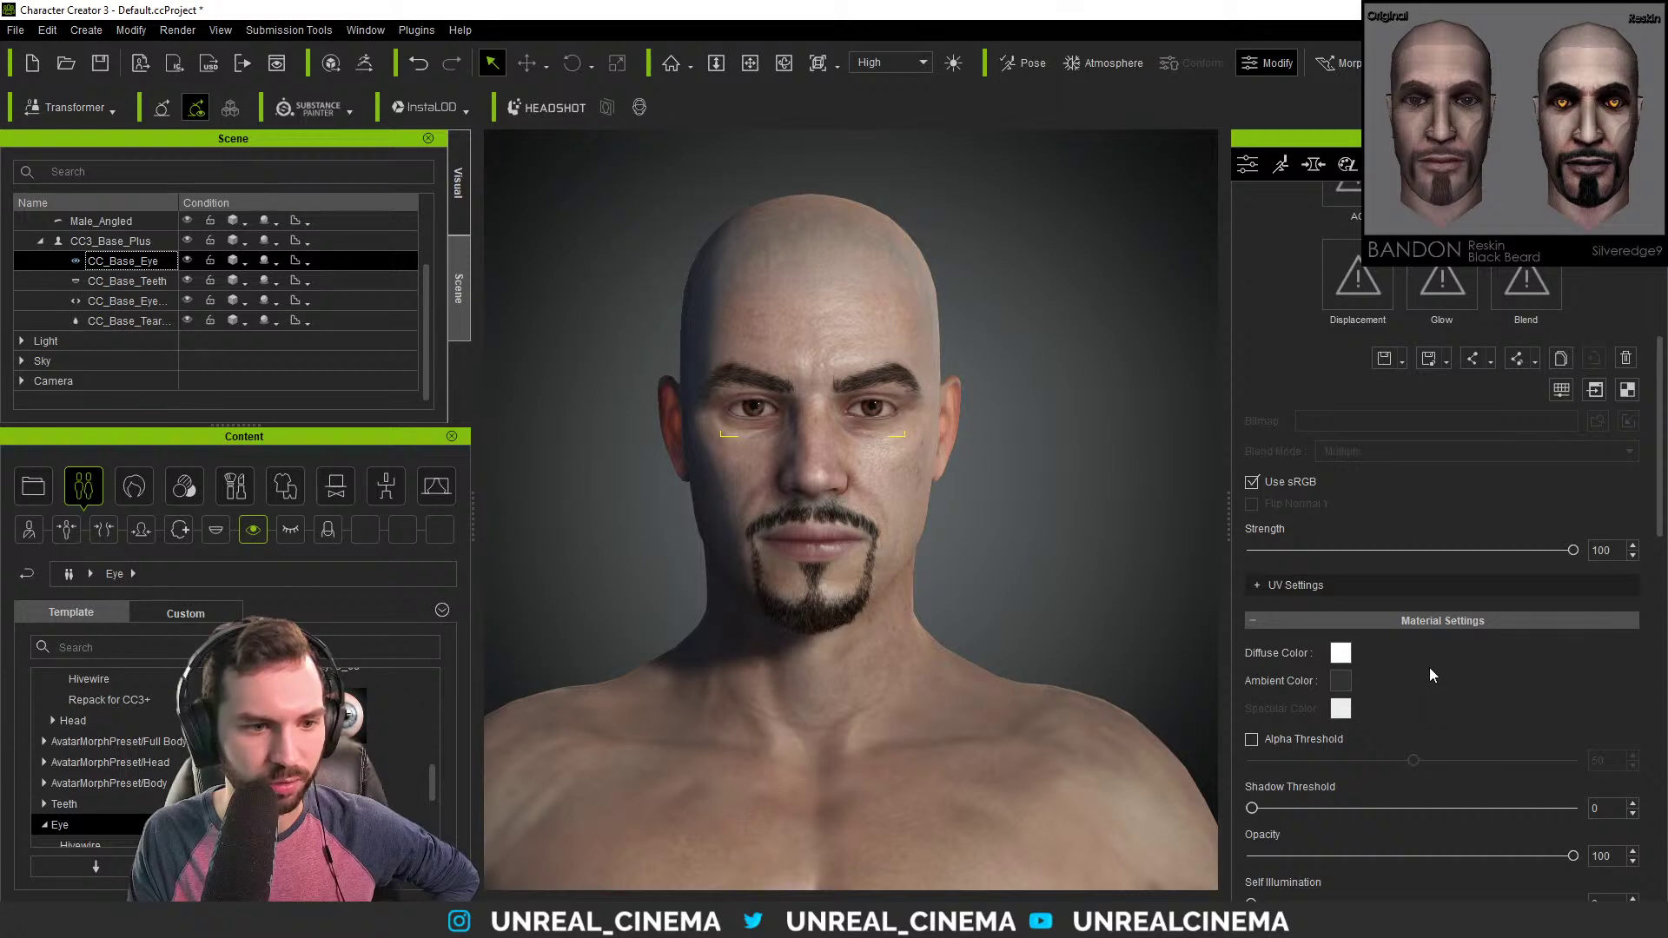
pyautogui.scroll(8, 1427, 669)
pyautogui.scroll(-5, 1275, 558)
pyautogui.scroll(-7, 1293, 601)
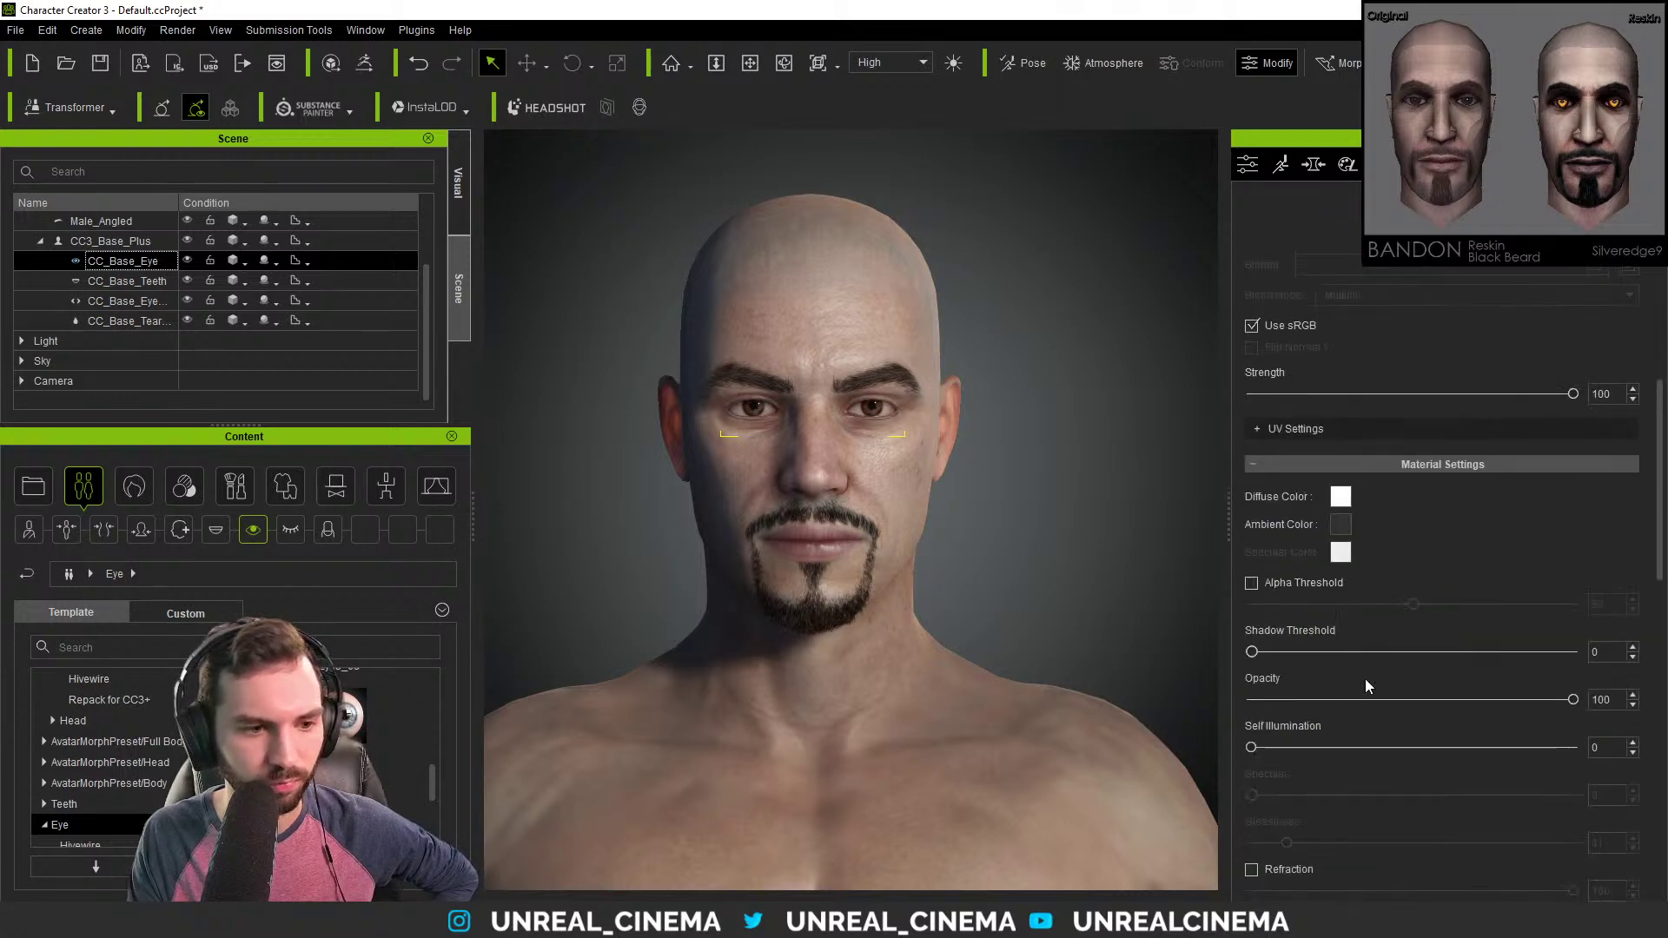
pyautogui.scroll(-1, 1382, 682)
pyautogui.moveTo(1411, 651); pyautogui.dragTo(1281, 650)
pyautogui.scroll(-10, 1415, 631)
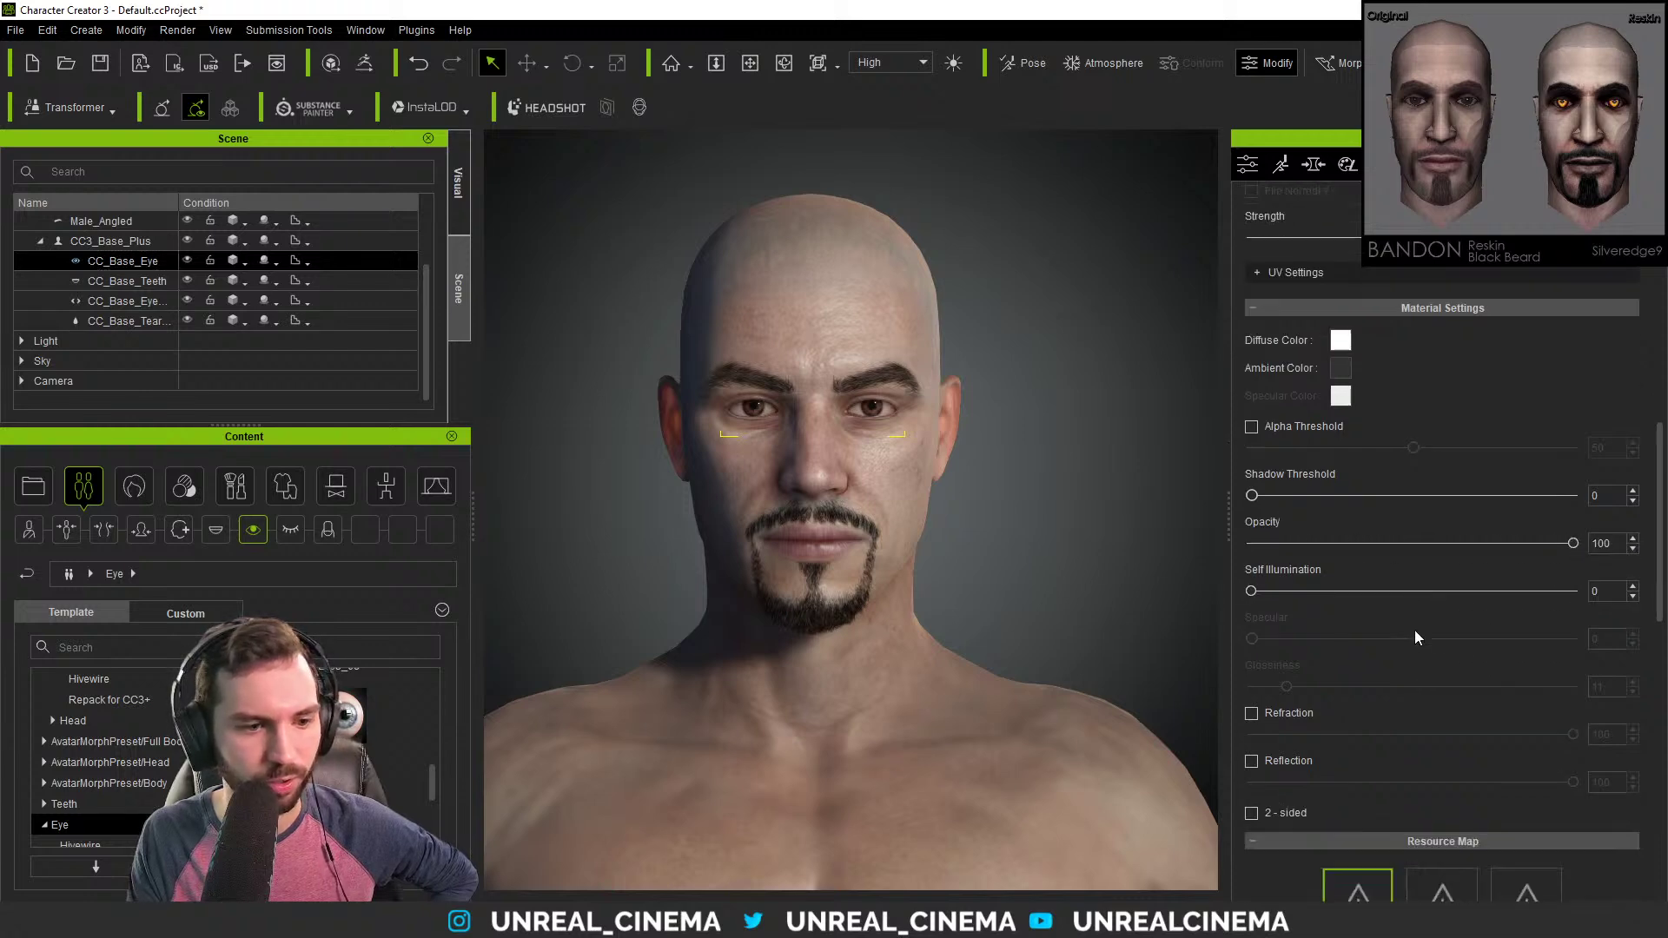
pyautogui.scroll(7, 1317, 586)
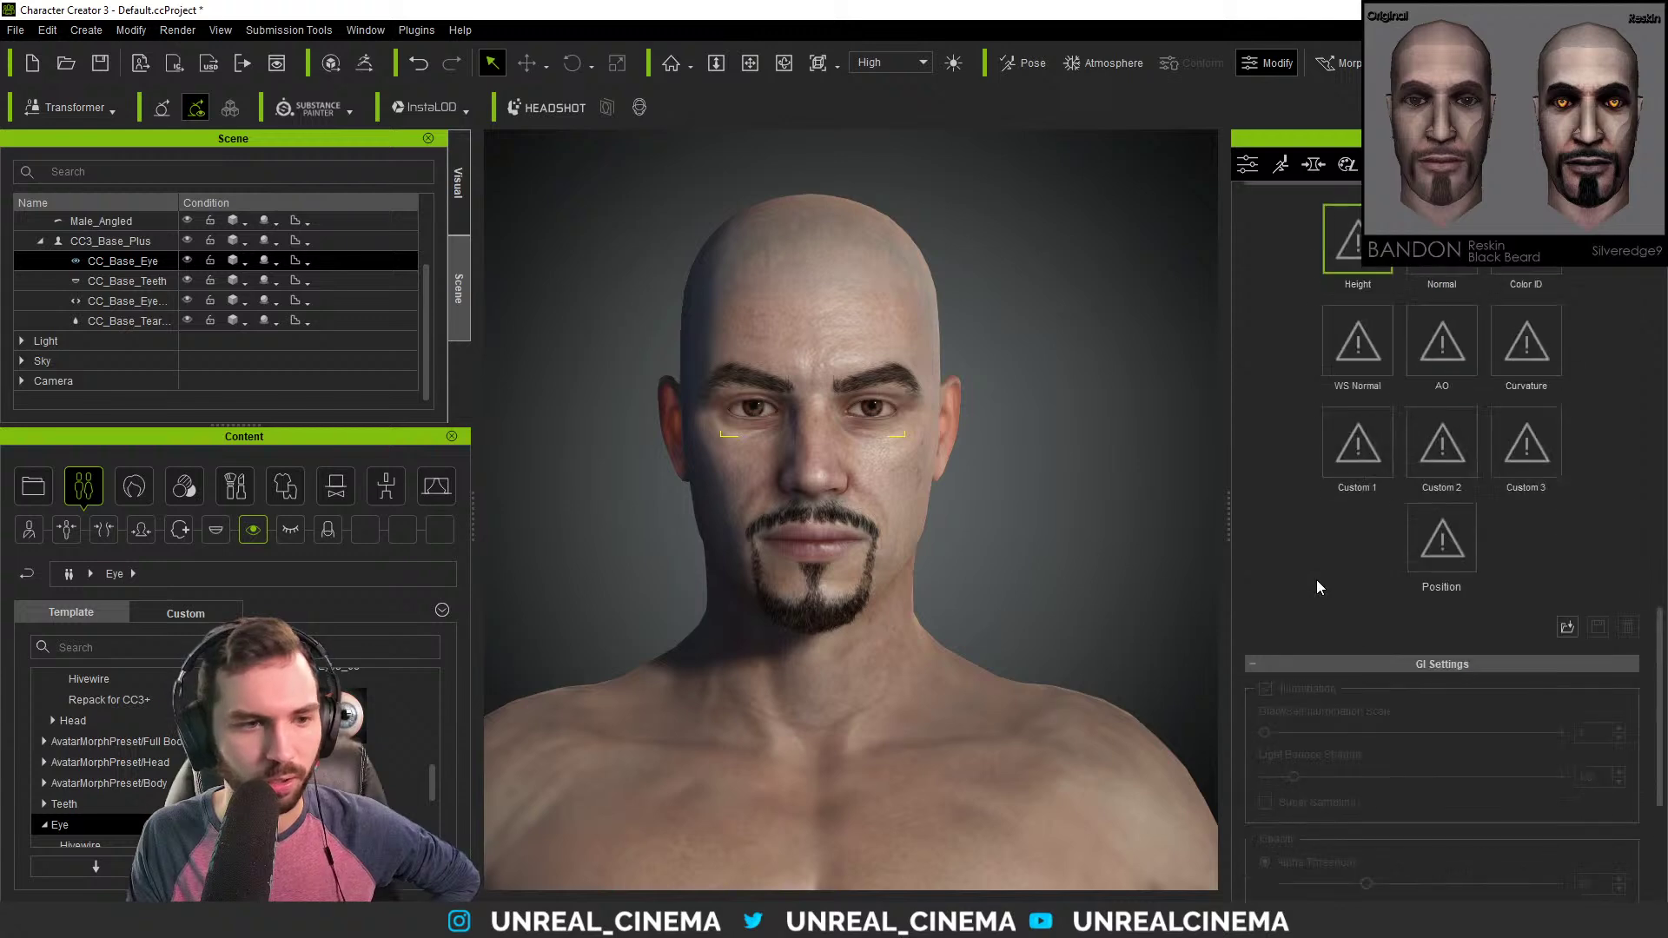
pyautogui.scroll(3, 1391, 648)
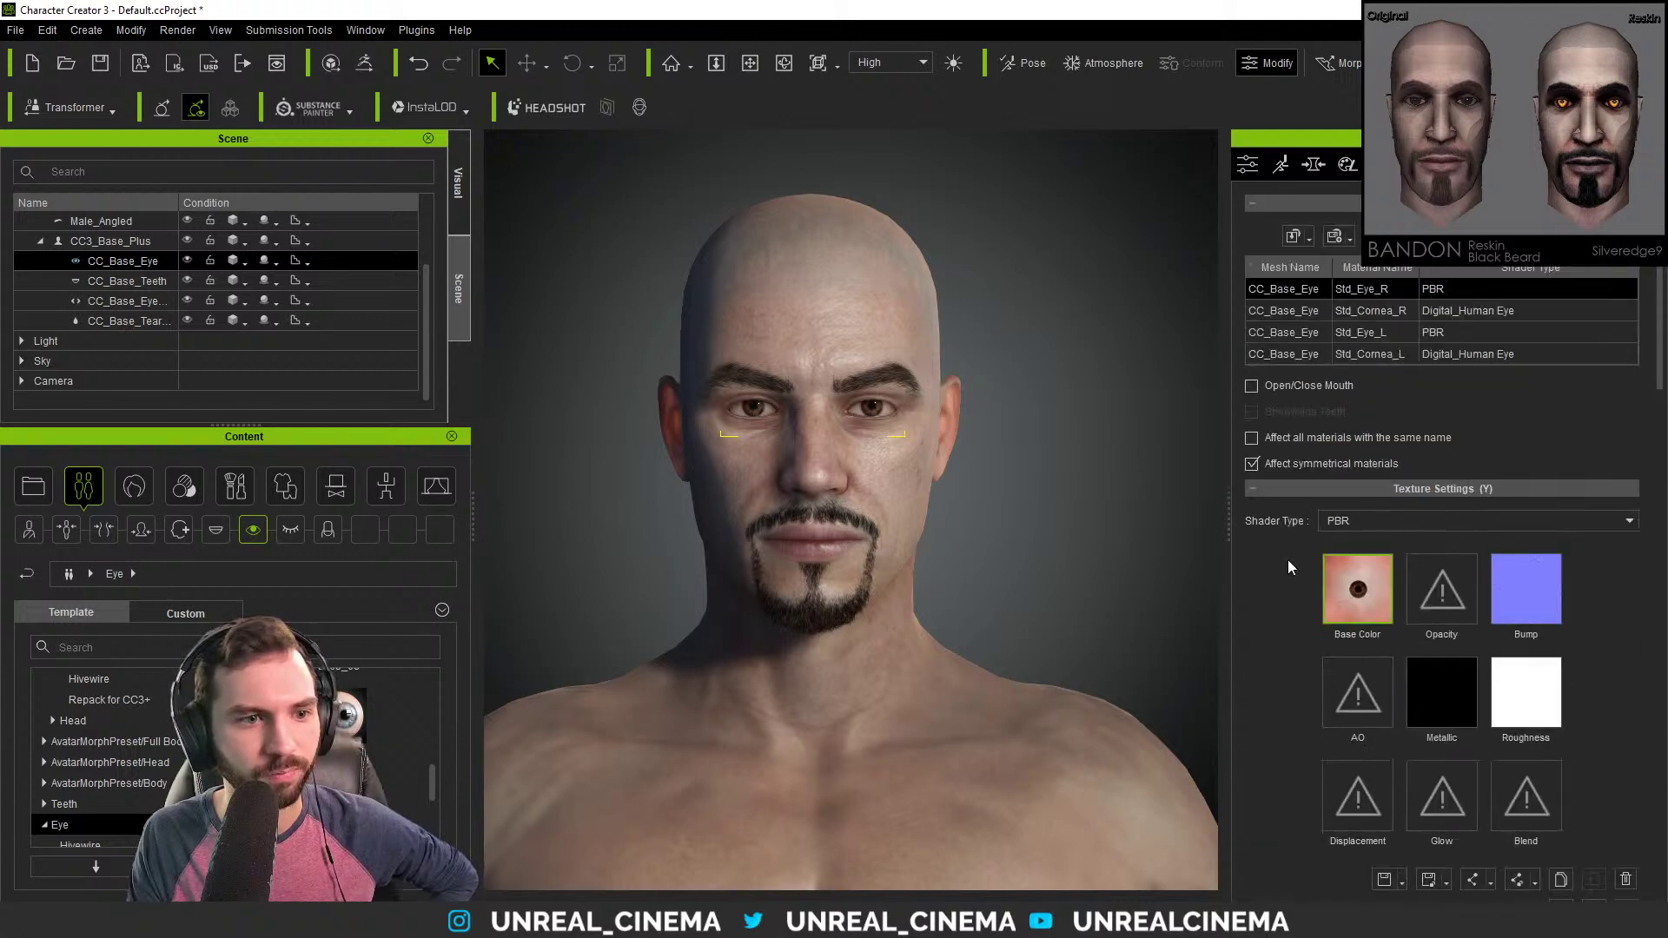
# Adjust the color of the Std_Eye_R material's Base Color texture, setting Saturation to -30.
pyautogui.rightClick(1374, 594)
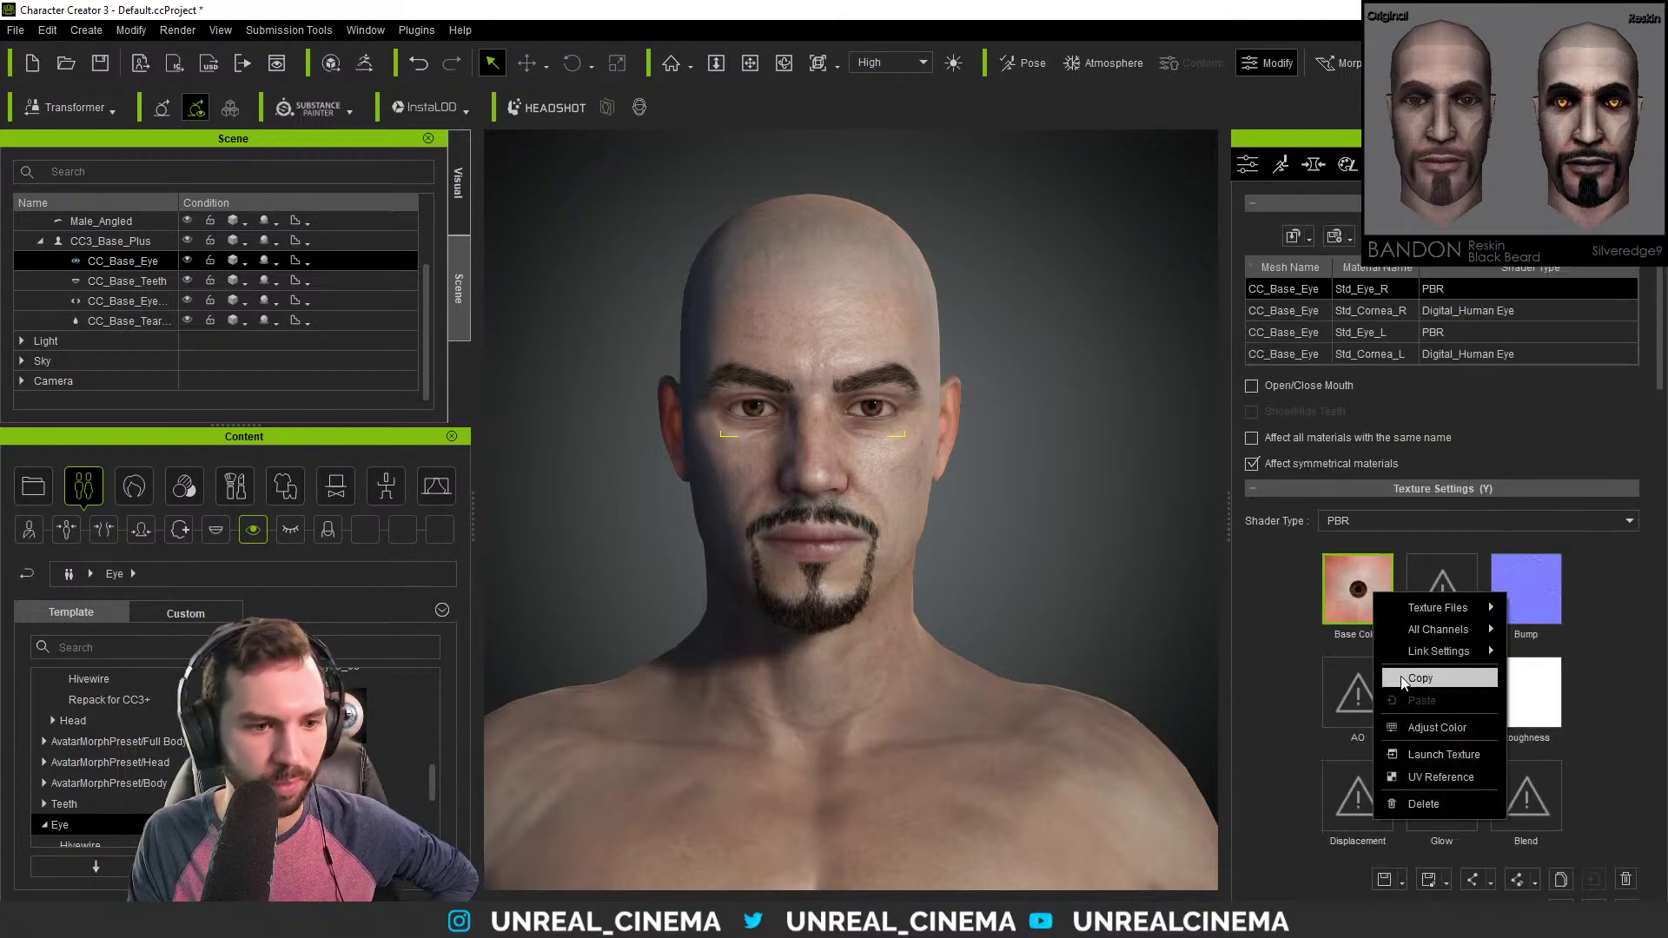
pyautogui.click(1435, 727)
pyautogui.moveTo(836, 163); pyautogui.dragTo(1418, 176)
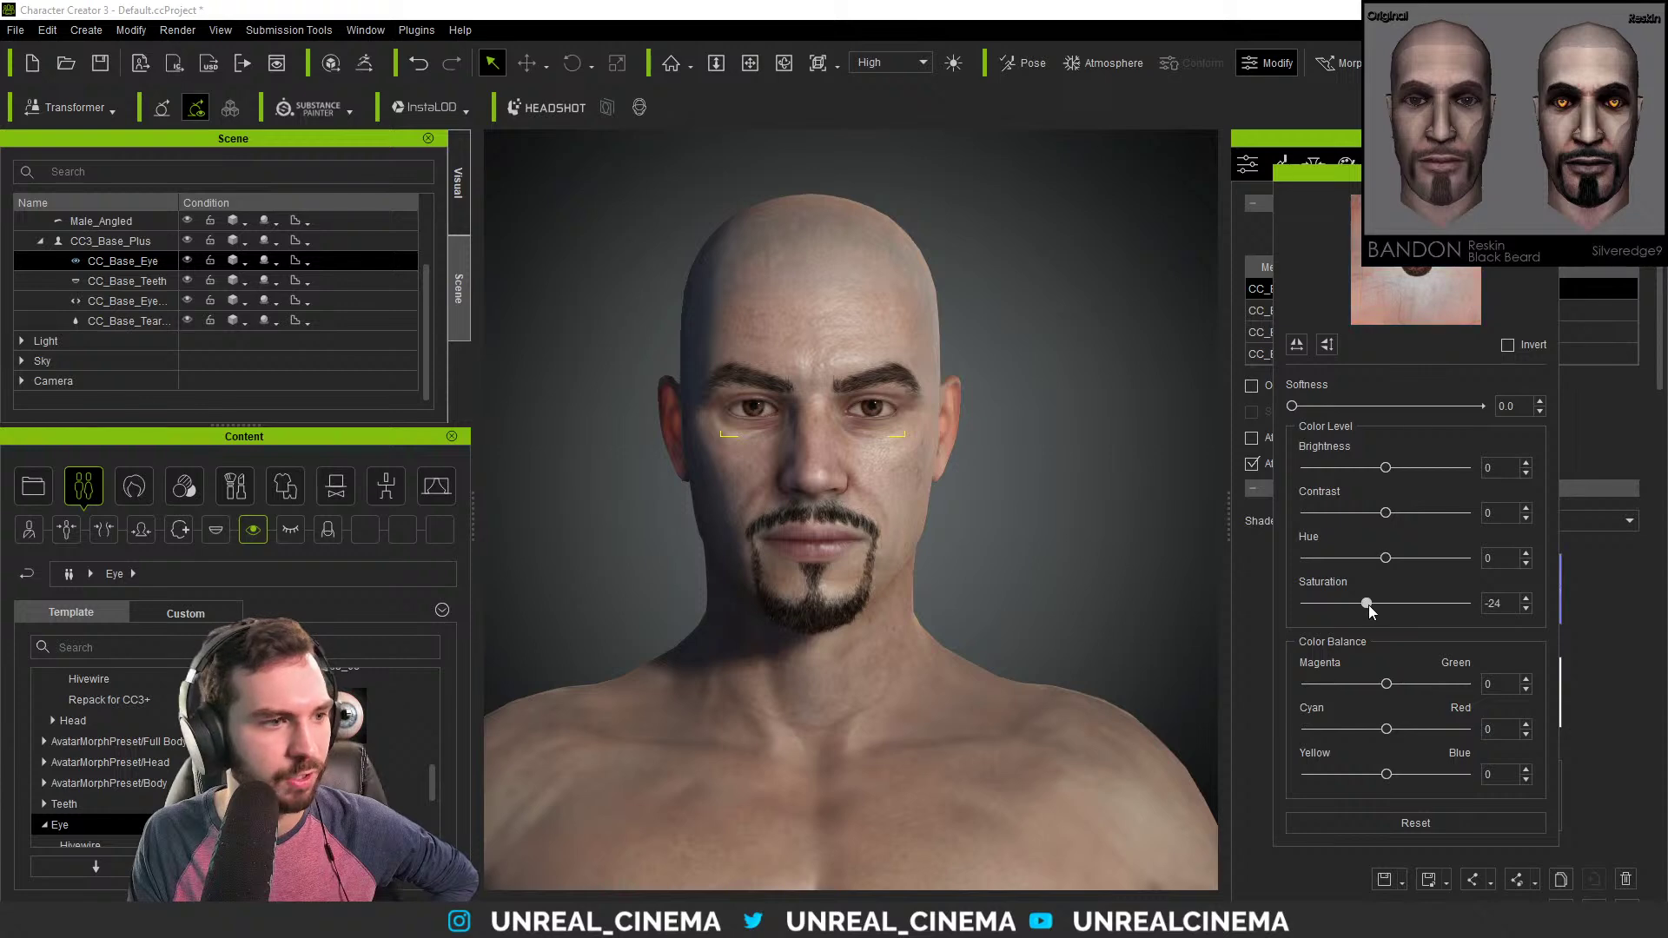
pyautogui.moveTo(1353, 605)
pyautogui.mouseDown()
pyautogui.moveTo(1305, 592)
pyautogui.moveTo(1379, 603)
pyautogui.moveTo(1361, 604)
pyautogui.mouseUp()
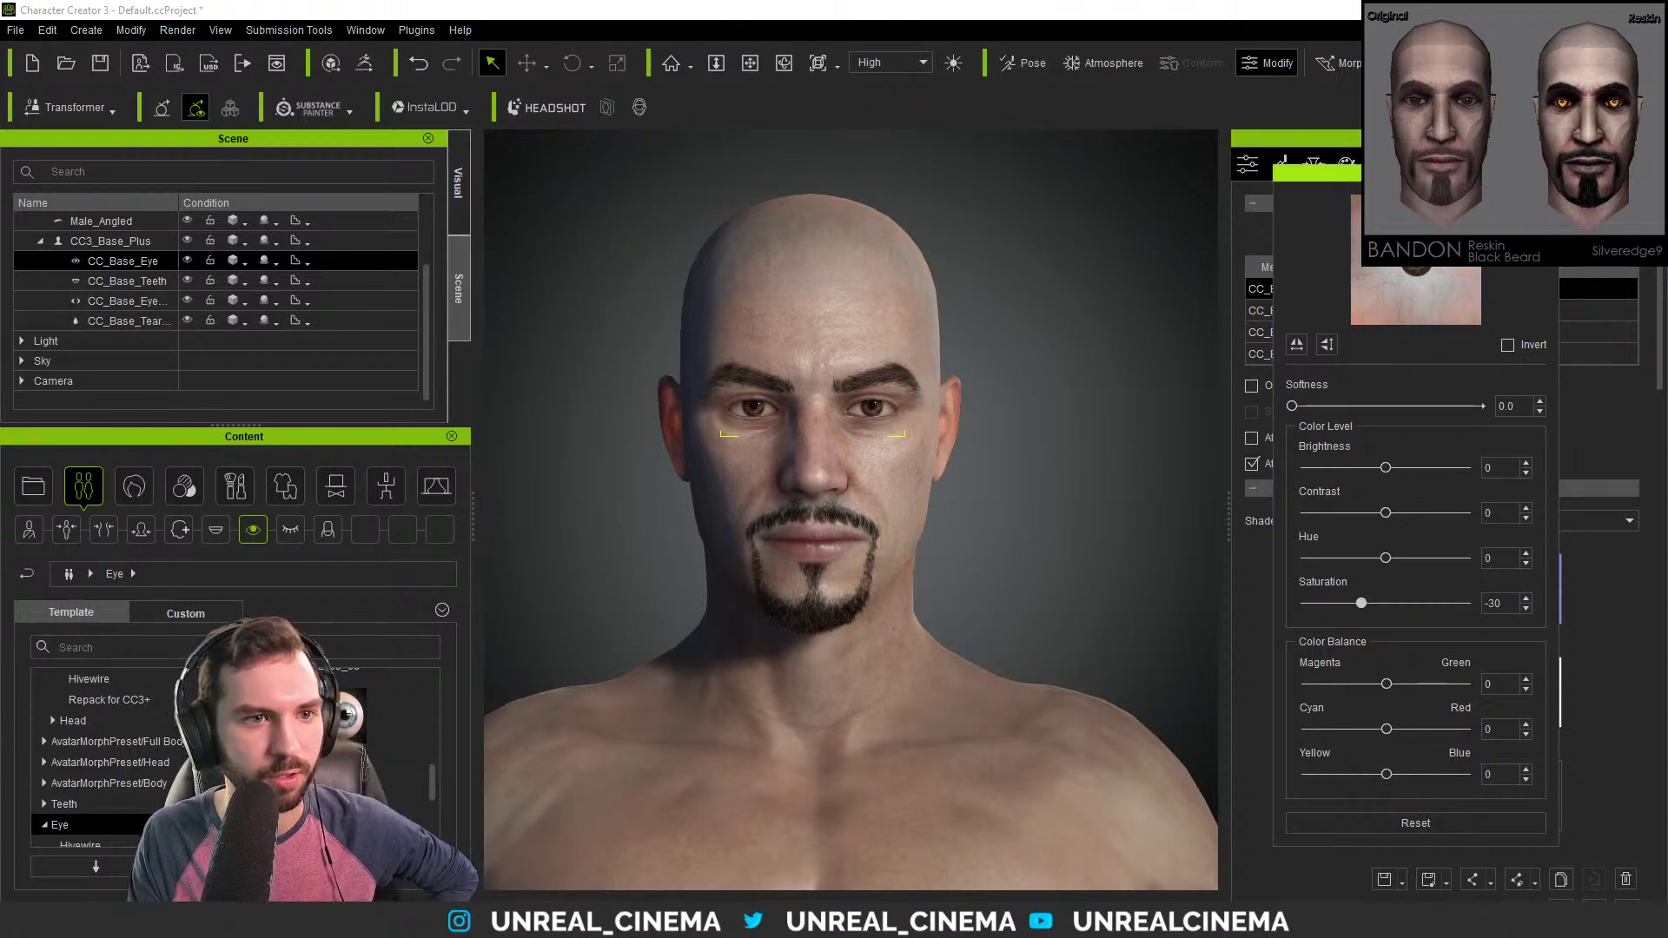
pyautogui.click(1547, 172)
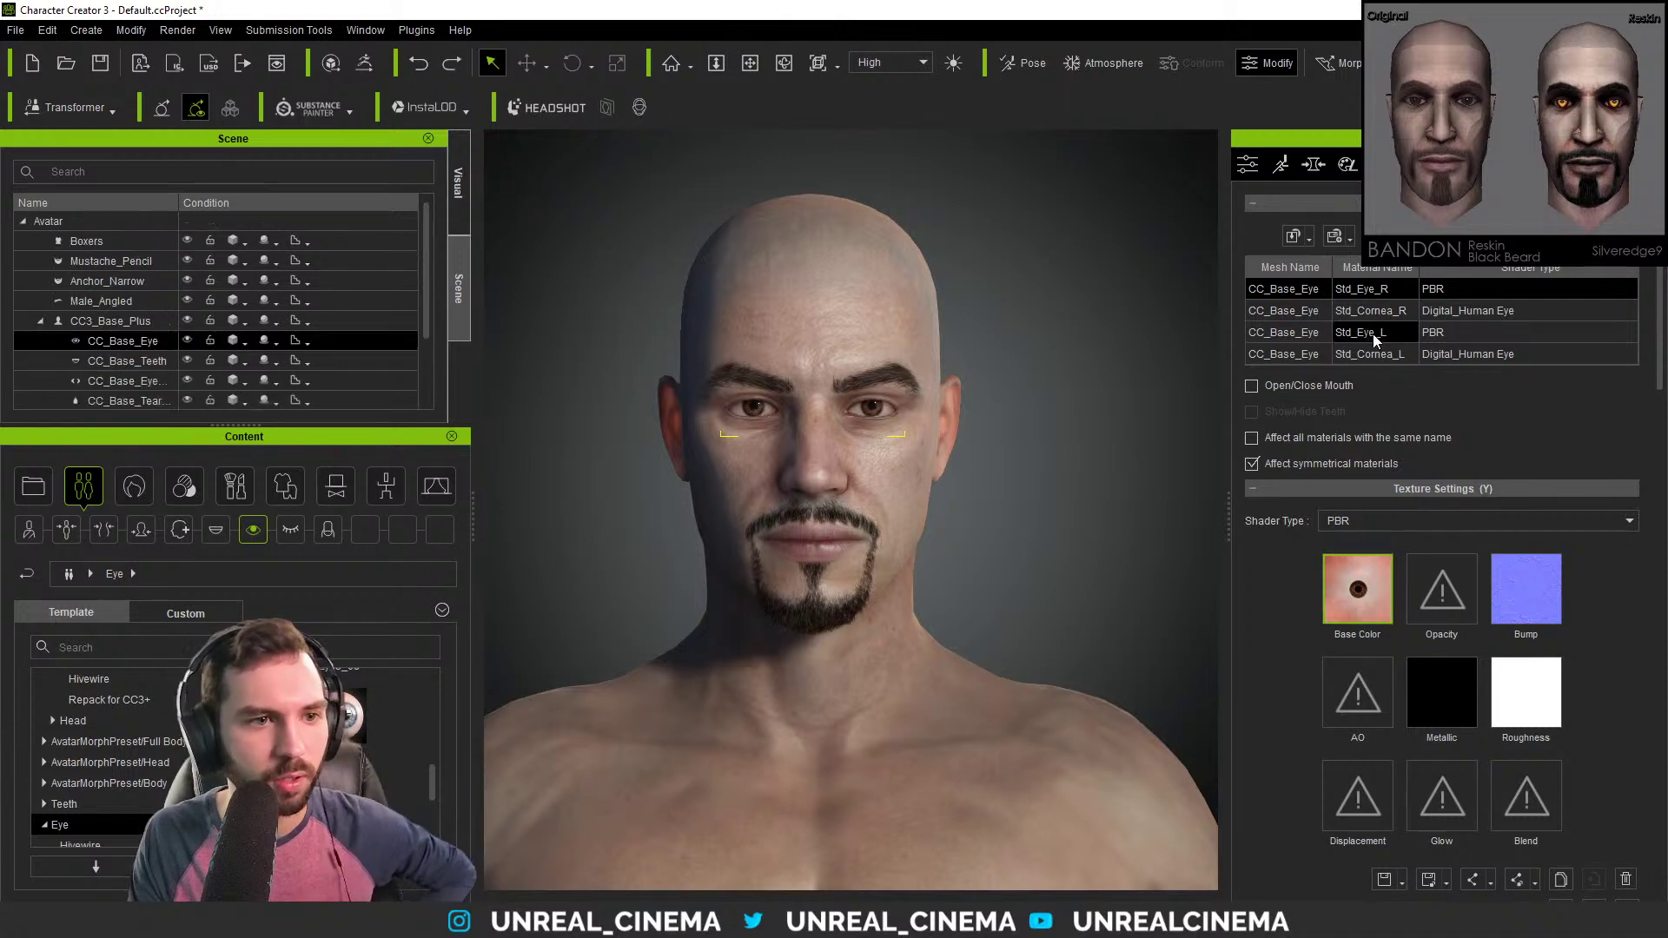
# Desaturate the Base Color texture of the Std_Cornea_R material by setting Saturation to -21.
pyautogui.click(1371, 310)
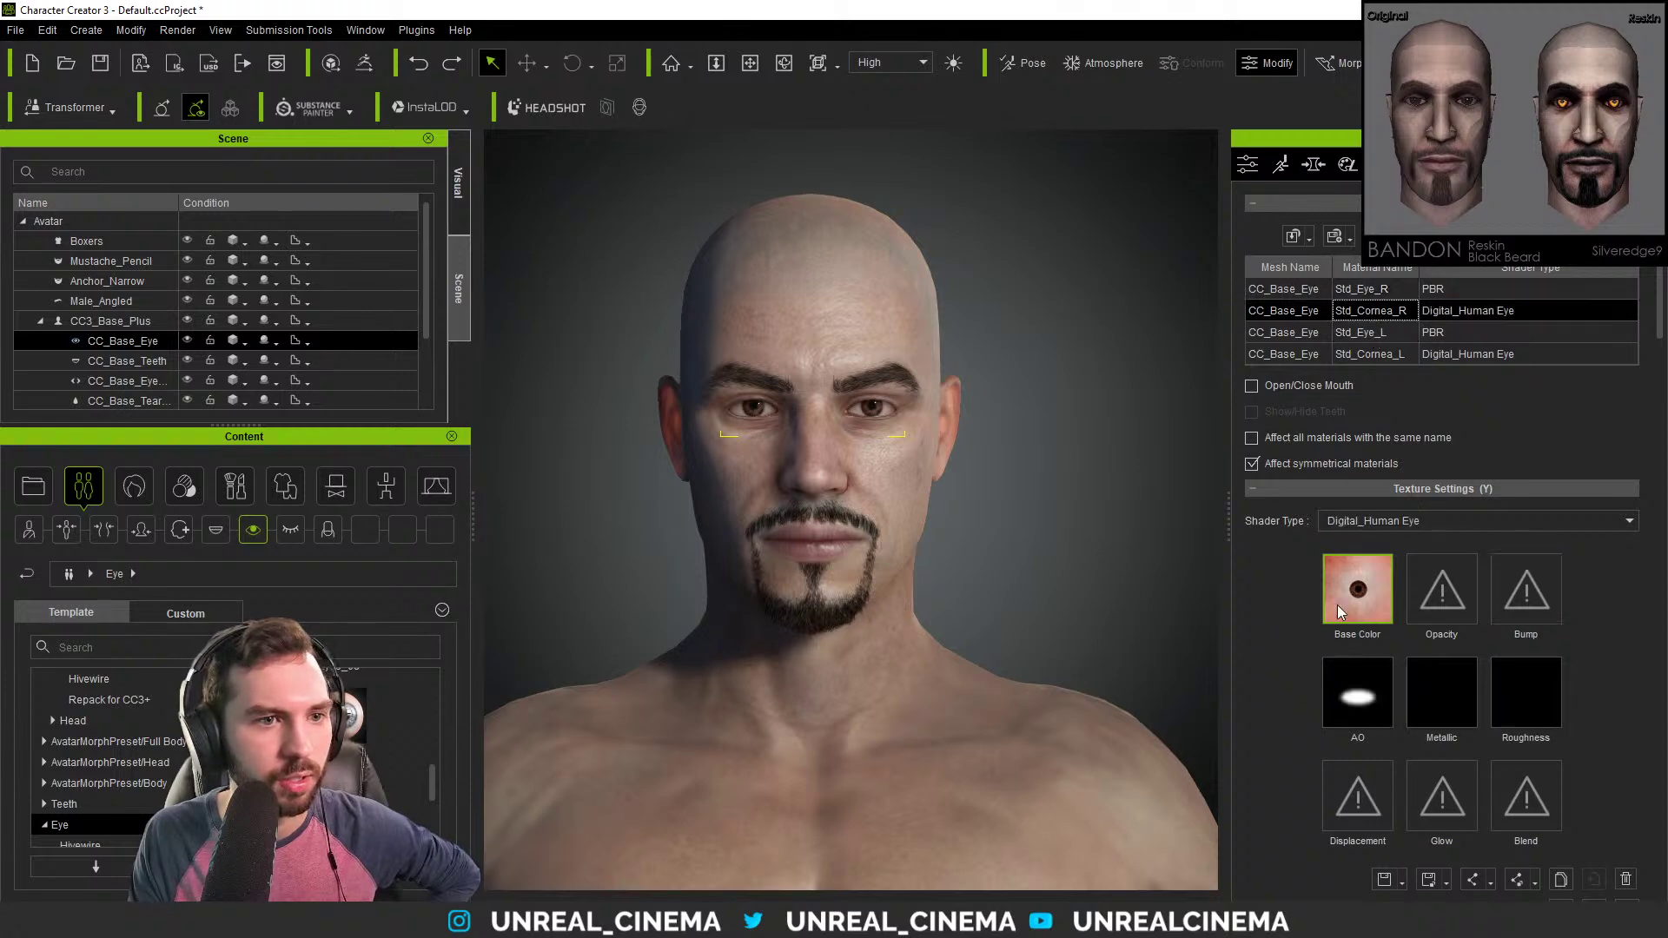
pyautogui.click(1361, 598)
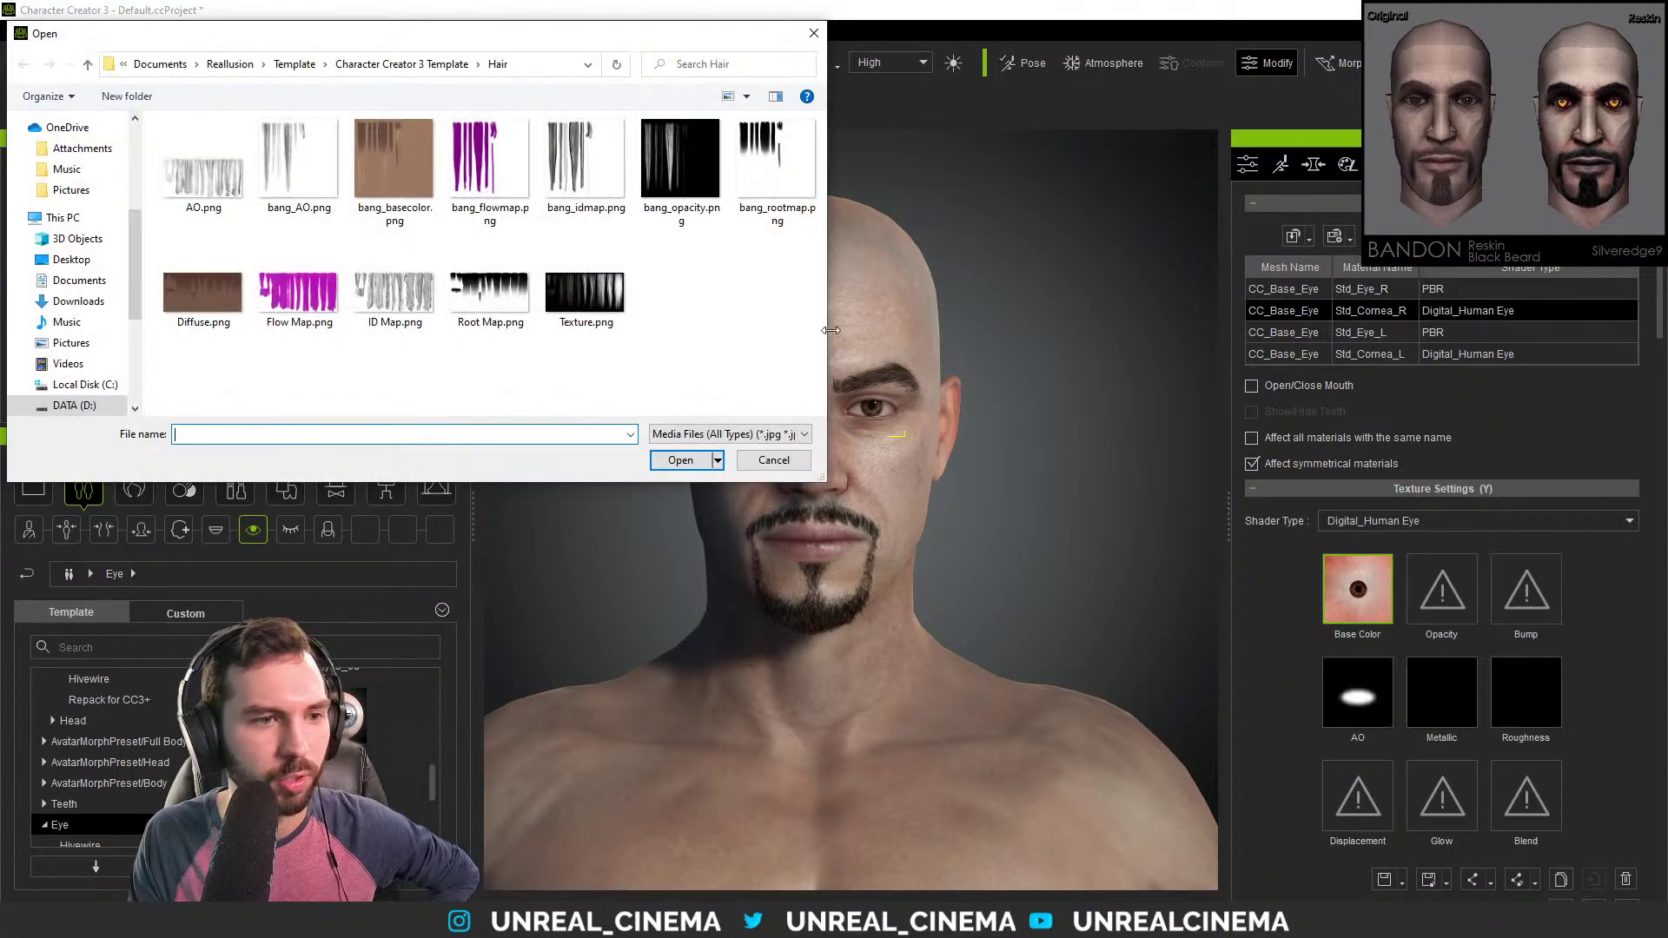
pyautogui.click(782, 462)
pyautogui.rightClick(1382, 587)
pyautogui.click(1455, 726)
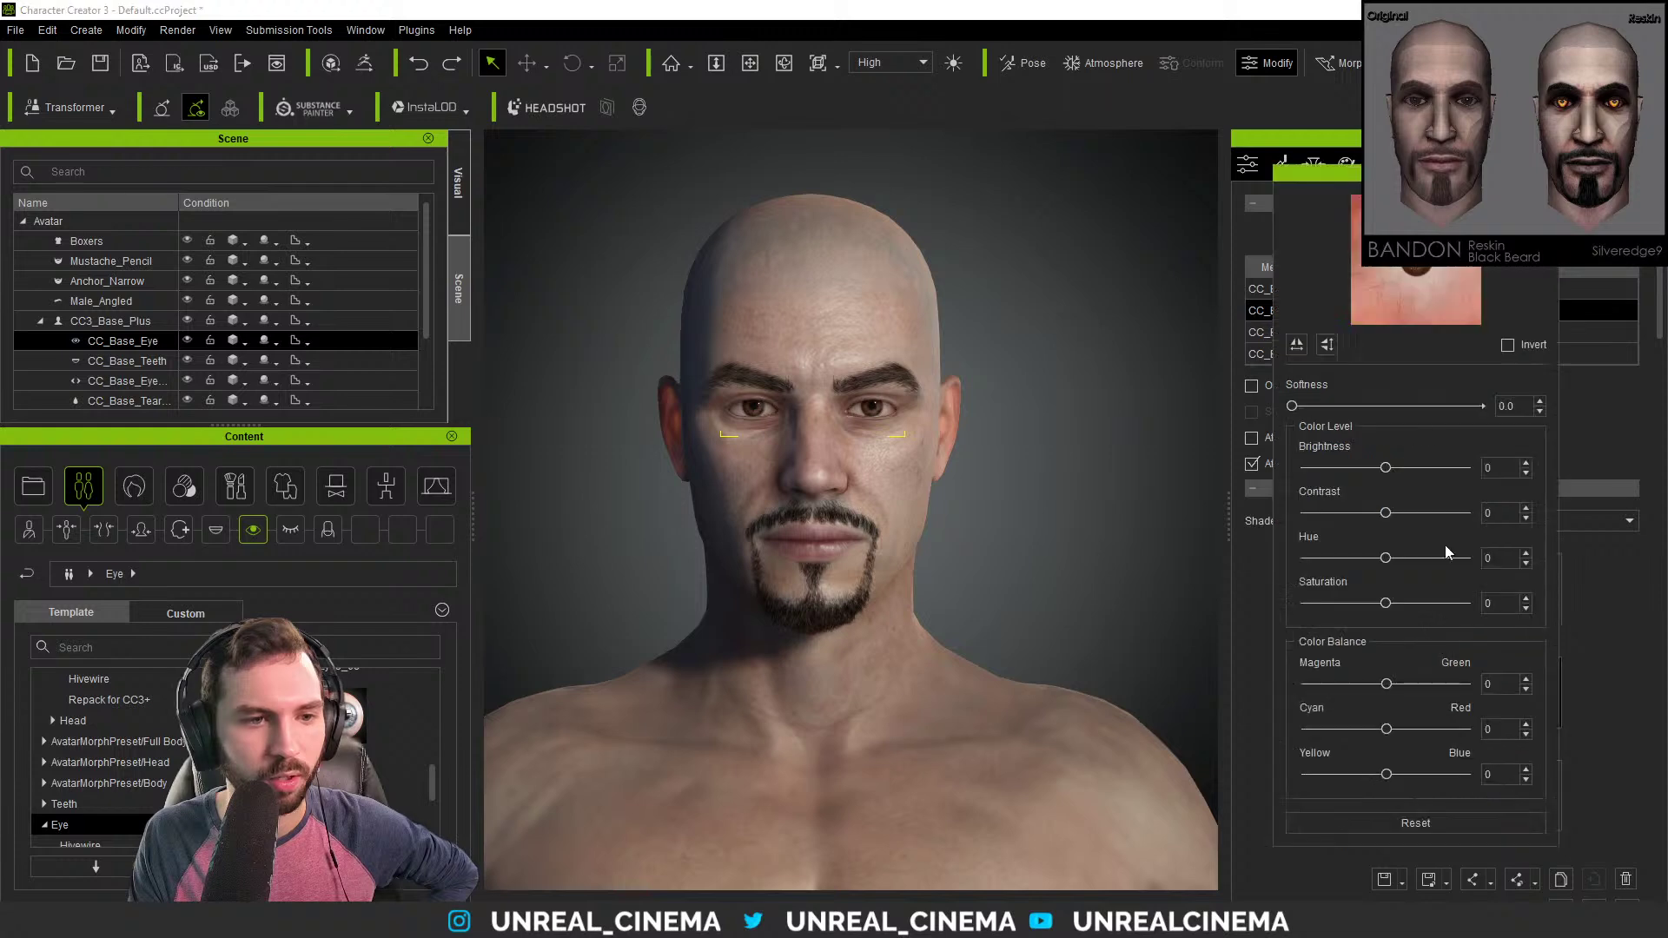
pyautogui.moveTo(1380, 605); pyautogui.dragTo(1367, 605)
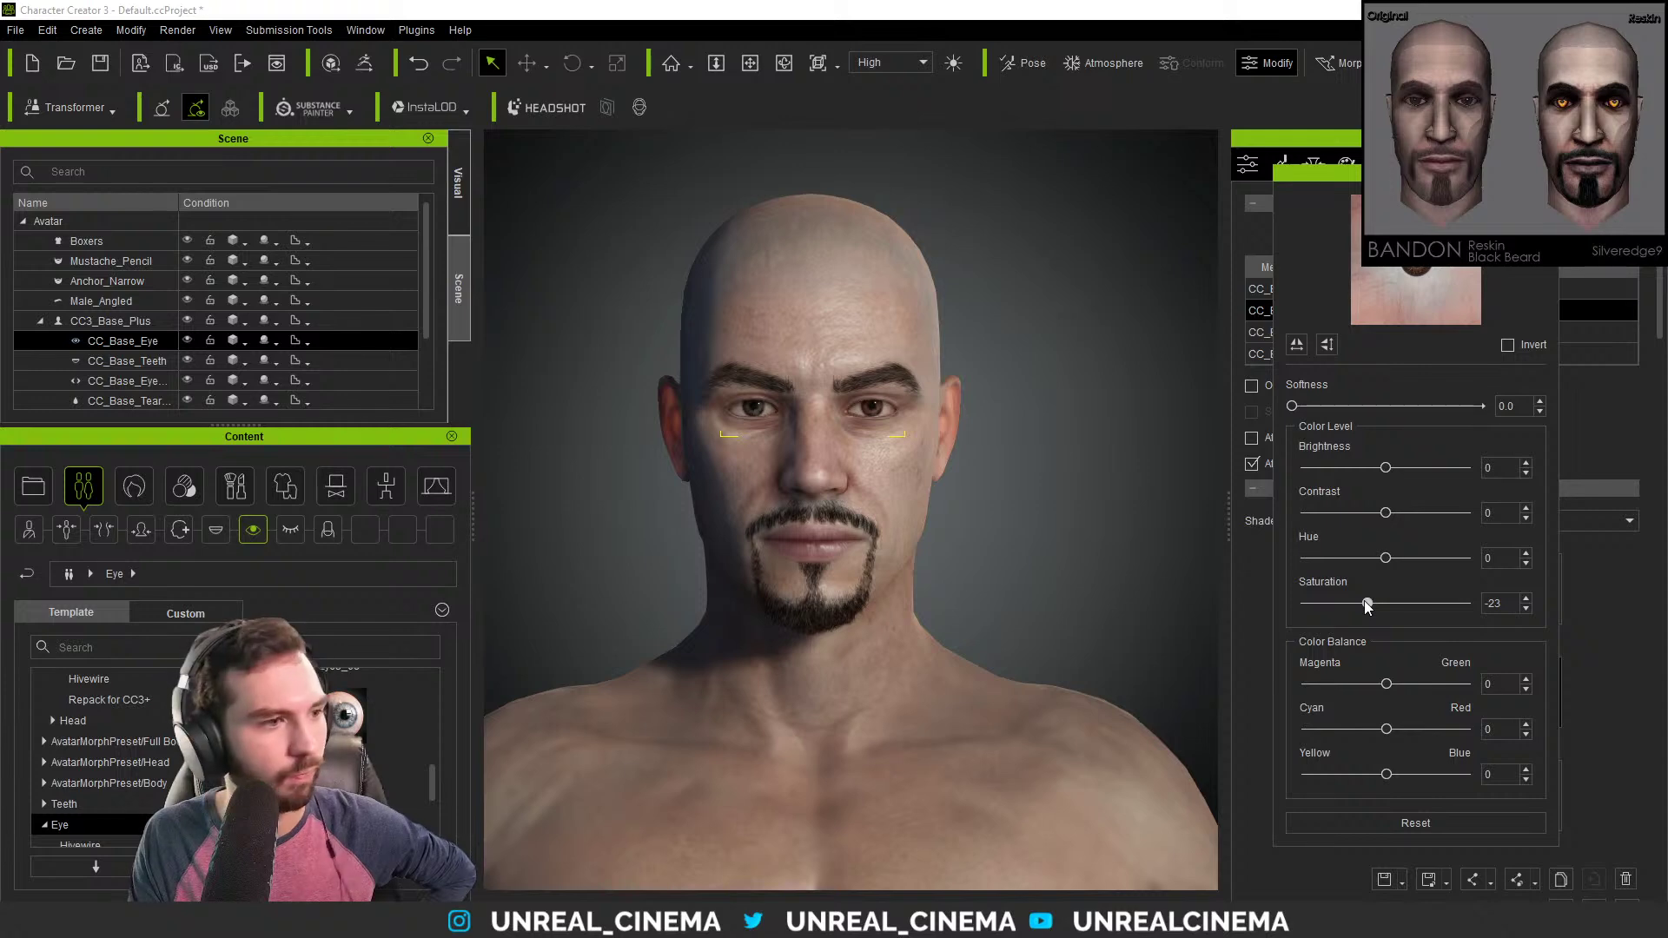
pyautogui.moveTo(1367, 606); pyautogui.dragTo(1369, 606)
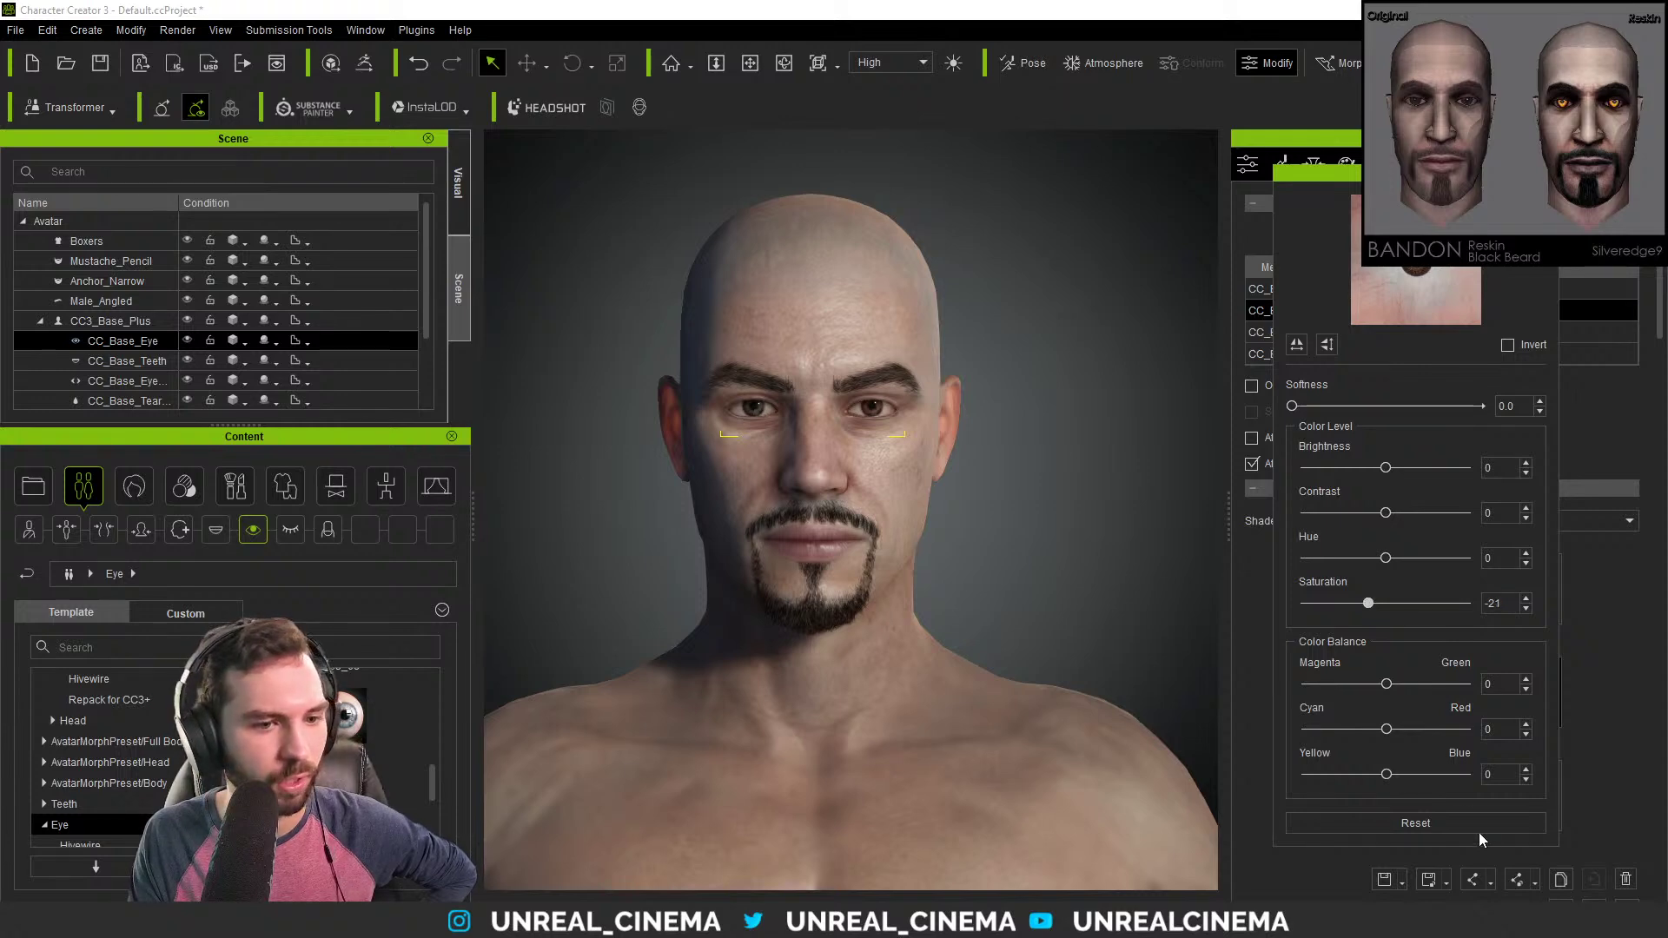
pyautogui.click(1543, 173)
# Set the Saturation of the Std_Cornea_L material's Base Color texture to -20.
pyautogui.click(1390, 353)
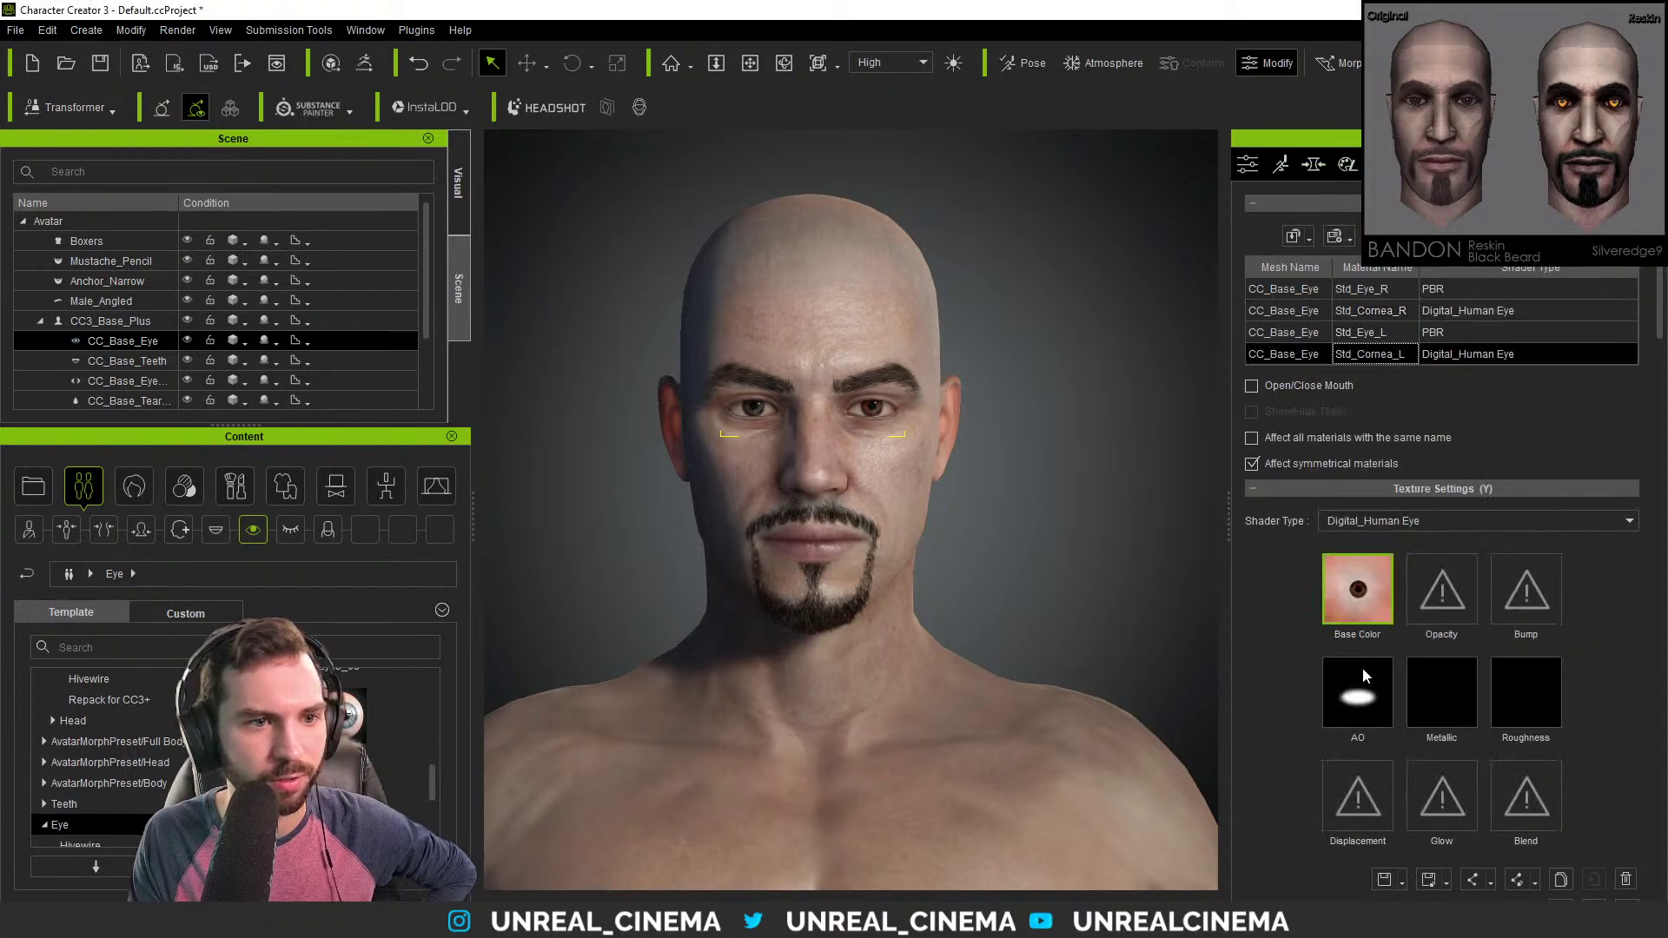
pyautogui.click(1363, 603)
pyautogui.press('Escape')
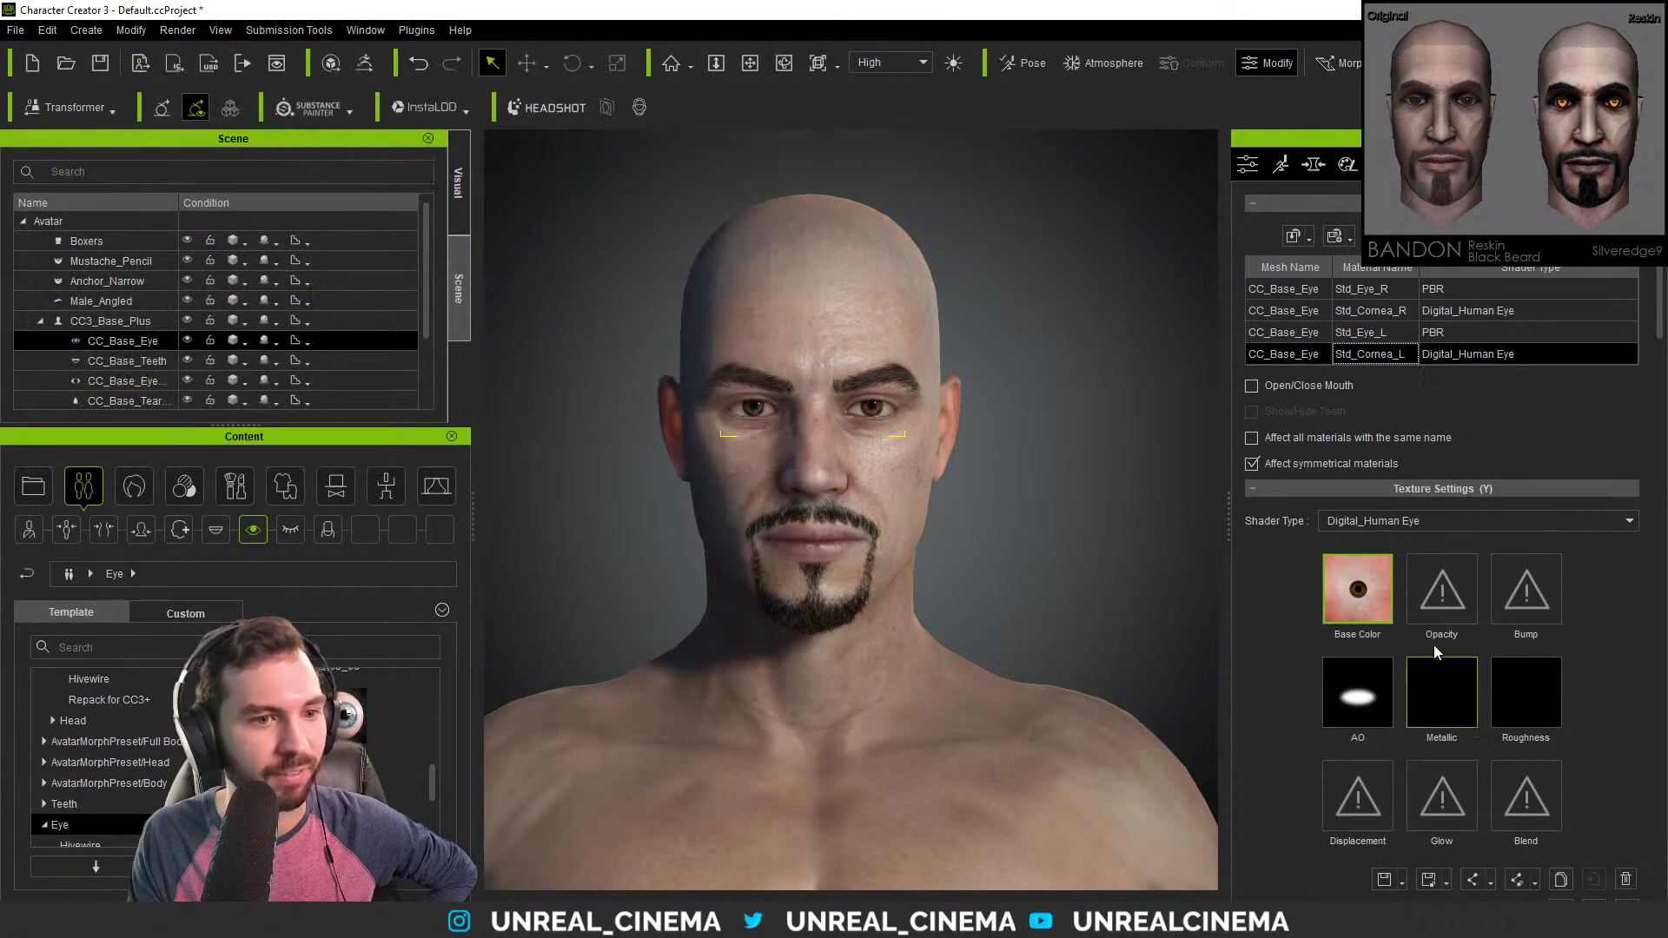
pyautogui.rightClick(1440, 706)
pyautogui.click(1508, 847)
pyautogui.moveTo(1380, 603); pyautogui.dragTo(1367, 607)
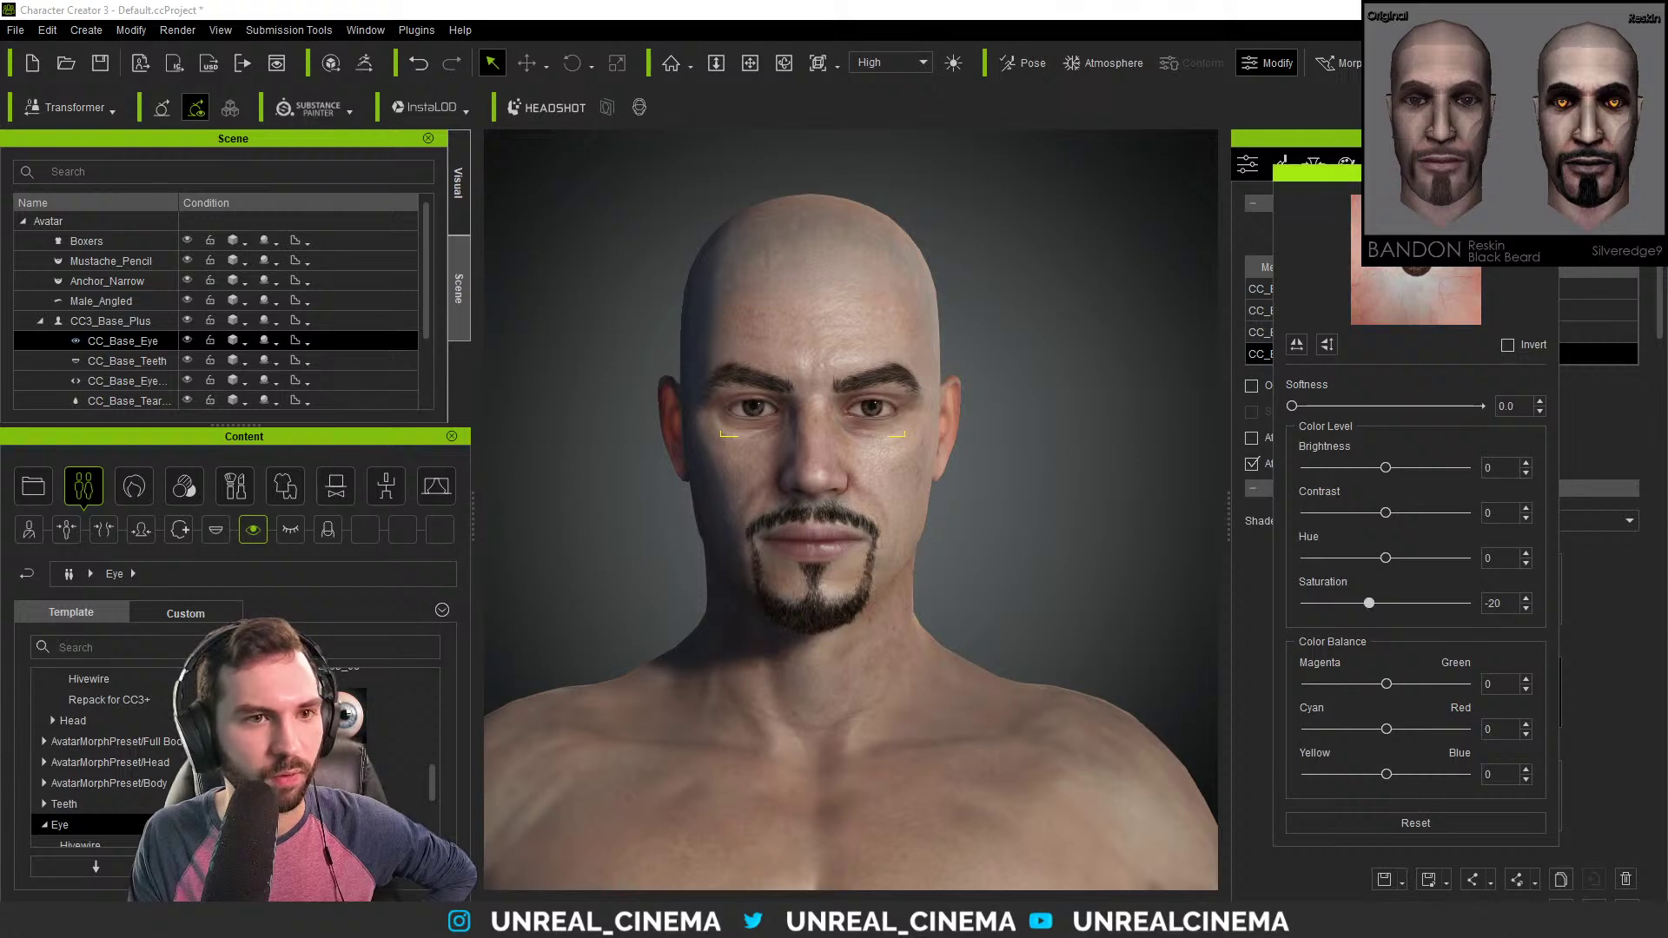
pyautogui.click(1542, 173)
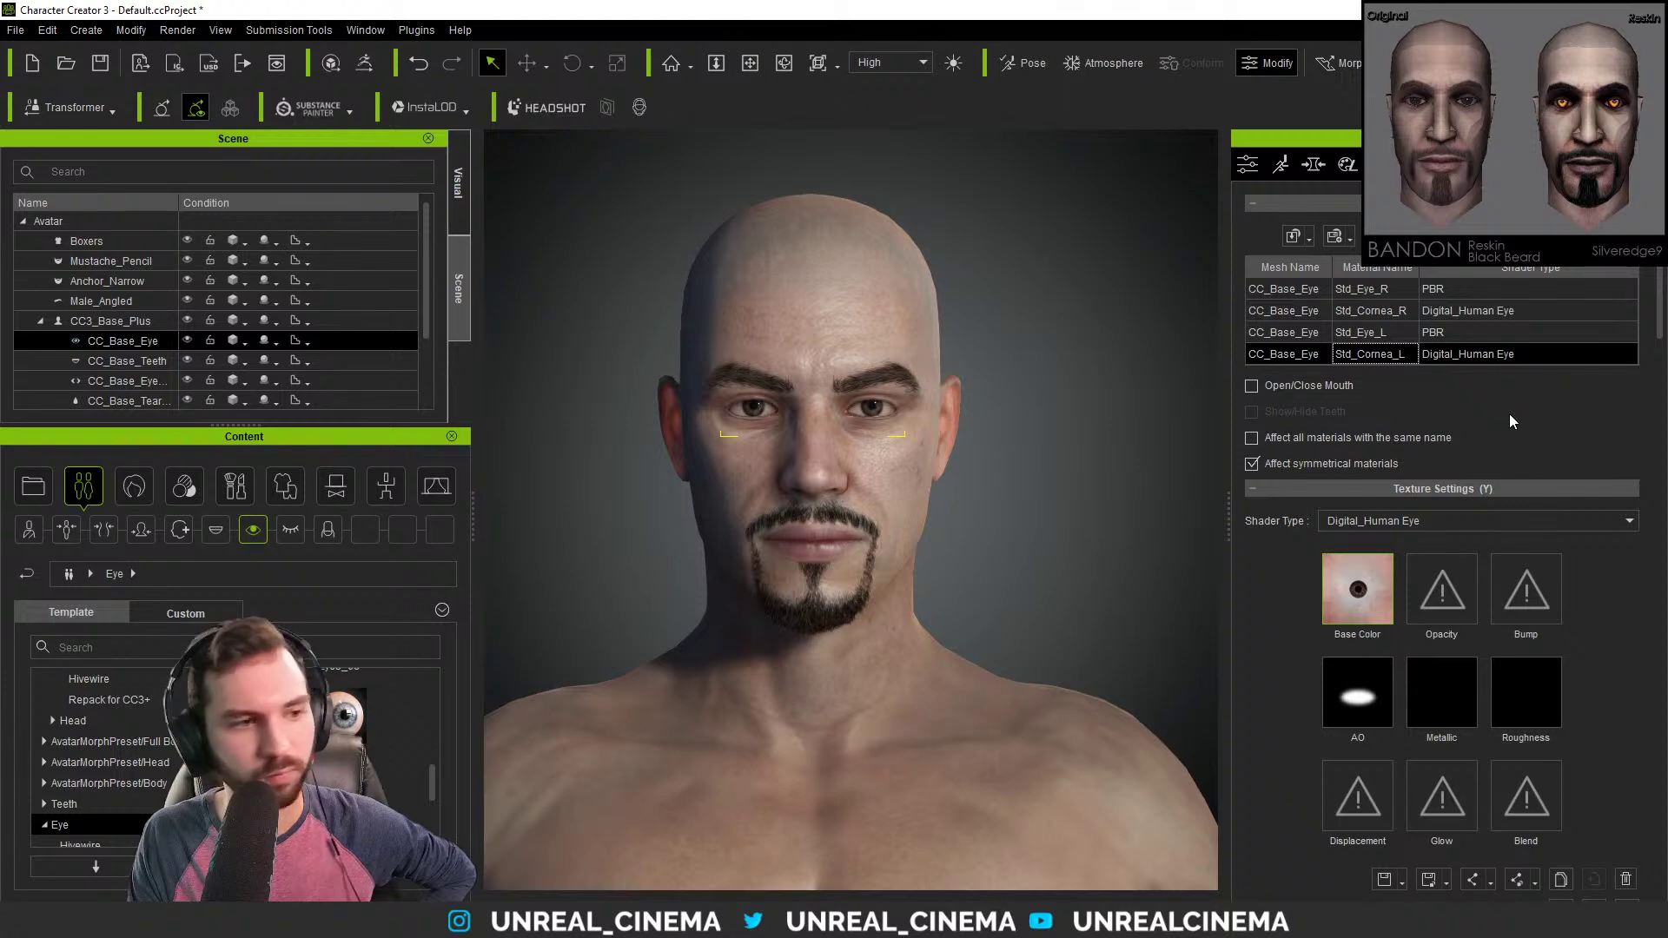
pyautogui.click(1035, 374)
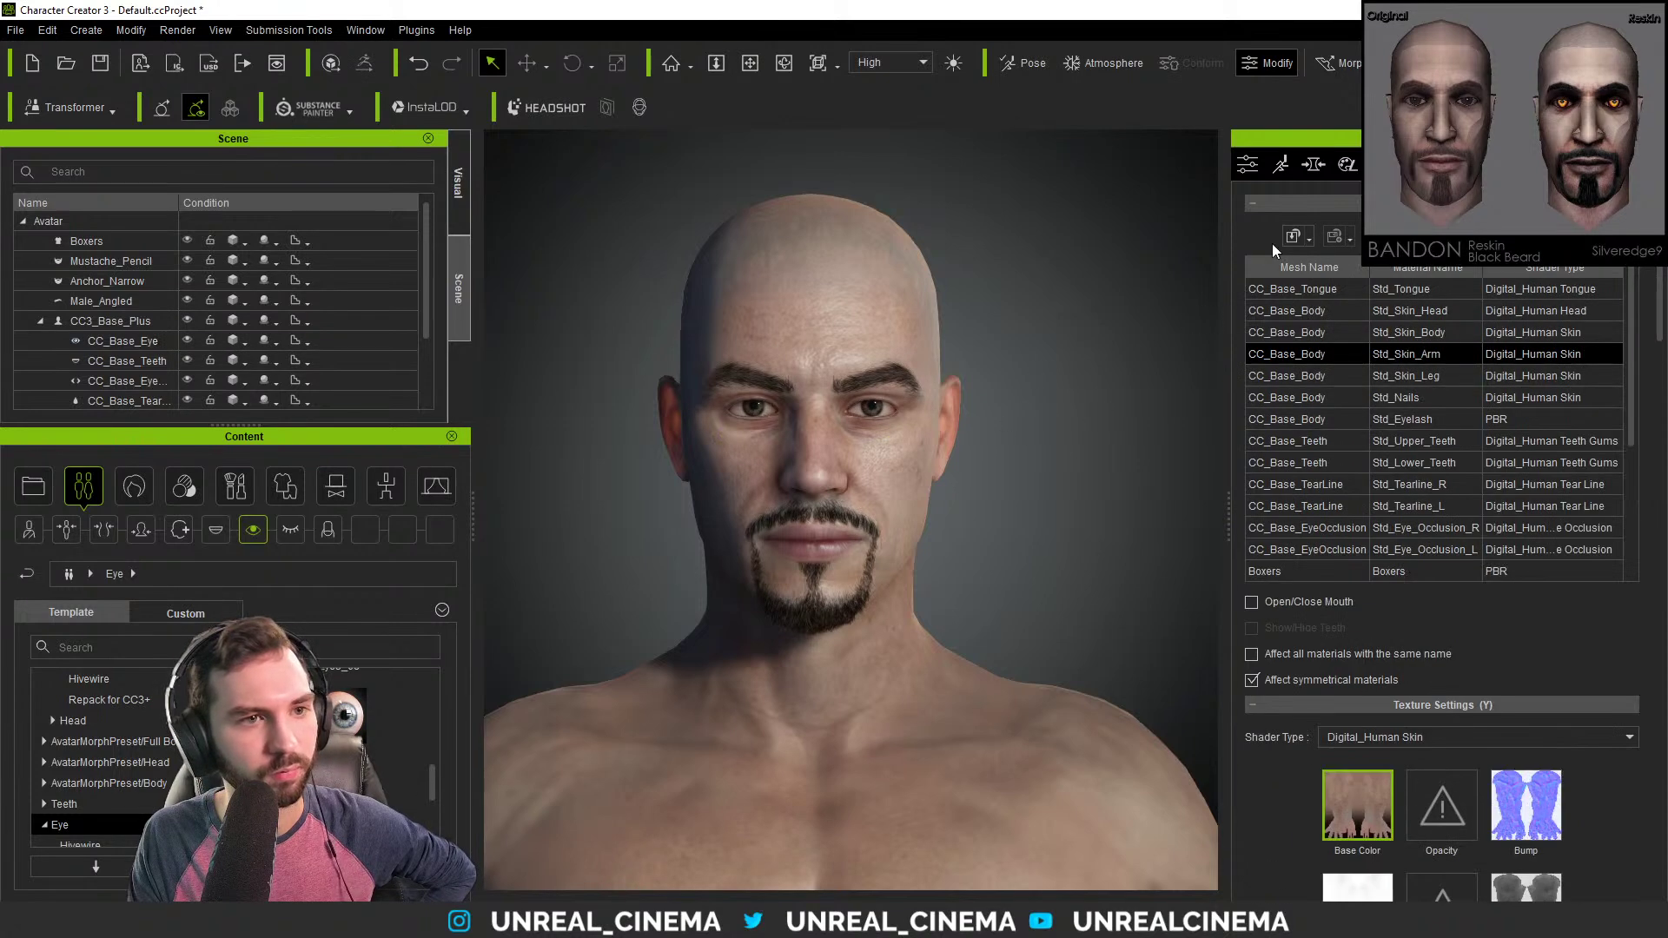
pyautogui.click(1314, 164)
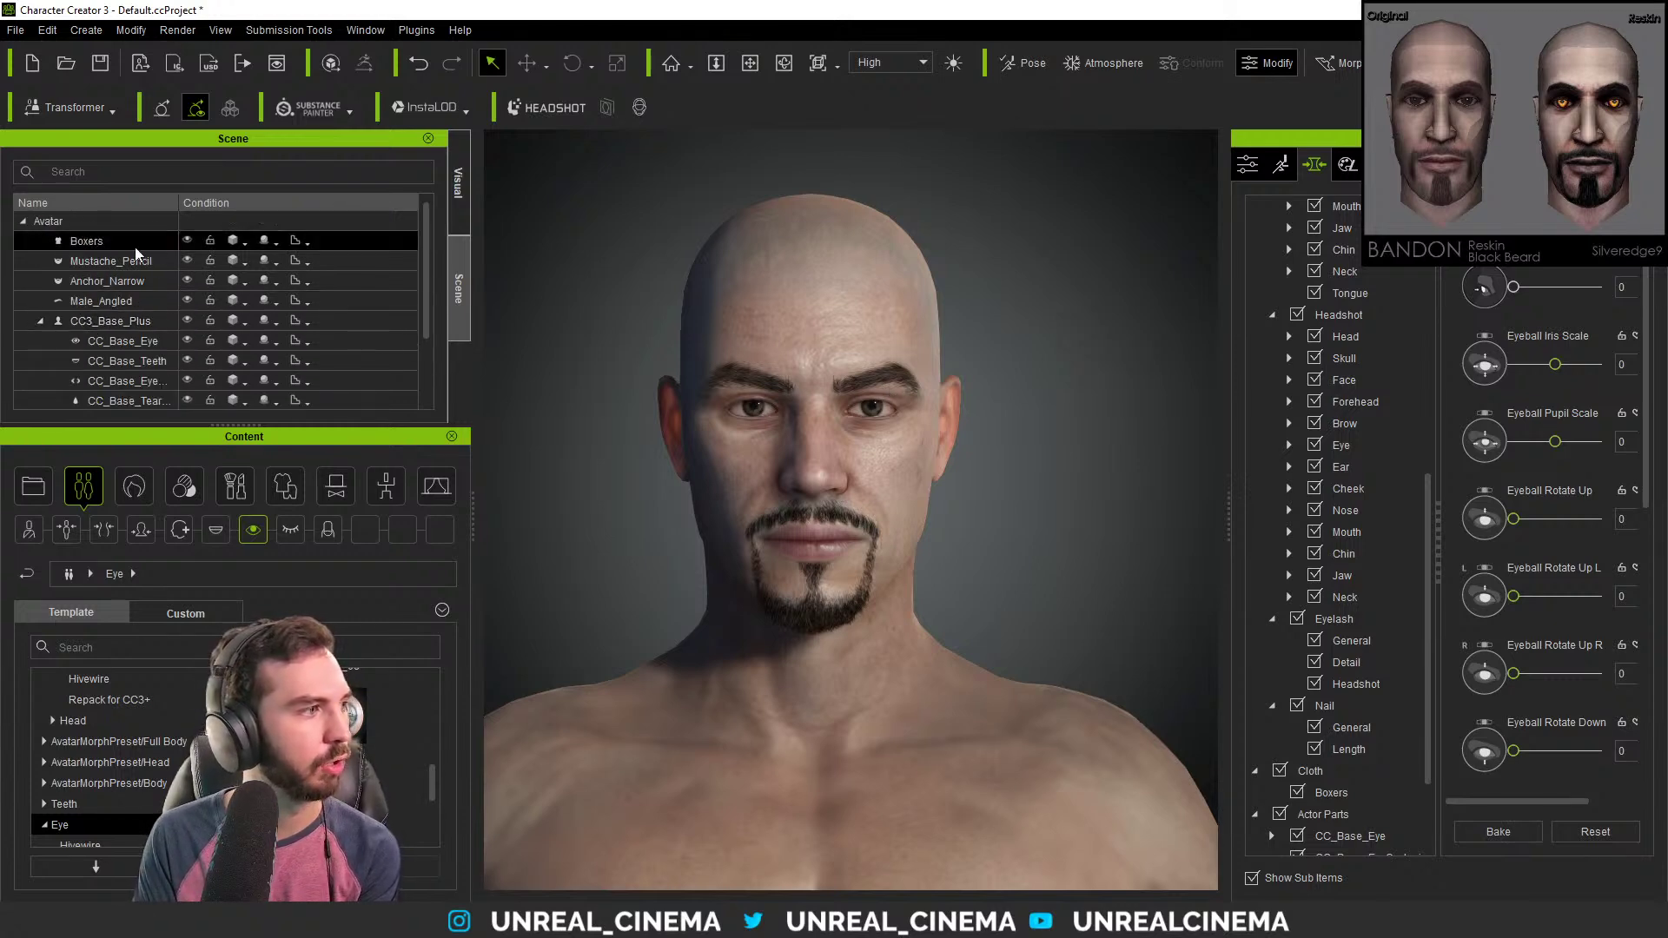
# Darken the Male_Angled eyebrows by setting the Brightness of the Male_Angled_Base material's Base Color texture to -30.
pyautogui.click(128, 301)
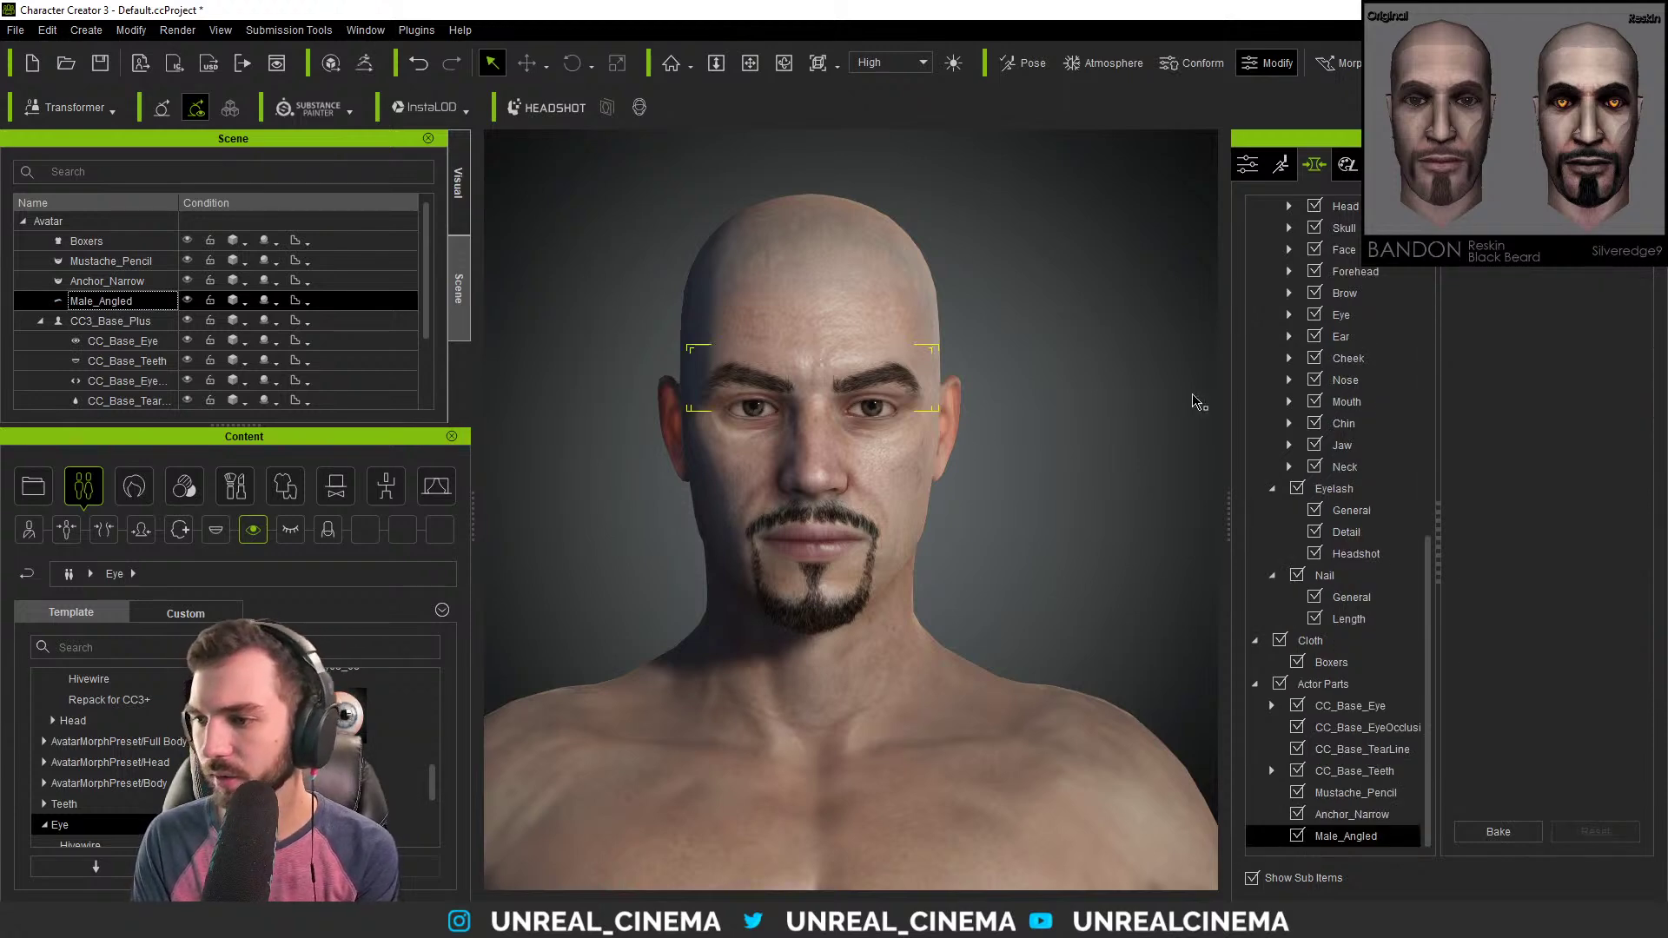
pyautogui.click(1382, 165)
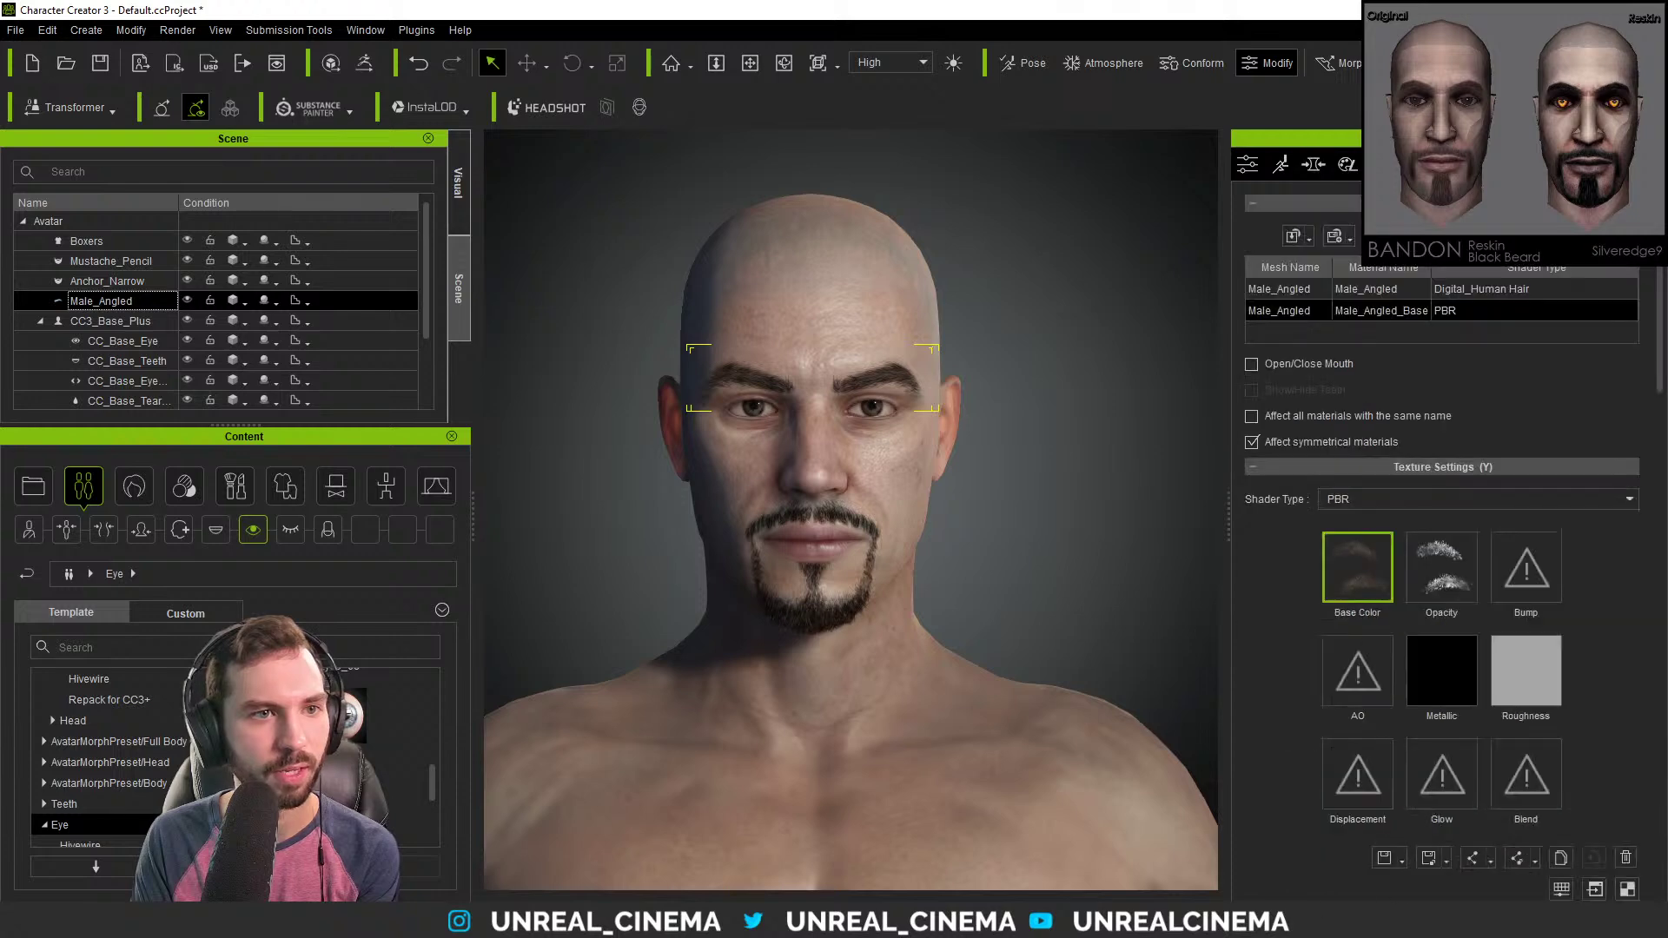
pyautogui.scroll(-3, 1290, 601)
pyautogui.scroll(3, 1304, 509)
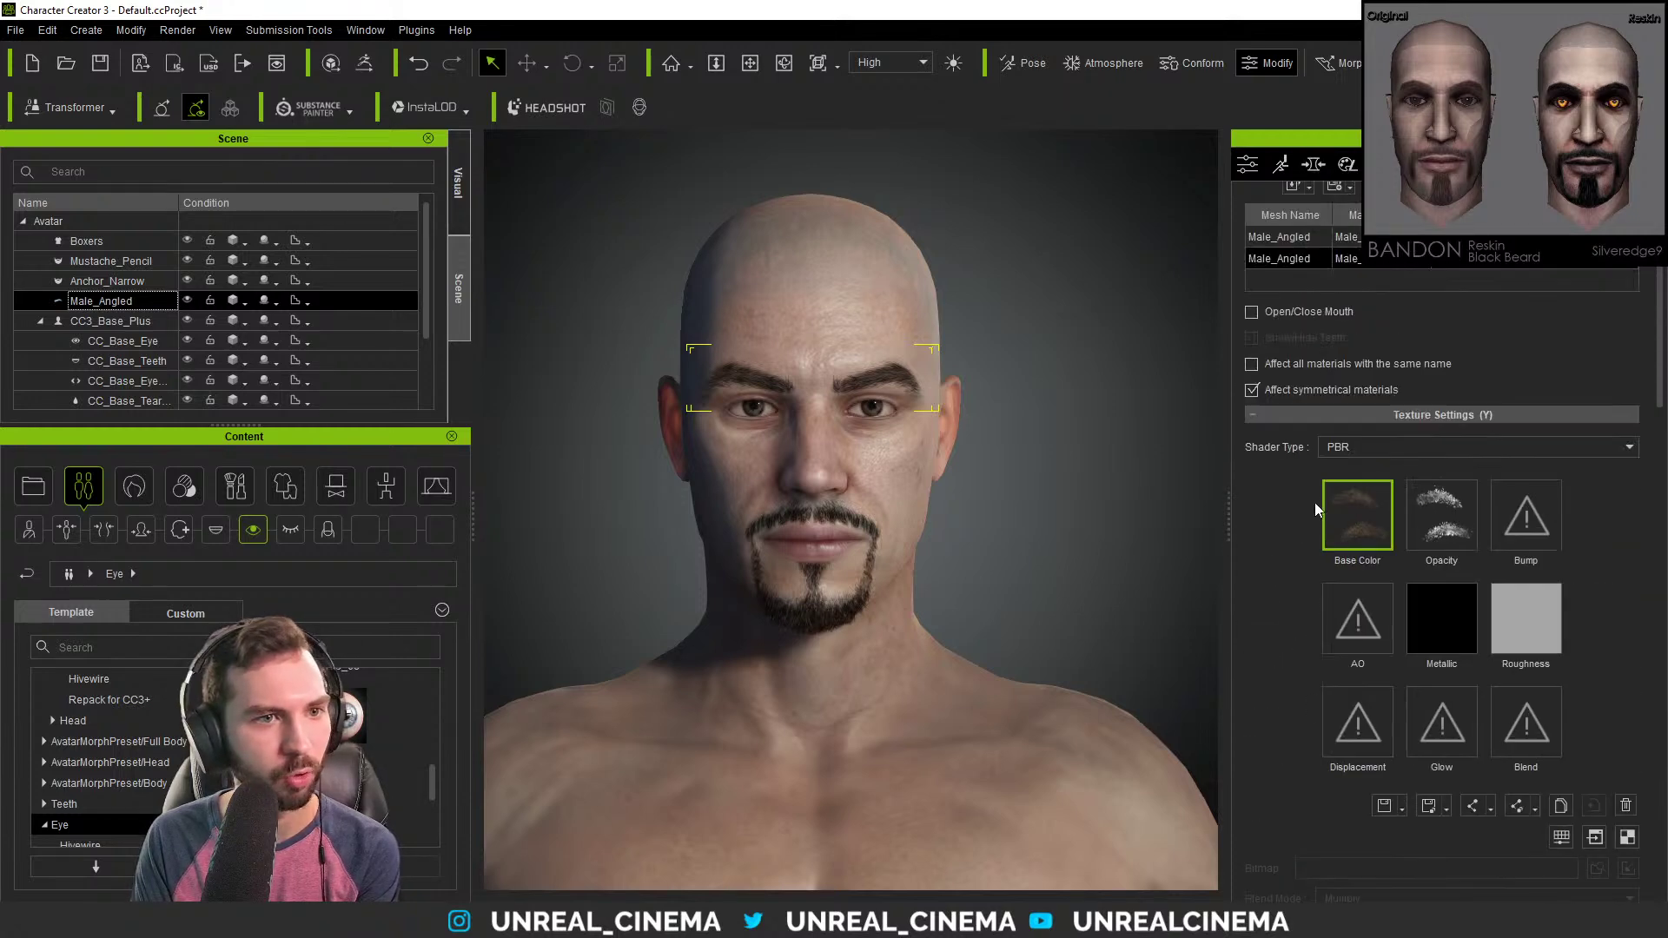
pyautogui.scroll(-10, 1279, 587)
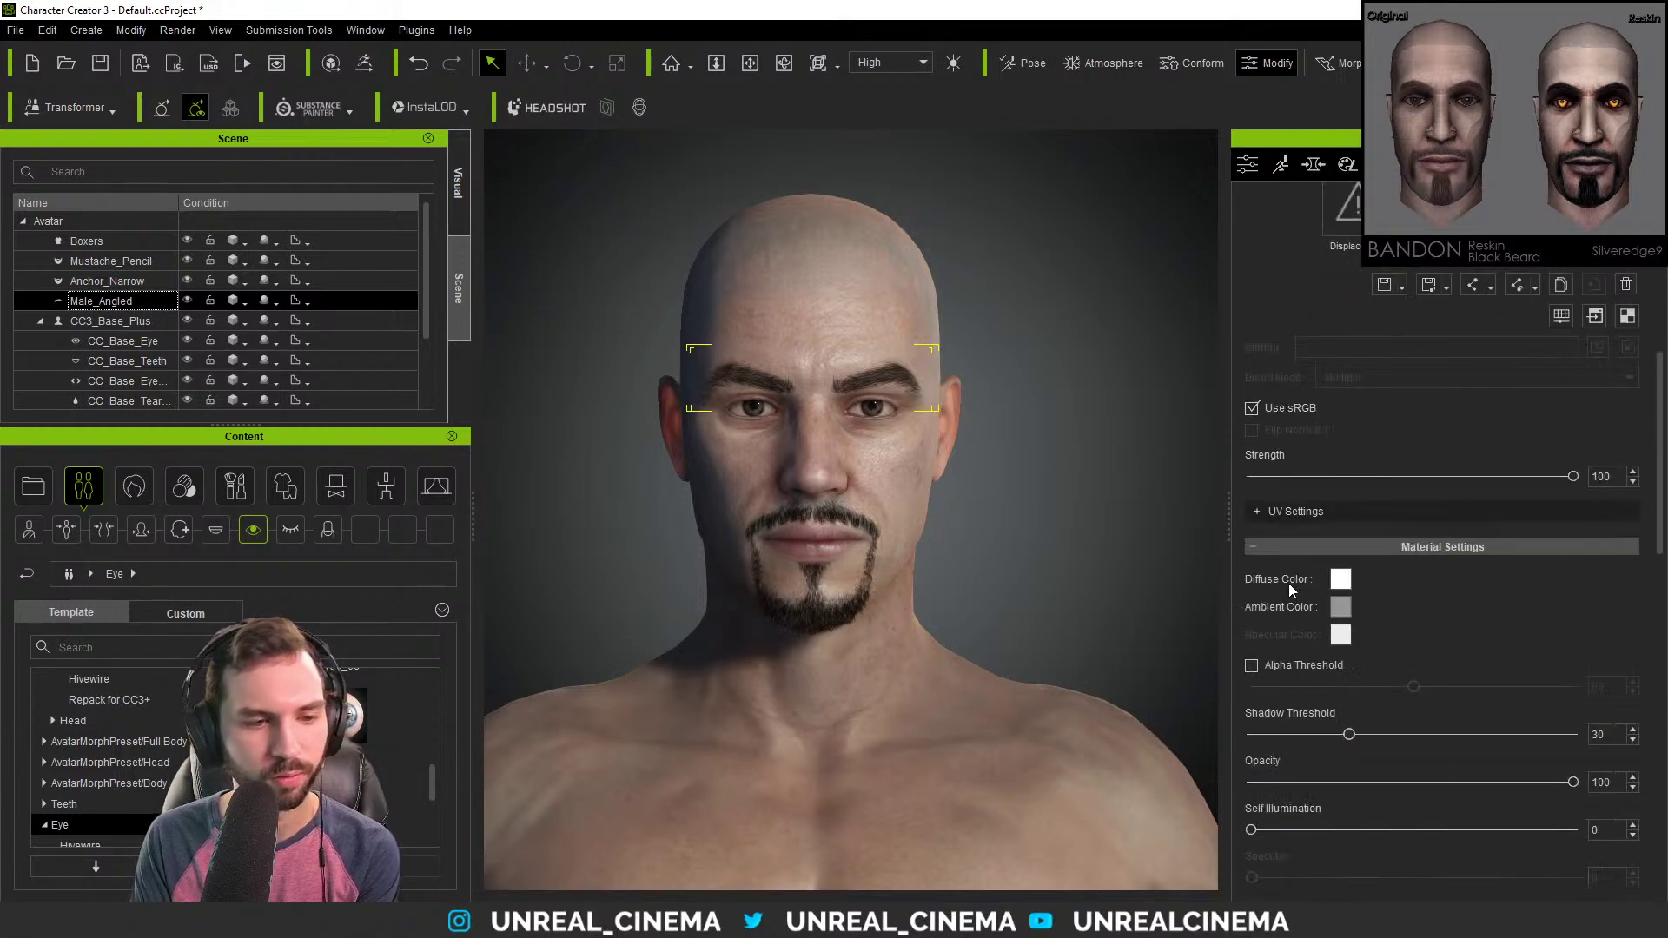
pyautogui.scroll(-5, 1303, 590)
pyautogui.scroll(8, 1302, 589)
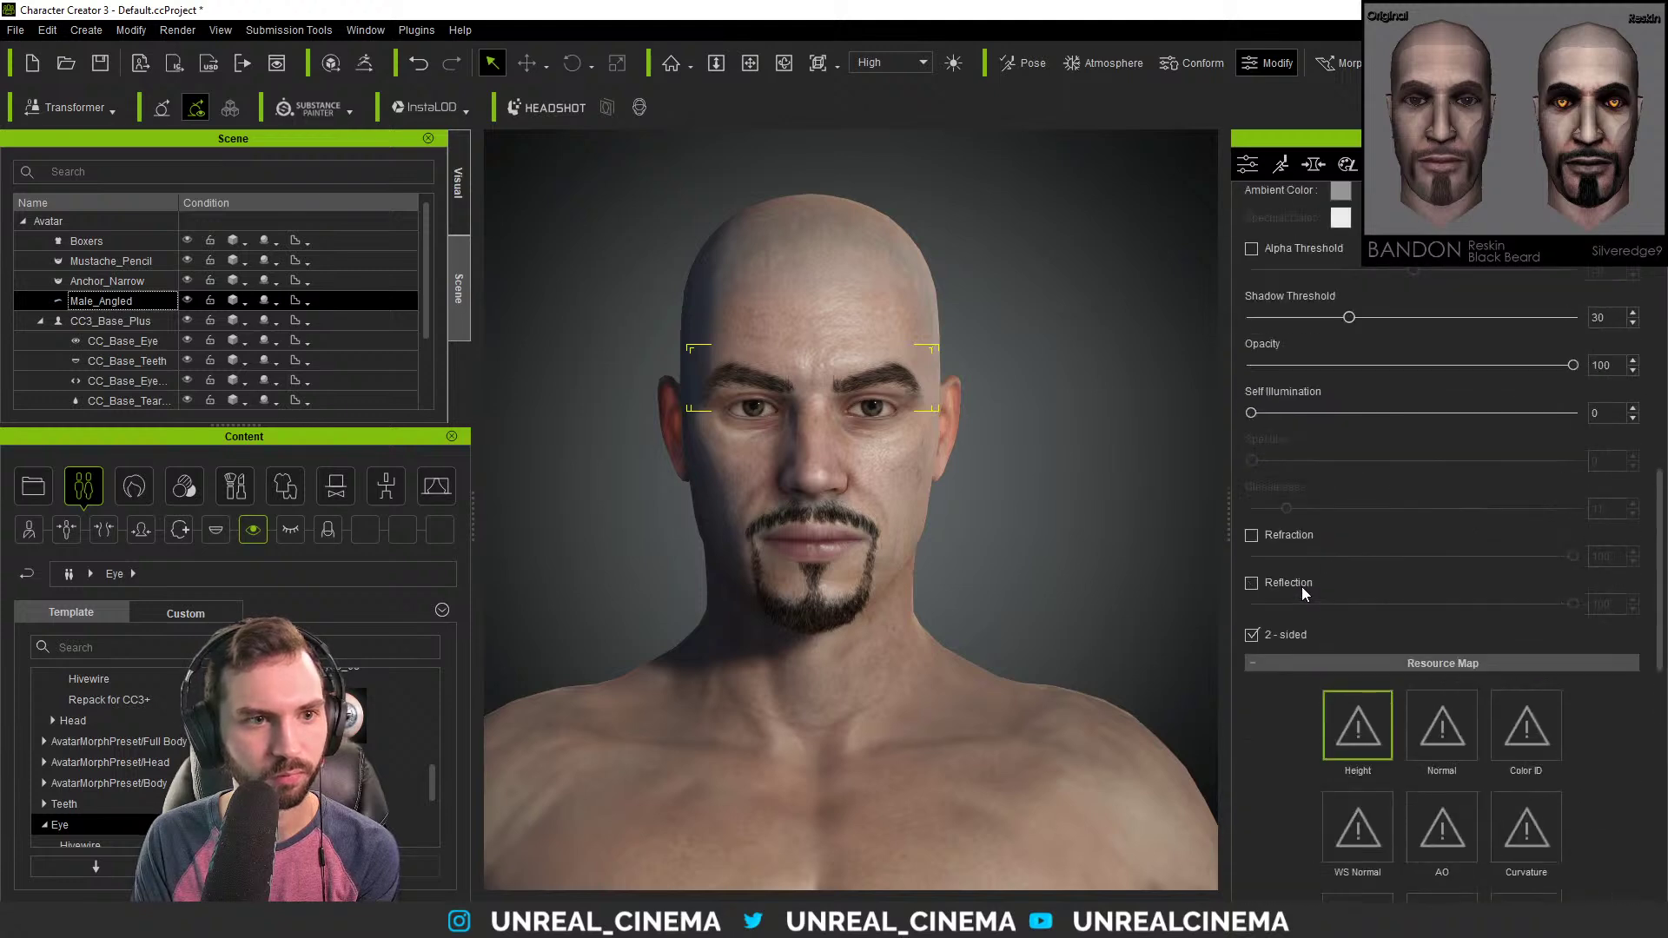
pyautogui.scroll(5, 1332, 549)
pyautogui.rightClick(1357, 373)
pyautogui.click(1442, 518)
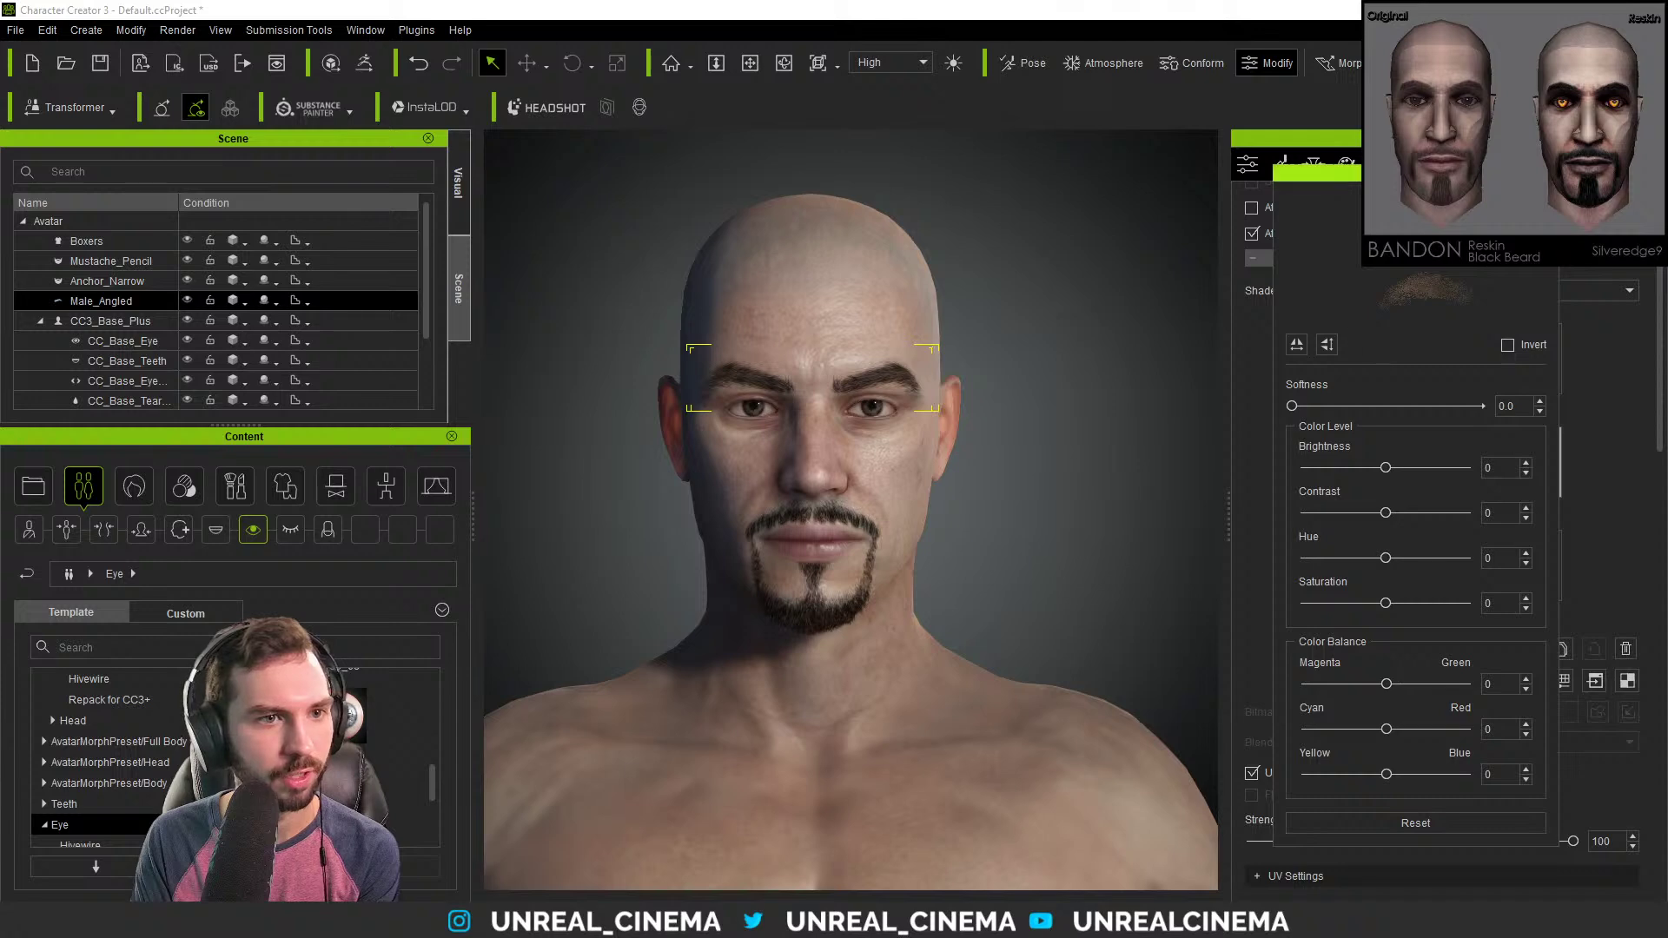
pyautogui.moveTo(1388, 473)
pyautogui.mouseDown()
pyautogui.moveTo(1286, 462)
pyautogui.moveTo(1363, 469)
pyautogui.mouseUp()
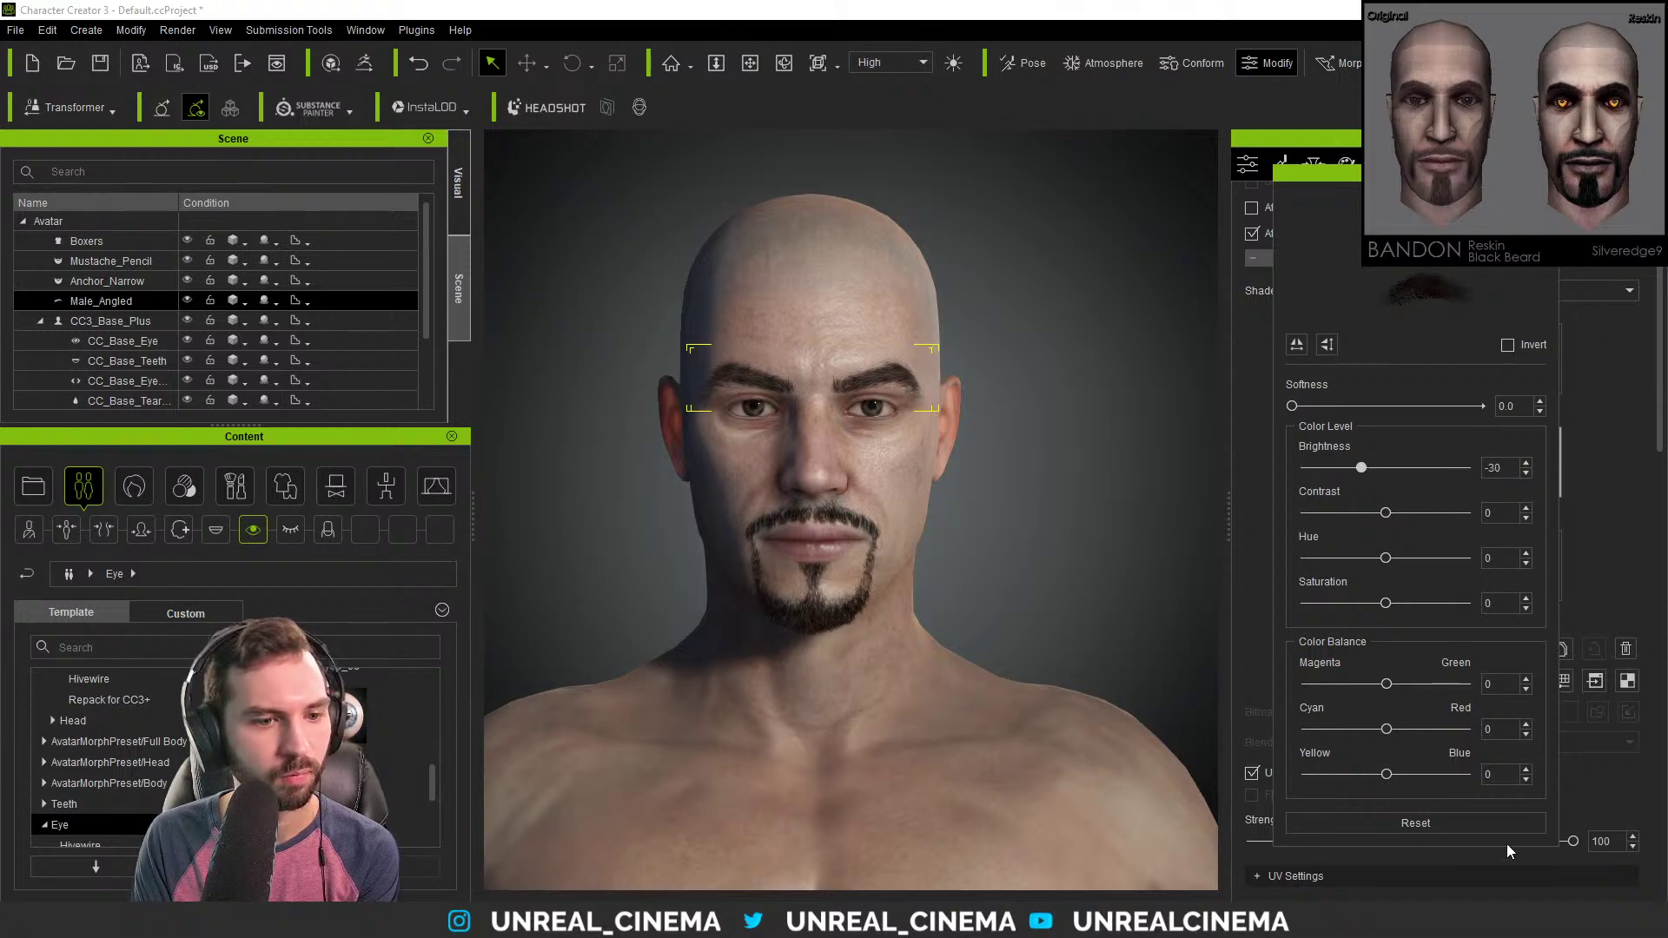
pyautogui.scroll(5, 1335, 389)
pyautogui.click(1340, 310)
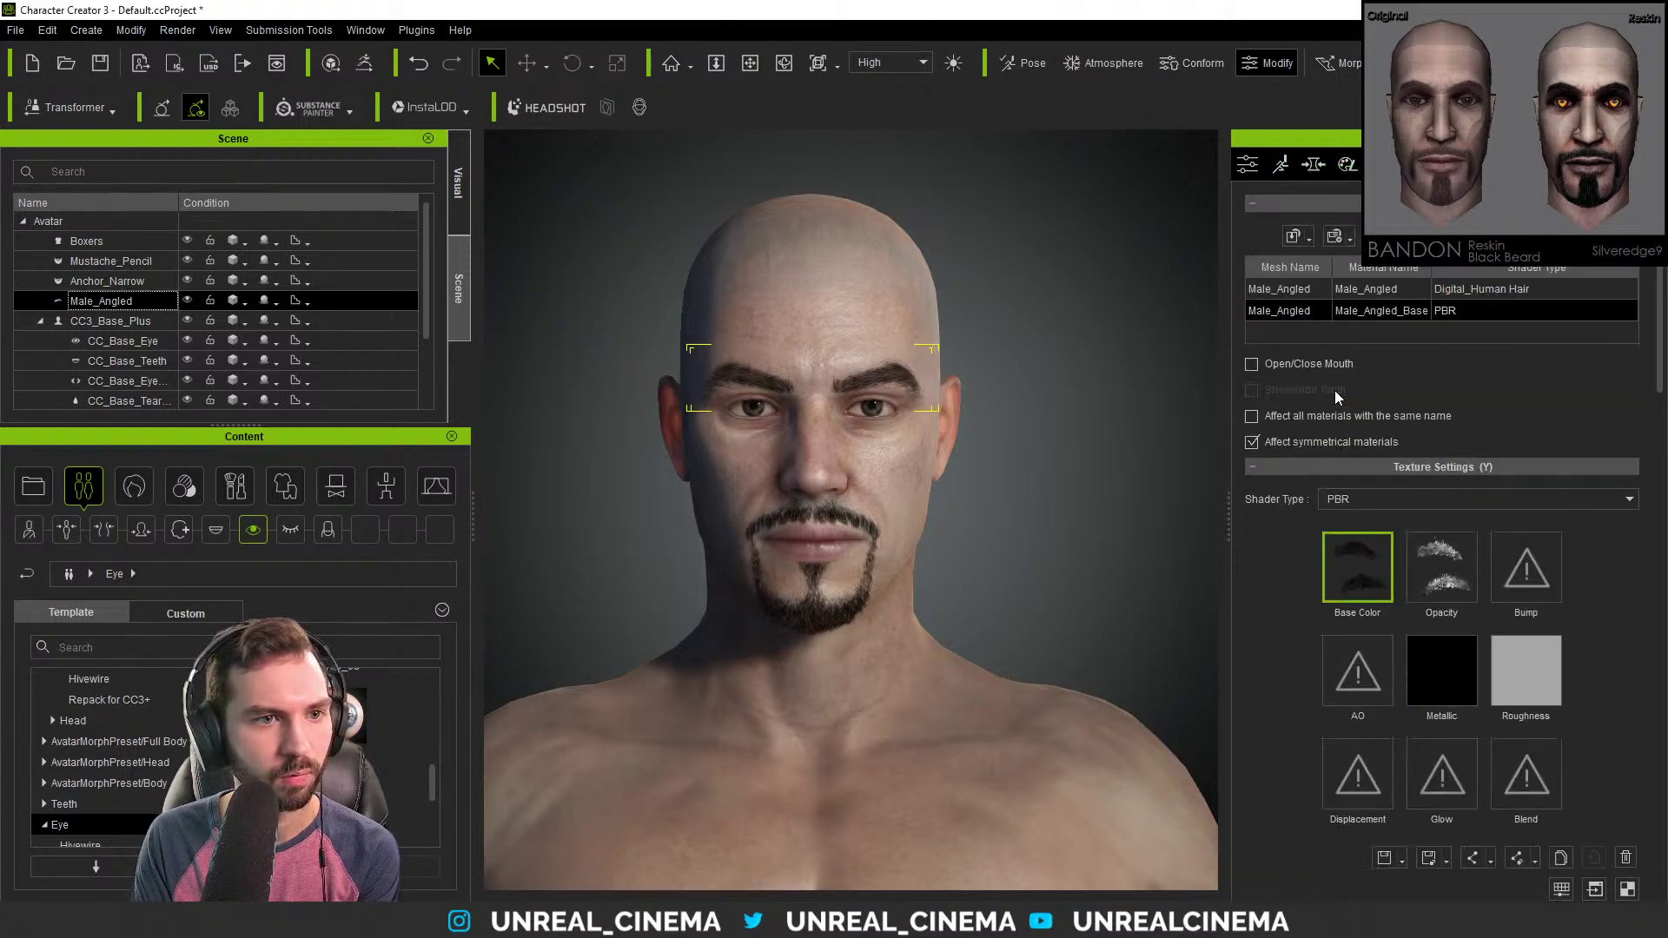
pyautogui.click(1292, 293)
pyautogui.click(1306, 312)
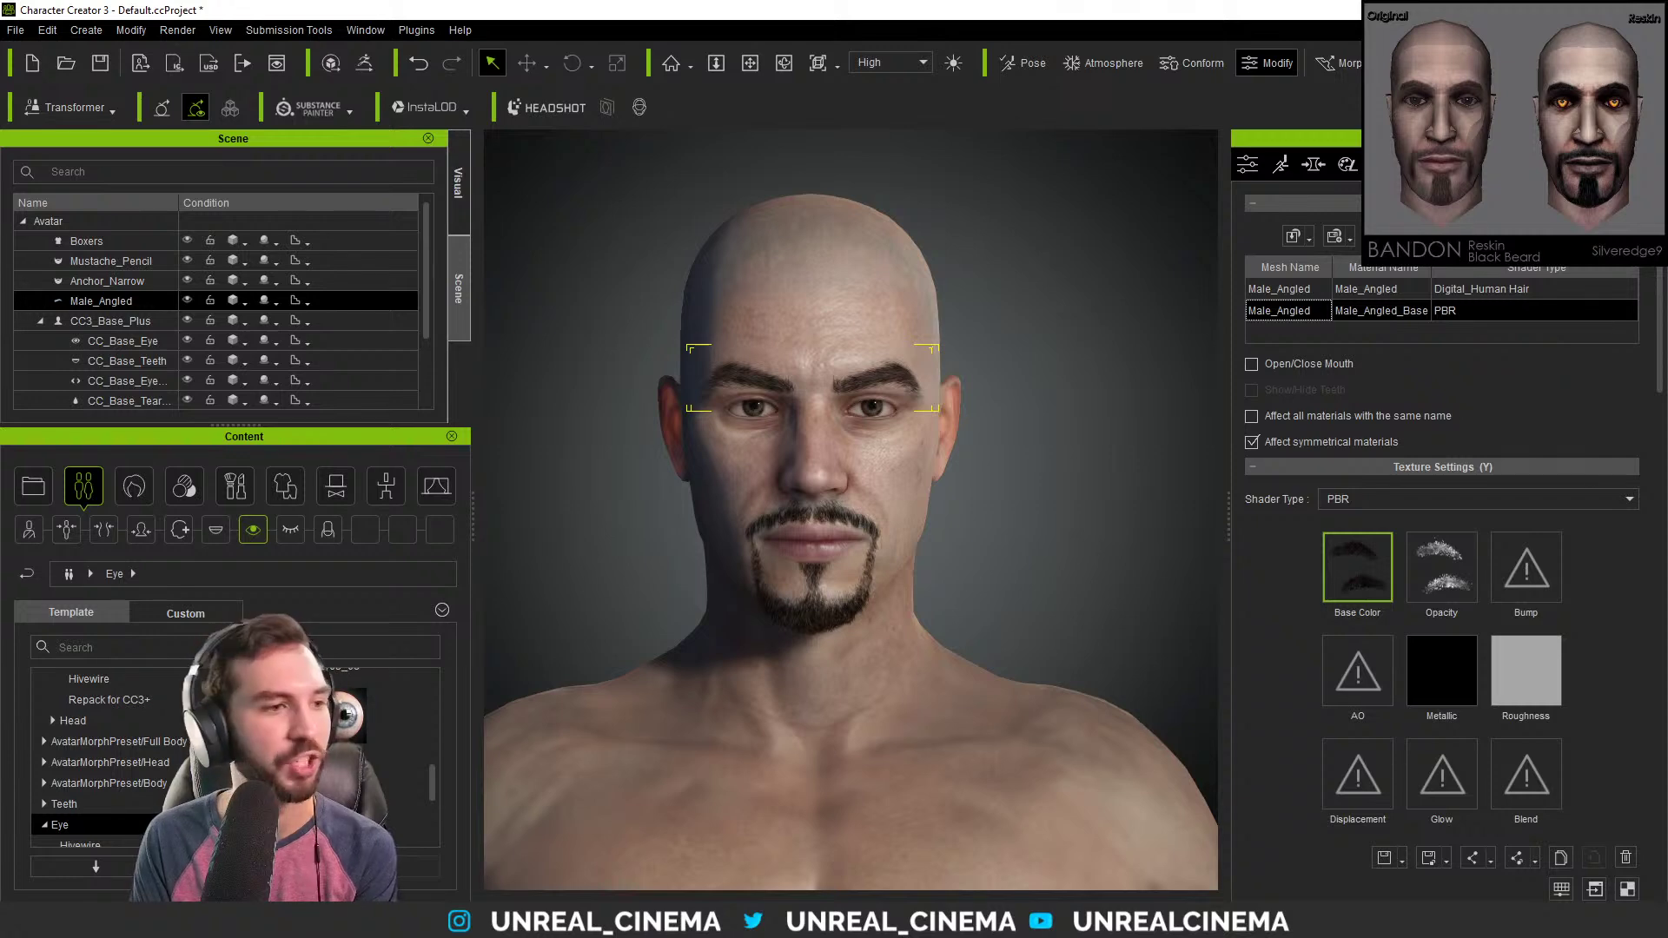
pyautogui.click(1248, 164)
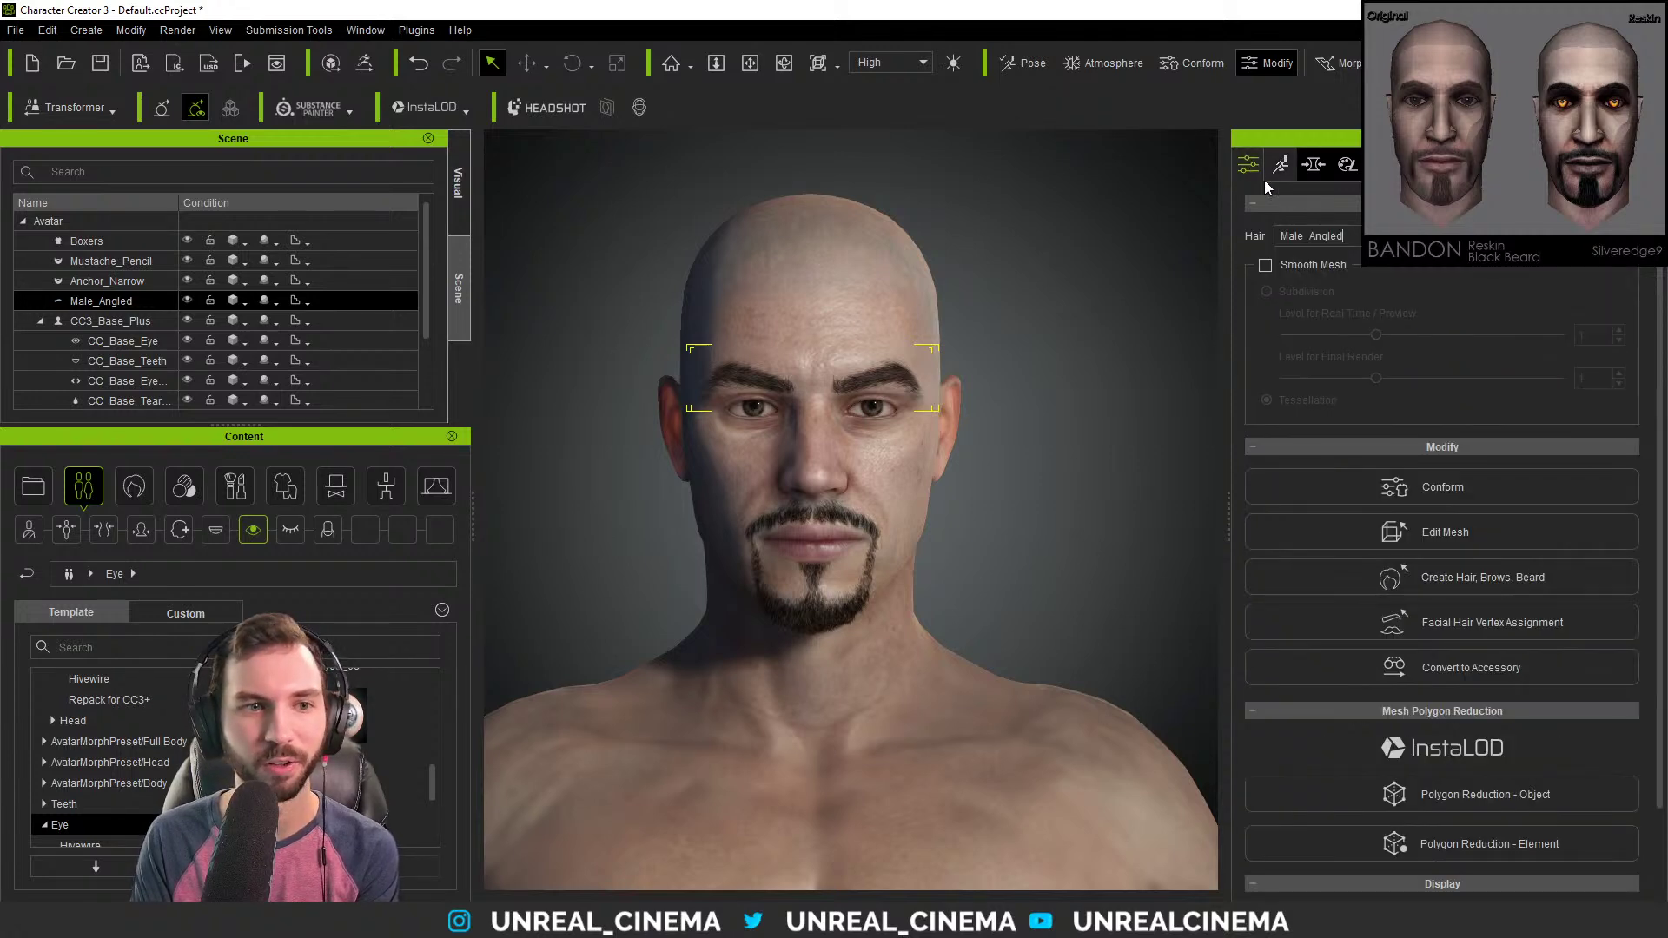
pyautogui.click(1314, 164)
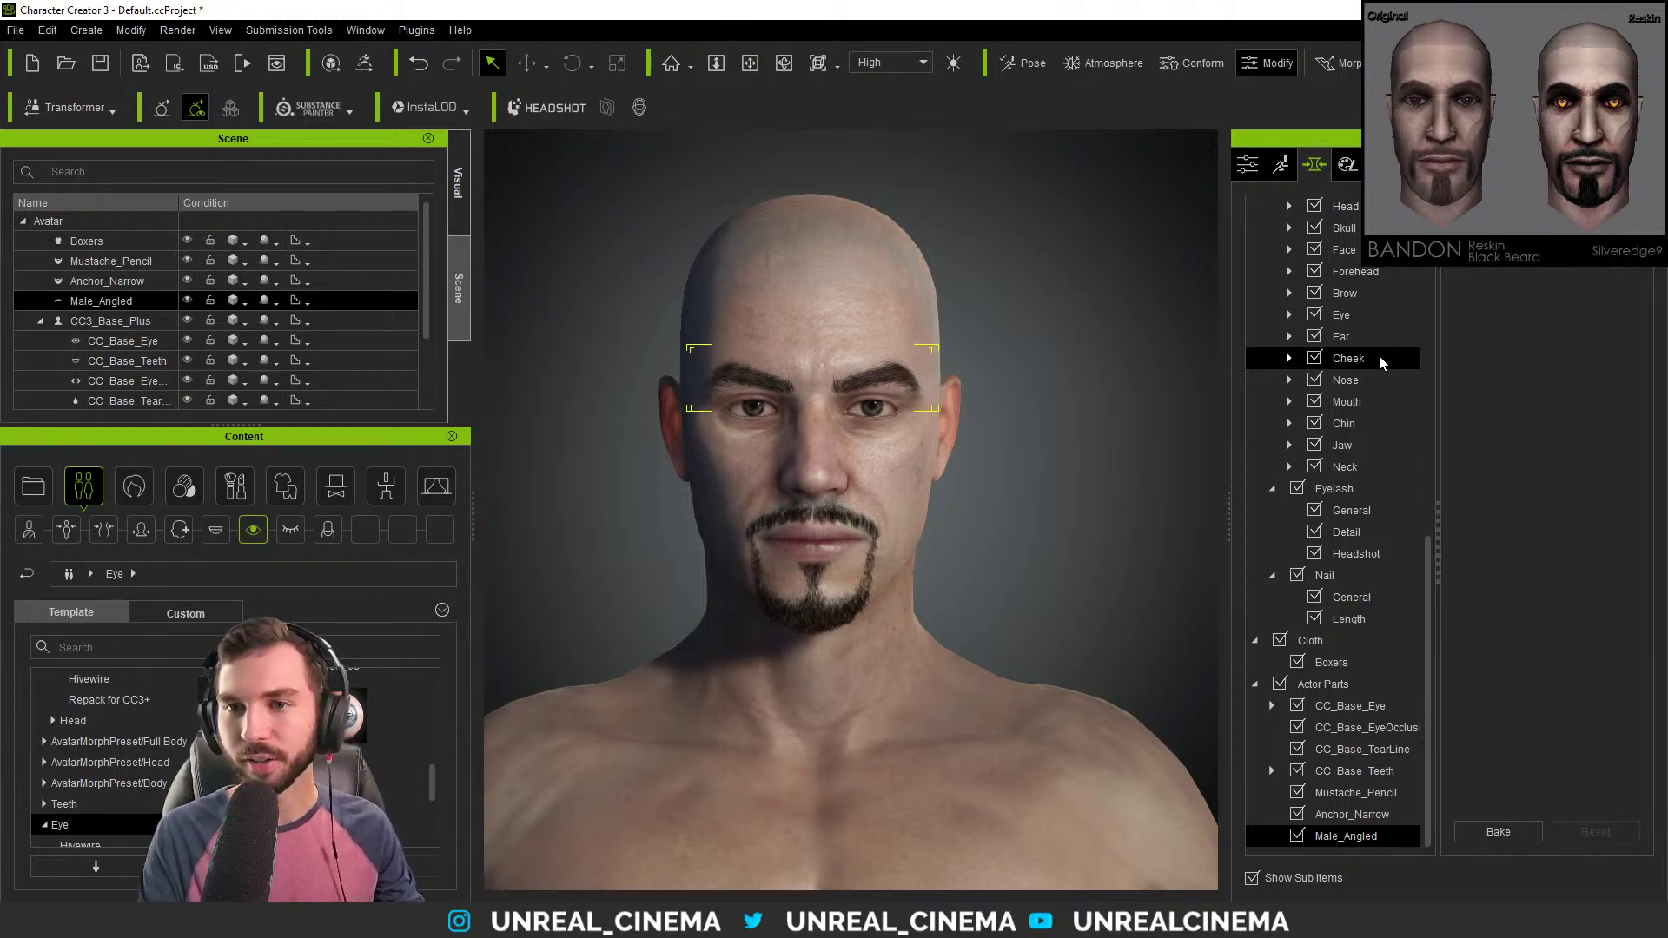
pyautogui.click(1346, 164)
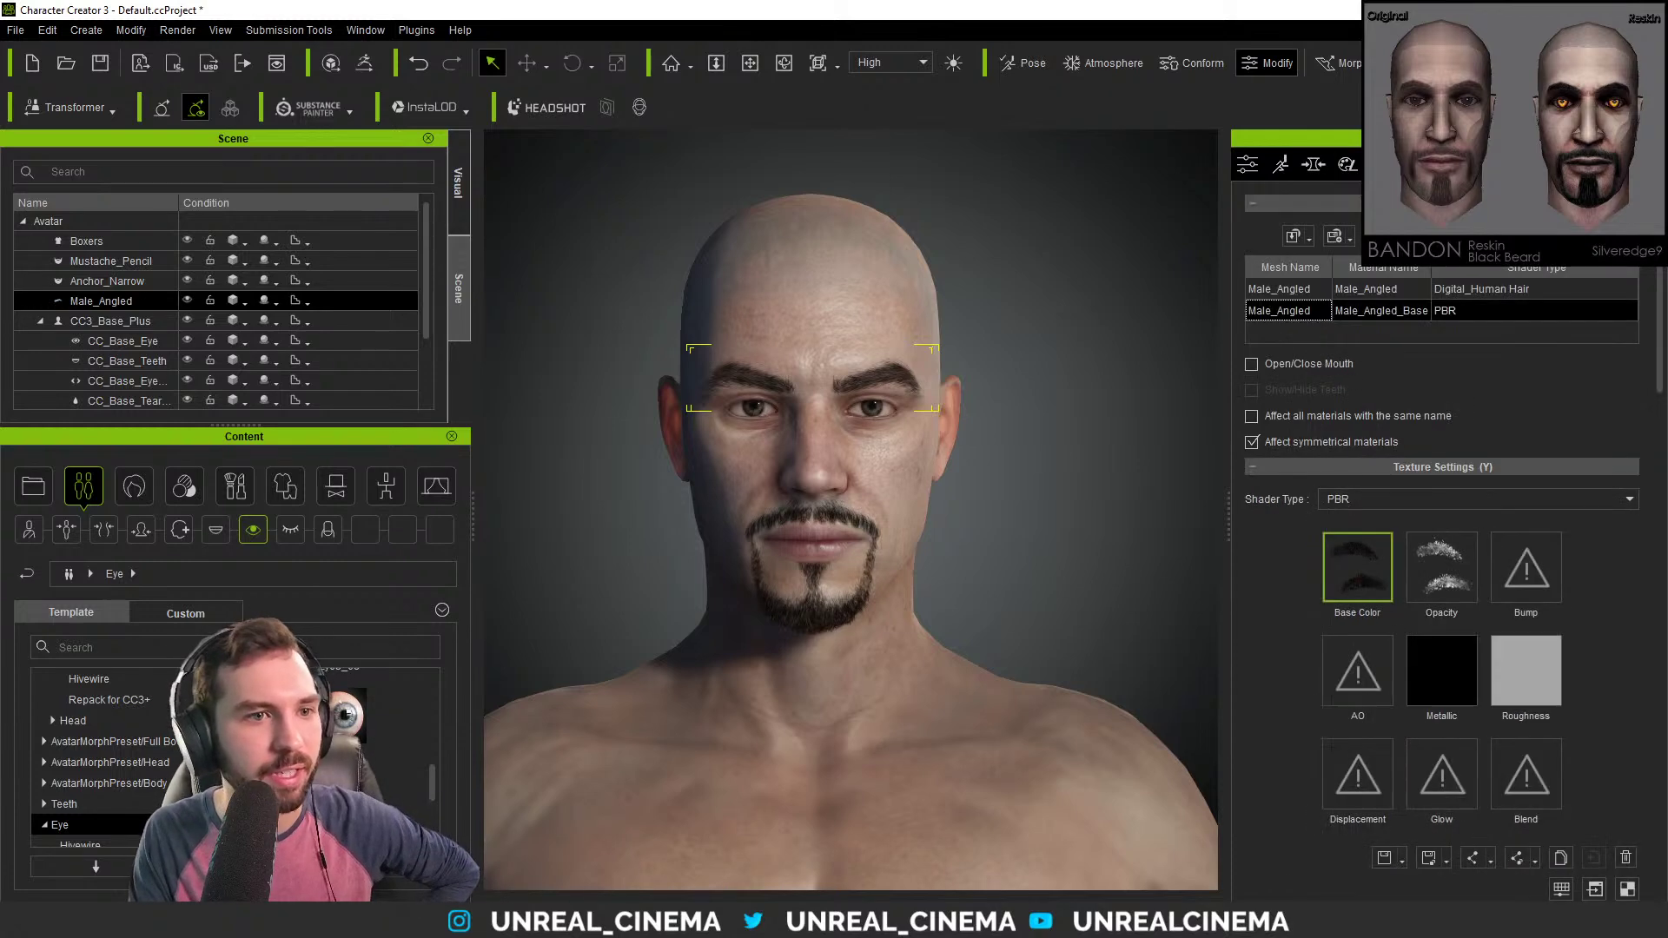
pyautogui.doubleClick(1356, 569)
pyautogui.click(773, 460)
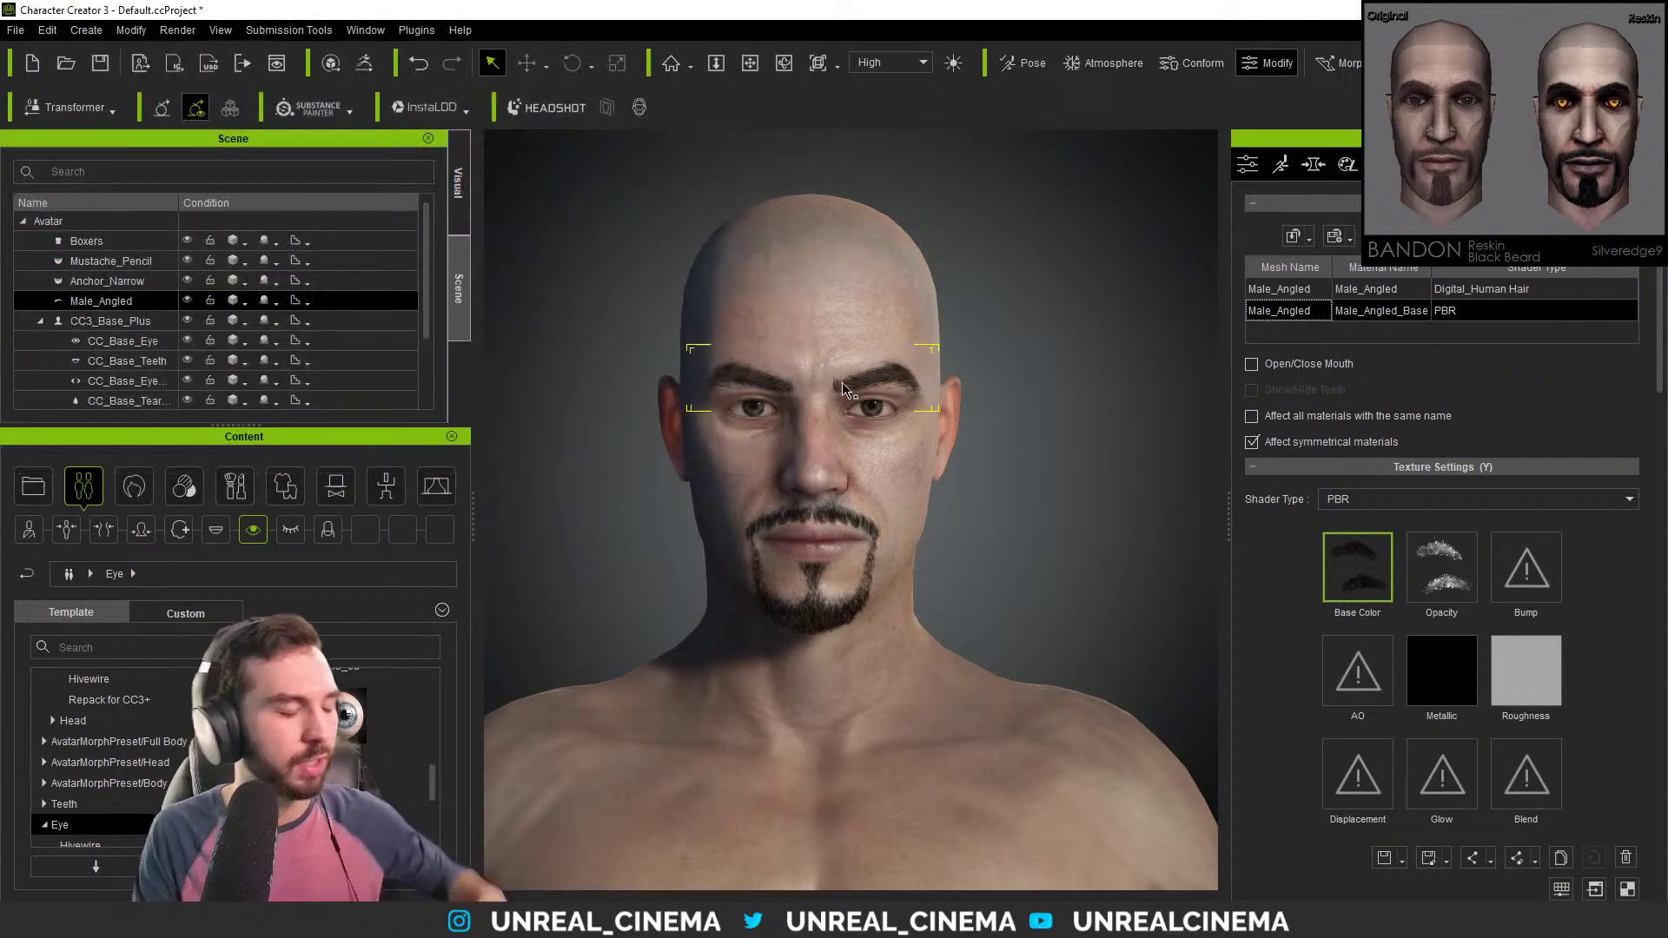
# Select the Male_Angled eyebrow hair material and expand its Strand Color and Highlight Color A settings.
pyautogui.scroll(5, 848, 383)
pyautogui.scroll(-3, 828, 333)
pyautogui.scroll(8, 926, 474)
pyautogui.scroll(-1, 794, 399)
pyautogui.scroll(6, 869, 391)
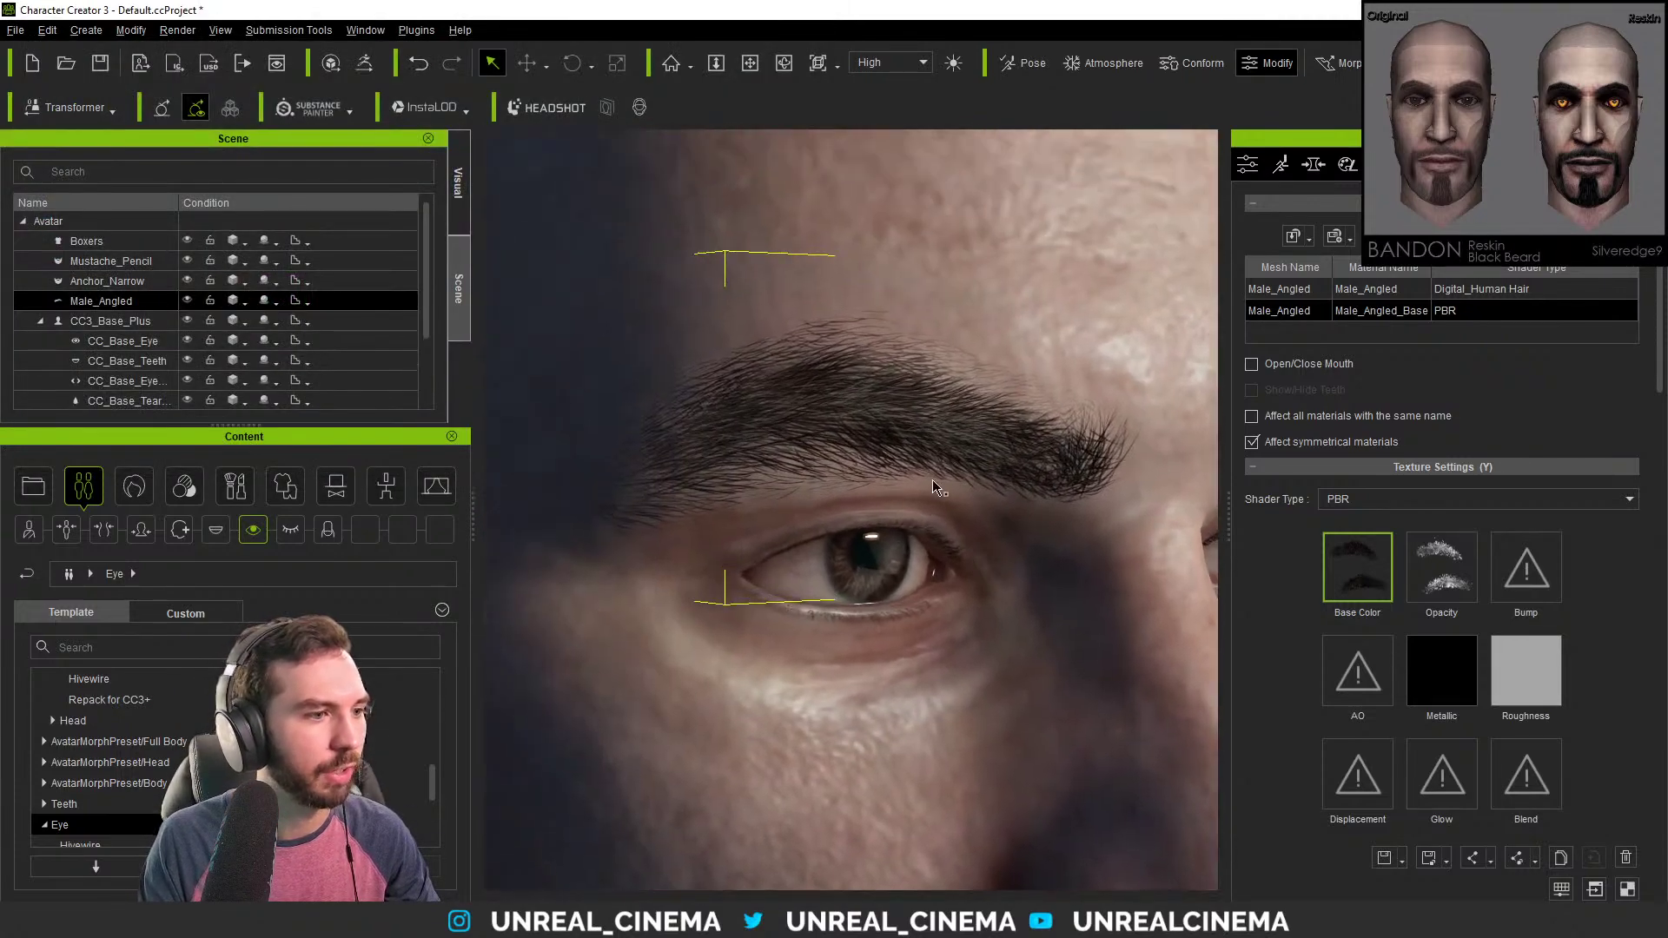
pyautogui.scroll(-3, 900, 382)
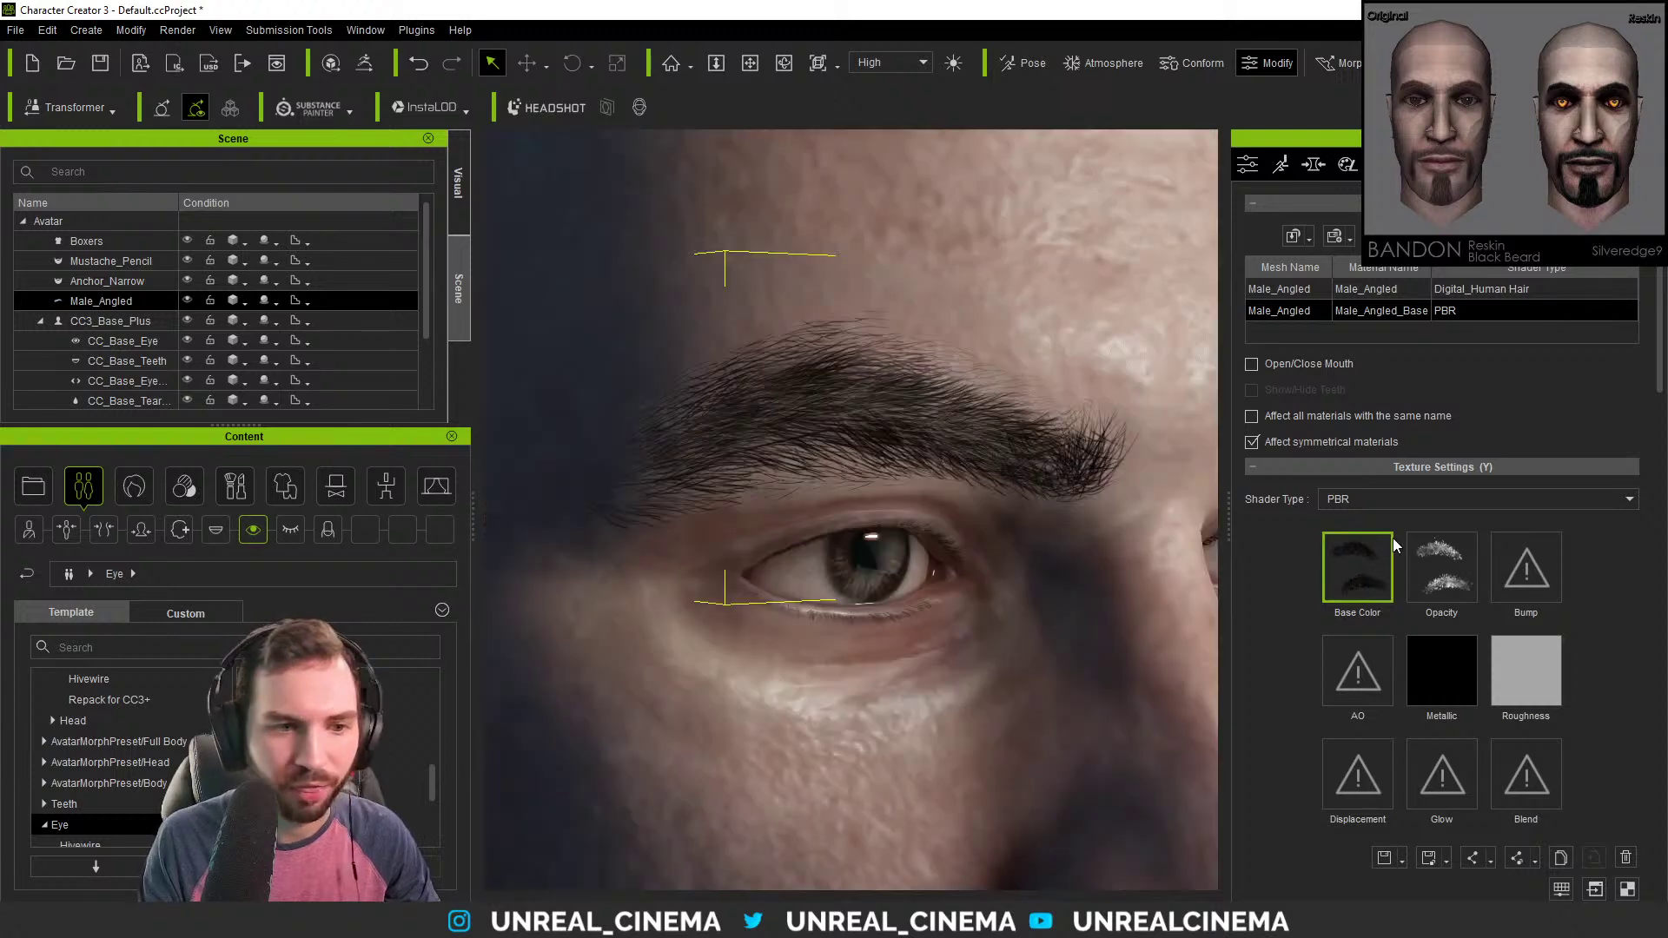
pyautogui.click(1281, 289)
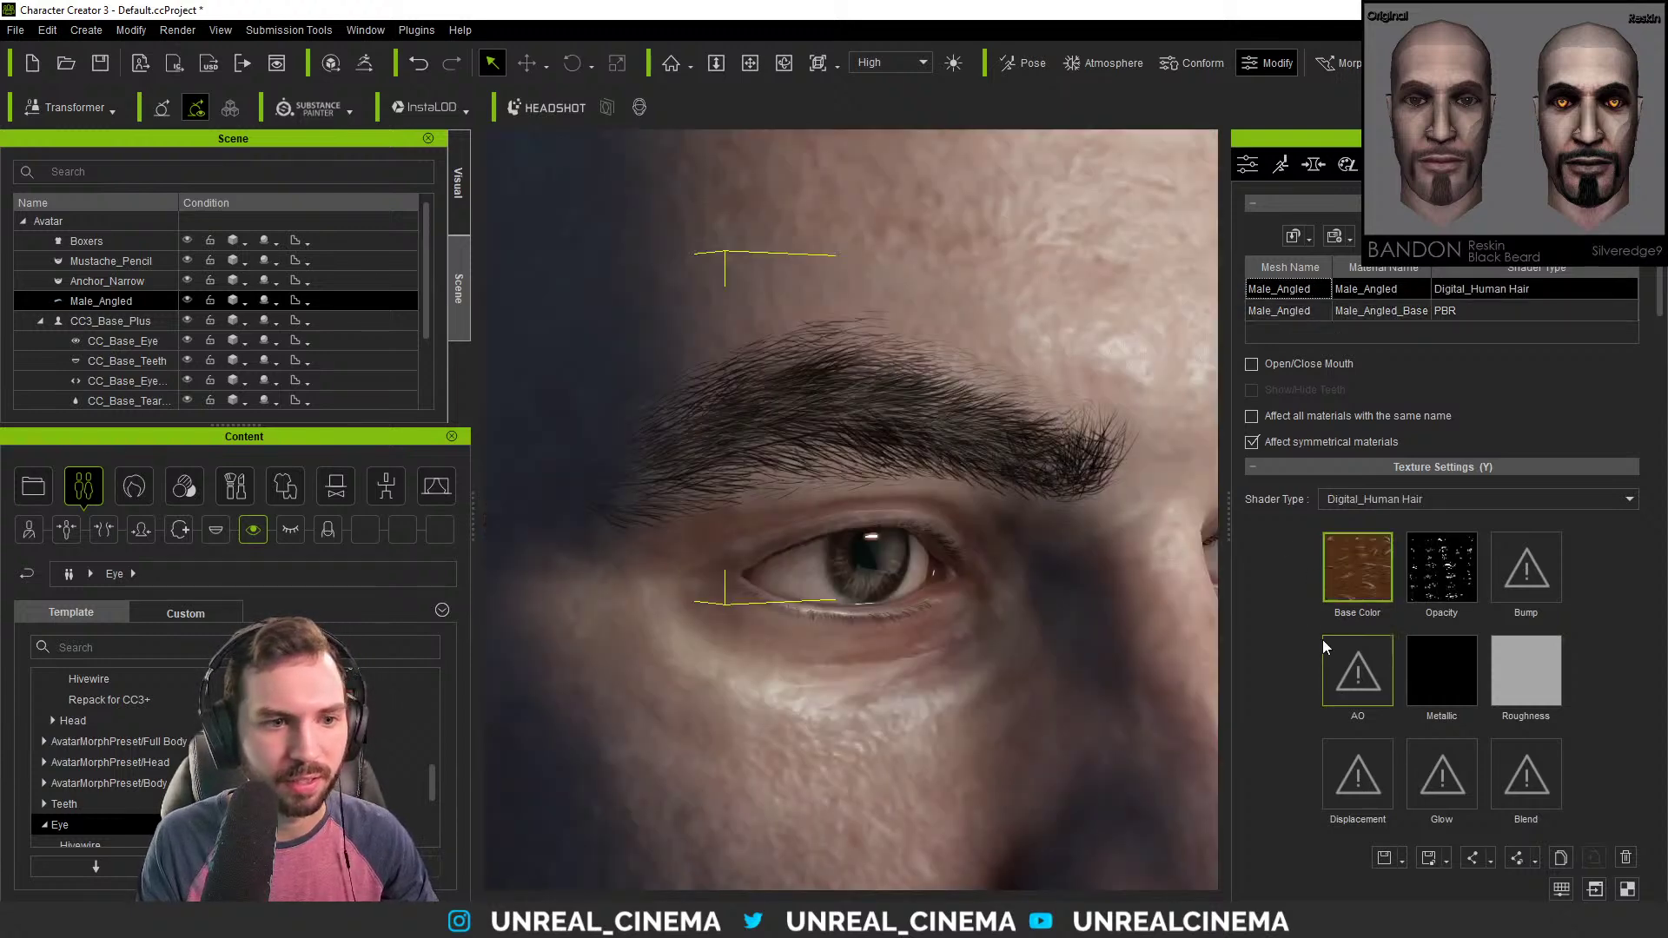
pyautogui.scroll(-3, 1286, 599)
pyautogui.scroll(-5, 1291, 635)
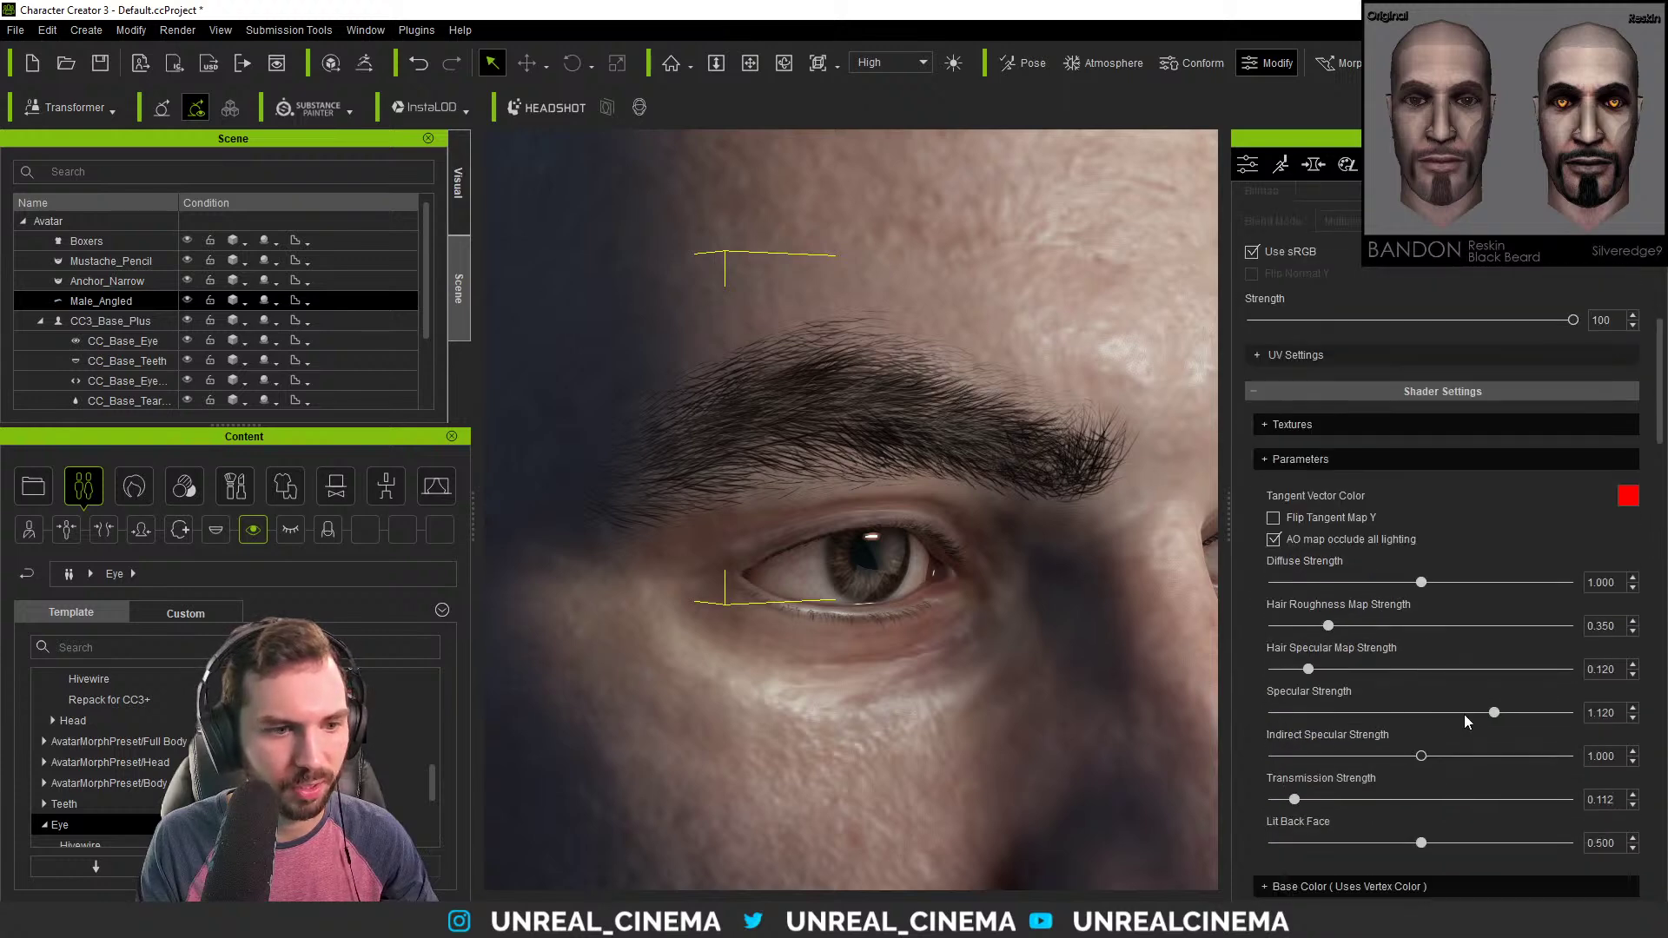
pyautogui.scroll(2, 1331, 472)
pyautogui.scroll(-5, 1383, 580)
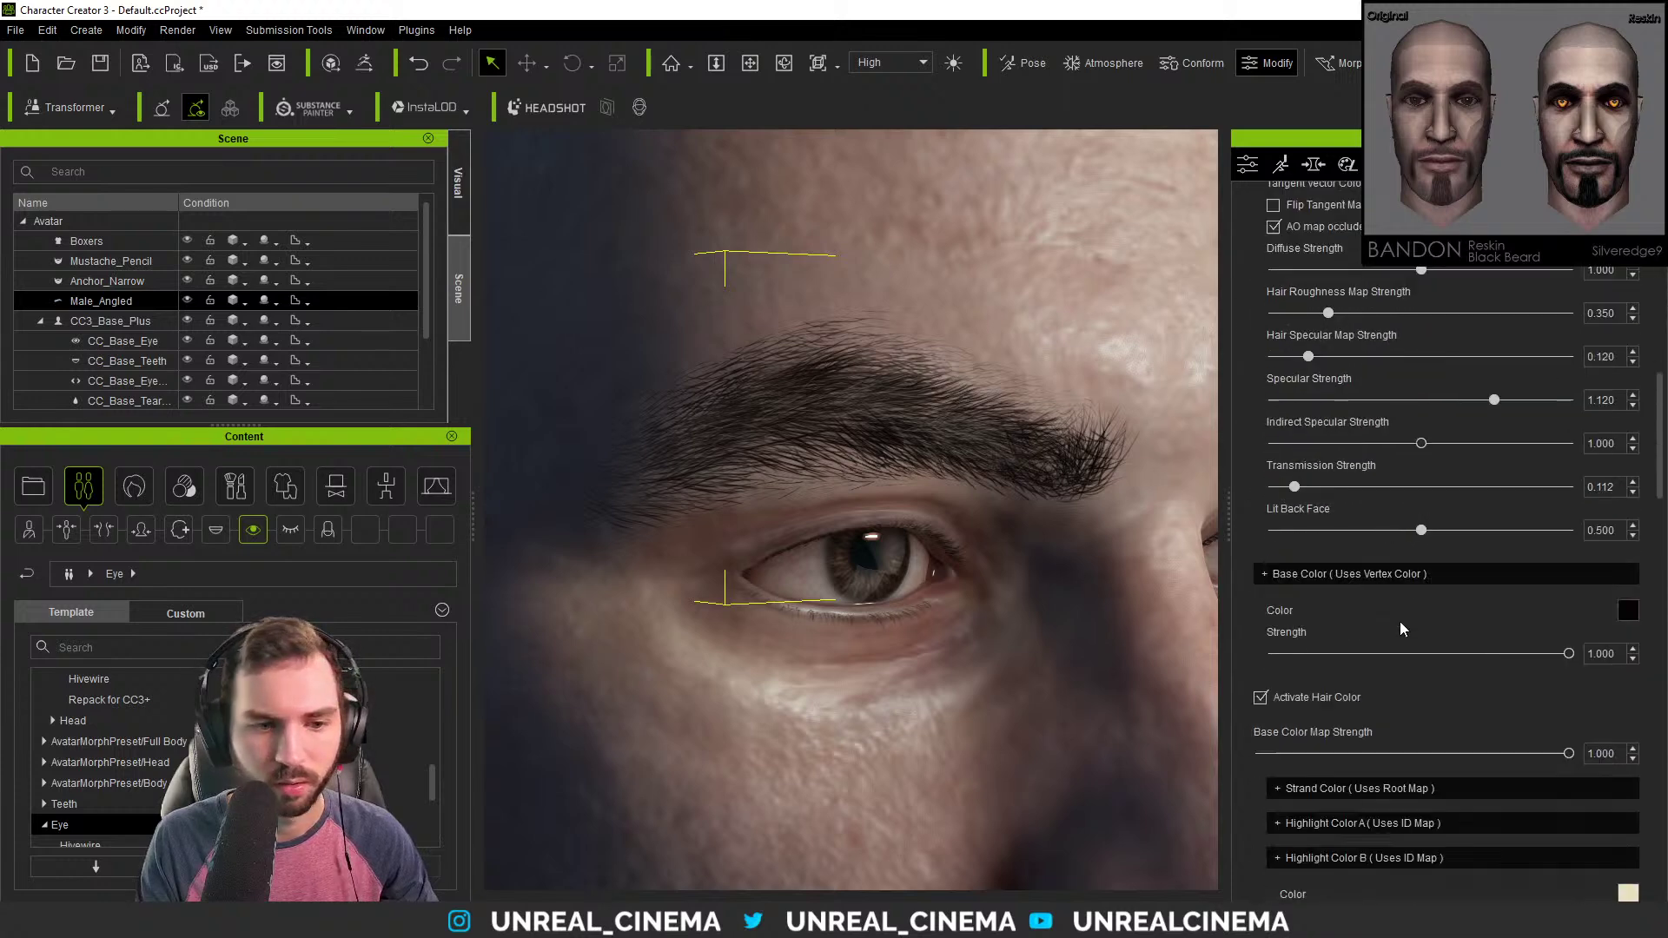
pyautogui.click(1440, 790)
pyautogui.scroll(-2, 1495, 756)
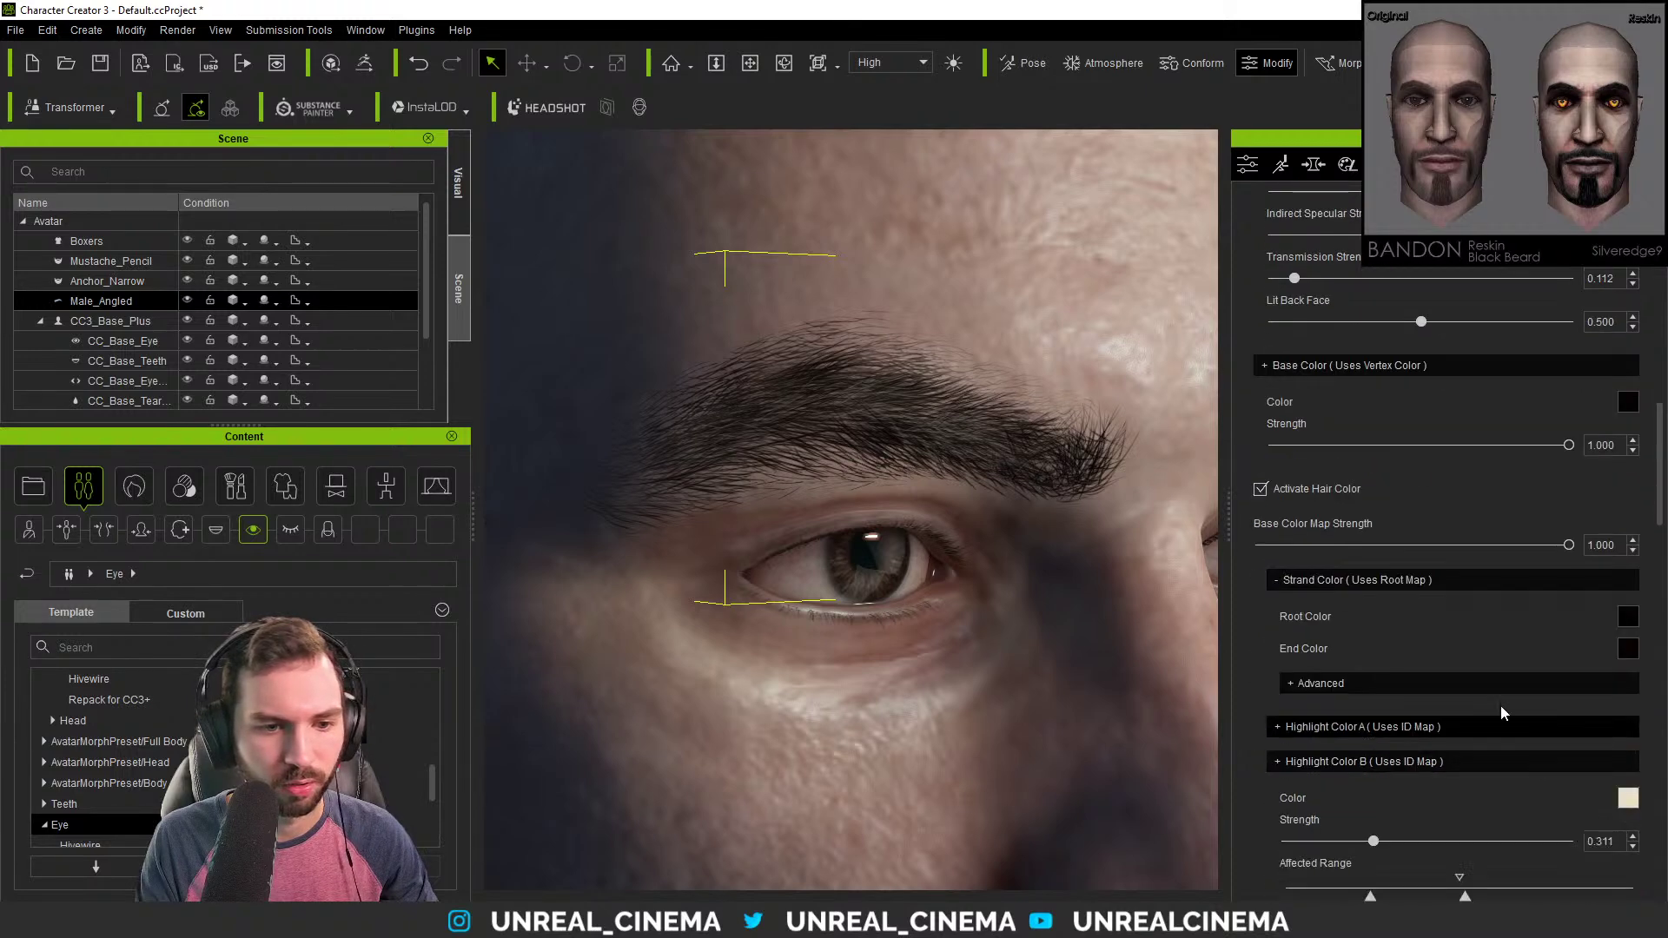
pyautogui.click(1484, 730)
pyautogui.scroll(-2, 1479, 831)
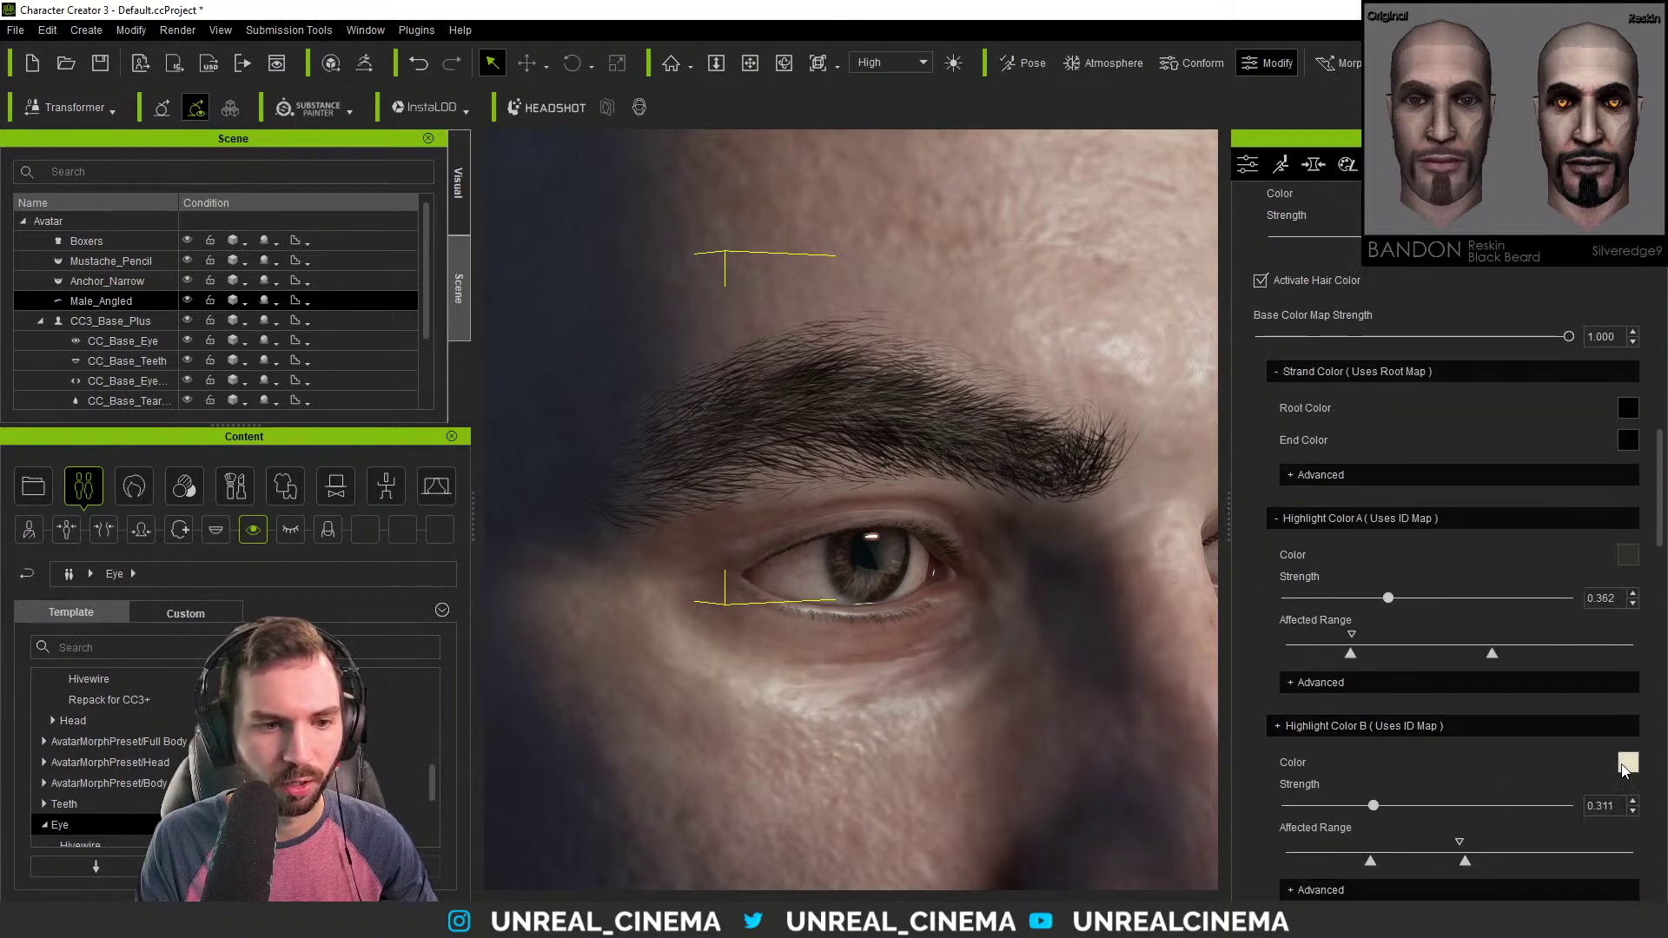
# Darken Highlight Color B of the Male_Angled eyebrow material to #2e2b26 and check the whole head.
pyautogui.click(1628, 763)
pyautogui.moveTo(860, 253); pyautogui.dragTo(1308, 233)
pyautogui.moveTo(1468, 319); pyautogui.dragTo(1462, 405)
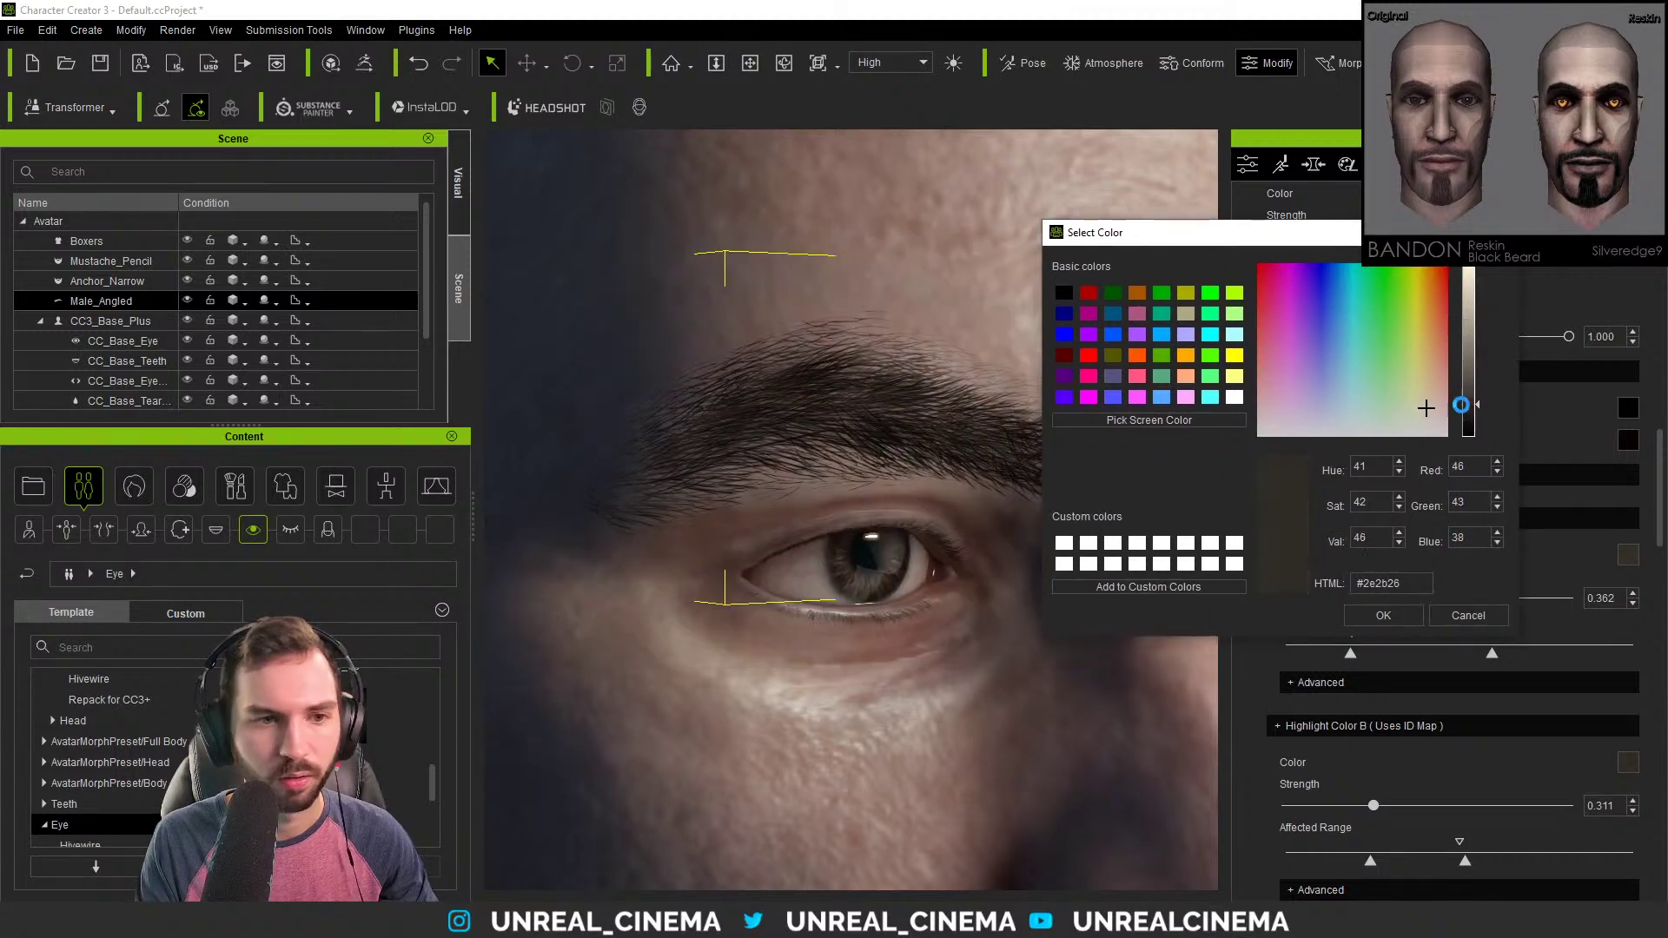
pyautogui.click(1384, 615)
pyautogui.scroll(-5, 894, 603)
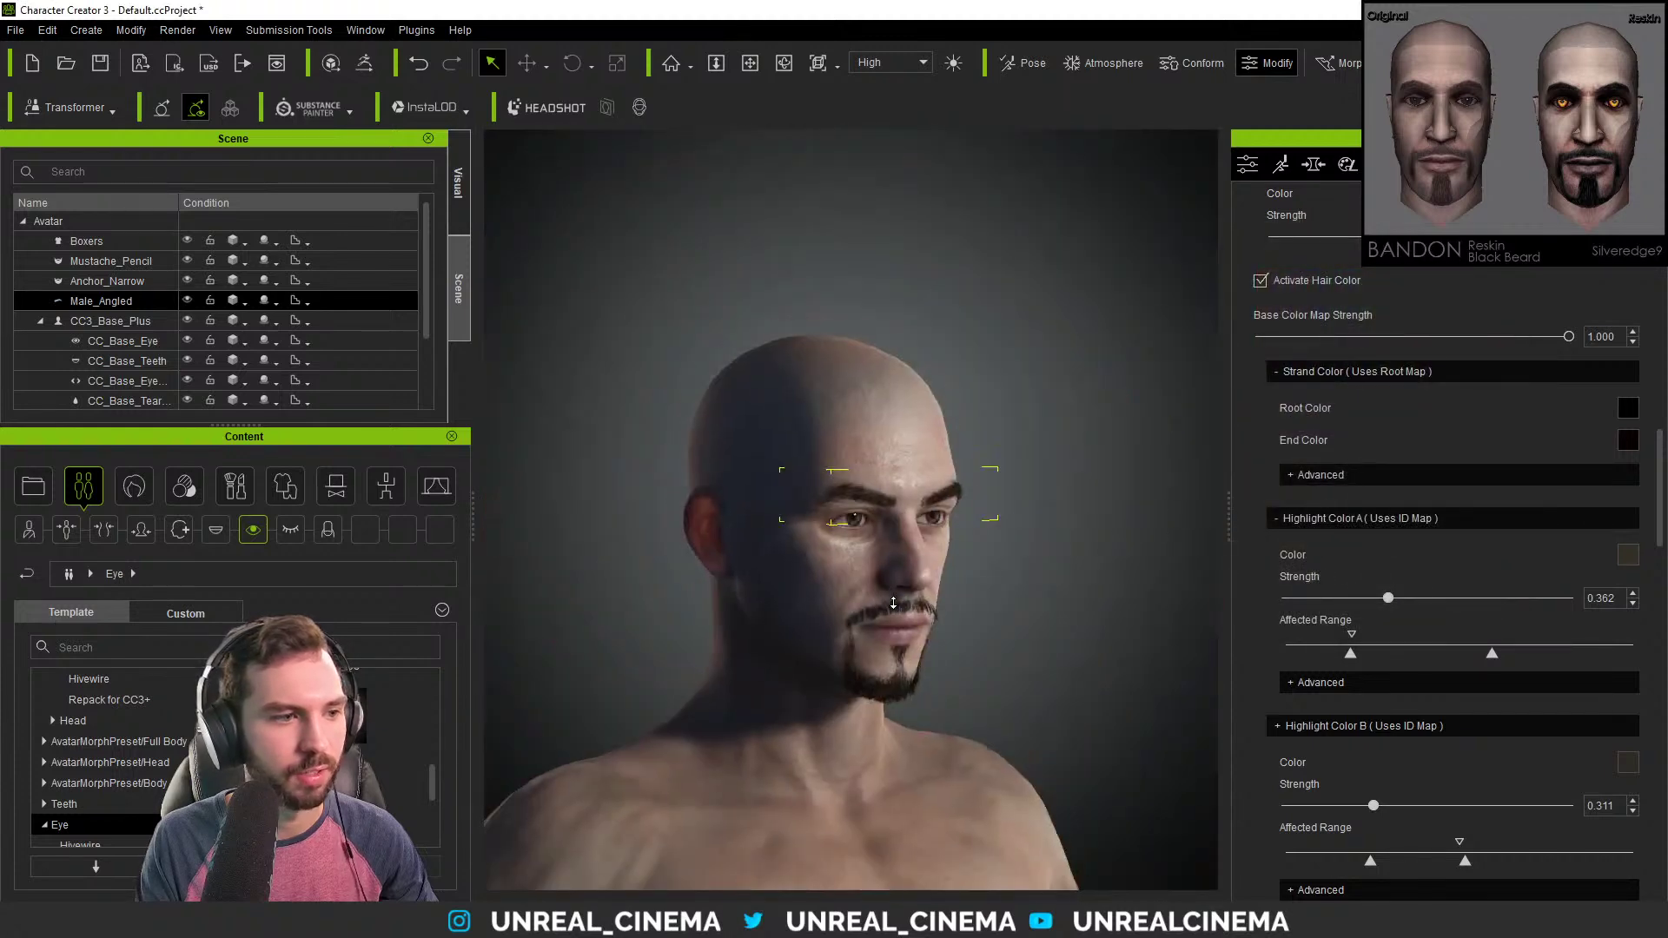
pyautogui.moveTo(1067, 618); pyautogui.dragTo(871, 577, button='right')
pyautogui.scroll(4, 999, 618)
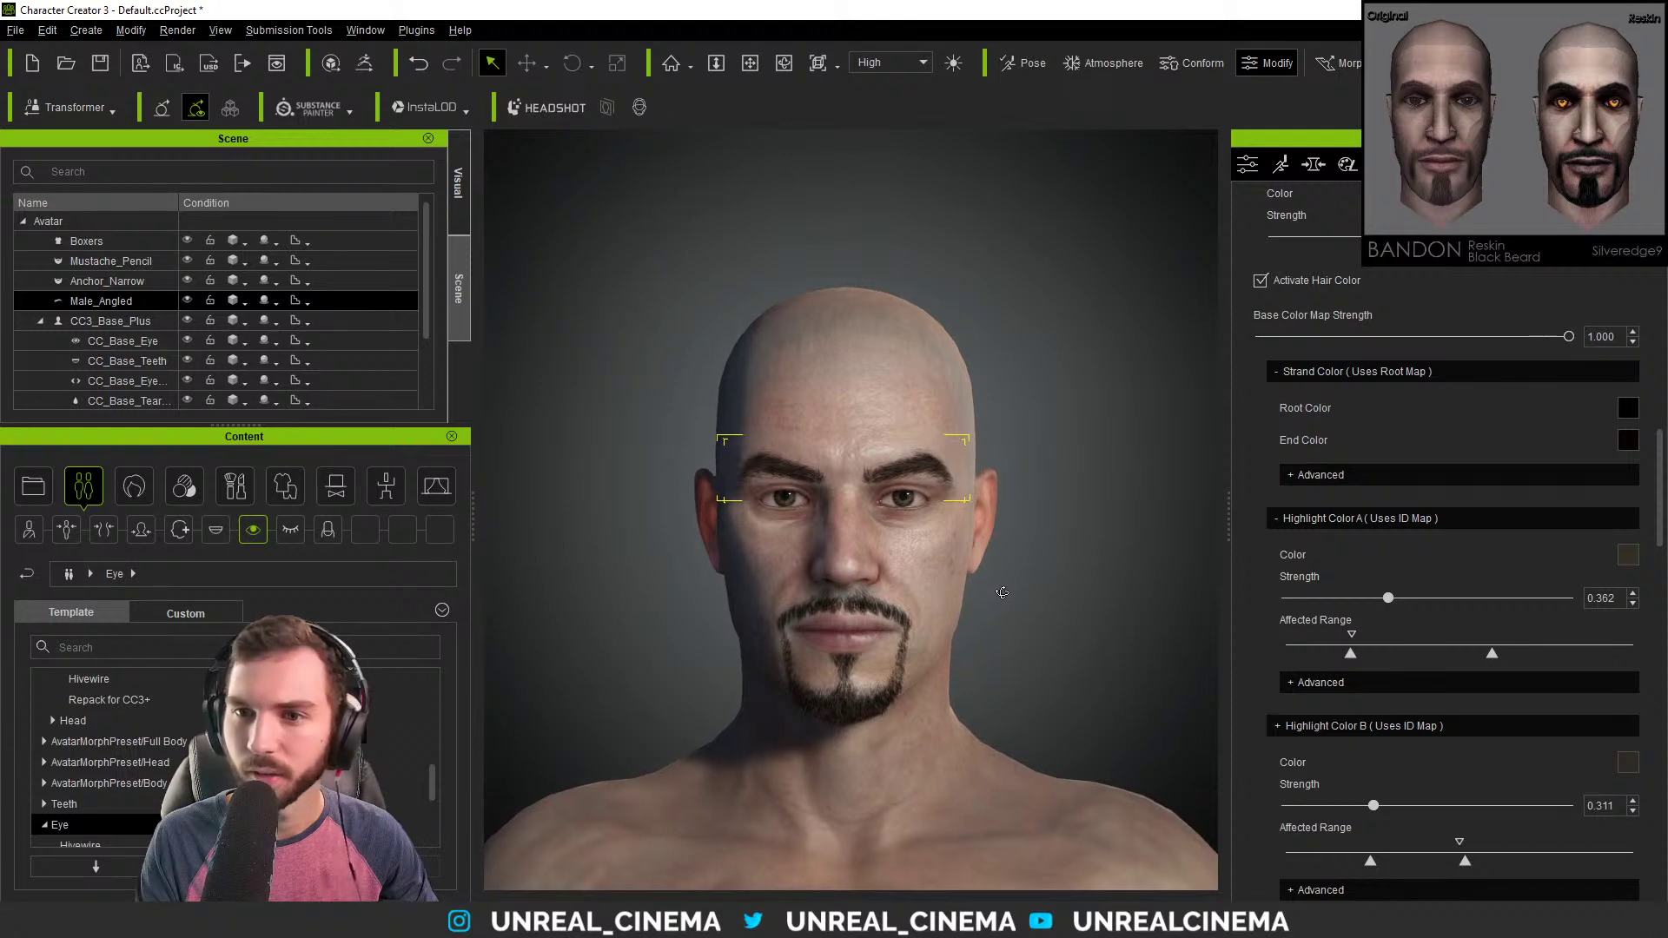
# Display the Brow morph sliders from the Head morph group.
pyautogui.click(1056, 573)
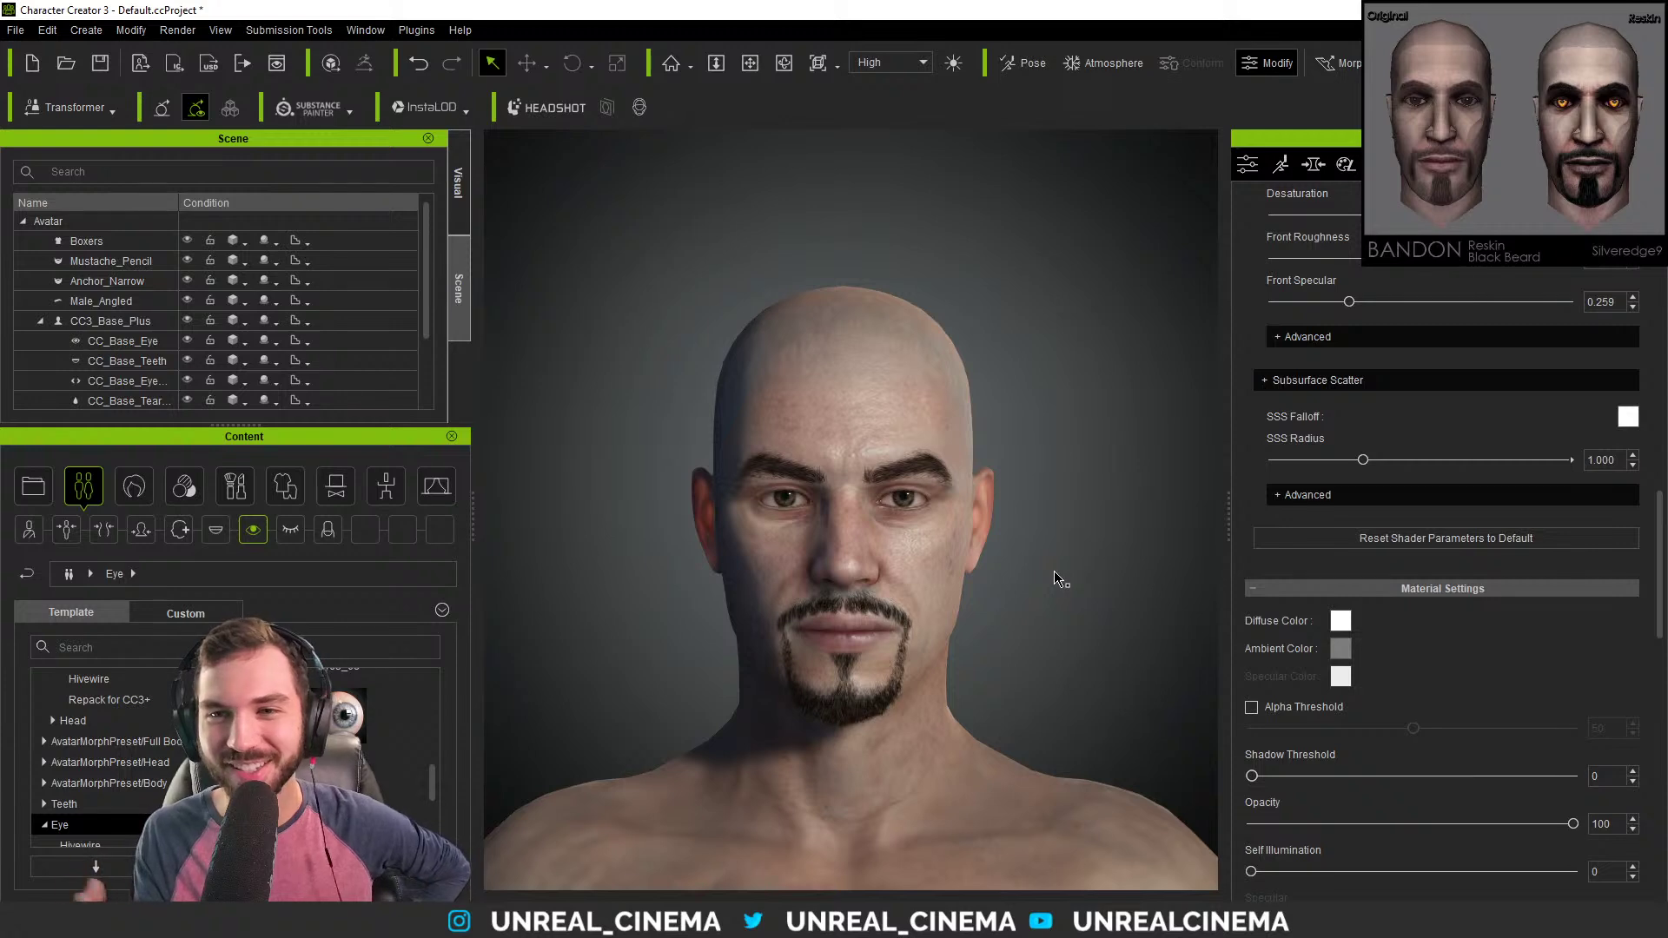
pyautogui.click(1309, 168)
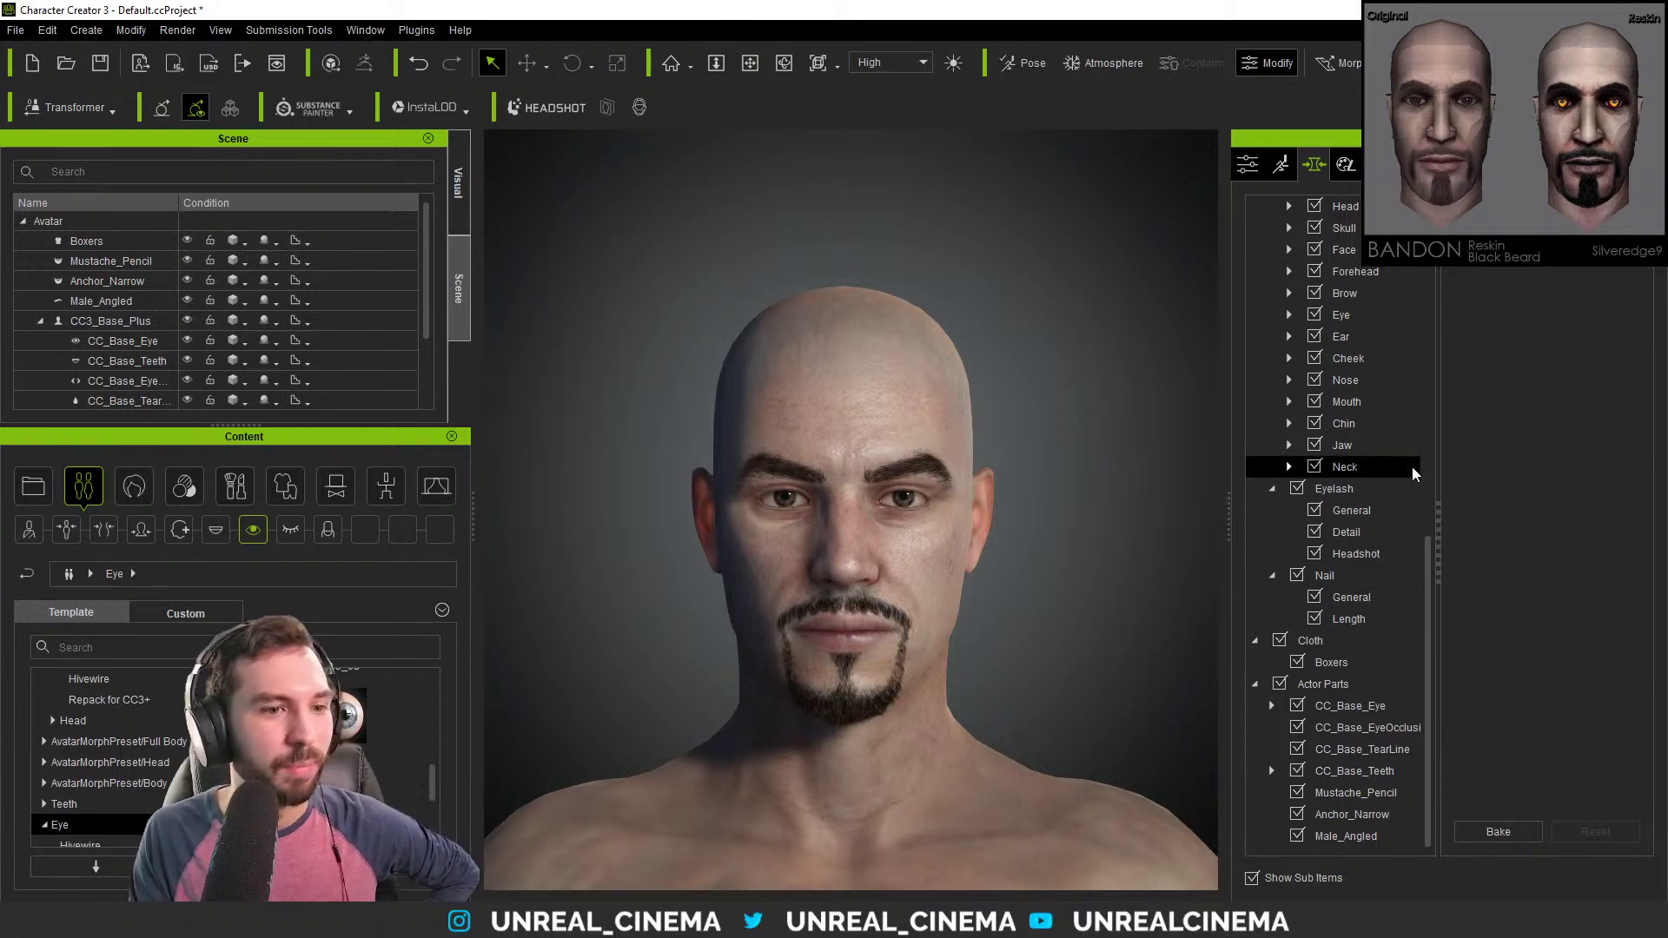
pyautogui.scroll(2, 1347, 434)
pyautogui.scroll(6, 1349, 434)
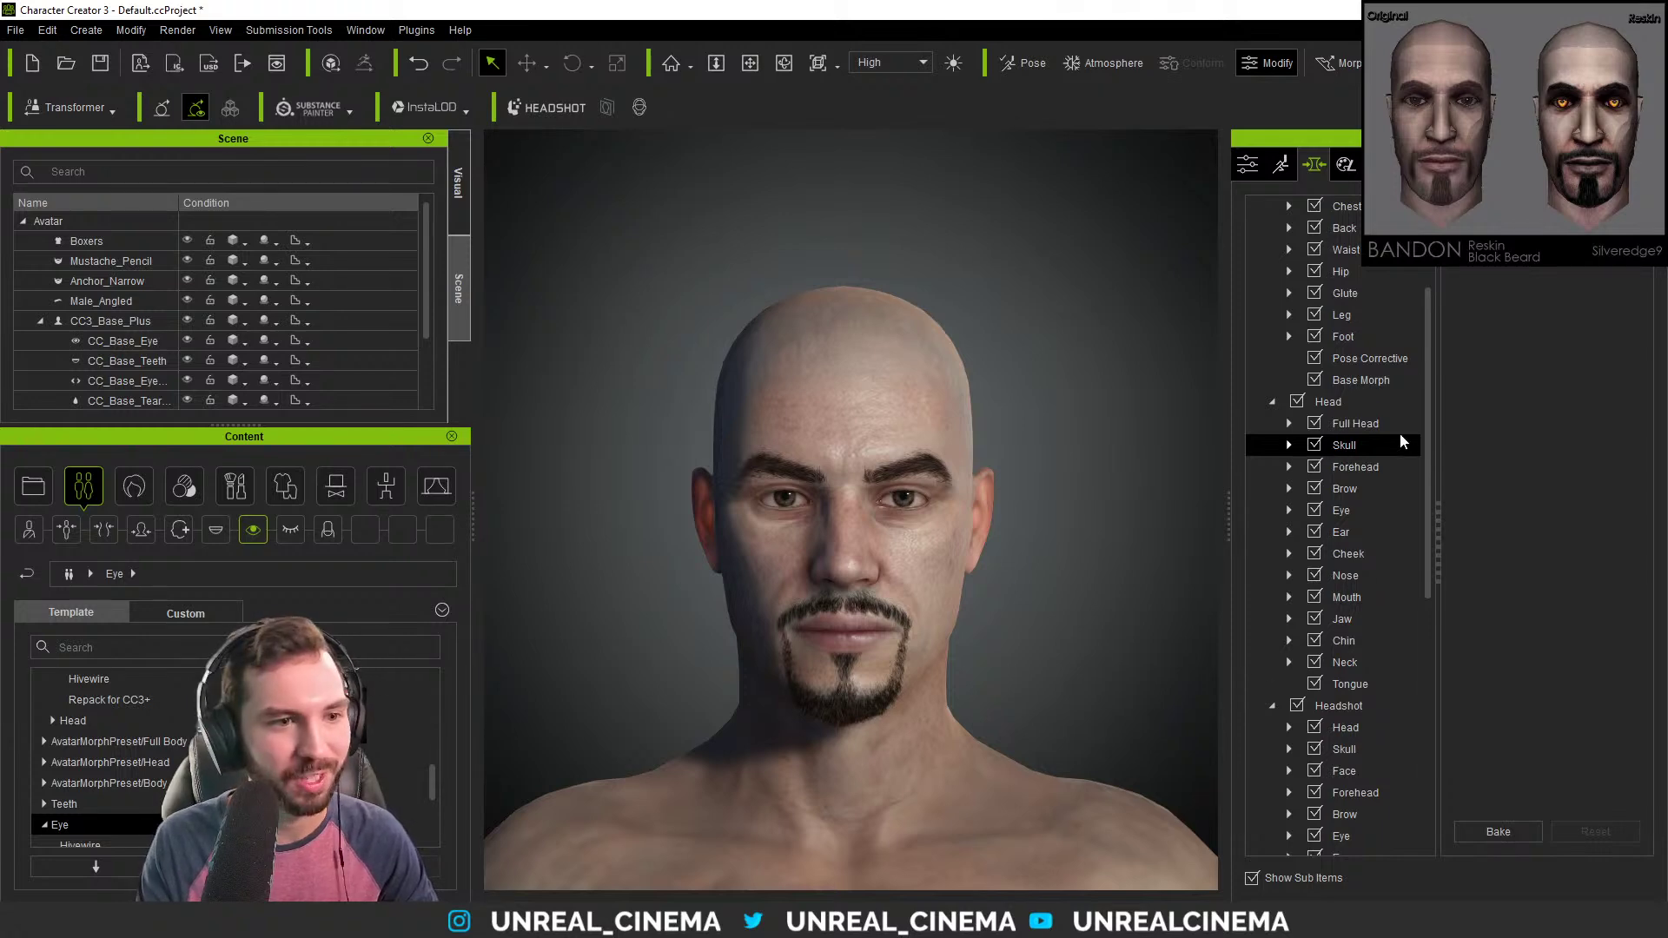
pyautogui.moveTo(1059, 614); pyautogui.dragTo(1051, 513, button='middle')
pyautogui.moveTo(806, 566); pyautogui.dragTo(800, 525, button='right')
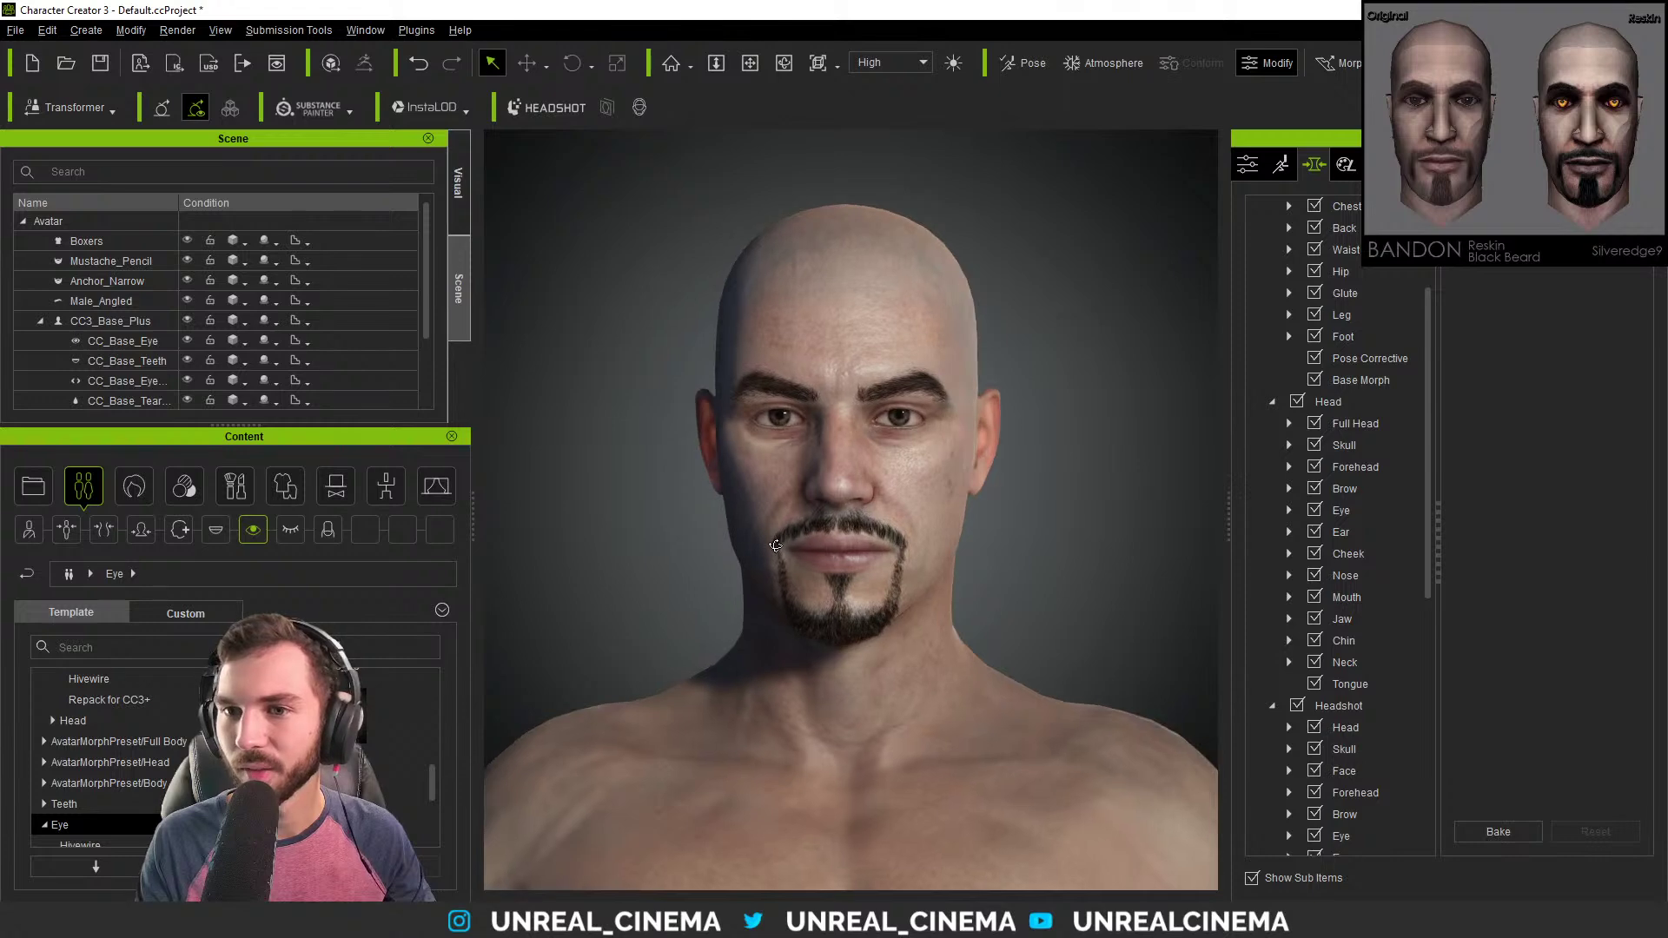
pyautogui.scroll(2, 986, 508)
pyautogui.moveTo(986, 508)
pyautogui.mouseDown(button='middle')
pyautogui.moveTo(980, 557)
pyautogui.moveTo(999, 538)
pyautogui.mouseUp(button='middle')
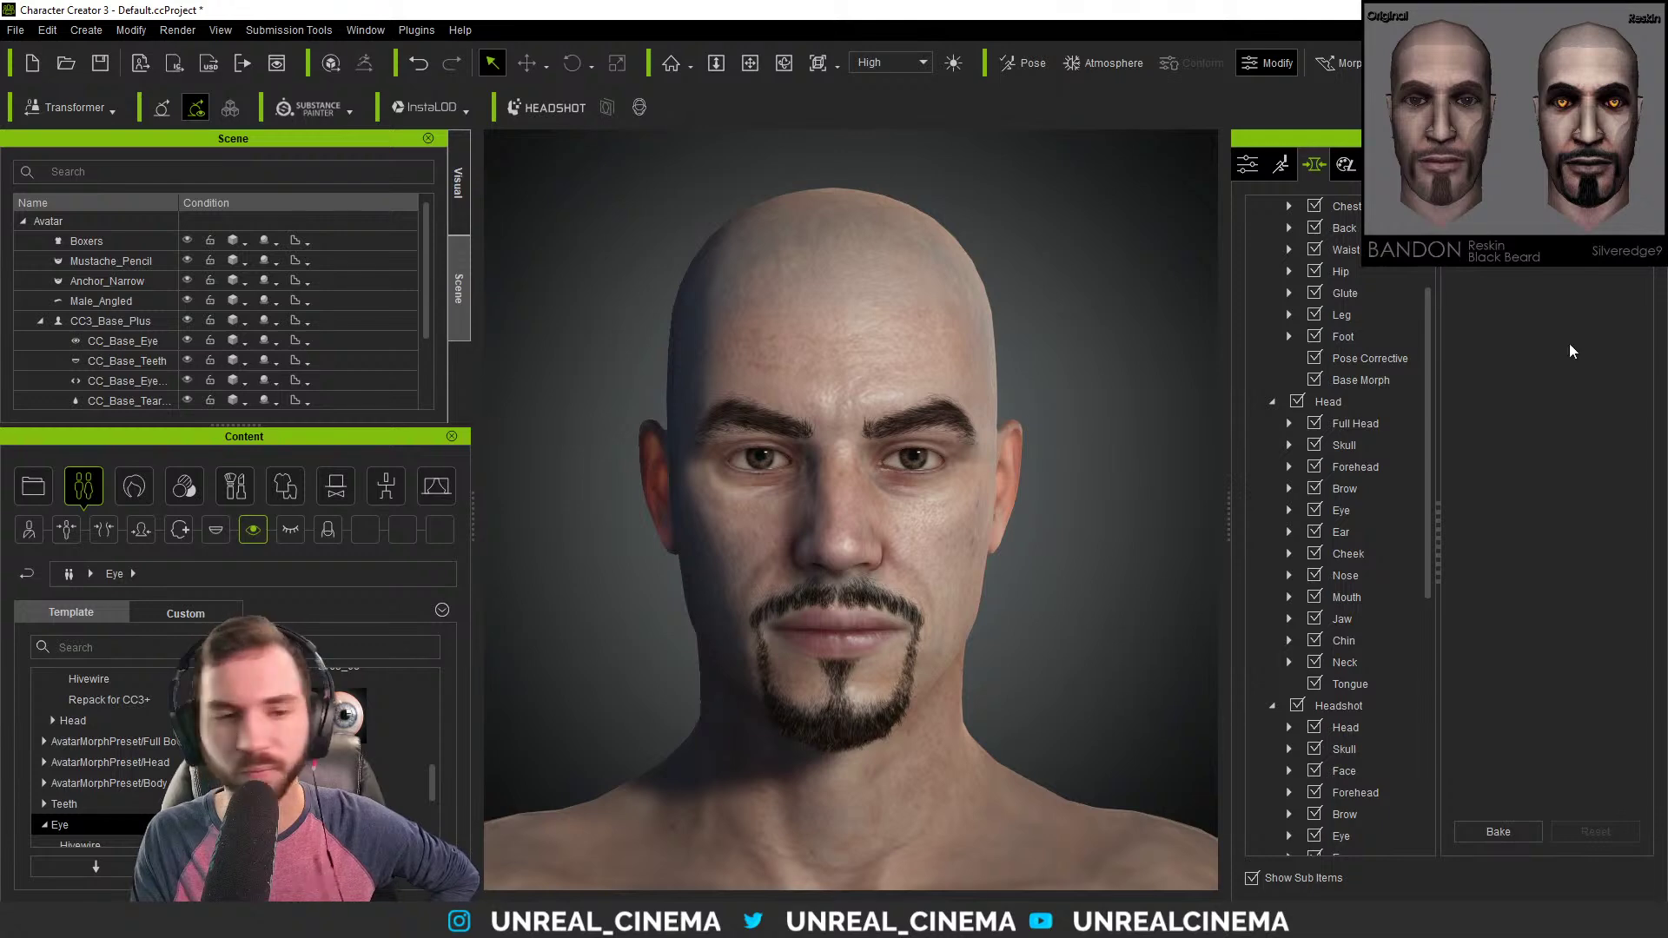
pyautogui.scroll(4, 1385, 472)
pyautogui.scroll(-4, 1367, 365)
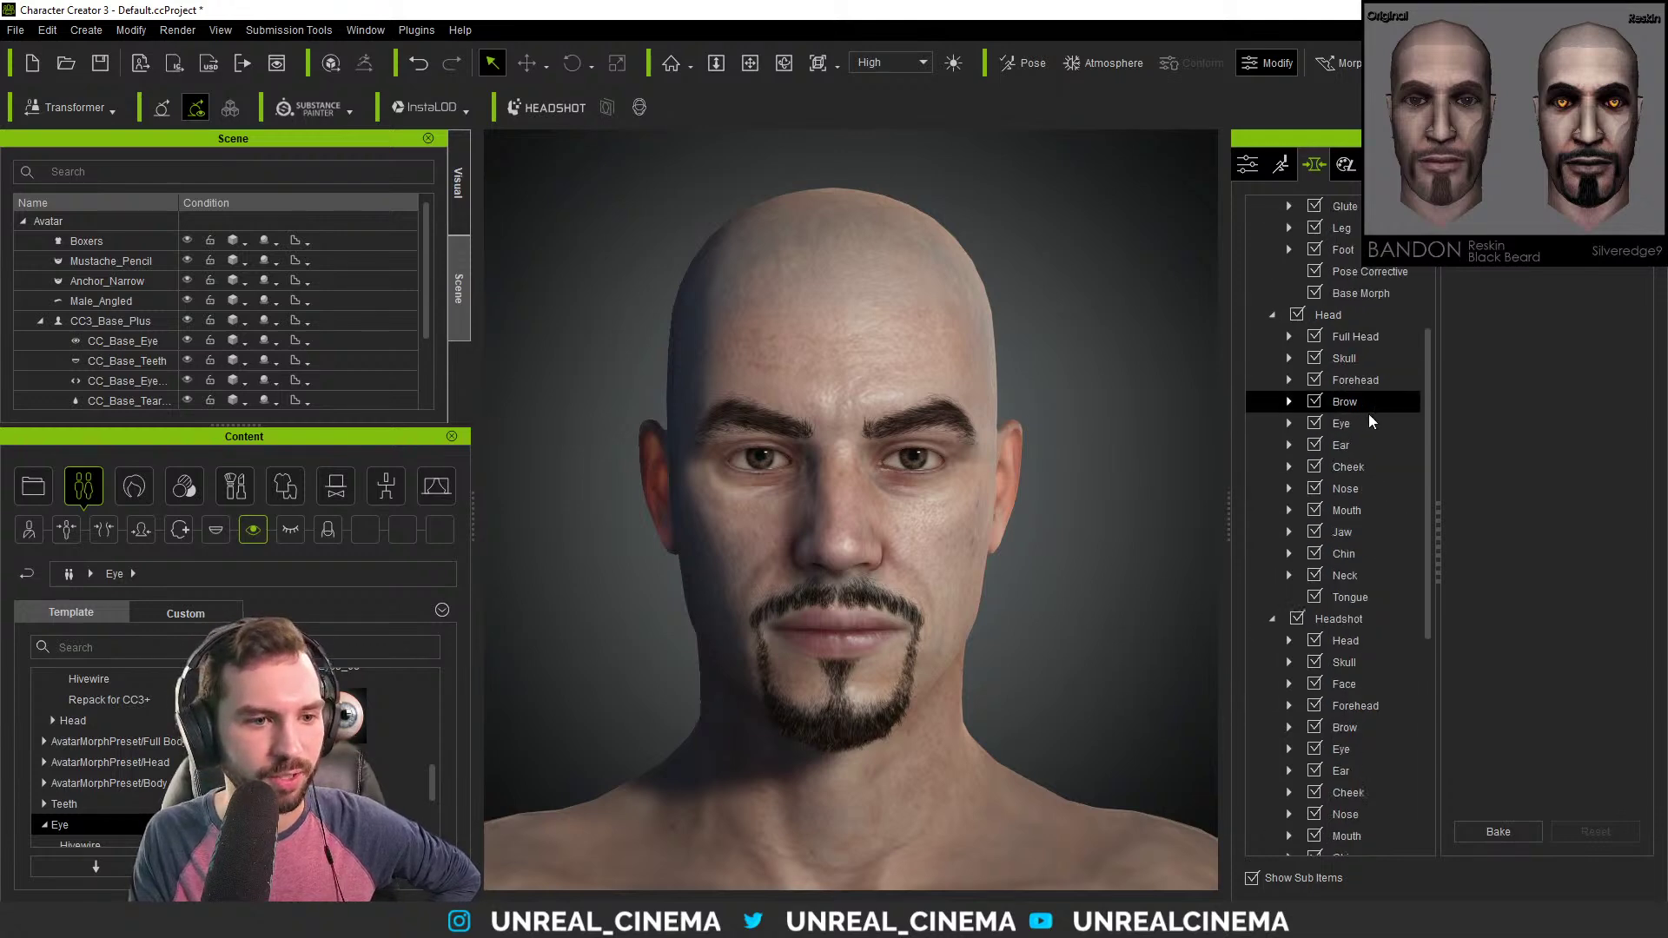
pyautogui.click(1357, 402)
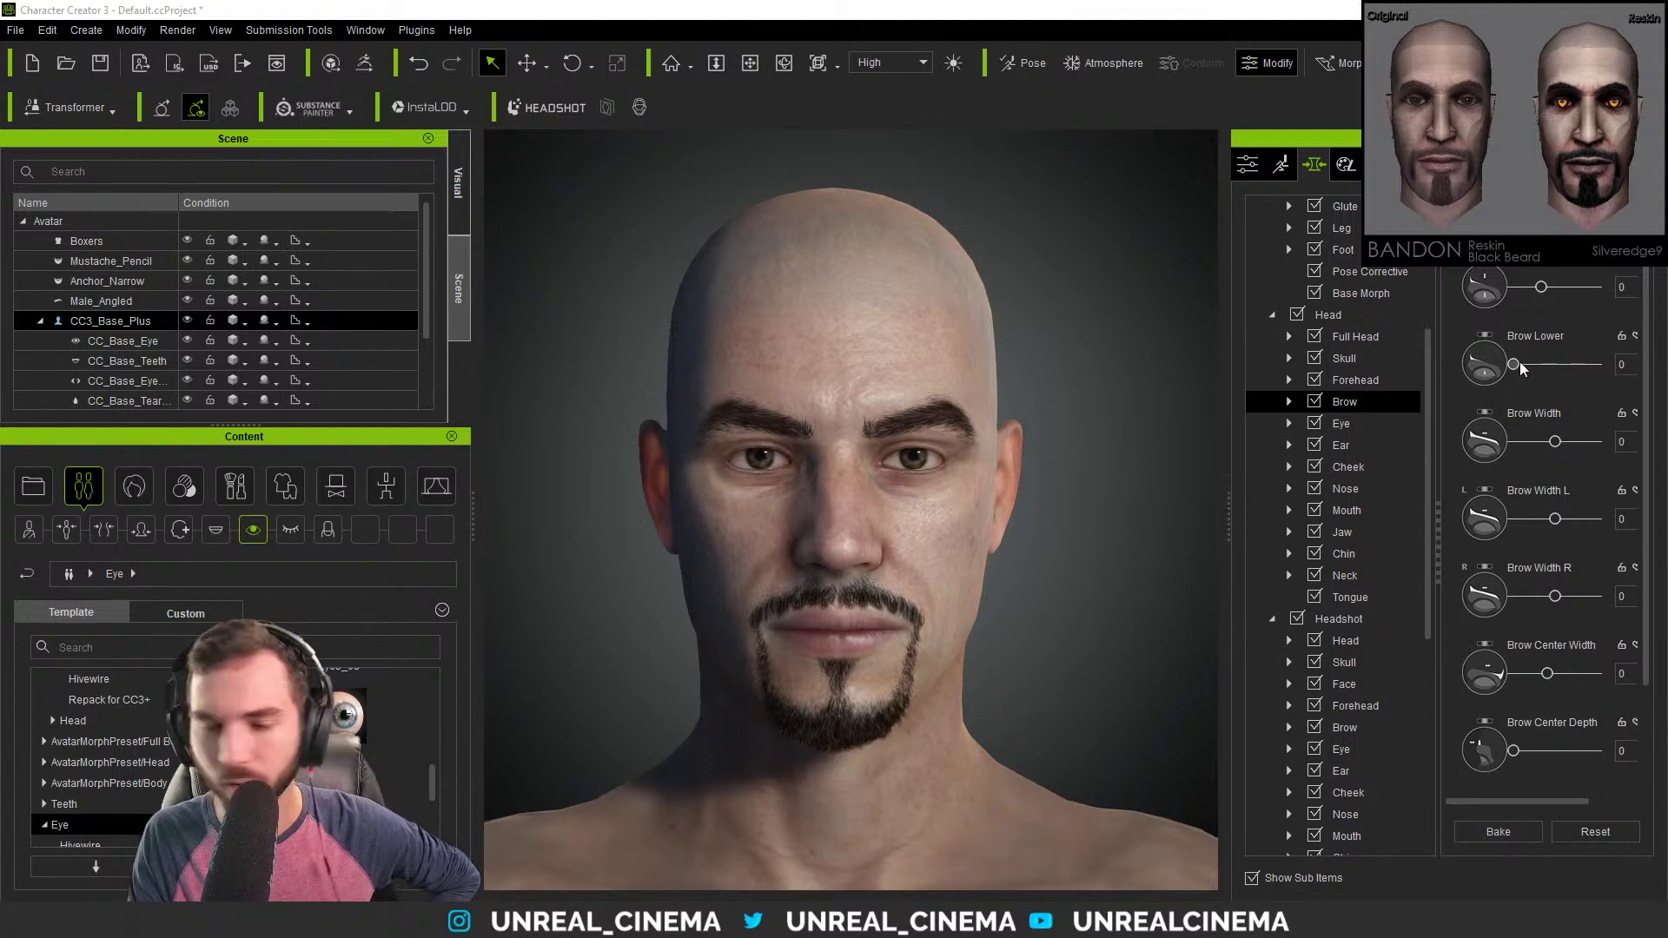
# In the Head brow morphs, set the slider just before Brow Lower to -21 and Brow Center Width to 42.
pyautogui.moveTo(1541, 288)
pyautogui.mouseDown()
pyautogui.moveTo(1555, 290)
pyautogui.moveTo(1530, 290)
pyautogui.mouseUp()
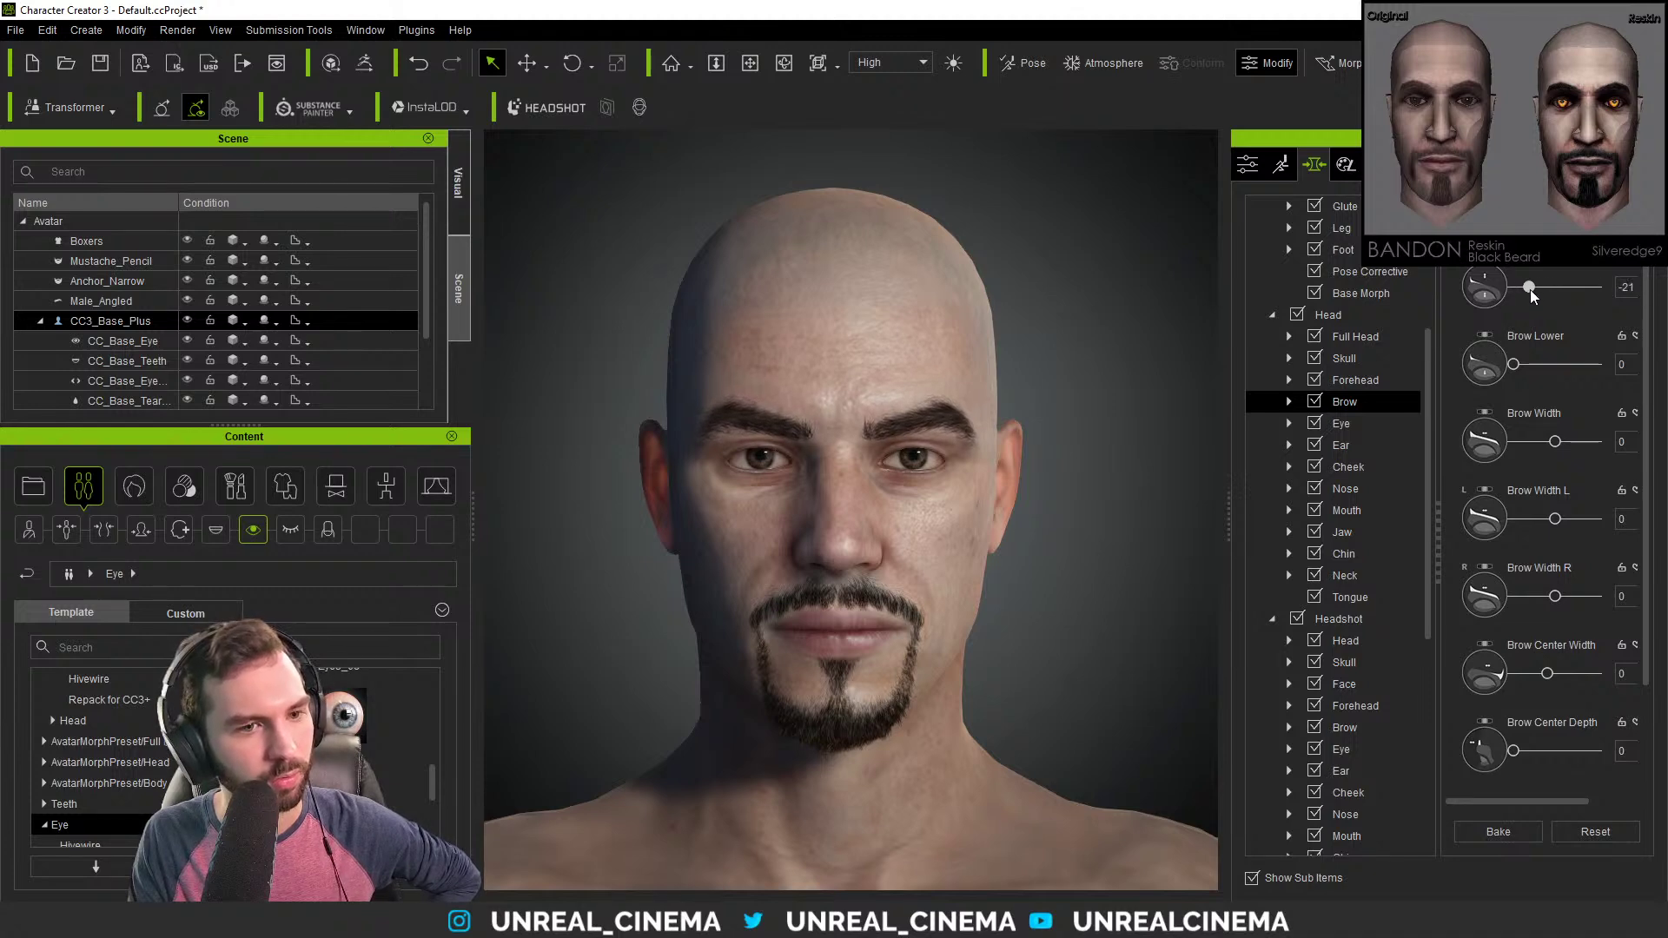
pyautogui.scroll(-2, 1475, 593)
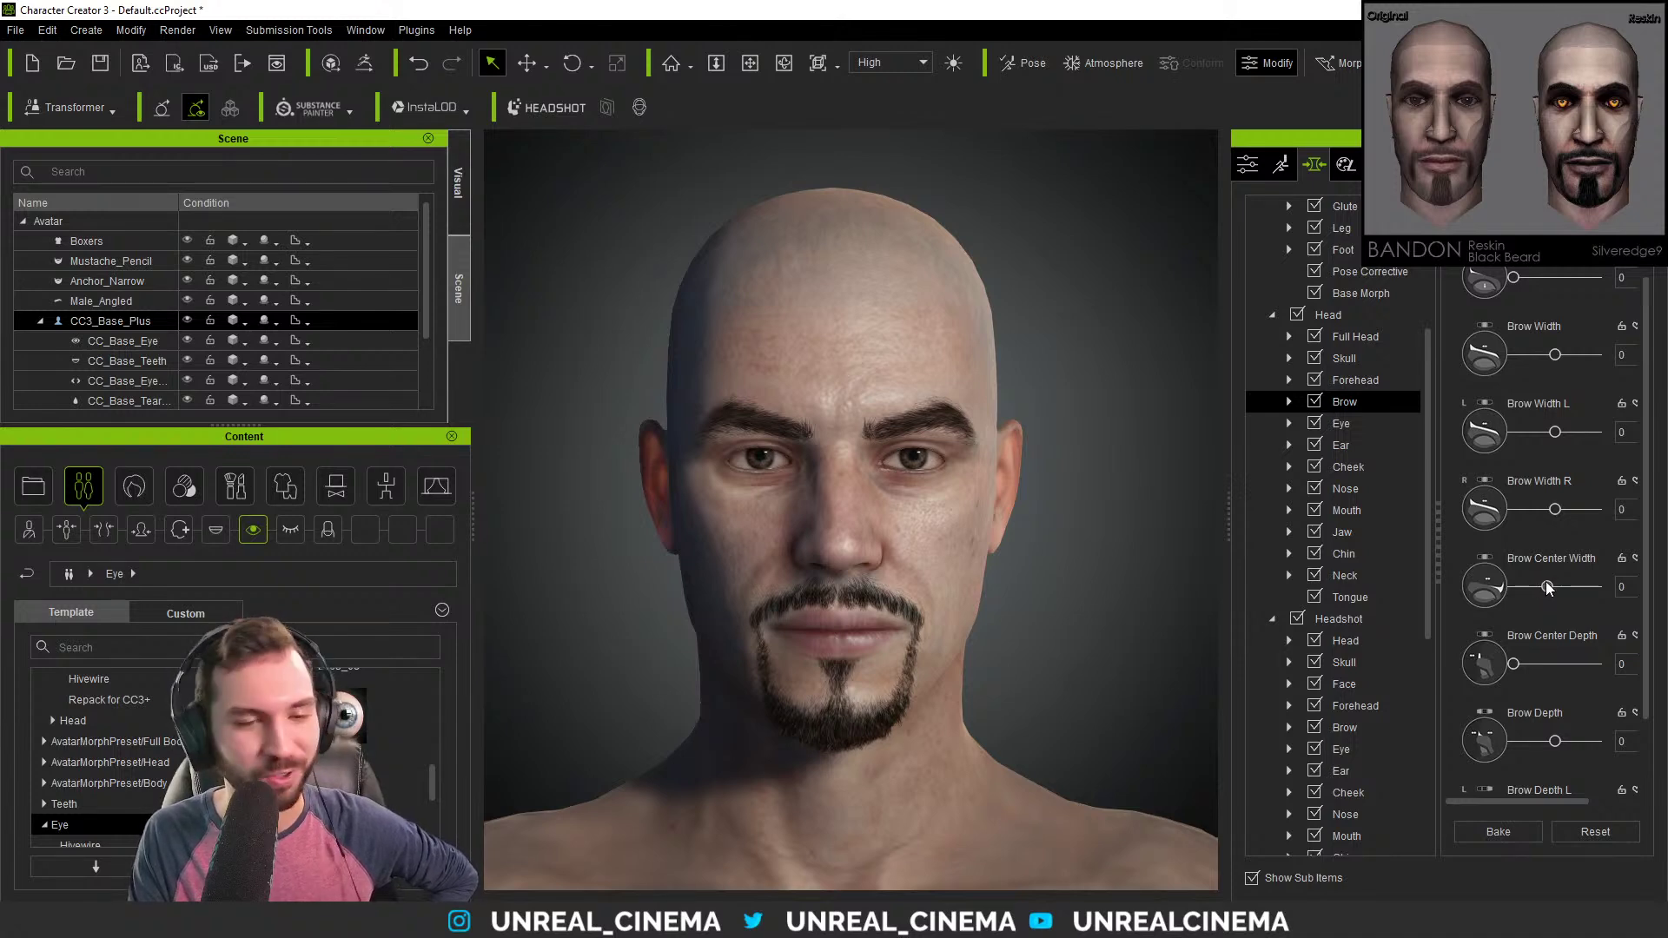
pyautogui.moveTo(1549, 588); pyautogui.dragTo(1569, 588)
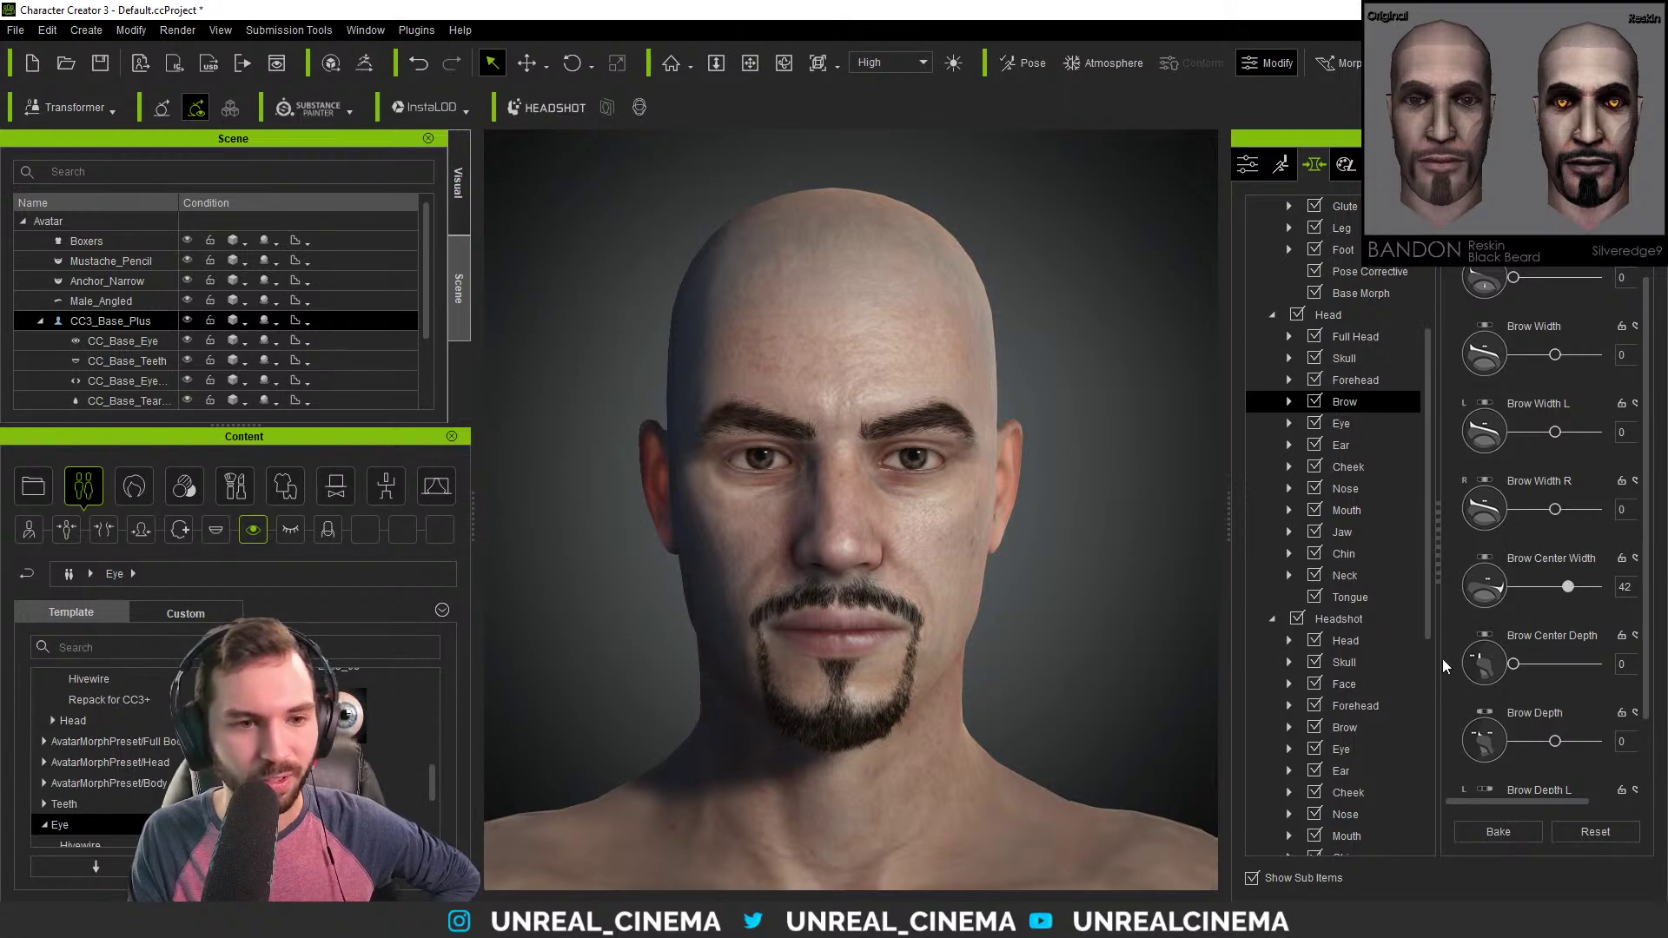
# Tilt the brows by setting the Head group's Brow Angle morph to 63.
pyautogui.scroll(-3, 1477, 612)
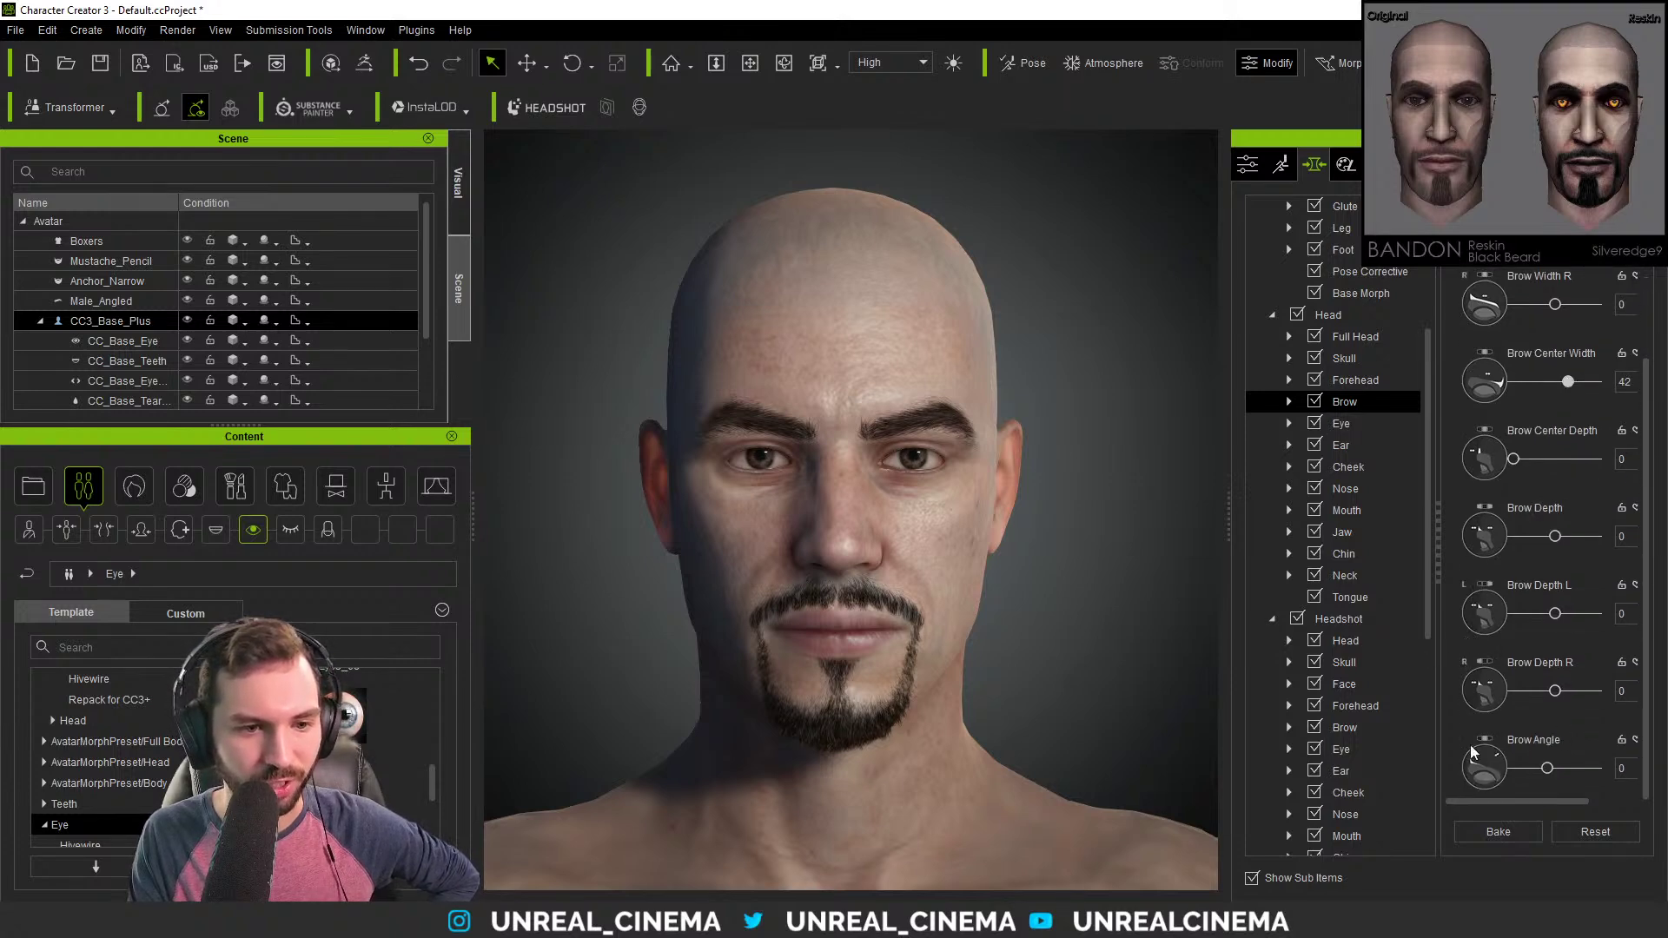
pyautogui.moveTo(1548, 768); pyautogui.dragTo(1618, 768)
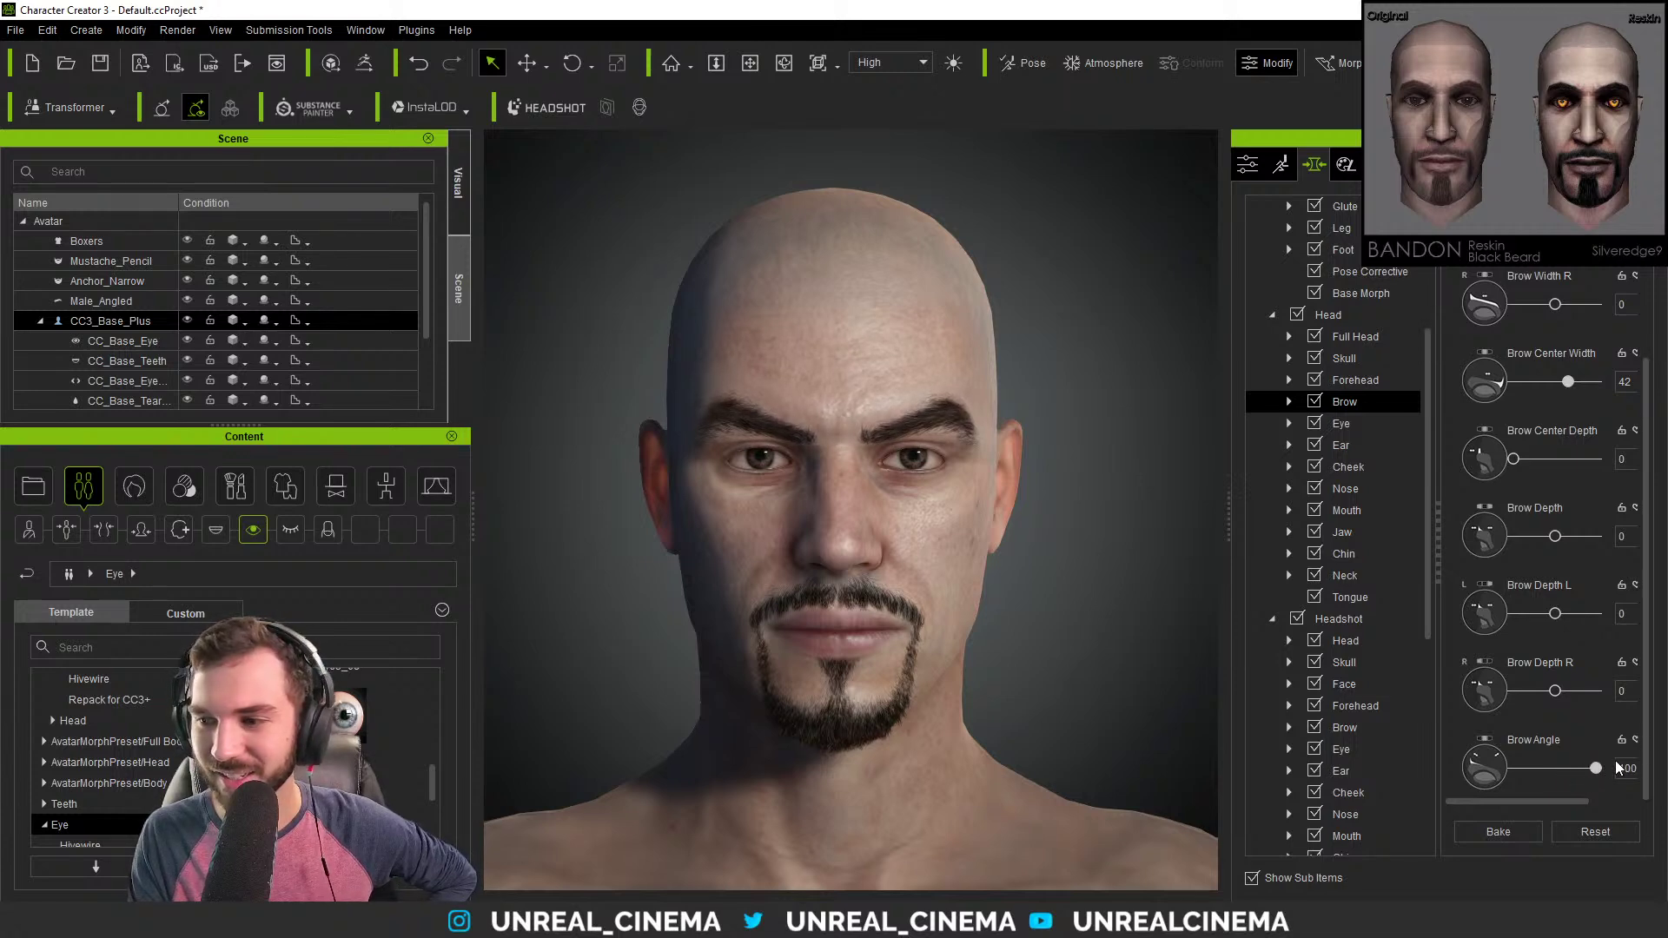
pyautogui.moveTo(1597, 768); pyautogui.dragTo(1579, 766)
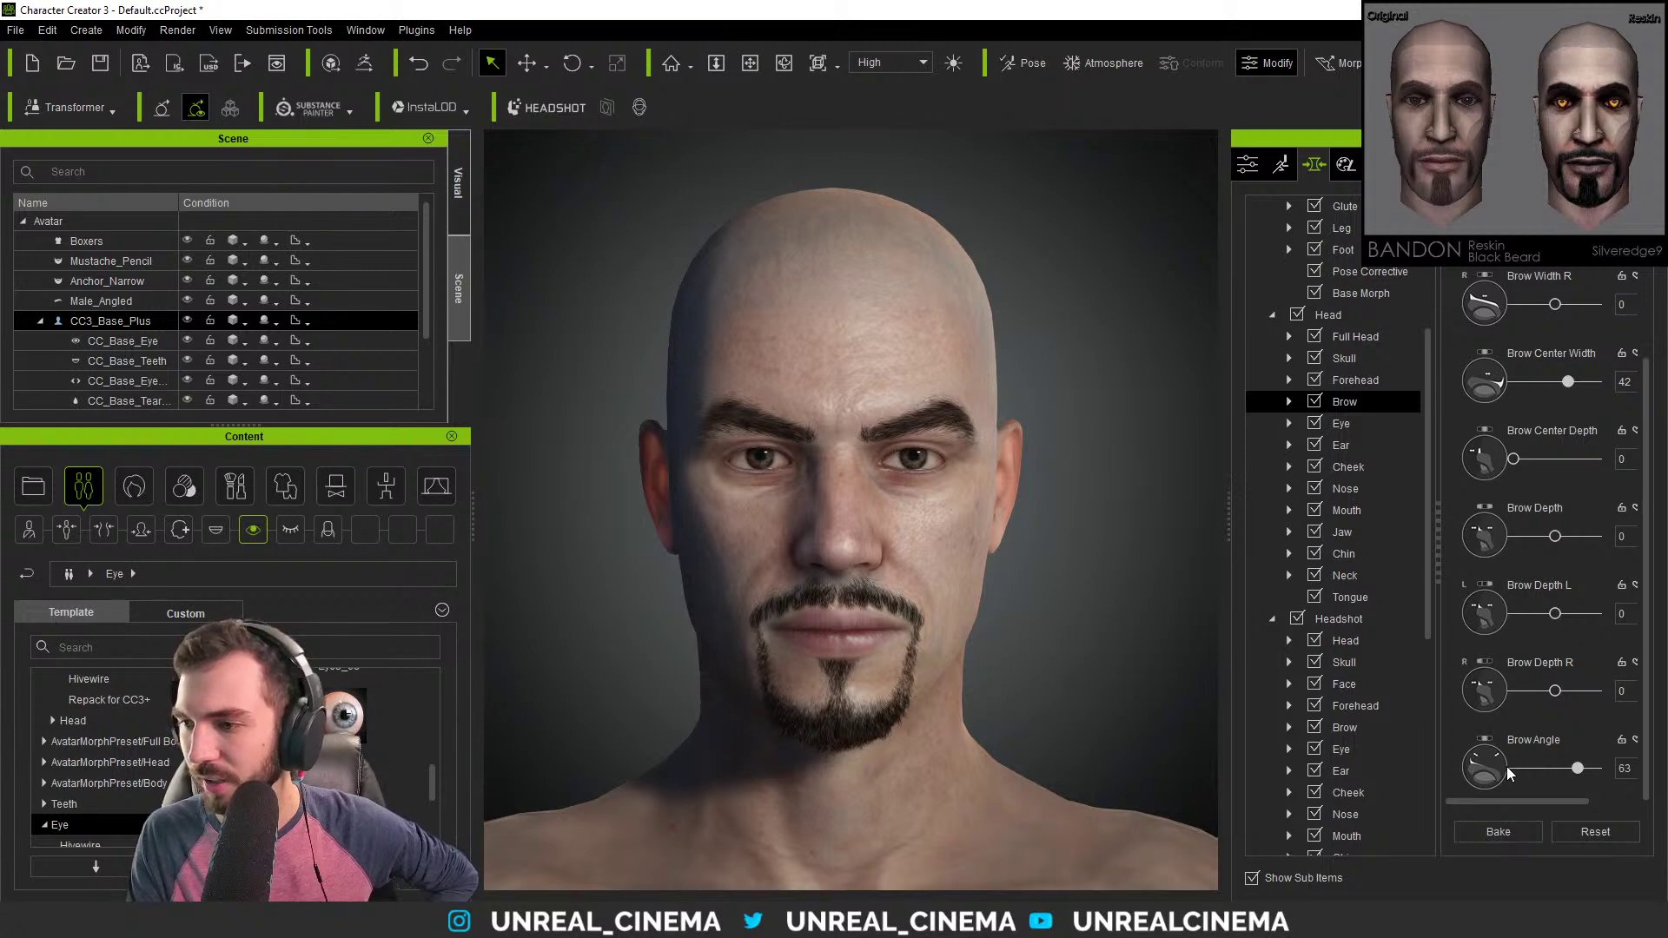
# Switch from the Head group's Brow morphs to those of the Headshot group.
pyautogui.scroll(-1, 1372, 643)
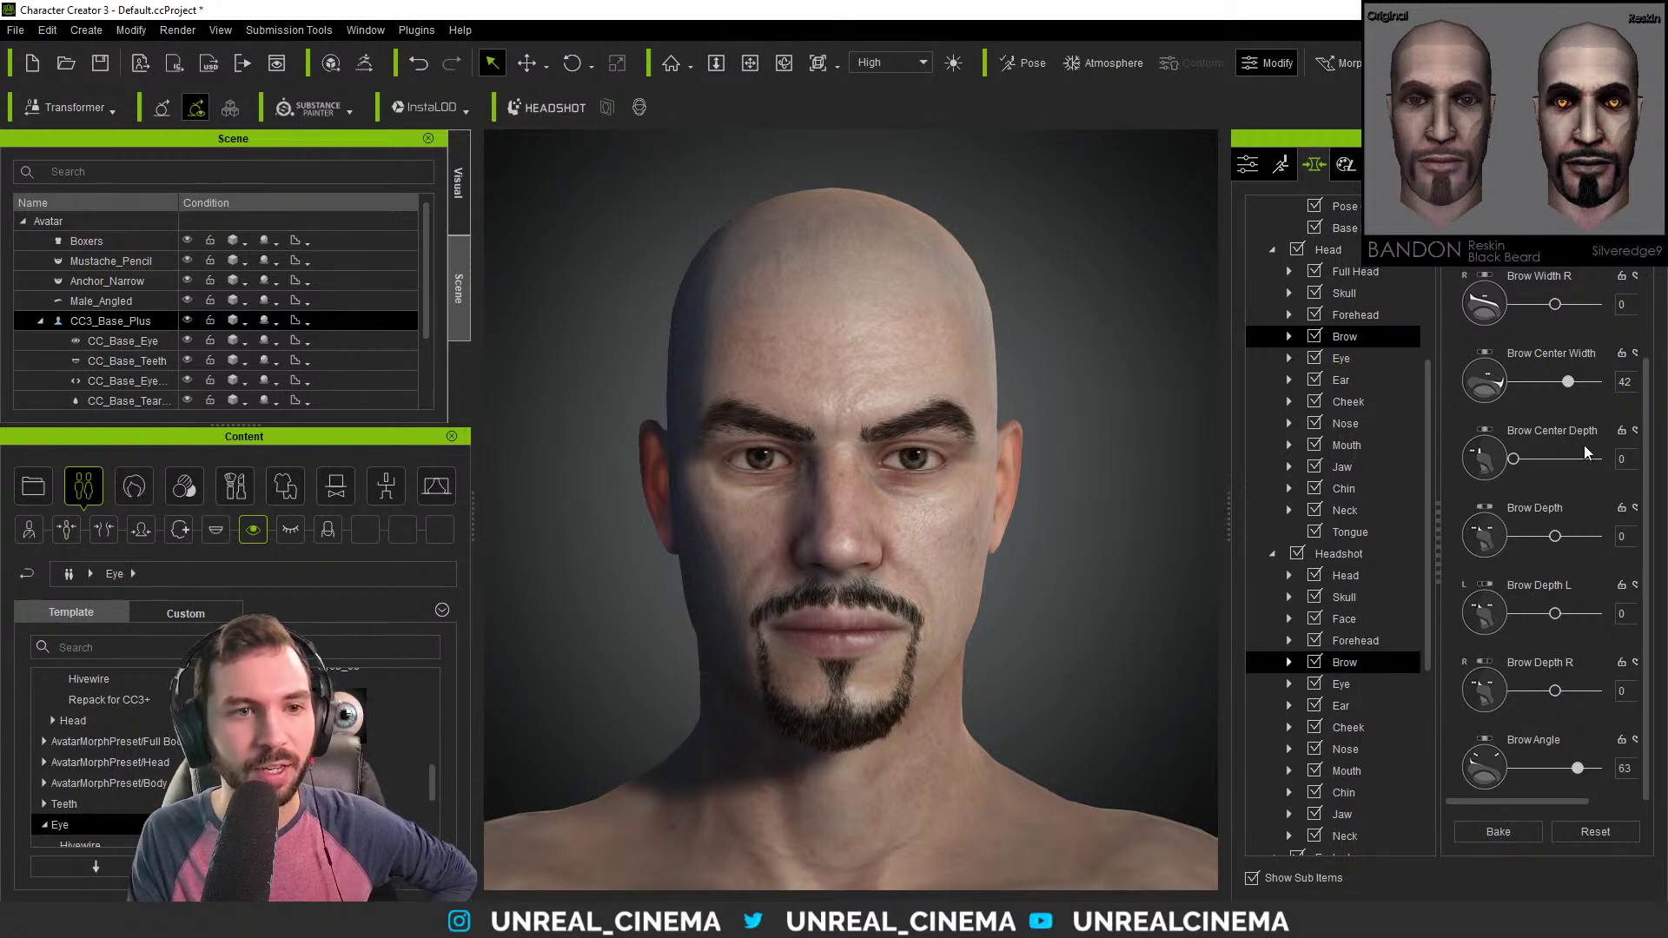
pyautogui.click(1353, 339)
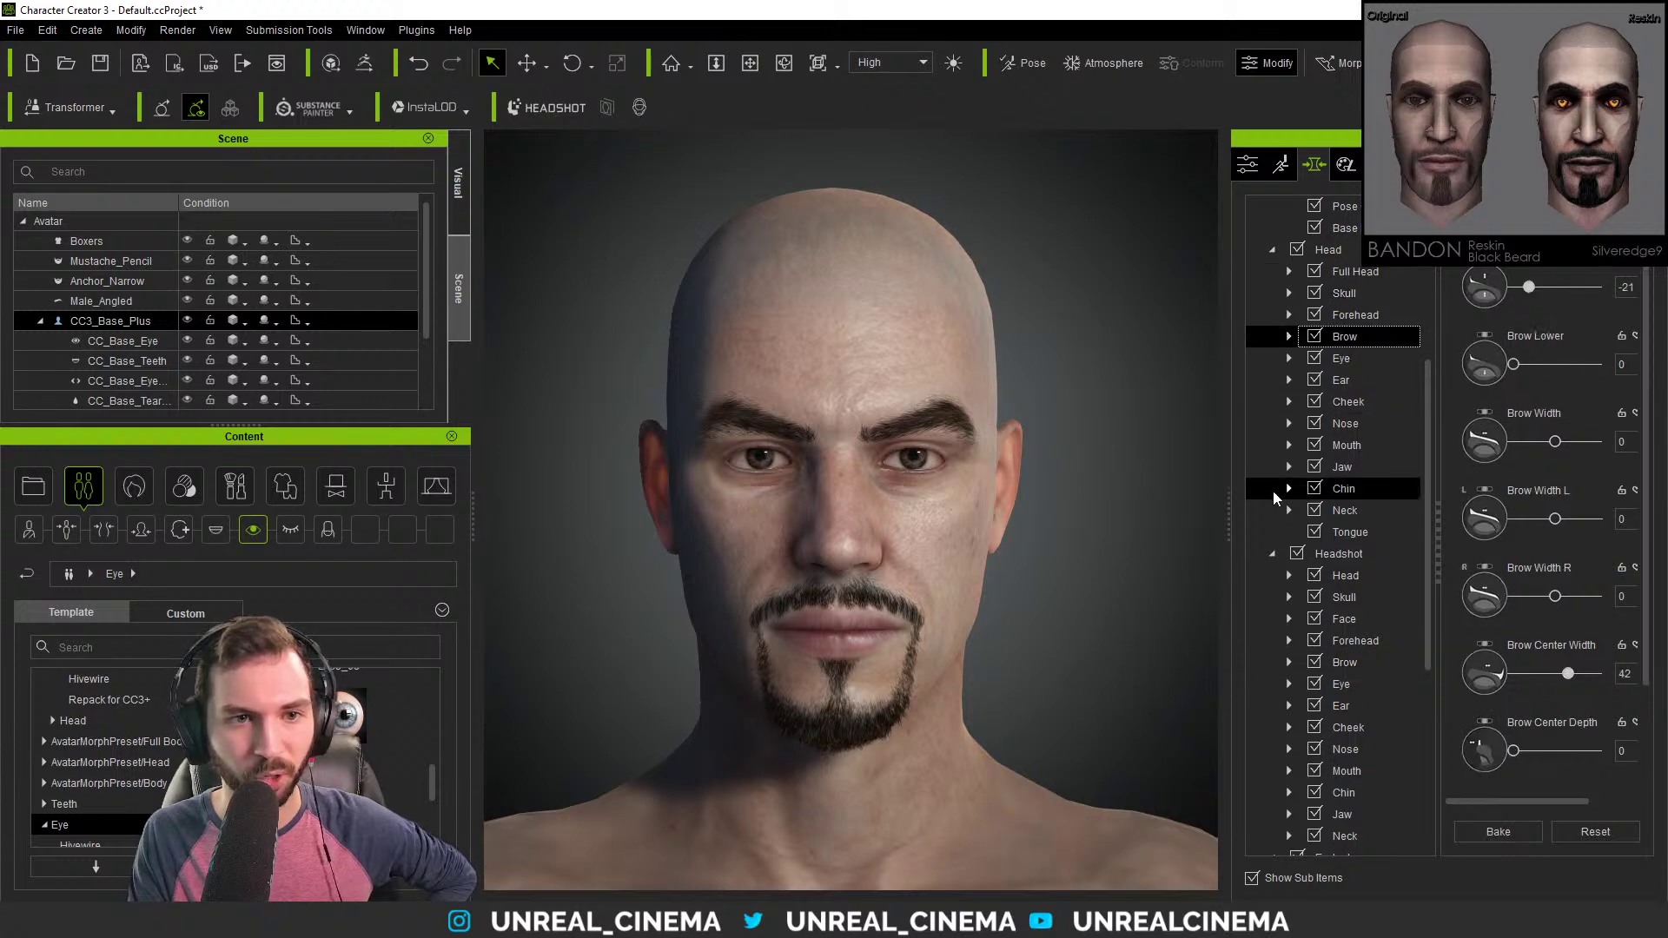
pyautogui.moveTo(1648, 336)
pyautogui.mouseDown()
pyautogui.moveTo(1656, 436)
pyautogui.moveTo(1646, 323)
pyautogui.mouseUp()
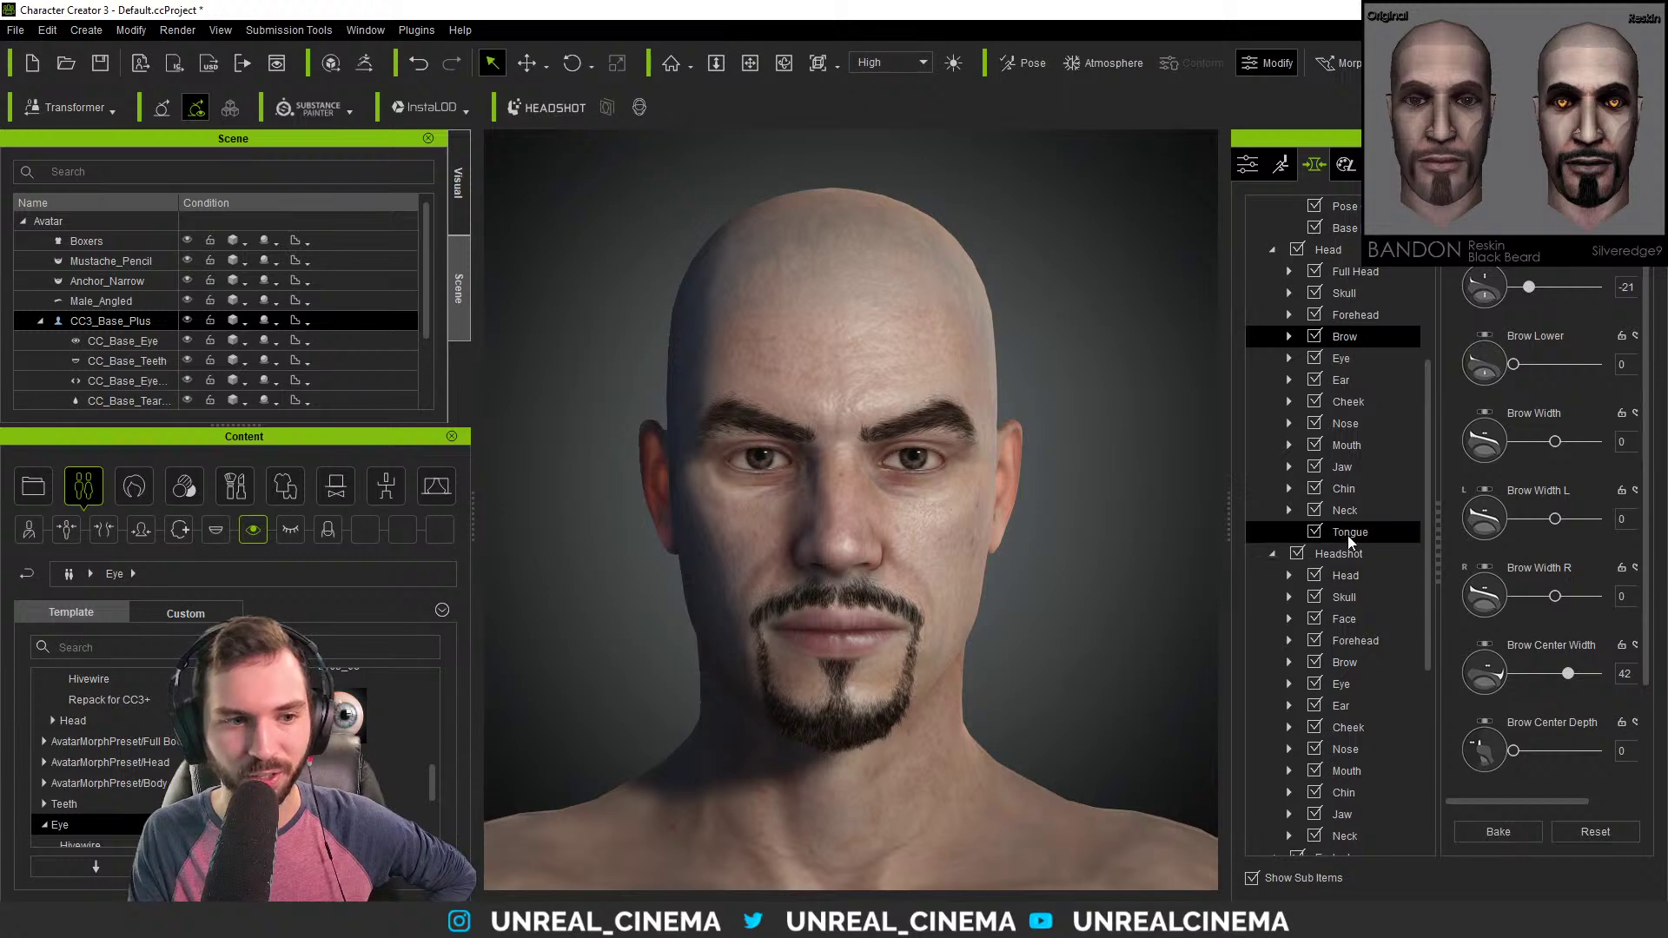
pyautogui.click(1349, 662)
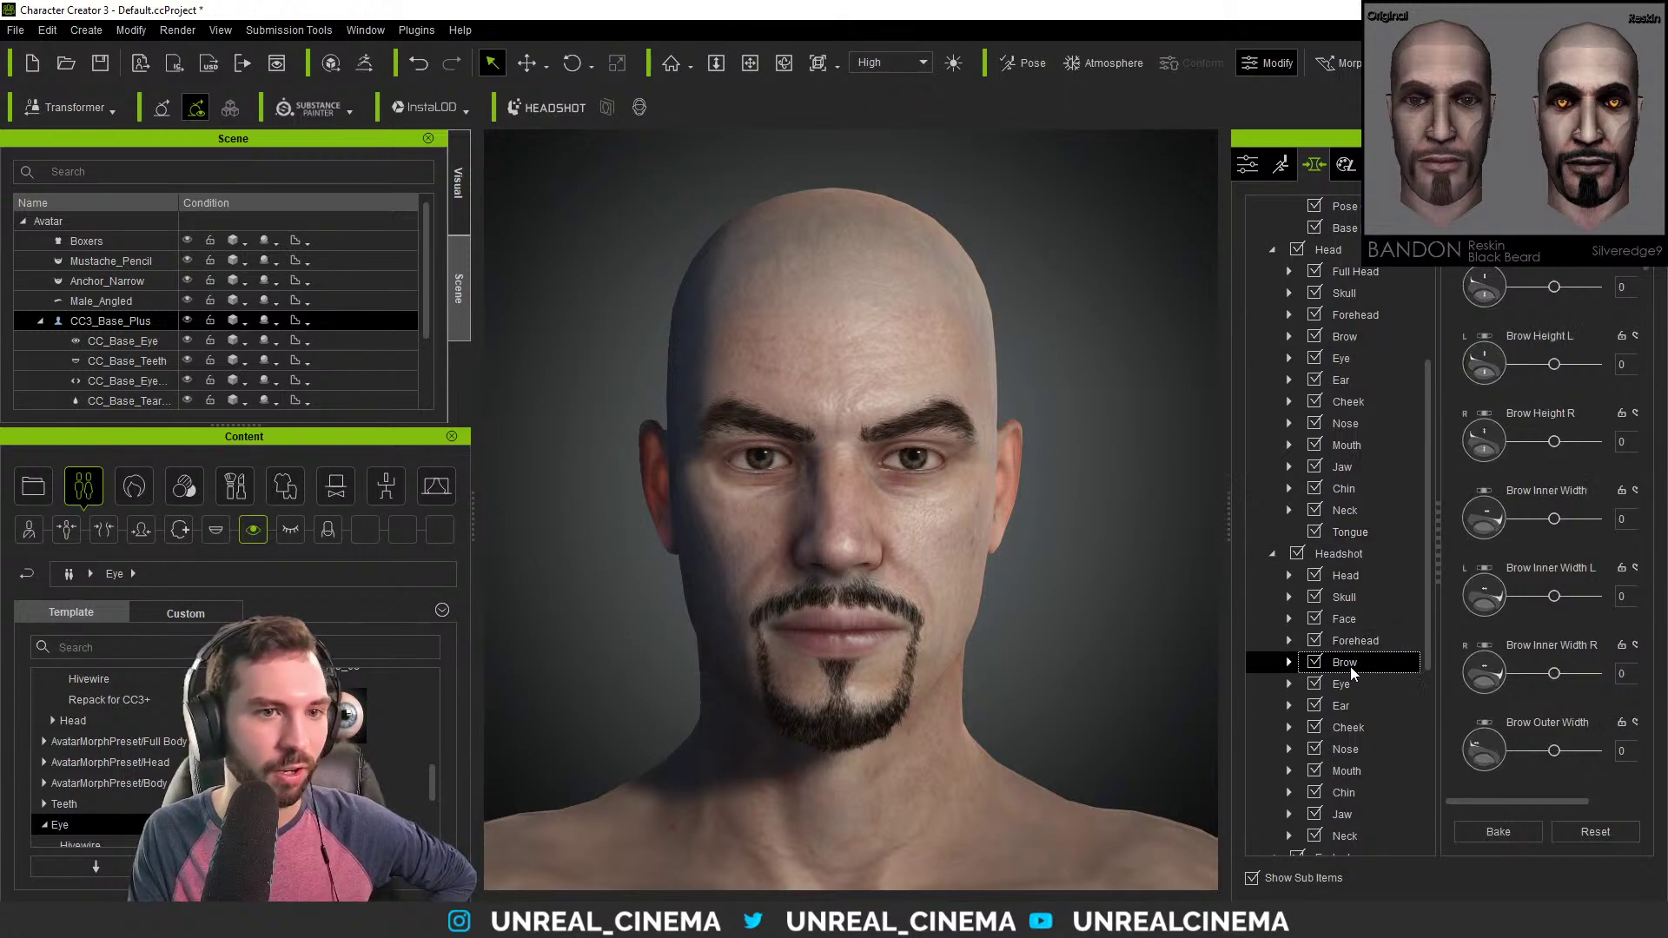
pyautogui.moveTo(1648, 287)
pyautogui.mouseDown()
pyautogui.moveTo(1663, 594)
pyautogui.moveTo(1664, 274)
pyautogui.mouseUp()
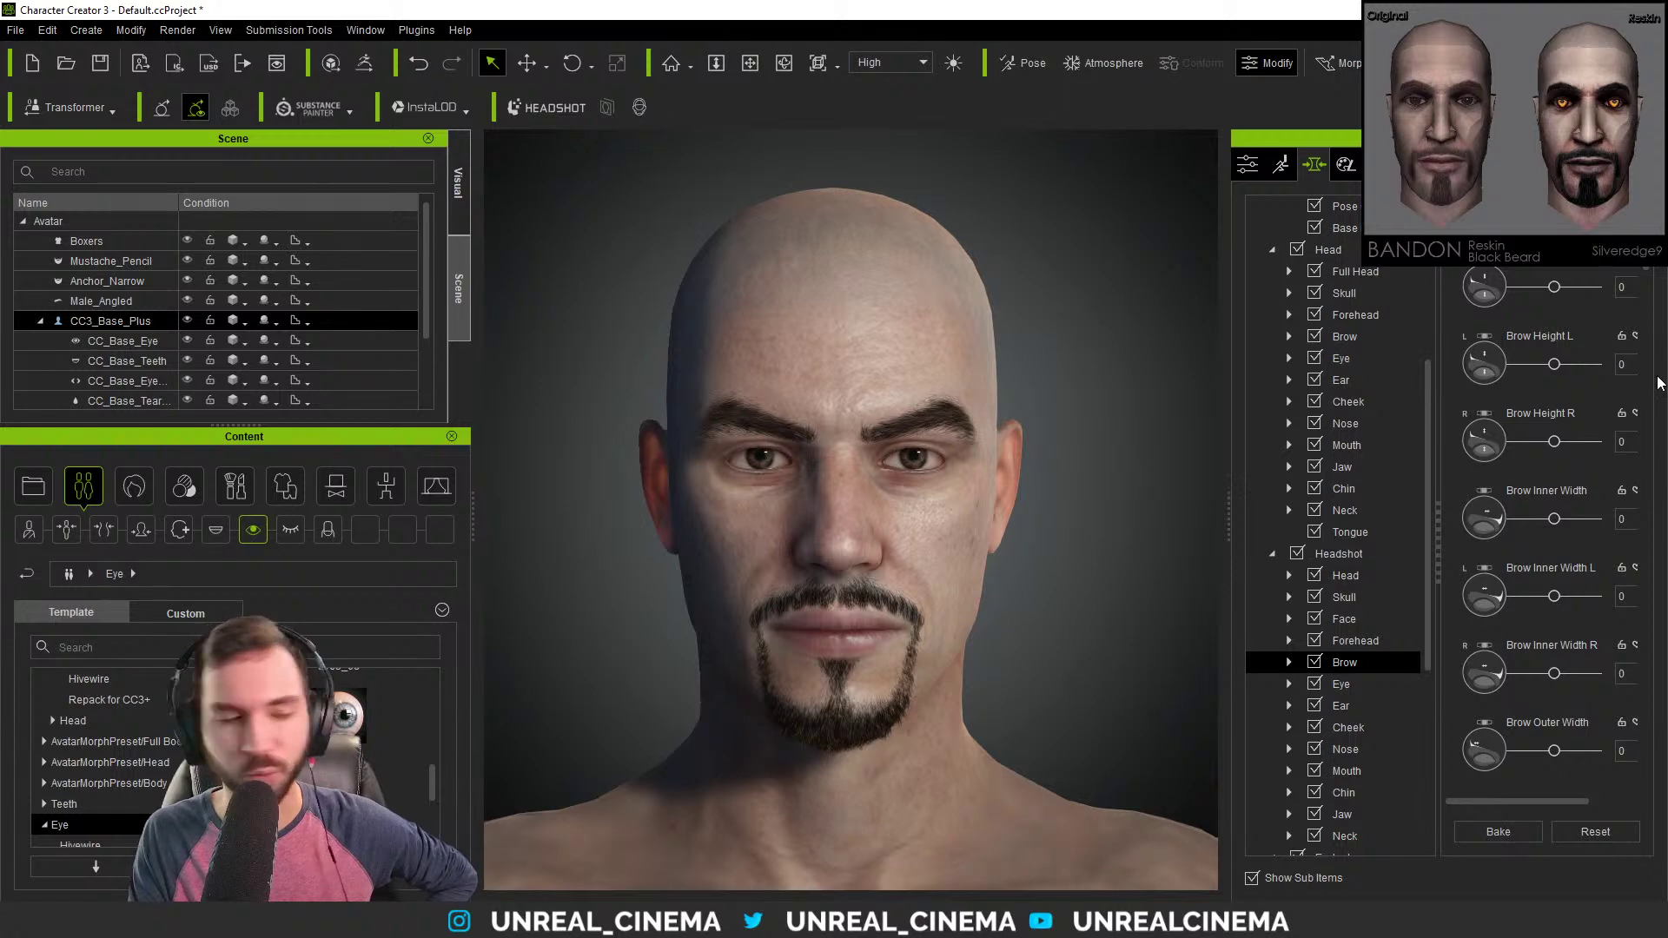
# Set the Headshot group's Brow Angle morph to -34.
pyautogui.scroll(-3, 1461, 478)
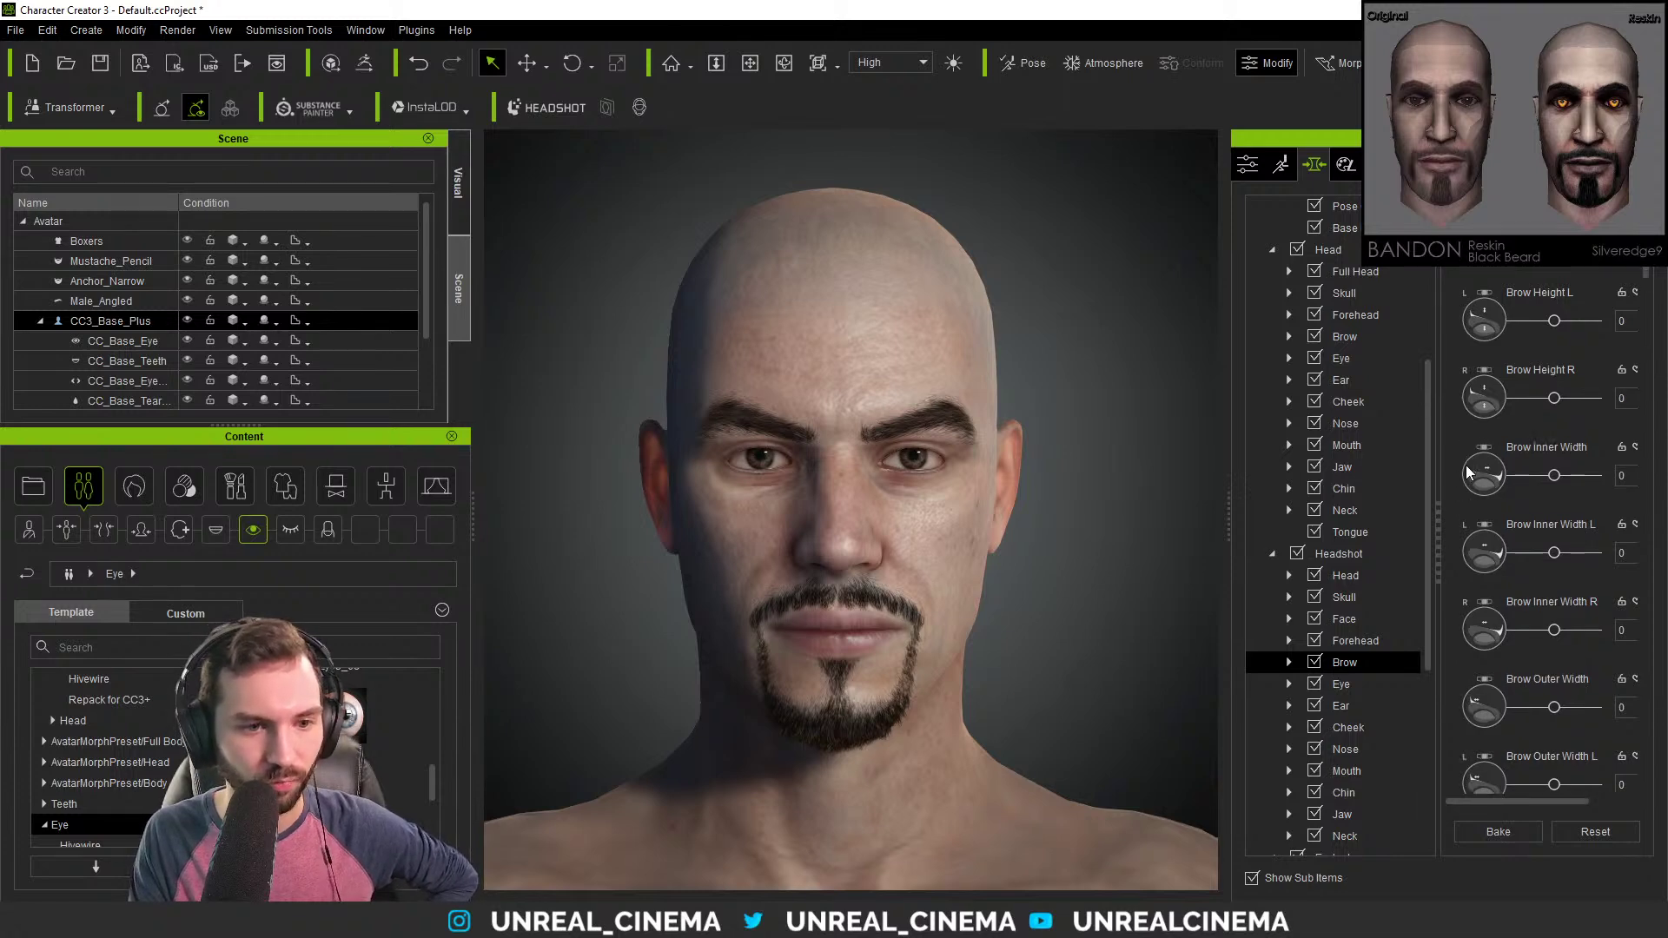
pyautogui.scroll(-4, 1467, 519)
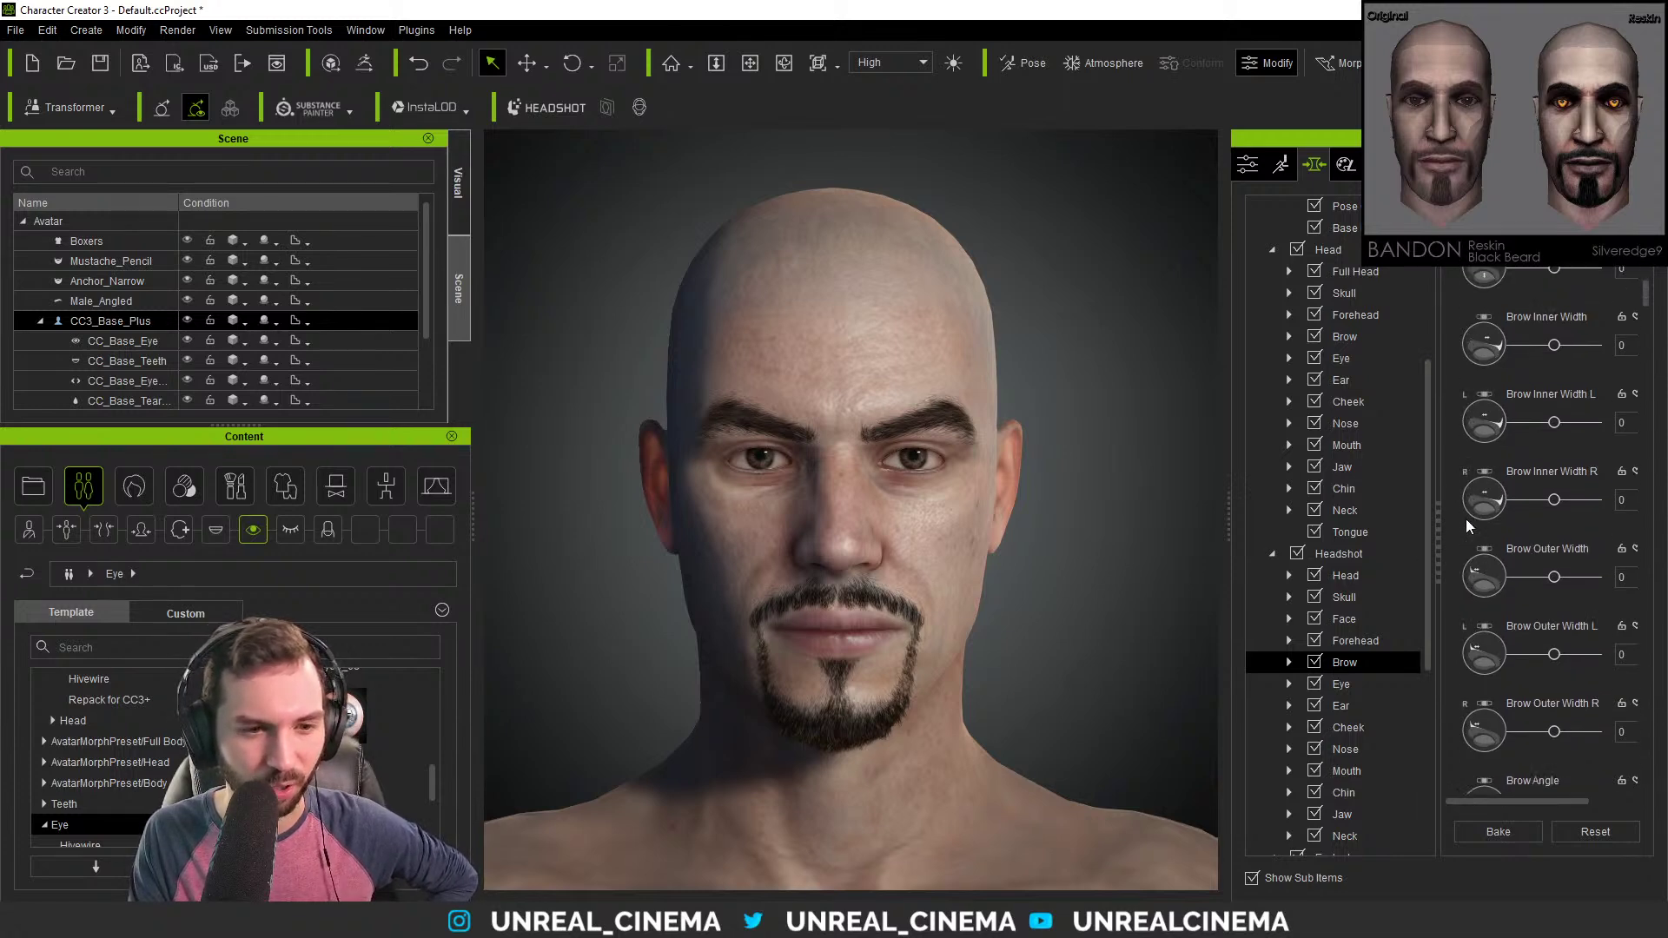
pyautogui.moveTo(1554, 678)
pyautogui.mouseDown()
pyautogui.moveTo(1577, 677)
pyautogui.moveTo(1522, 681)
pyautogui.moveTo(1545, 684)
pyautogui.mouseUp()
pyautogui.scroll(-4, 1482, 652)
pyautogui.scroll(-2, 1477, 639)
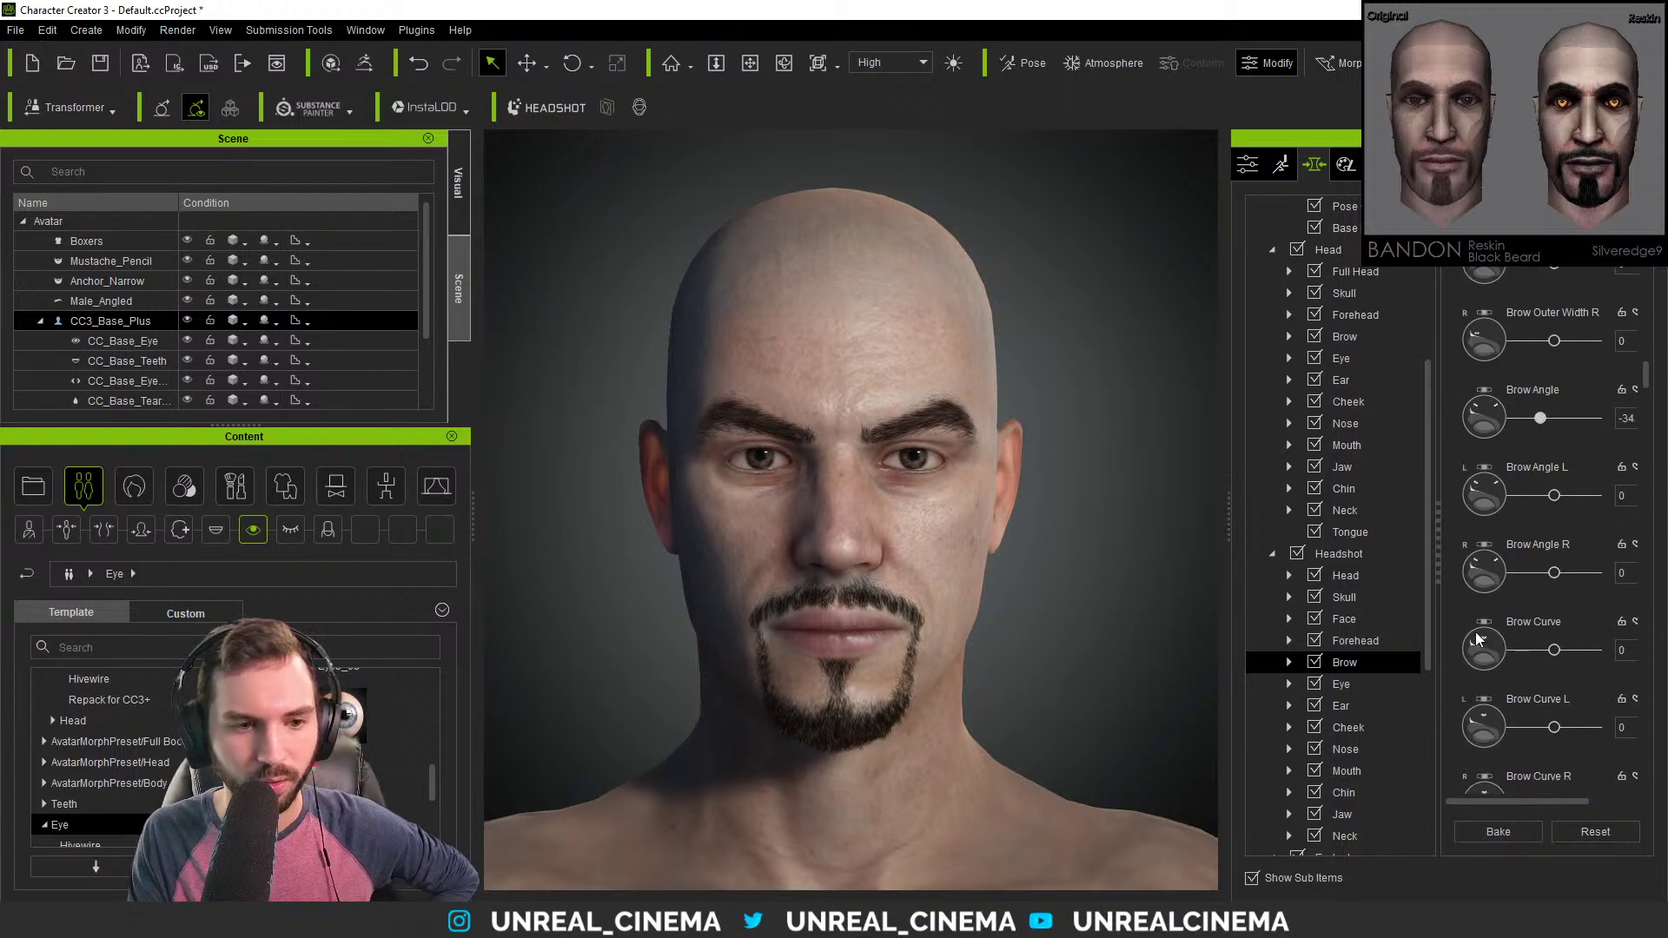
# Set the Headshot Brow Curve morph to 53, then try out Brow Angle R and reset it to 0.
pyautogui.moveTo(1554, 650)
pyautogui.mouseDown()
pyautogui.moveTo(1537, 652)
pyautogui.moveTo(1613, 645)
pyautogui.moveTo(1543, 651)
pyautogui.moveTo(1575, 651)
pyautogui.mouseUp()
pyautogui.moveTo(1554, 573)
pyautogui.mouseDown()
pyautogui.moveTo(1534, 575)
pyautogui.moveTo(1571, 577)
pyautogui.moveTo(1557, 577)
pyautogui.mouseUp()
pyautogui.doubleClick(1624, 574)
pyautogui.write('0')
pyautogui.press('Return')
# Set the Headshot group's Brow Angle morph to 11 and its Brow Curve to 60.
pyautogui.moveTo(1542, 420); pyautogui.dragTo(1566, 428)
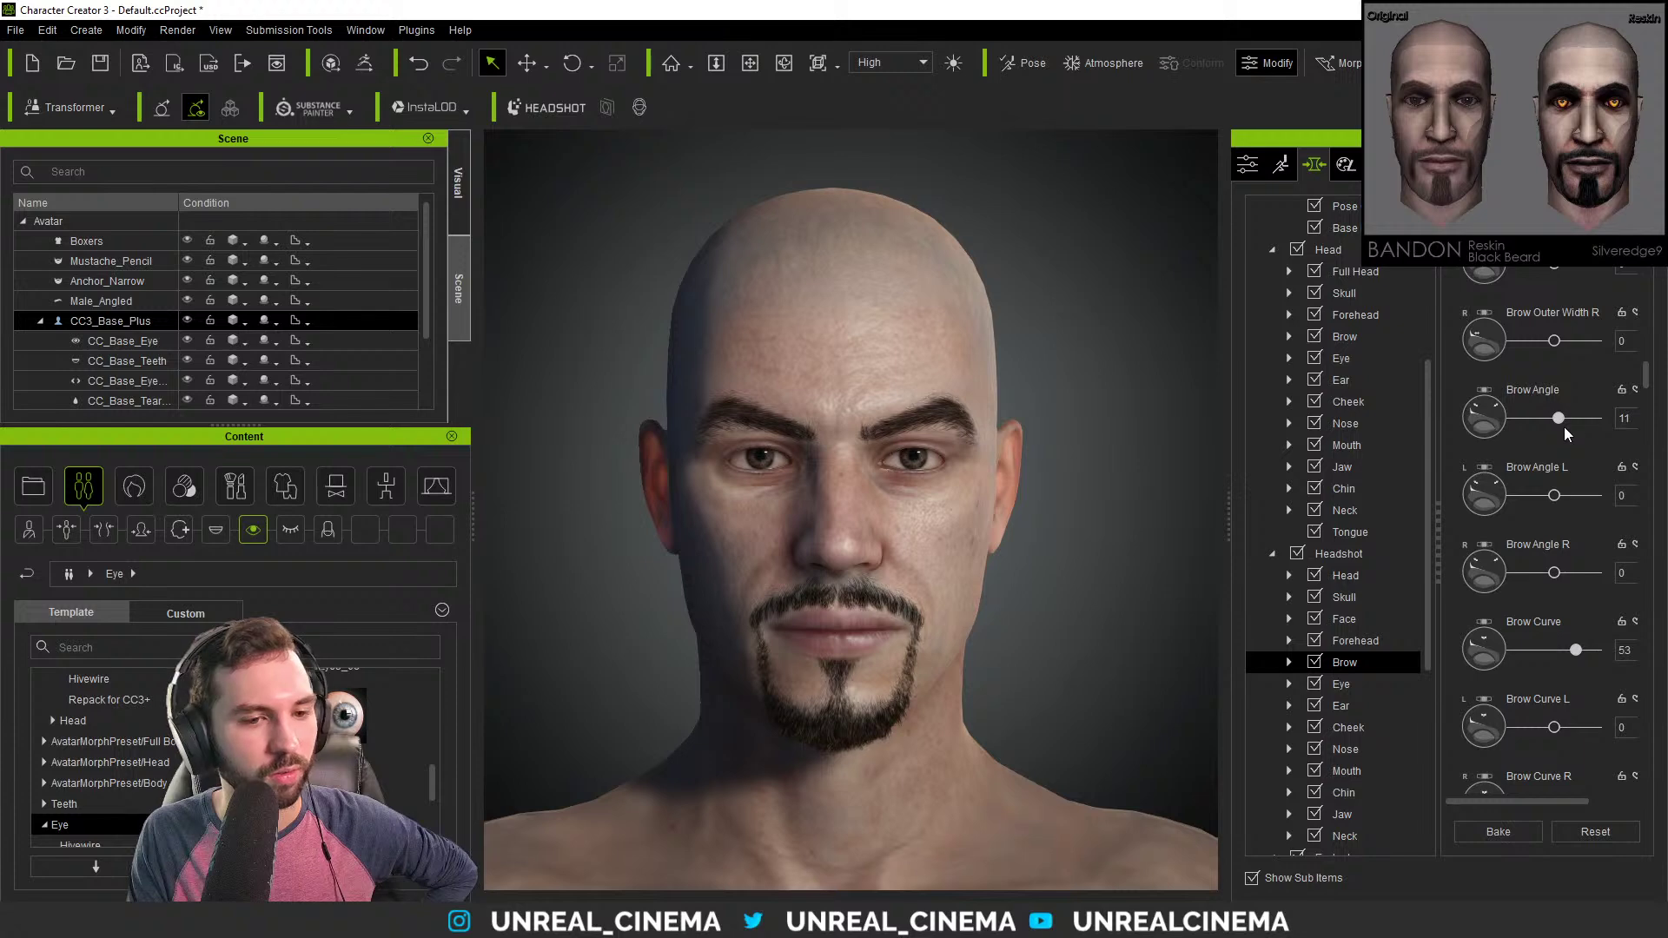
pyautogui.moveTo(1578, 651); pyautogui.dragTo(1579, 650)
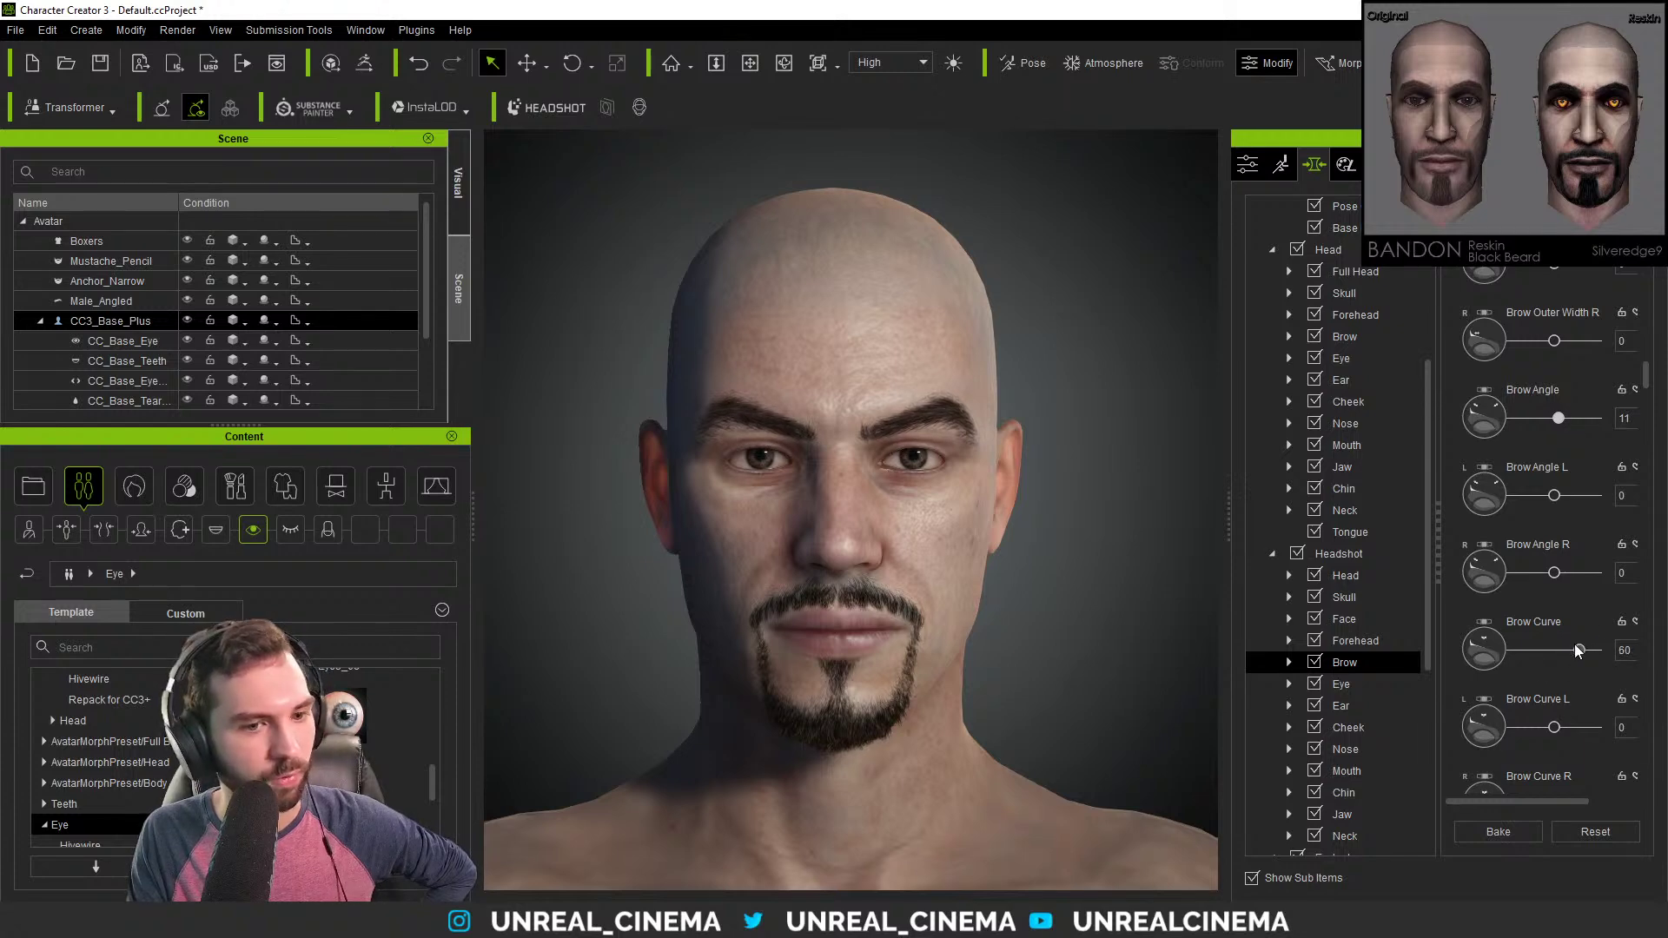
pyautogui.scroll(-1, 1487, 638)
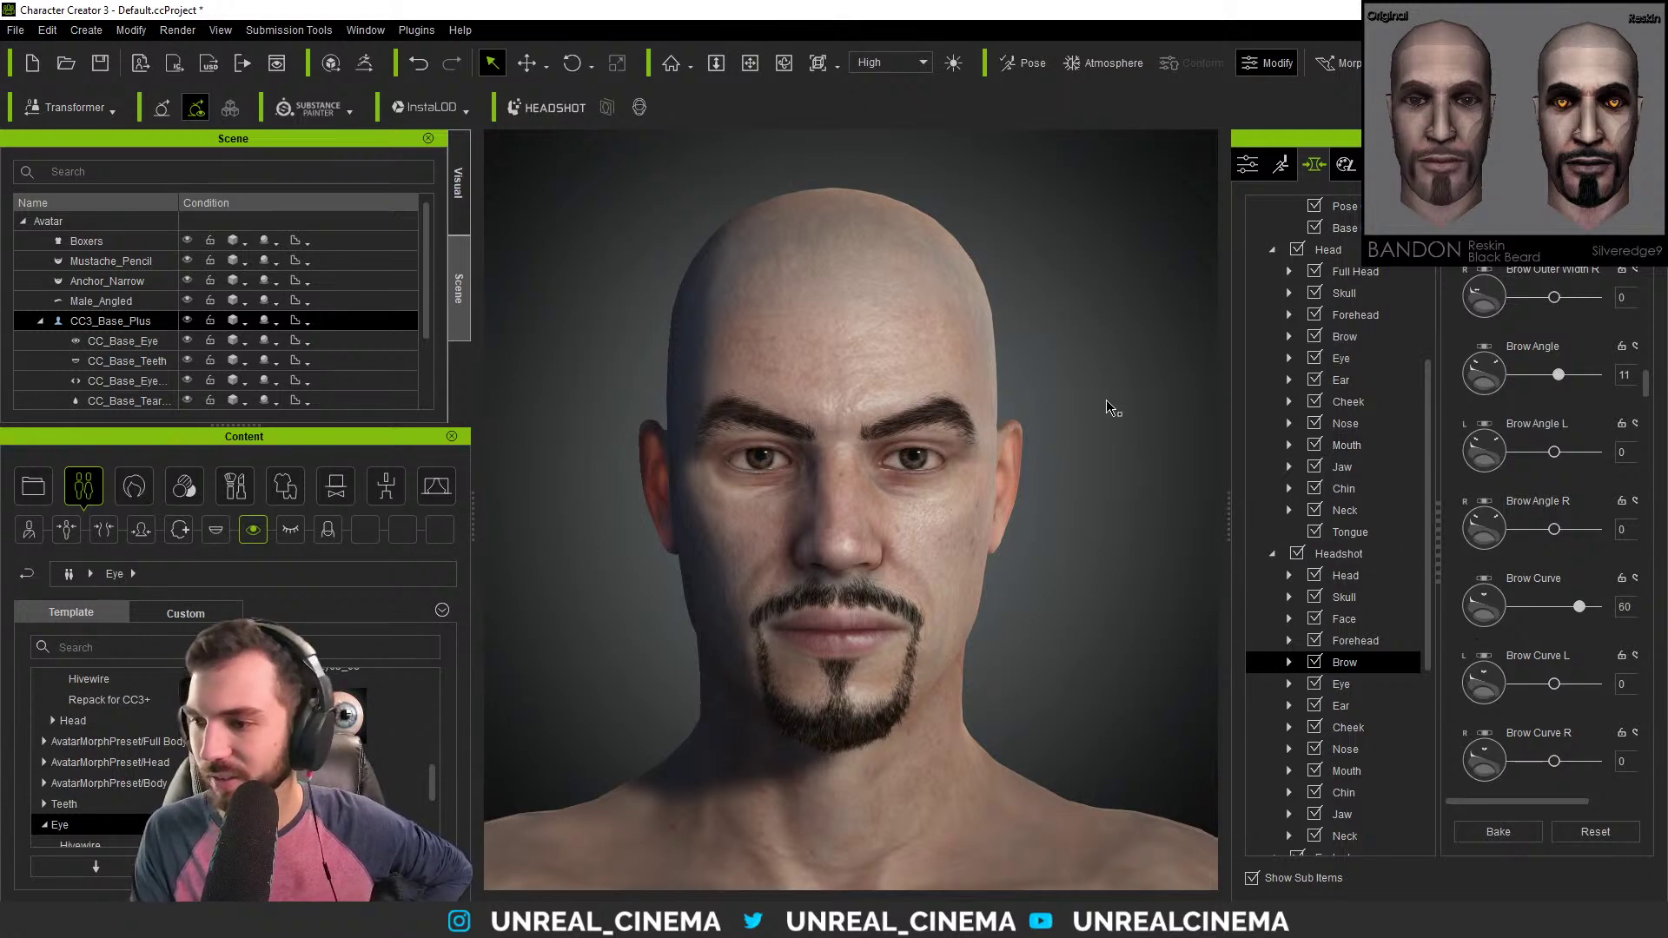
pyautogui.scroll(-1, 1353, 599)
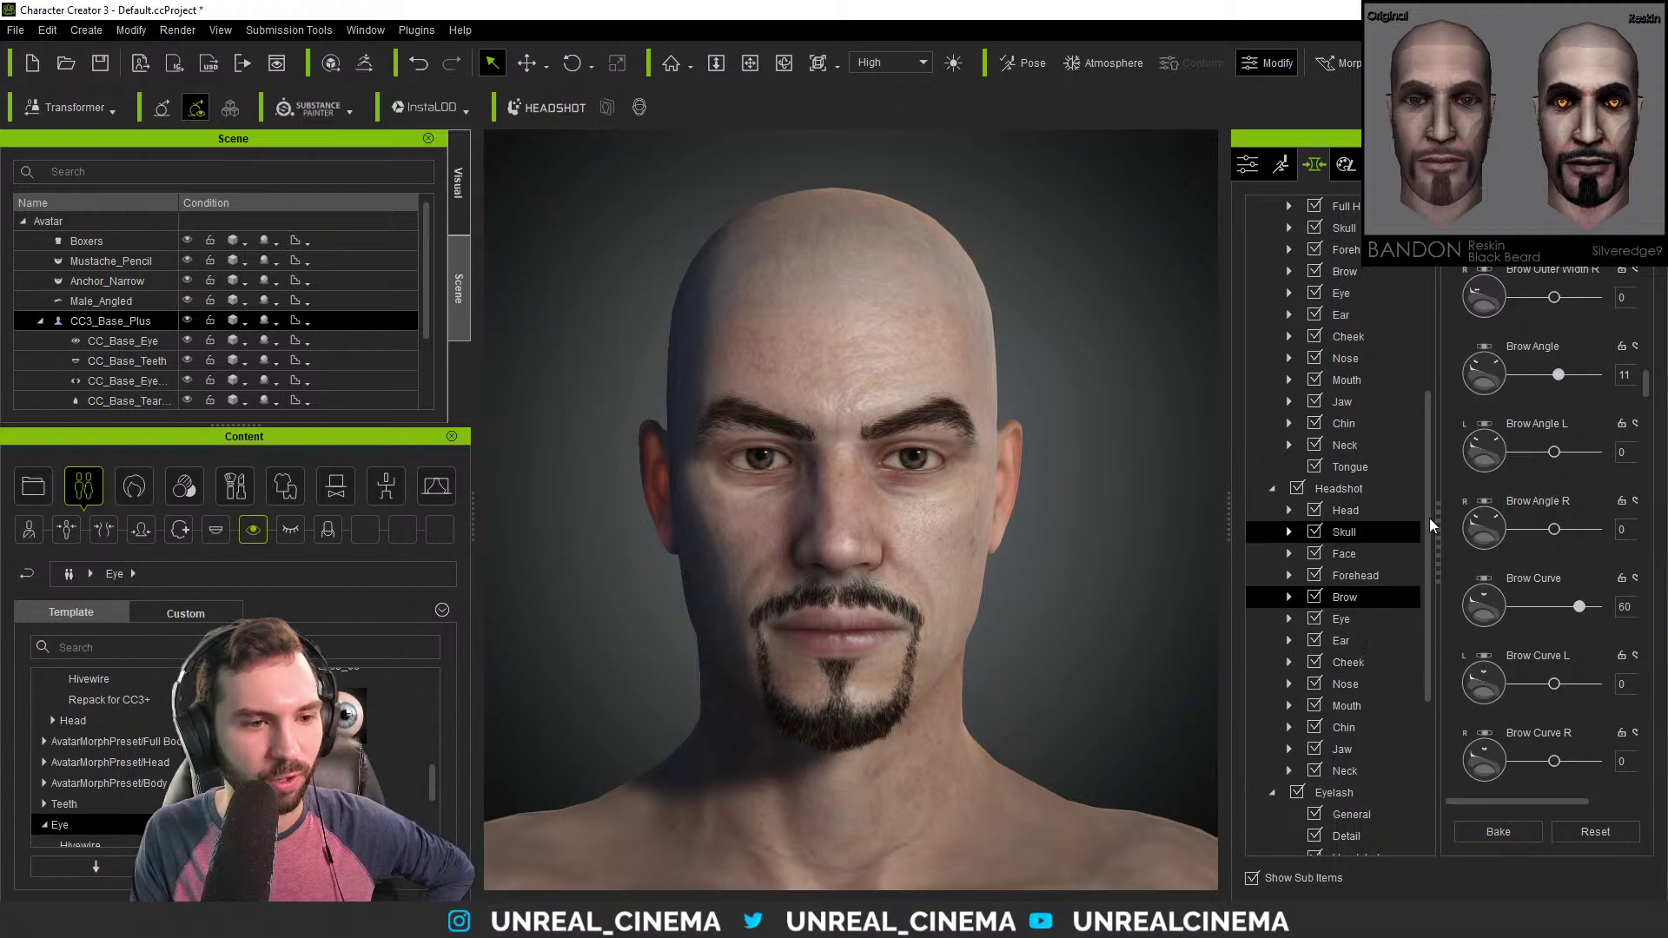
# Look through the Headshot group's Brow morphs for further brow adjustments.
pyautogui.scroll(-1, 1482, 557)
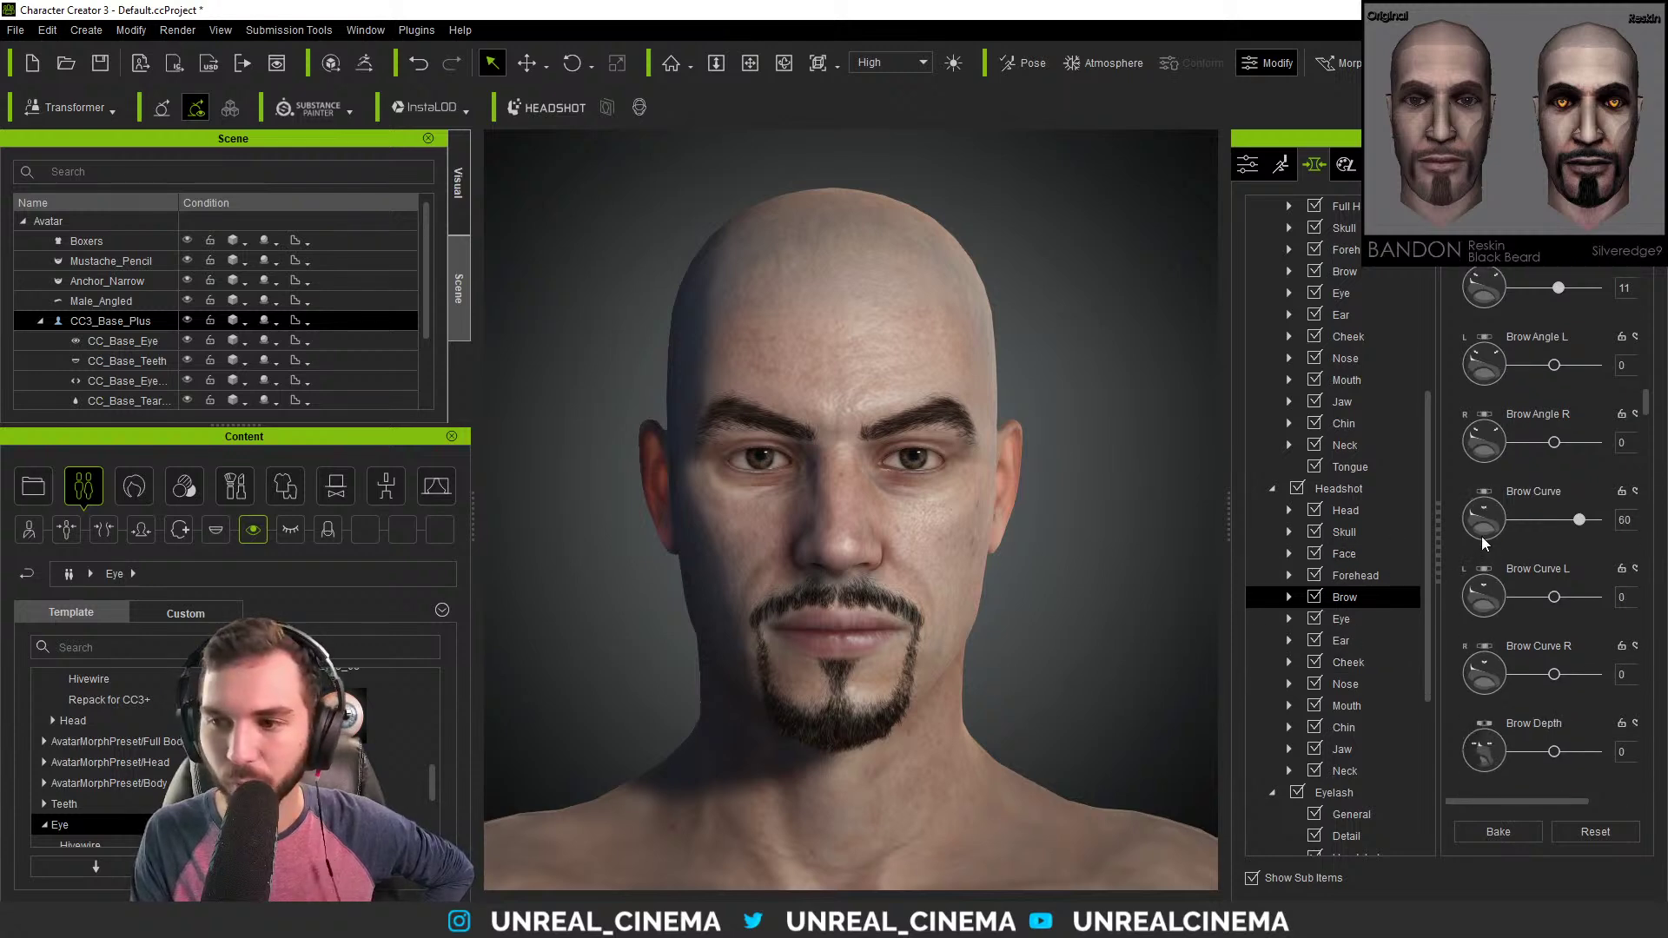
pyautogui.scroll(-2, 1484, 539)
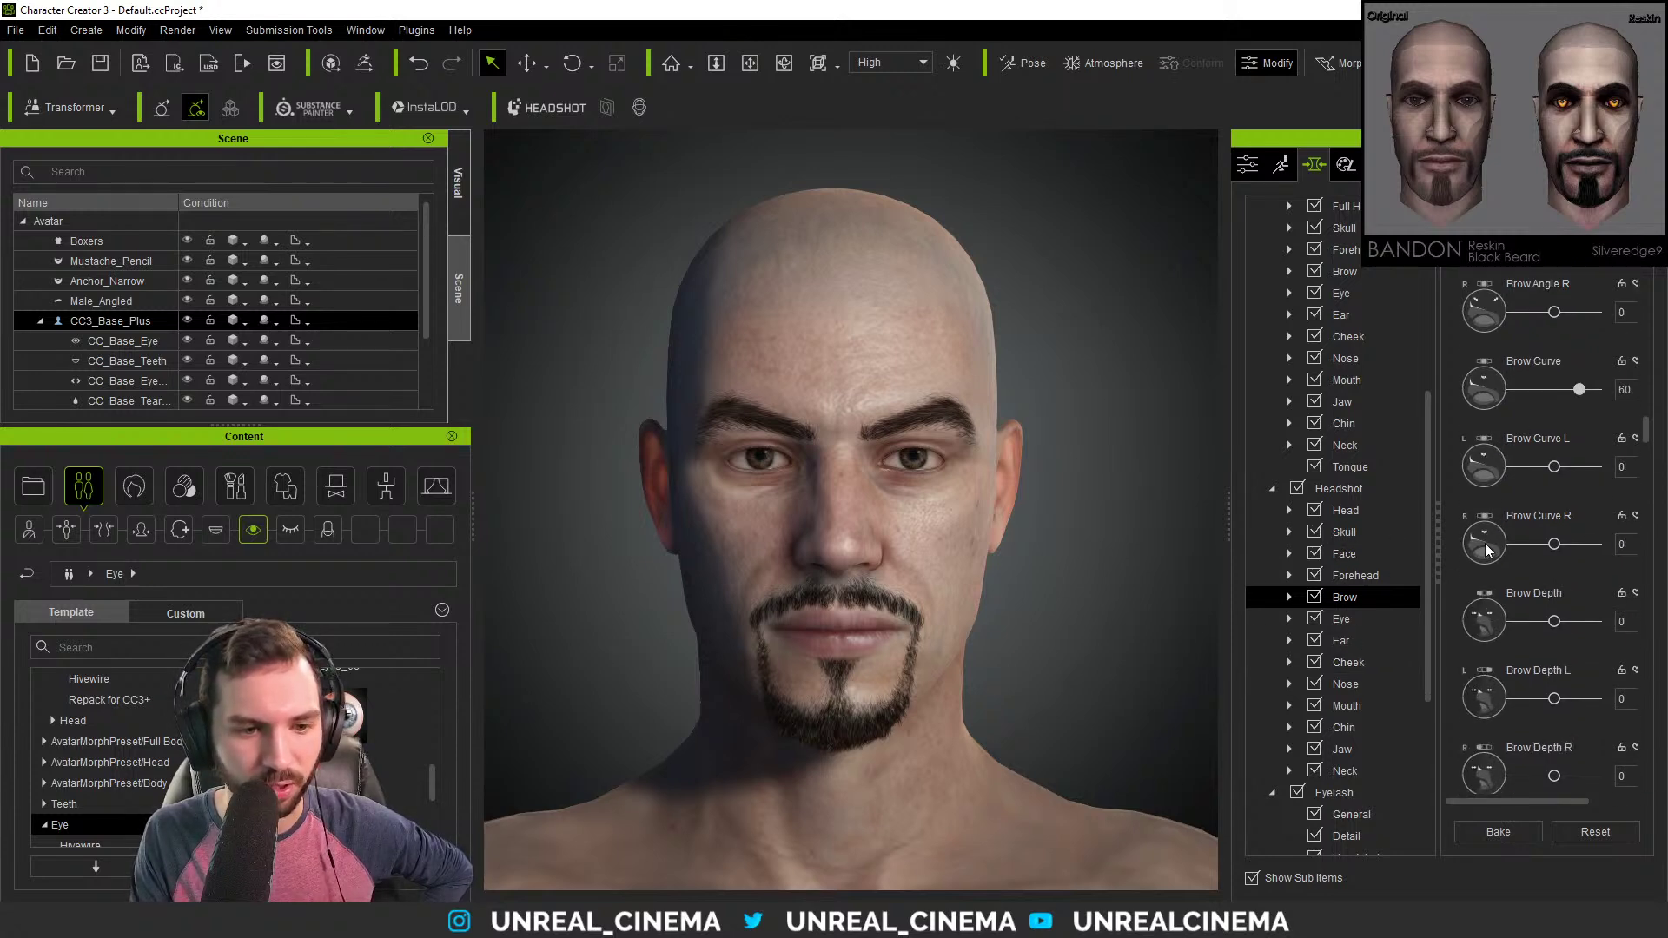
pyautogui.scroll(-1, 1486, 549)
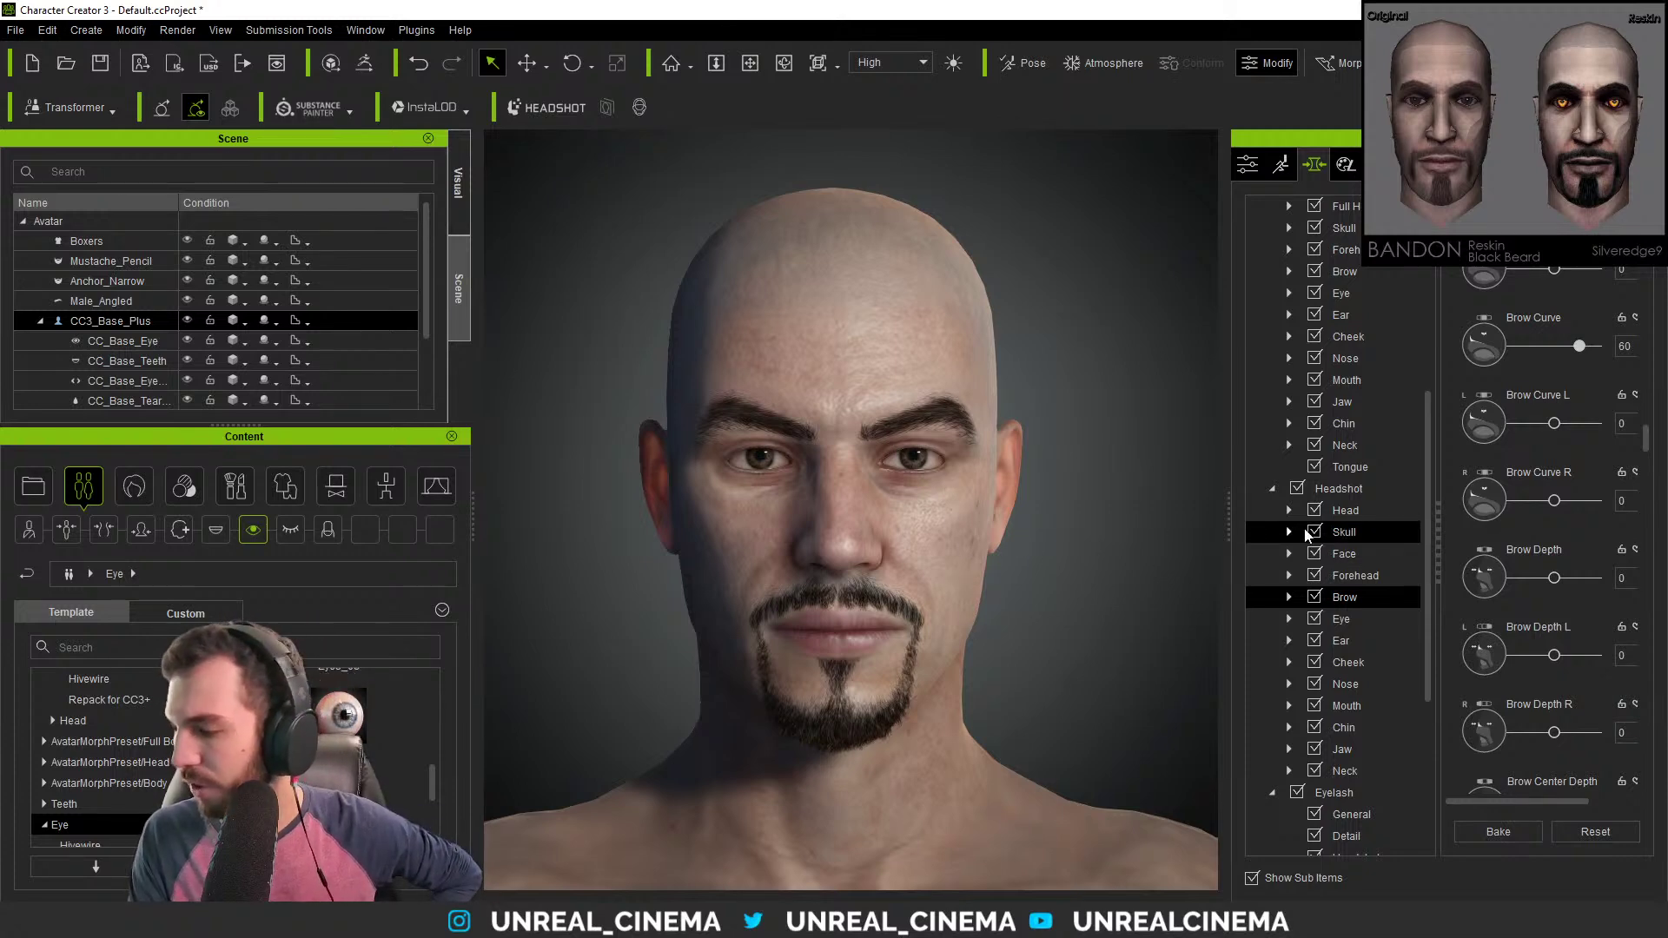
pyautogui.scroll(-8, 1488, 597)
pyautogui.scroll(-10, 1487, 597)
pyautogui.scroll(-1, 1468, 635)
pyautogui.scroll(-15, 1477, 639)
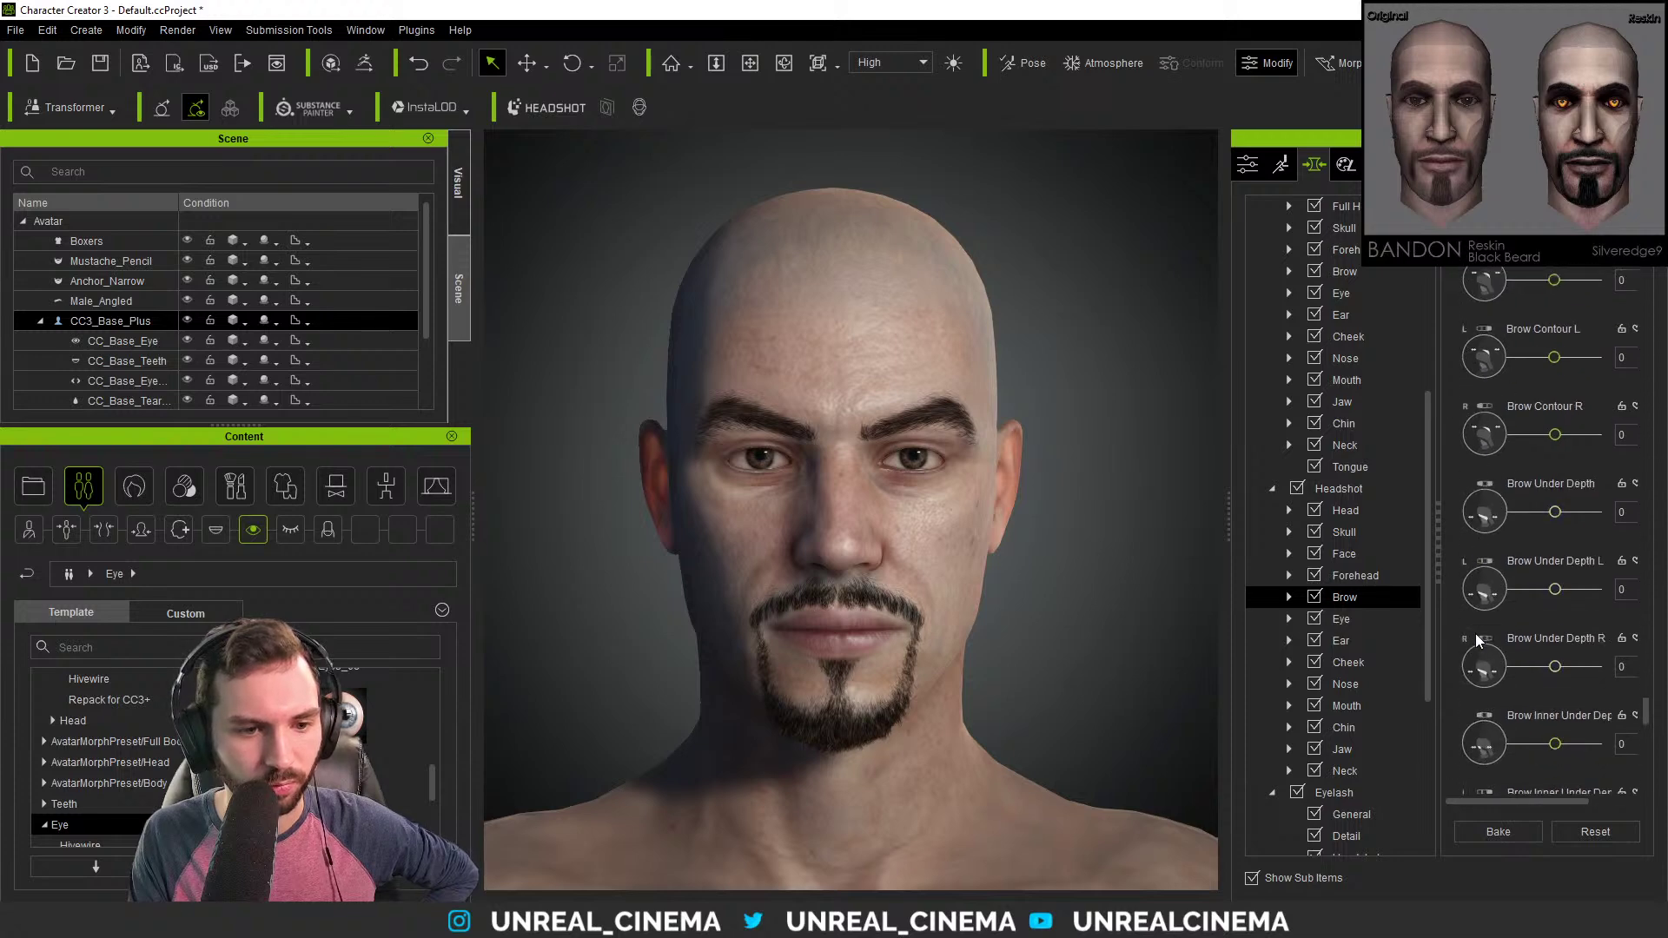
pyautogui.moveTo(1649, 787); pyautogui.dragTo(1645, 268)
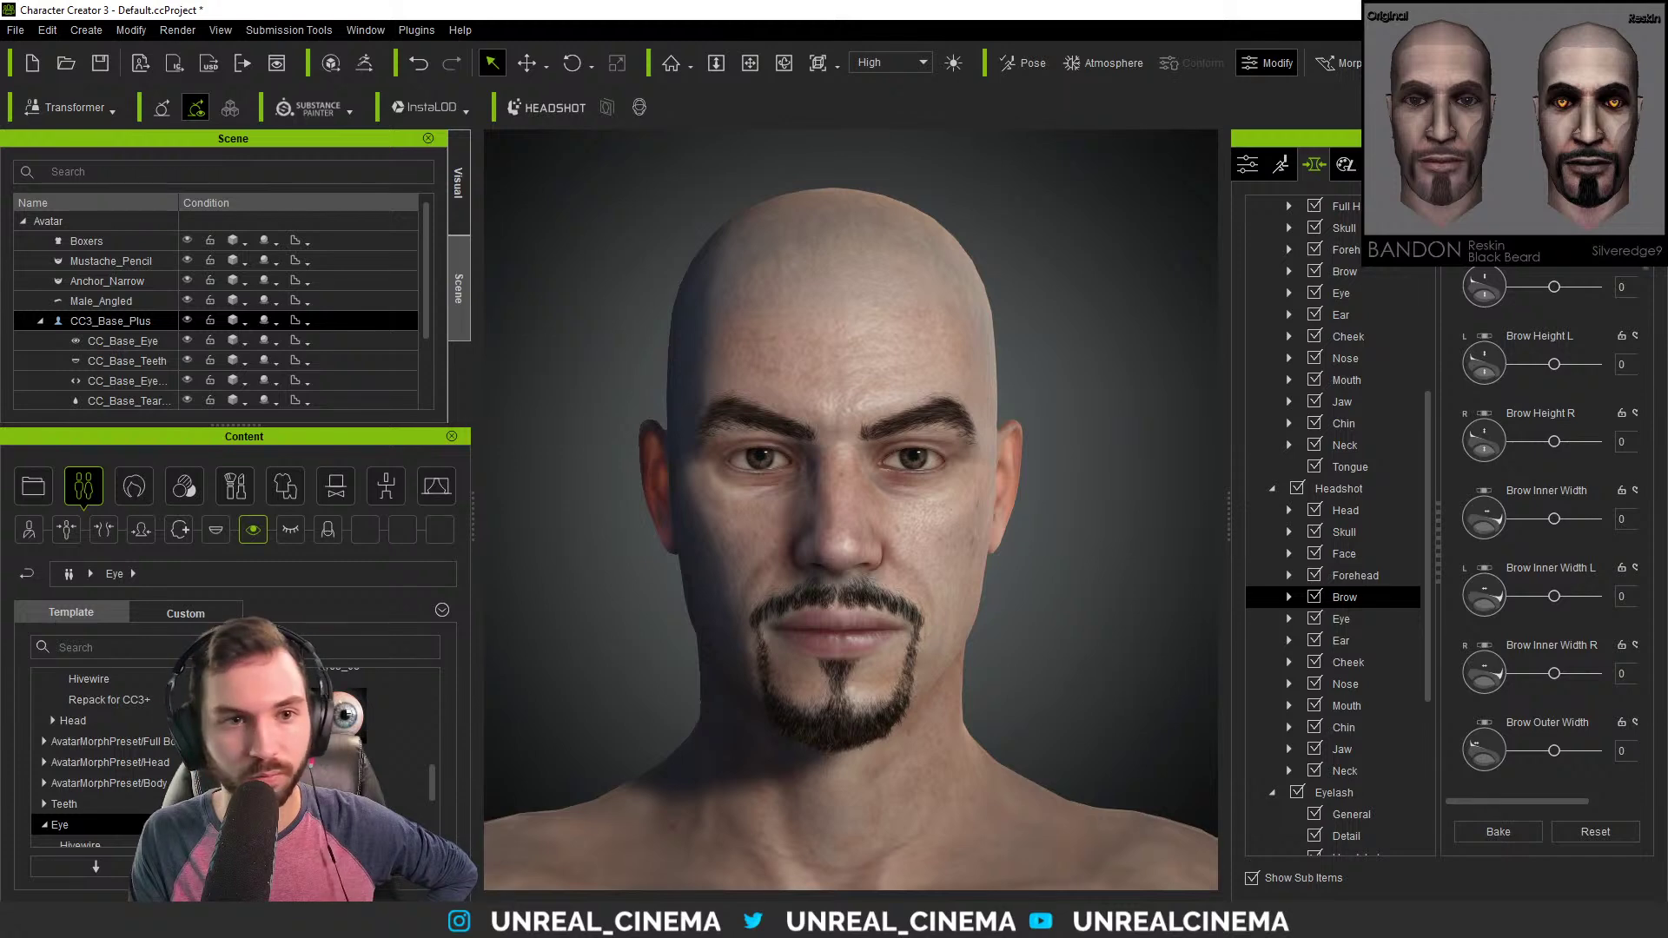
pyautogui.scroll(-3, 1488, 382)
pyautogui.scroll(-4, 1487, 504)
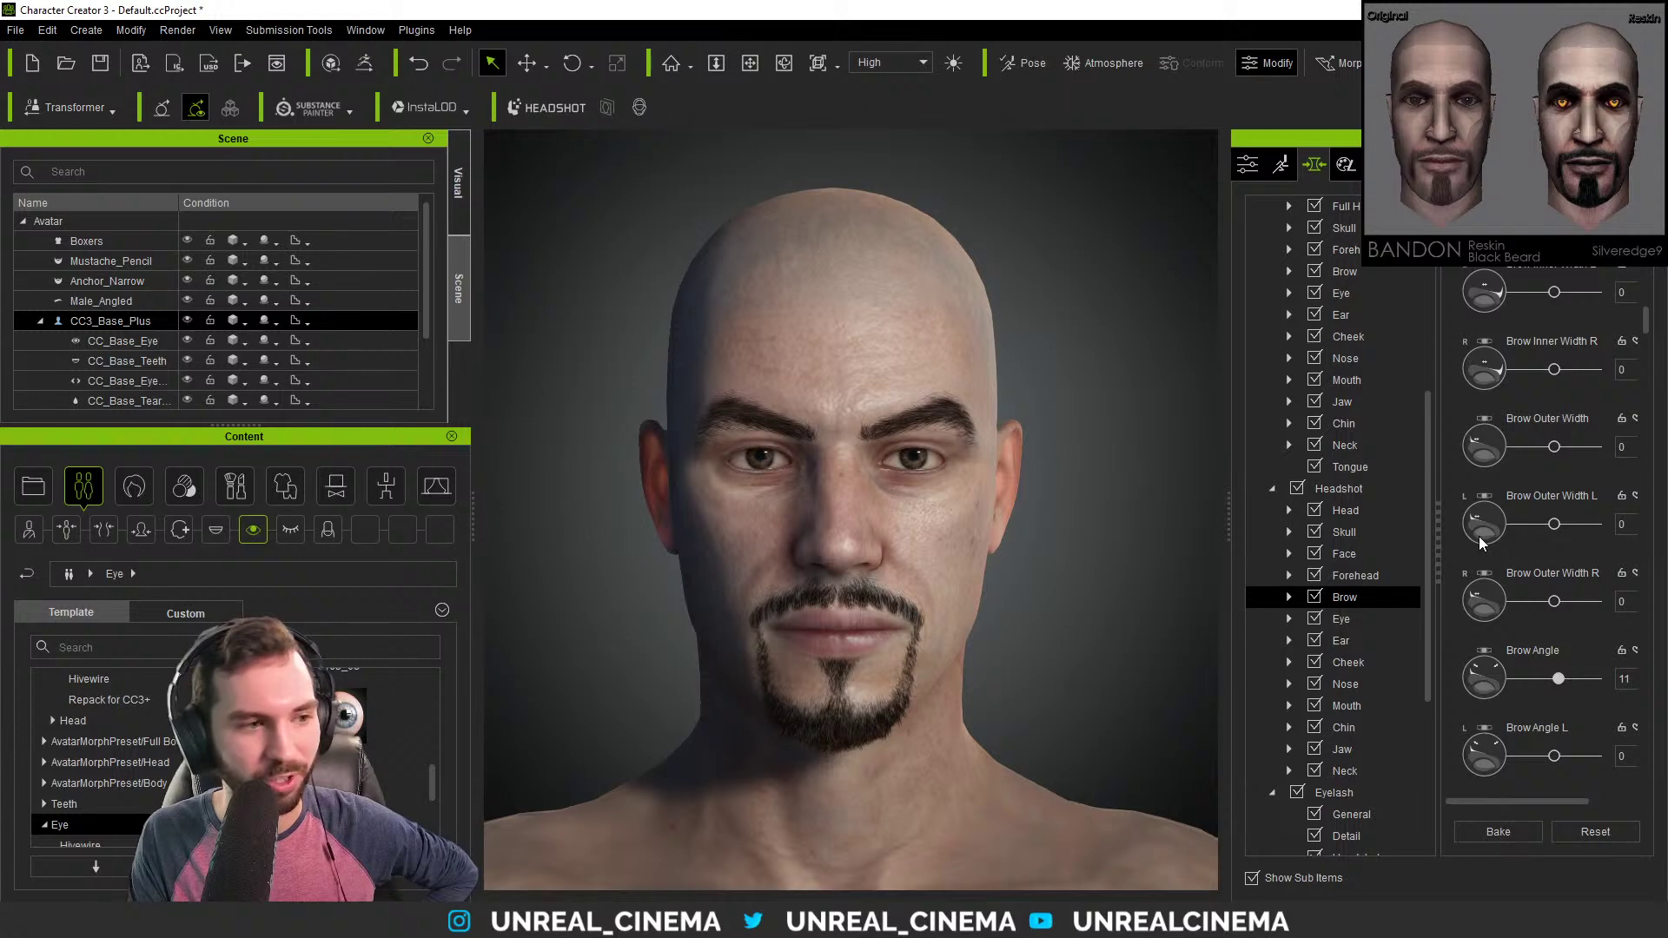
pyautogui.scroll(-1, 1479, 538)
pyautogui.scroll(-3, 1481, 595)
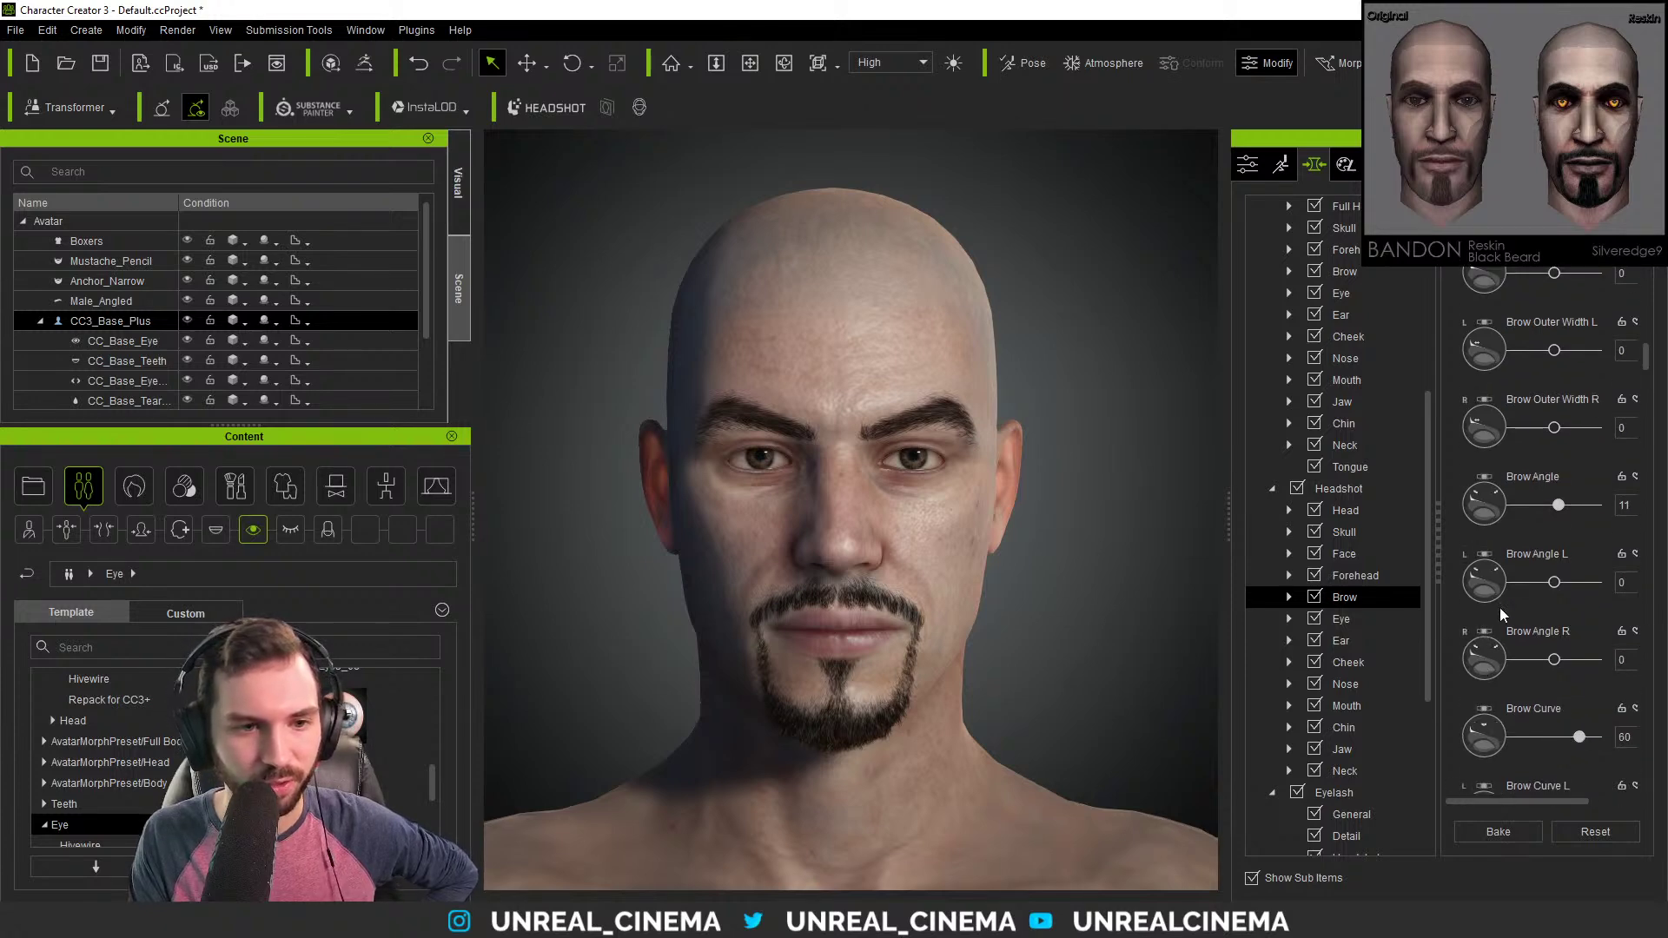
# Switch to the Head group's Eye morphs and set Eye Outer Height to 33.
pyautogui.keyDown('ctrl'); pyautogui.click(1345, 620); pyautogui.keyUp('ctrl')
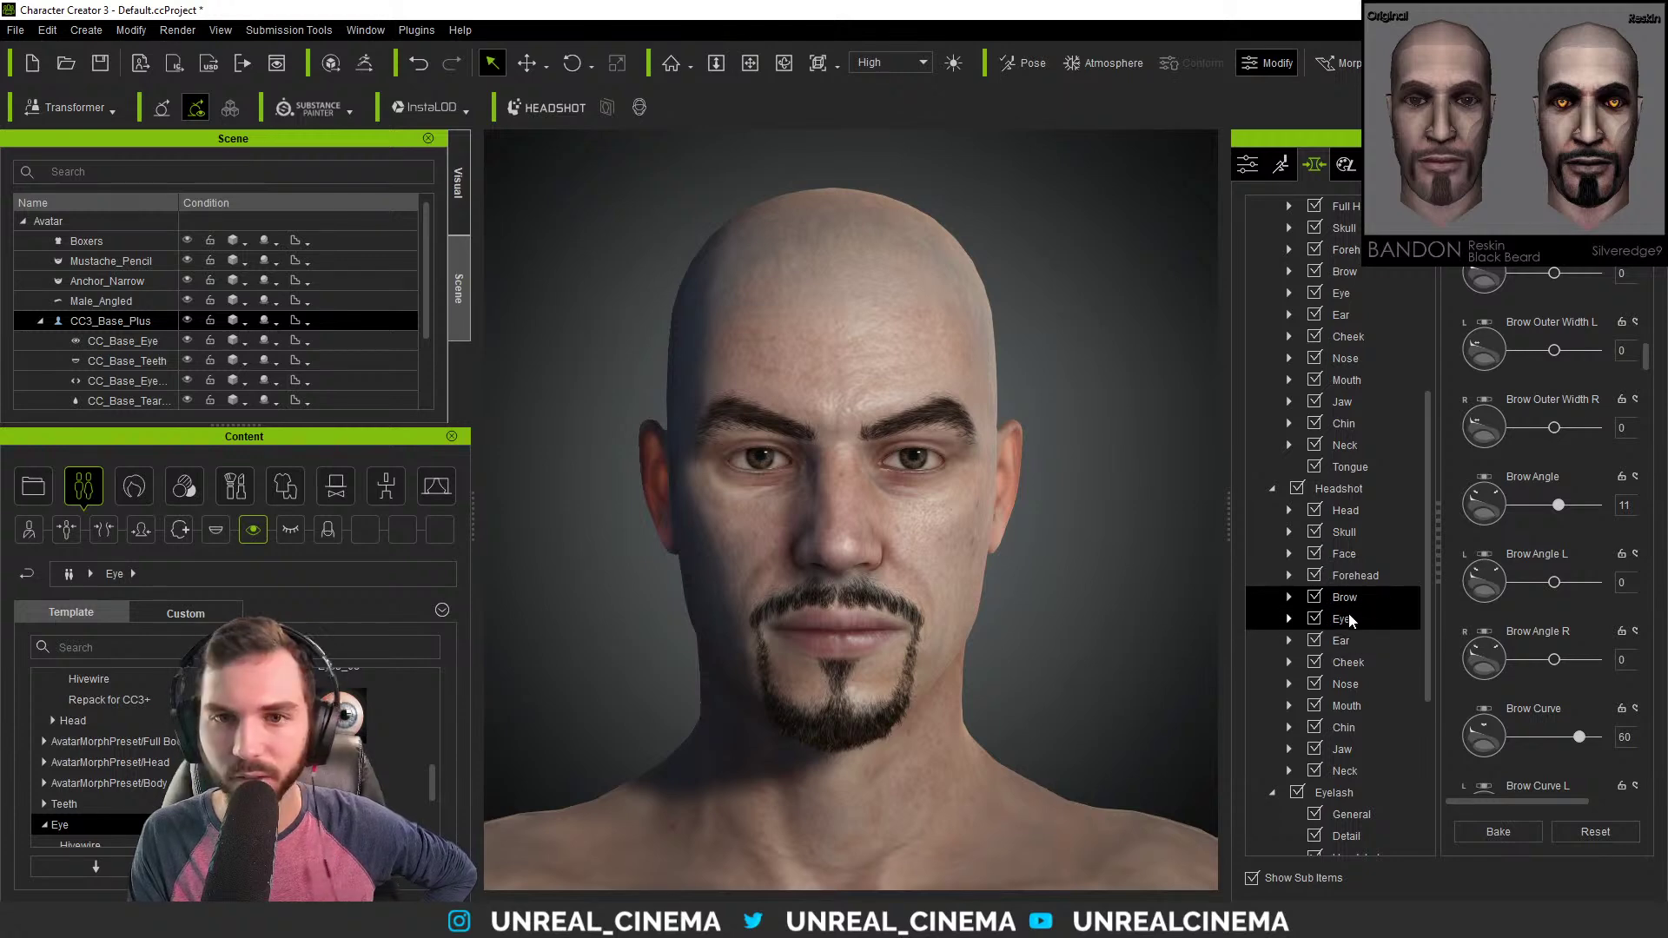
pyautogui.scroll(2, 1360, 433)
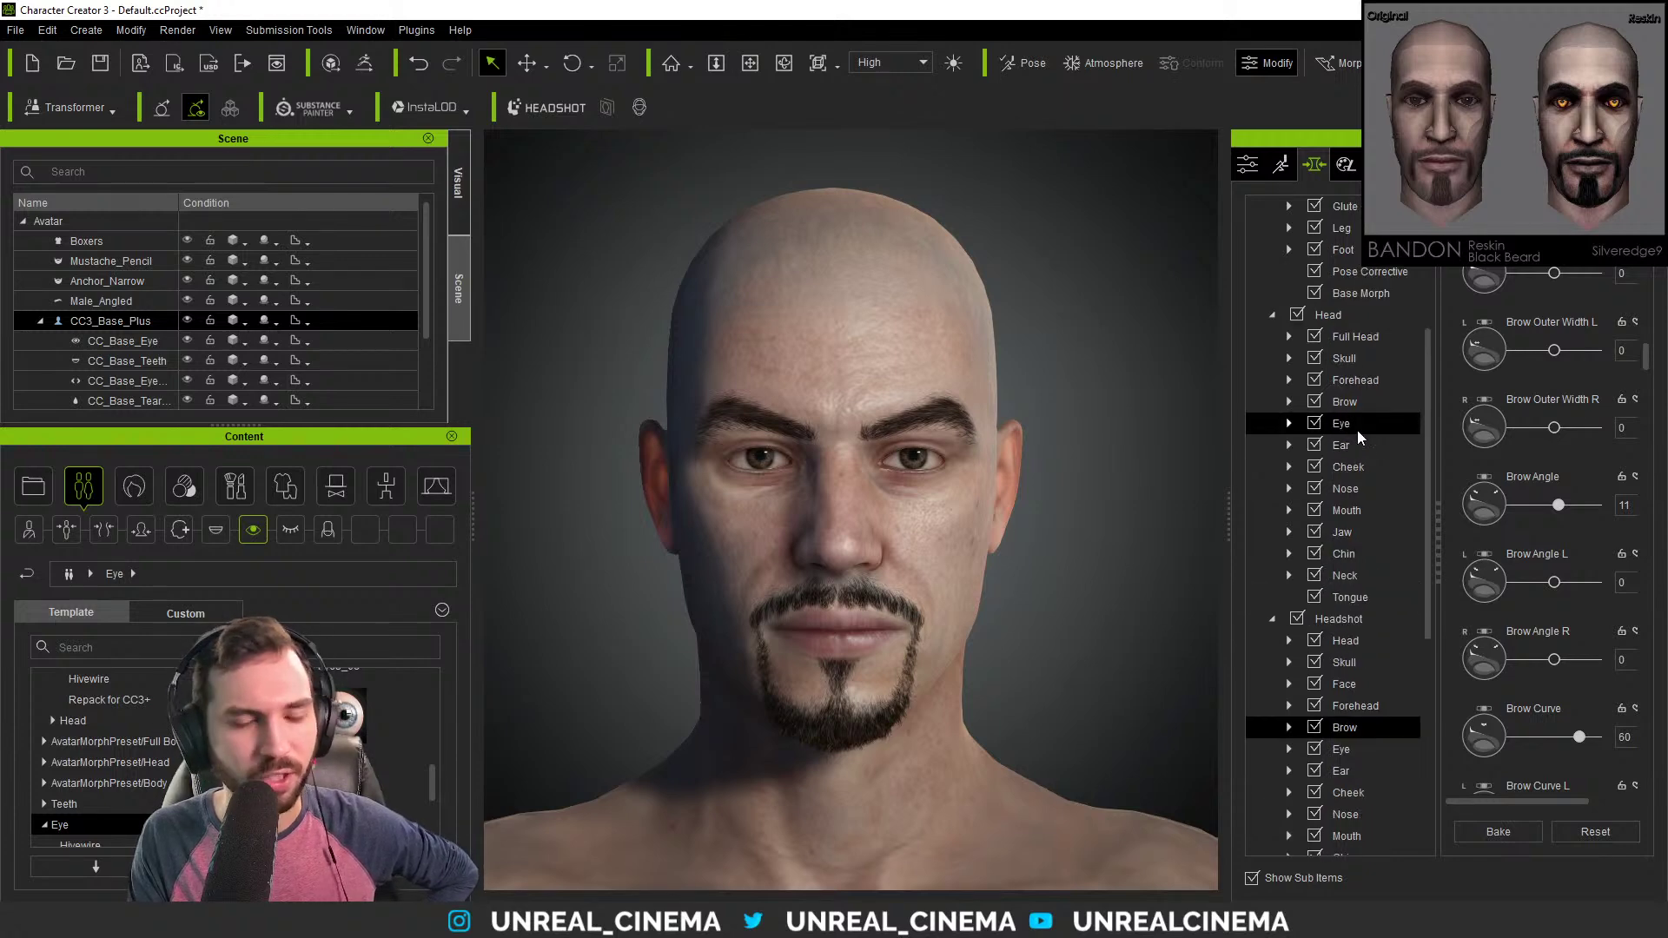
pyautogui.click(1336, 478)
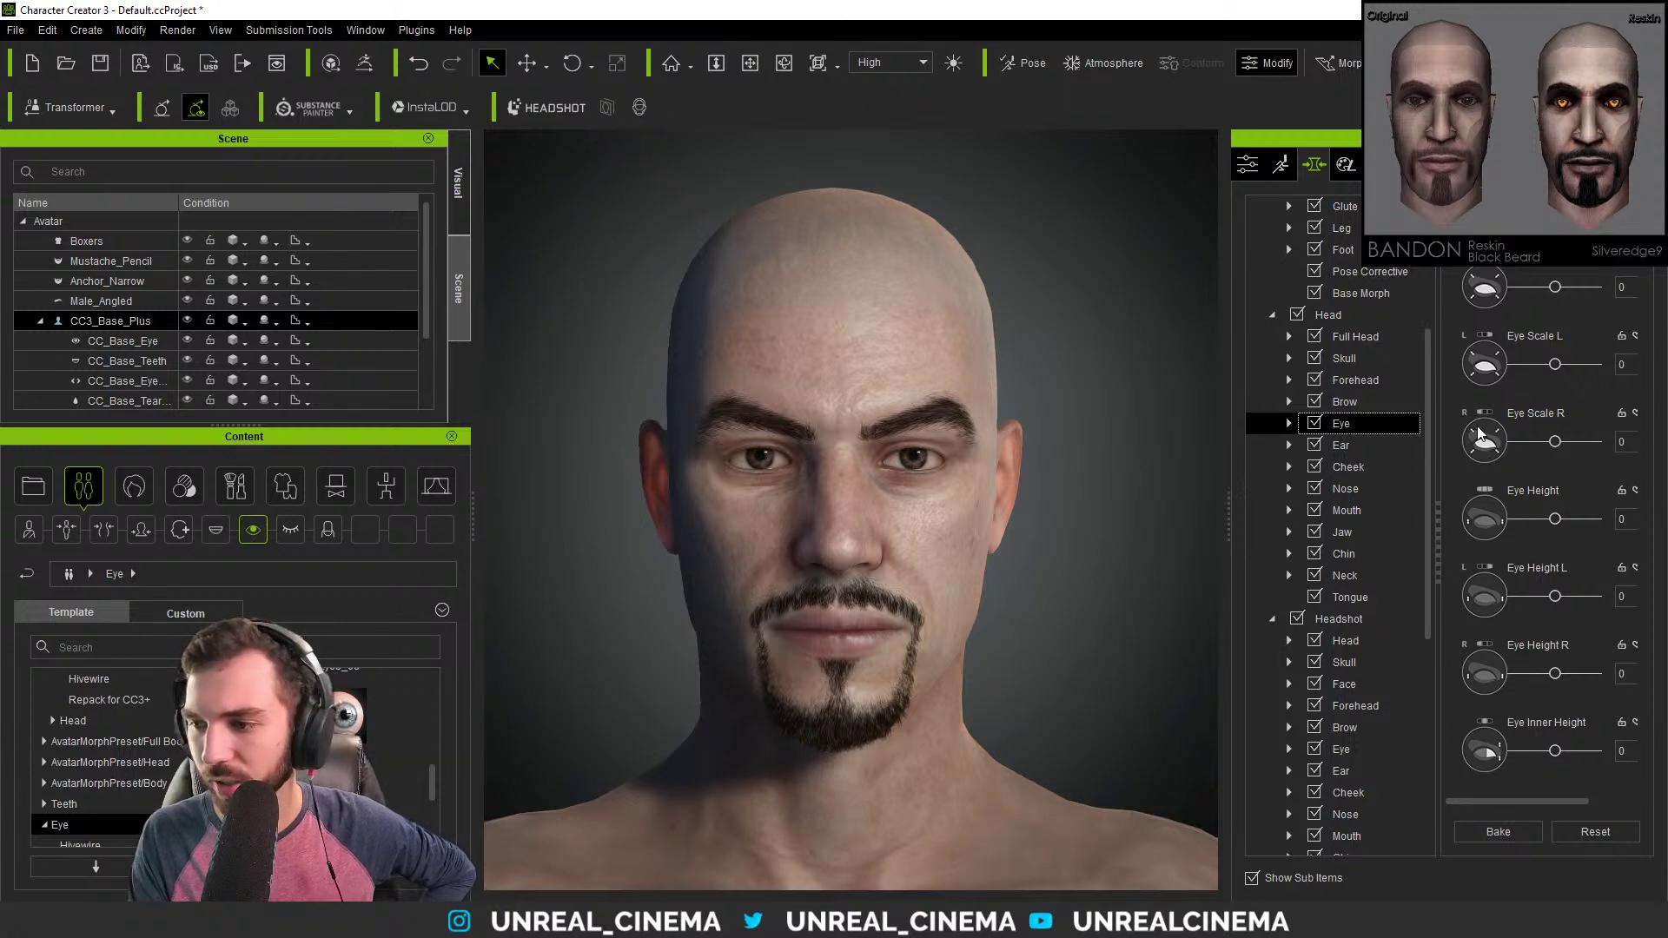
pyautogui.scroll(-2, 1493, 486)
pyautogui.scroll(-3, 1496, 541)
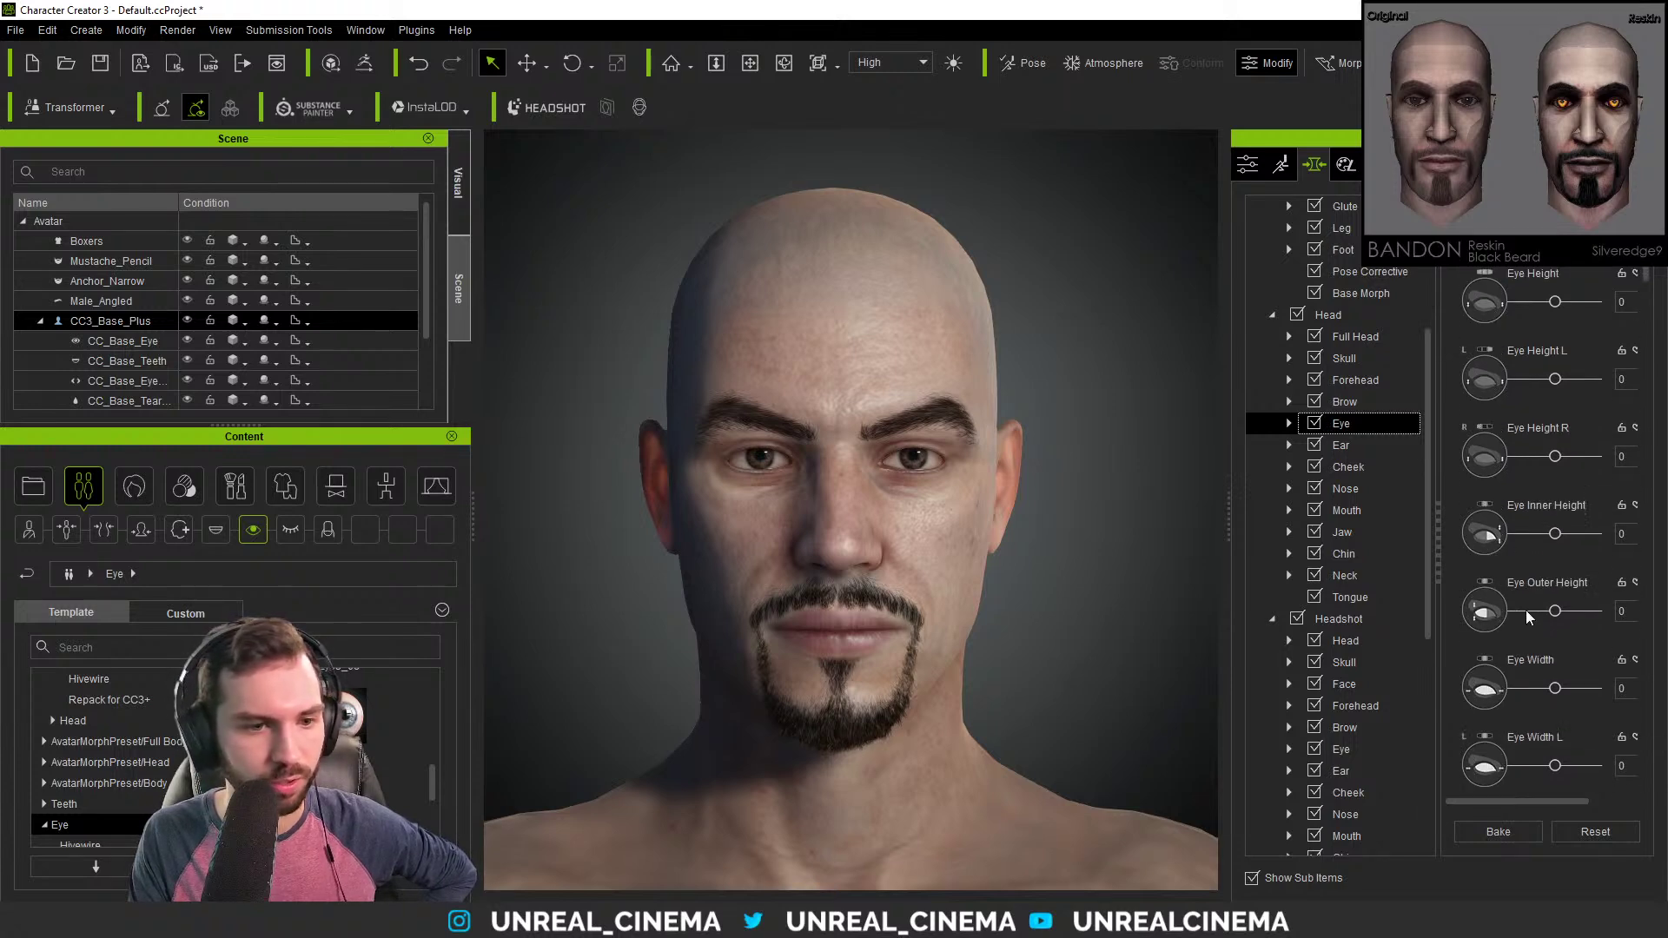
pyautogui.moveTo(1555, 614); pyautogui.dragTo(1564, 612)
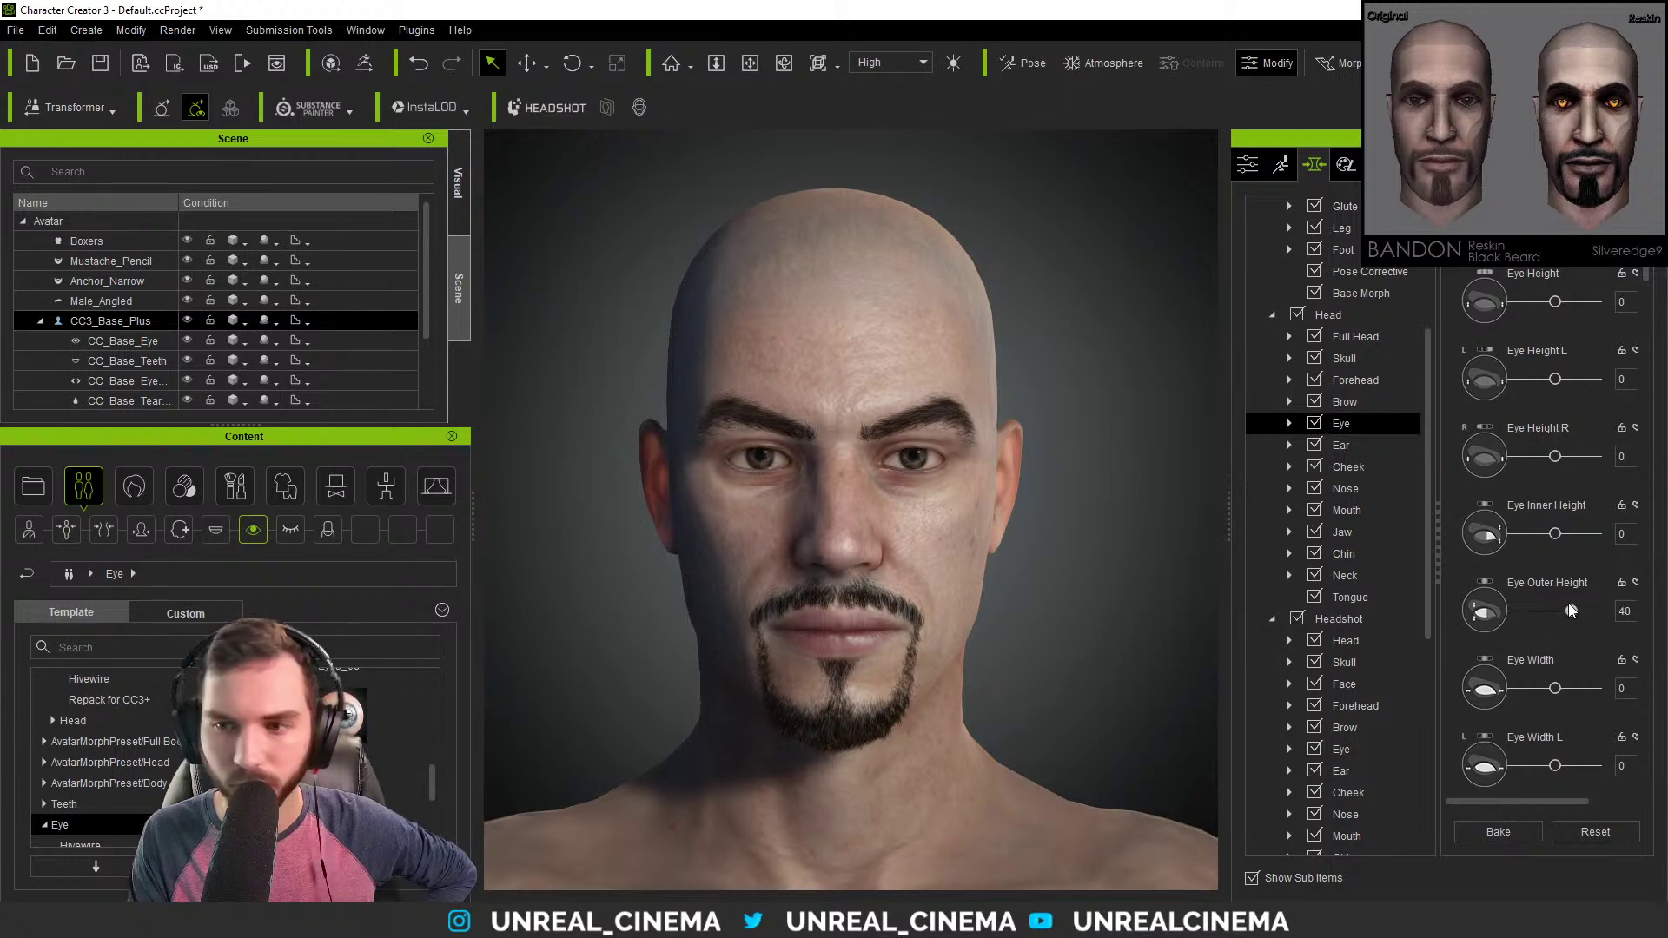
pyautogui.moveTo(1570, 614); pyautogui.dragTo(1565, 610)
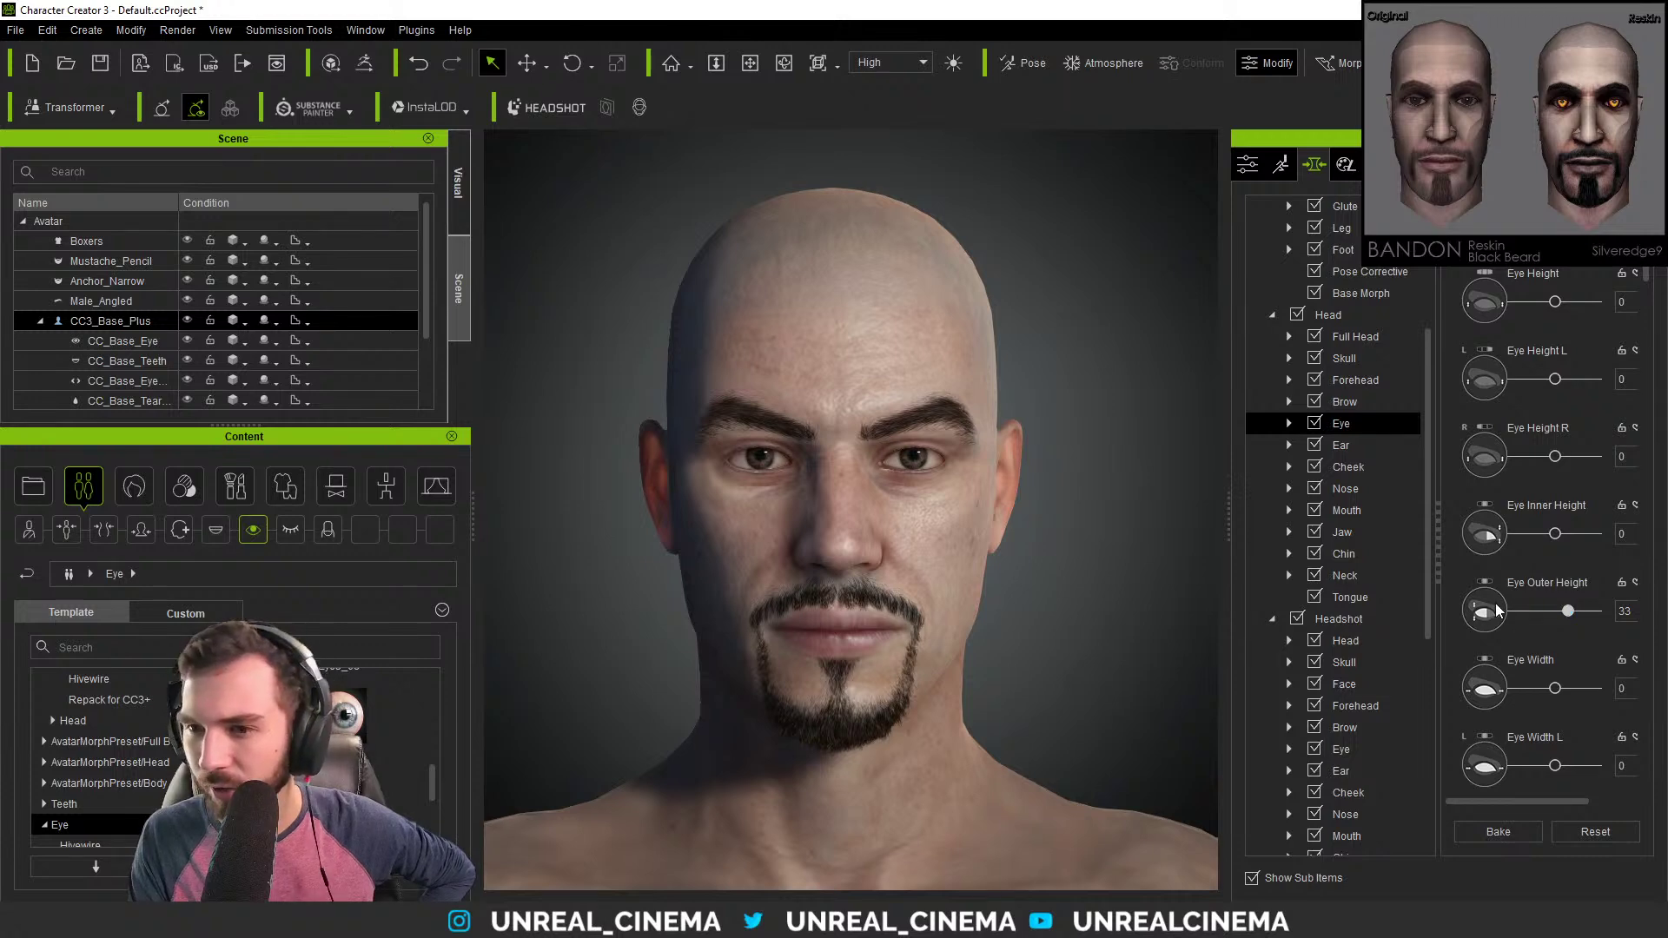
# Look through the Head group's Eye width, angle and depth morphs for further eye adjustments.
pyautogui.scroll(-1, 1498, 591)
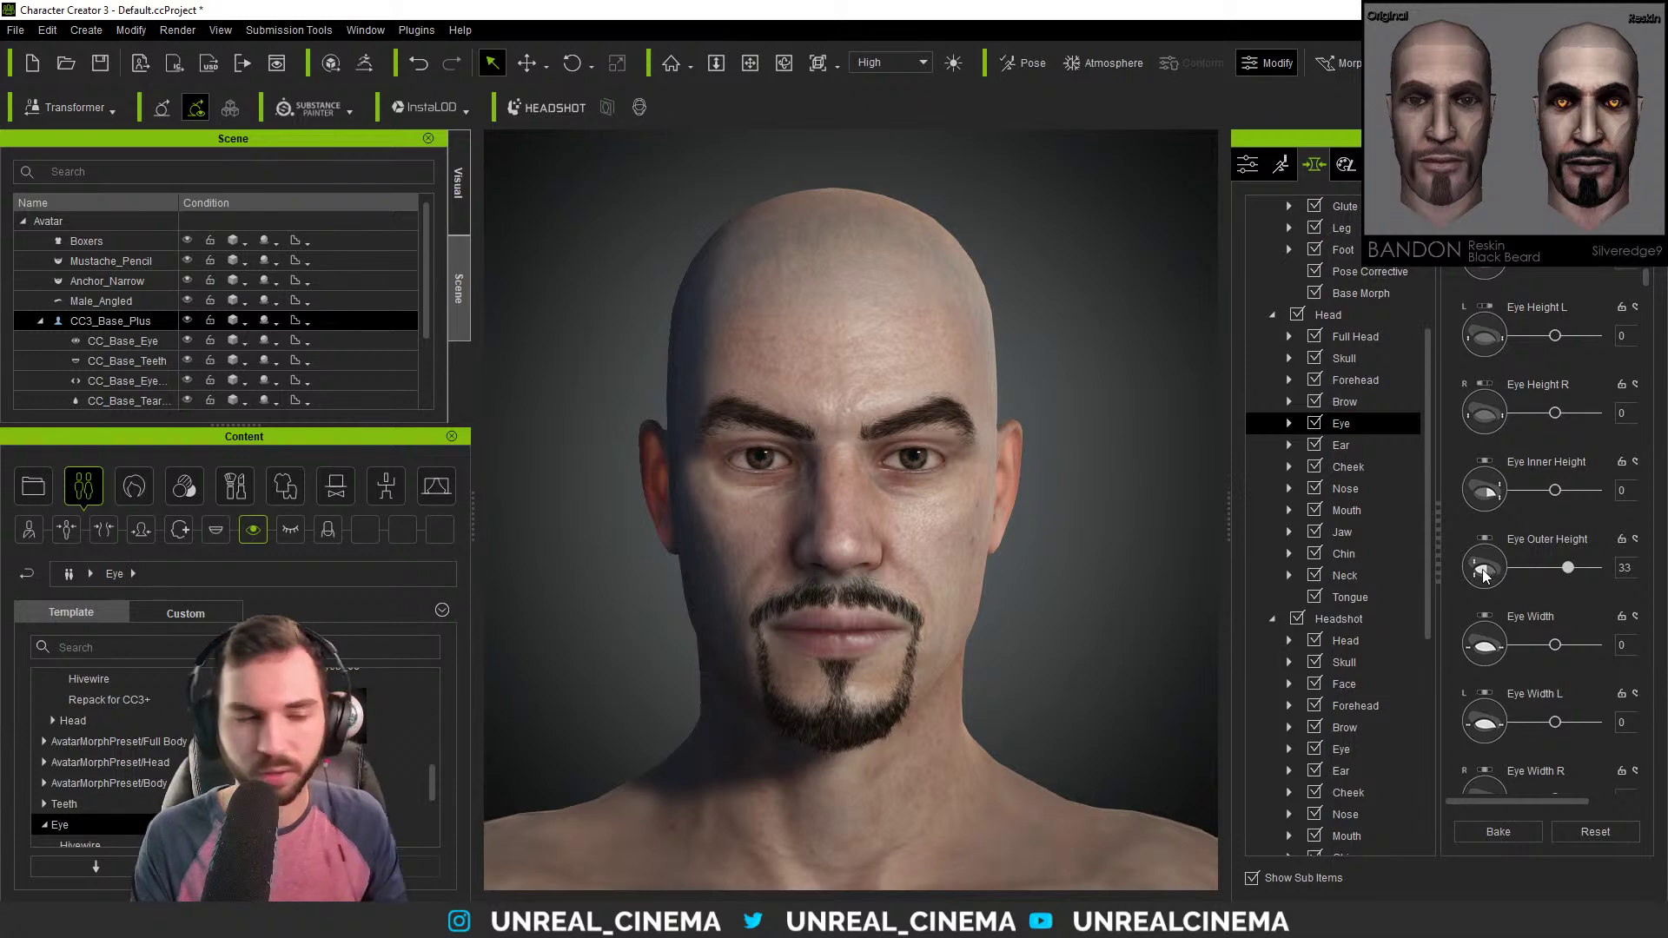
pyautogui.scroll(-1, 1479, 600)
pyautogui.scroll(-1, 1481, 604)
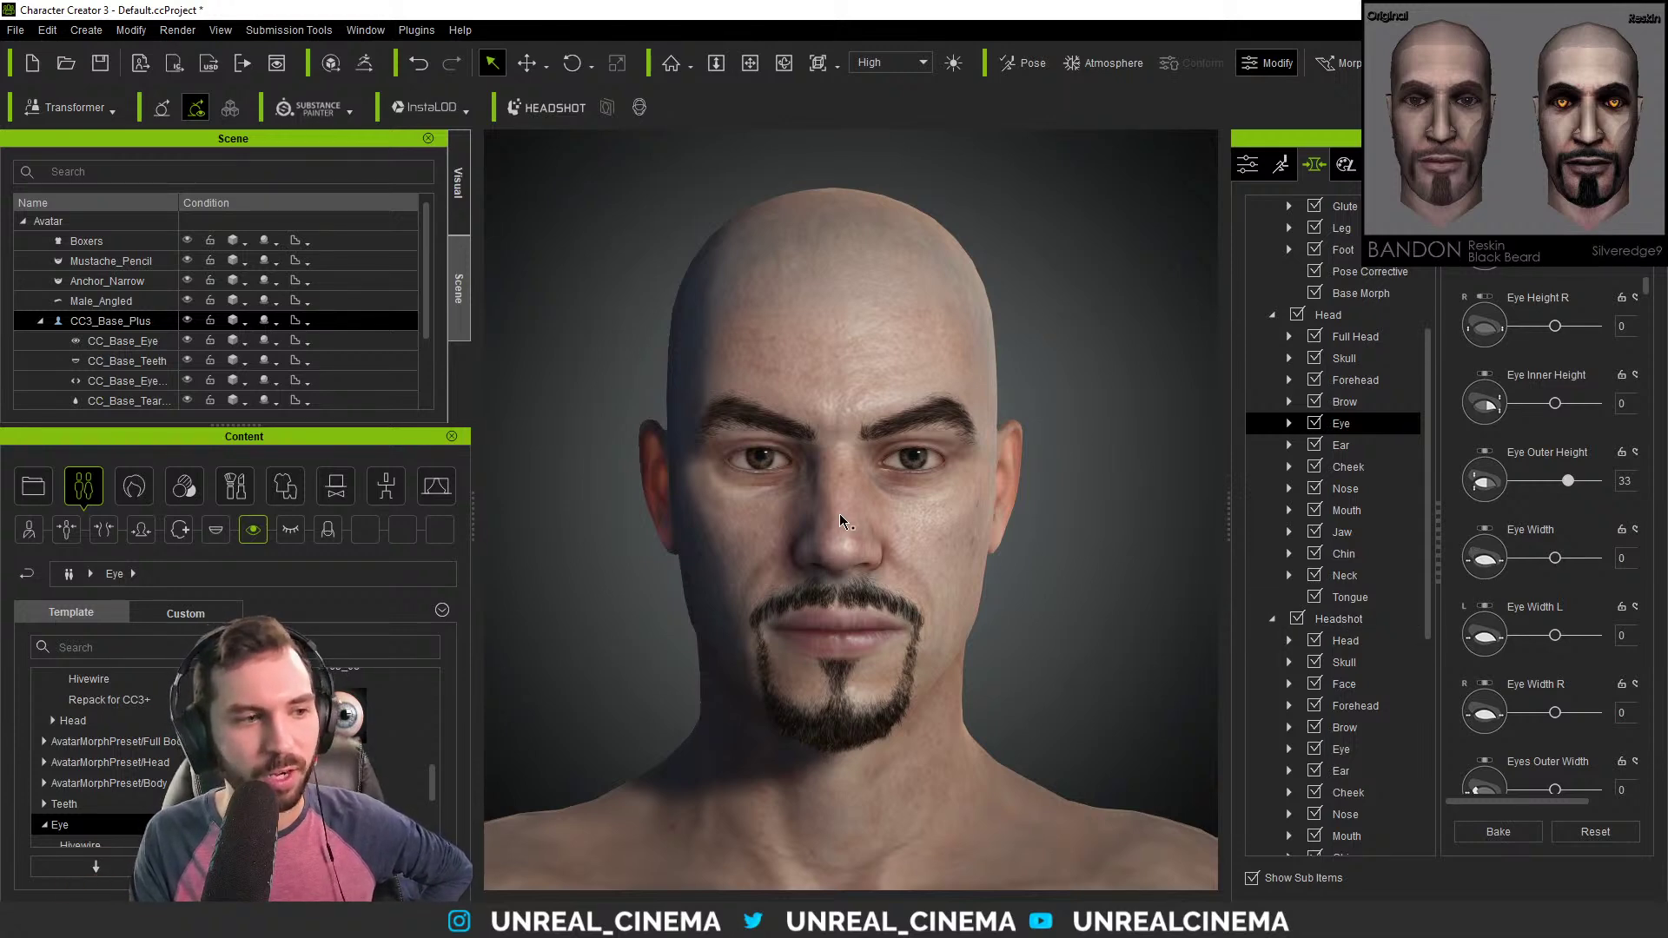
pyautogui.scroll(-2, 1482, 554)
pyautogui.scroll(-3, 1484, 564)
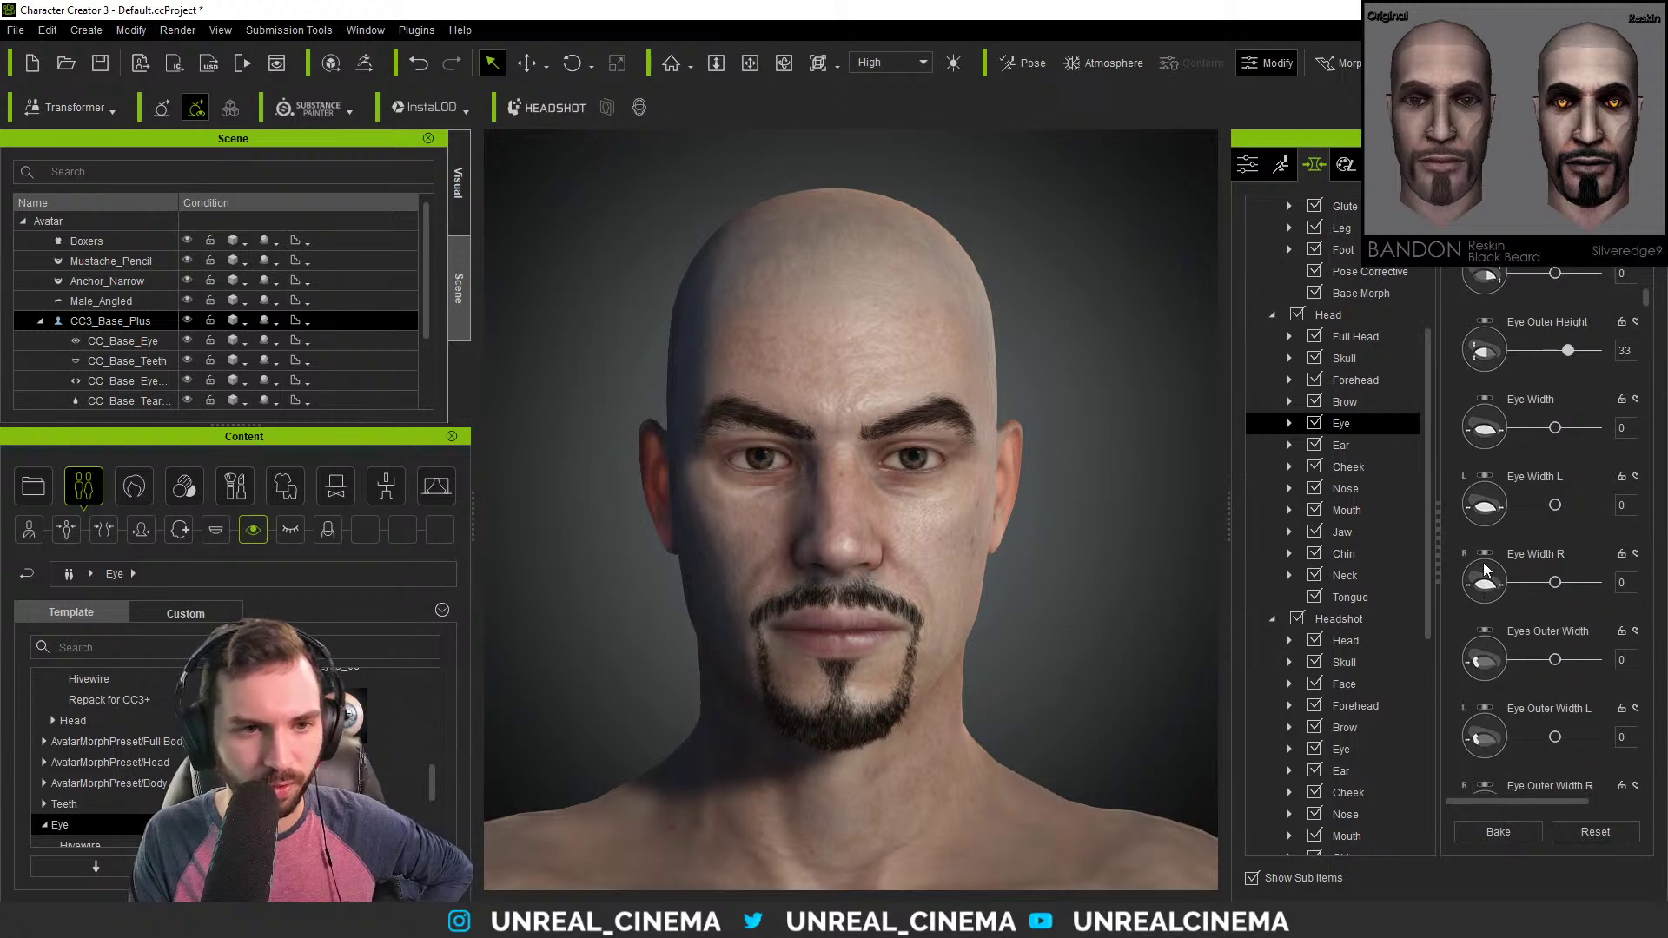
pyautogui.scroll(-4, 1472, 618)
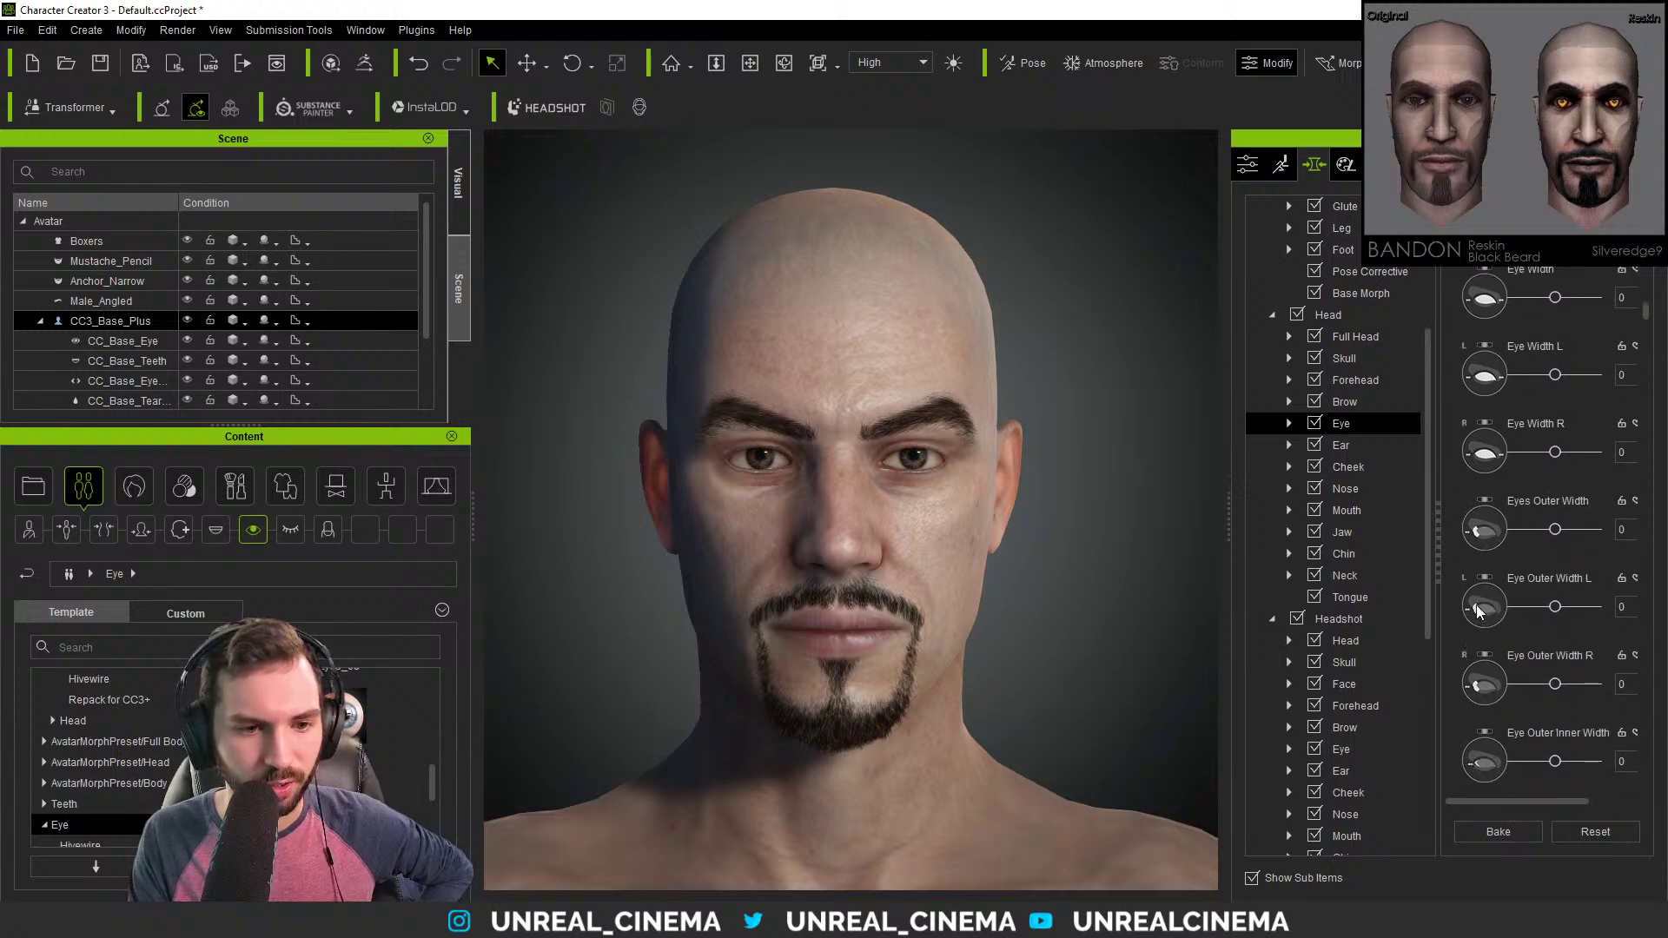
pyautogui.scroll(-5, 1493, 566)
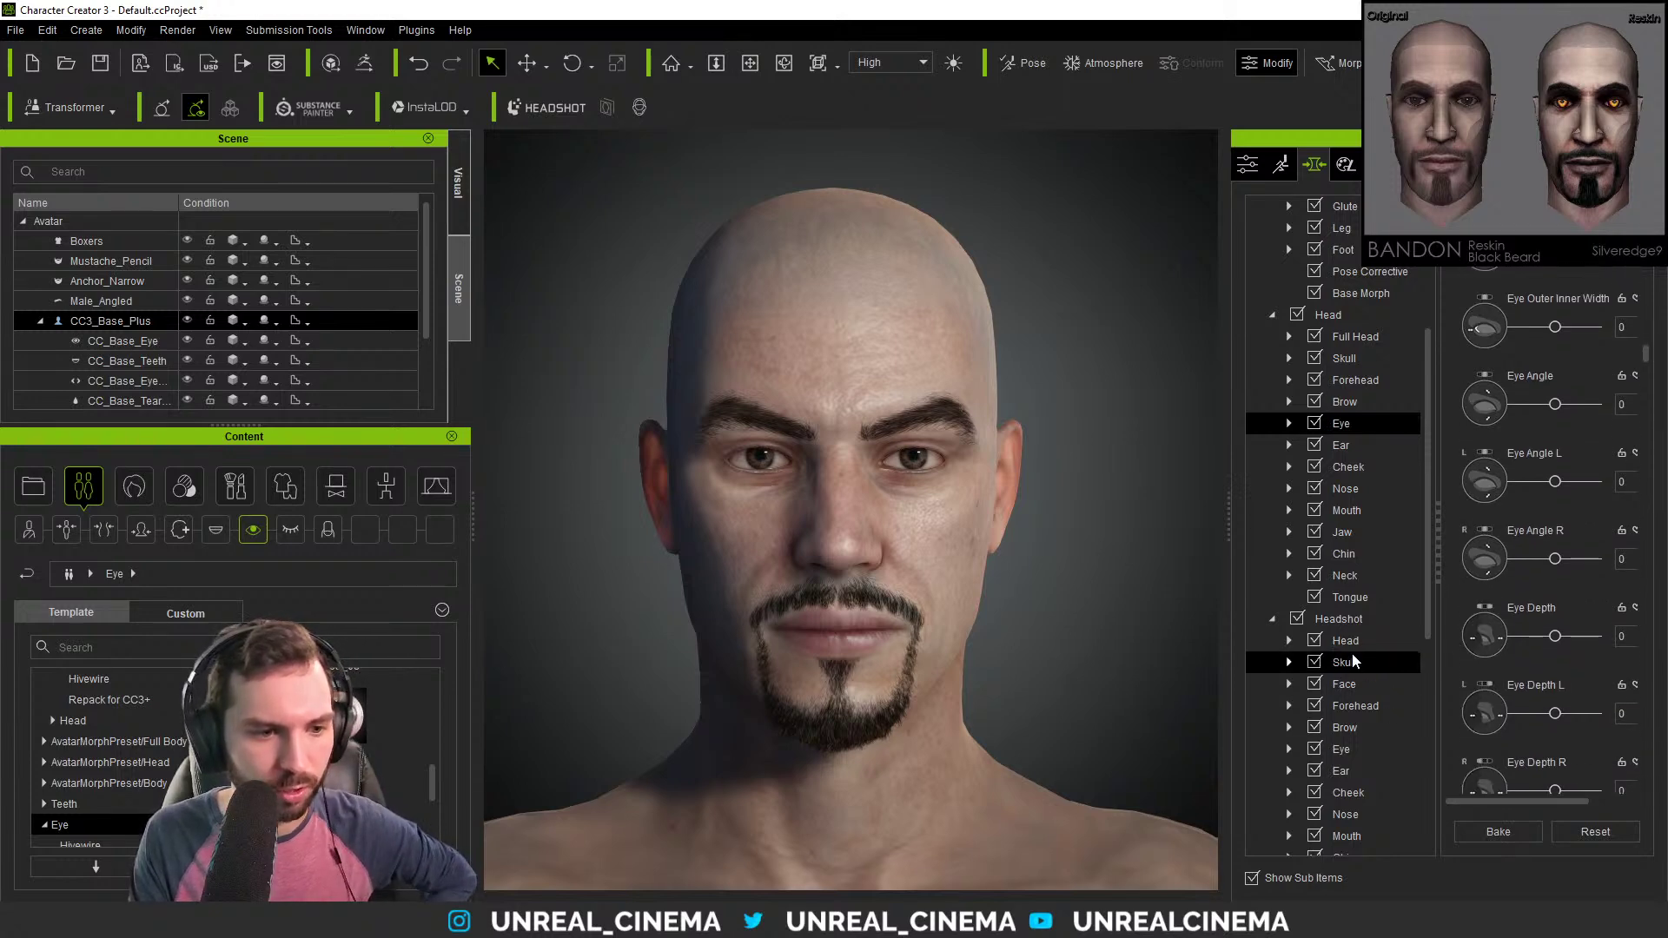
# Switch to the Headshot group's Eye morphs and look through them from the width controls to the eye bag controls.
pyautogui.scroll(-3, 1368, 691)
pyautogui.click(1364, 687)
pyautogui.scroll(-8, 1474, 585)
pyautogui.scroll(-12, 1474, 586)
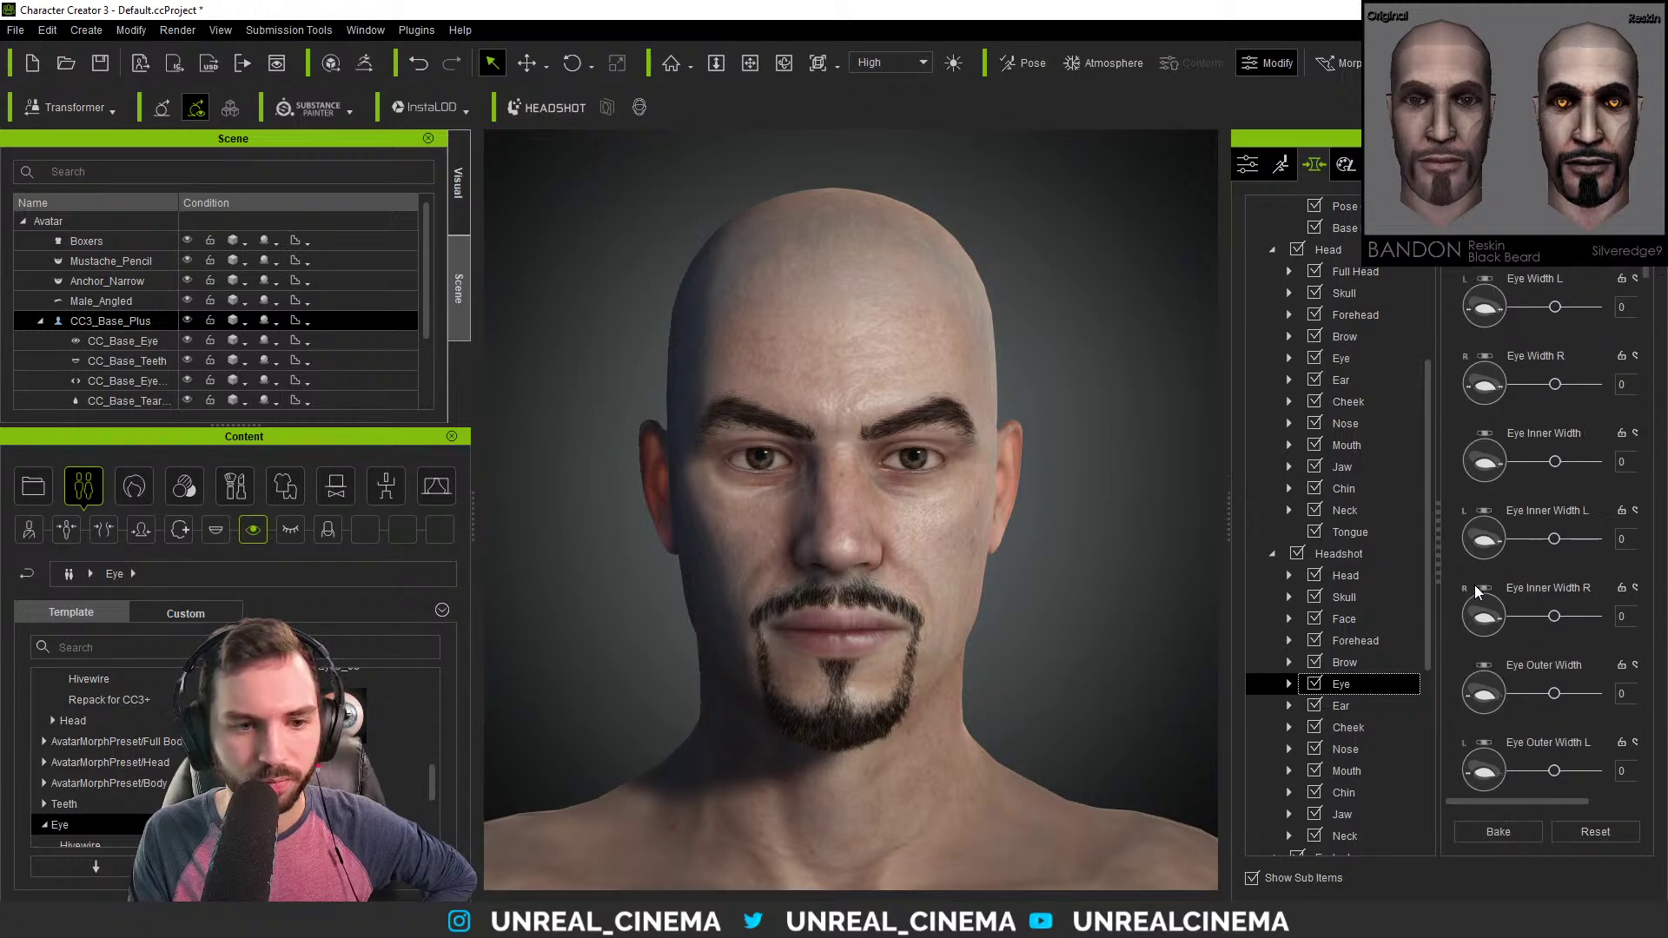
pyautogui.scroll(-9, 1474, 586)
pyautogui.scroll(-7, 1474, 586)
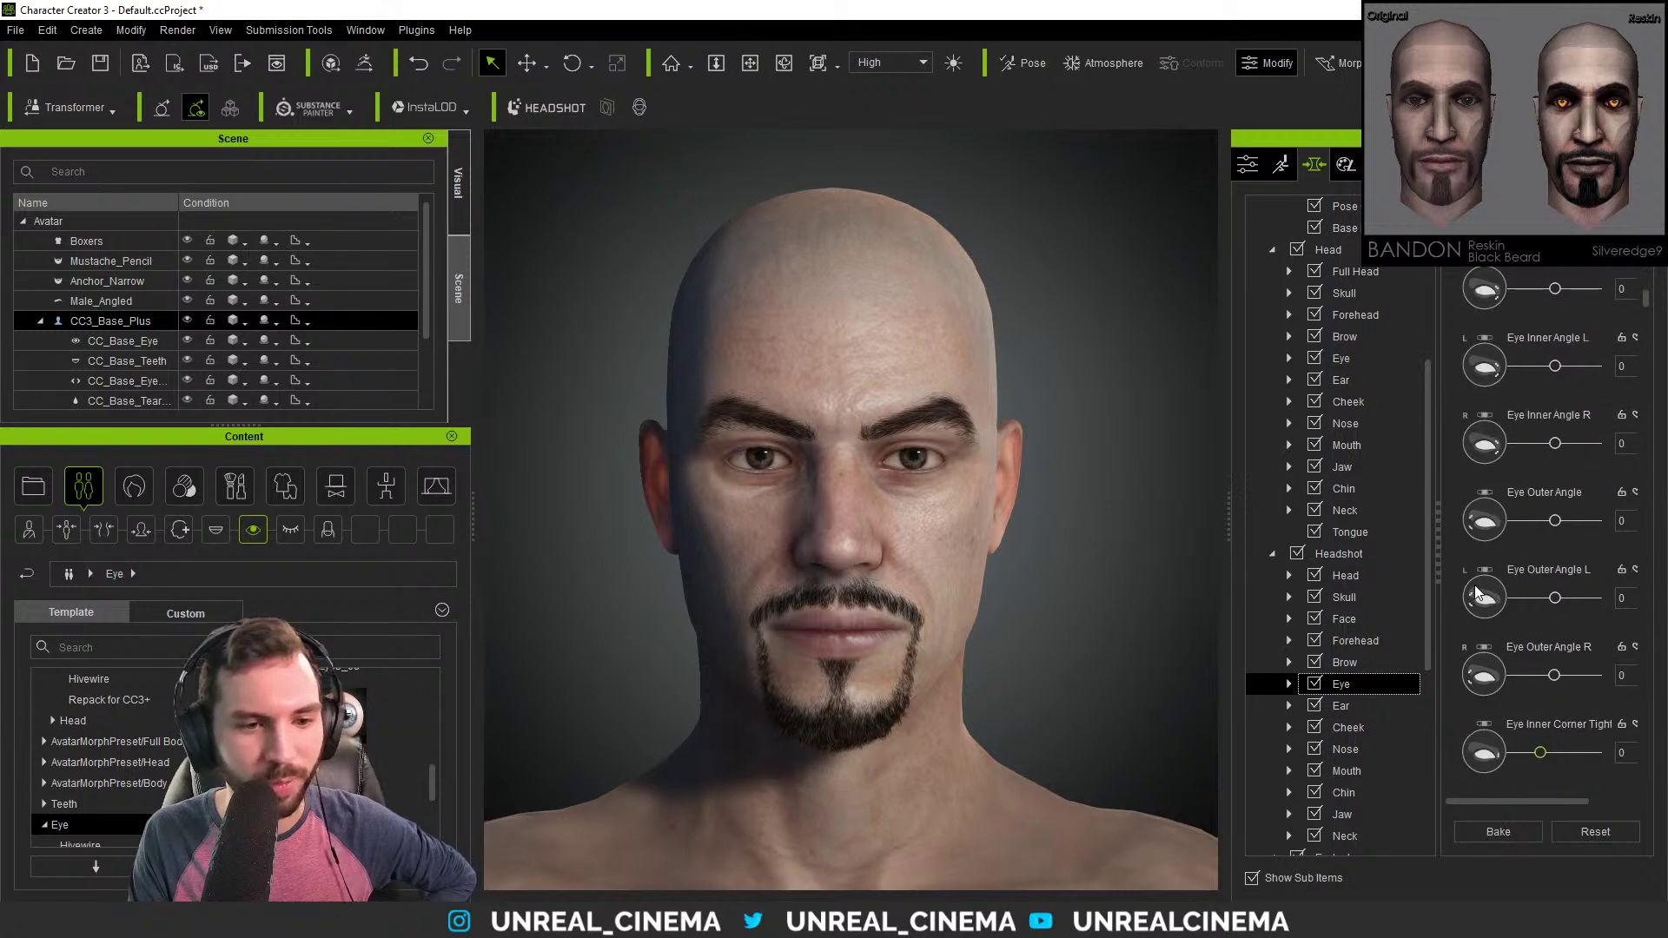
pyautogui.scroll(-1, 1474, 591)
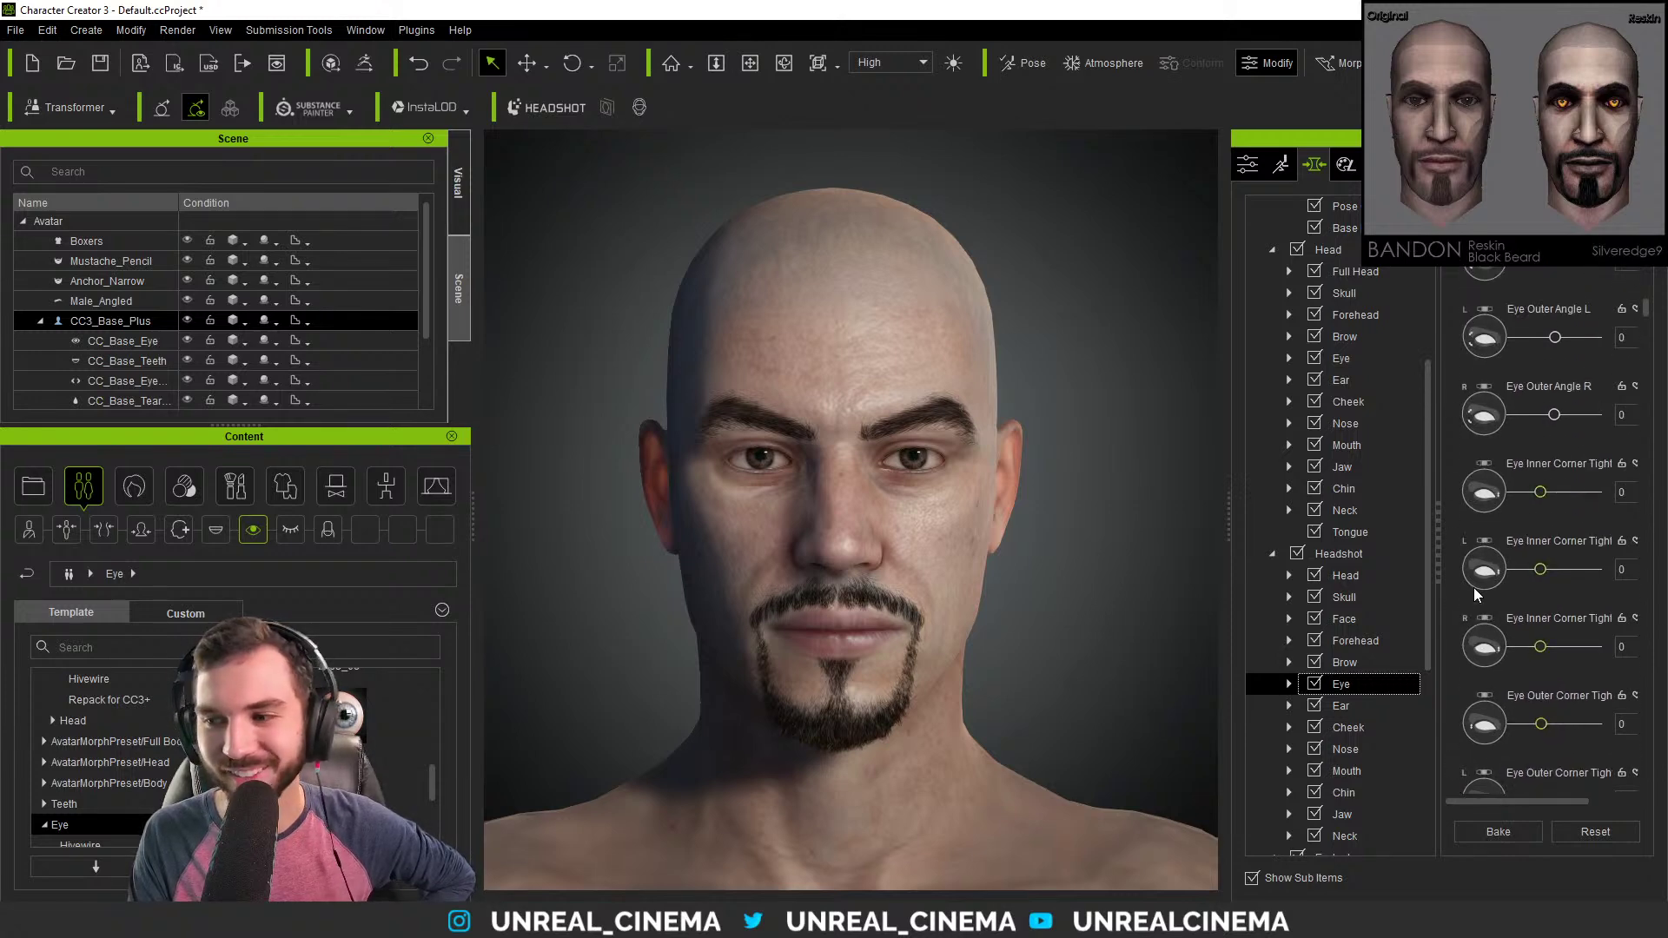
pyautogui.scroll(-8, 1474, 587)
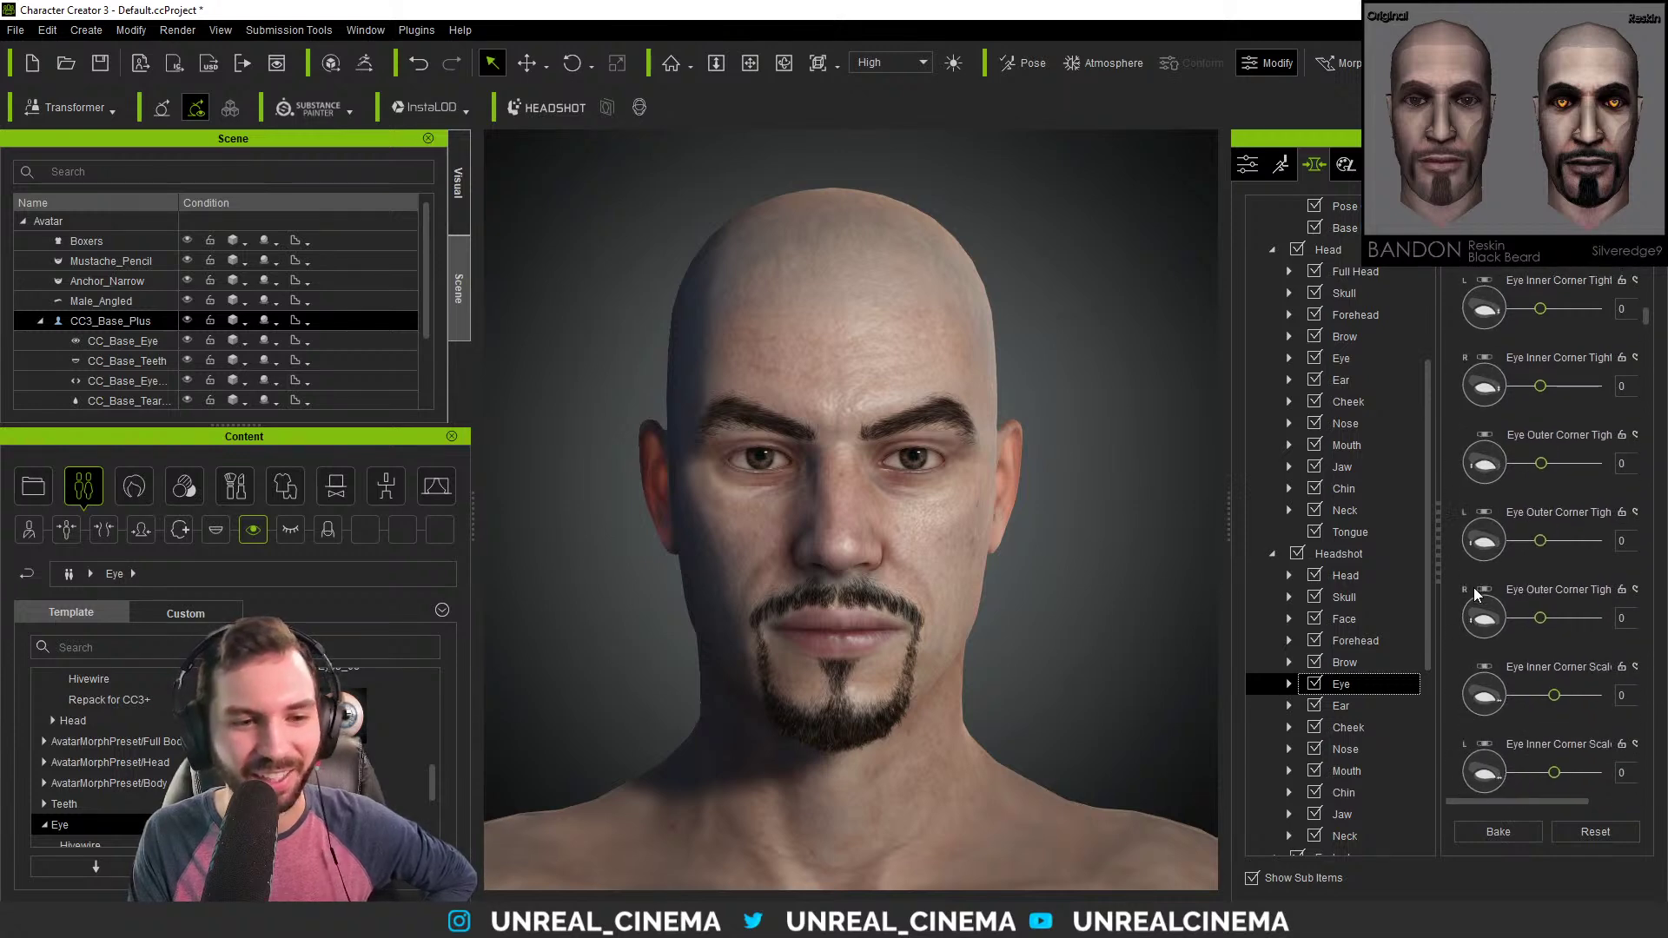
pyautogui.scroll(-8, 1474, 601)
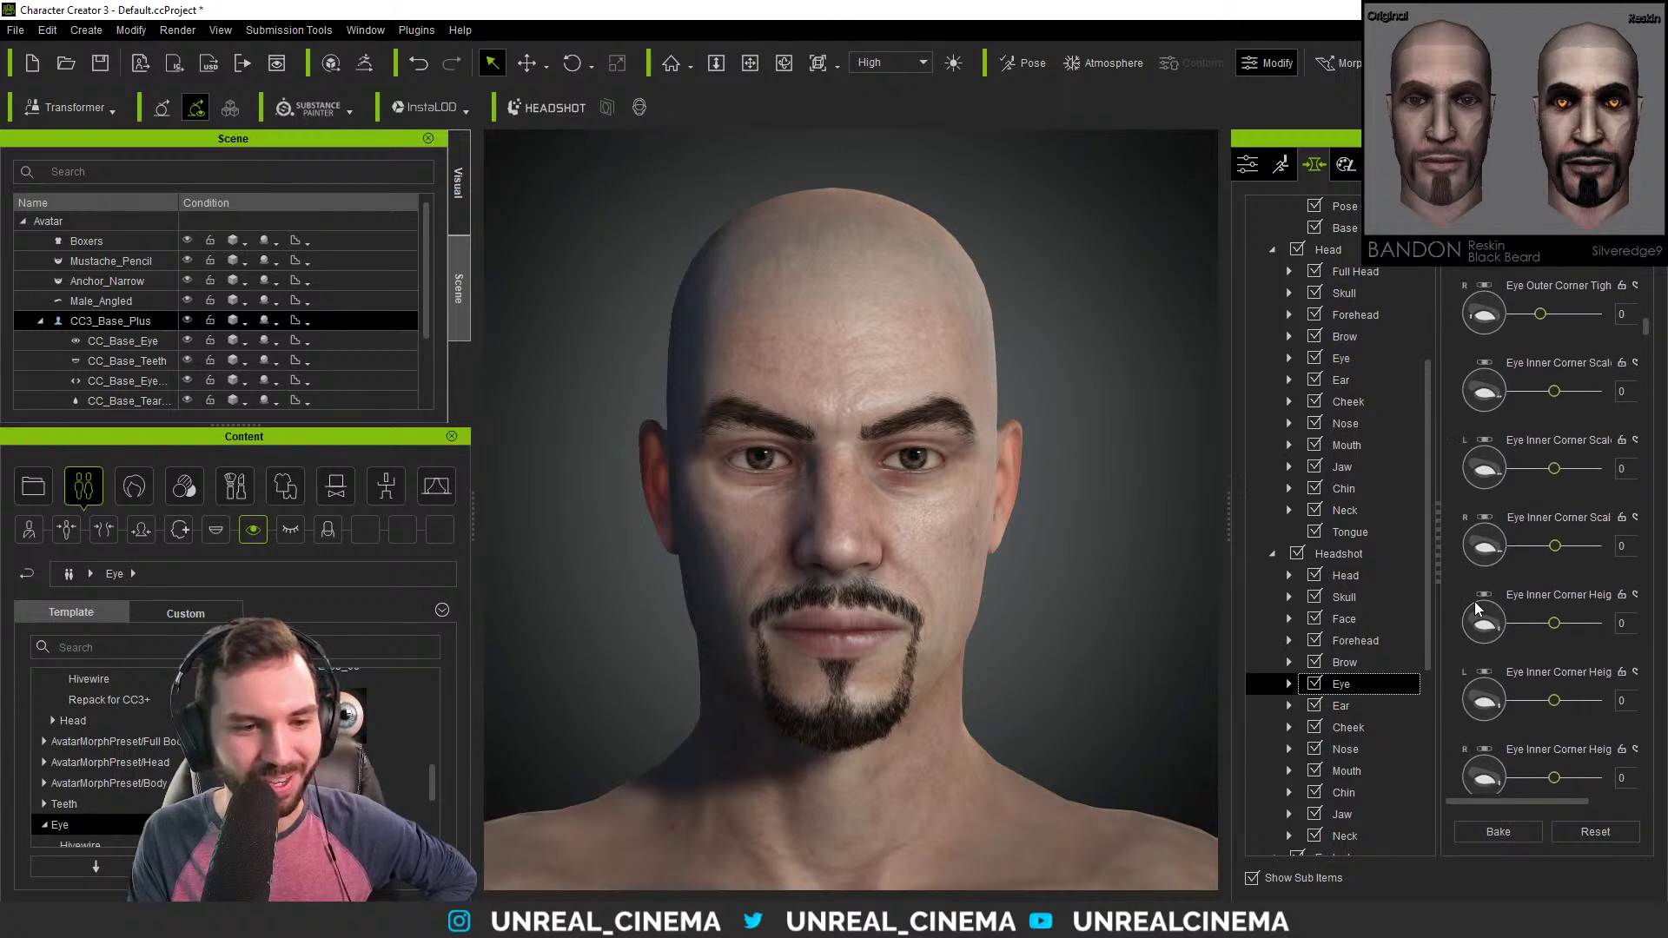
pyautogui.scroll(-9, 1474, 601)
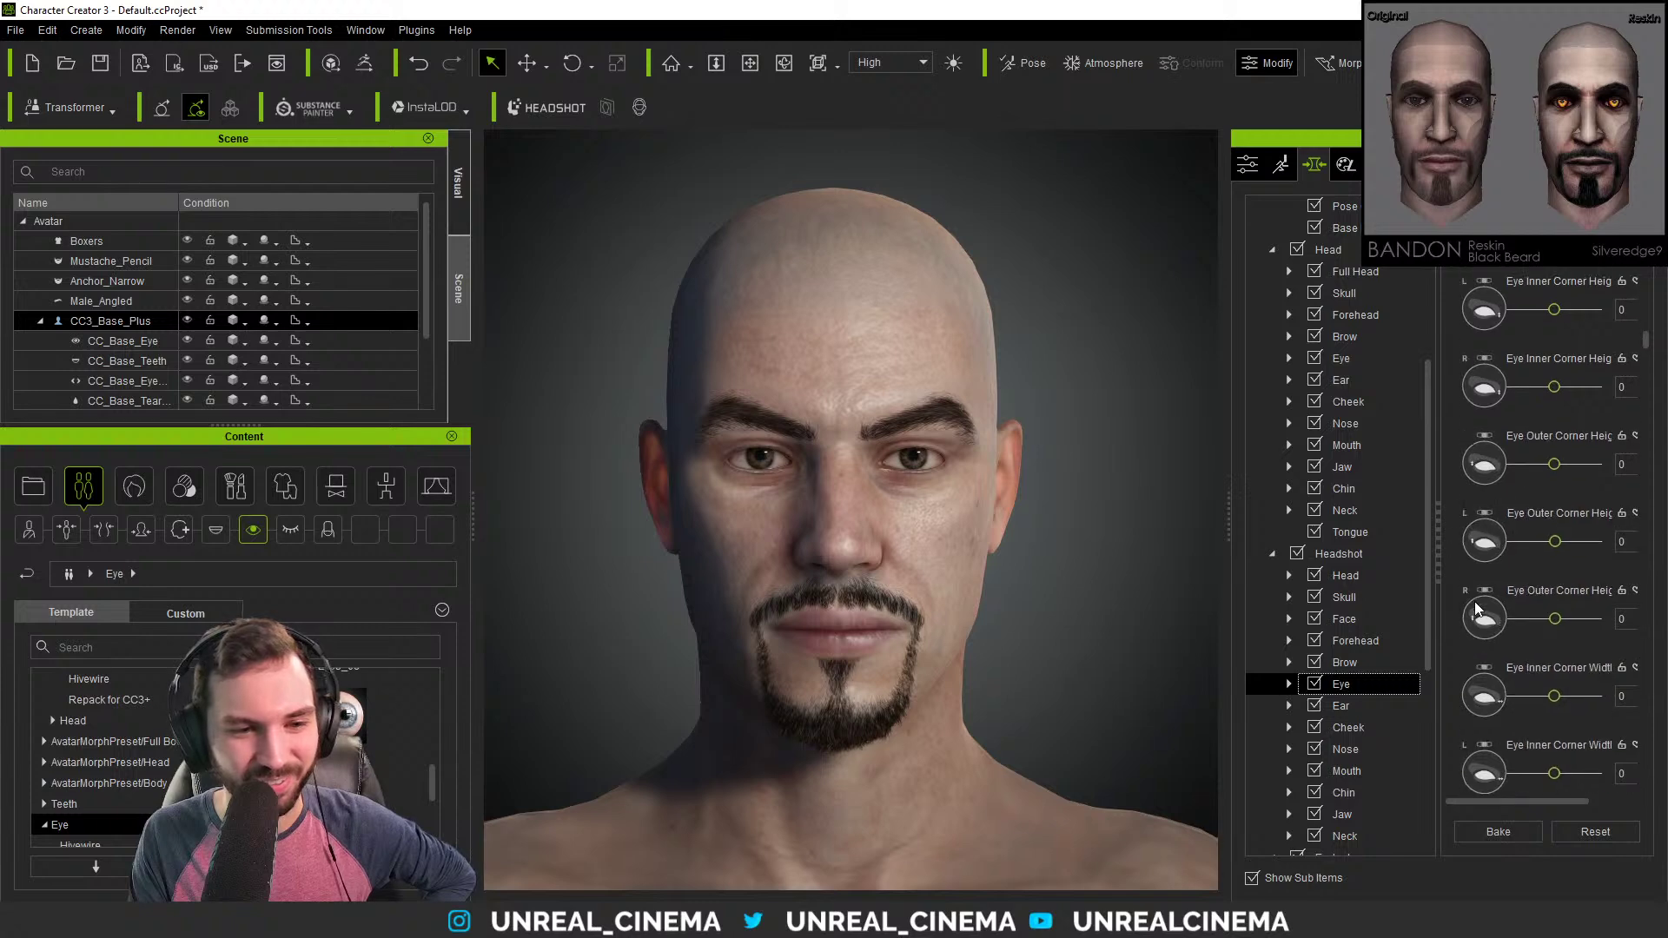
pyautogui.scroll(-4, 1476, 603)
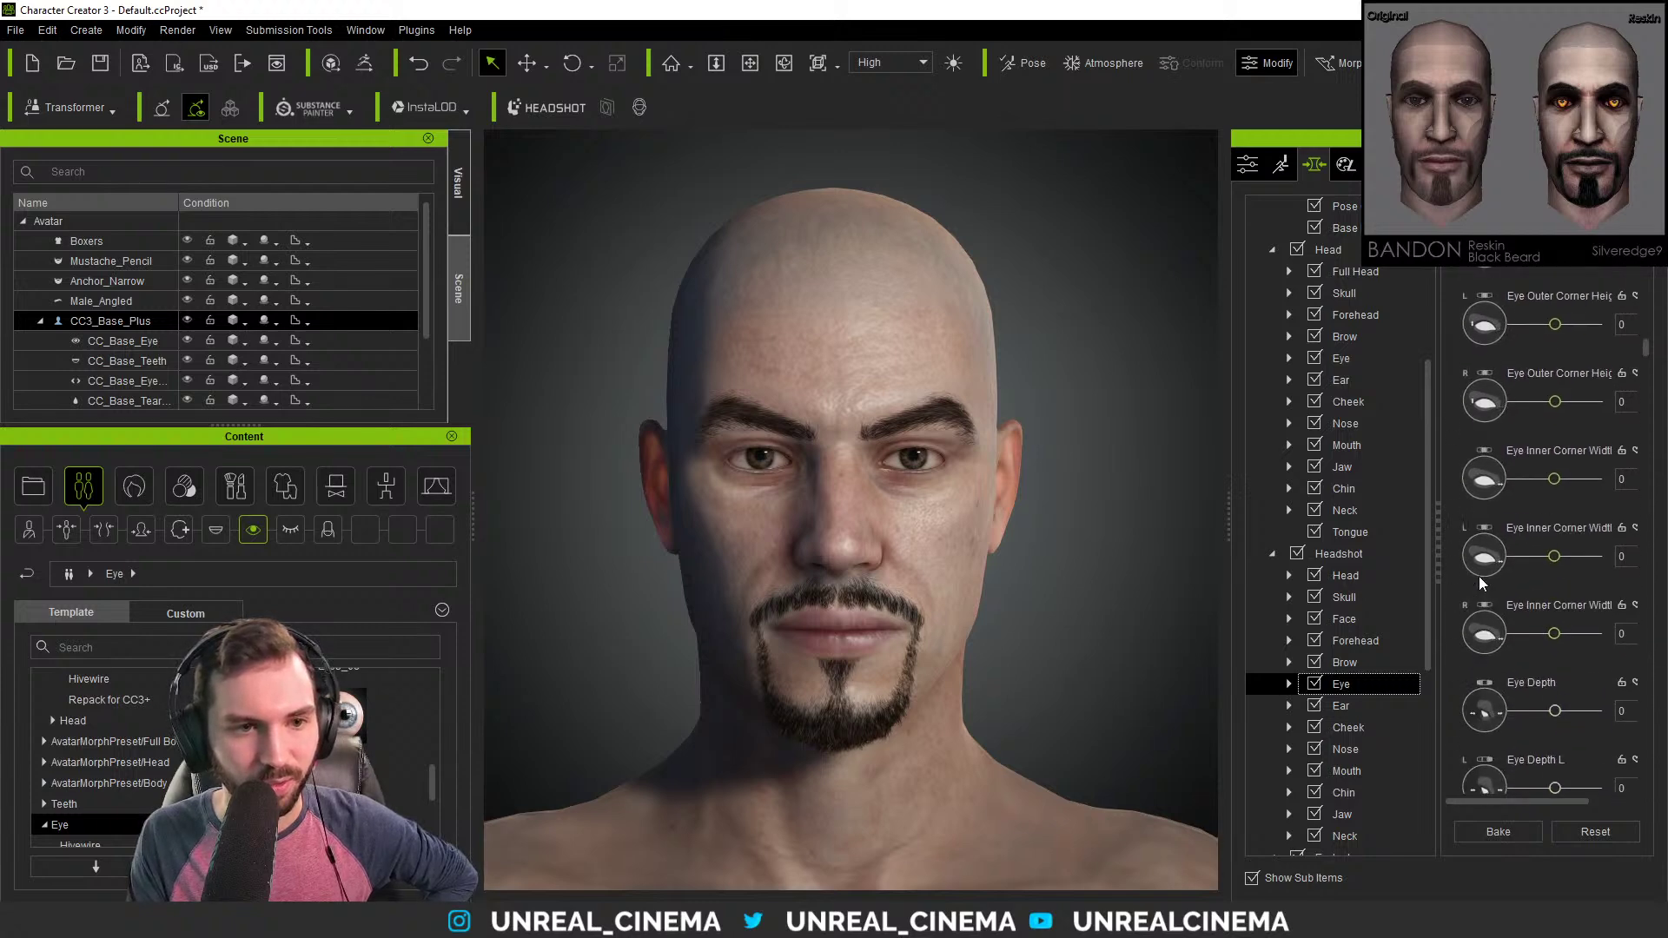
pyautogui.scroll(-17, 1481, 575)
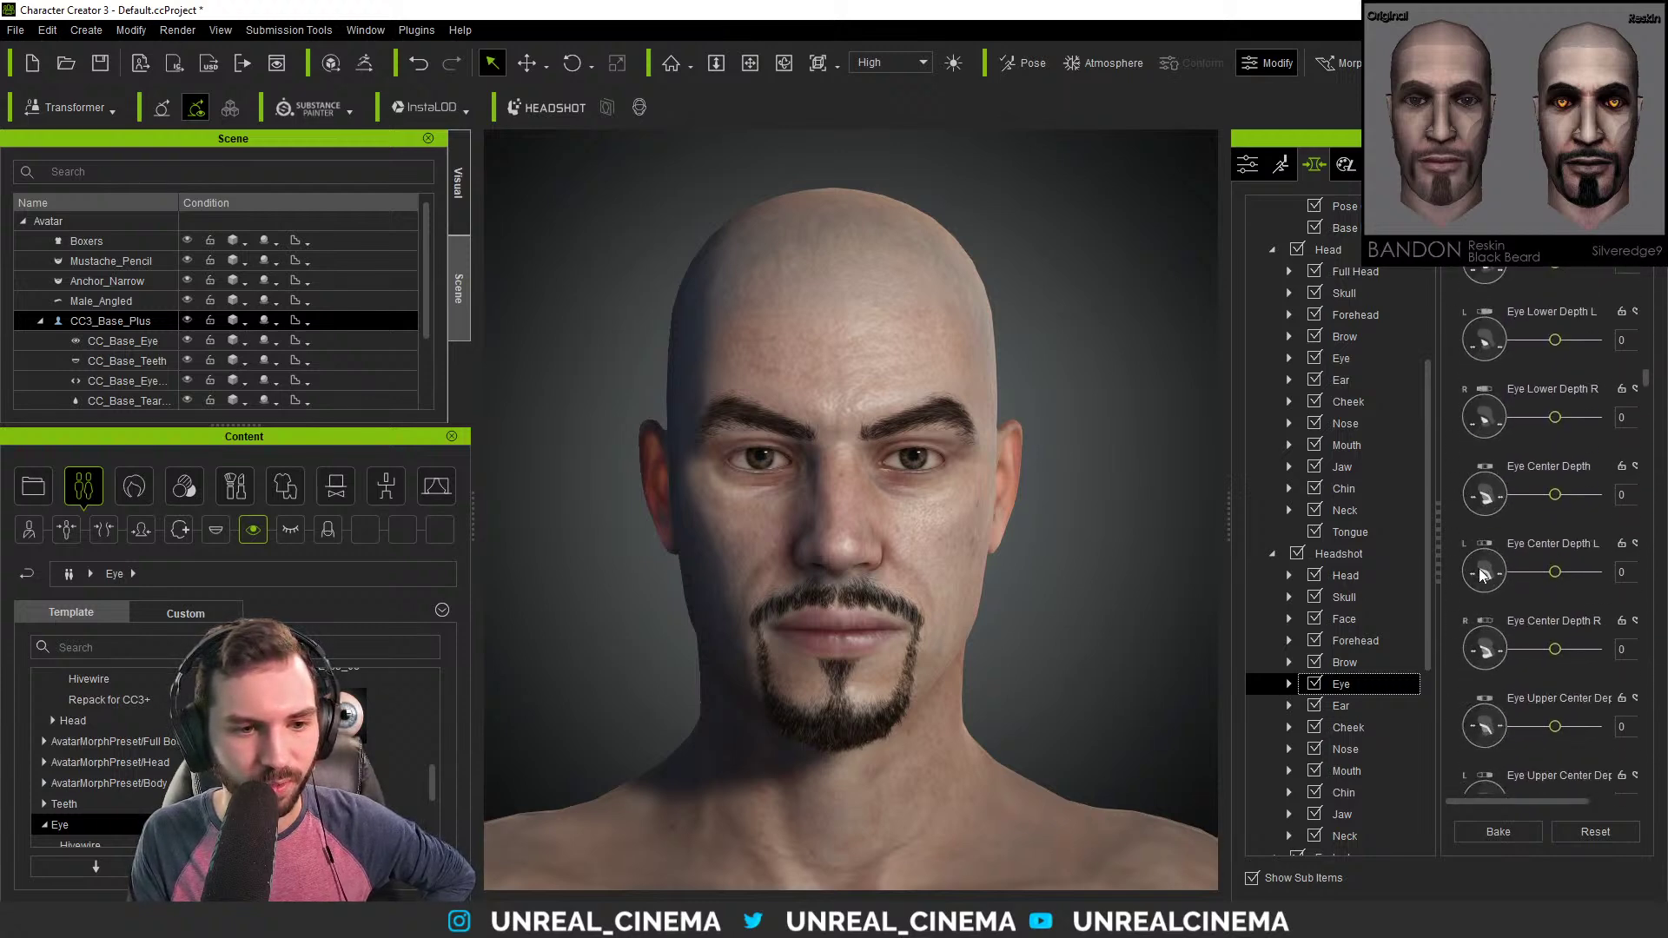
pyautogui.scroll(-10, 1475, 606)
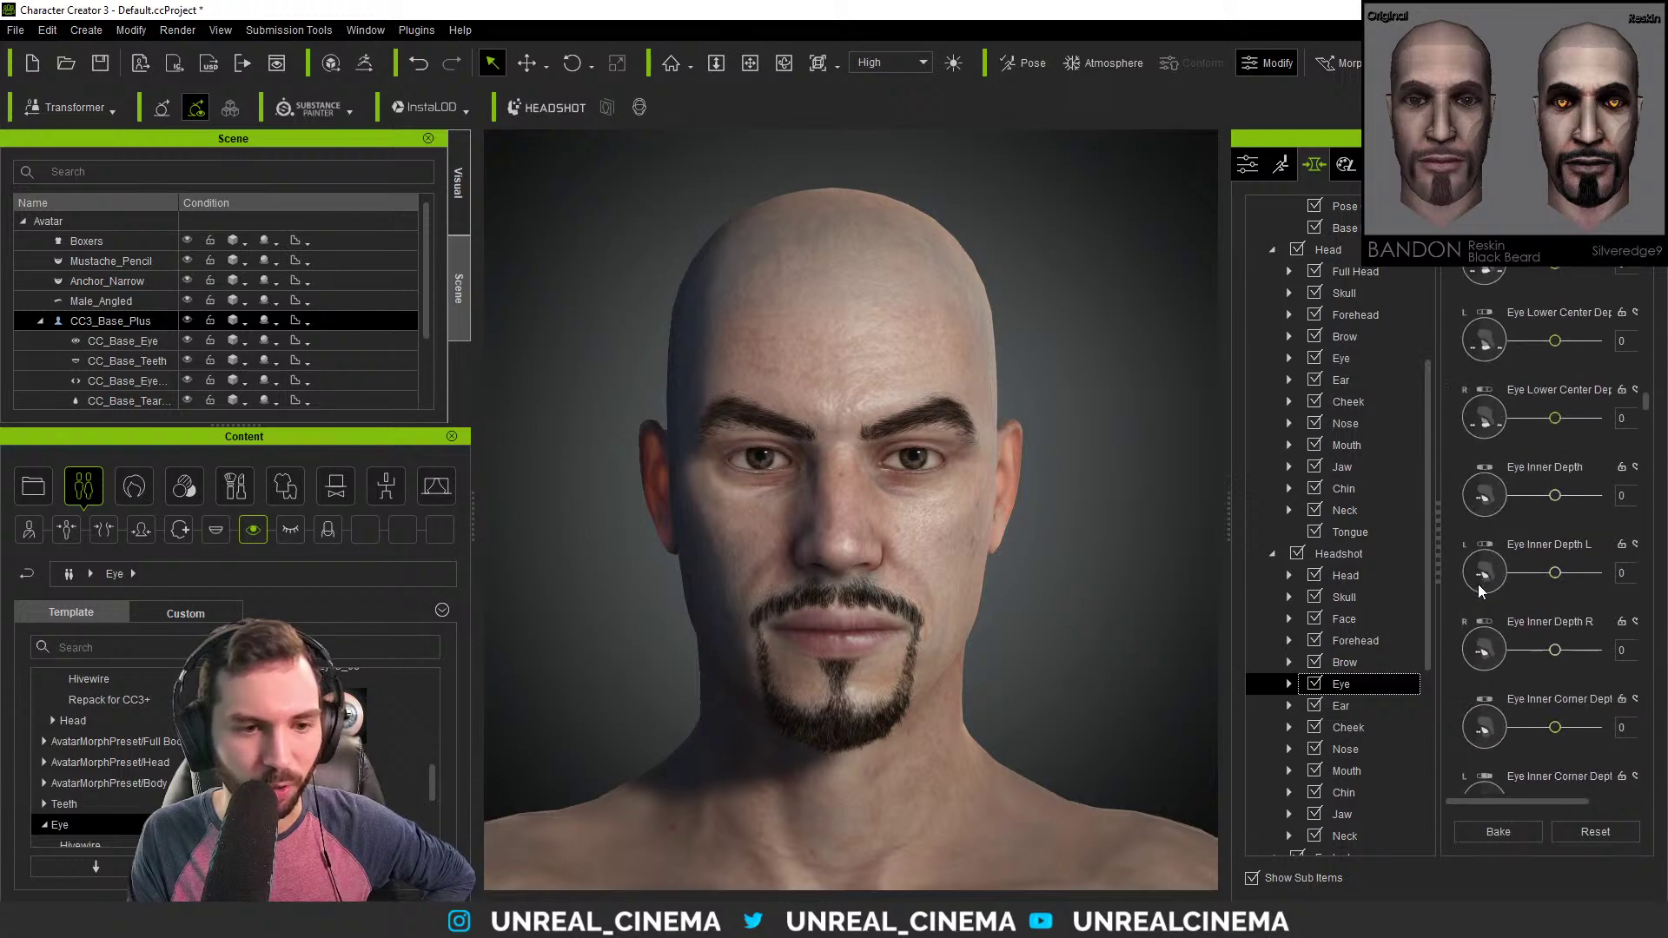
pyautogui.scroll(-13, 1473, 599)
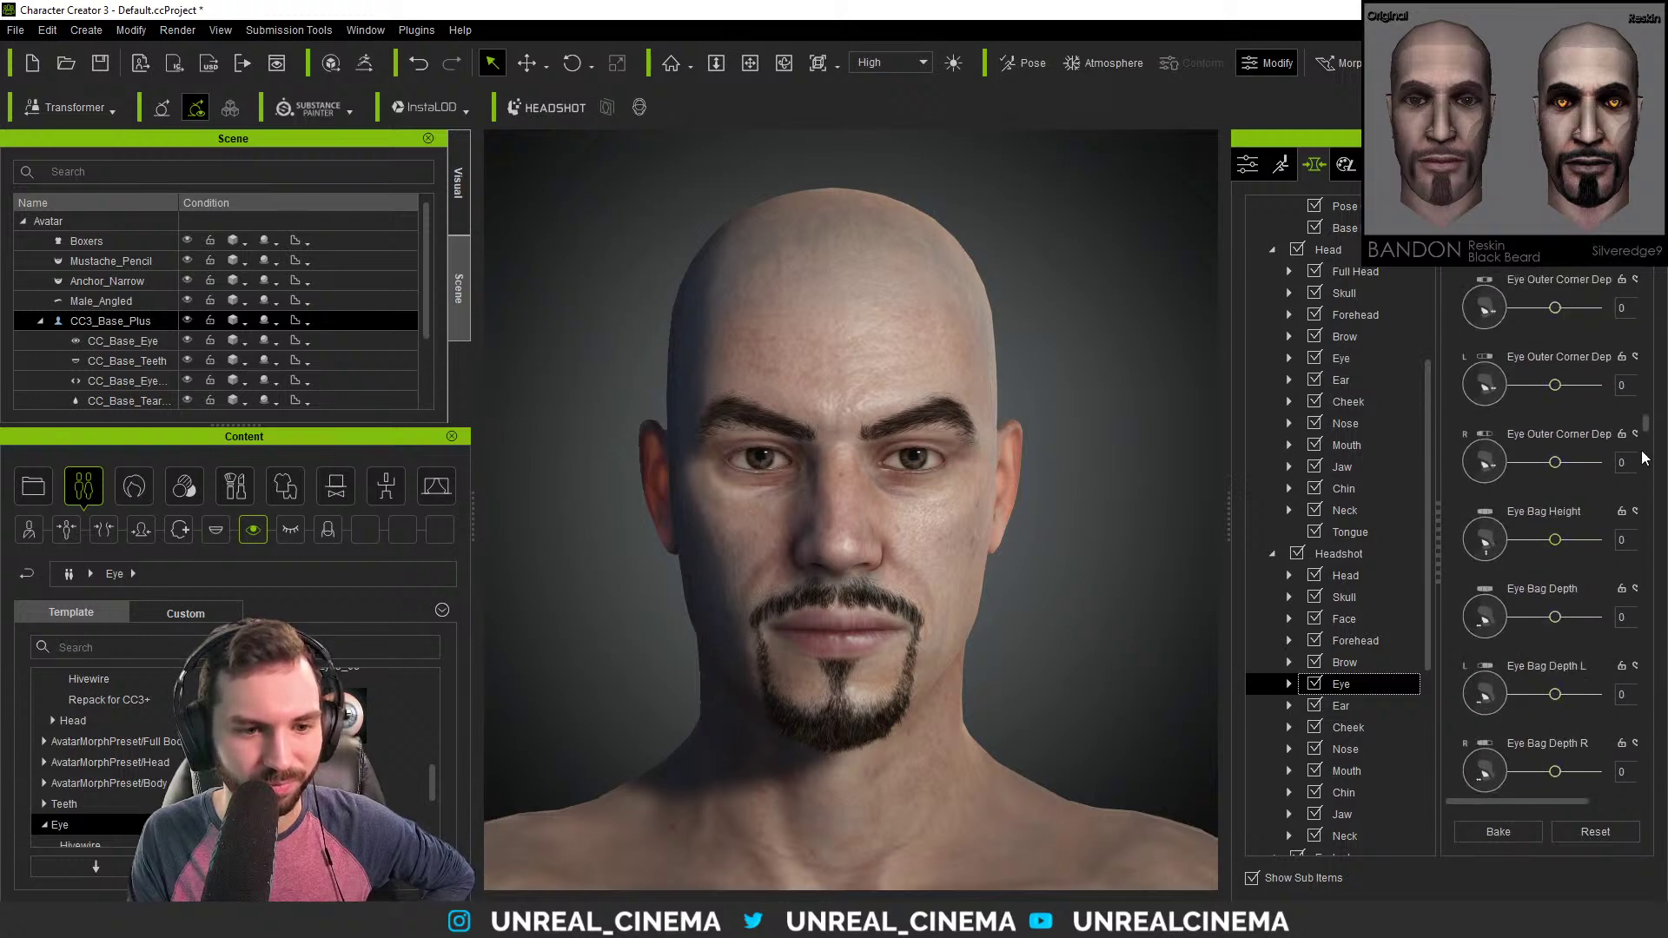
pyautogui.moveTo(1555, 540)
pyautogui.mouseDown()
pyautogui.moveTo(1531, 540)
pyautogui.moveTo(1555, 541)
pyautogui.mouseUp()
pyautogui.moveTo(1647, 426); pyautogui.dragTo(1645, 254)
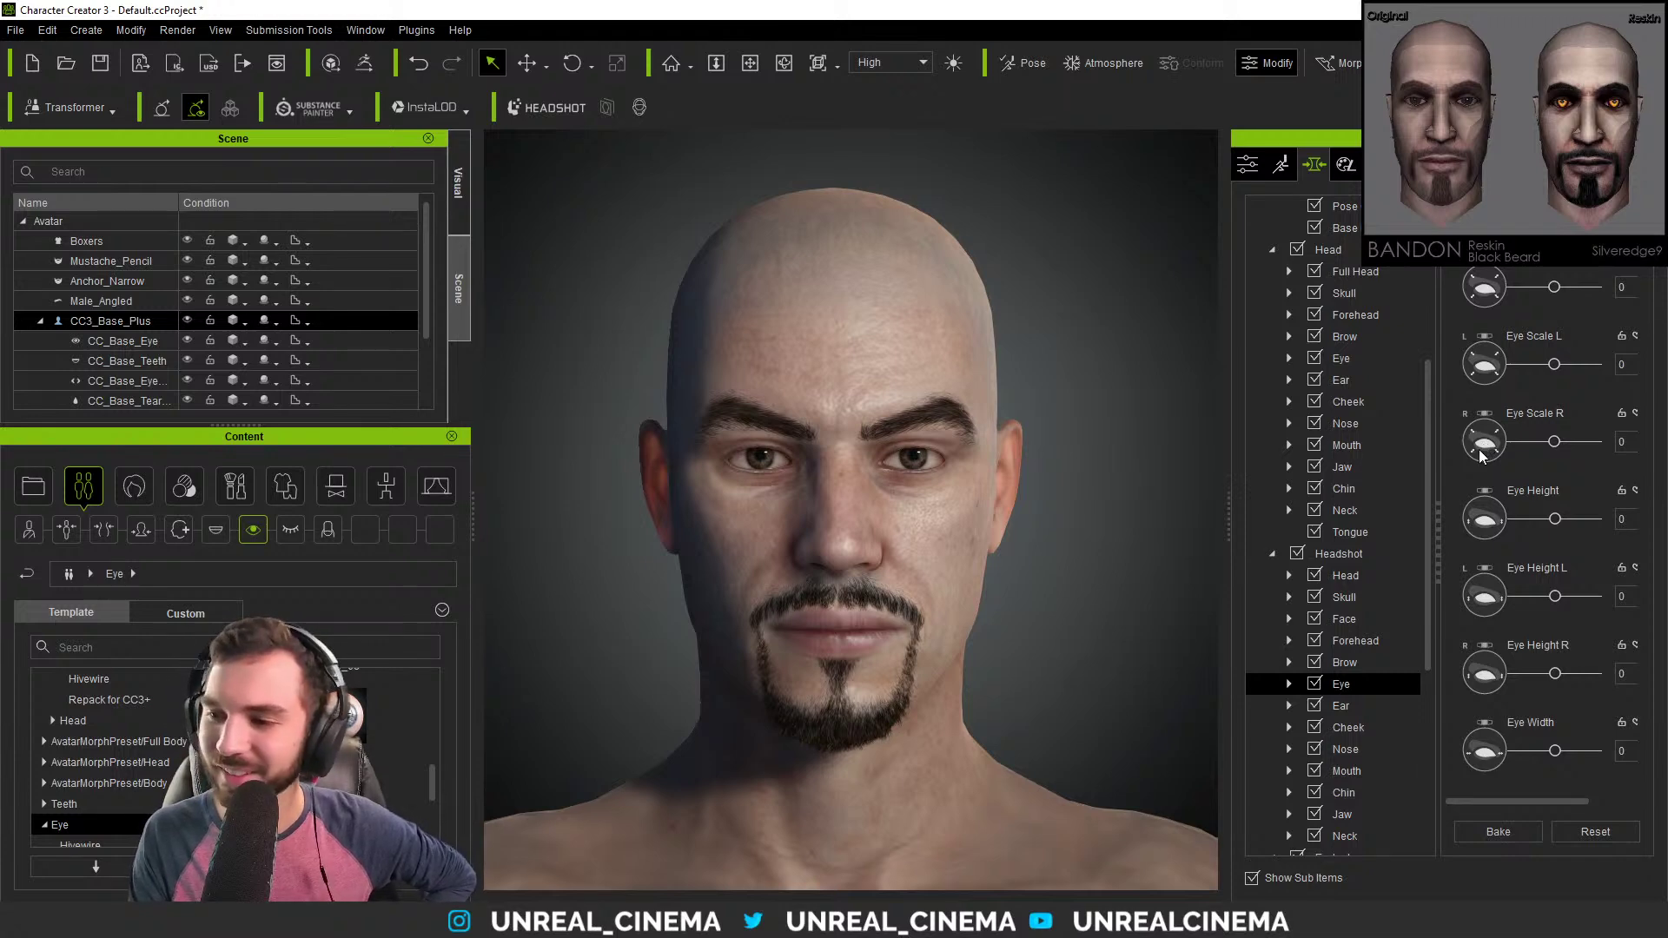
# Set the Headshot group's Eye Inner Width morph to -59.
pyautogui.scroll(-3, 1484, 493)
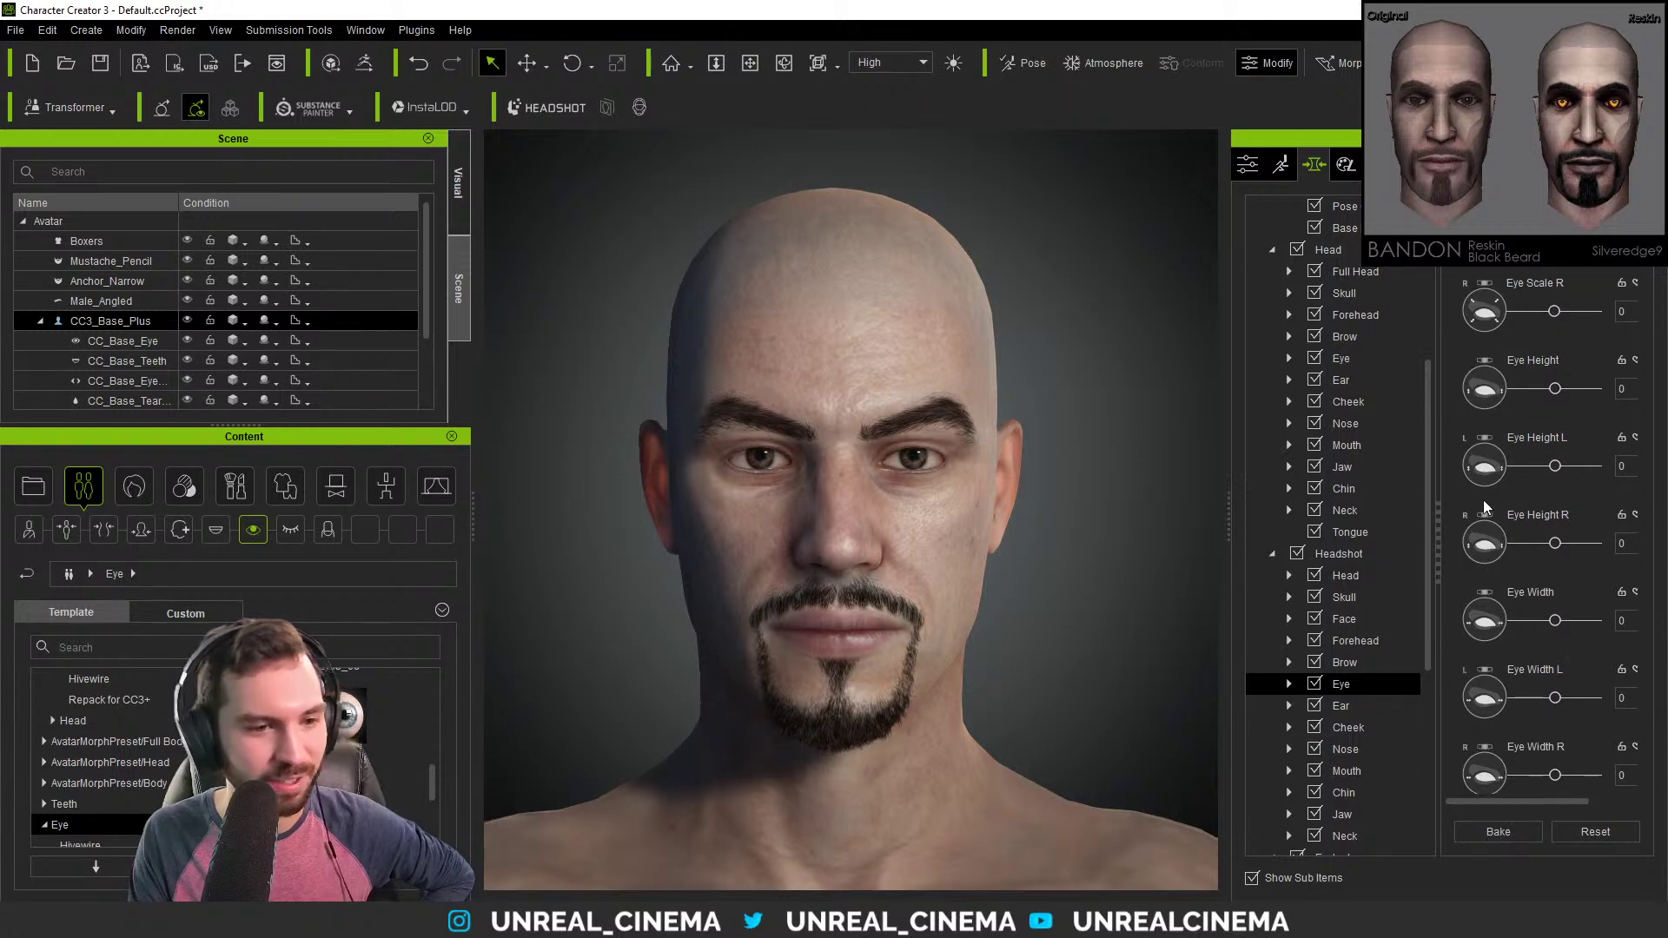
pyautogui.scroll(-1, 1505, 534)
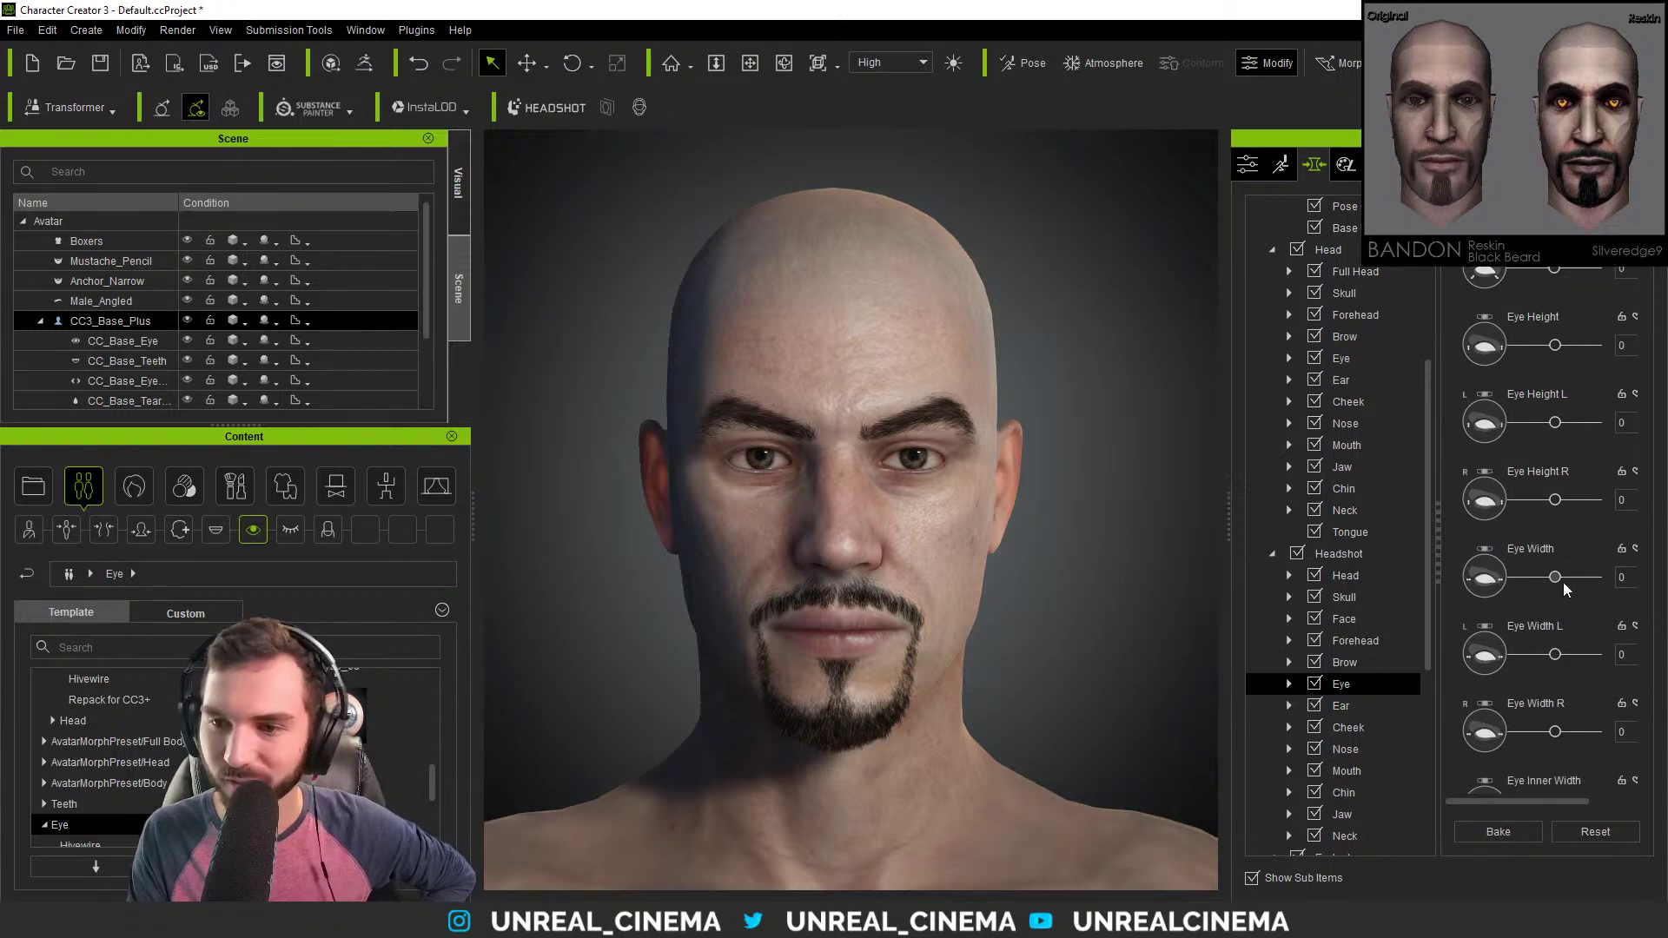
pyautogui.moveTo(1555, 584); pyautogui.dragTo(1531, 637)
pyautogui.scroll(-4, 1478, 608)
pyautogui.scroll(-2, 1486, 660)
pyautogui.scroll(-2, 1484, 667)
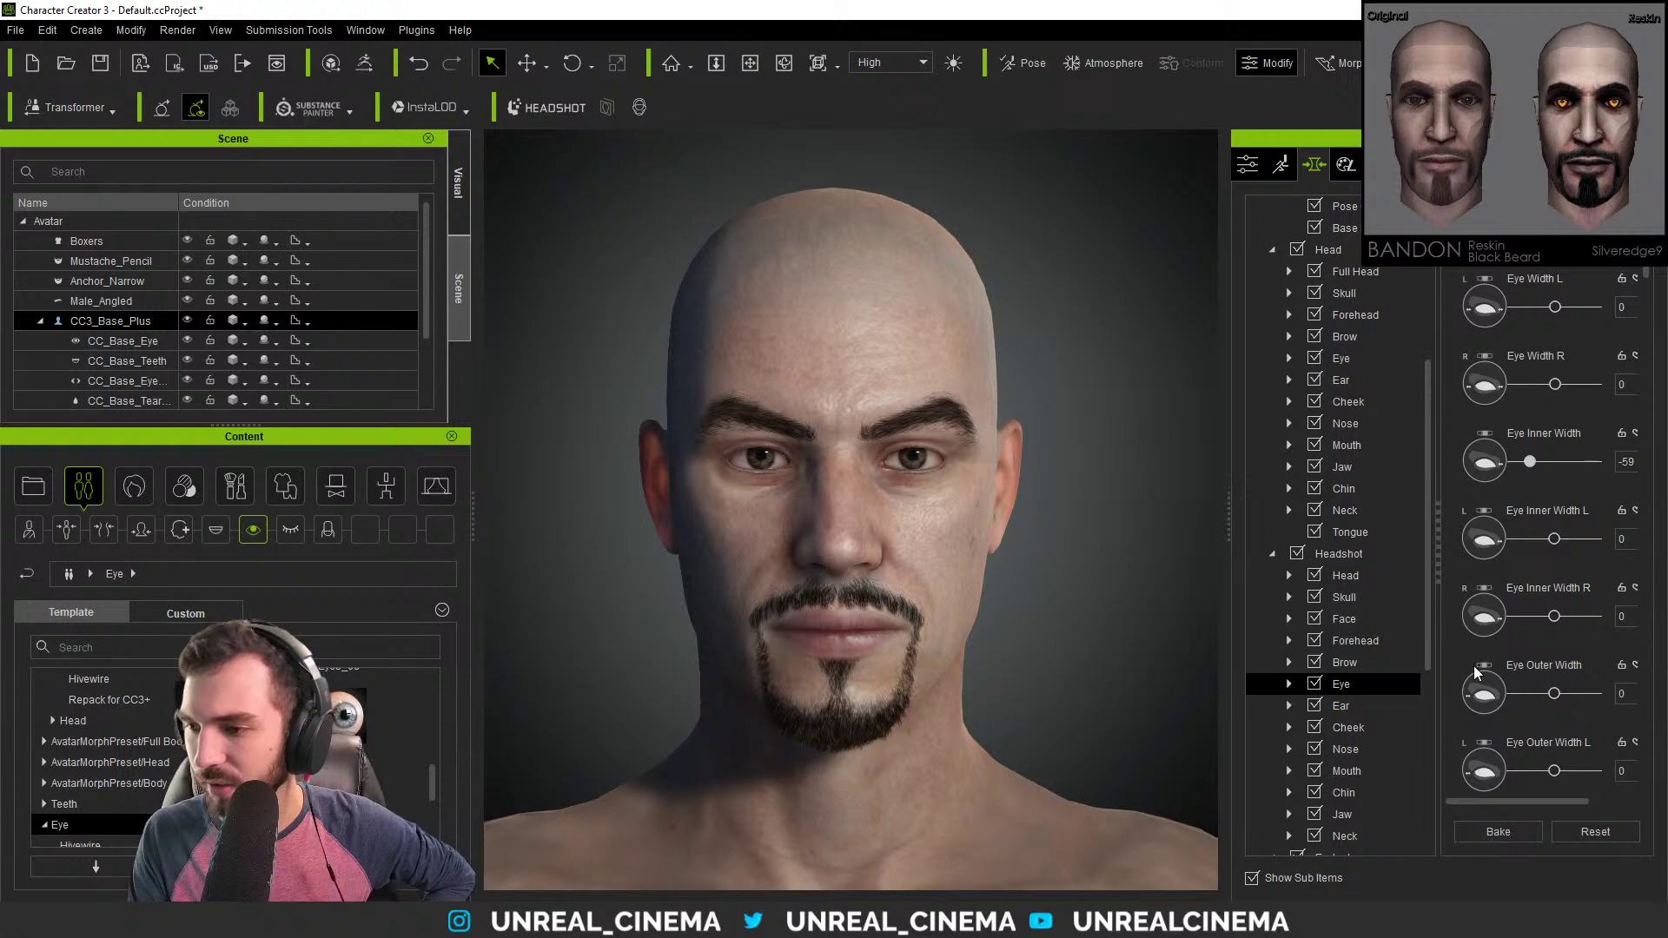
# Set the Headshot group's Eye Inner Angle morph to 46.
pyautogui.scroll(-6, 1480, 638)
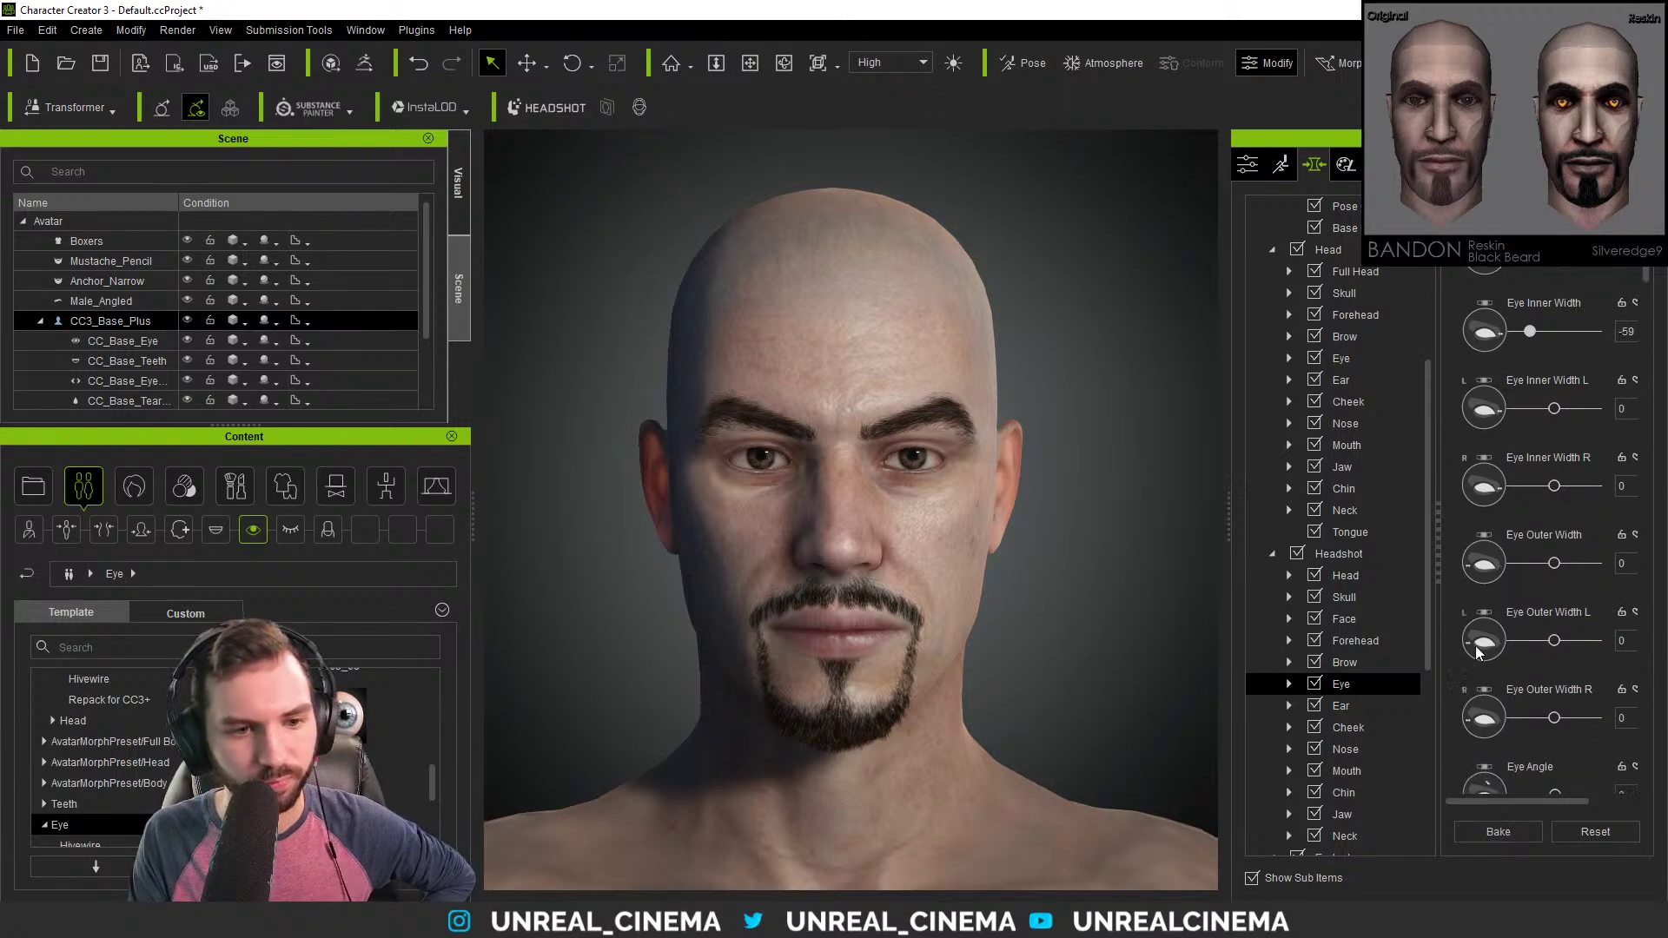
pyautogui.scroll(-4, 1483, 665)
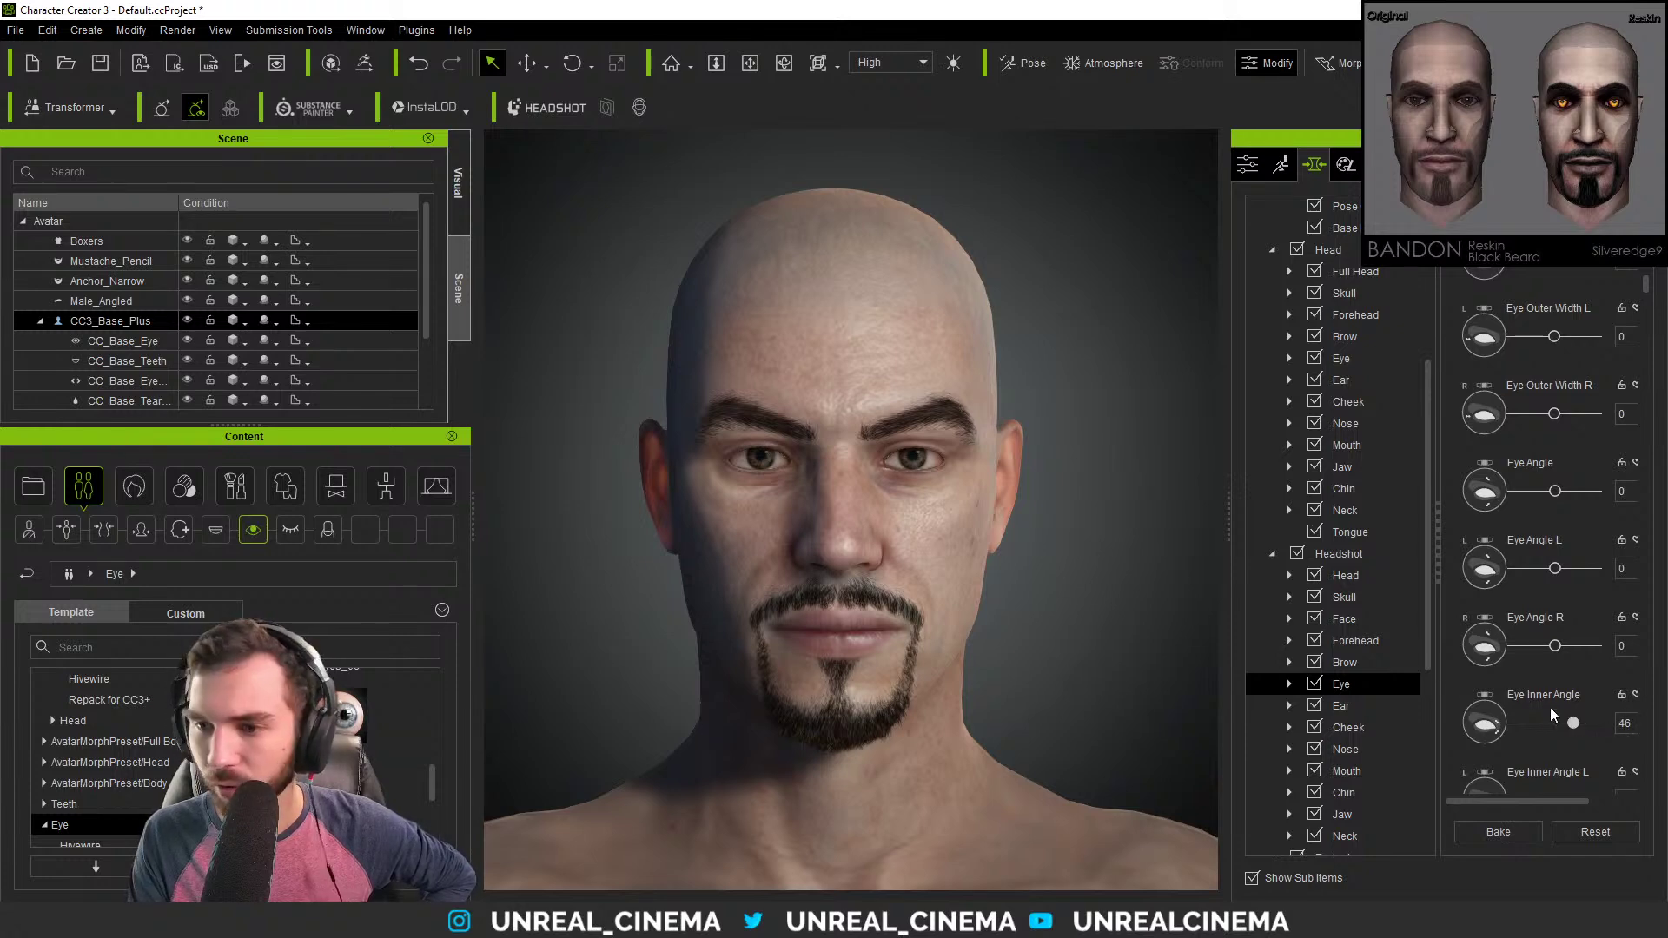
pyautogui.click(1571, 718)
pyautogui.scroll(-4, 1482, 722)
pyautogui.scroll(-3, 1483, 721)
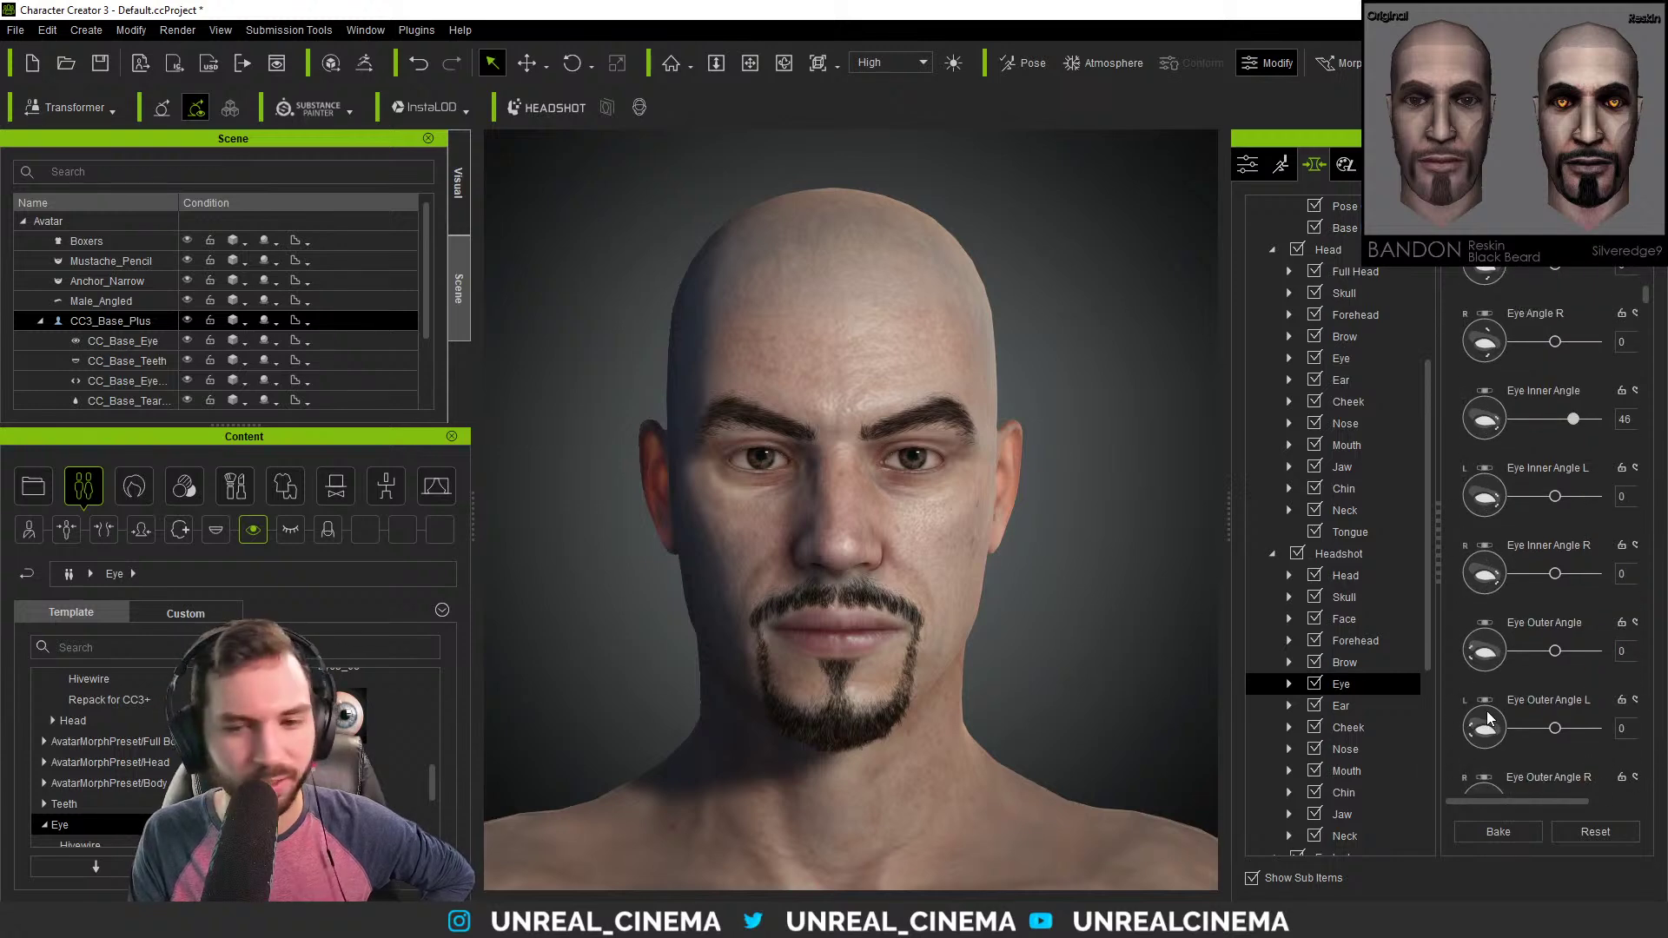
# Set the Headshot group's Eye Inner Corner Tight morph to 51 and its Eye Outer Corner Tight morph to -6.
pyautogui.scroll(-3, 1488, 711)
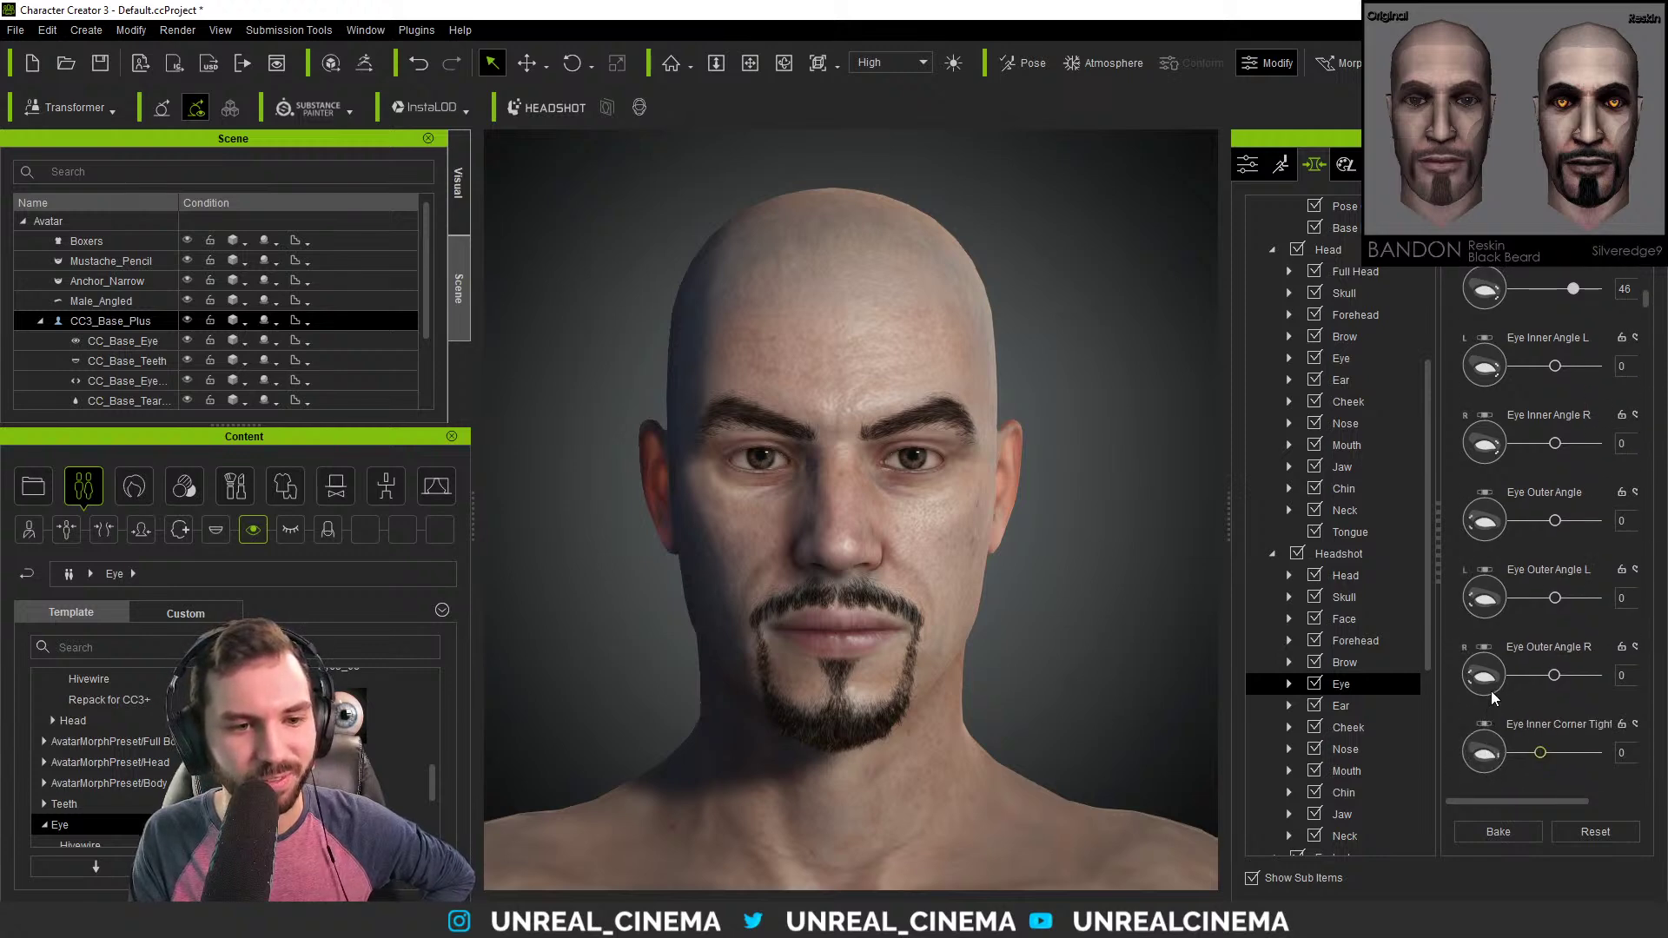
pyautogui.moveTo(1542, 753); pyautogui.dragTo(1568, 756)
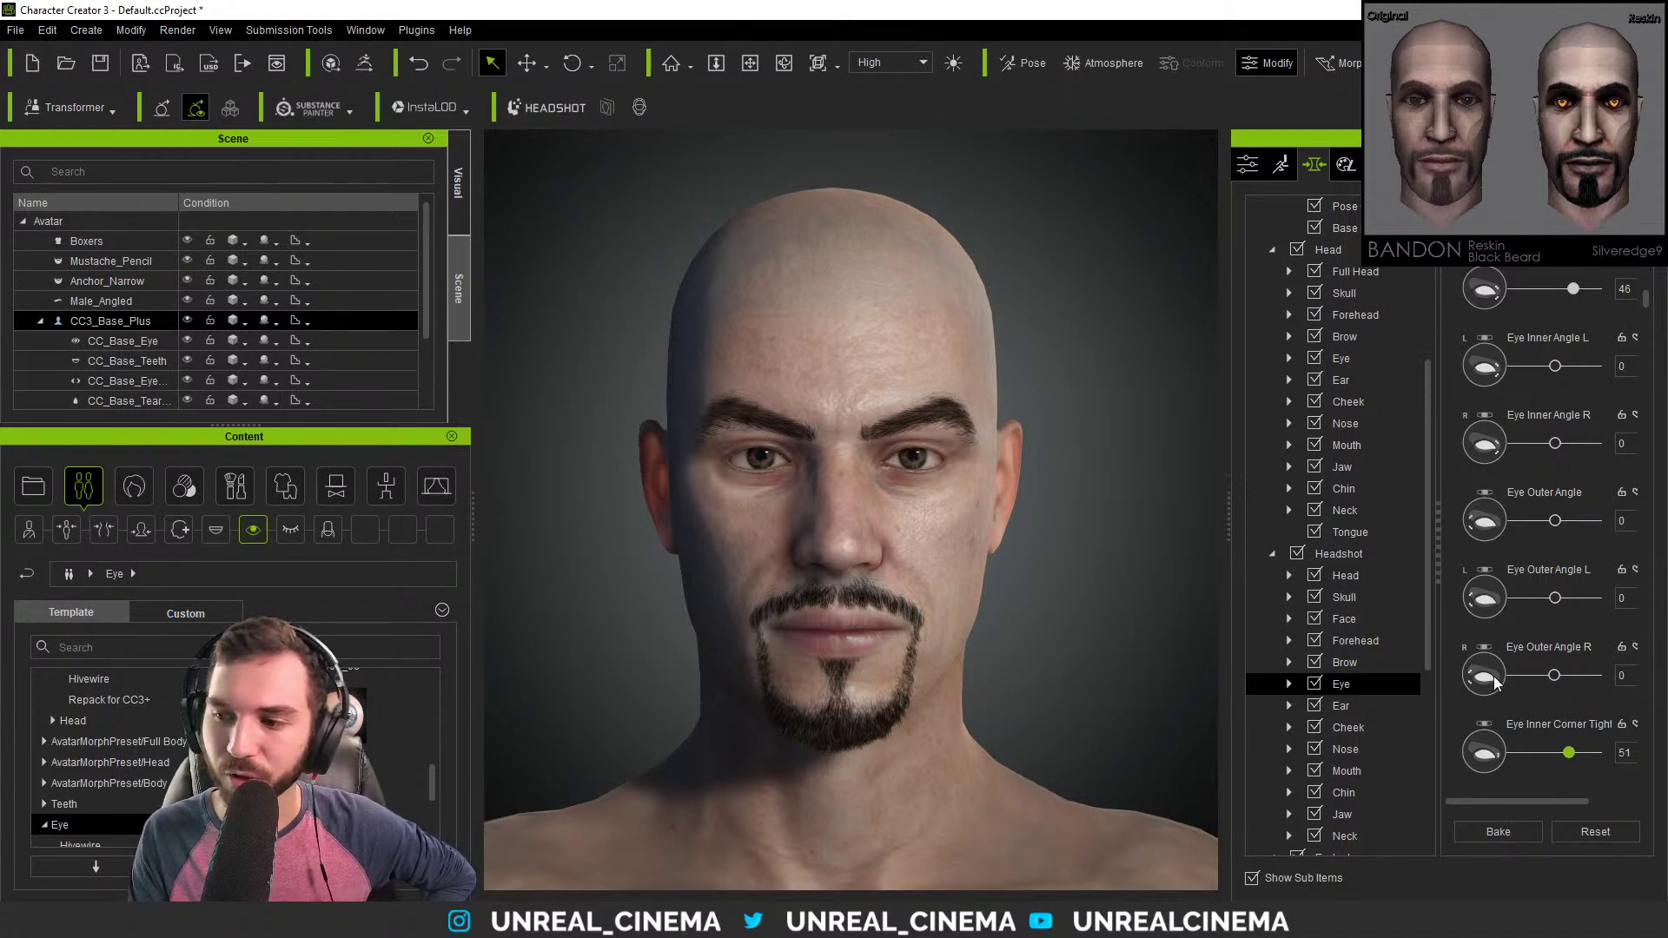
pyautogui.scroll(-3, 1494, 683)
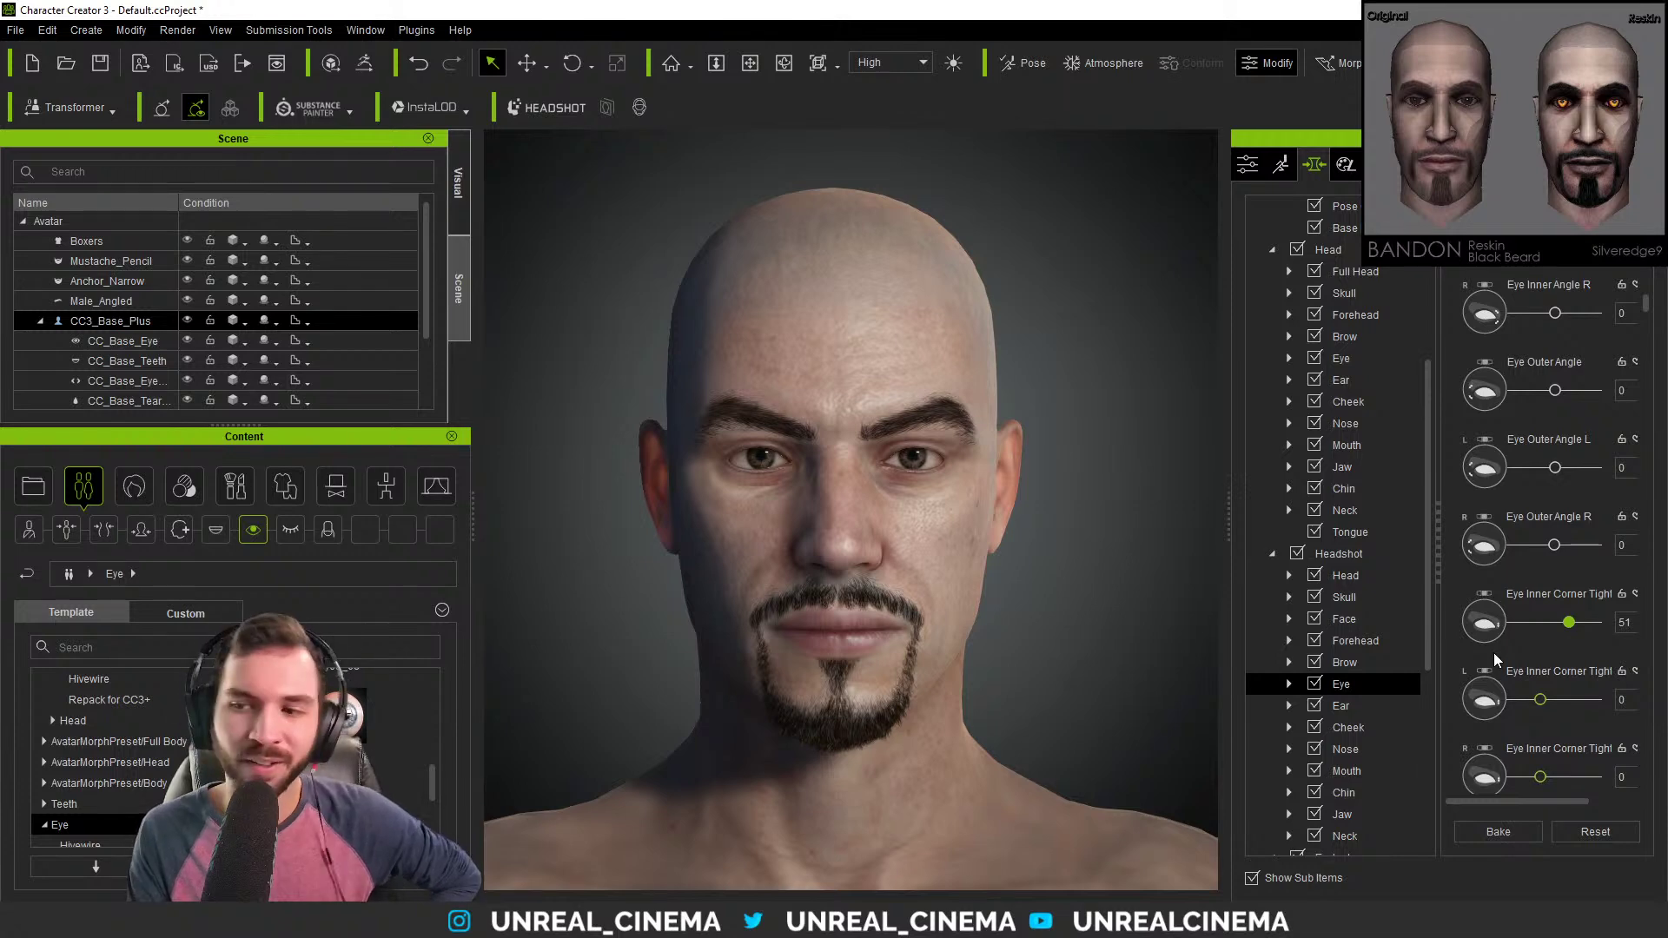
pyautogui.scroll(-3, 1488, 679)
pyautogui.scroll(-1, 1488, 635)
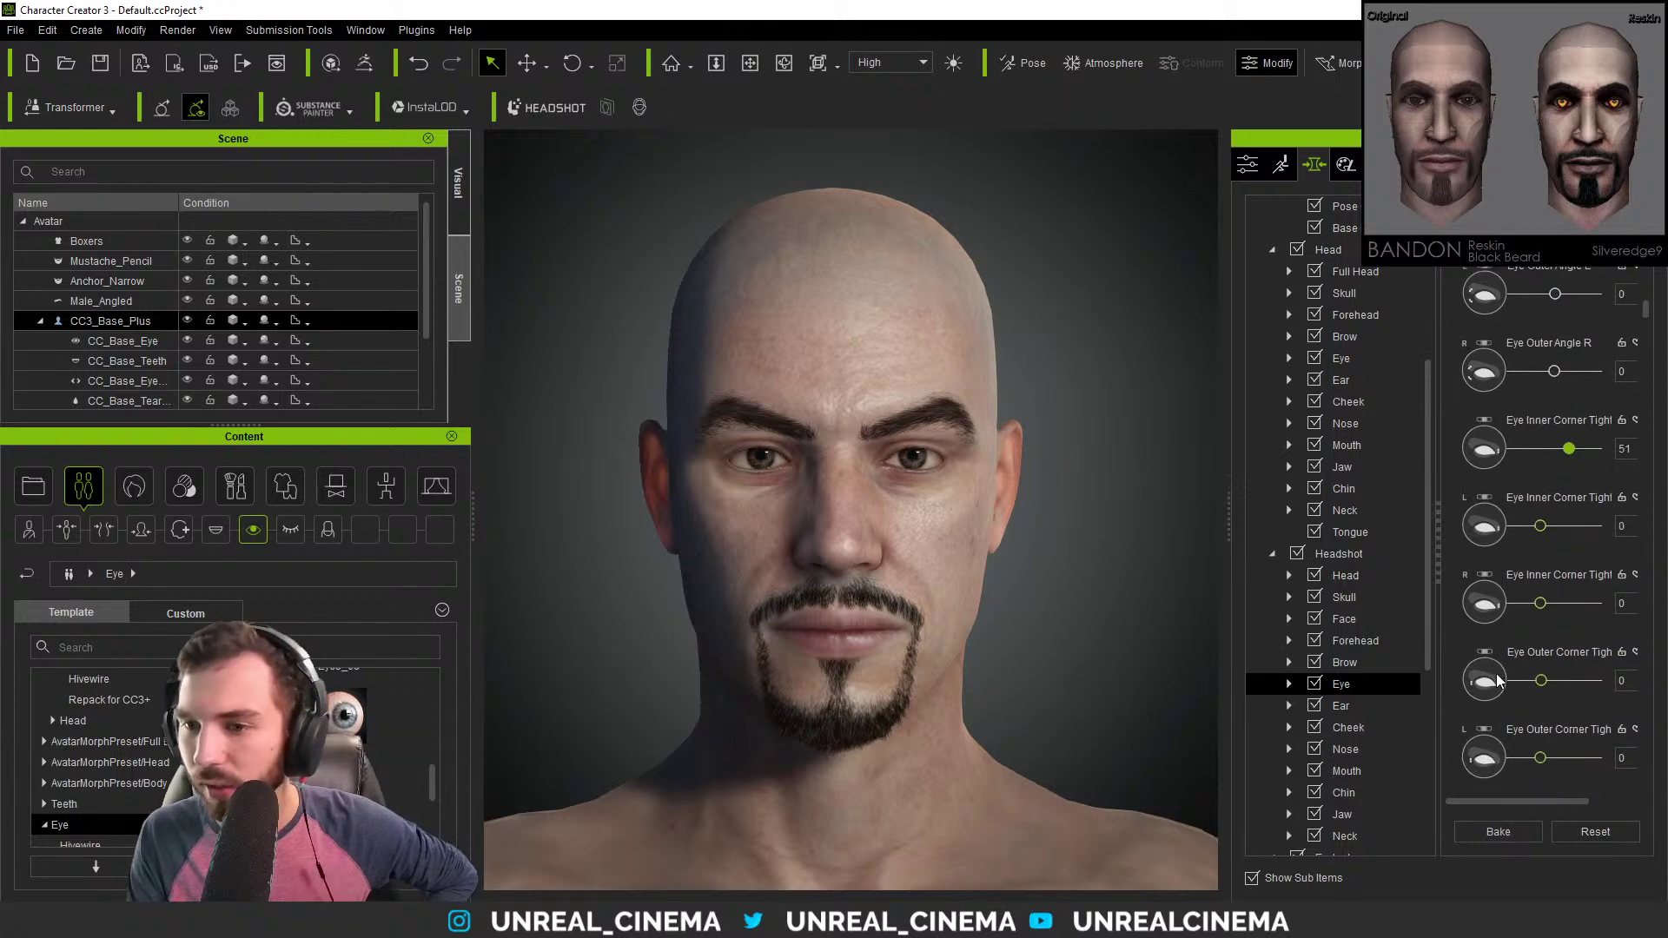
pyautogui.moveTo(1541, 681)
pyautogui.mouseDown()
pyautogui.moveTo(1527, 686)
pyautogui.moveTo(1571, 682)
pyautogui.moveTo(1540, 669)
pyautogui.mouseUp()
# Set the Headshot group's Eye Inner Corner Scale morph to -11.
pyautogui.scroll(-2, 1484, 671)
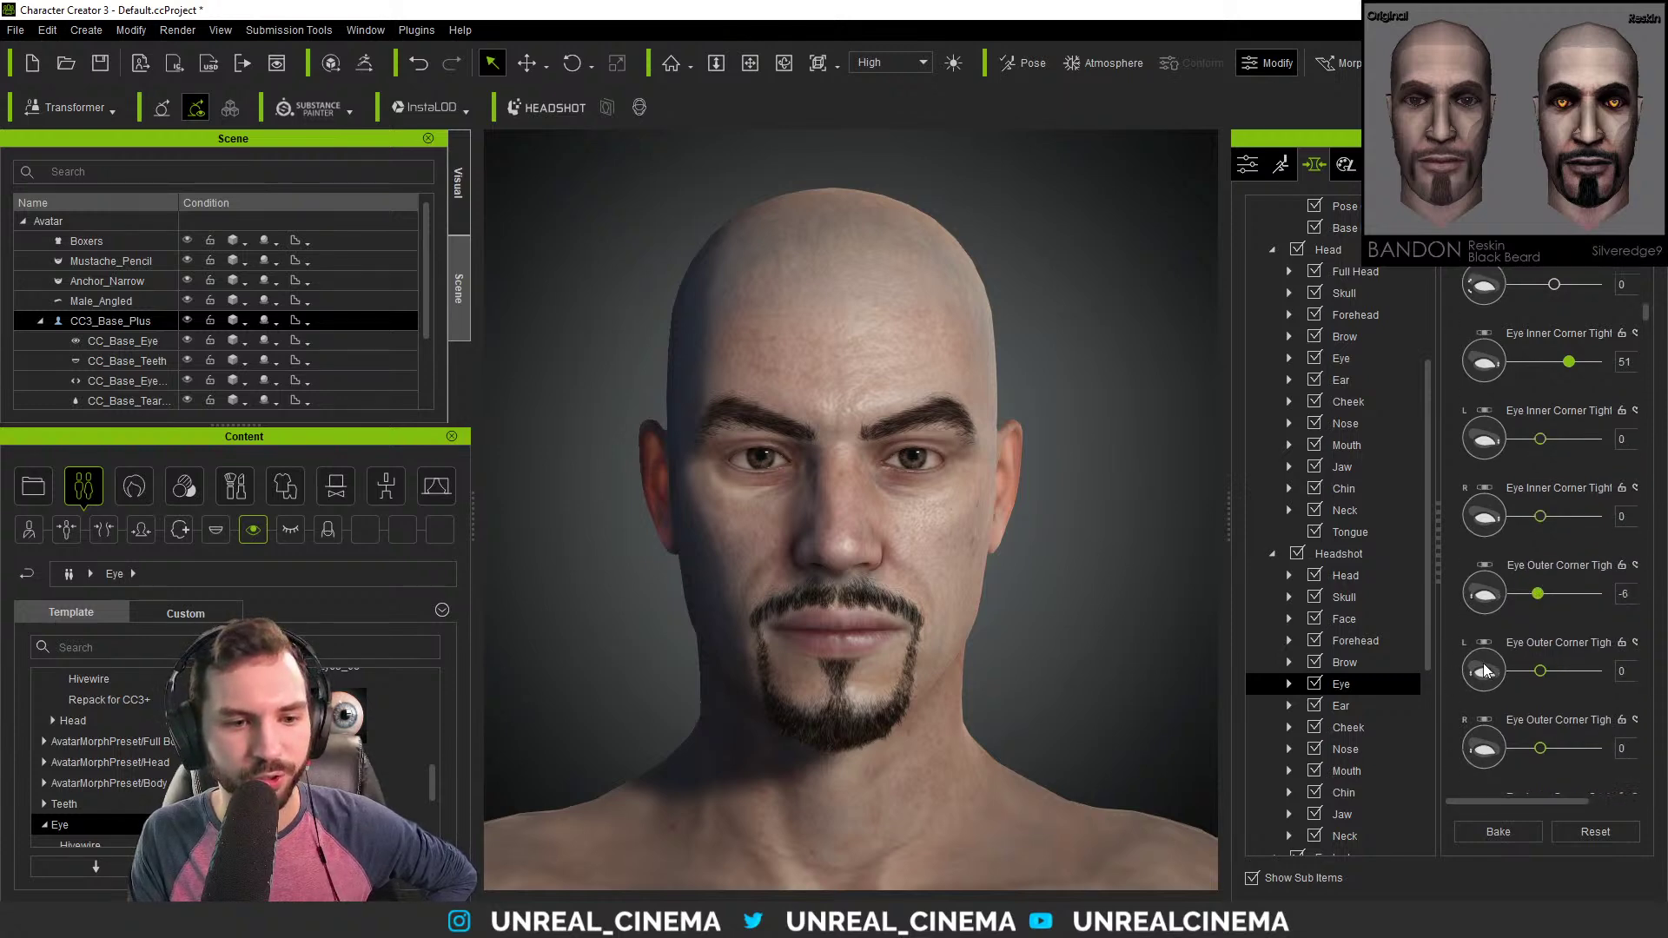
pyautogui.scroll(-3, 1487, 721)
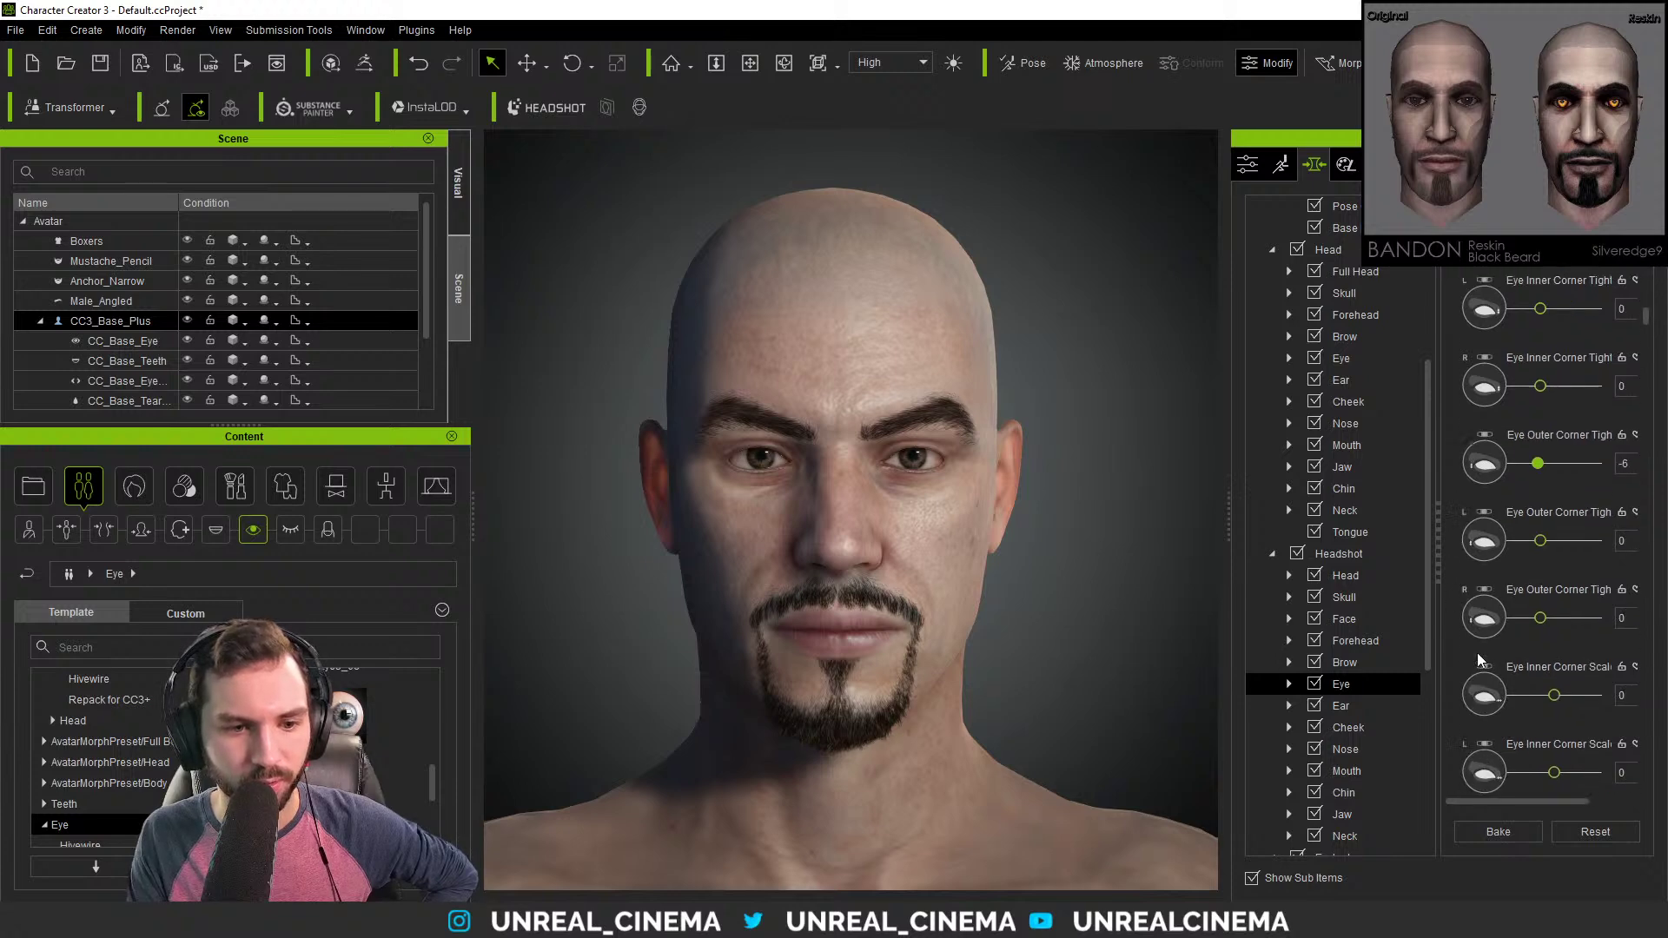
pyautogui.scroll(-1, 1477, 654)
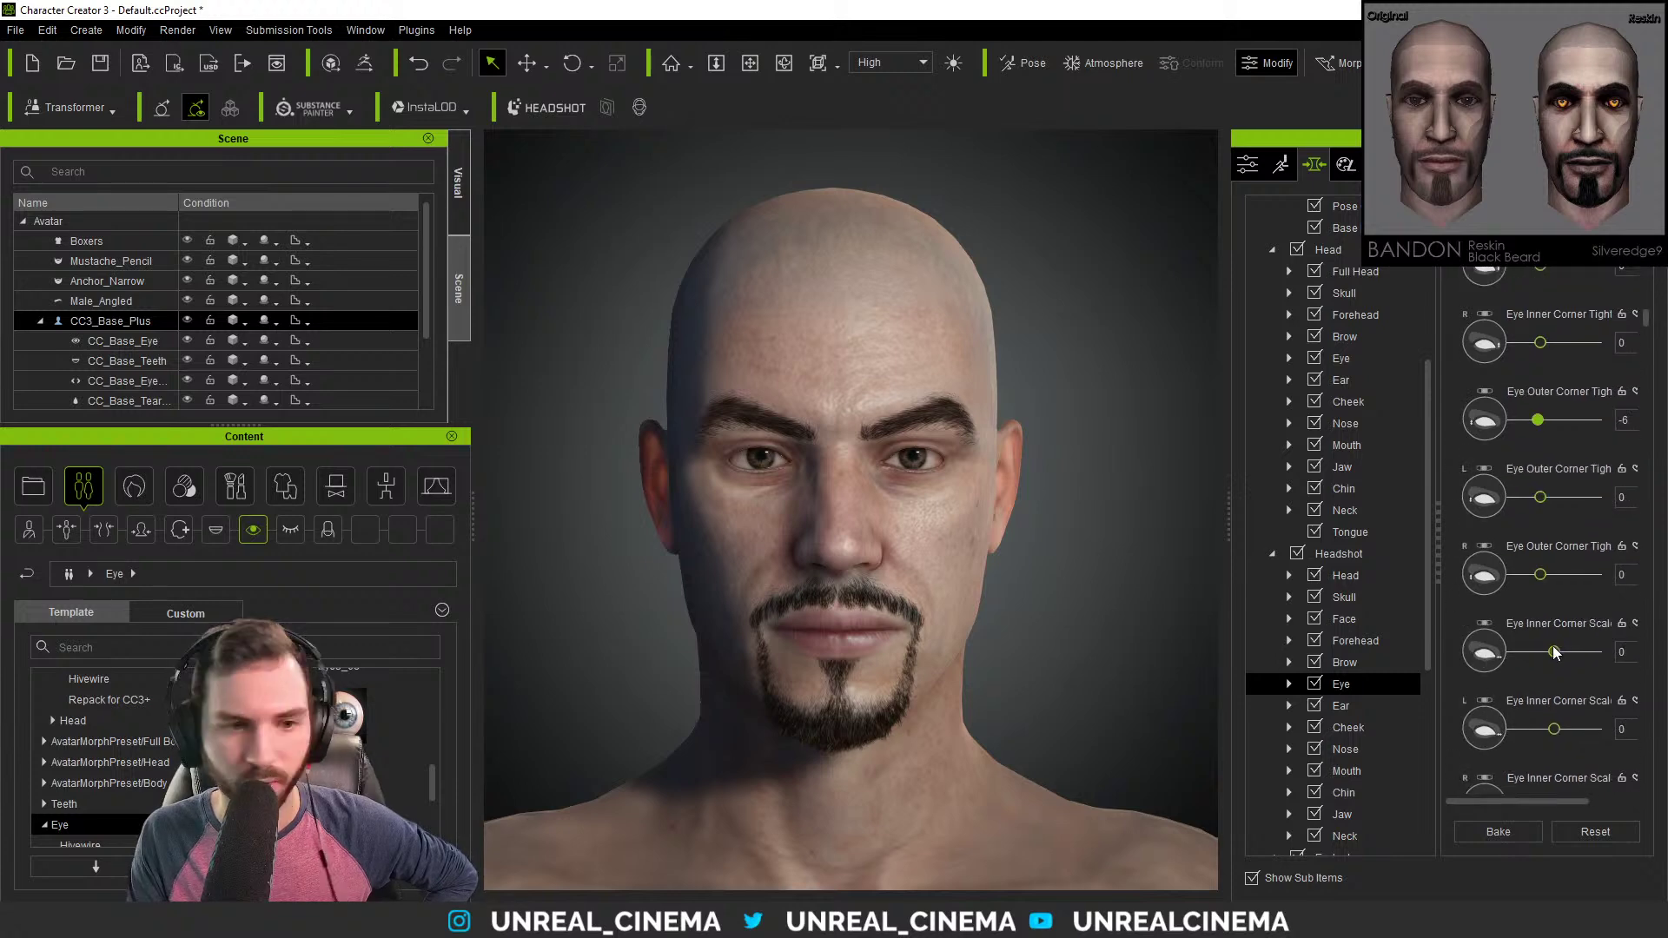
pyautogui.moveTo(1554, 653)
pyautogui.mouseDown()
pyautogui.moveTo(1574, 657)
pyautogui.moveTo(1550, 654)
pyautogui.mouseUp()
# Look through the remaining Headshot eye corner morphs, switch to the Head group's Eye morphs and set Eye Almond to 41.
pyautogui.scroll(-1, 1472, 634)
pyautogui.scroll(-1, 1472, 643)
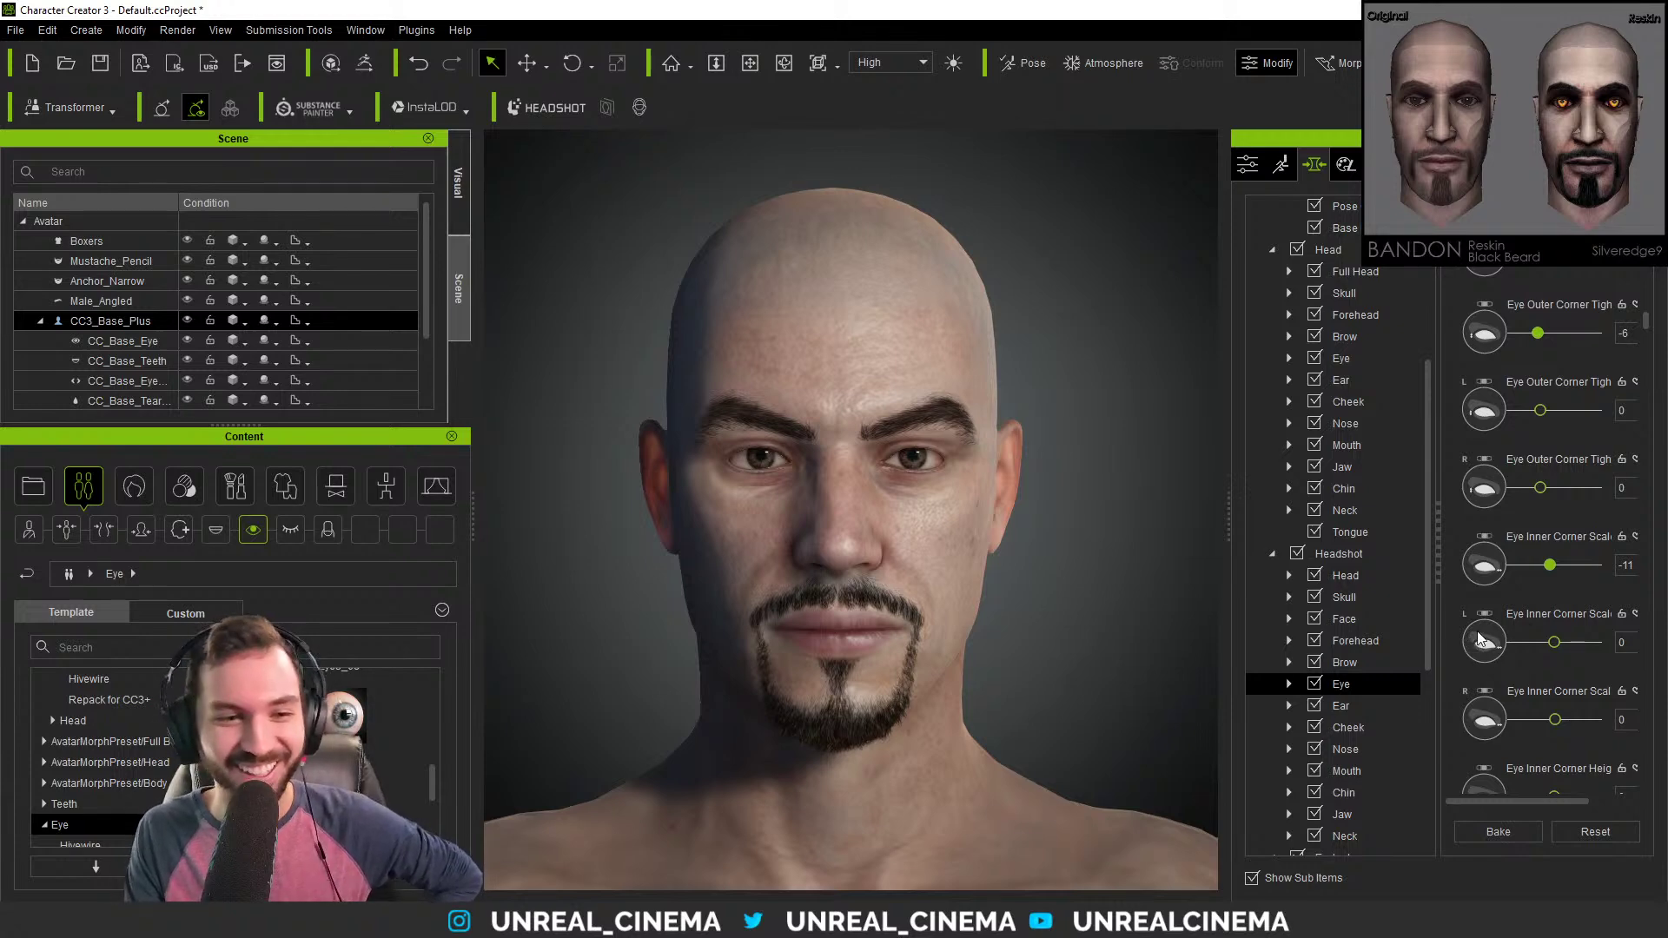
pyautogui.scroll(-3, 1487, 606)
pyautogui.scroll(-6, 1489, 605)
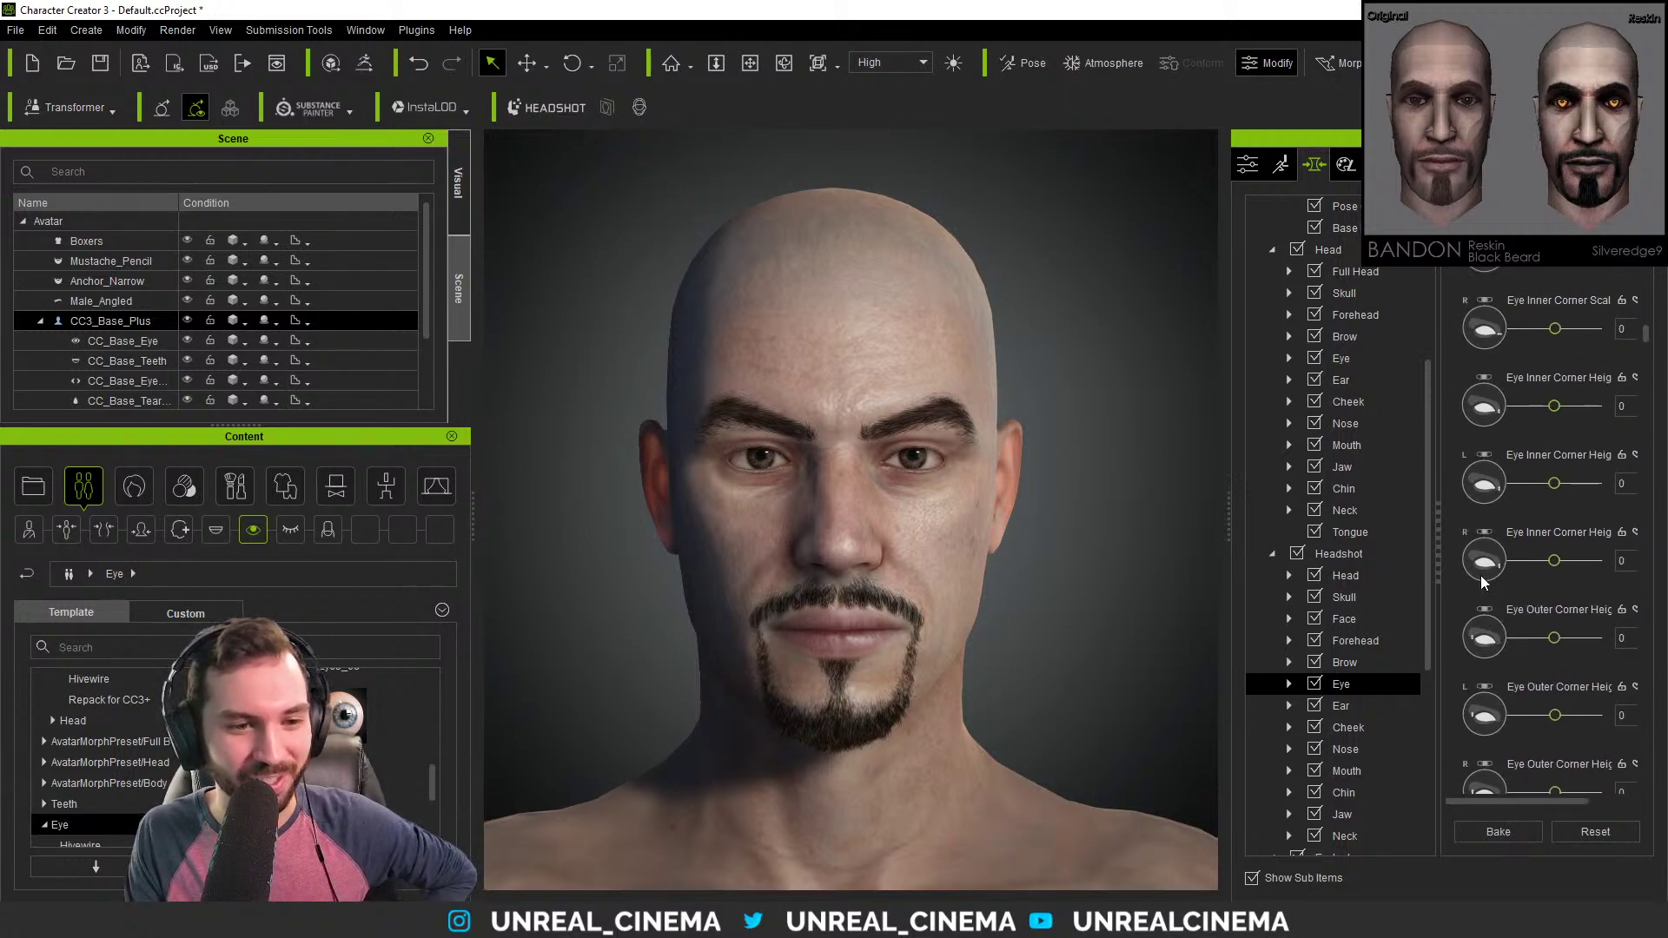
pyautogui.scroll(-5, 1480, 575)
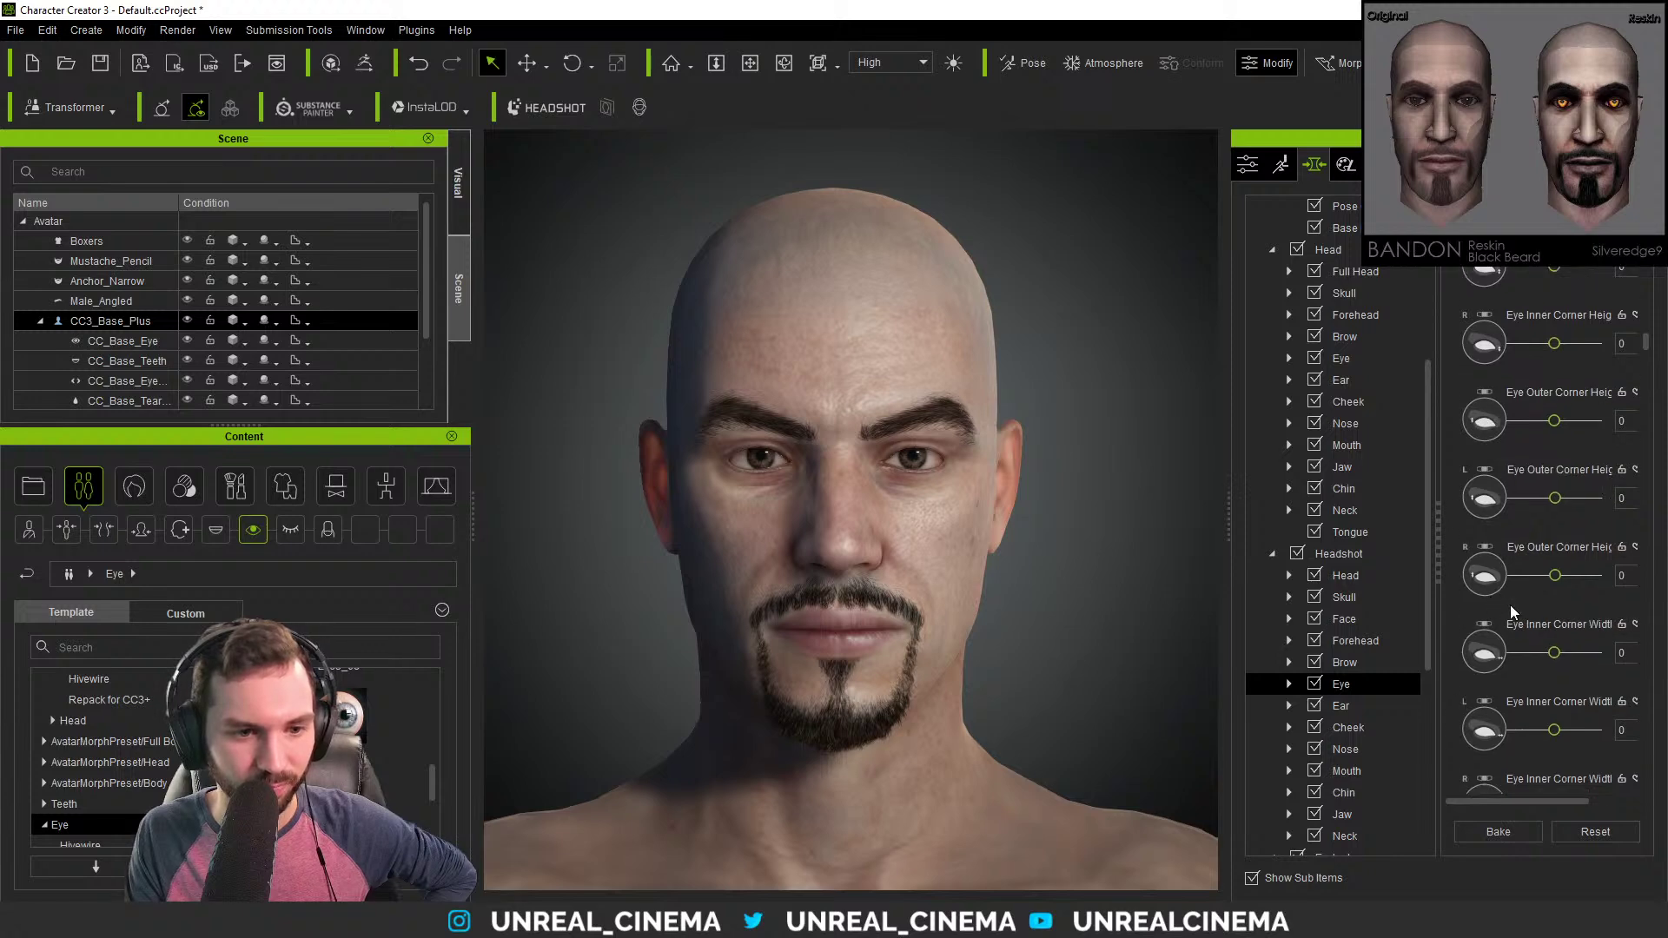
pyautogui.click(1340, 358)
pyautogui.scroll(1, 1478, 491)
pyautogui.scroll(-11, 1478, 491)
pyautogui.scroll(-11, 1478, 520)
pyautogui.scroll(-8, 1481, 526)
pyautogui.moveTo(1513, 720); pyautogui.dragTo(1552, 720)
pyautogui.moveTo(1545, 719)
pyautogui.mouseDown()
pyautogui.moveTo(1484, 715)
pyautogui.moveTo(1550, 718)
pyautogui.mouseUp()
# Test the Head group's Eye Round A morph at 100, return it to 0, and set Eye Round B to 25.
pyautogui.scroll(-3, 1483, 702)
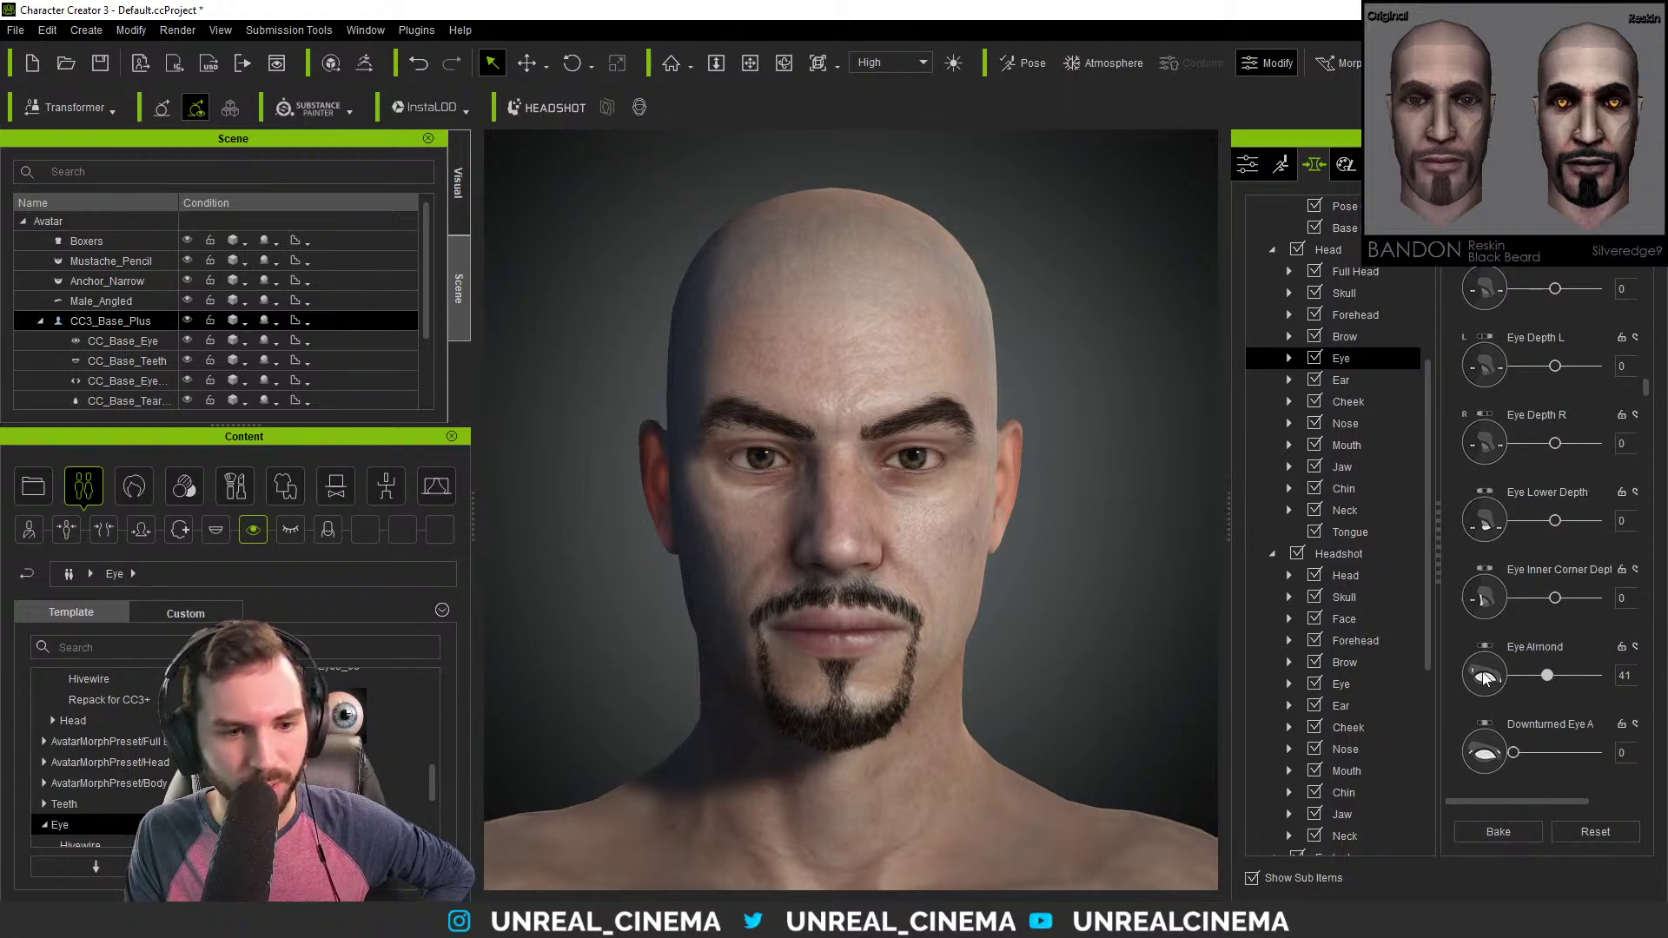
pyautogui.scroll(-2, 1483, 678)
pyautogui.moveTo(1514, 724); pyautogui.dragTo(1666, 735)
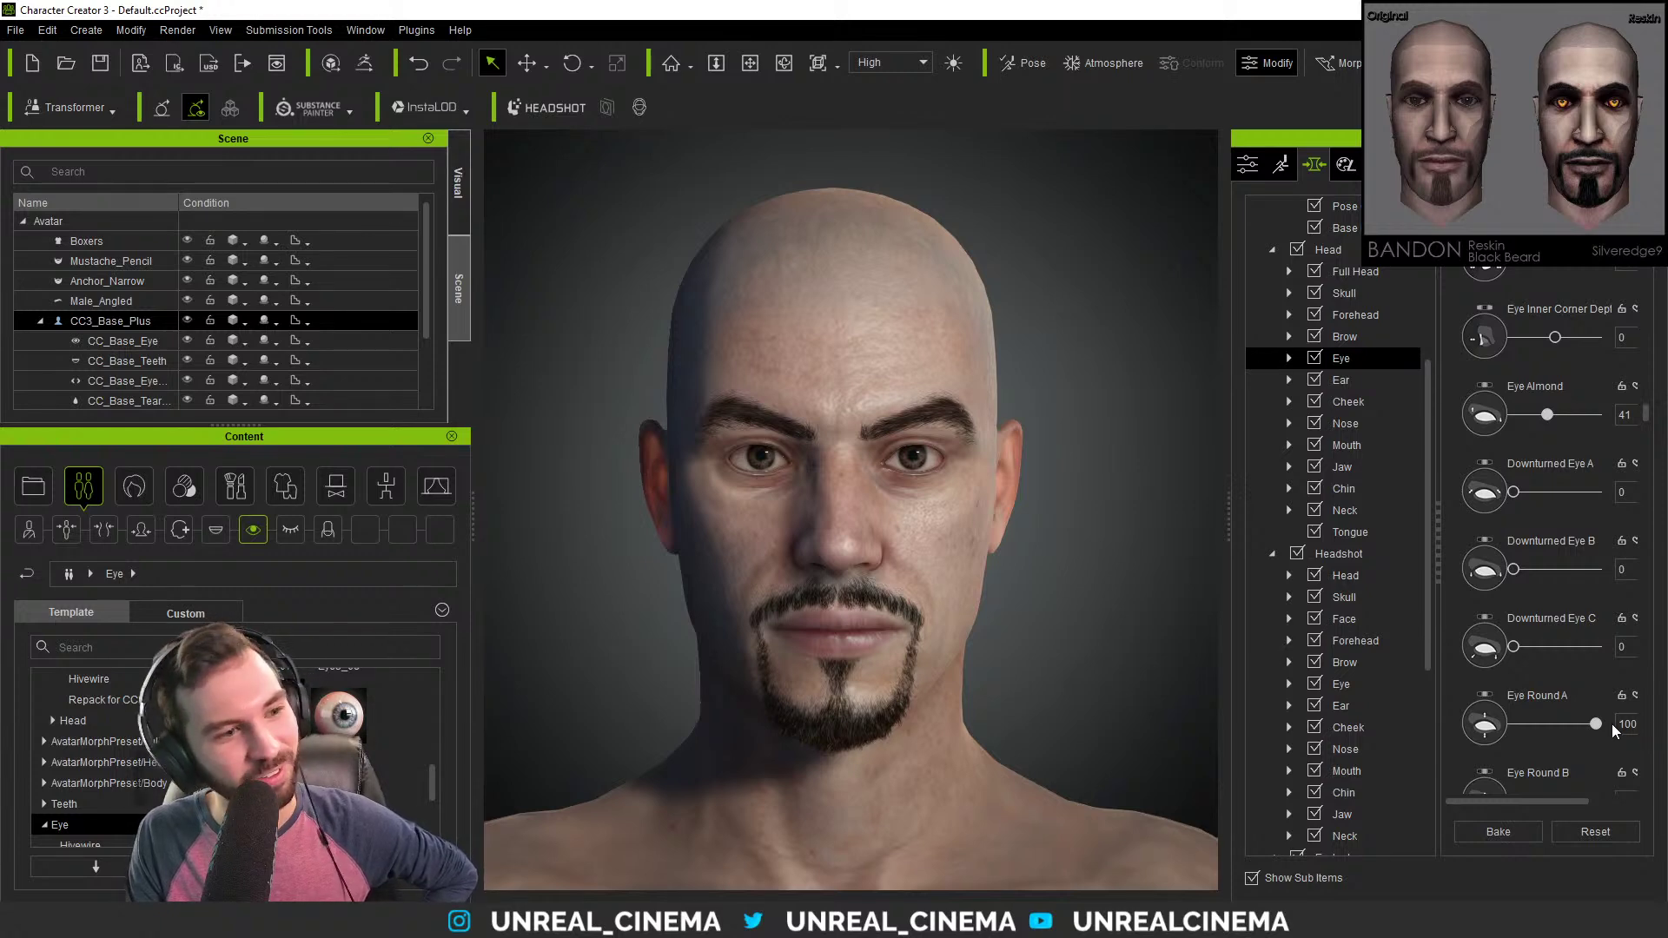
pyautogui.moveTo(1593, 722); pyautogui.dragTo(1546, 714)
pyautogui.scroll(-2, 1473, 718)
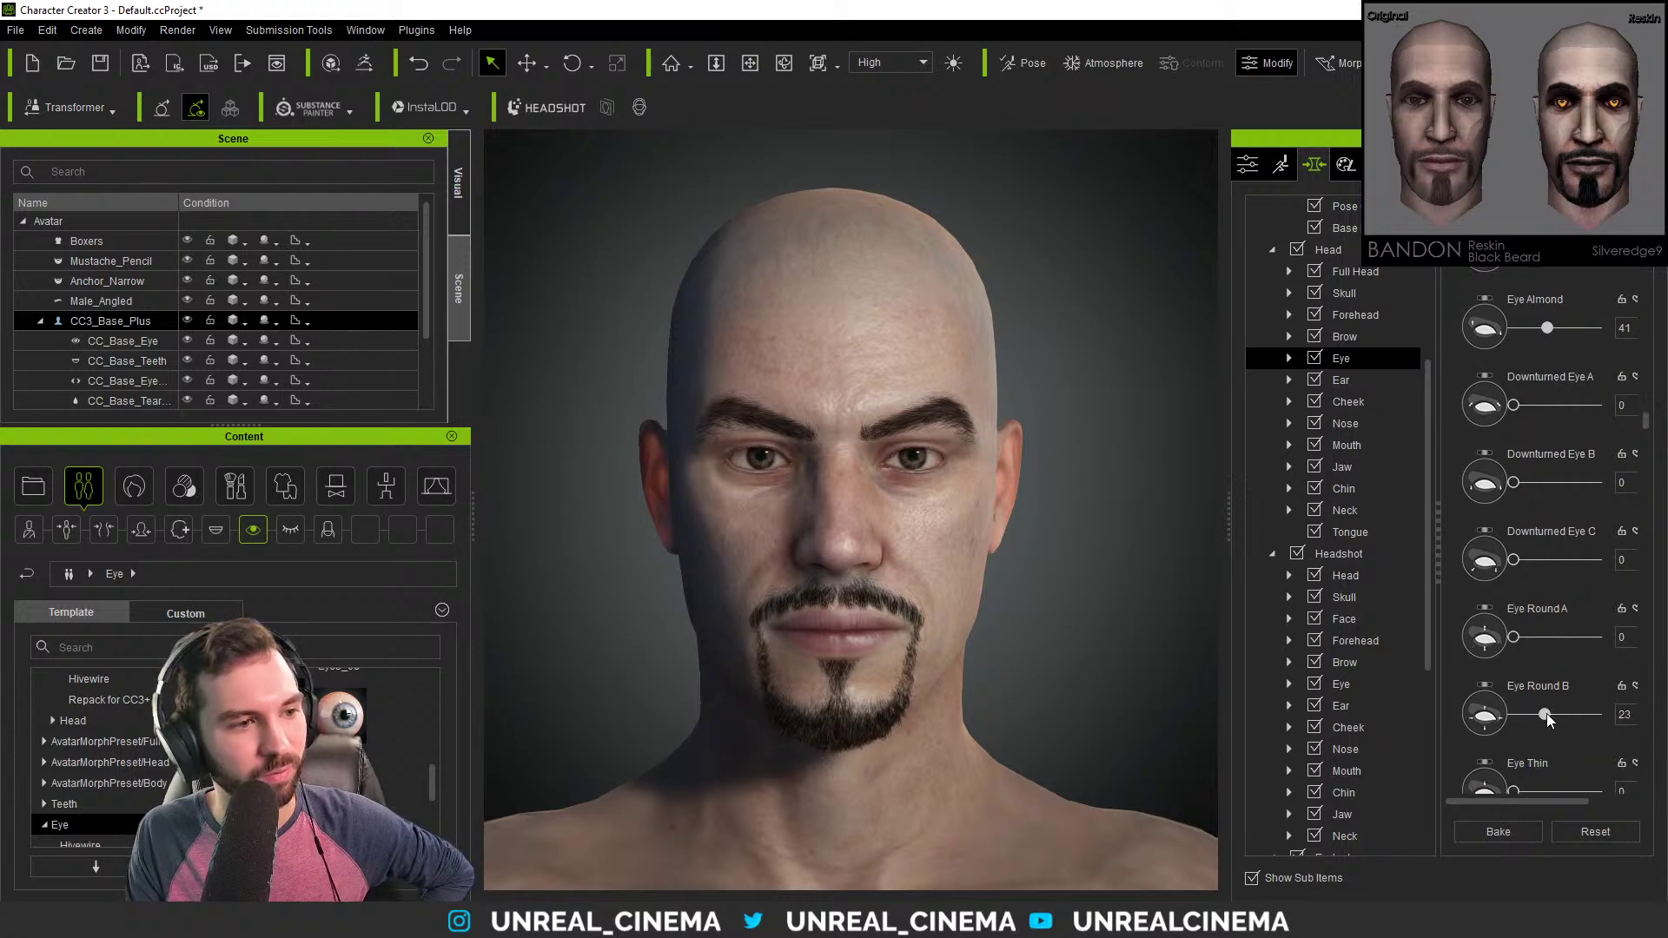
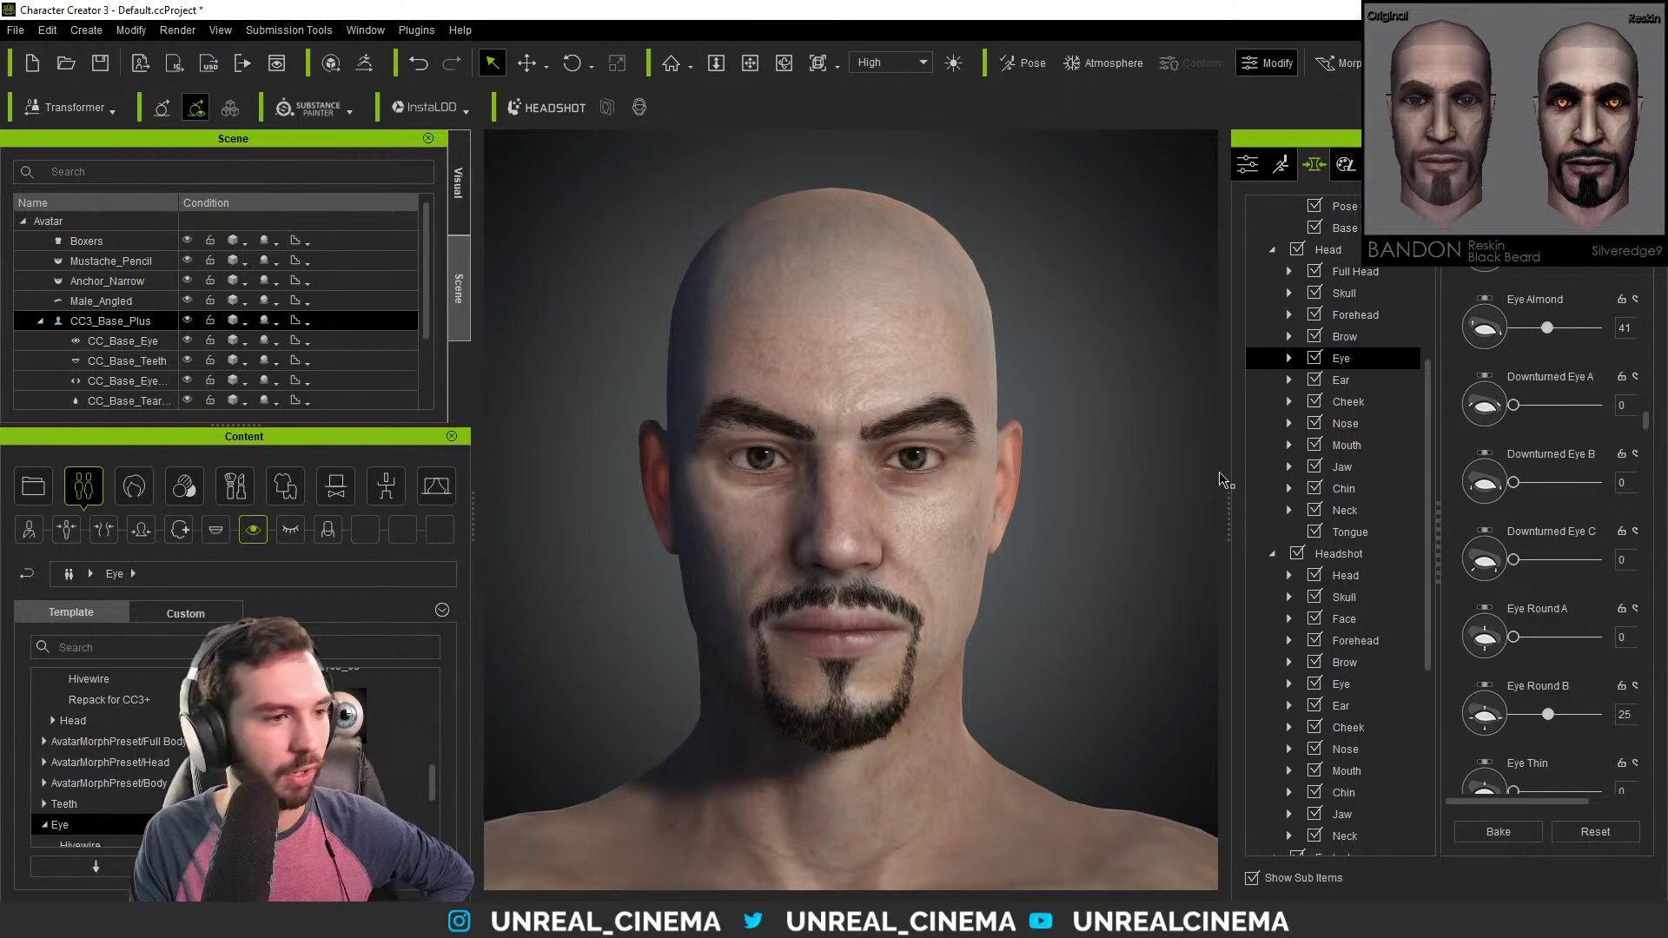
# Set the Head group's Eye Almond Inner morph to -48.
pyautogui.scroll(-1, 1478, 615)
pyautogui.scroll(-2, 1480, 622)
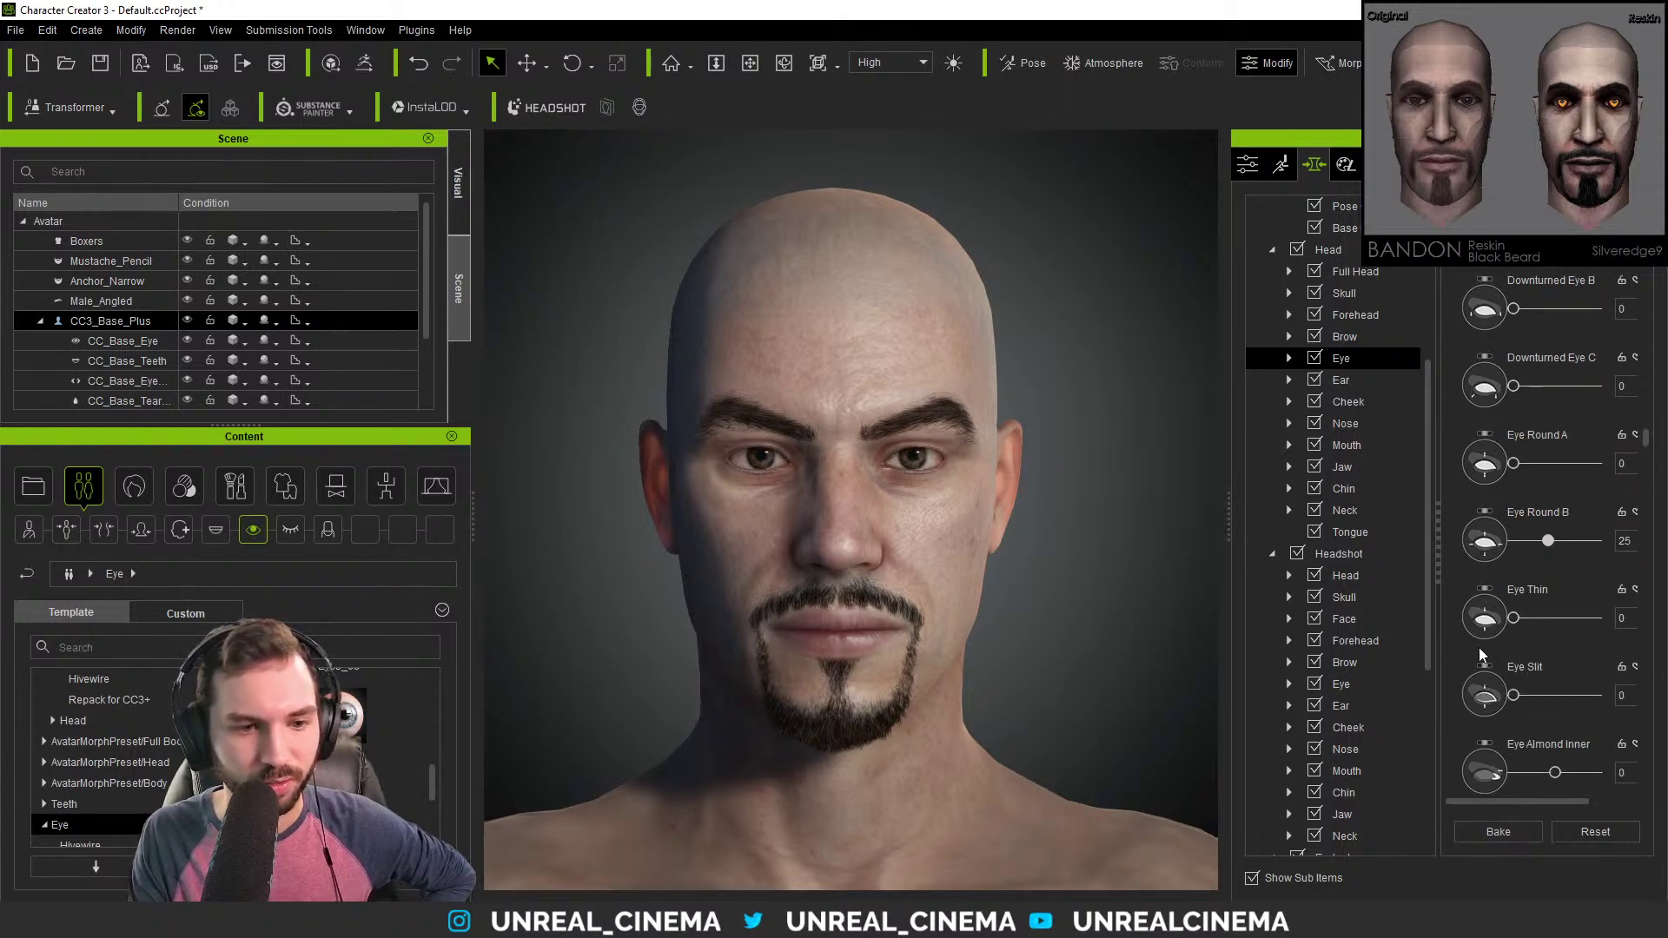
pyautogui.moveTo(1546, 656); pyautogui.dragTo(1537, 696)
# Try raising the Head group's Eyelid Lower Height morph and return it to 0.
pyautogui.scroll(-1, 1548, 700)
pyautogui.scroll(-3, 1473, 701)
pyautogui.scroll(-2, 1512, 680)
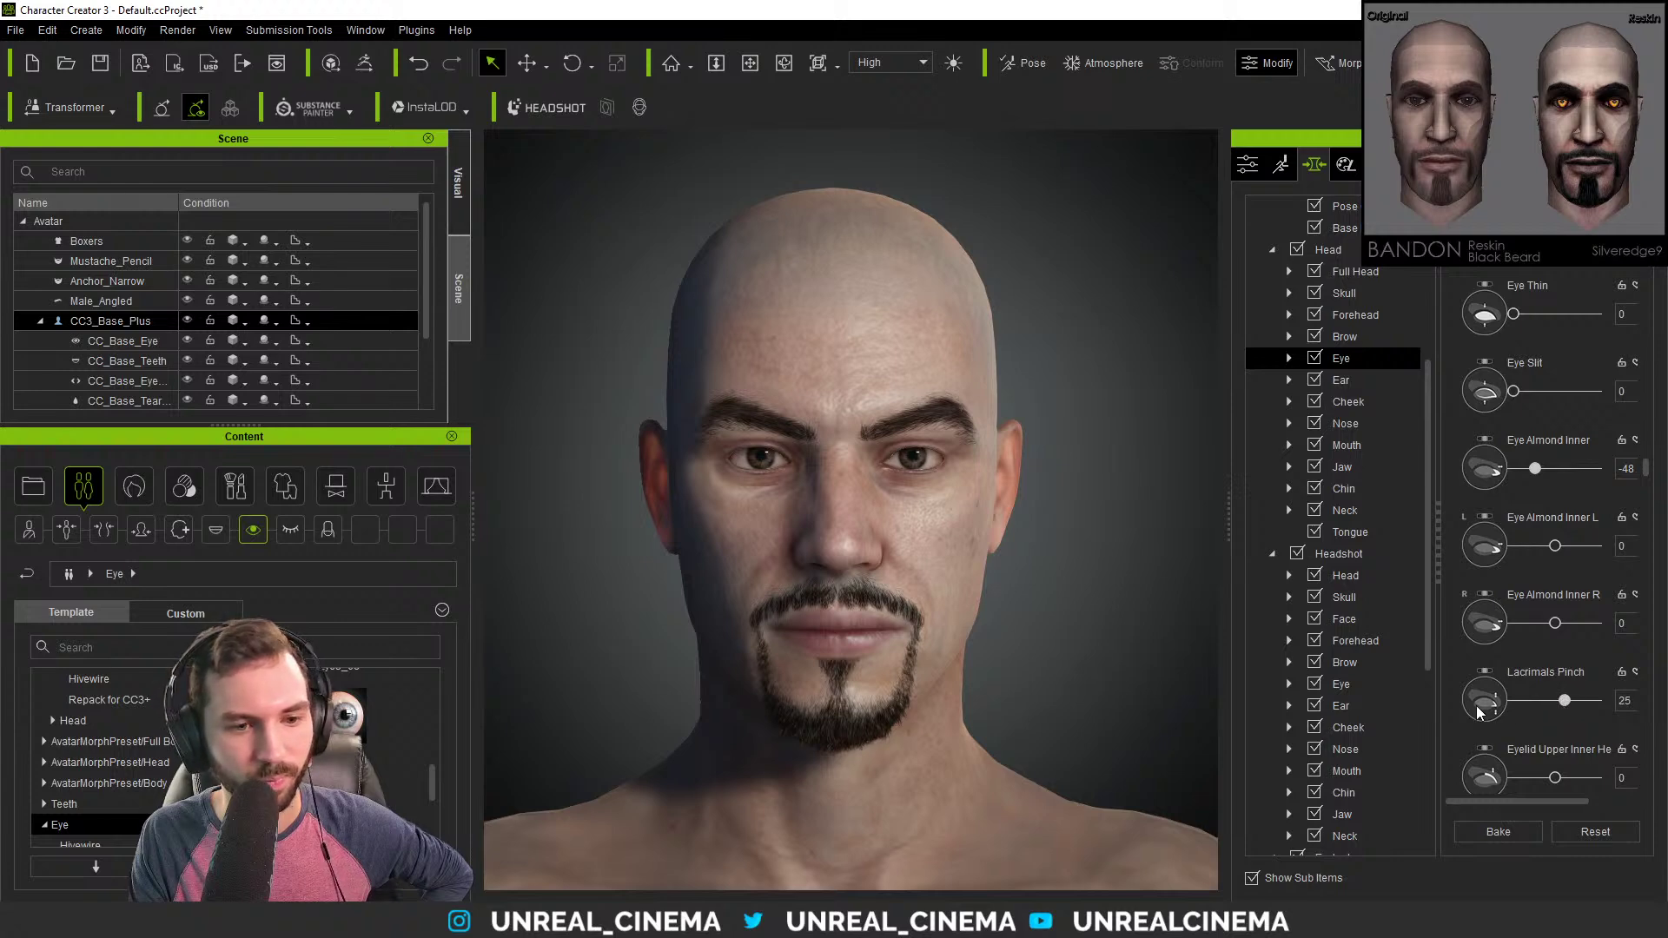
pyautogui.scroll(-4, 1496, 715)
pyautogui.scroll(-1, 1483, 663)
pyautogui.click(1524, 716)
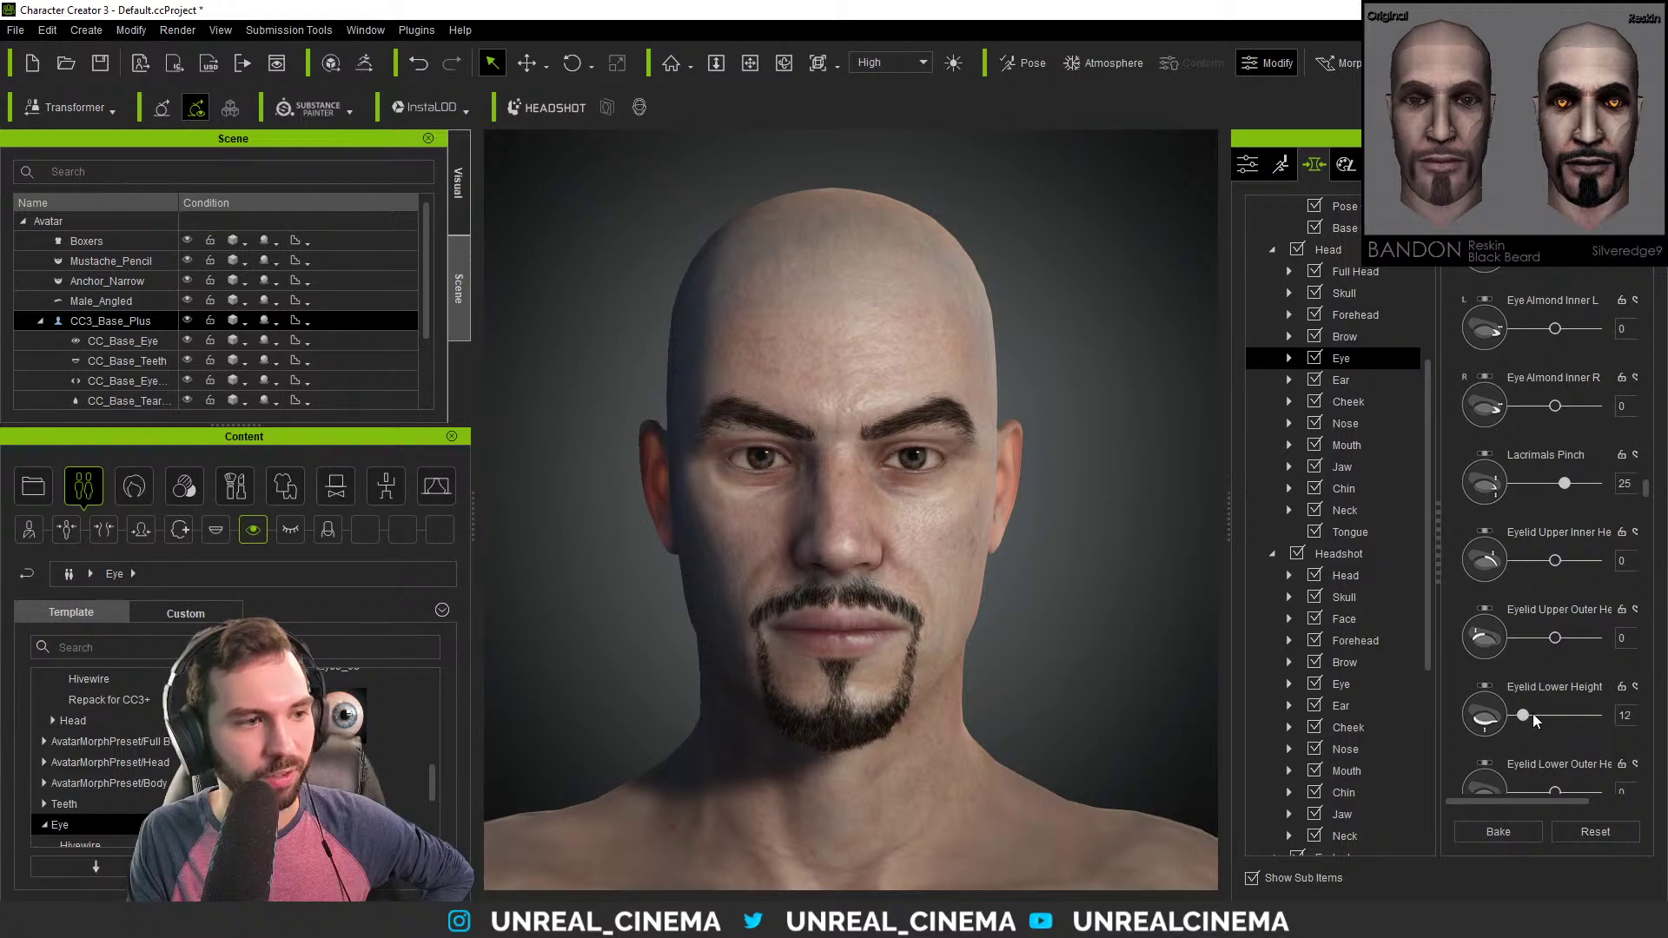
pyautogui.moveTo(1524, 717); pyautogui.dragTo(1512, 717)
# Set the Head group's Eyelid Lower Outer Height morph to -3.
pyautogui.scroll(-1, 1564, 737)
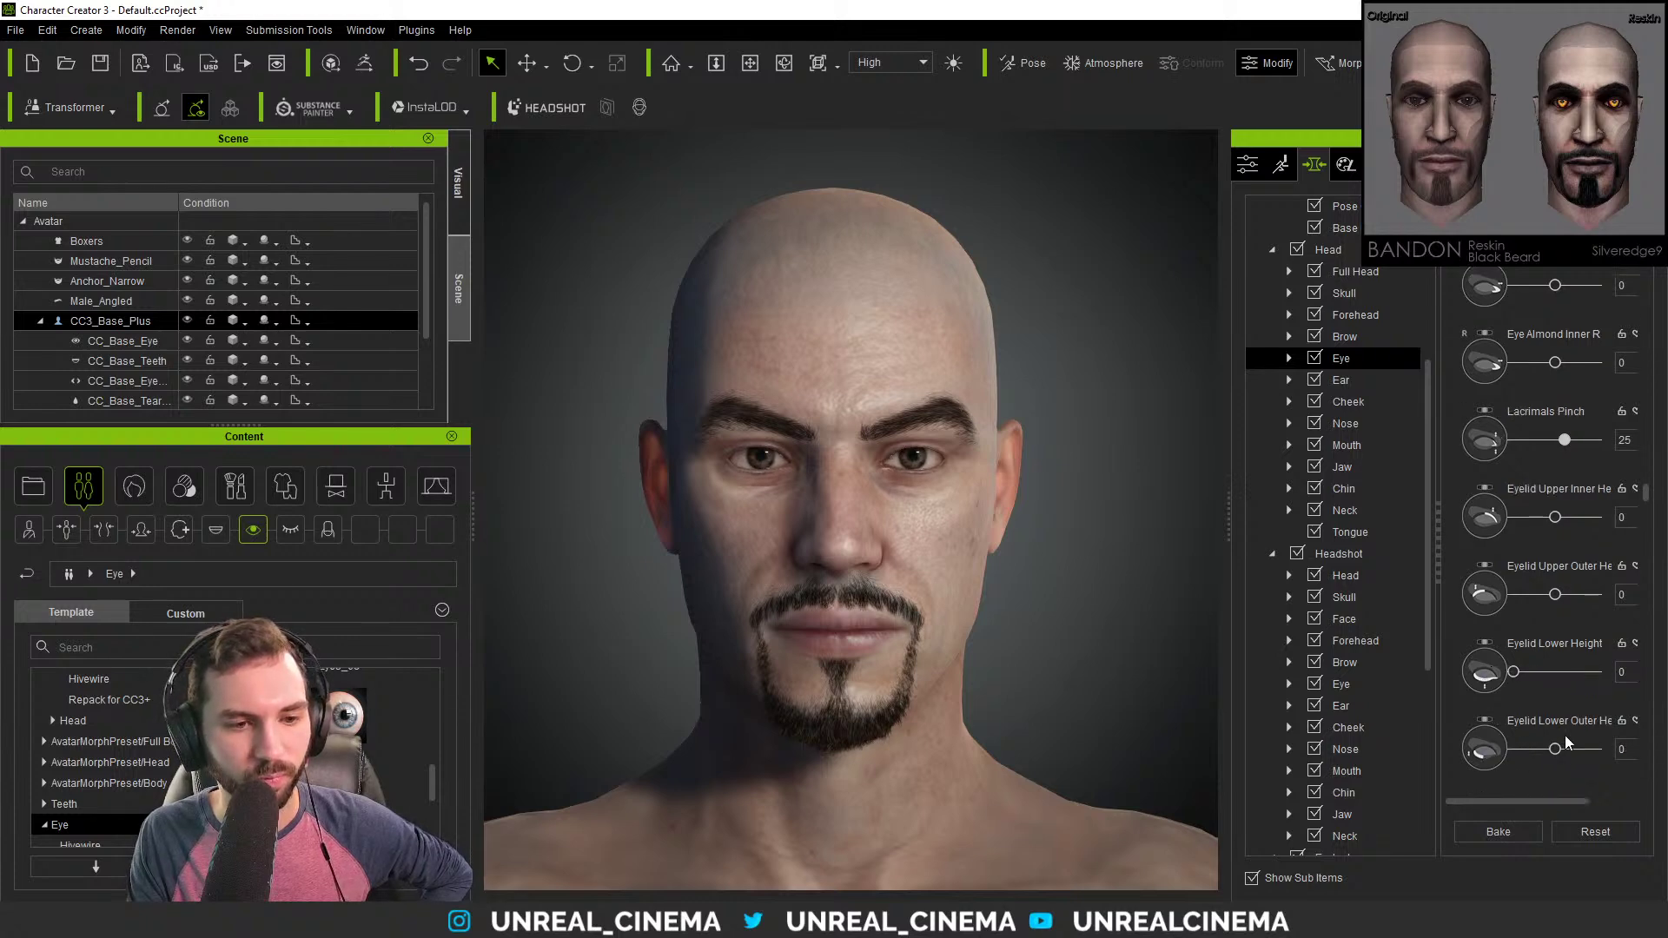
pyautogui.moveTo(1545, 749)
pyautogui.mouseDown()
pyautogui.moveTo(1573, 746)
pyautogui.moveTo(1555, 749)
pyautogui.mouseUp()
pyautogui.scroll(-1, 1486, 728)
pyautogui.scroll(-1, 1486, 728)
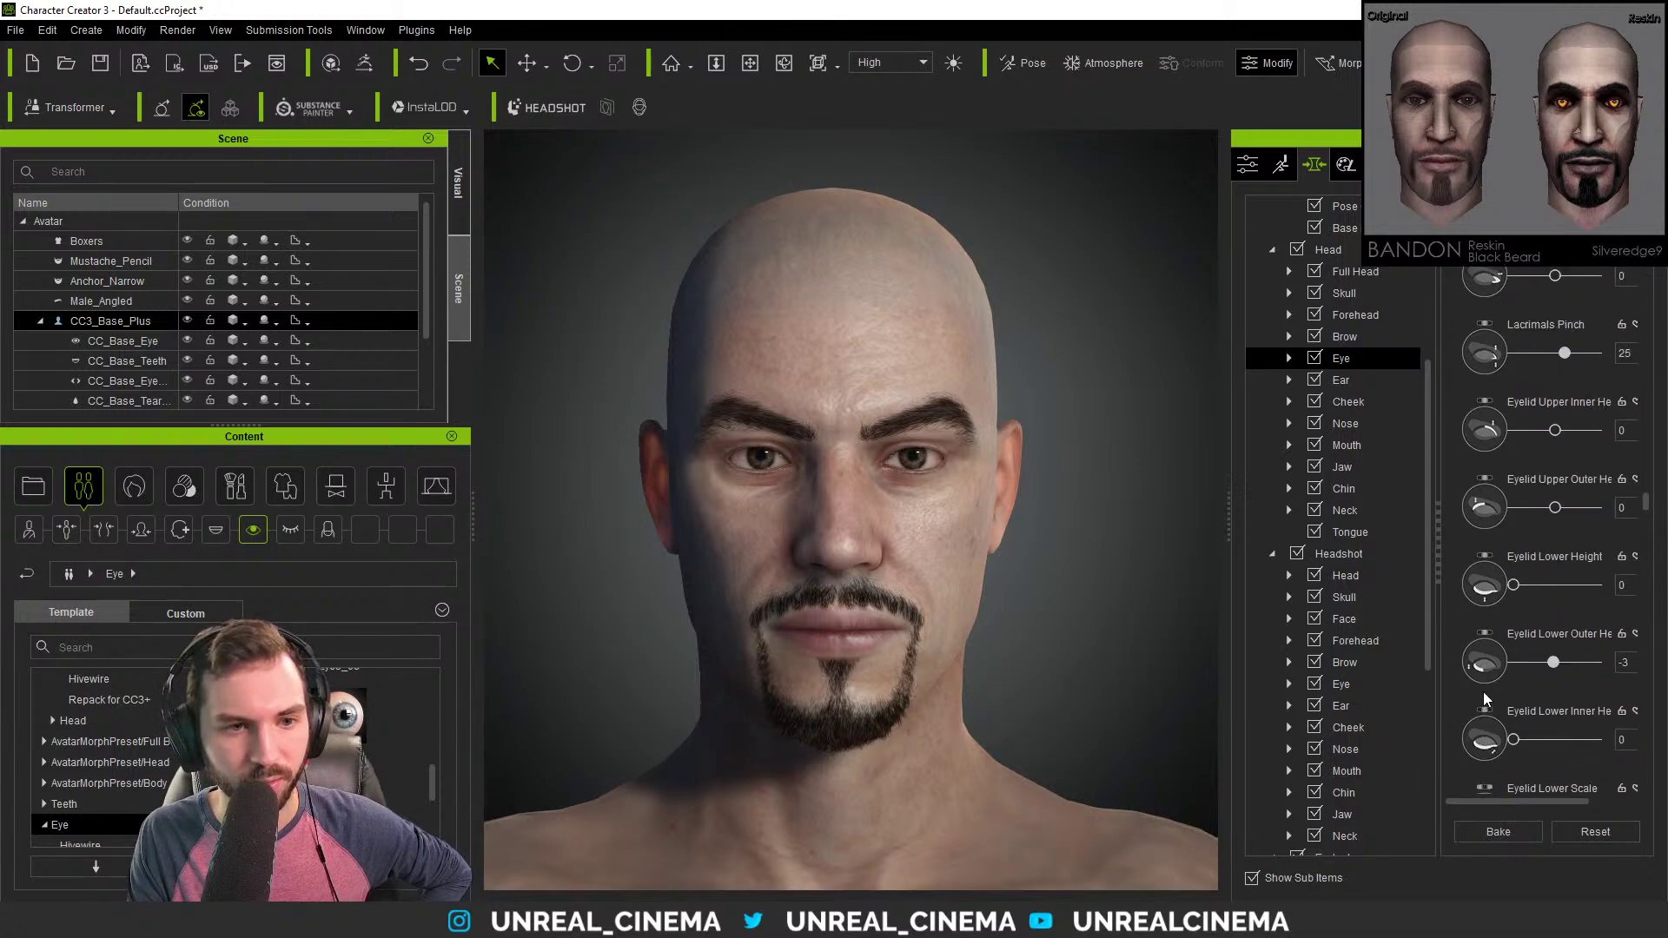
pyautogui.scroll(1, 1484, 700)
pyautogui.moveTo(1514, 628)
pyautogui.mouseDown()
pyautogui.moveTo(1541, 628)
pyautogui.moveTo(1493, 635)
pyautogui.mouseUp()
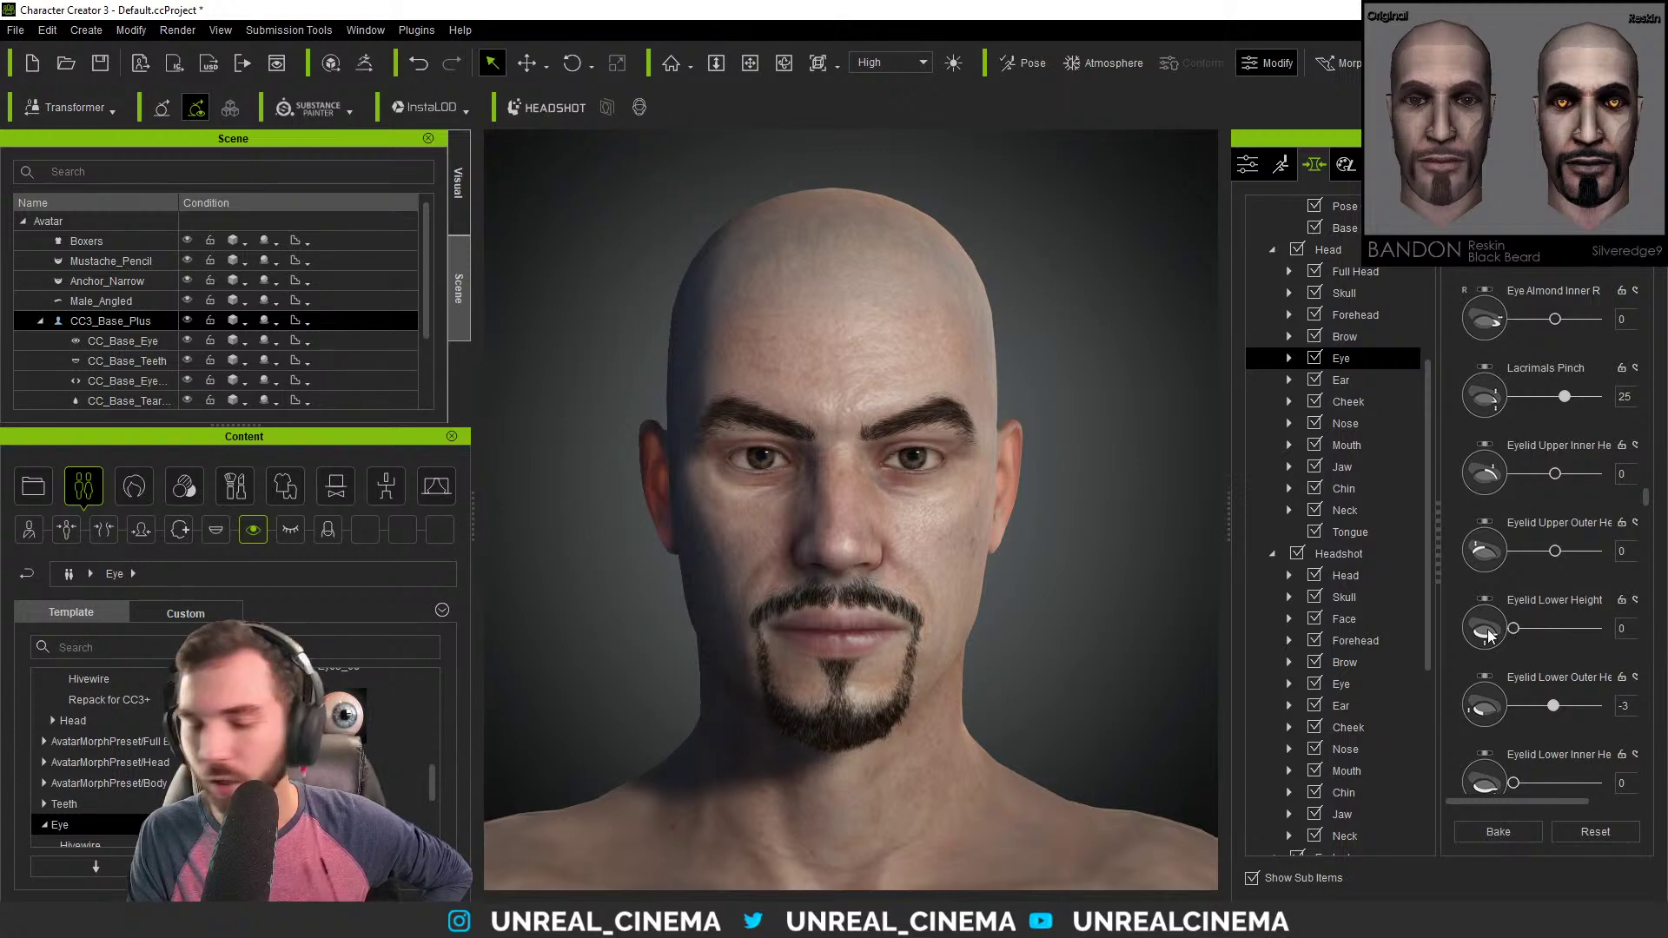
# Switch to the Head group's Nose morphs and set Nose Width to -33 and Aquiline nose to 27, checking the profile.
pyautogui.click(1346, 429)
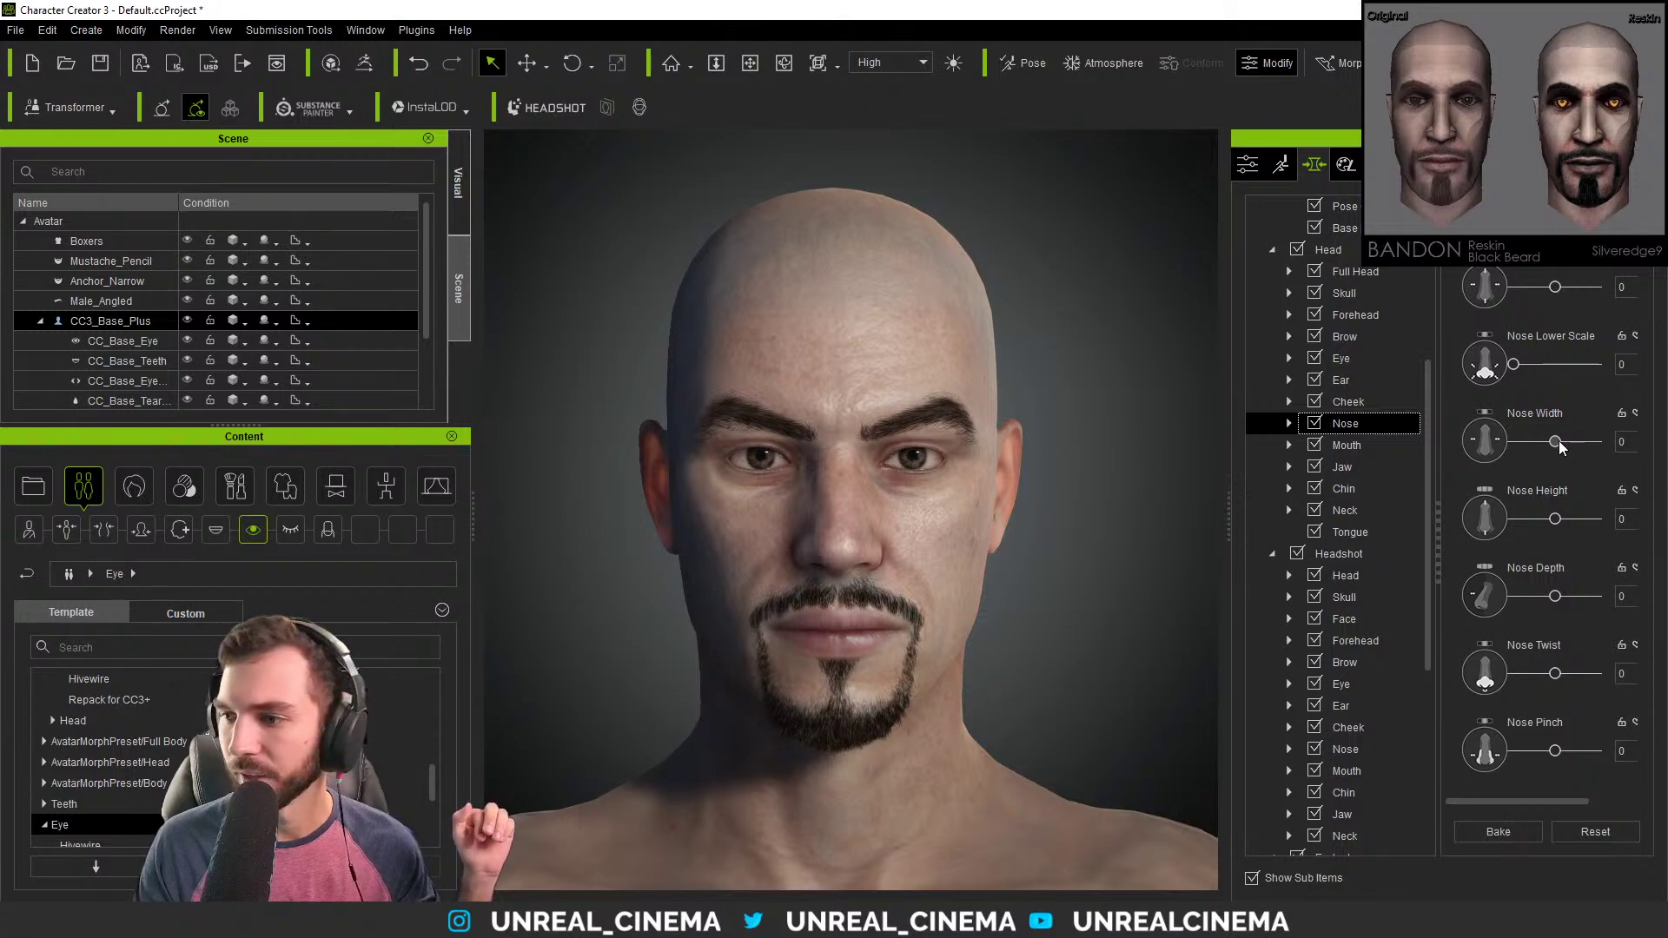
pyautogui.moveTo(1559, 441); pyautogui.dragTo(1538, 443)
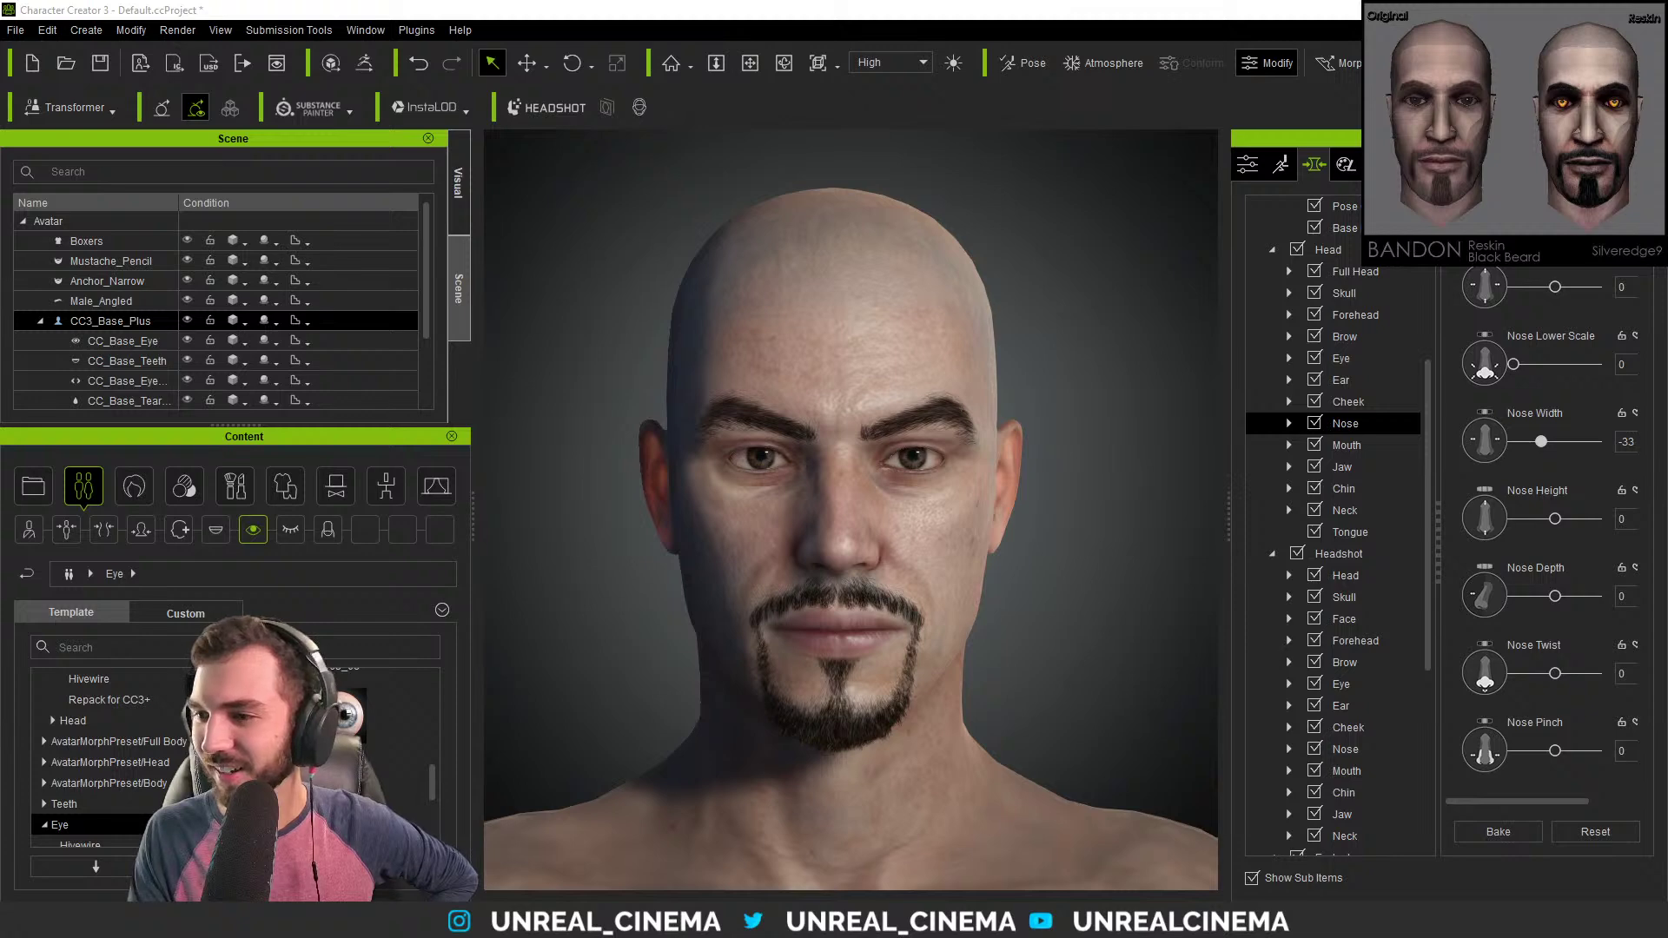
pyautogui.moveTo(840, 574); pyautogui.dragTo(1188, 548, button='right')
pyautogui.moveTo(1091, 546); pyautogui.dragTo(1002, 521, button='middle')
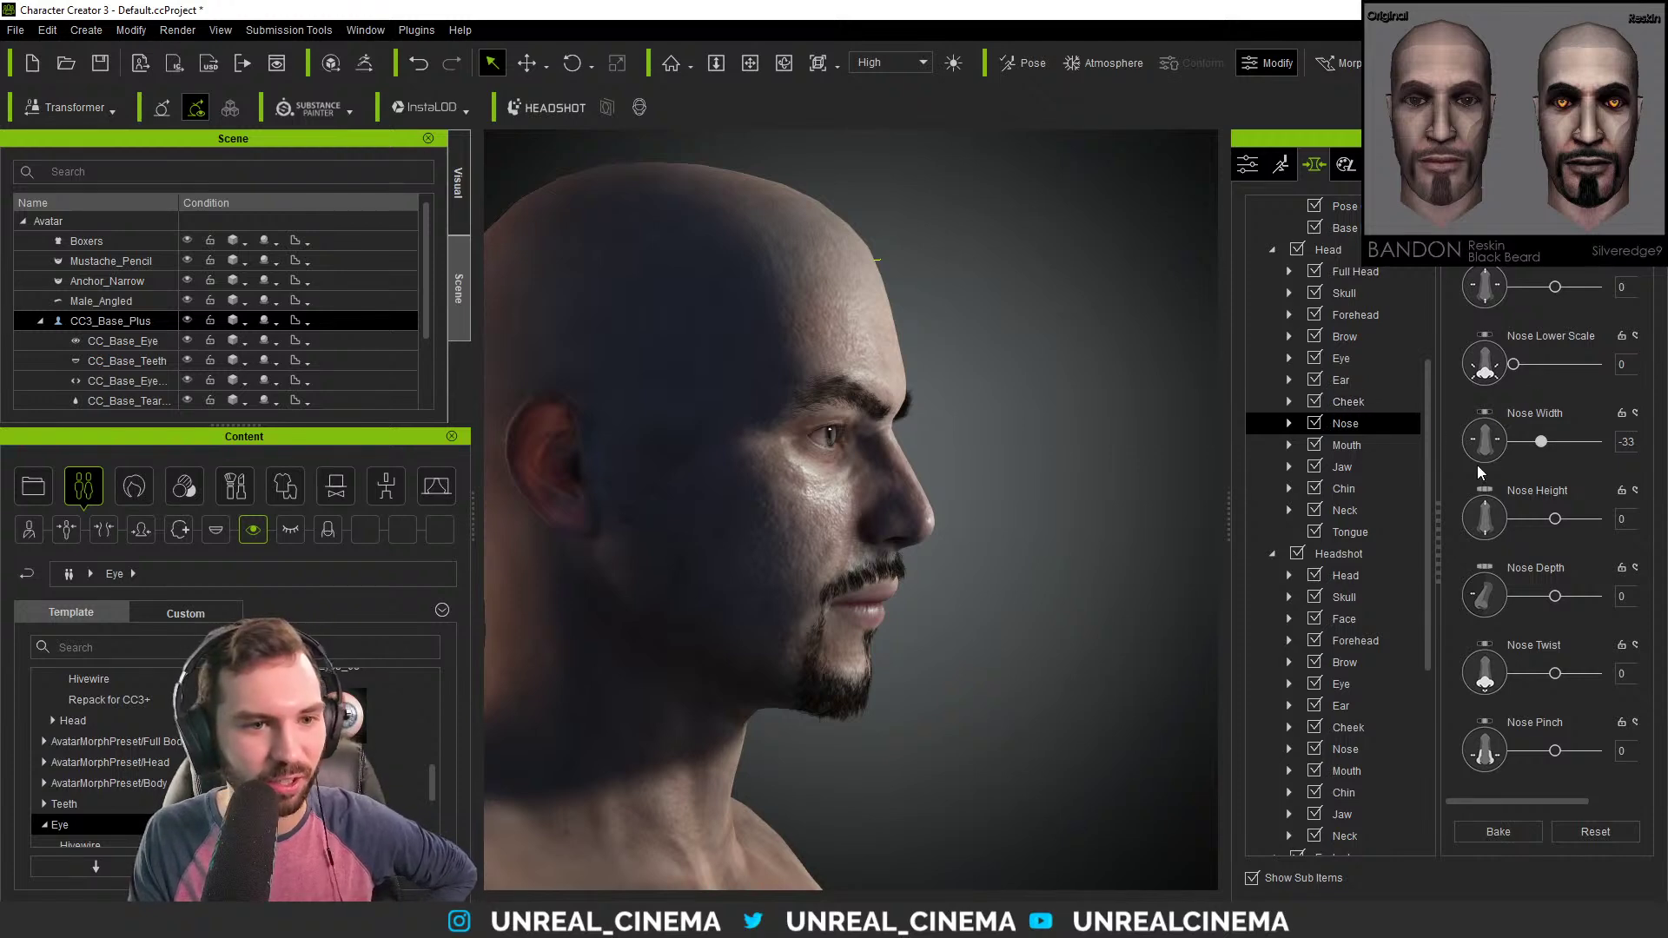
pyautogui.scroll(-3, 1462, 537)
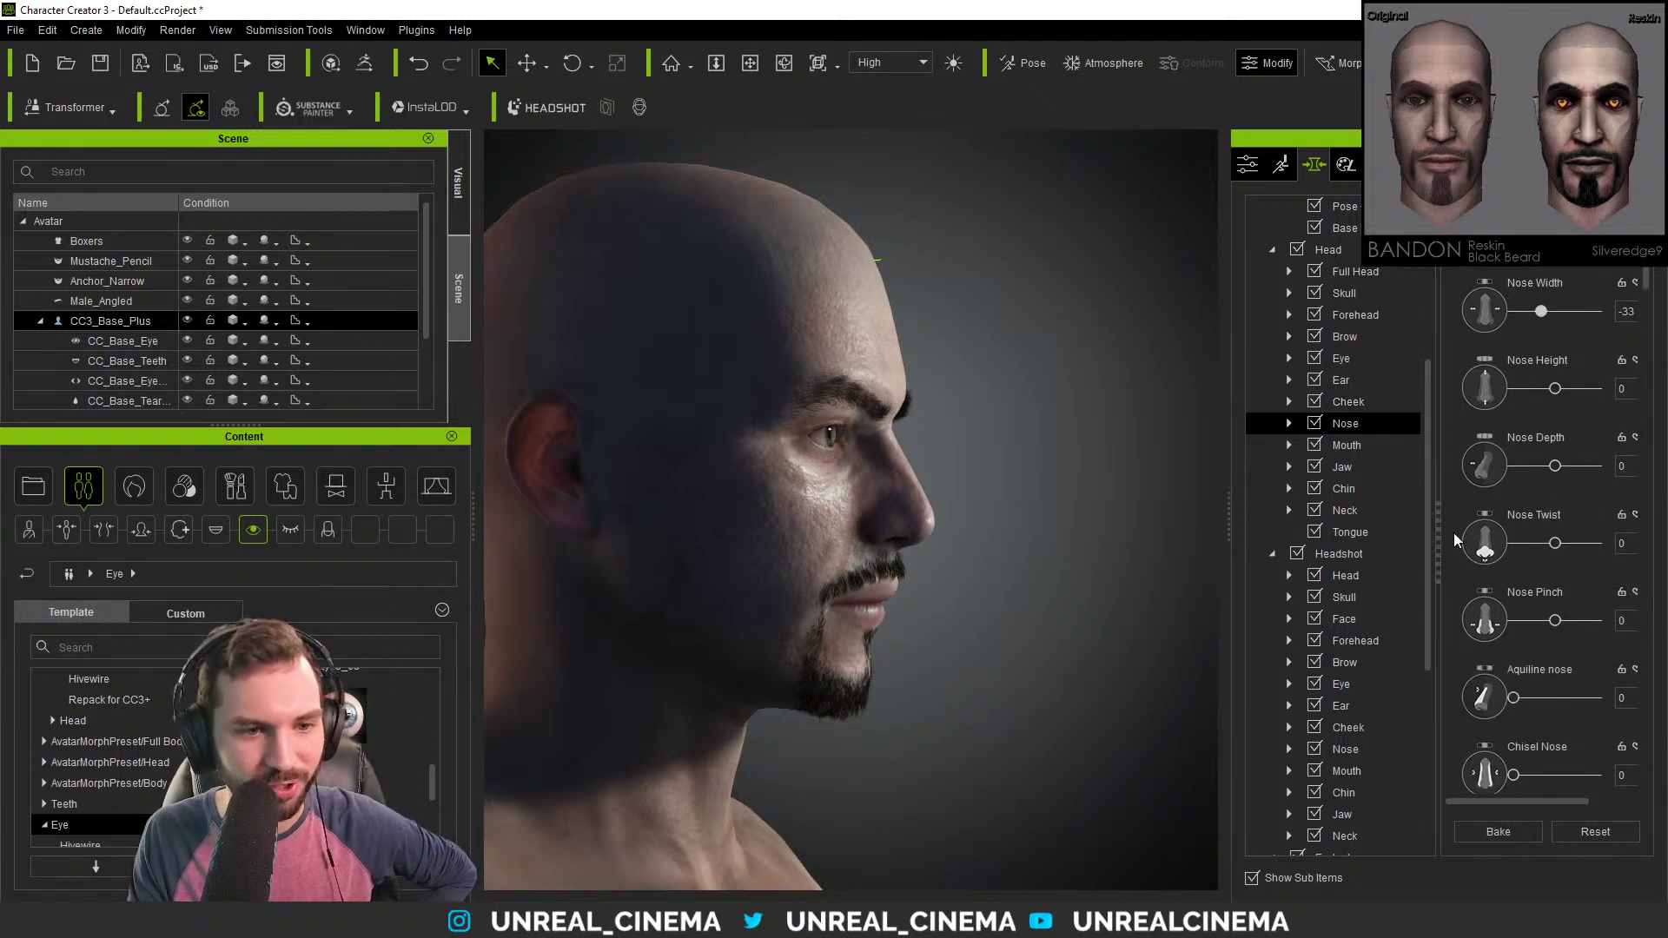
pyautogui.scroll(1, 1495, 600)
pyautogui.moveTo(1514, 655); pyautogui.dragTo(1537, 655)
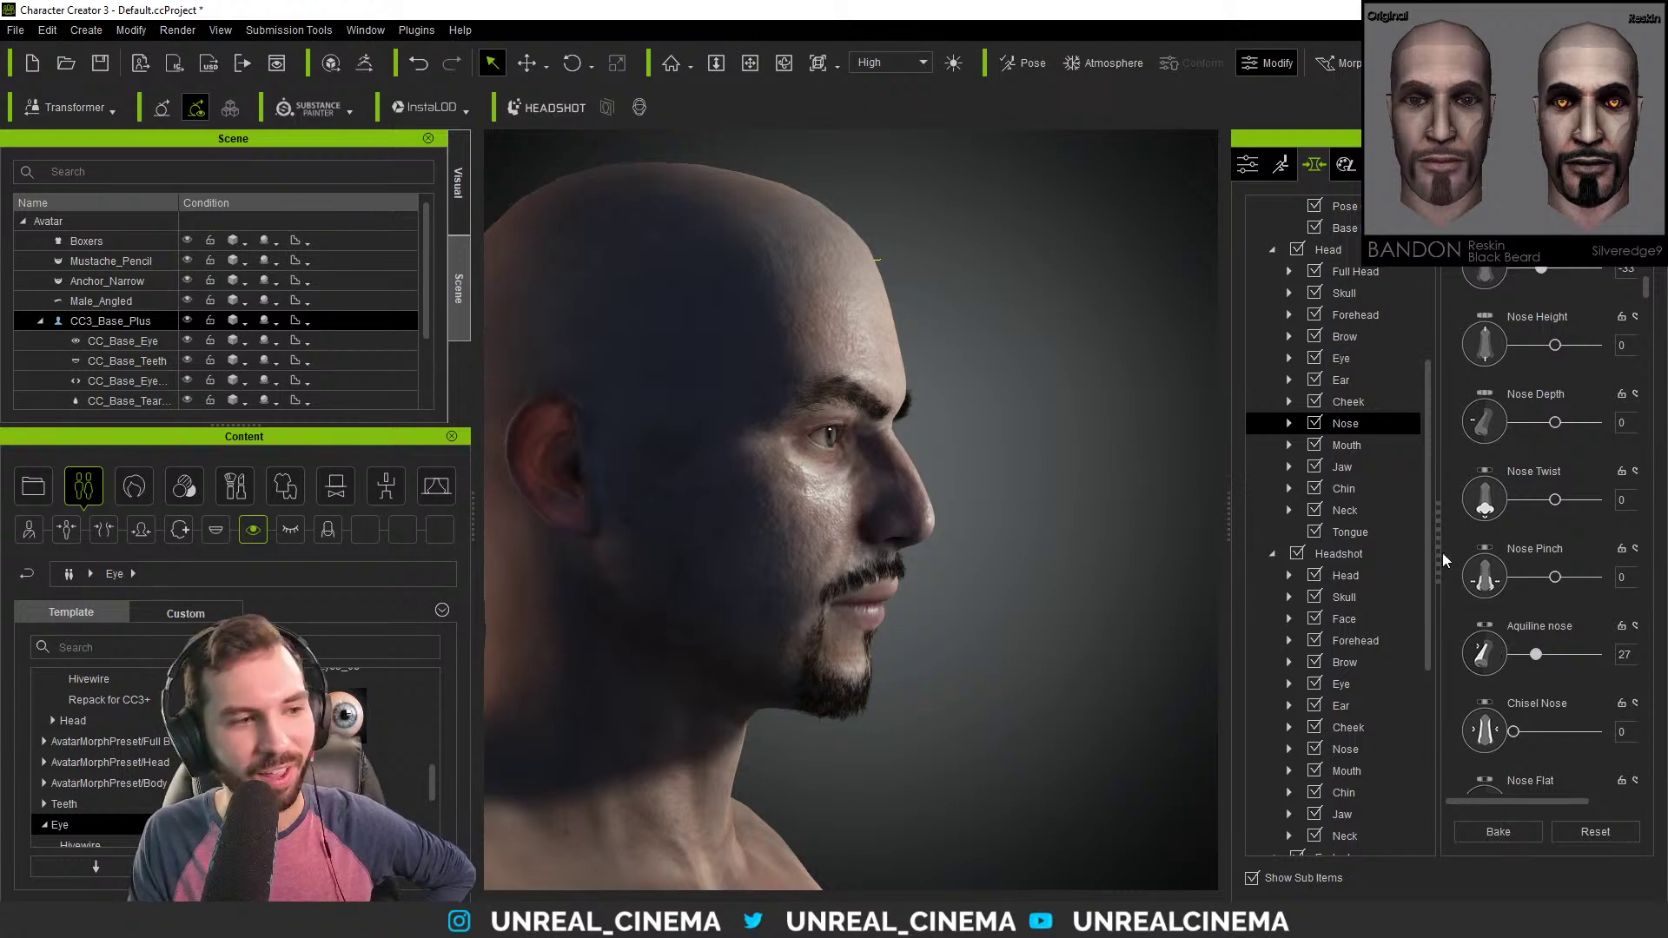
# Set the Nose Depth morph to -63 and the Nose Width morph to -23.
pyautogui.moveTo(1067, 529); pyautogui.dragTo(1069, 486, button='right')
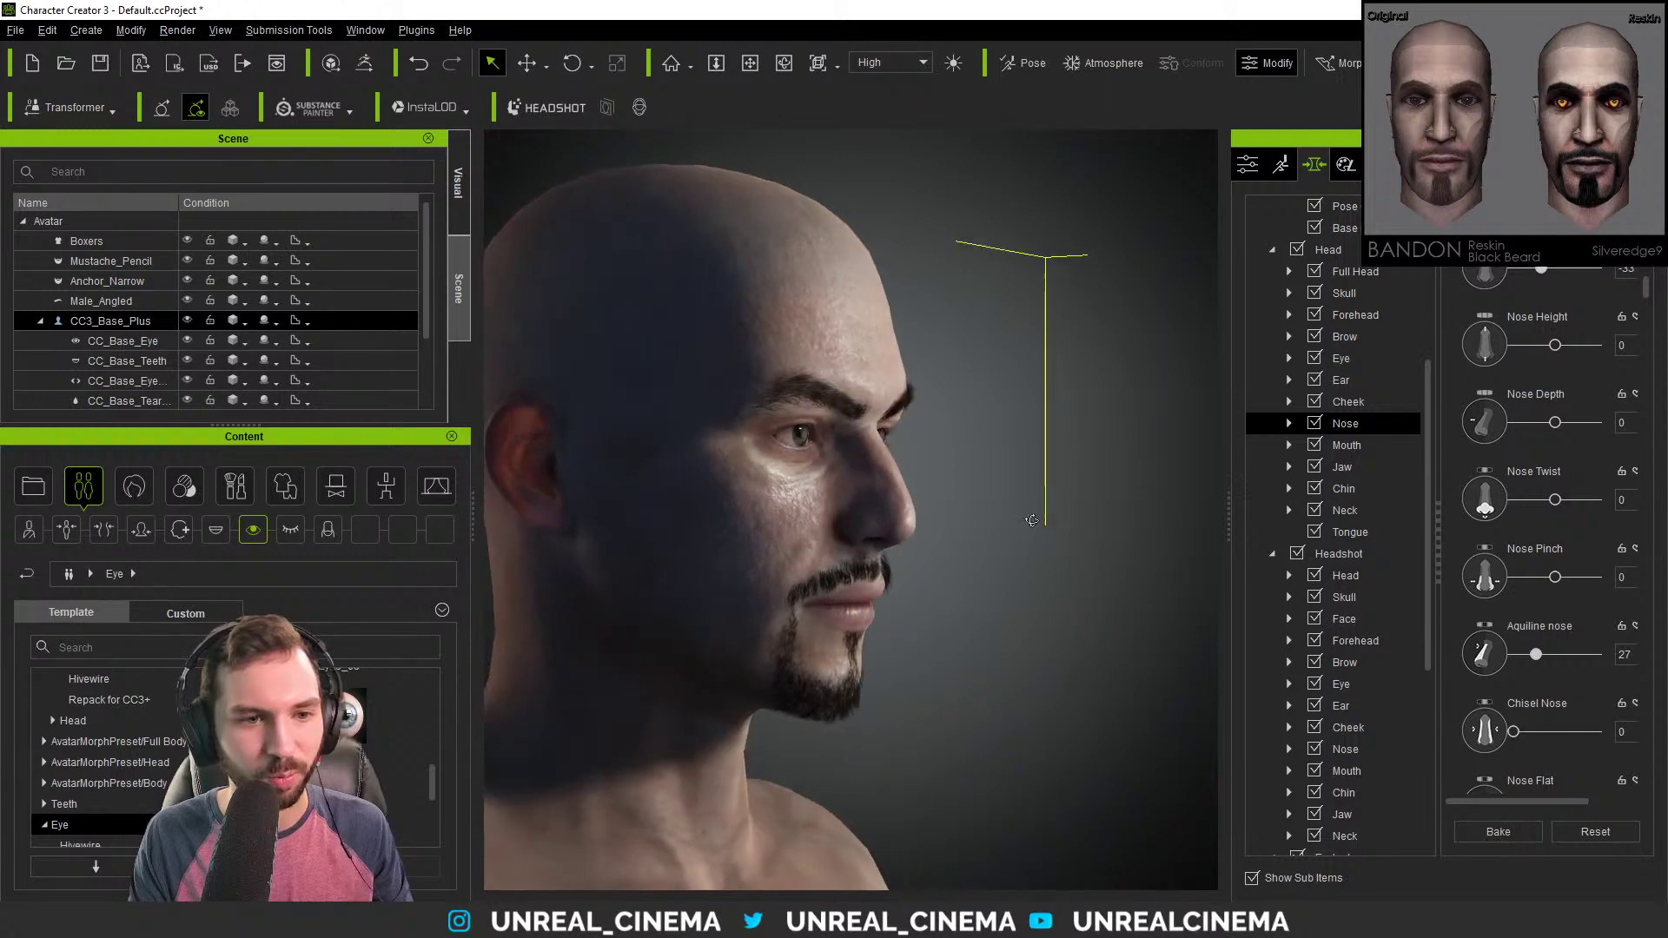
pyautogui.scroll(2, 1489, 439)
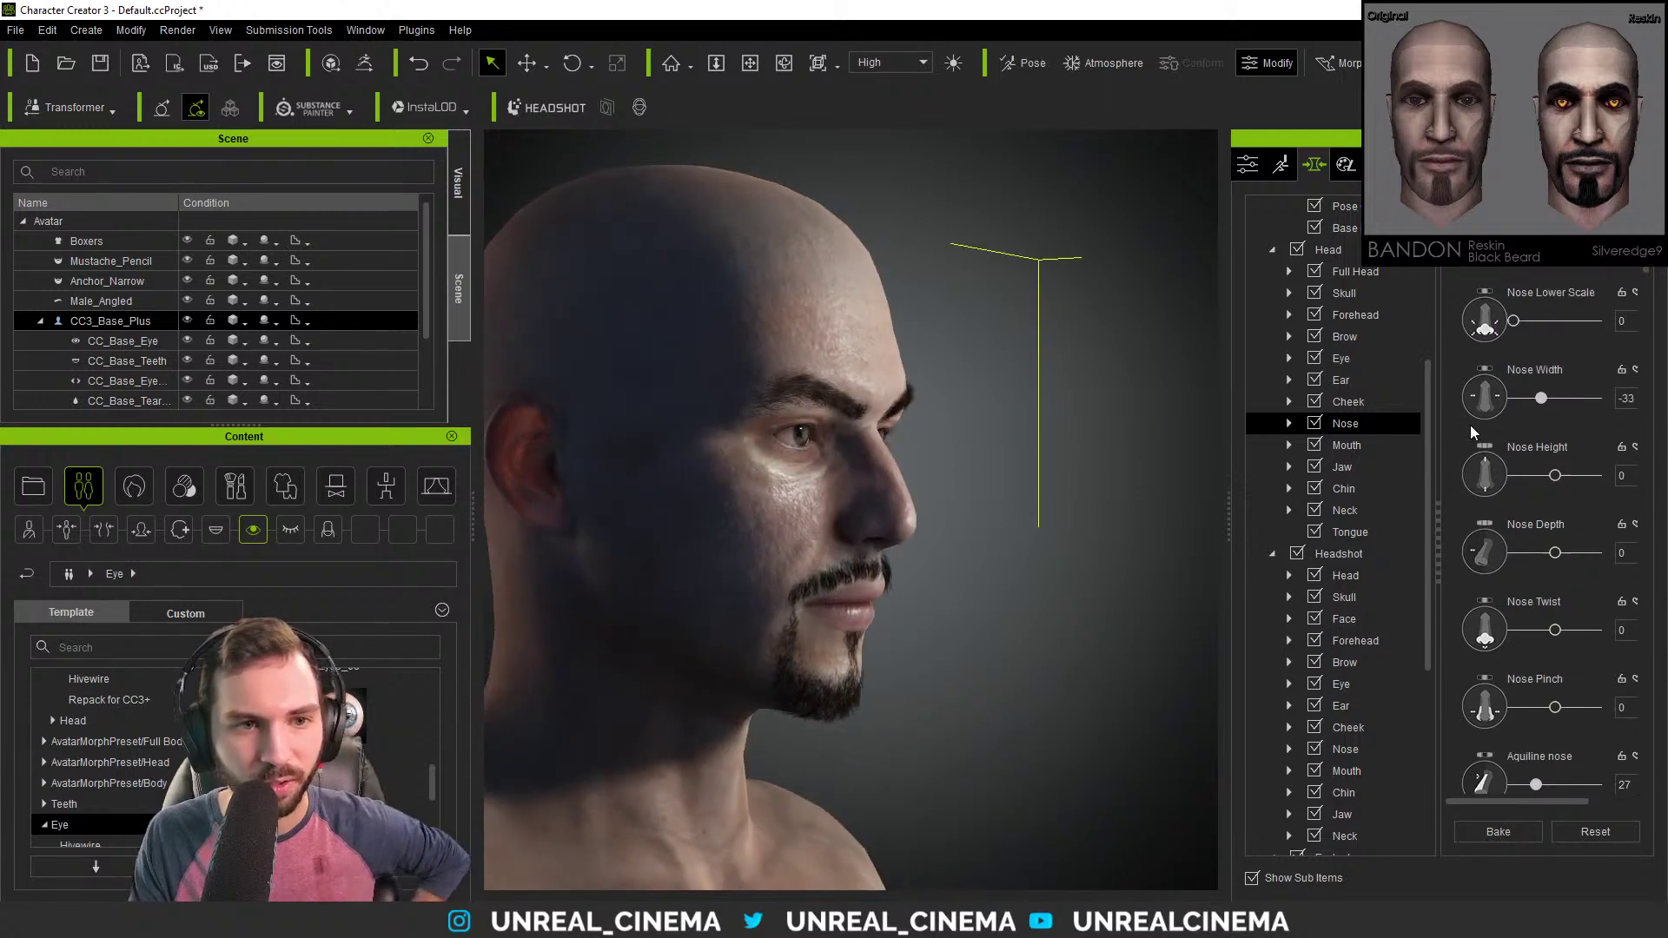
pyautogui.scroll(1, 1470, 425)
pyautogui.moveTo(1555, 596); pyautogui.dragTo(1529, 600)
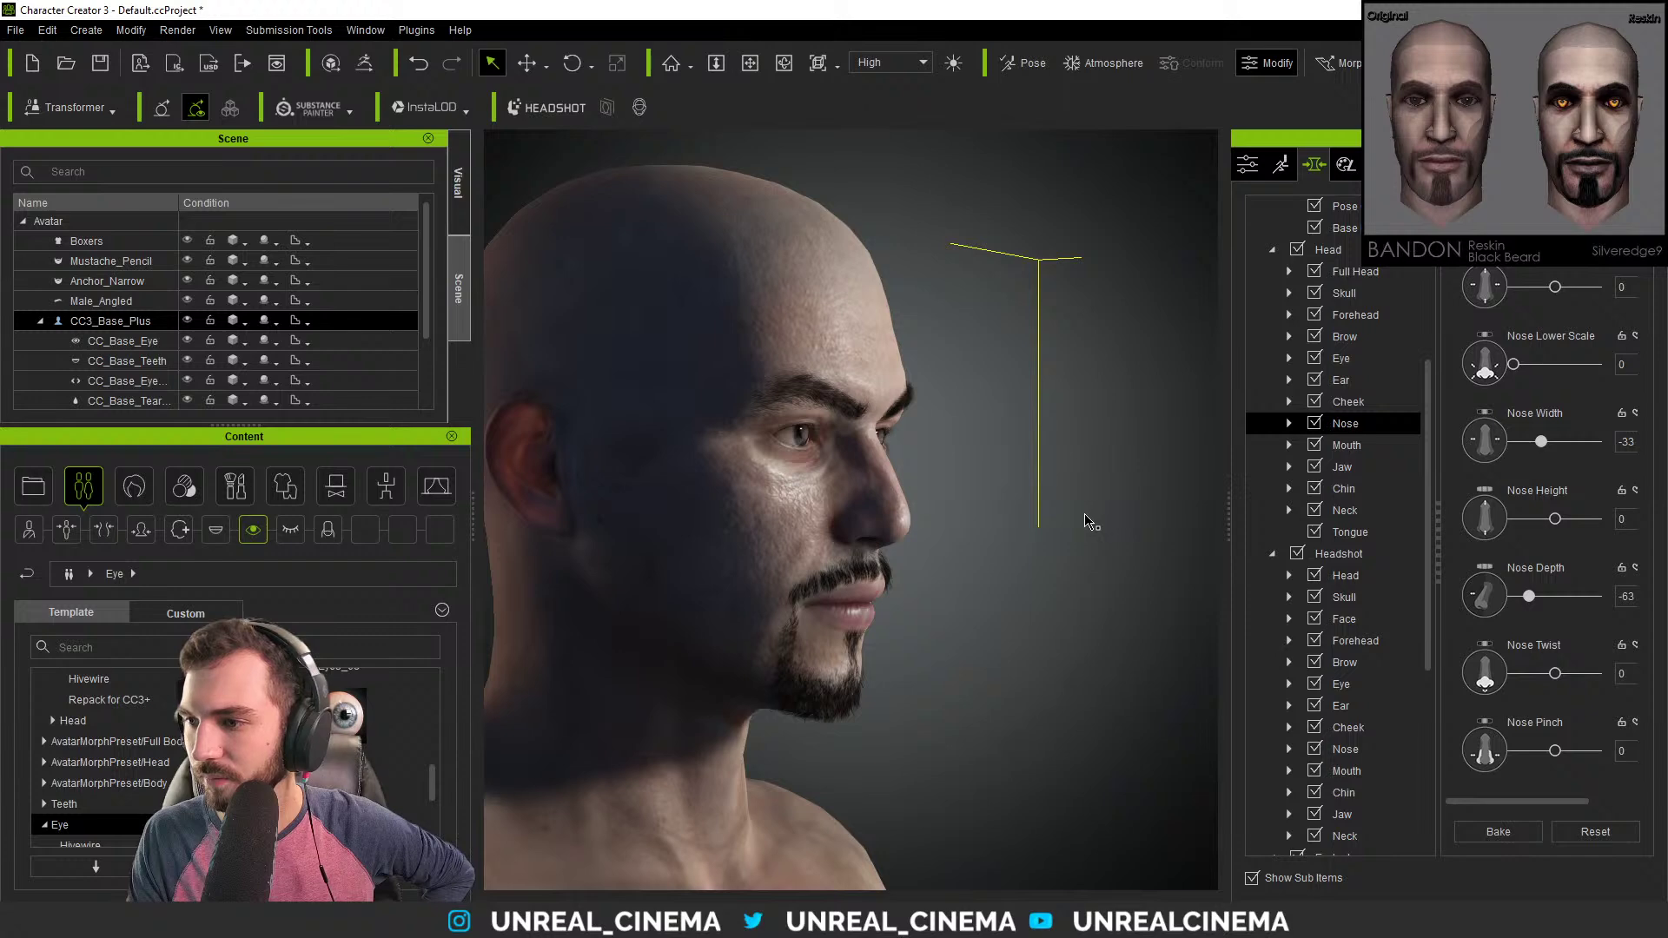
pyautogui.moveTo(1068, 523); pyautogui.dragTo(660, 506, button='right')
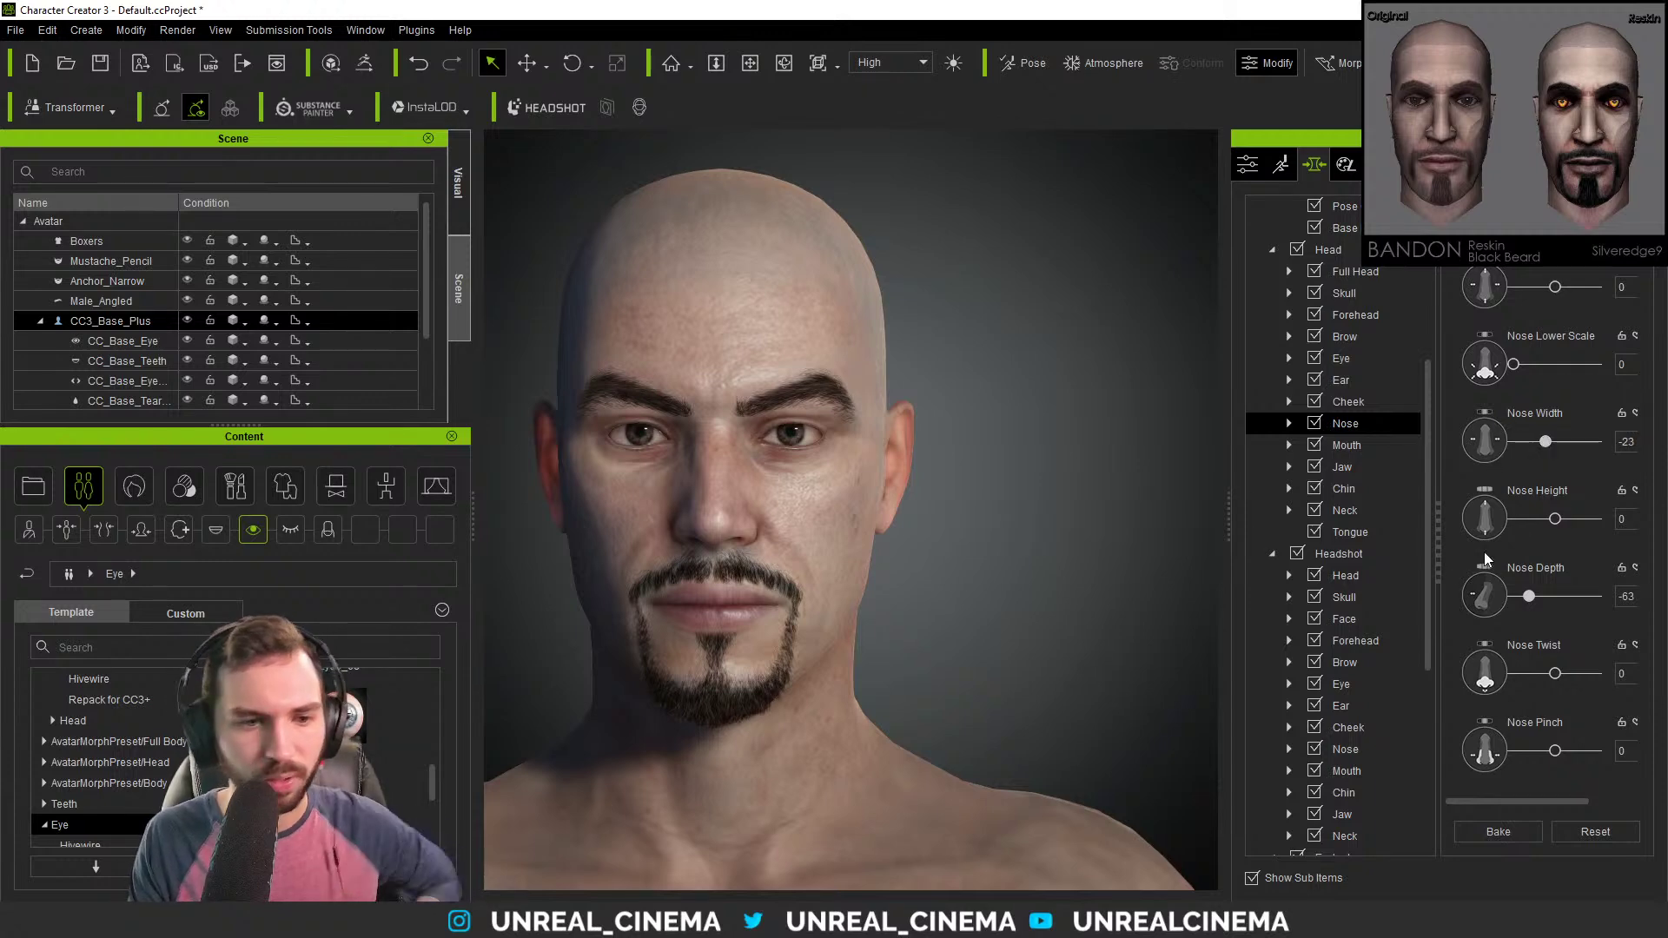
# Try lowering the Nose Pinch morph and return it to 0.
pyautogui.scroll(-1, 1485, 604)
pyautogui.scroll(-2, 1484, 604)
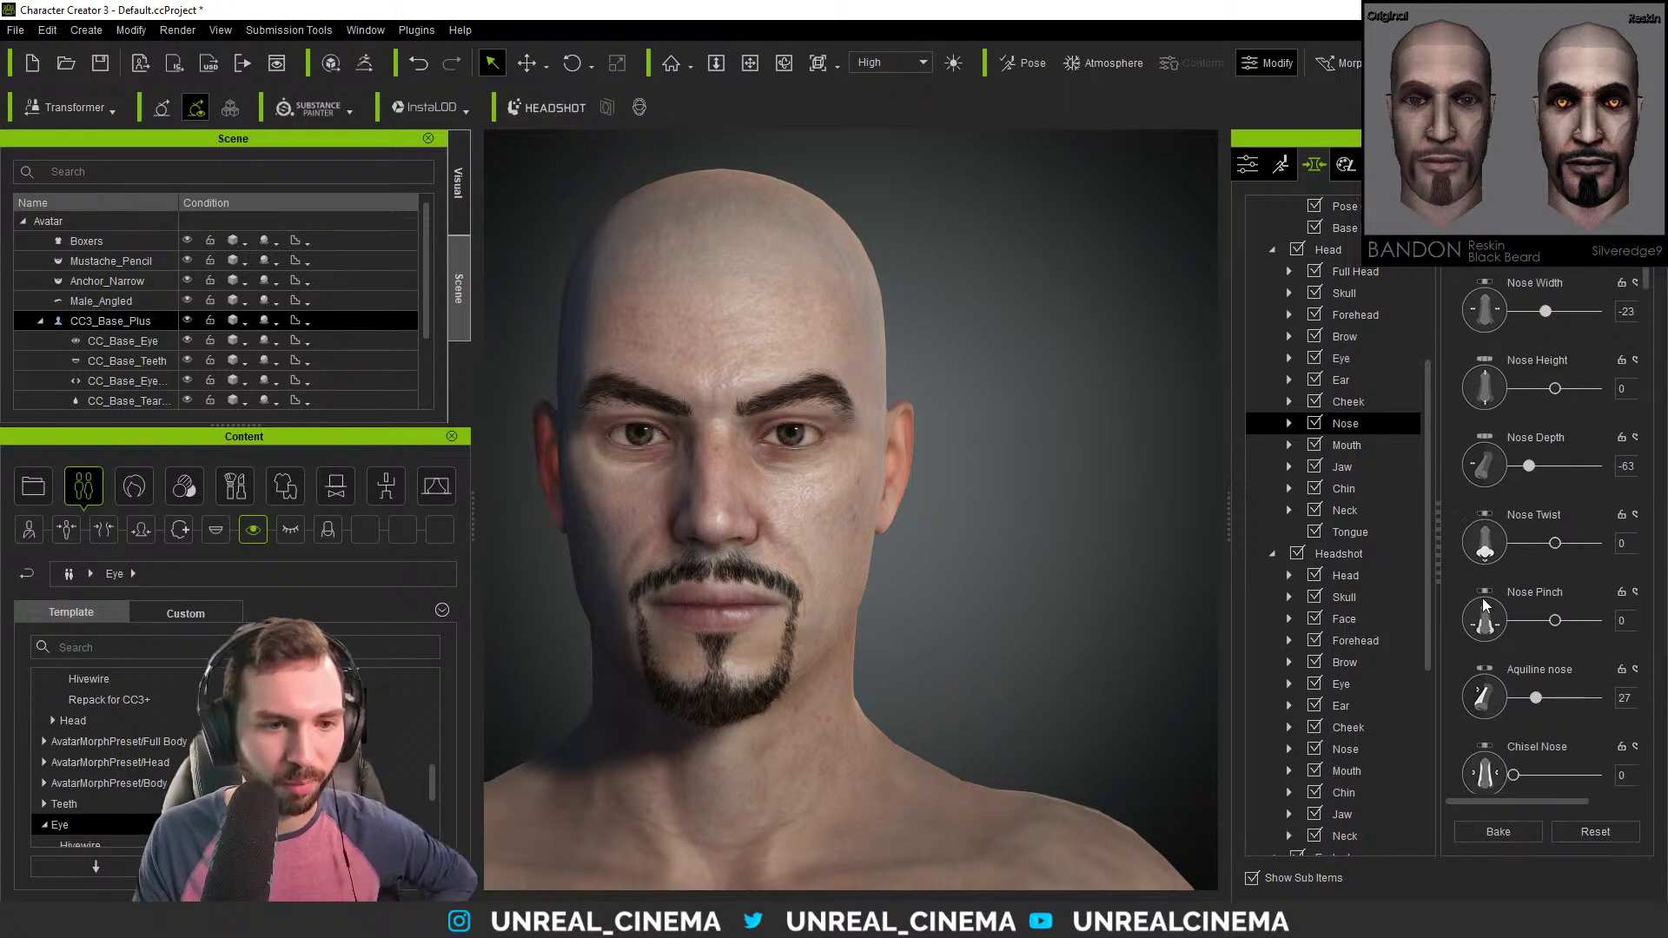
pyautogui.moveTo(1555, 620)
pyautogui.mouseDown()
pyautogui.moveTo(1519, 622)
pyautogui.moveTo(1545, 633)
pyautogui.mouseUp()
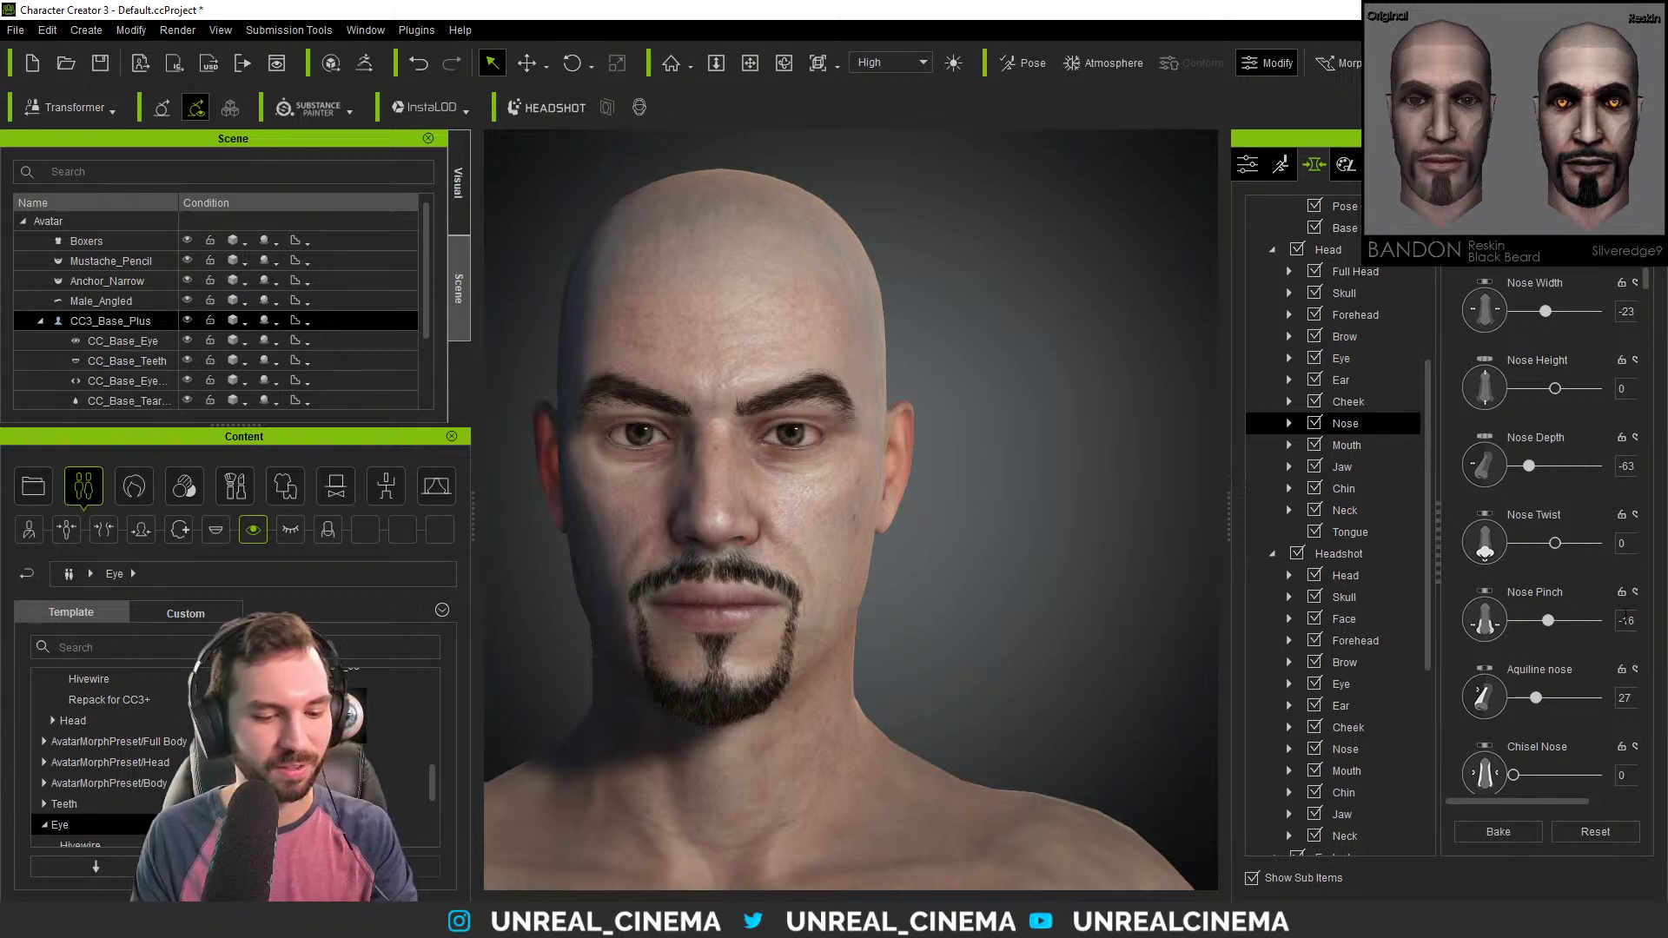
pyautogui.press('Return')
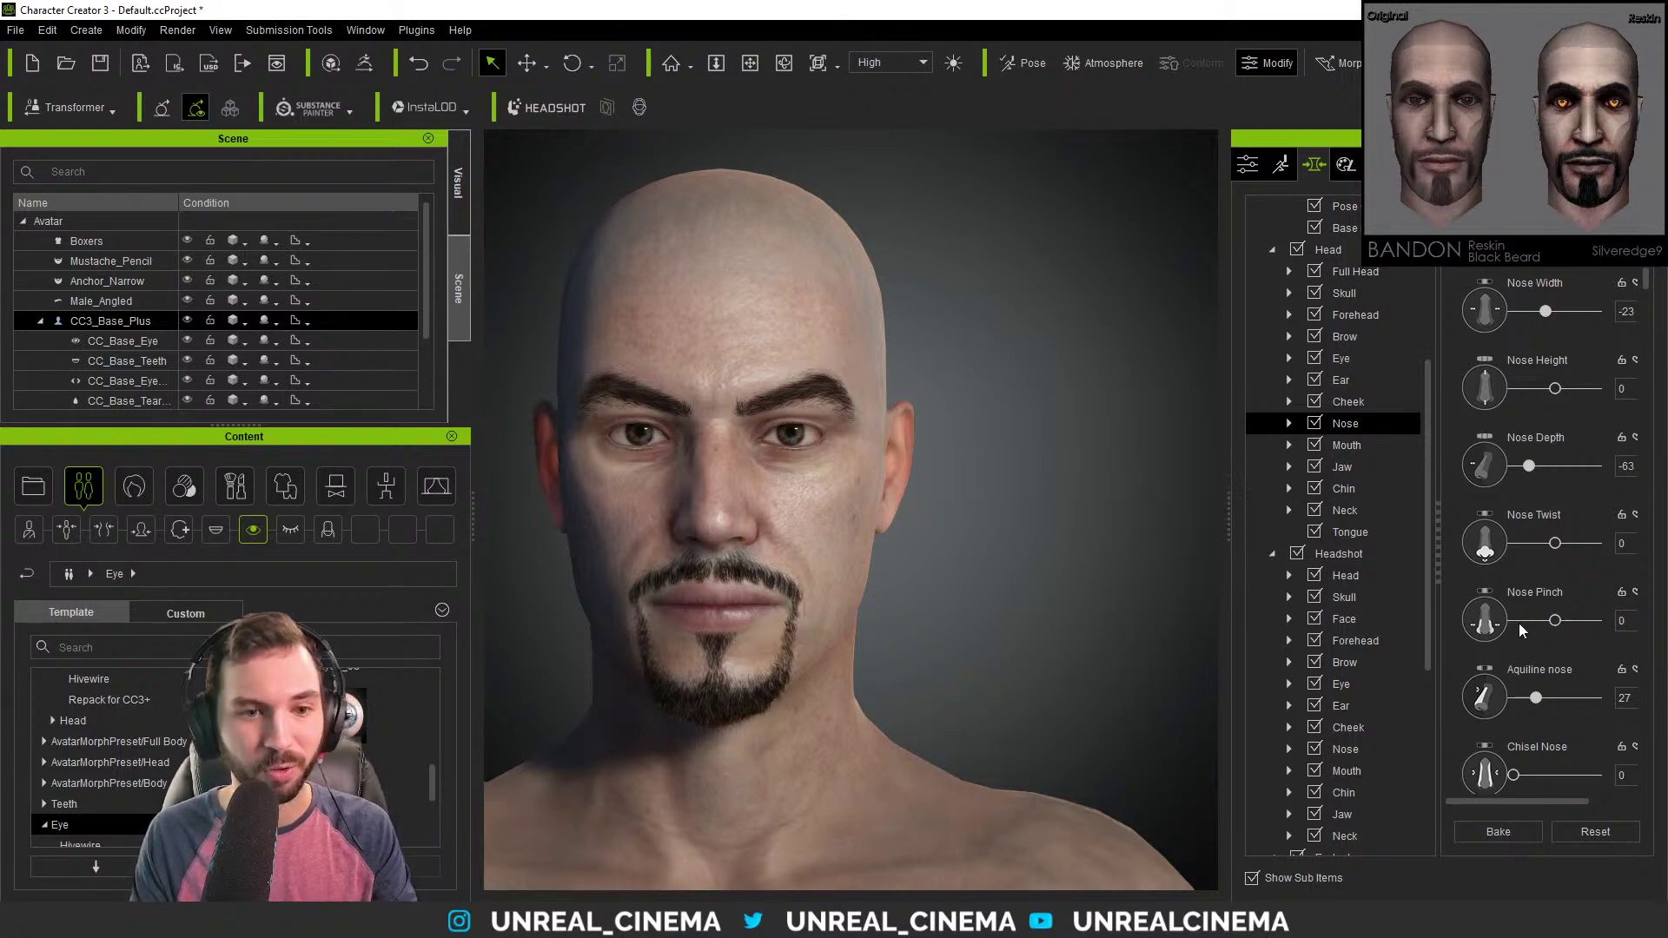
# Set the Chisel Nose morph to 54 and the Nose Ridge Width morph to -8.
pyautogui.scroll(-2, 1531, 681)
pyautogui.moveTo(1514, 690); pyautogui.dragTo(1558, 689)
pyautogui.scroll(-1, 1500, 701)
pyautogui.scroll(-1, 1492, 700)
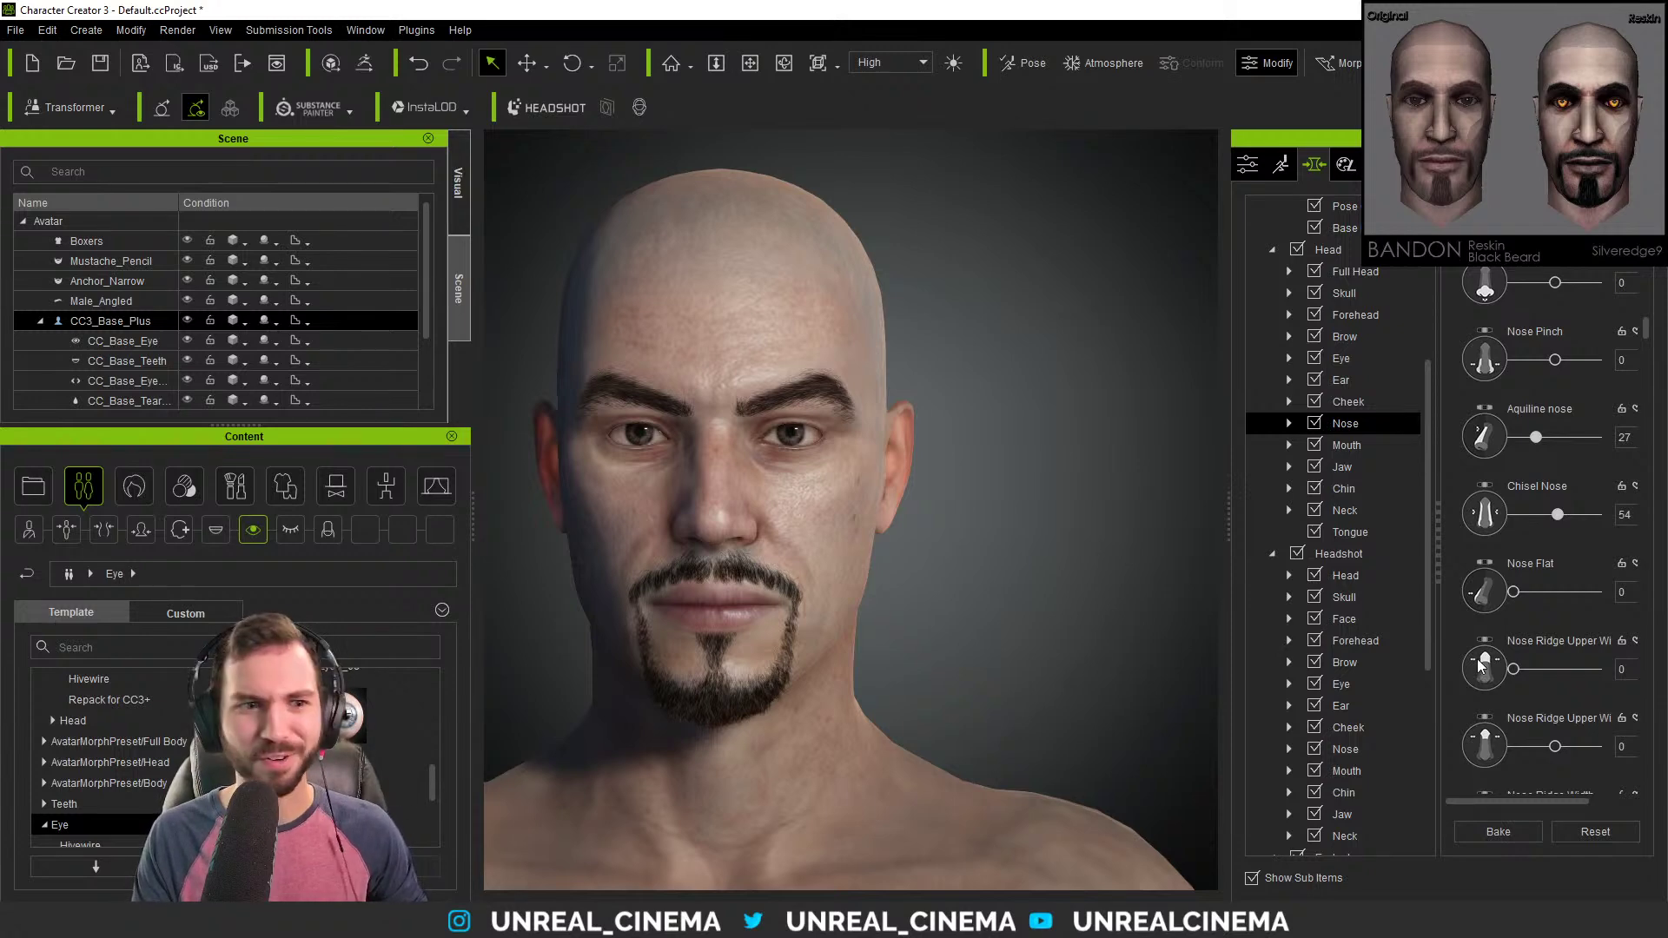
pyautogui.scroll(-1, 1479, 666)
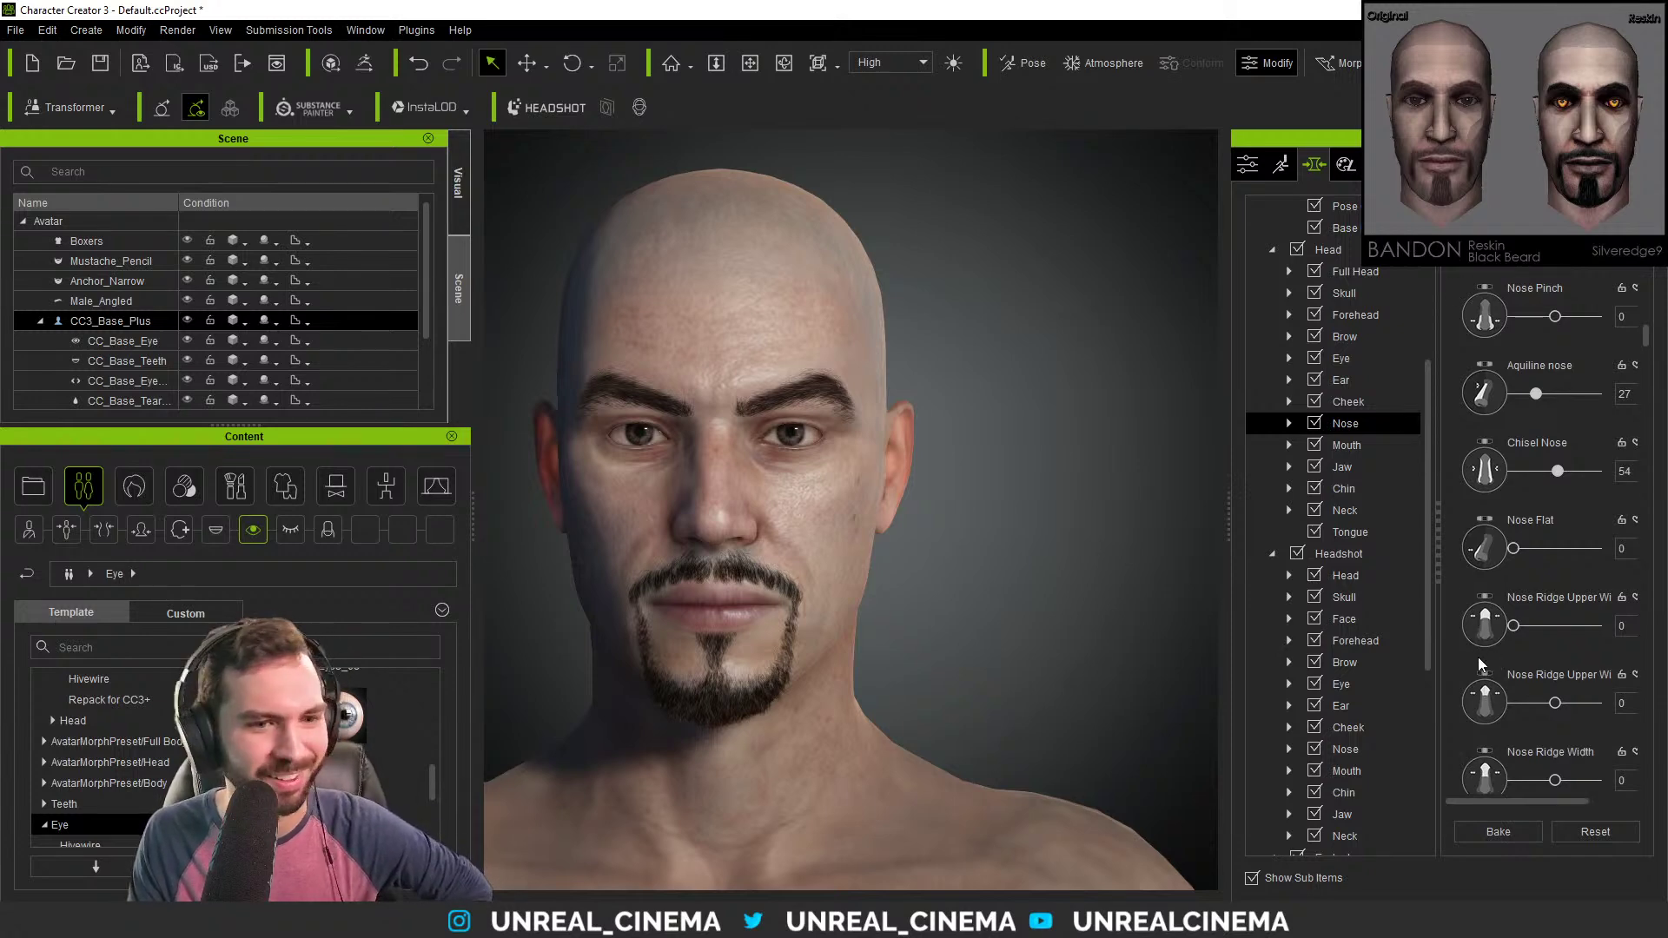
pyautogui.scroll(-1, 1482, 666)
pyautogui.moveTo(1546, 735); pyautogui.dragTo(1554, 732)
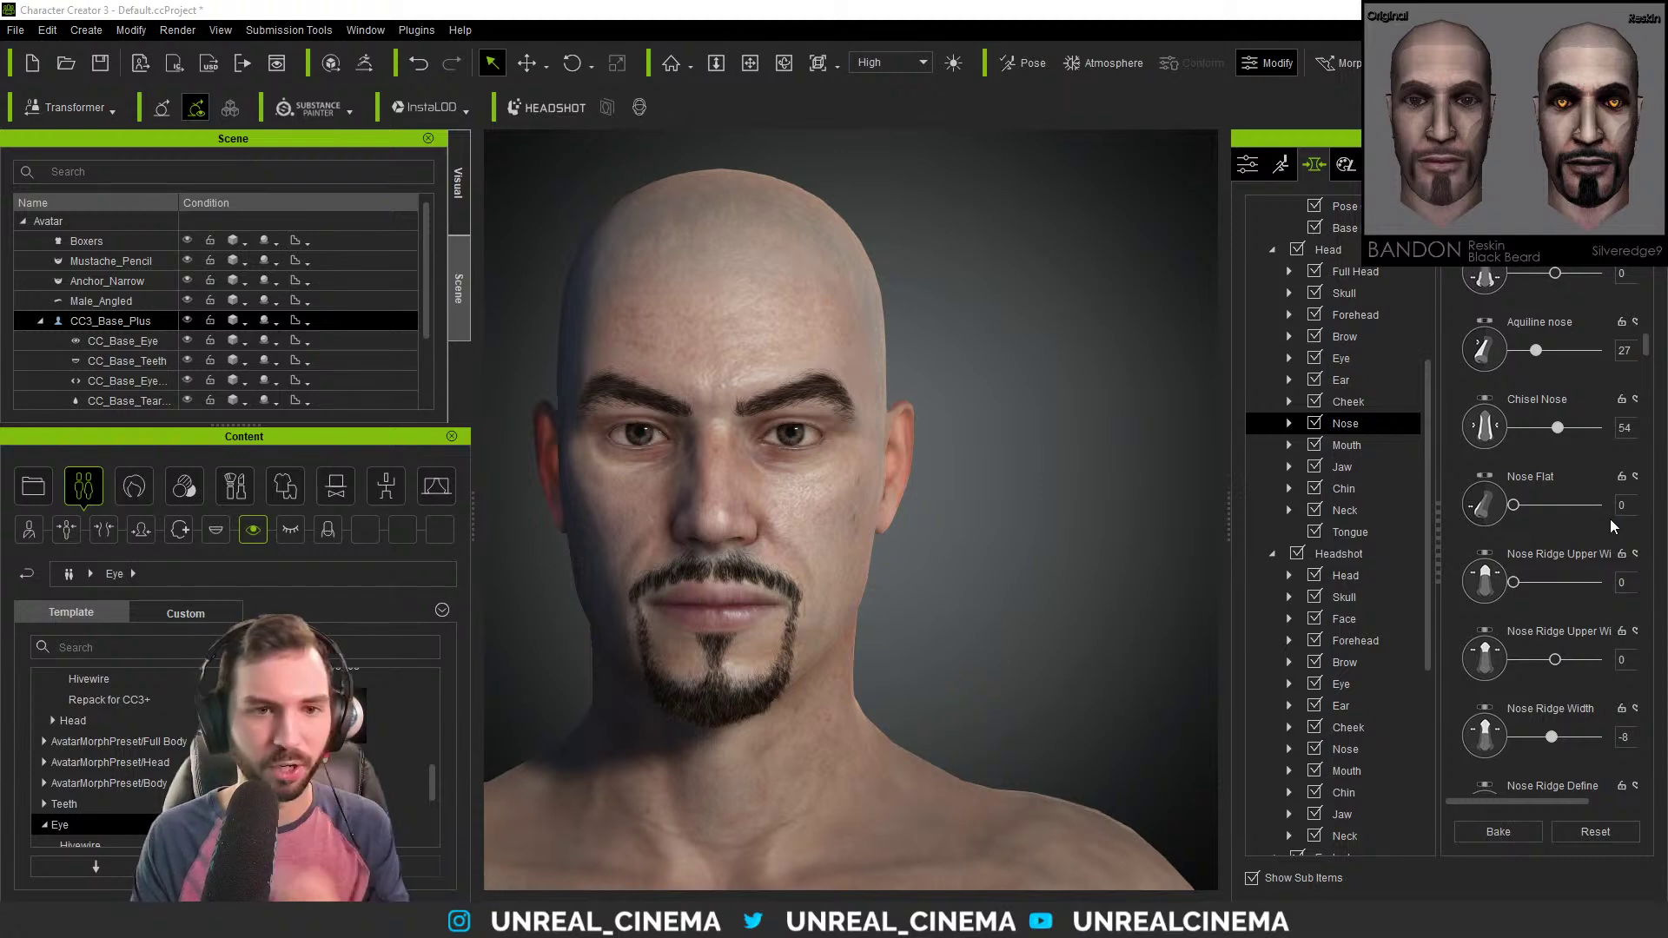
# Set the Nose Ridge Define morph to 87.
pyautogui.scroll(-3, 1483, 669)
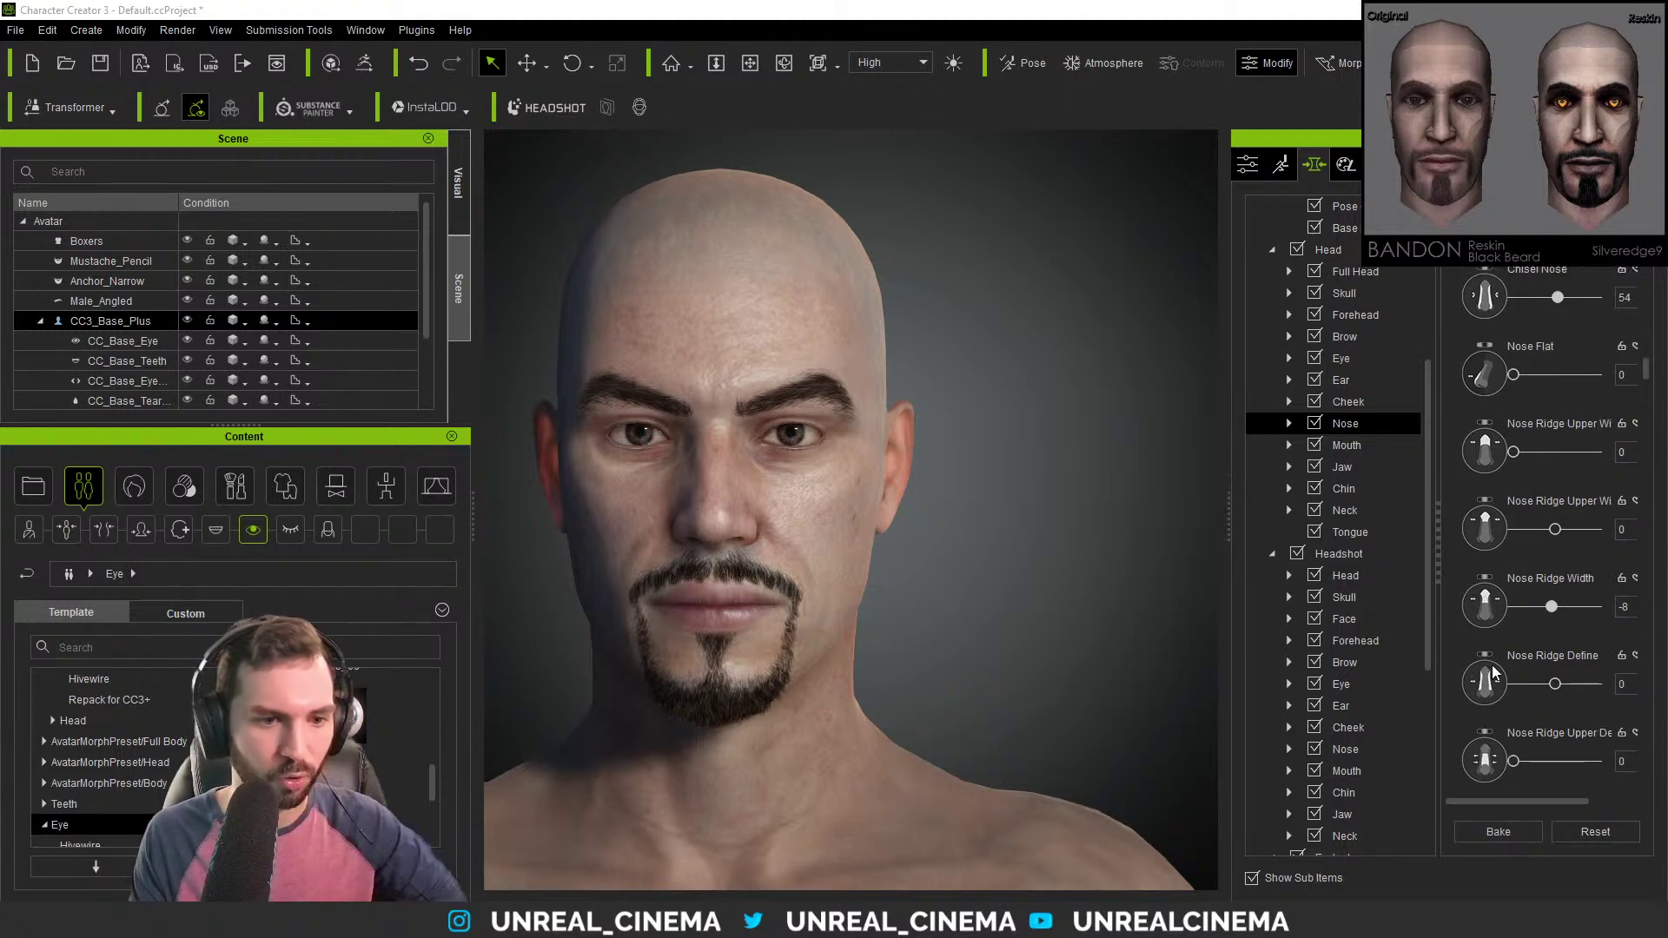
pyautogui.moveTo(1557, 685); pyautogui.dragTo(1584, 686)
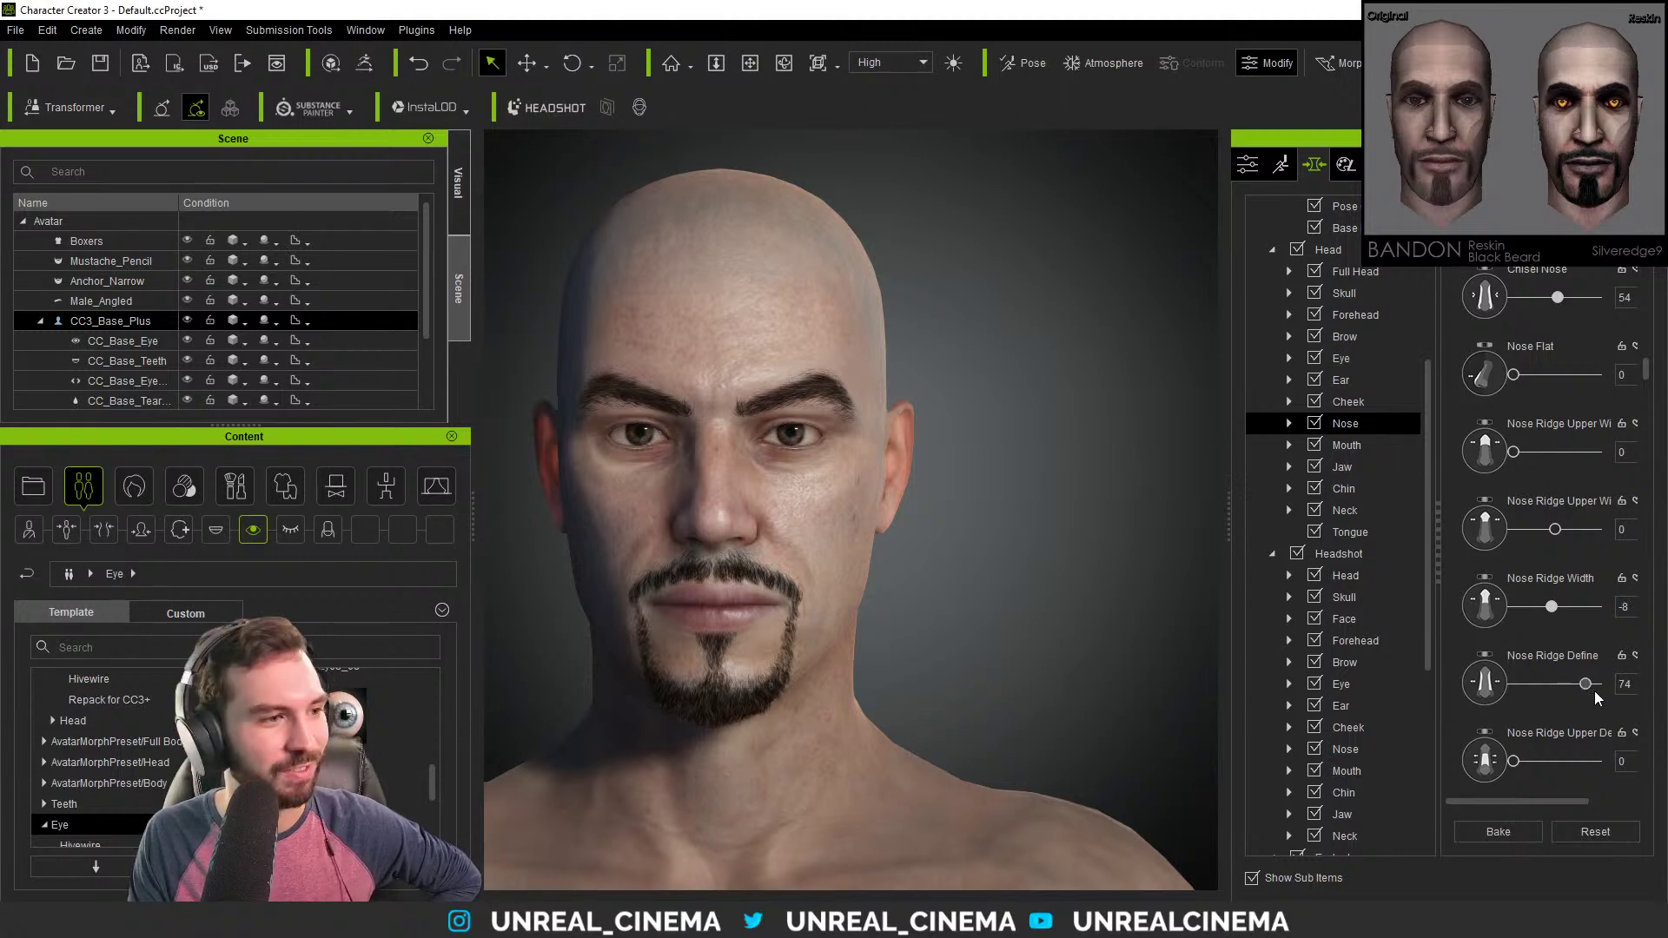
pyautogui.moveTo(1592, 692); pyautogui.dragTo(1589, 692)
# Set the Nose Tip Height morph to -42.
pyautogui.scroll(-4, 1473, 685)
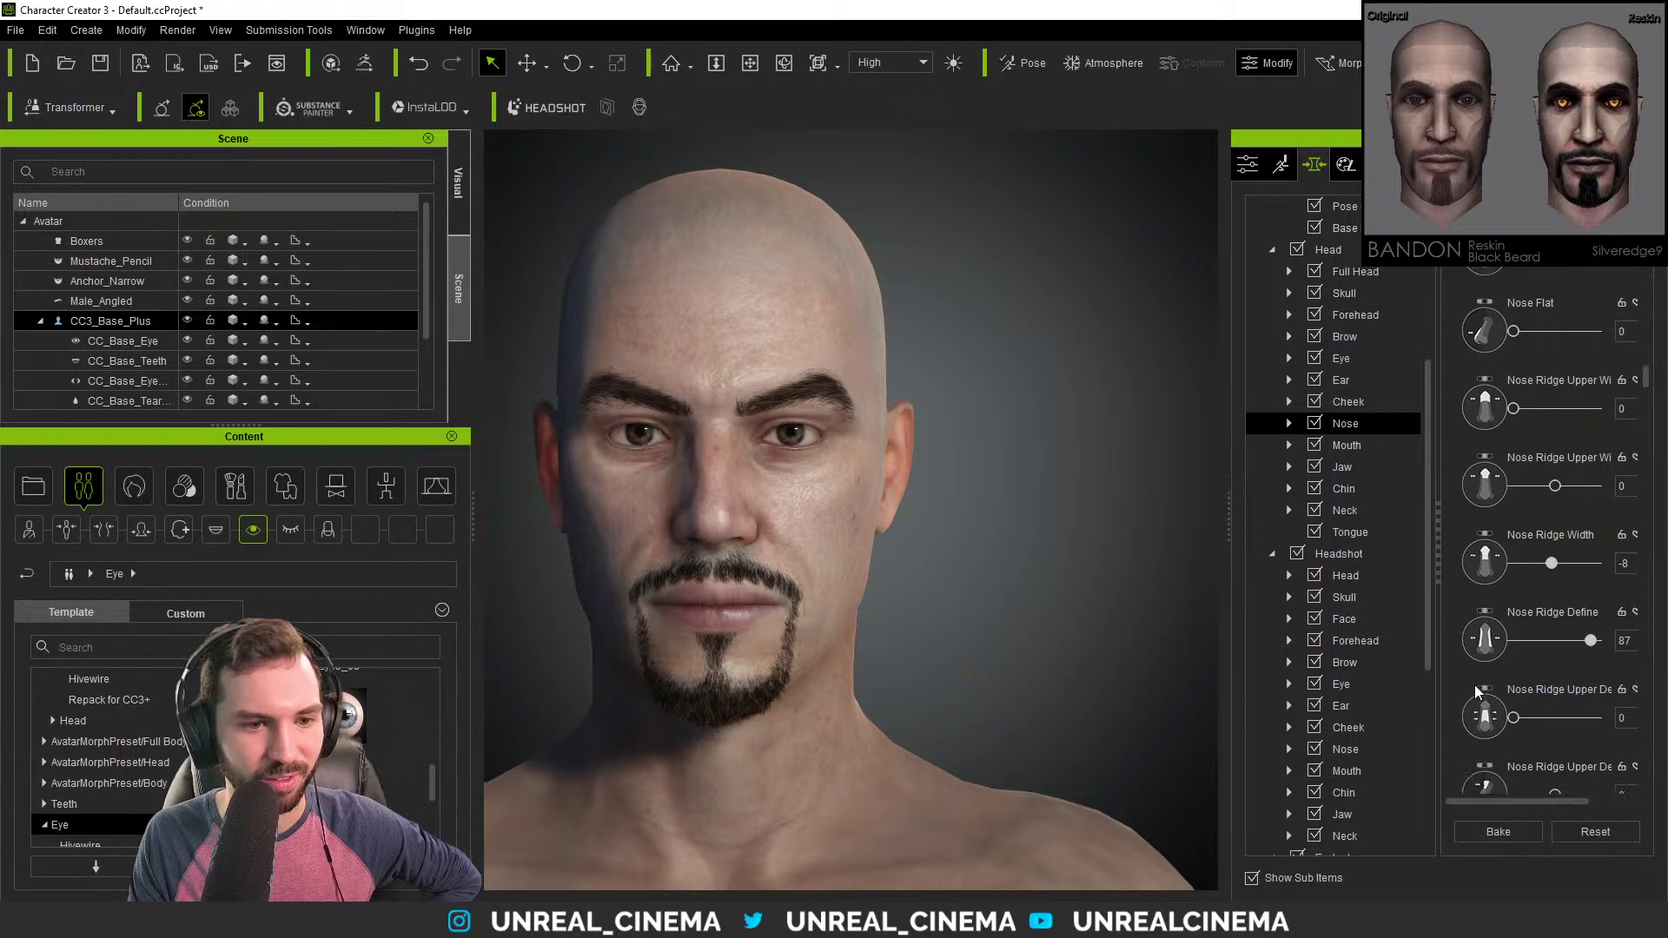
pyautogui.scroll(-5, 1473, 684)
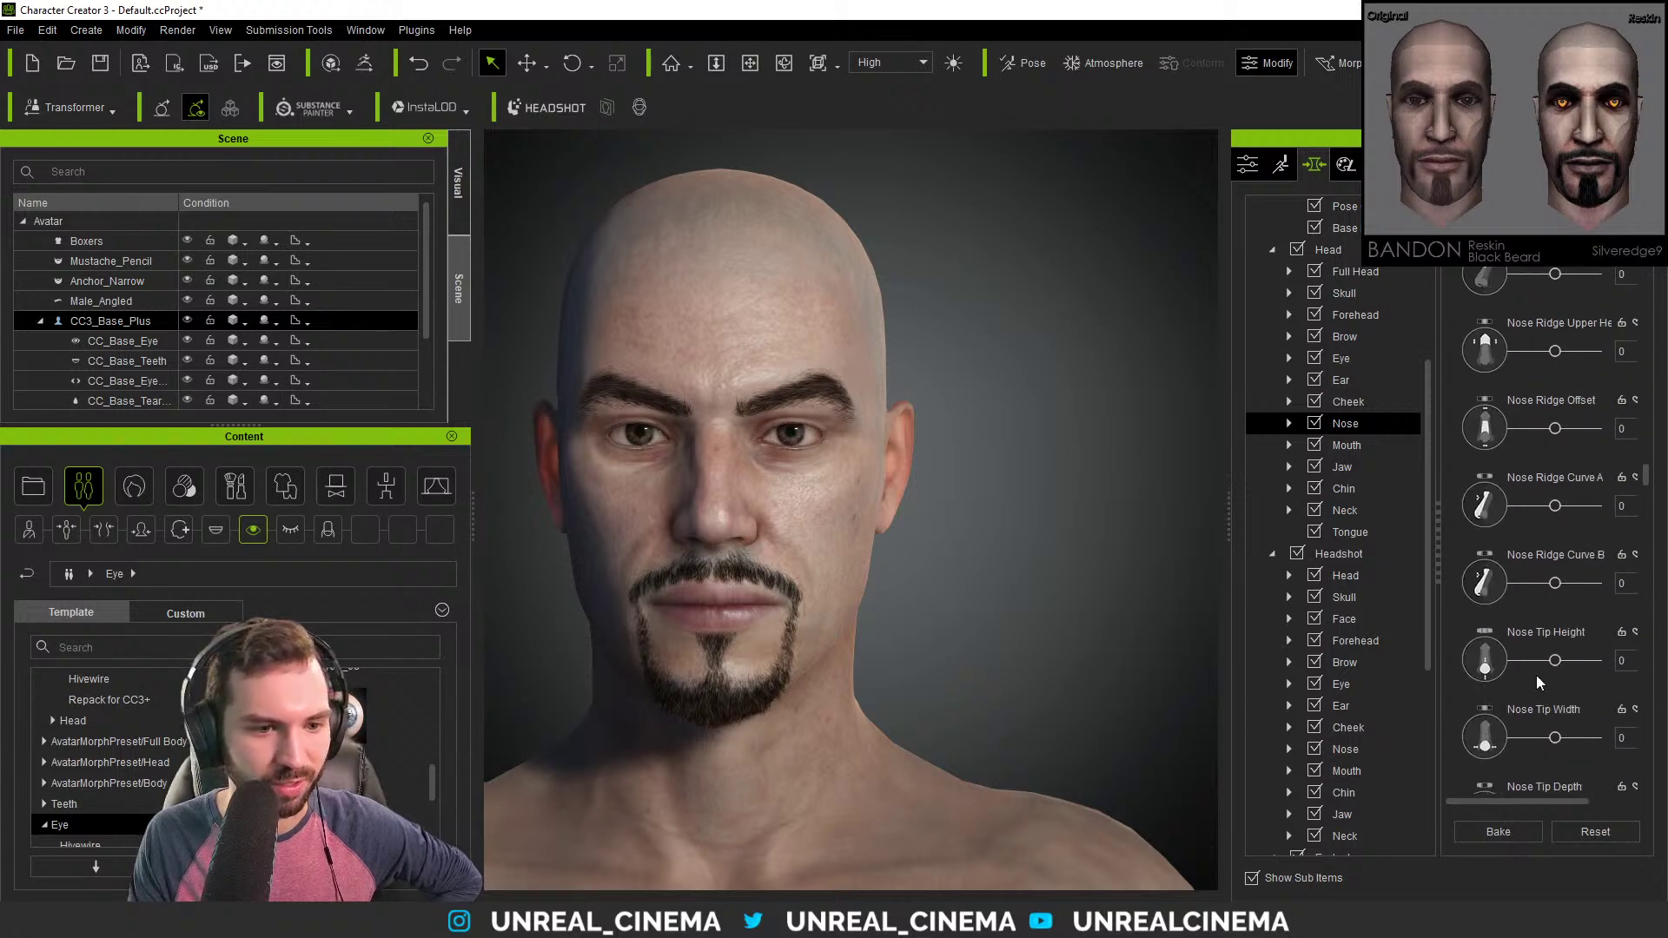
pyautogui.moveTo(1555, 662); pyautogui.dragTo(1531, 664)
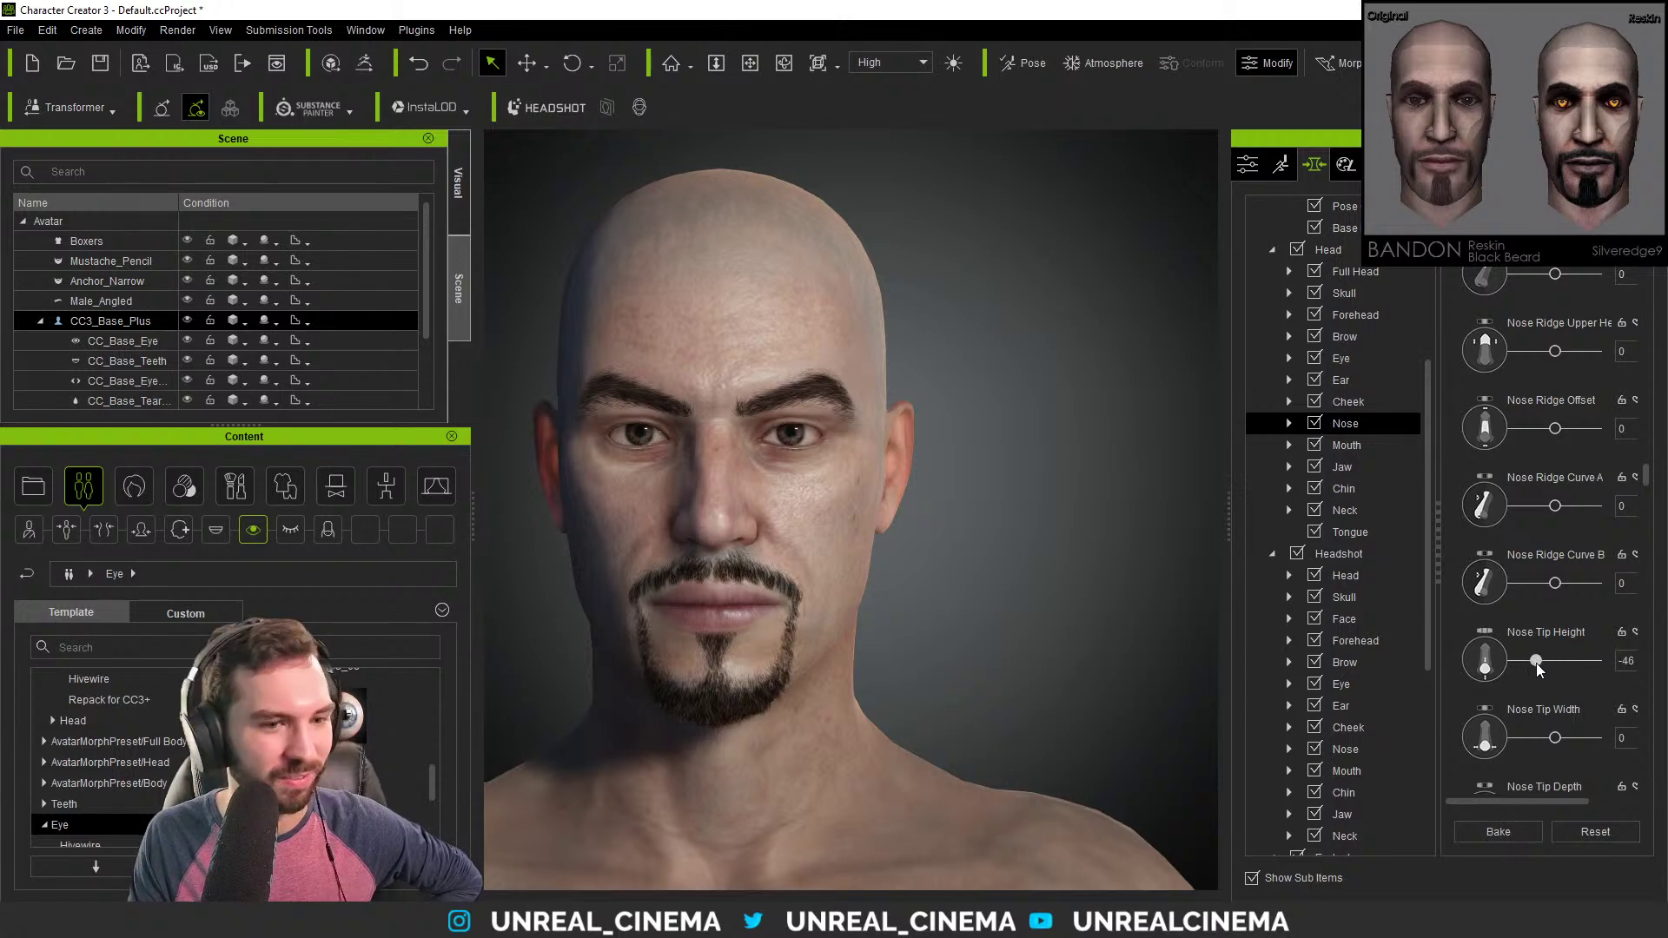
pyautogui.moveTo(1540, 663); pyautogui.dragTo(1531, 660)
# Set the Nose Tip Flat morph to 40 and the Nose Tip Point morph to 37.
pyautogui.scroll(-1, 1516, 660)
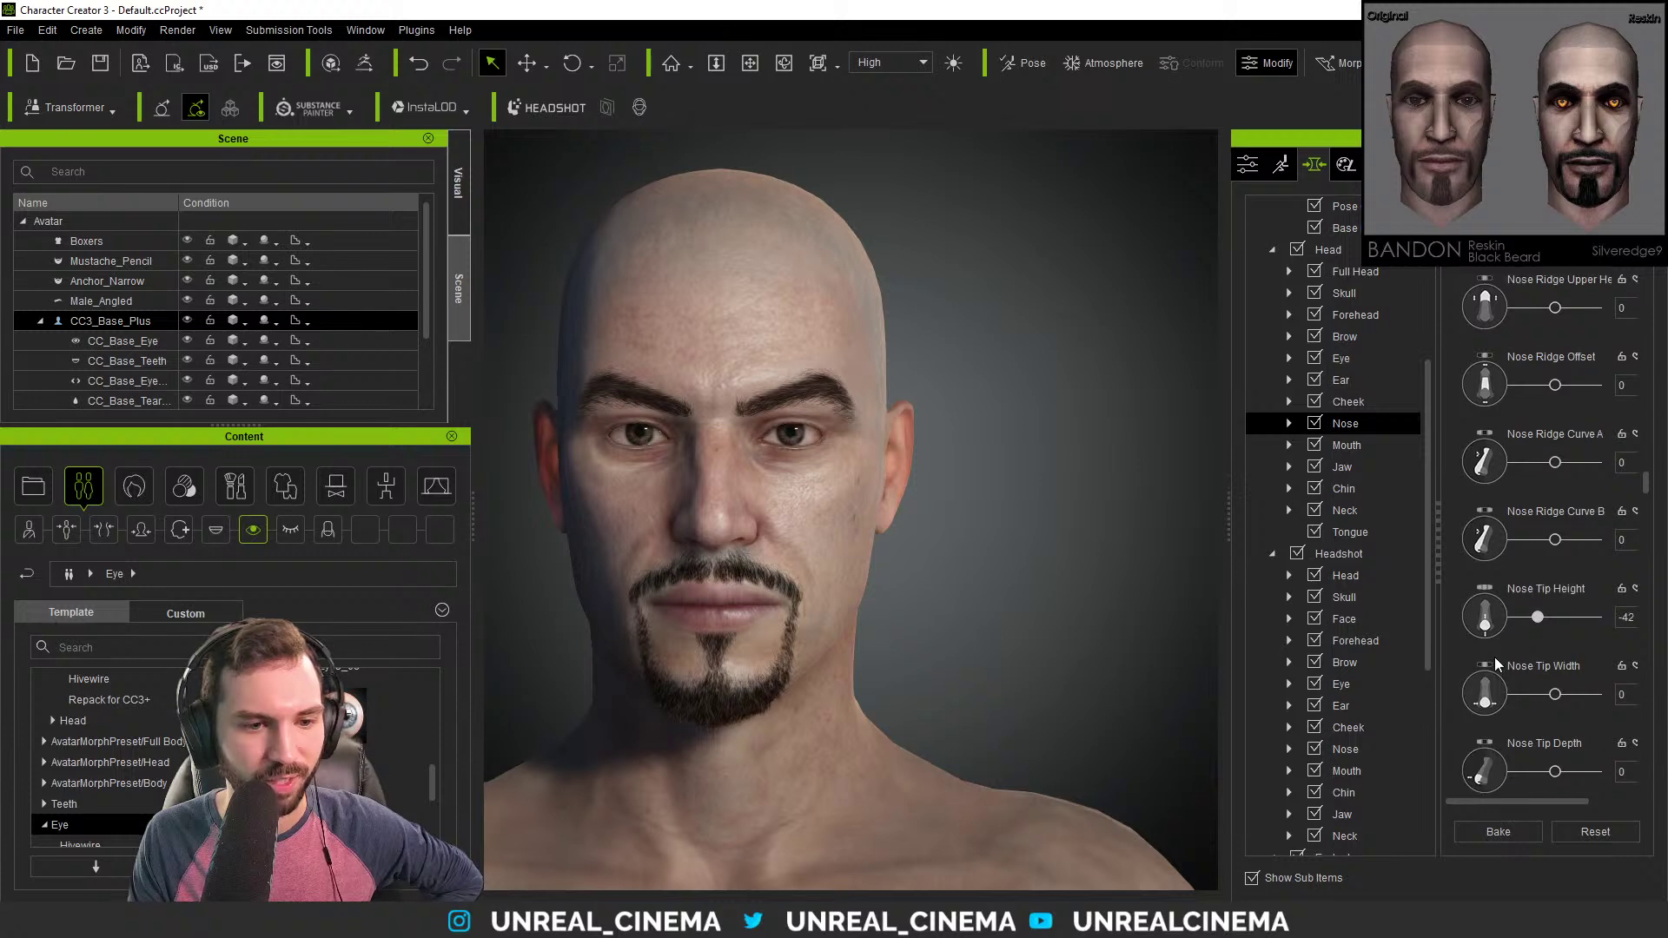
pyautogui.scroll(-3, 1492, 623)
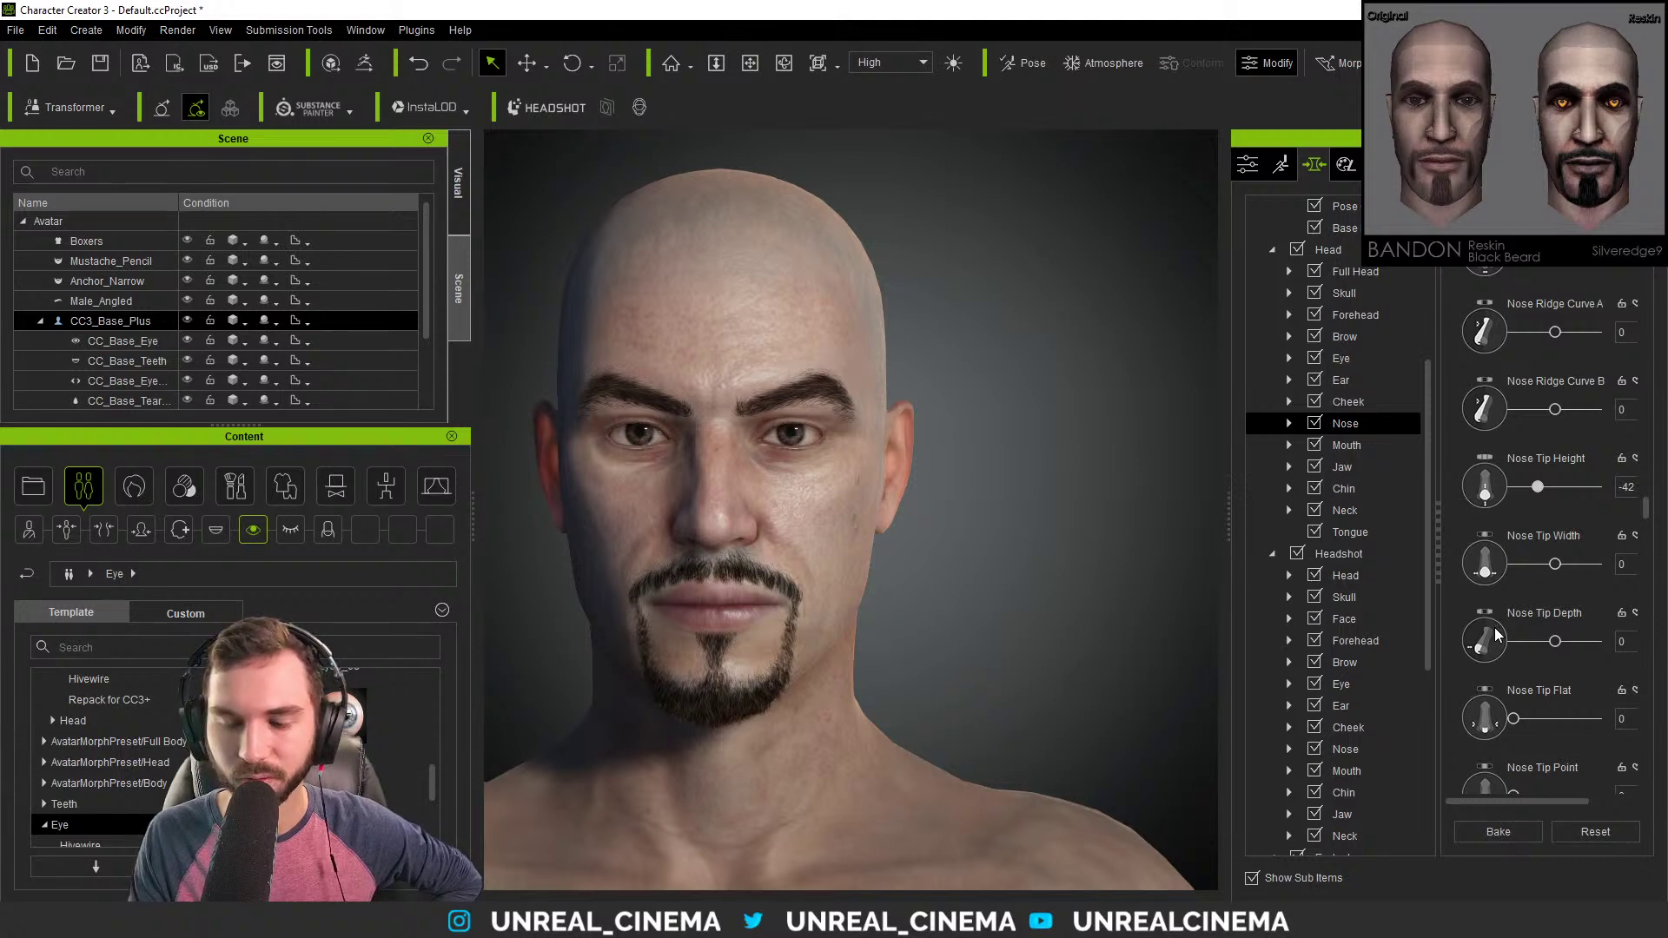
pyautogui.scroll(-2, 1495, 643)
pyautogui.moveTo(1514, 633); pyautogui.dragTo(1544, 633)
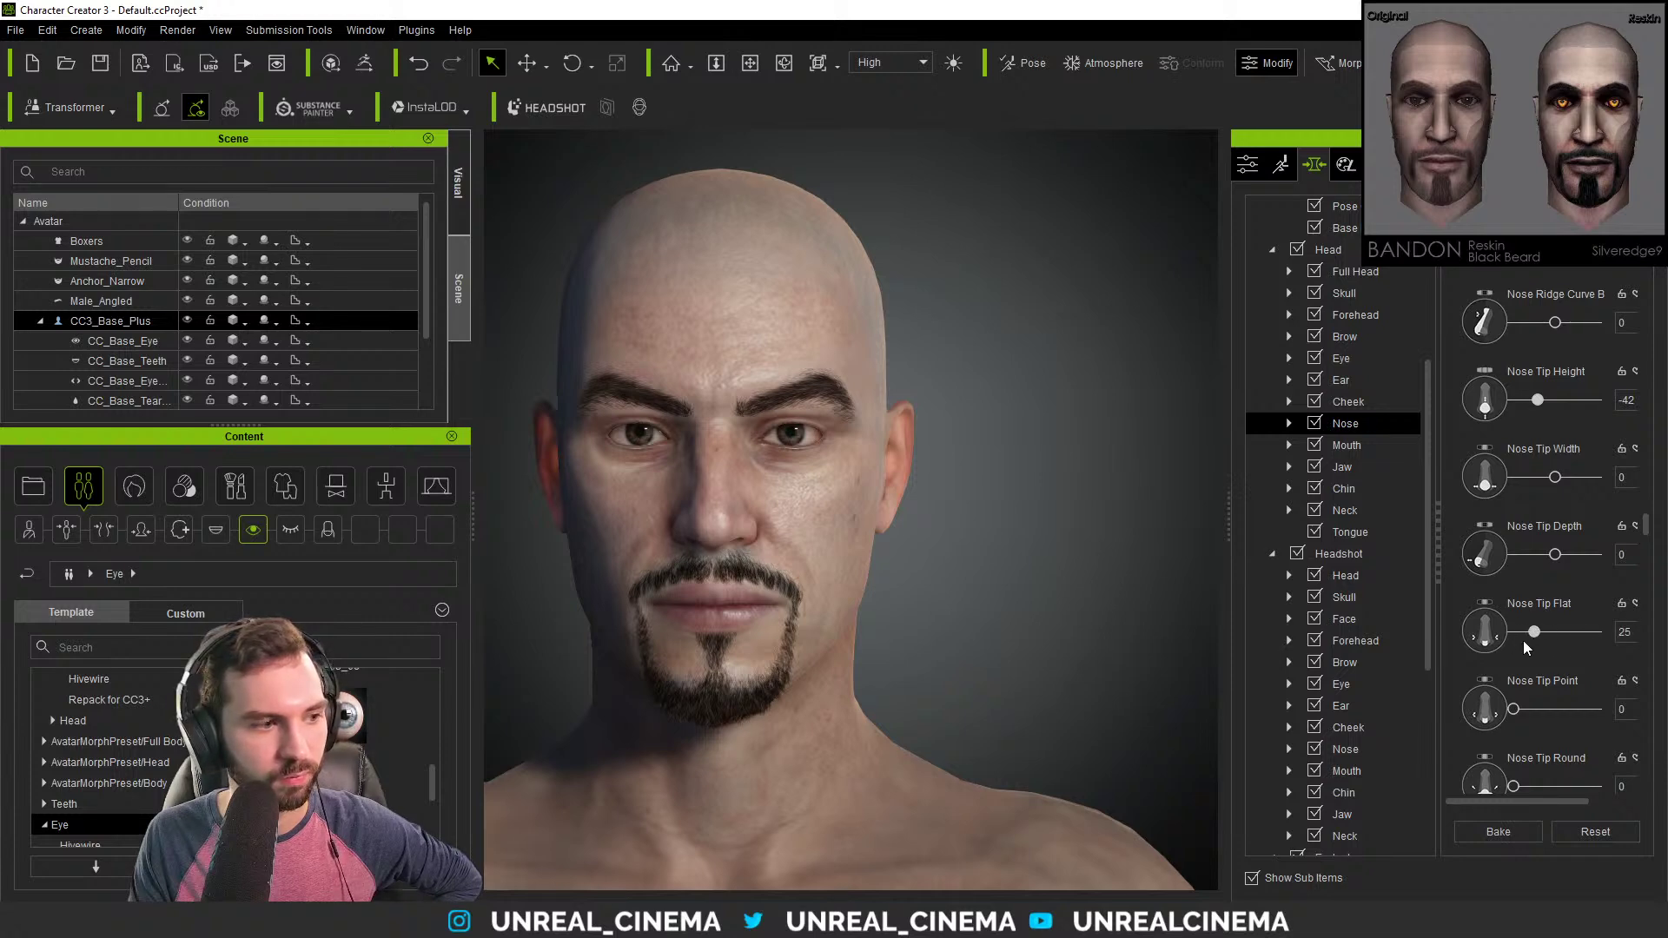
pyautogui.scroll(-2, 1542, 641)
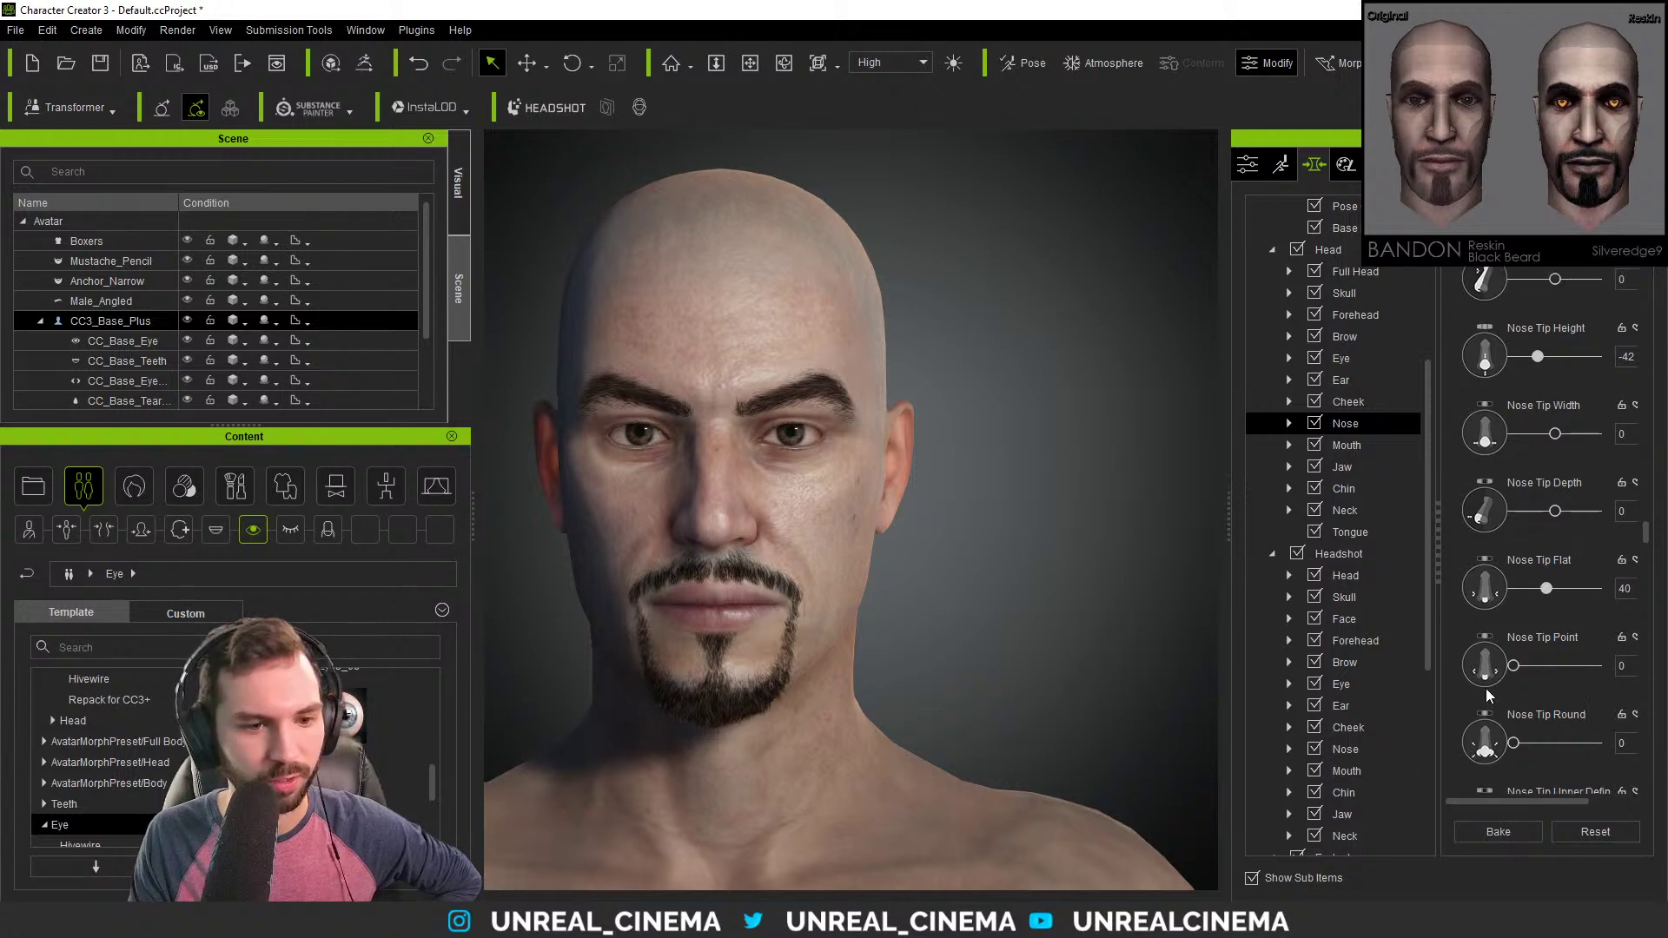
pyautogui.moveTo(1552, 620); pyautogui.dragTo(1546, 622)
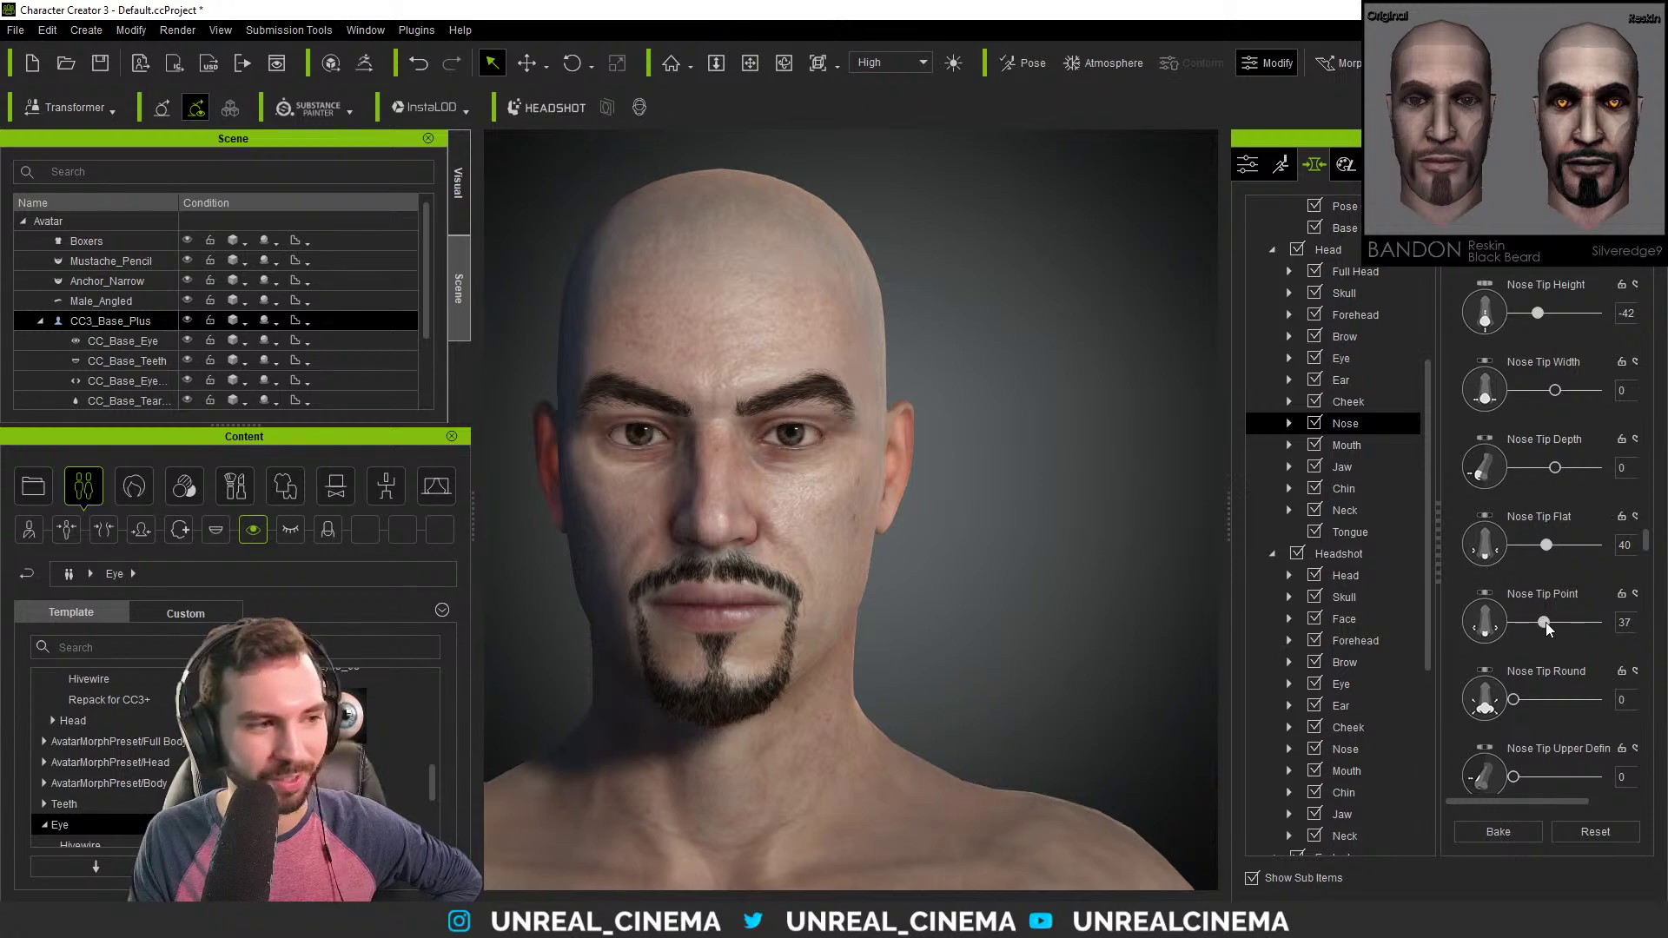
# Set the Nose Tip Outer Define morph to 44 and the Nostril Scale morph to 19.
pyautogui.scroll(-2, 1486, 656)
pyautogui.scroll(-2, 1483, 662)
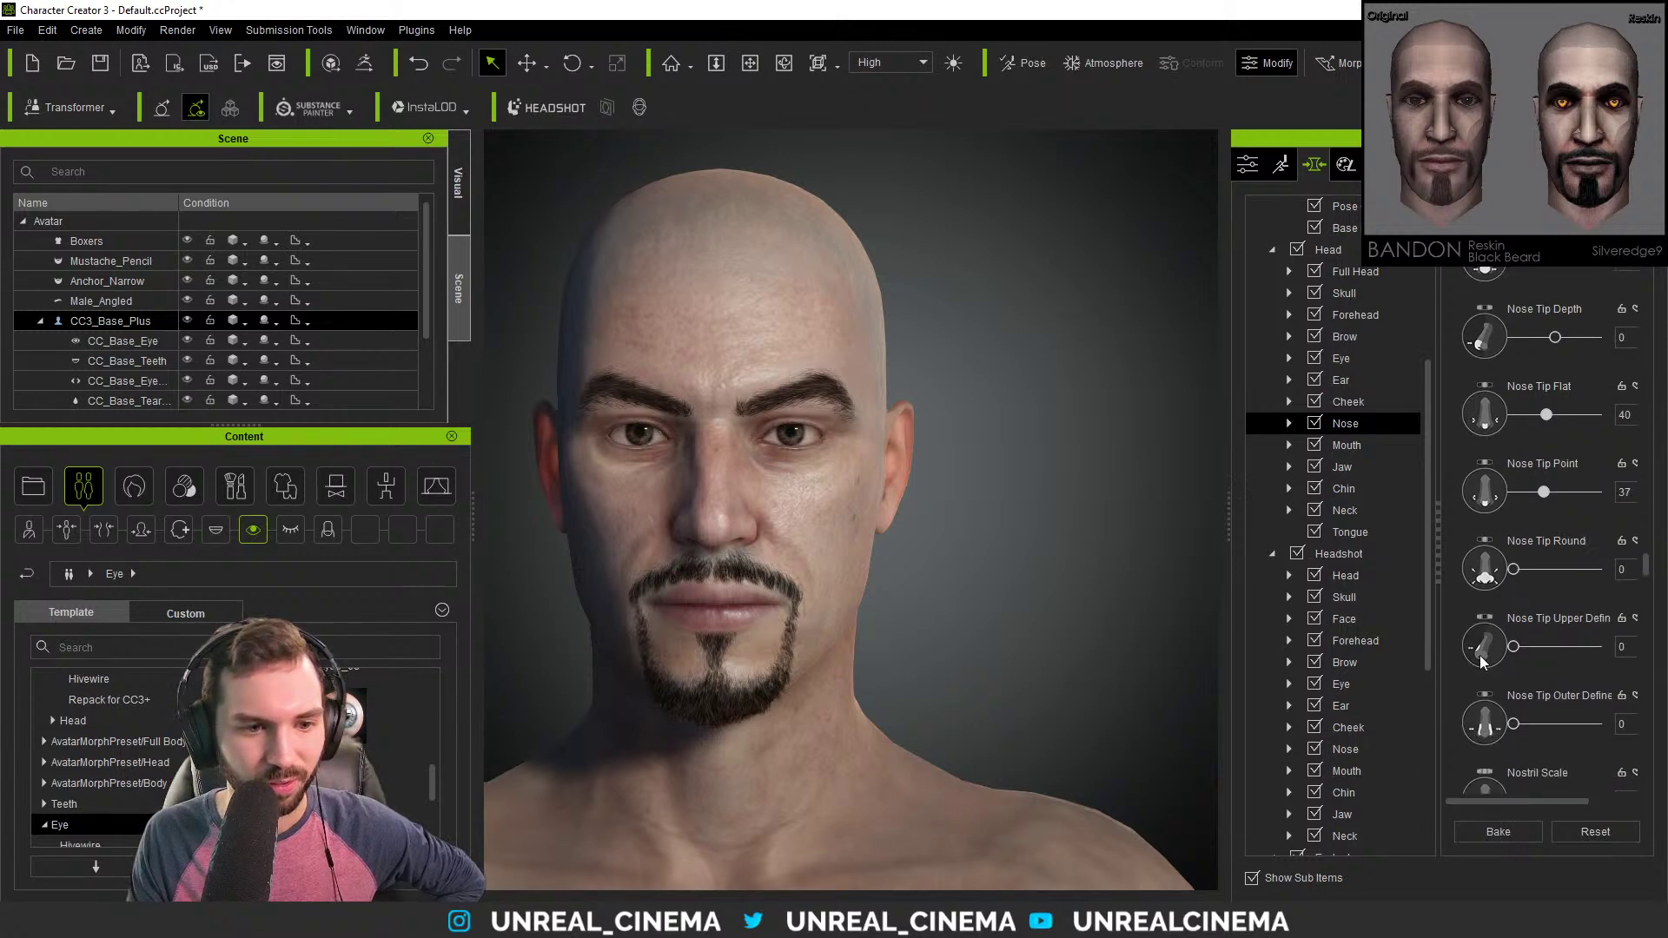
pyautogui.moveTo(1512, 681); pyautogui.dragTo(1547, 681)
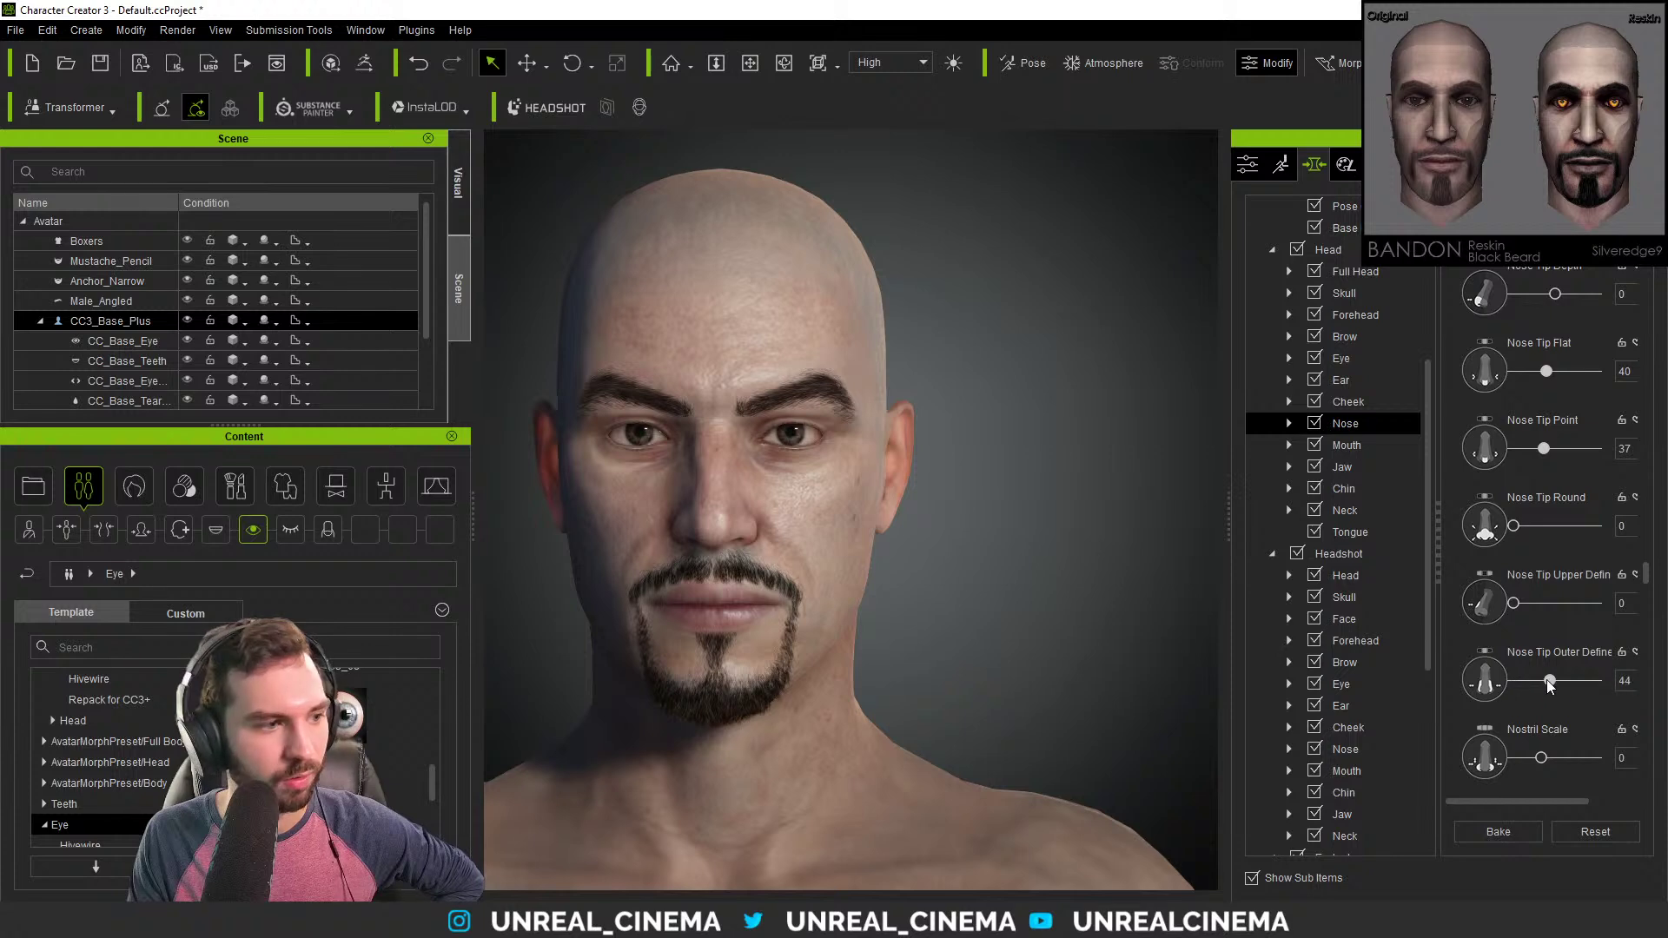
pyautogui.moveTo(1542, 754)
pyautogui.mouseDown()
pyautogui.moveTo(1567, 753)
pyautogui.moveTo(1554, 753)
pyautogui.mouseUp()
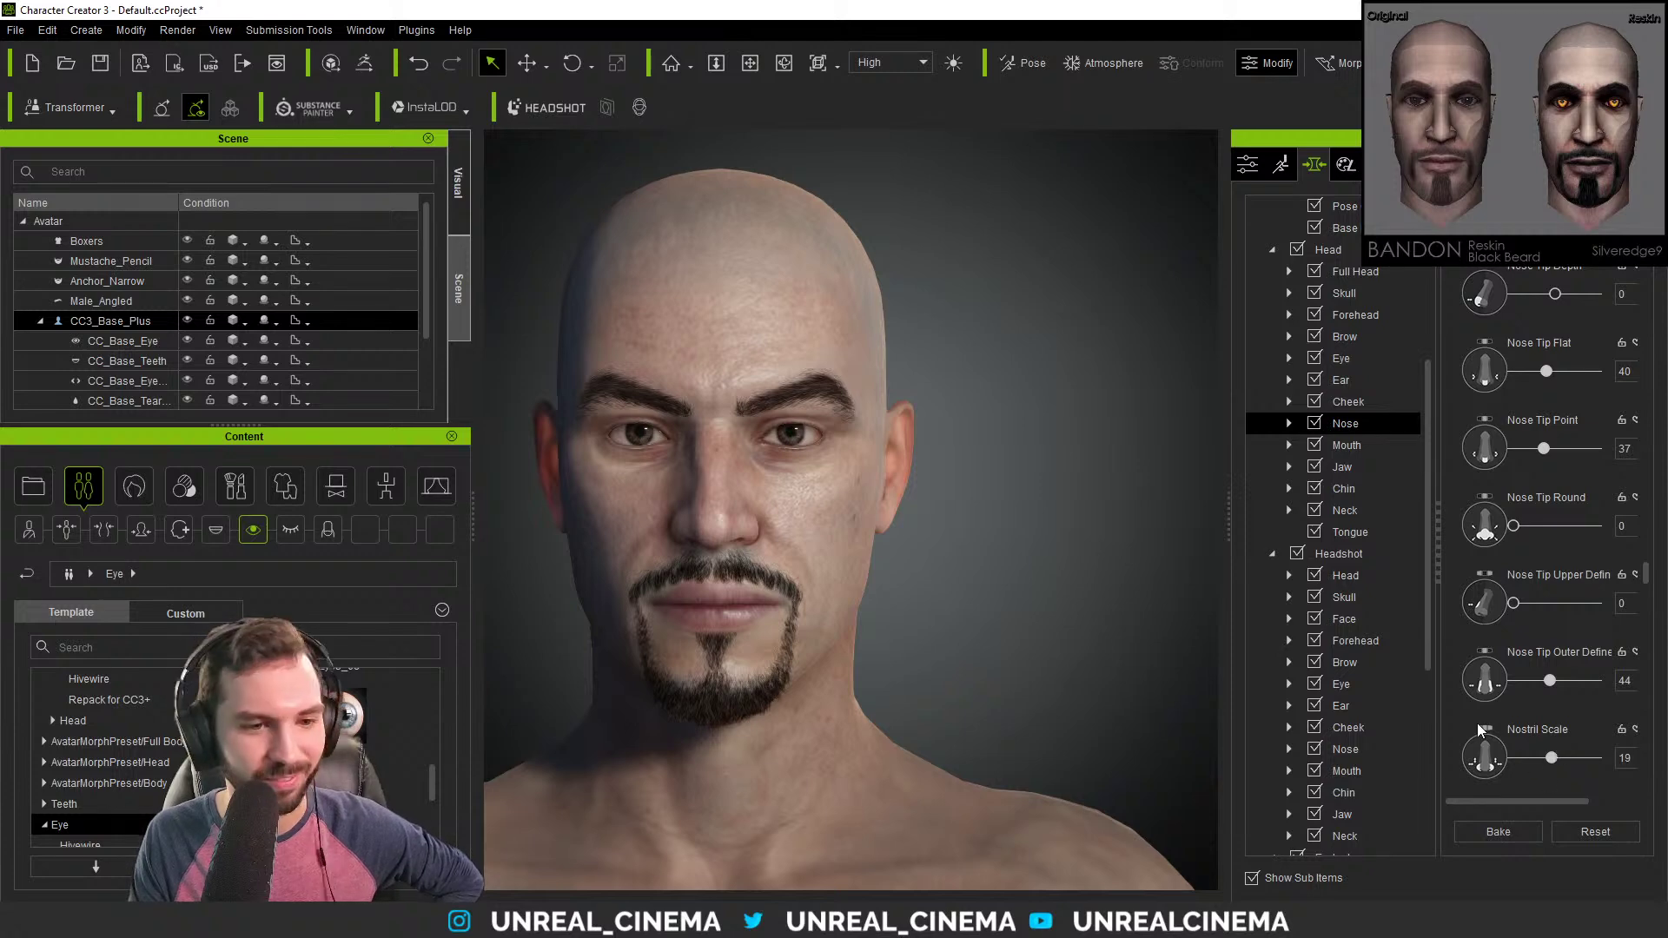
pyautogui.scroll(-1, 1478, 727)
pyautogui.moveTo(983, 525); pyautogui.dragTo(1065, 551, button='middle')
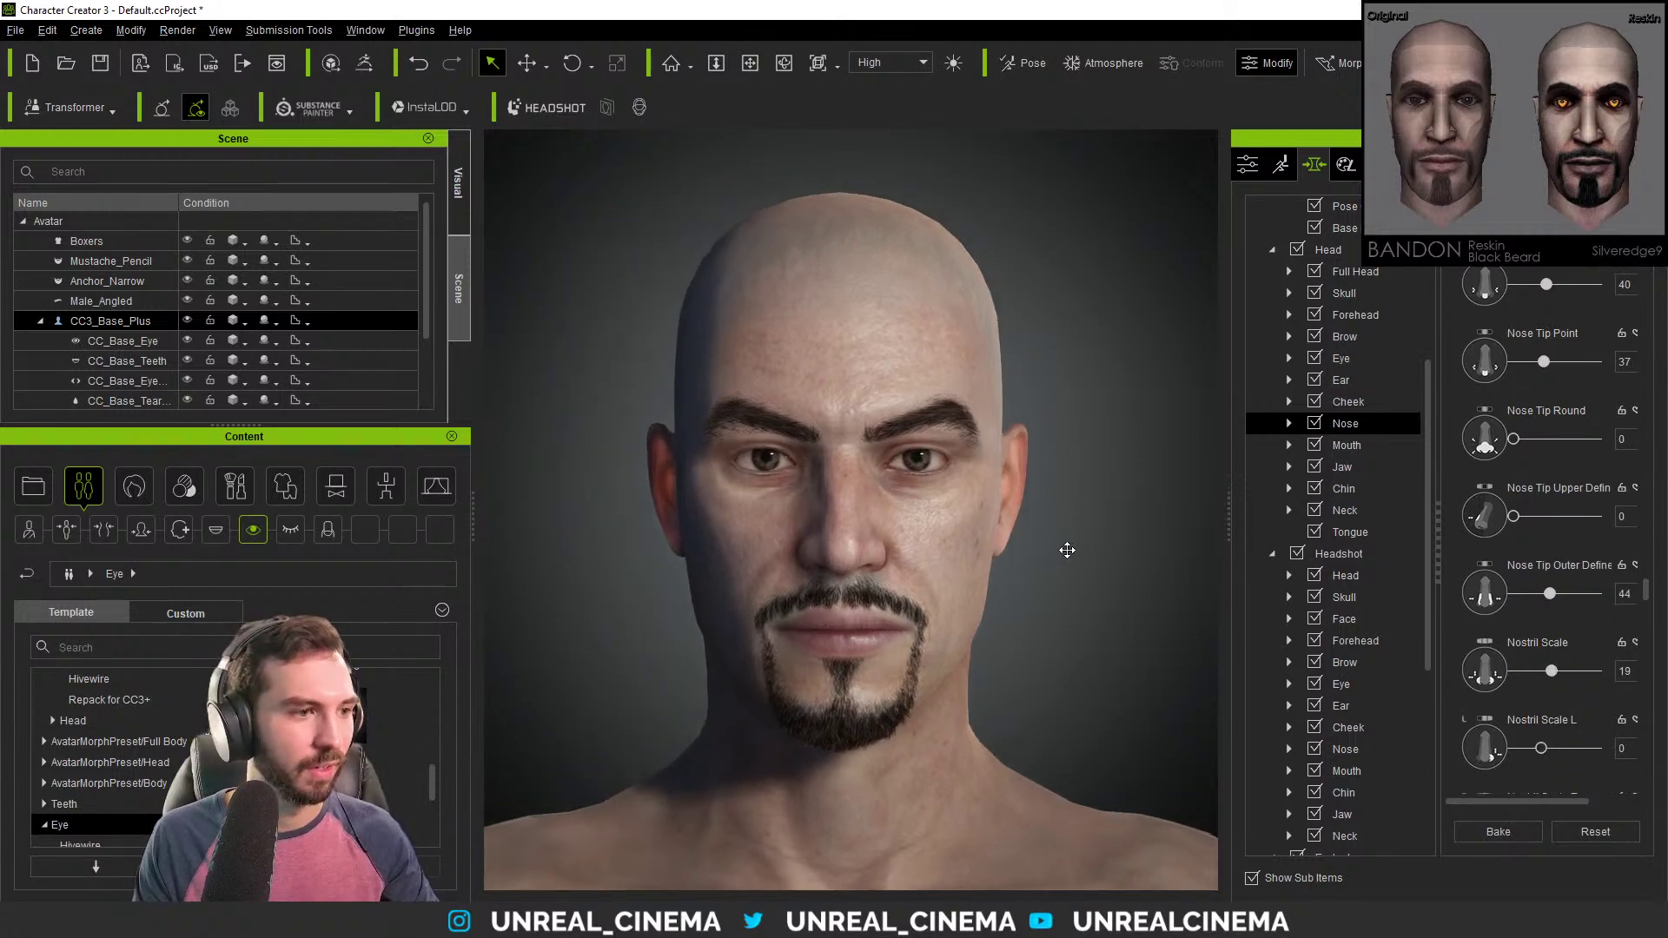